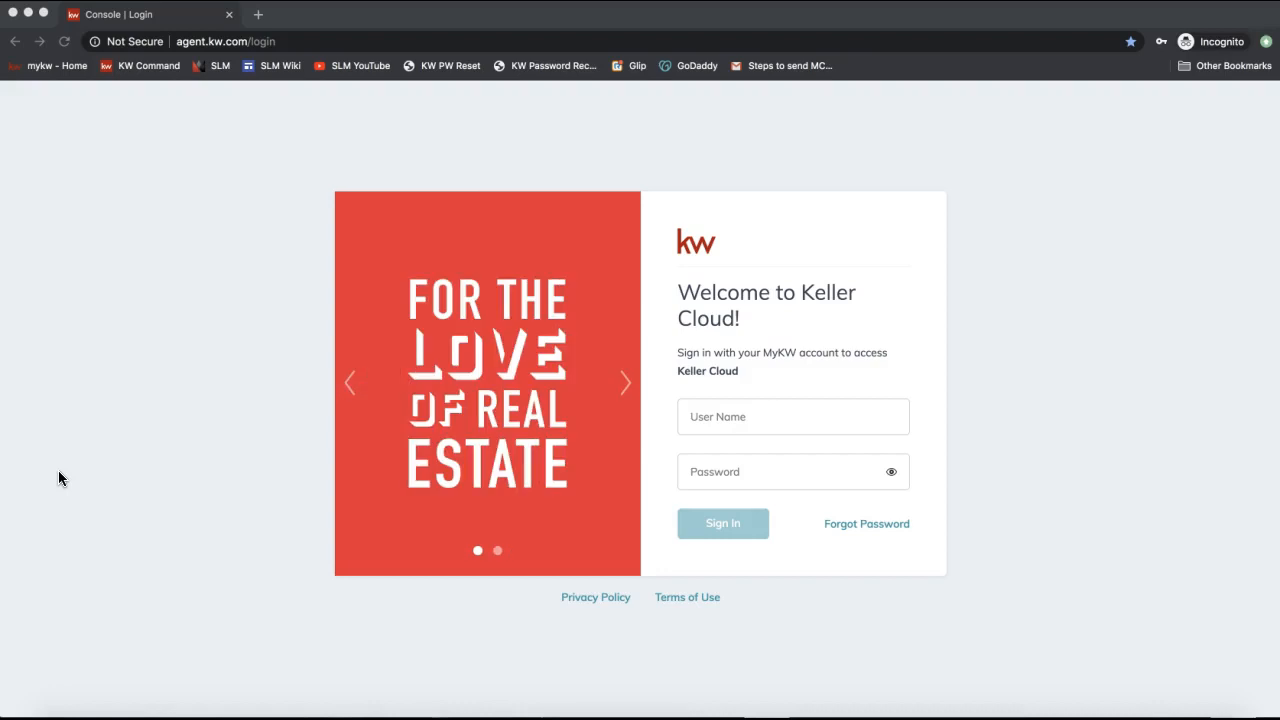
# Go to agent.kw.com in the browser address bar.
pyautogui.click(222, 42)
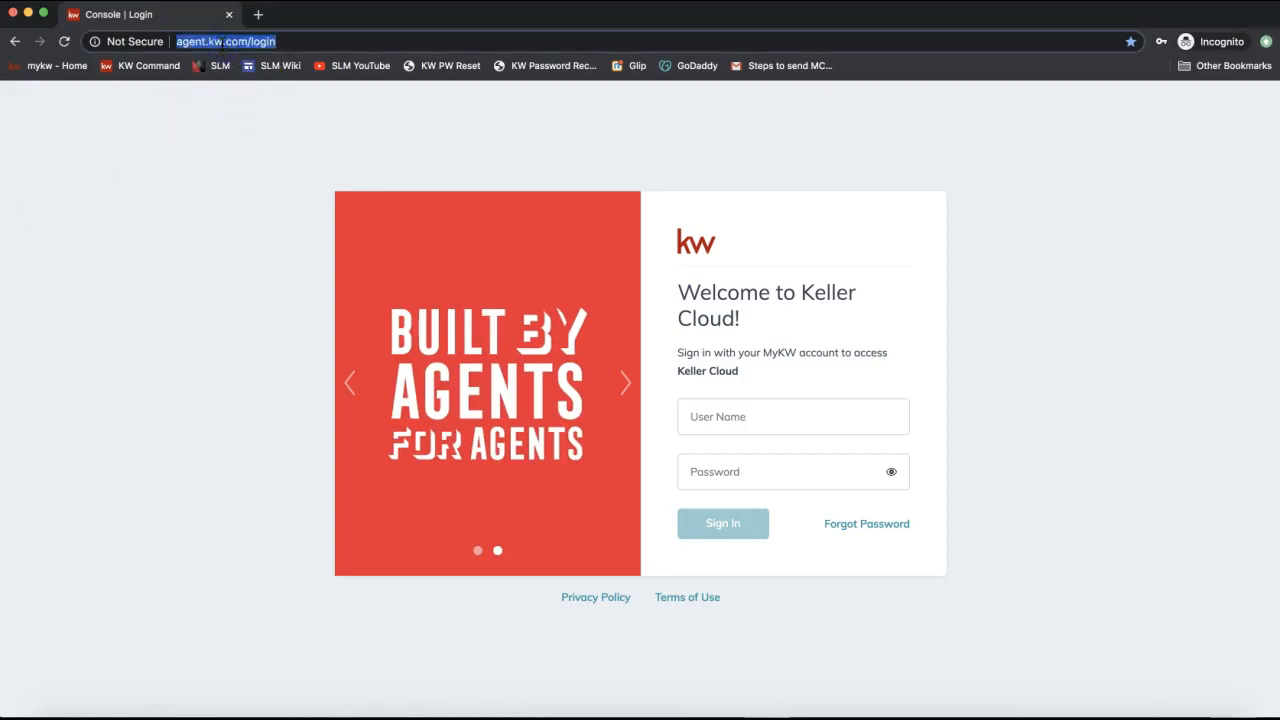
pyautogui.write('agent.kw.com')
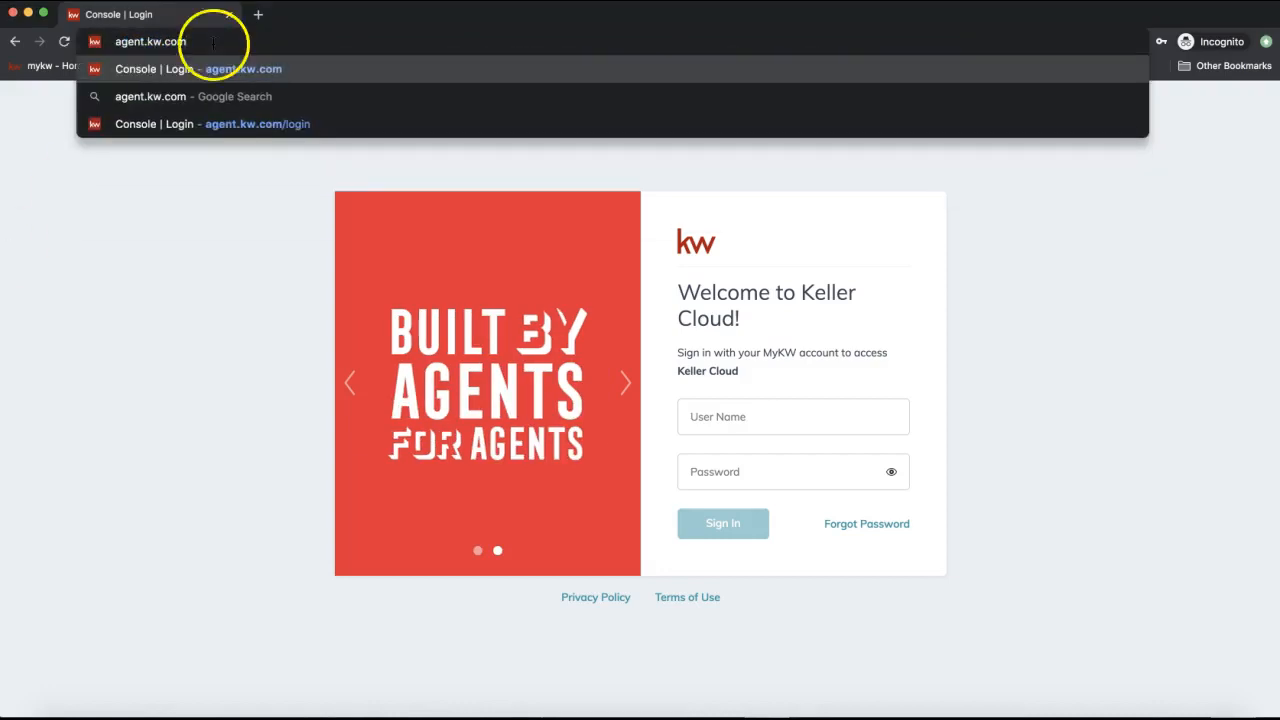
pyautogui.moveTo(213, 42); pyautogui.dragTo(93, 42)
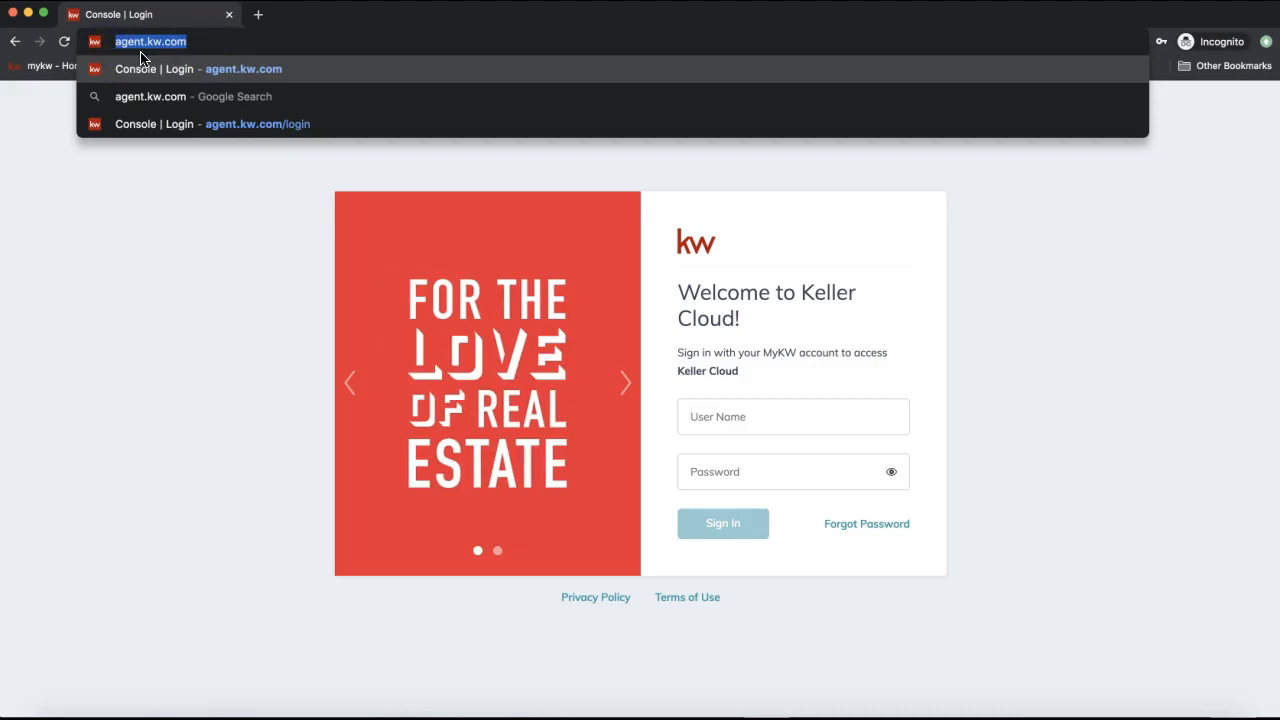
pyautogui.click(183, 283)
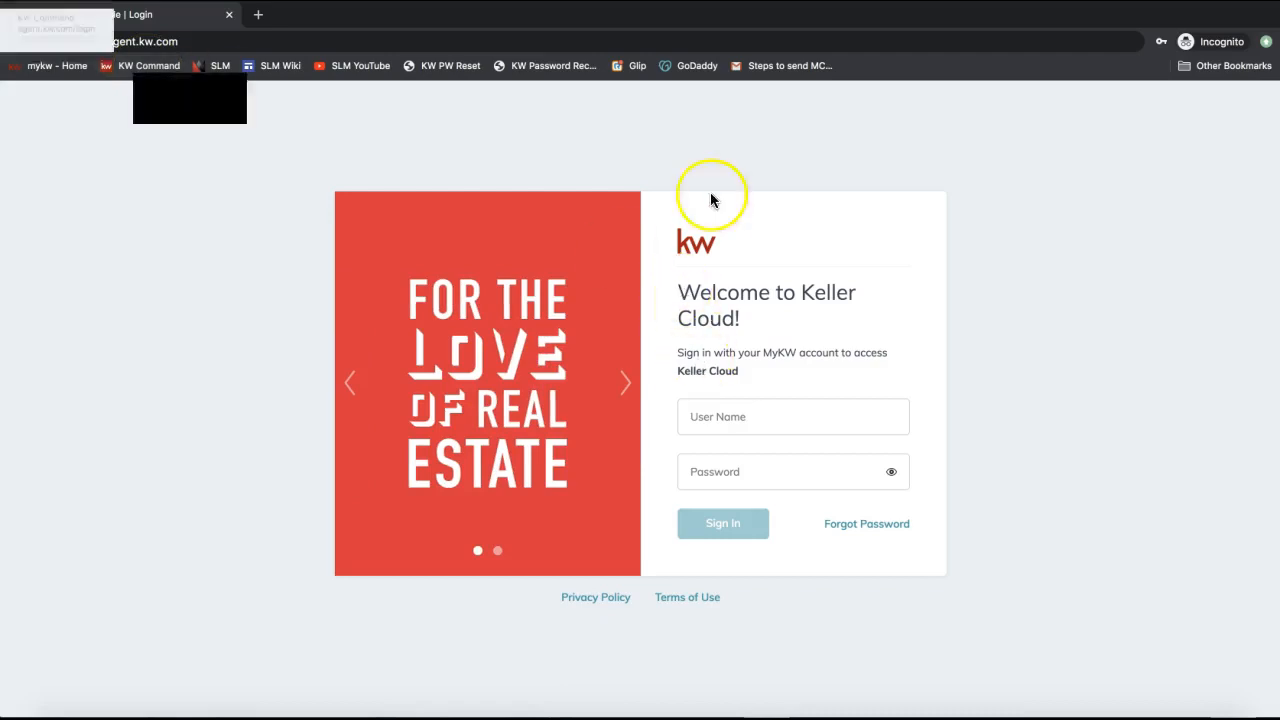
# Sign in to KW Command using the browser's saved username and password.
pyautogui.click(743, 405)
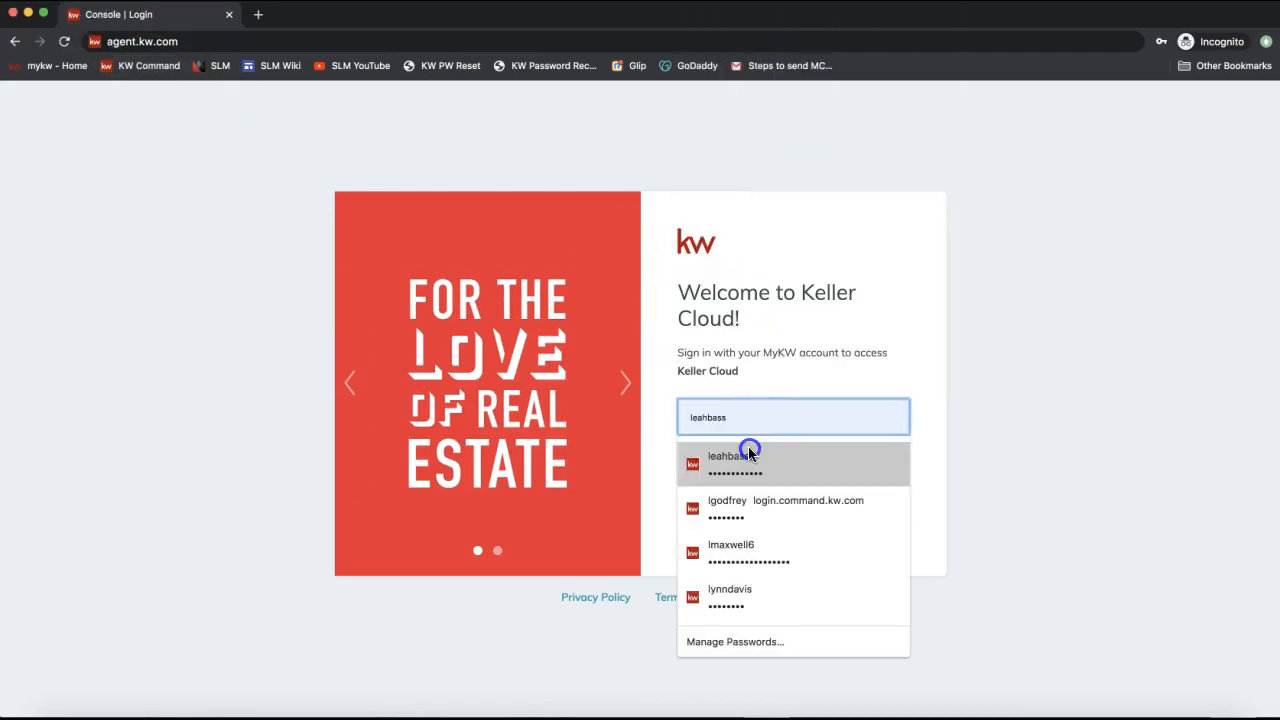
pyautogui.click(749, 456)
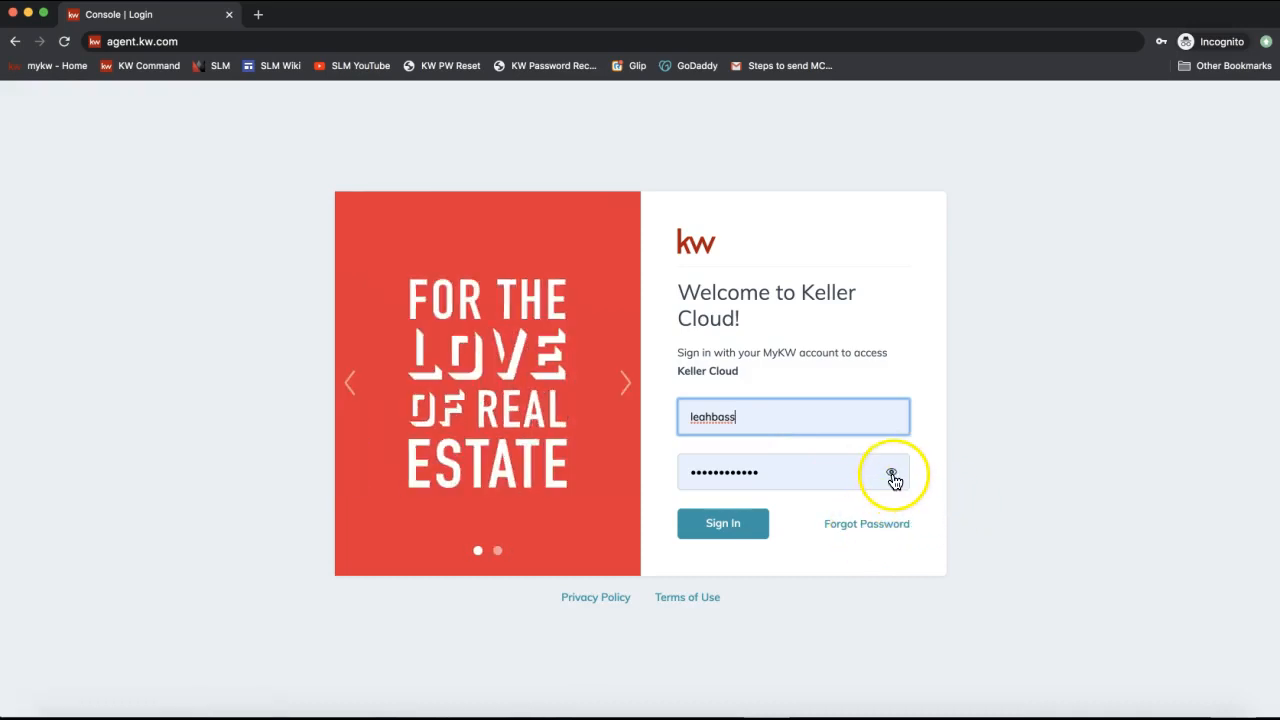
pyautogui.click(710, 537)
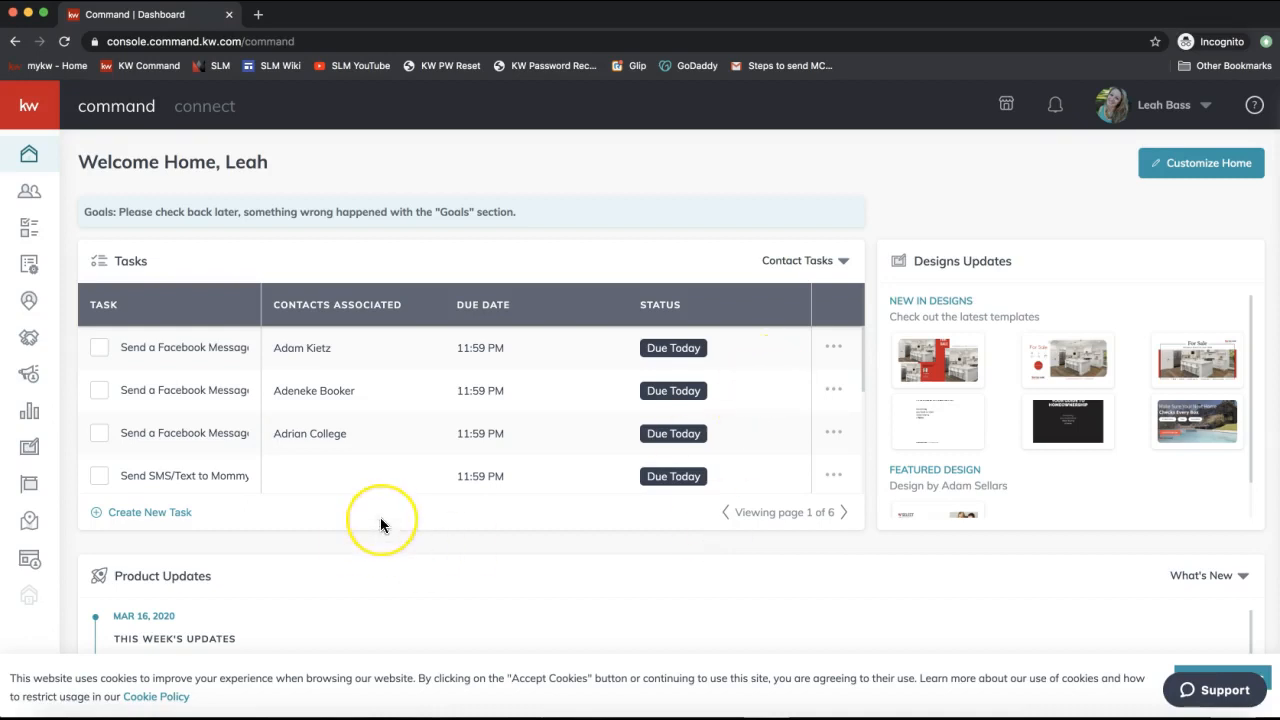
# Scroll through the Welcome Home dashboard and accept the cookie notice.
pyautogui.scroll(-1, 380, 520)
pyautogui.scroll(1, 380, 517)
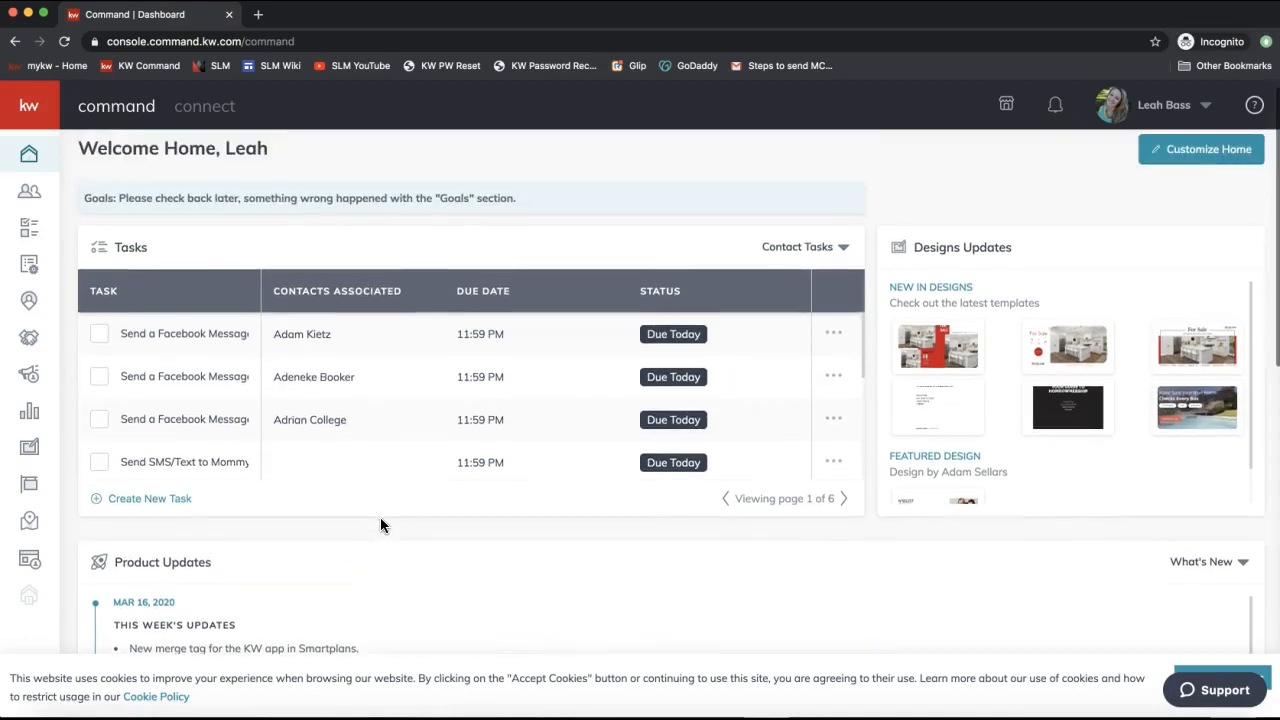
pyautogui.scroll(-2, 310, 598)
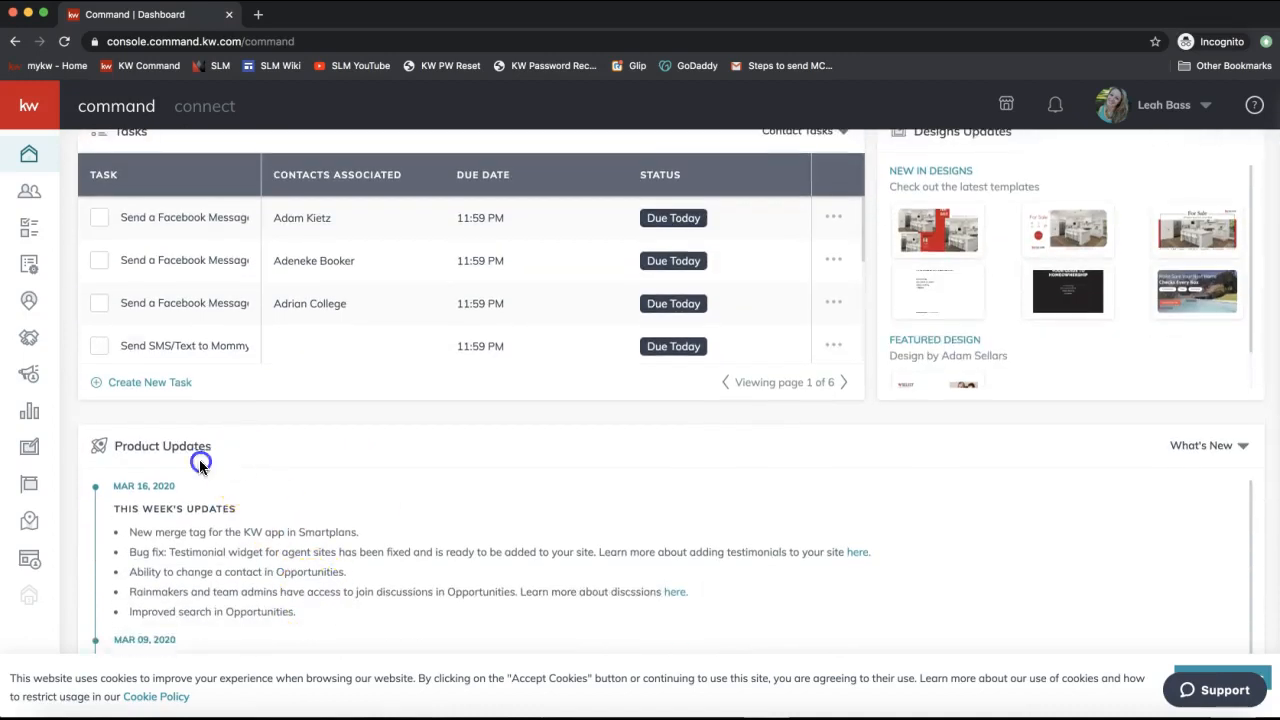
pyautogui.moveTo(205, 448); pyautogui.dragTo(100, 450)
pyautogui.scroll(-2, 185, 470)
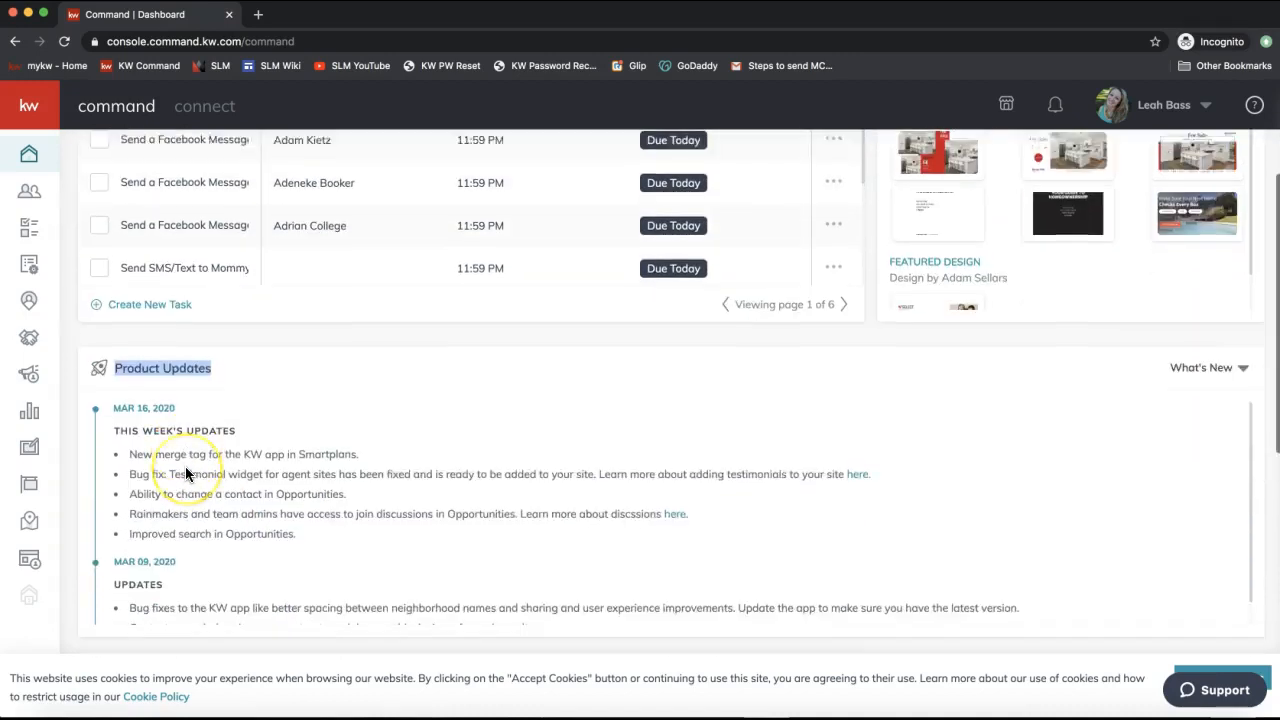
pyautogui.click(1185, 670)
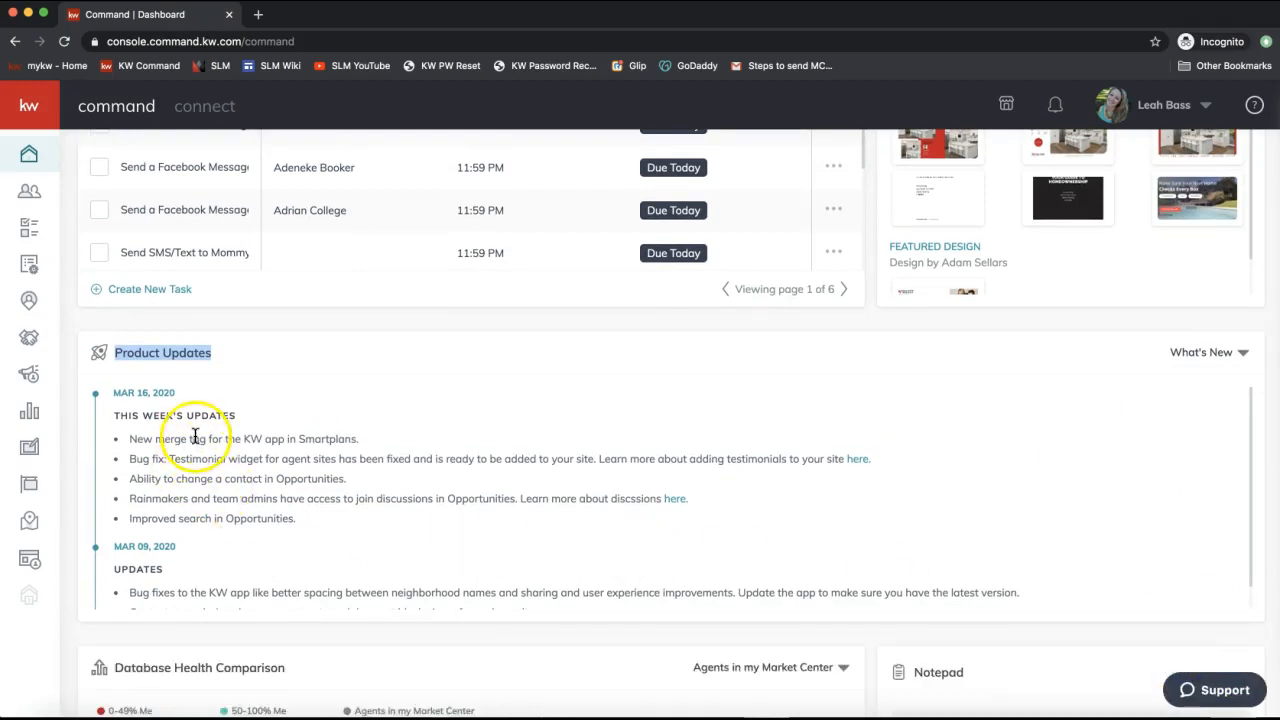
# Return to the top of the dashboard and open the account menu under your name.
pyautogui.scroll(-1, 201, 585)
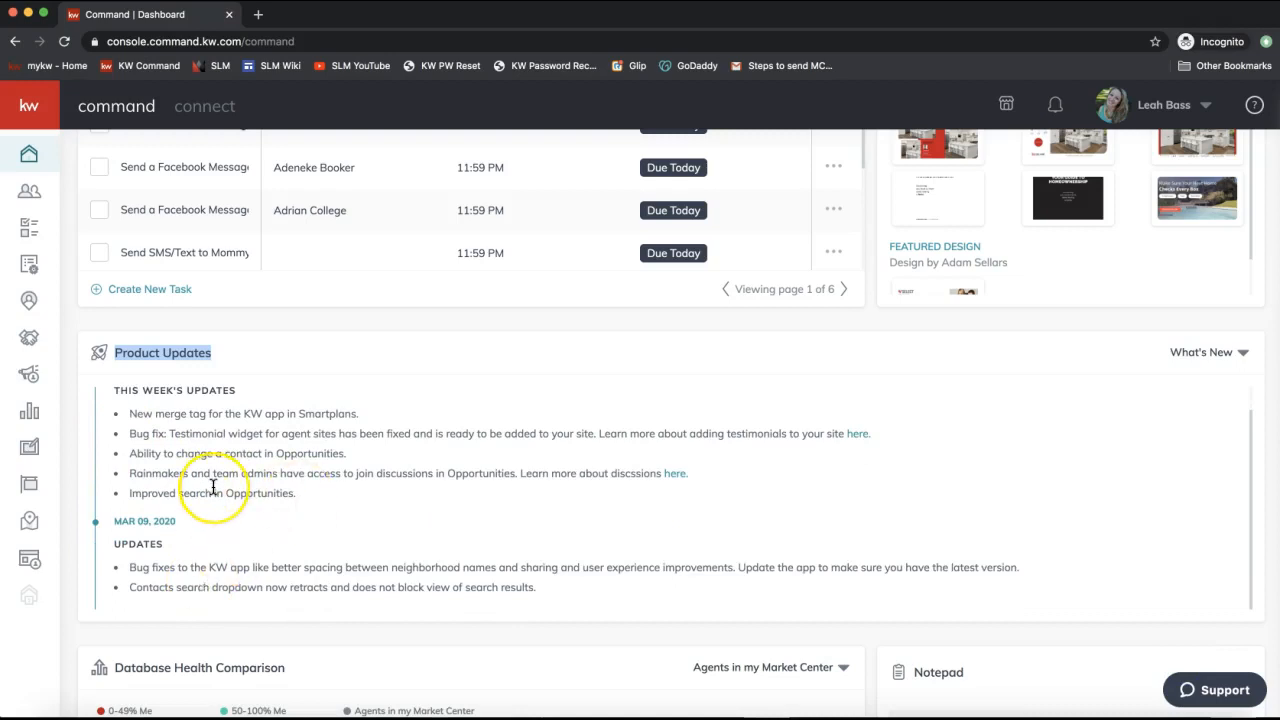
pyautogui.scroll(1, 213, 487)
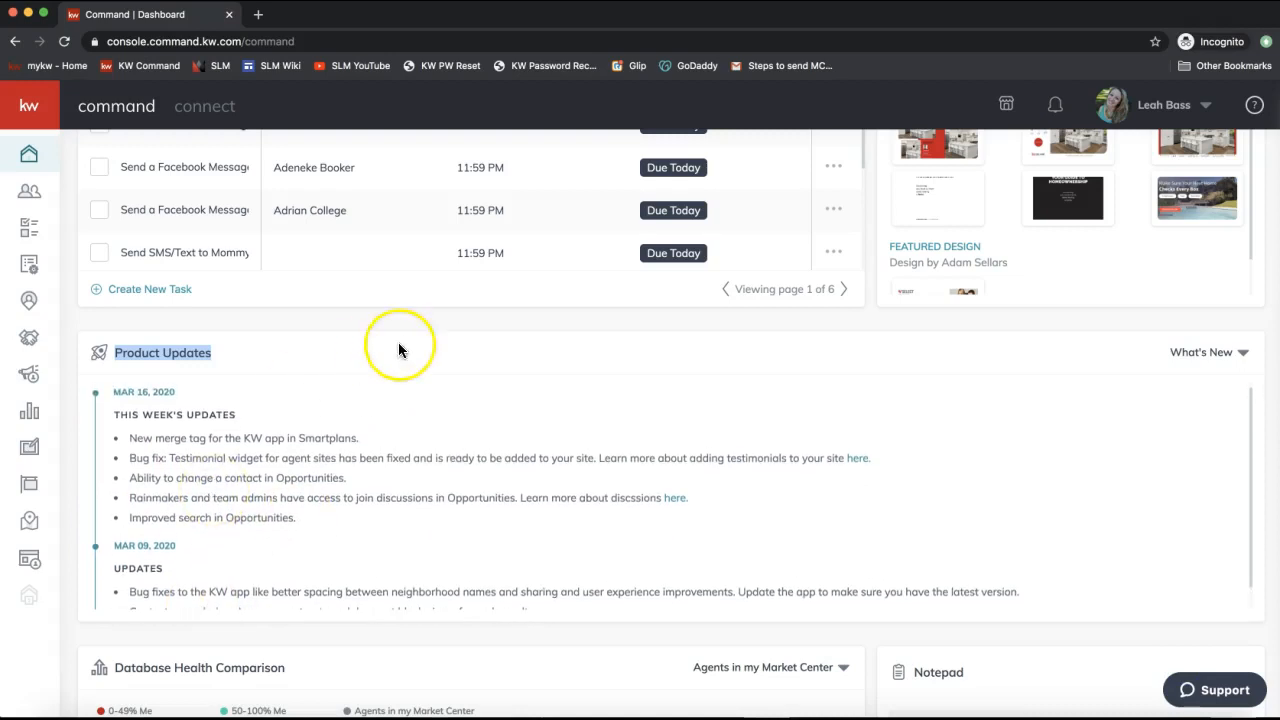
pyautogui.scroll(4, 398, 345)
pyautogui.scroll(2, 398, 345)
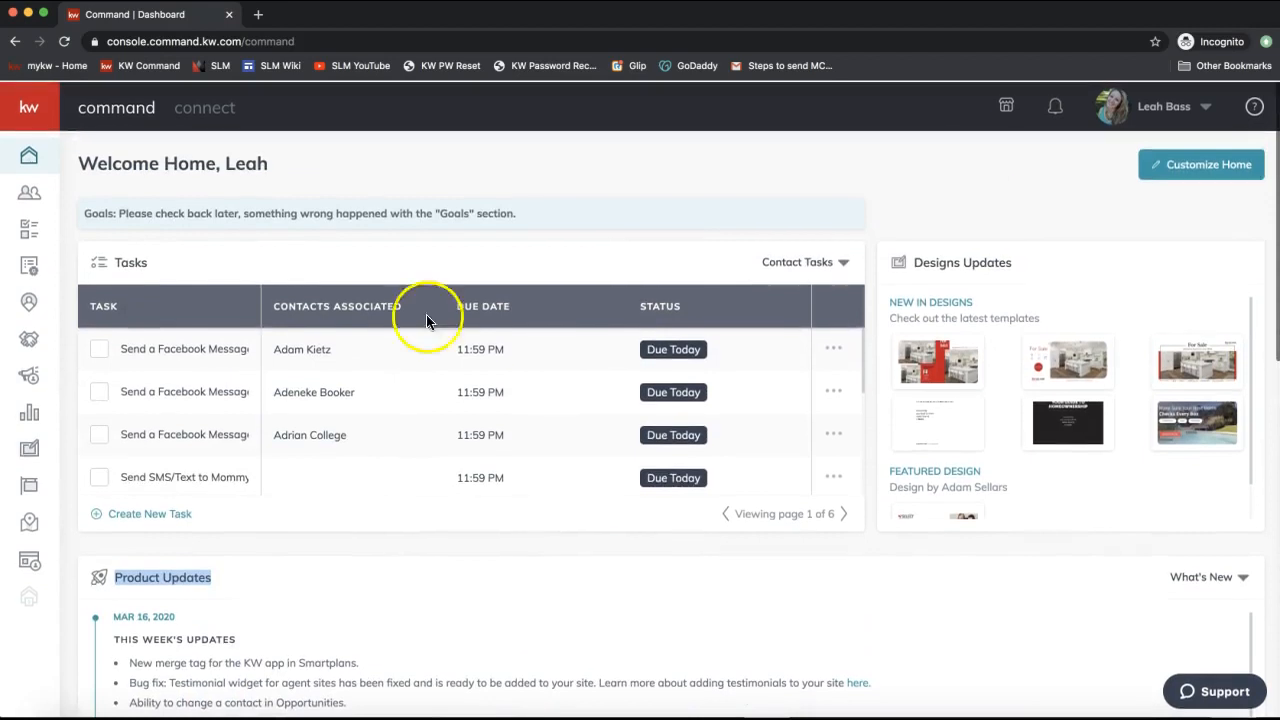
pyautogui.click(1157, 110)
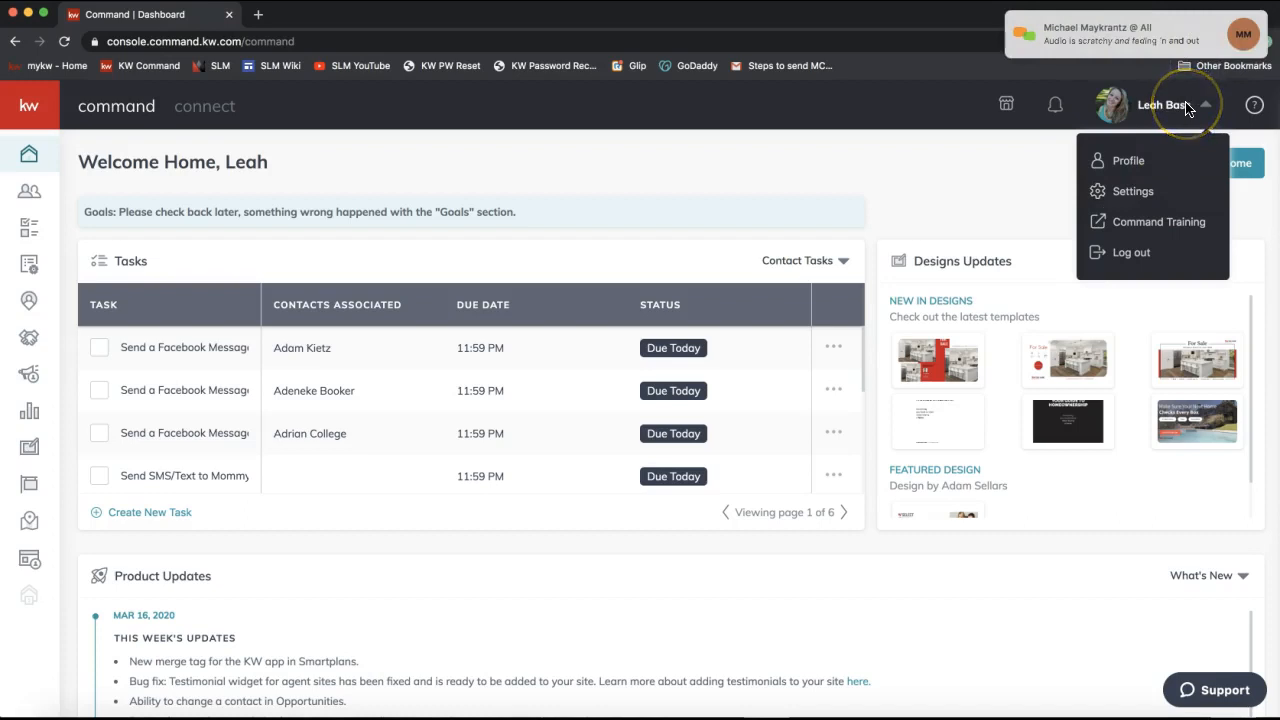
pyautogui.click(1100, 32)
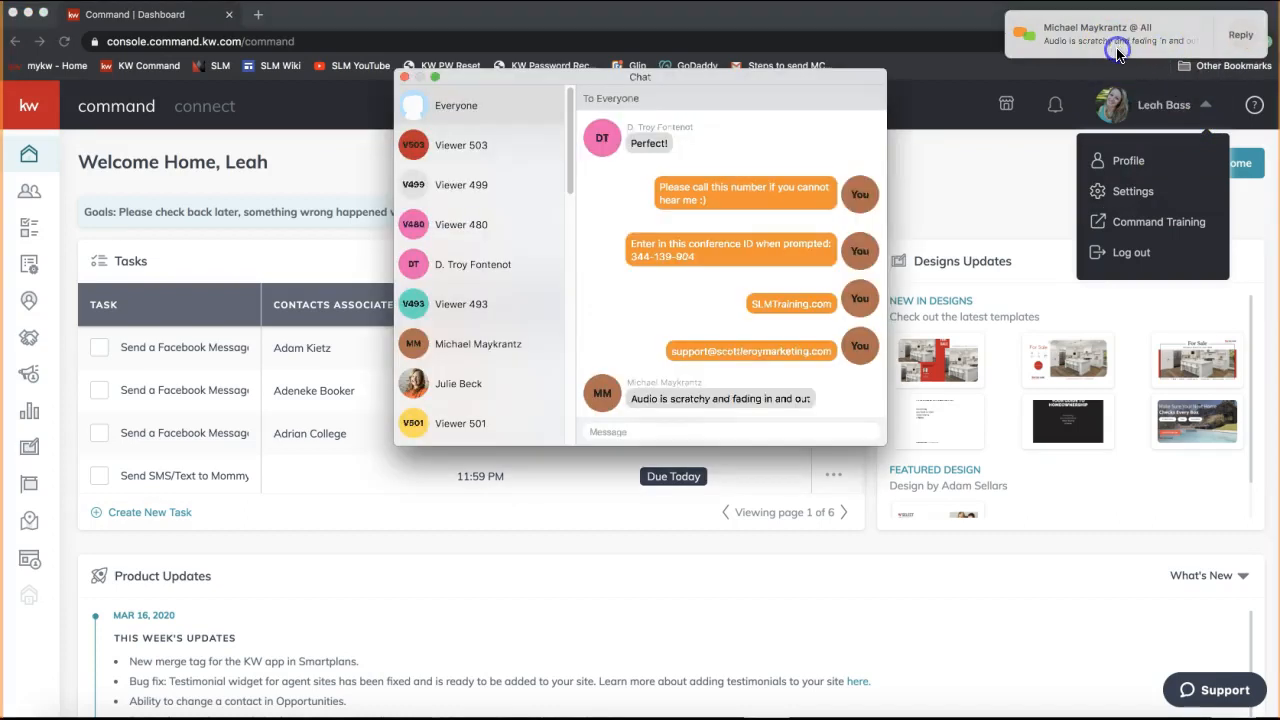
pyautogui.click(671, 431)
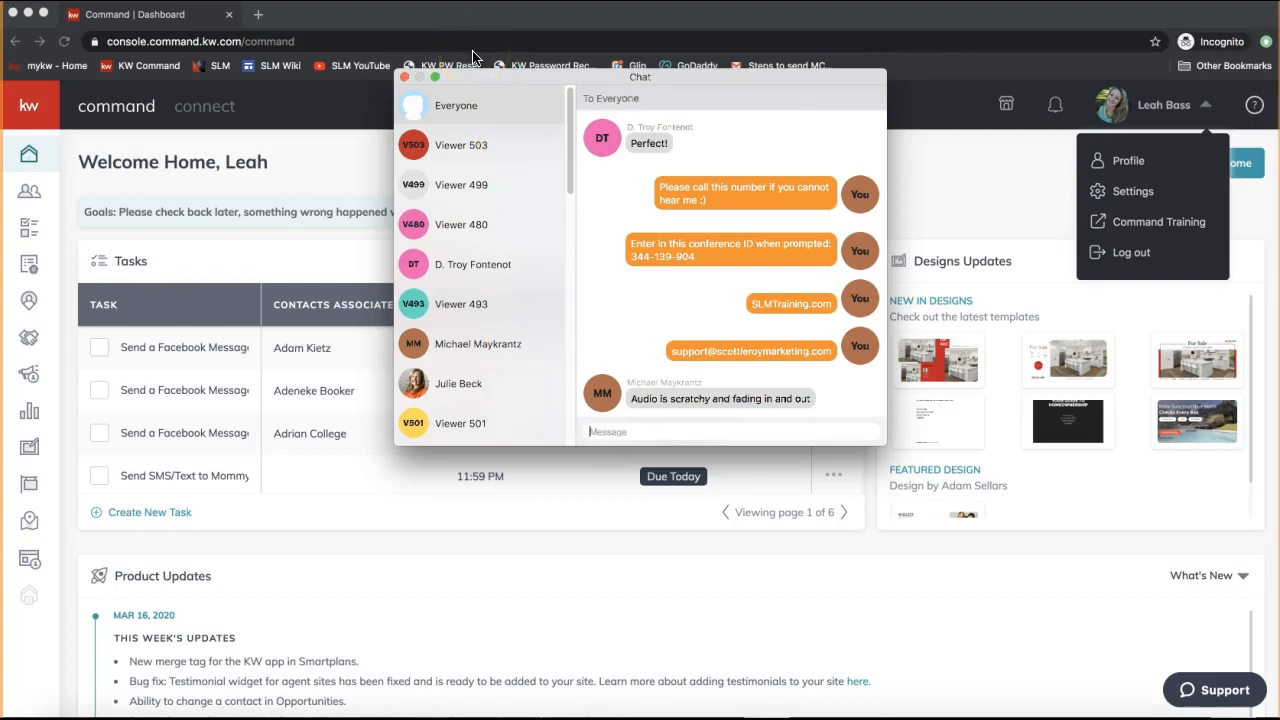
pyautogui.click(404, 77)
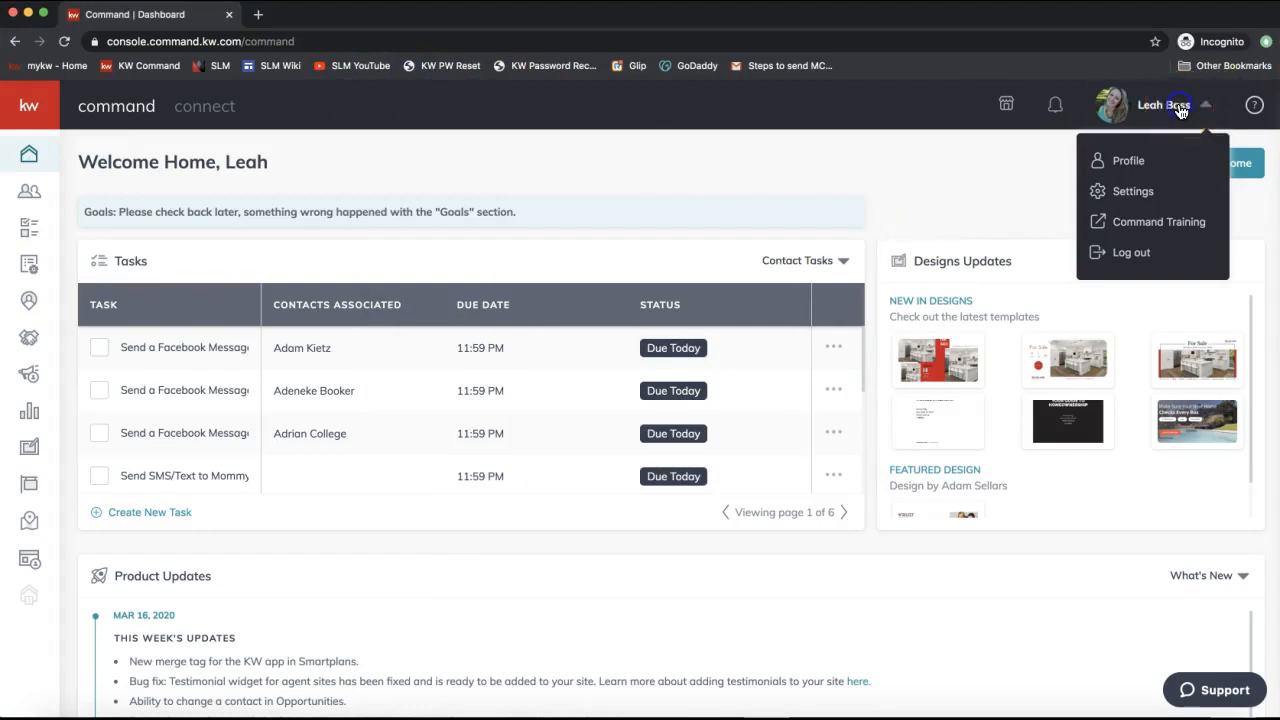
# Open the Settings page from the account menu after checking the chat notification.
pyautogui.click(1163, 204)
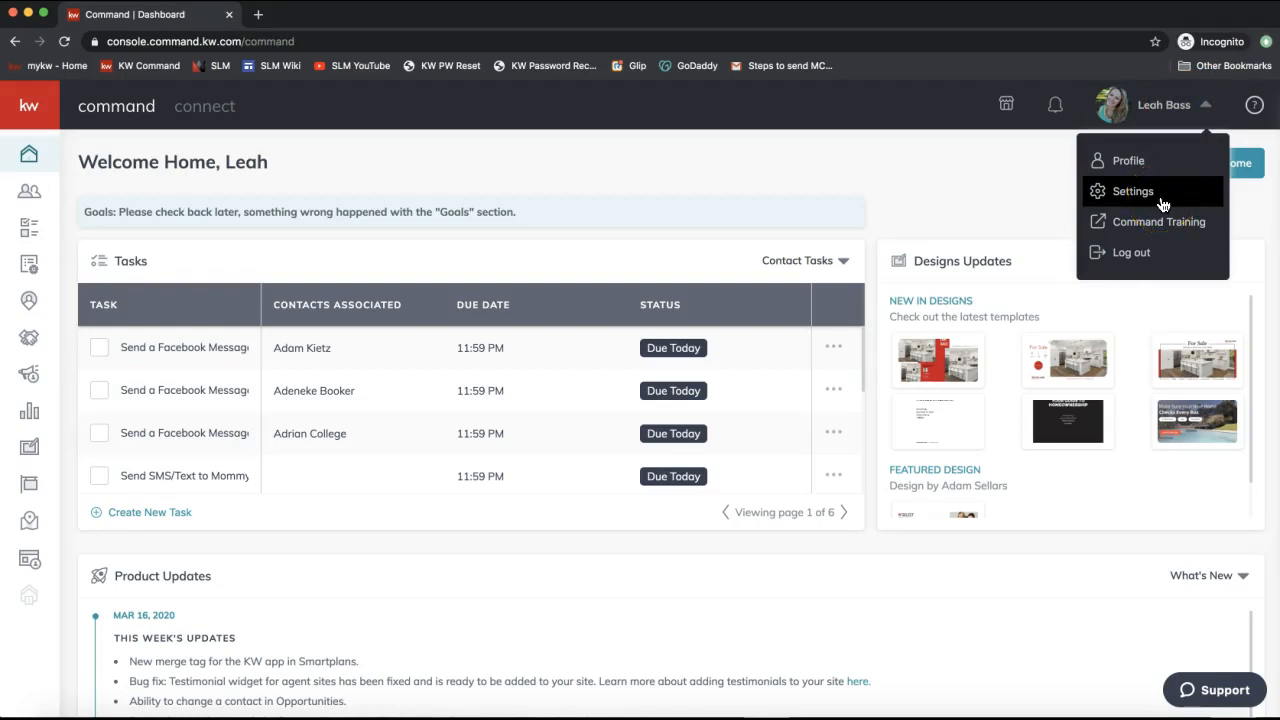
pyautogui.click(1163, 204)
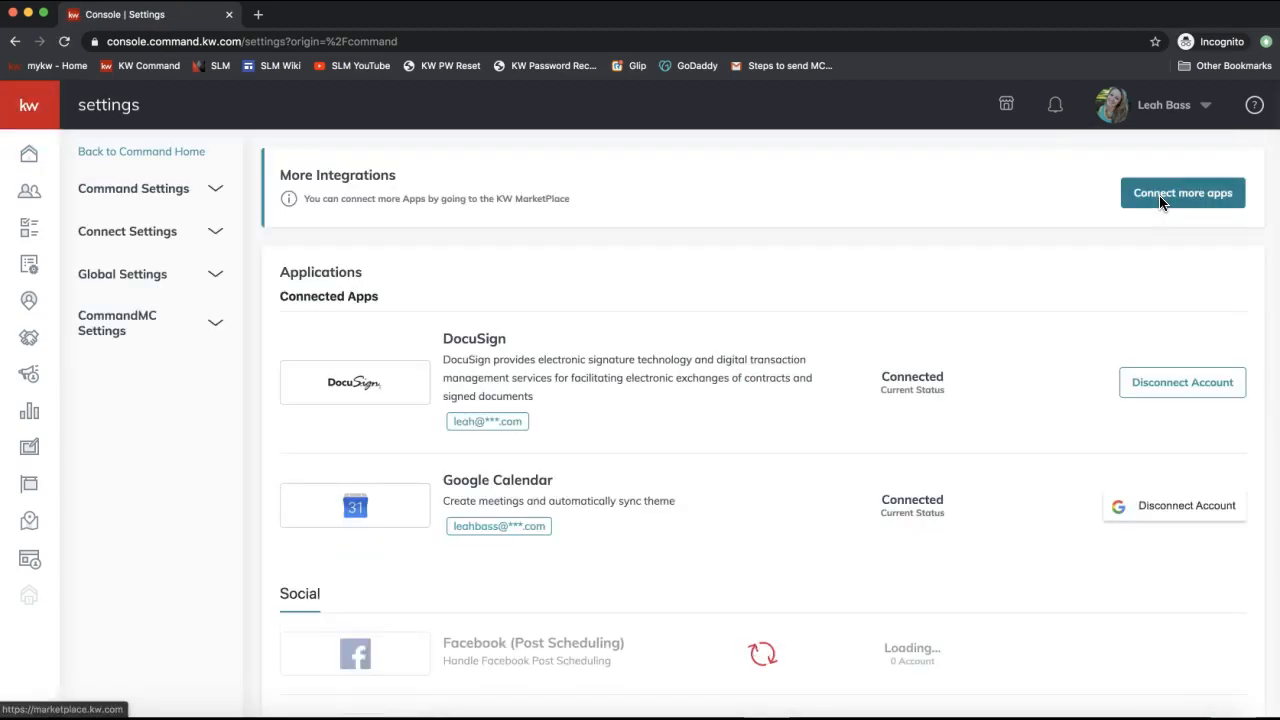
pyautogui.click(1064, 49)
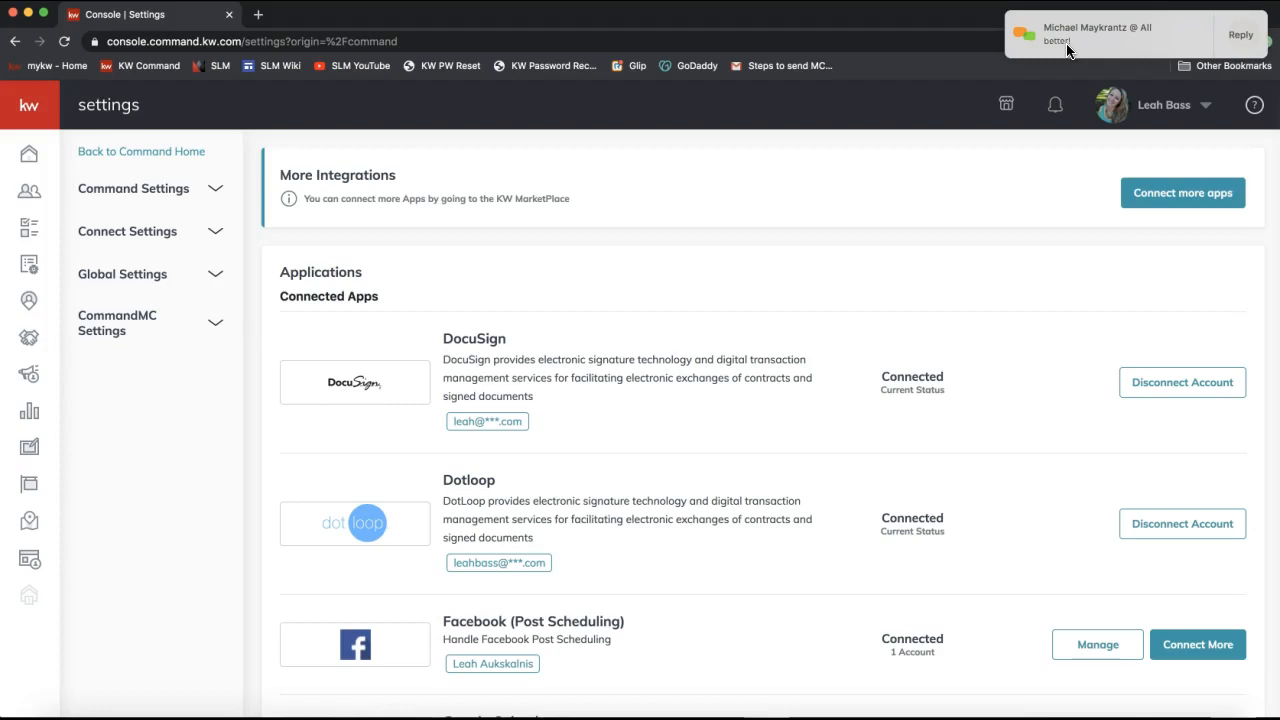
pyautogui.click(1160, 105)
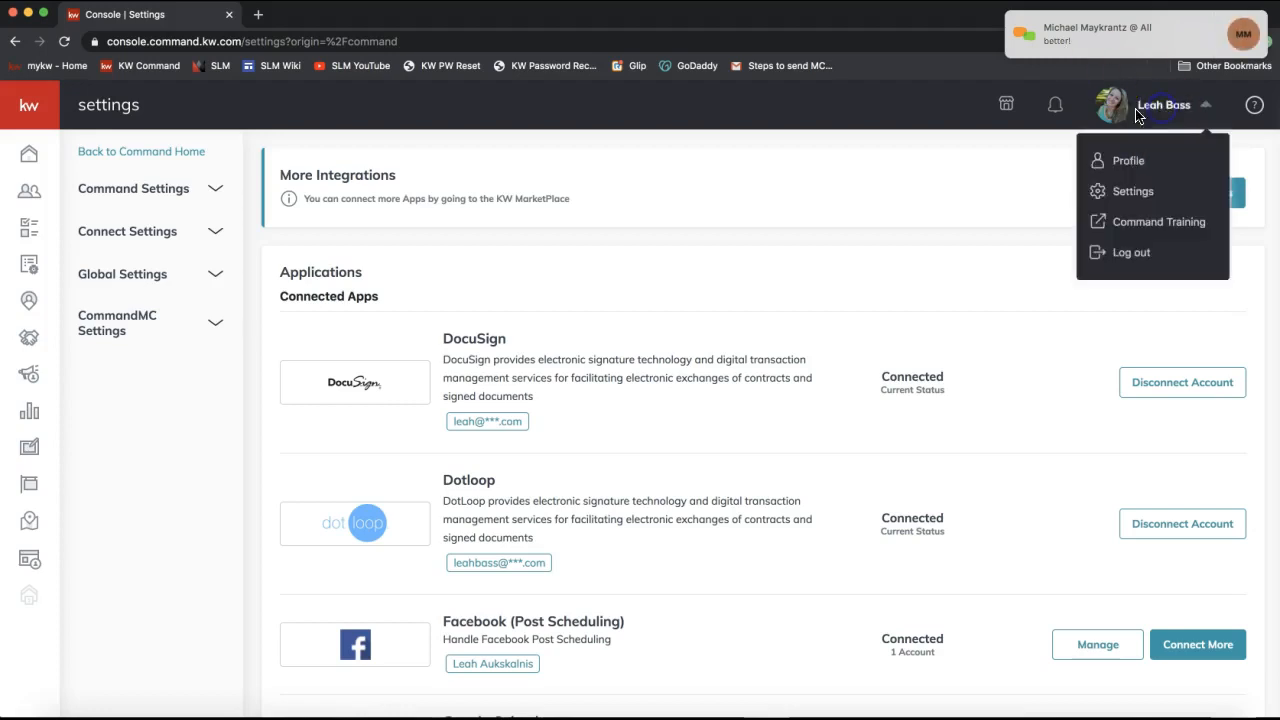
pyautogui.click(1155, 192)
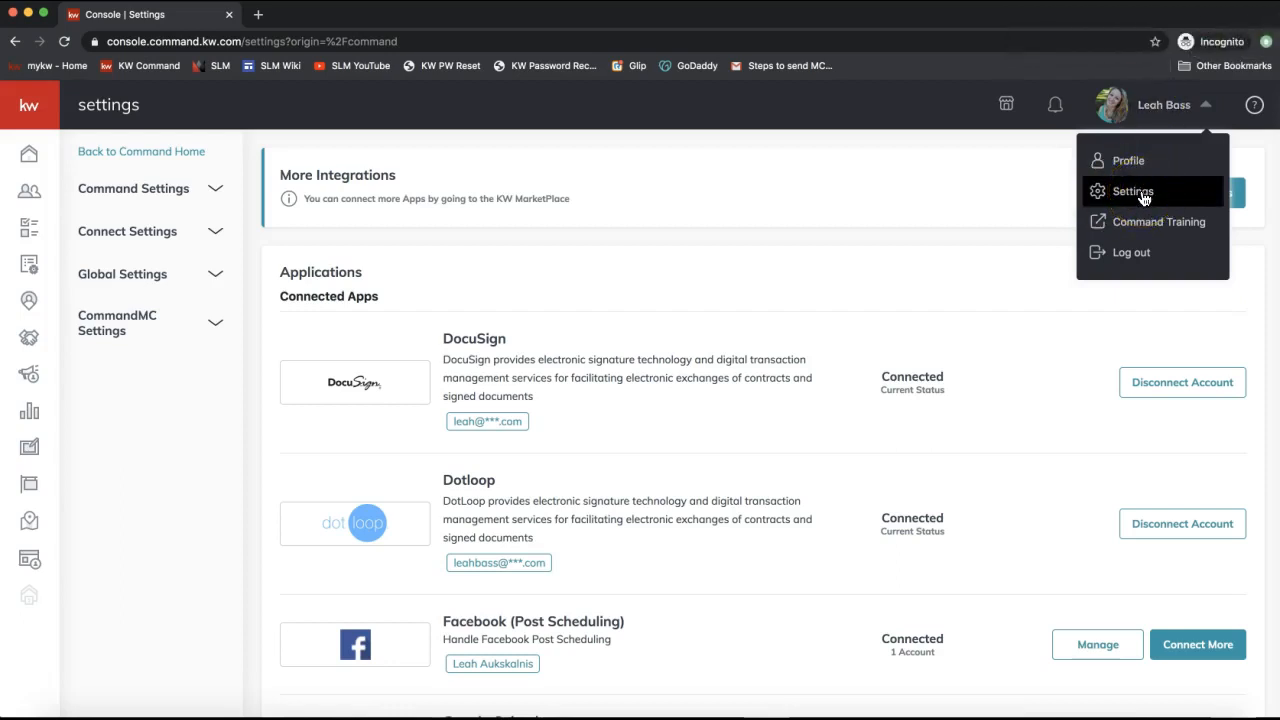
# Expand Connect Settings in the sidebar and go to Marketing Profile.
pyautogui.click(106, 240)
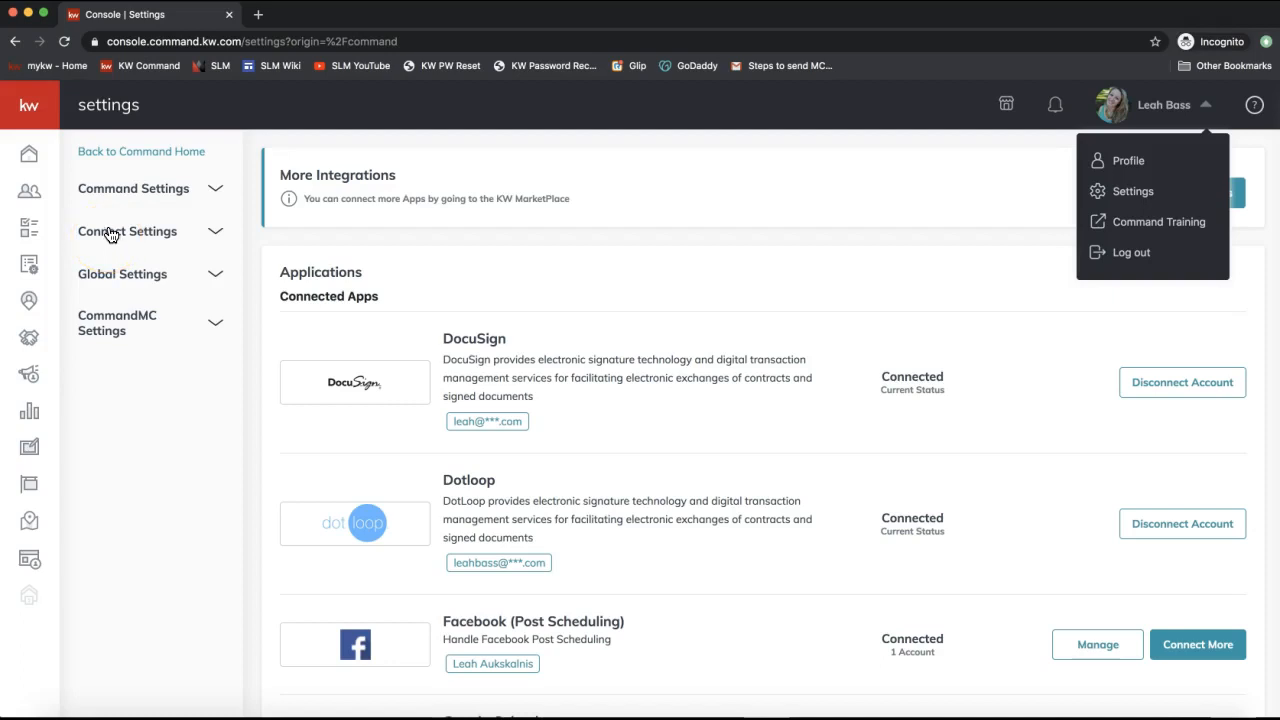
pyautogui.click(110, 236)
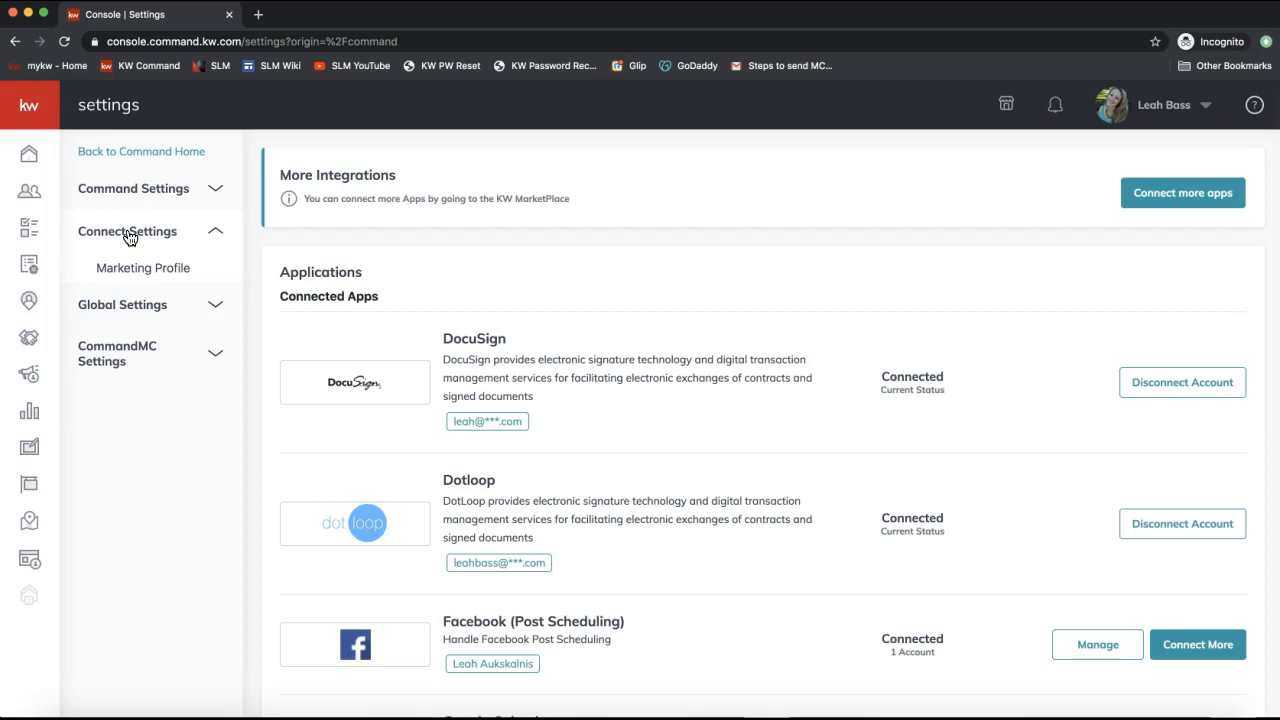
pyautogui.click(123, 237)
pyautogui.click(129, 267)
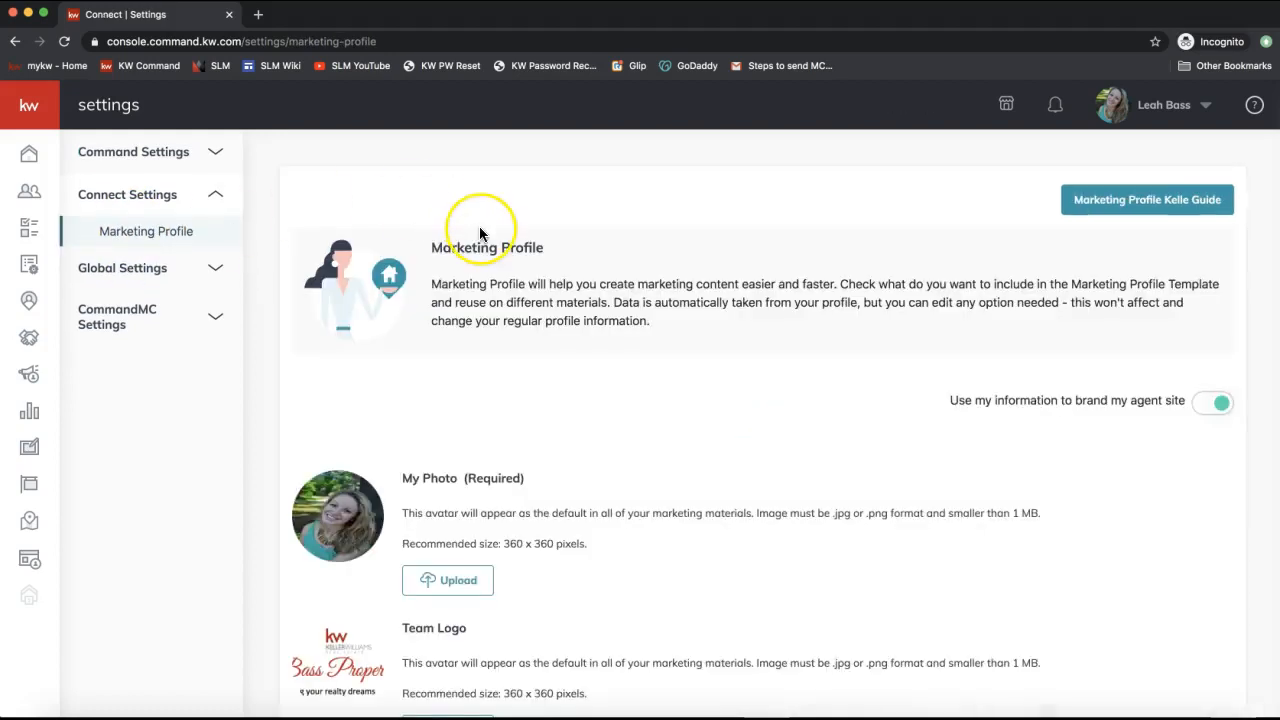
# Review the Marketing Profile page's My Details, then open the account menu.
pyautogui.scroll(-3, 479, 230)
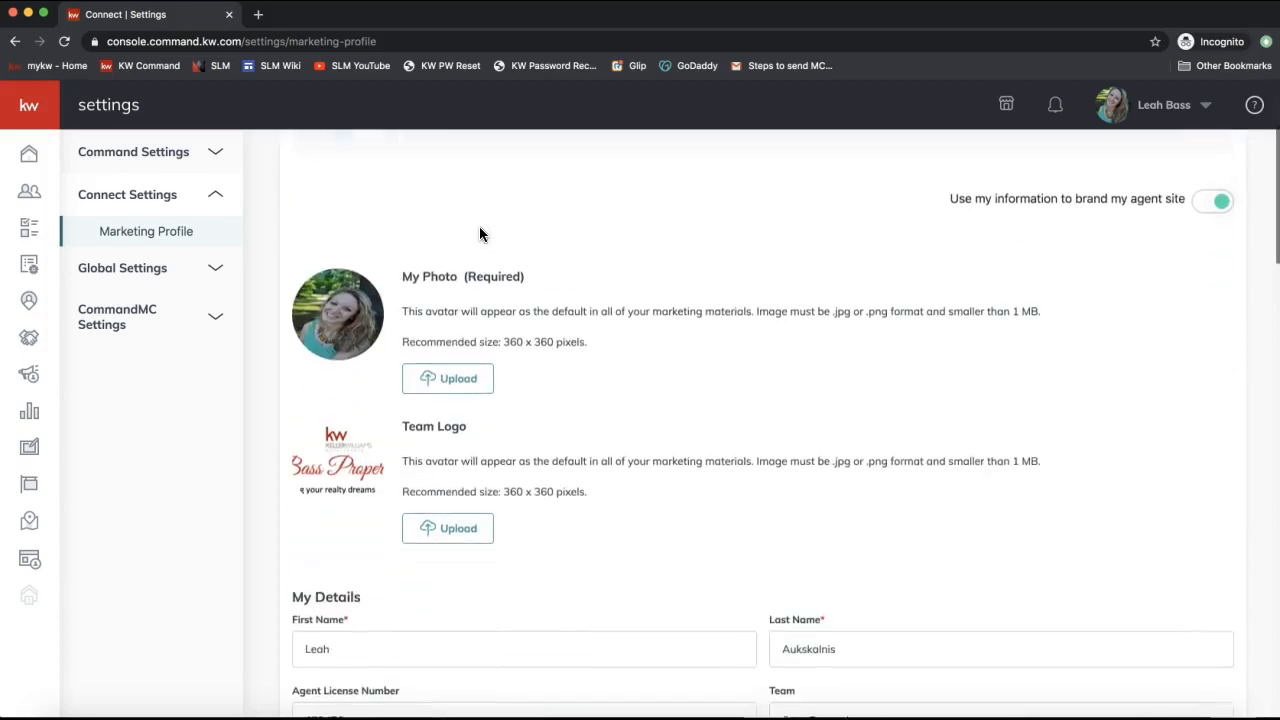
pyautogui.scroll(-2, 400, 230)
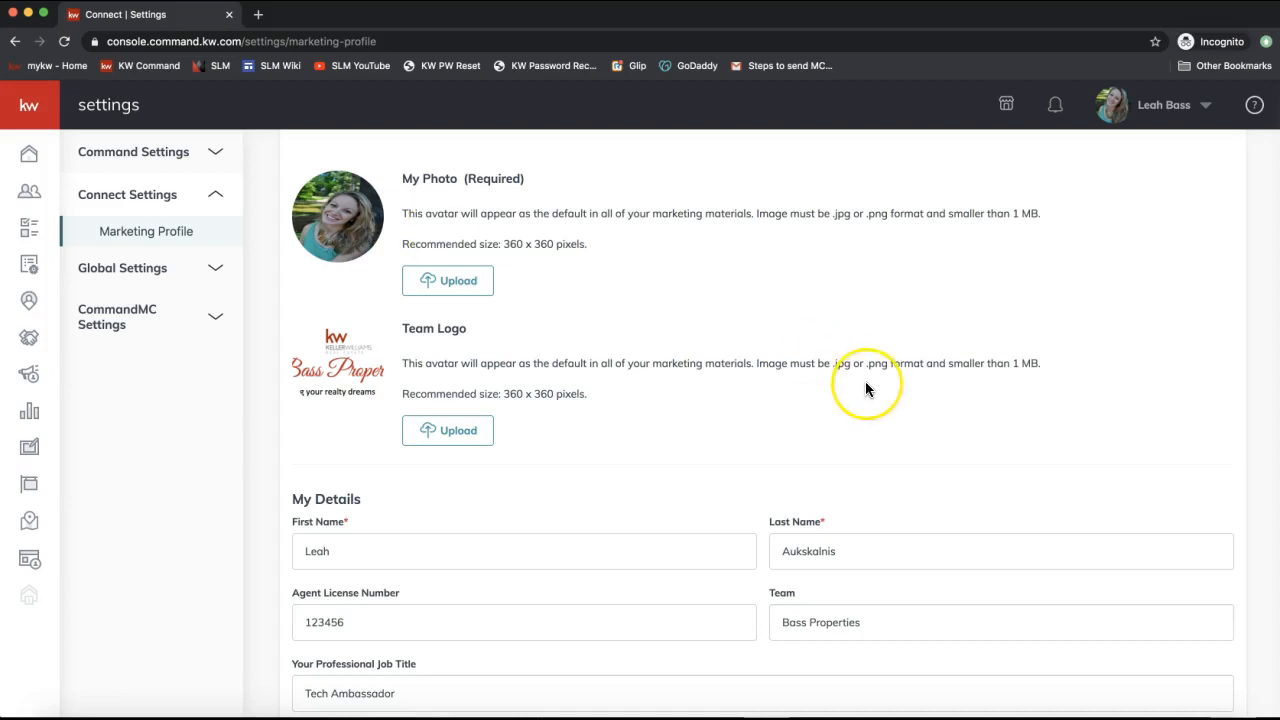
pyautogui.scroll(2, 865, 381)
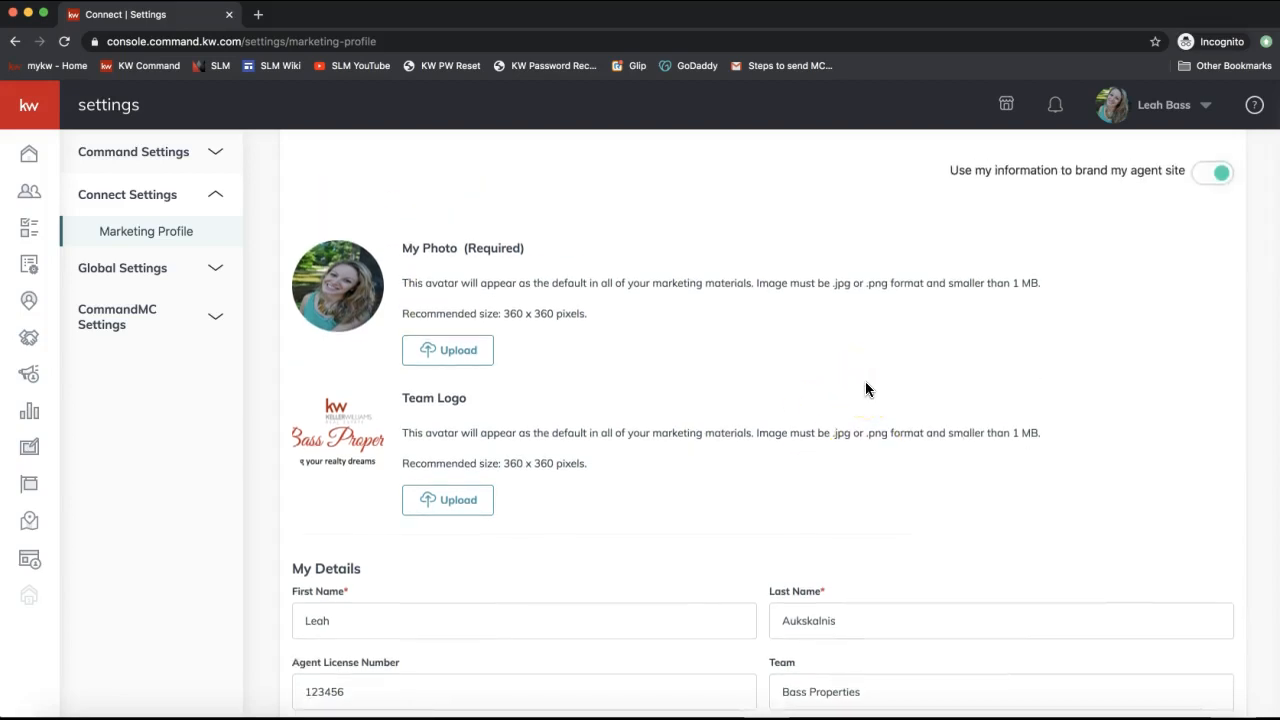
pyautogui.scroll(-3, 866, 383)
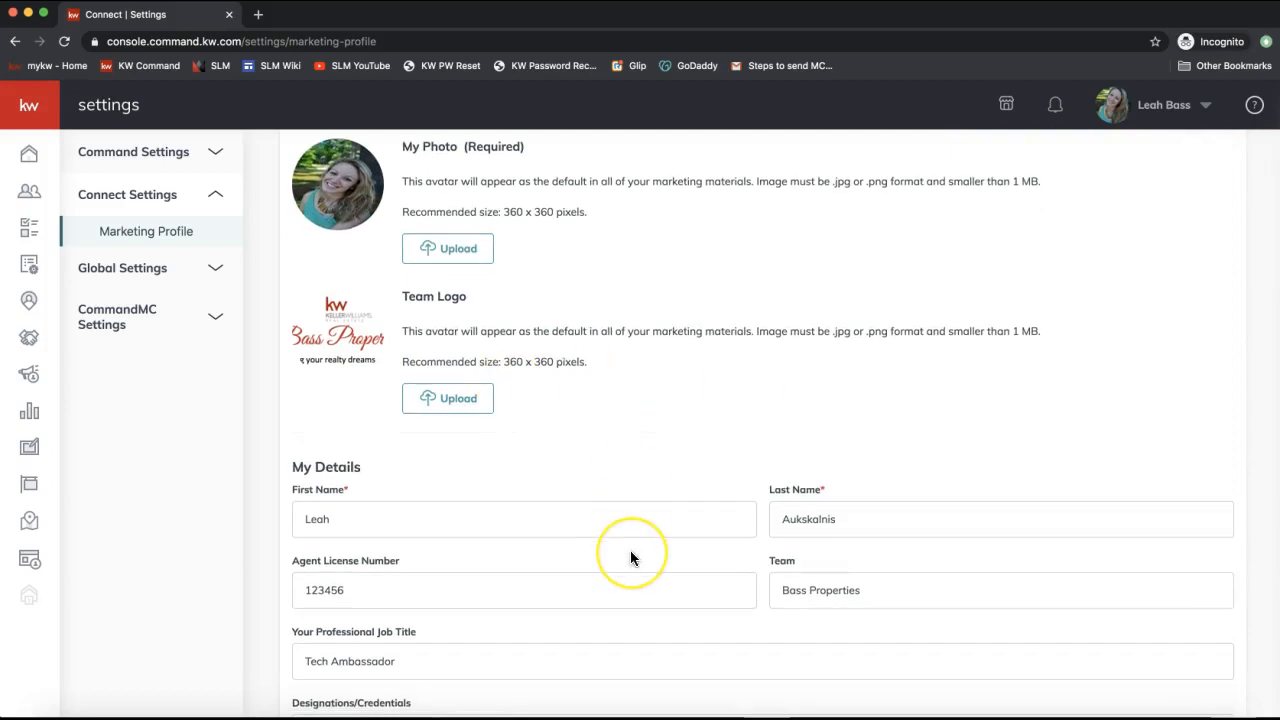
pyautogui.scroll(-2, 631, 557)
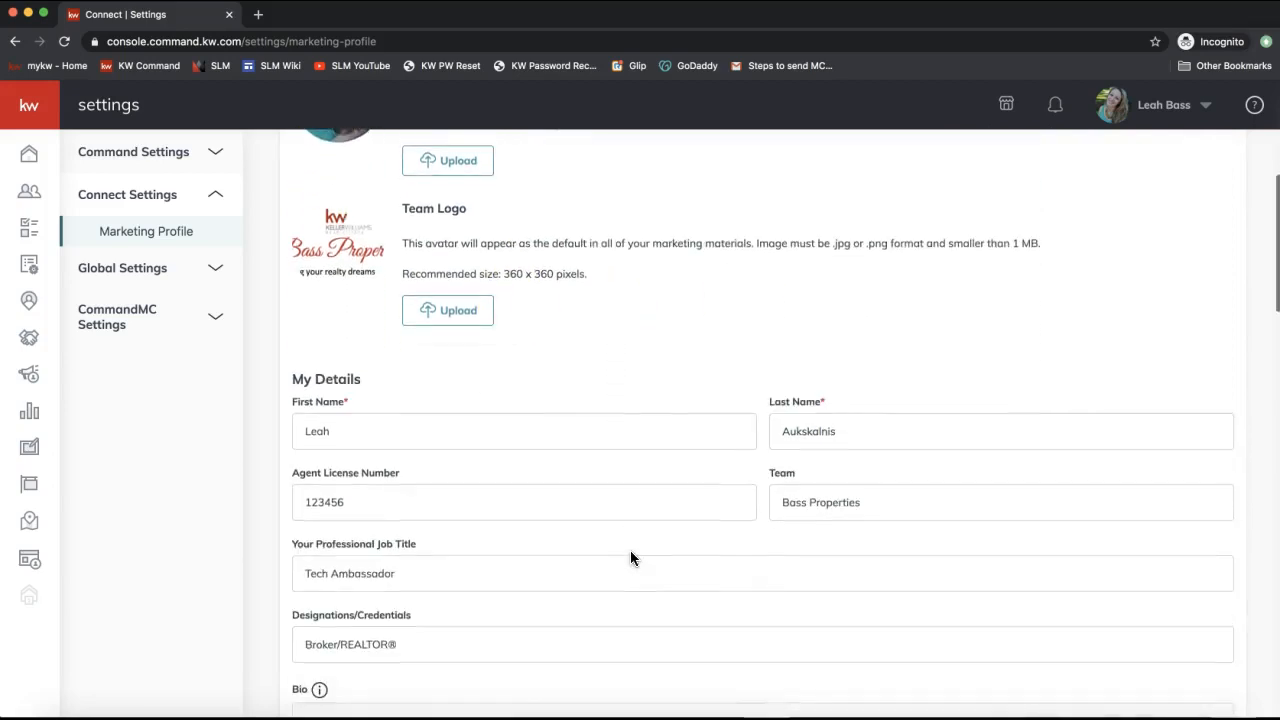
pyautogui.scroll(2, 631, 557)
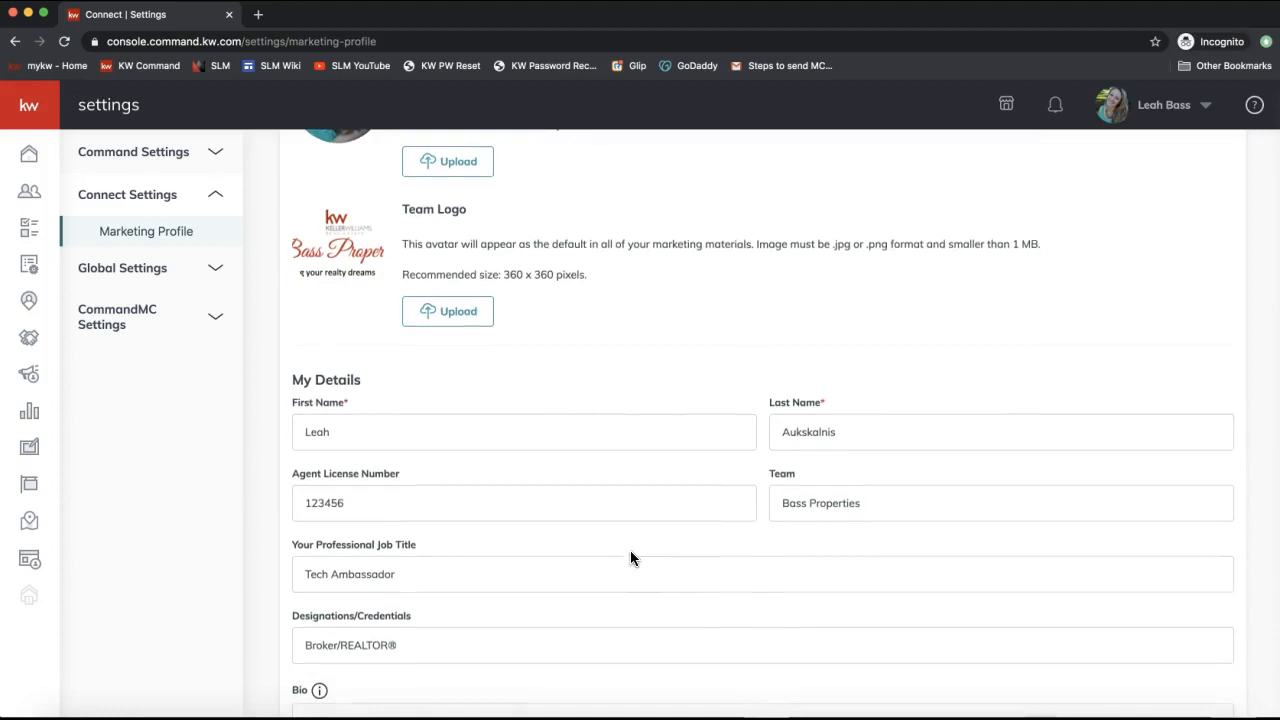
pyautogui.click(1164, 108)
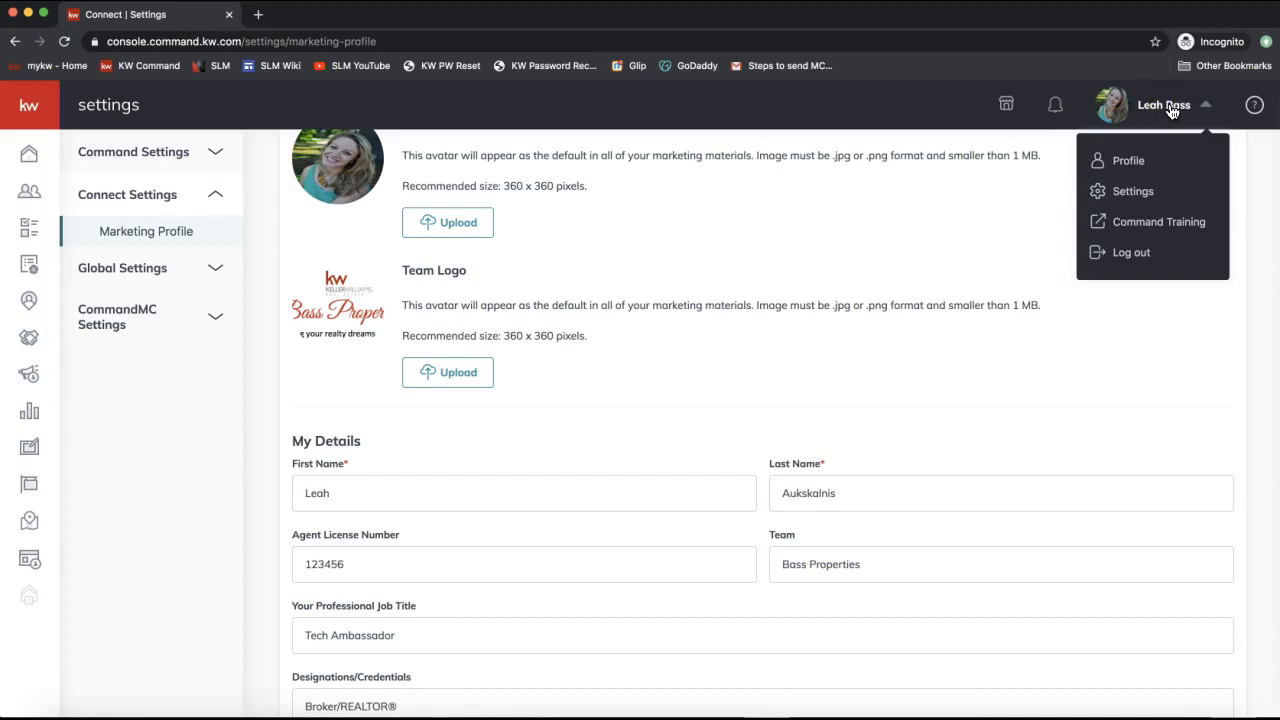
pyautogui.click(1170, 198)
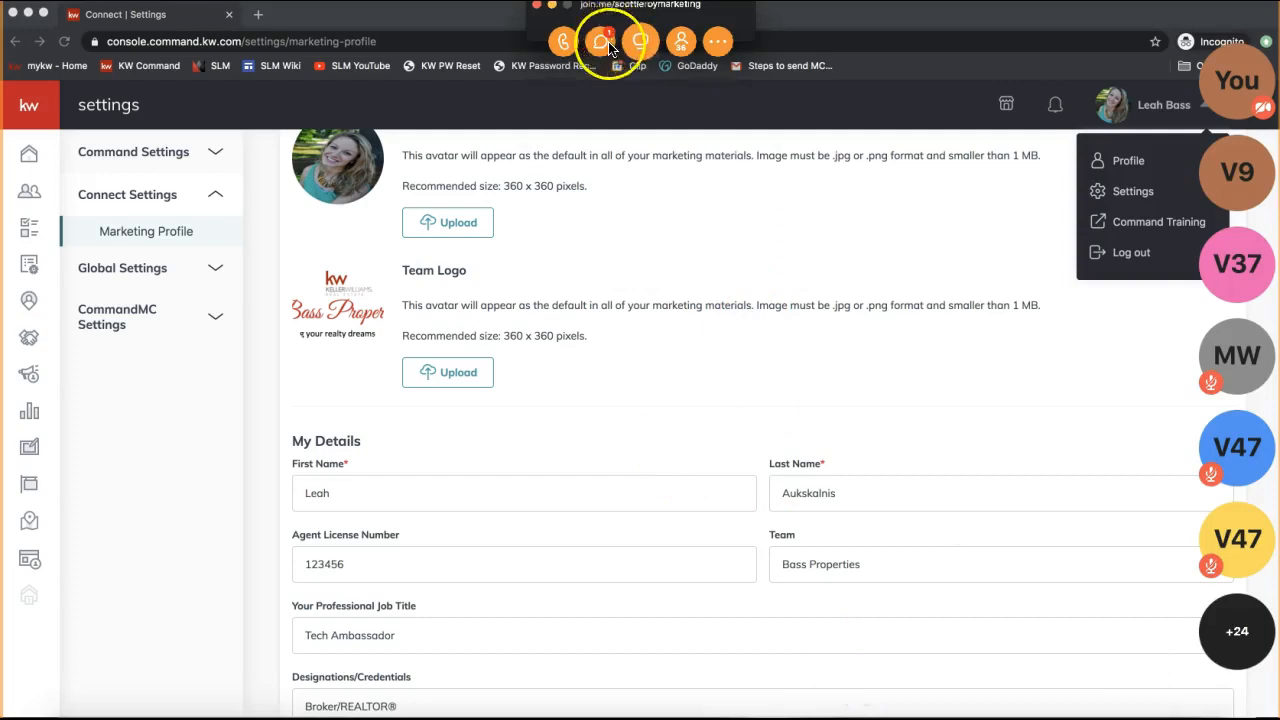
# Send the link scottleroymarketing.com/command to Everyone in the join.me chat.
pyautogui.click(610, 43)
pyautogui.write('scottleroymarketing.com/comm')
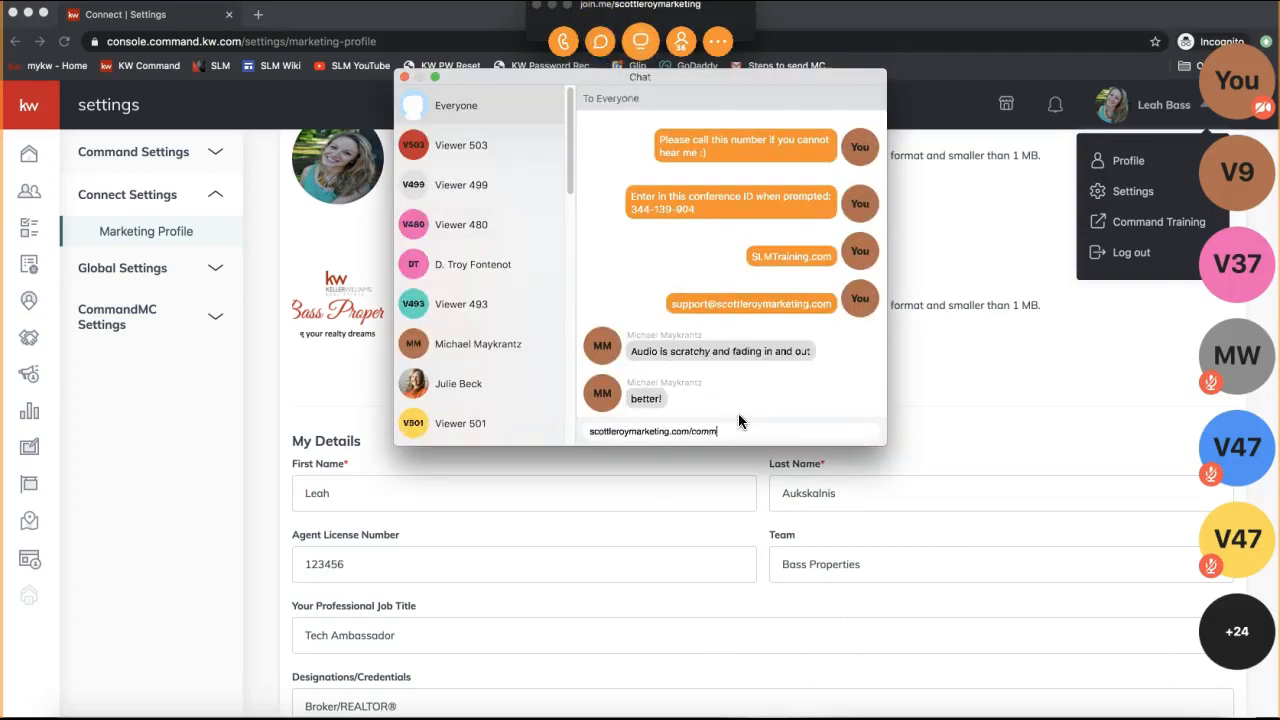
pyautogui.write('and')
pyautogui.press('Return')
pyautogui.click(727, 420)
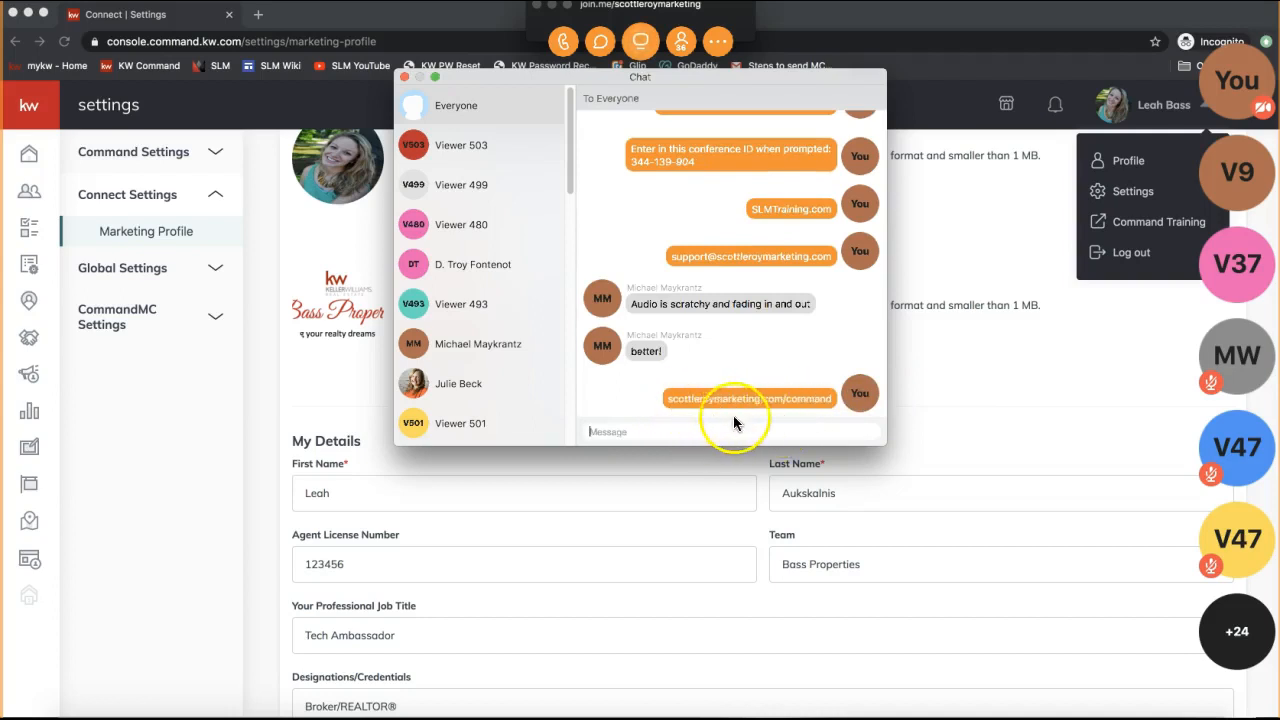
pyautogui.click(992, 377)
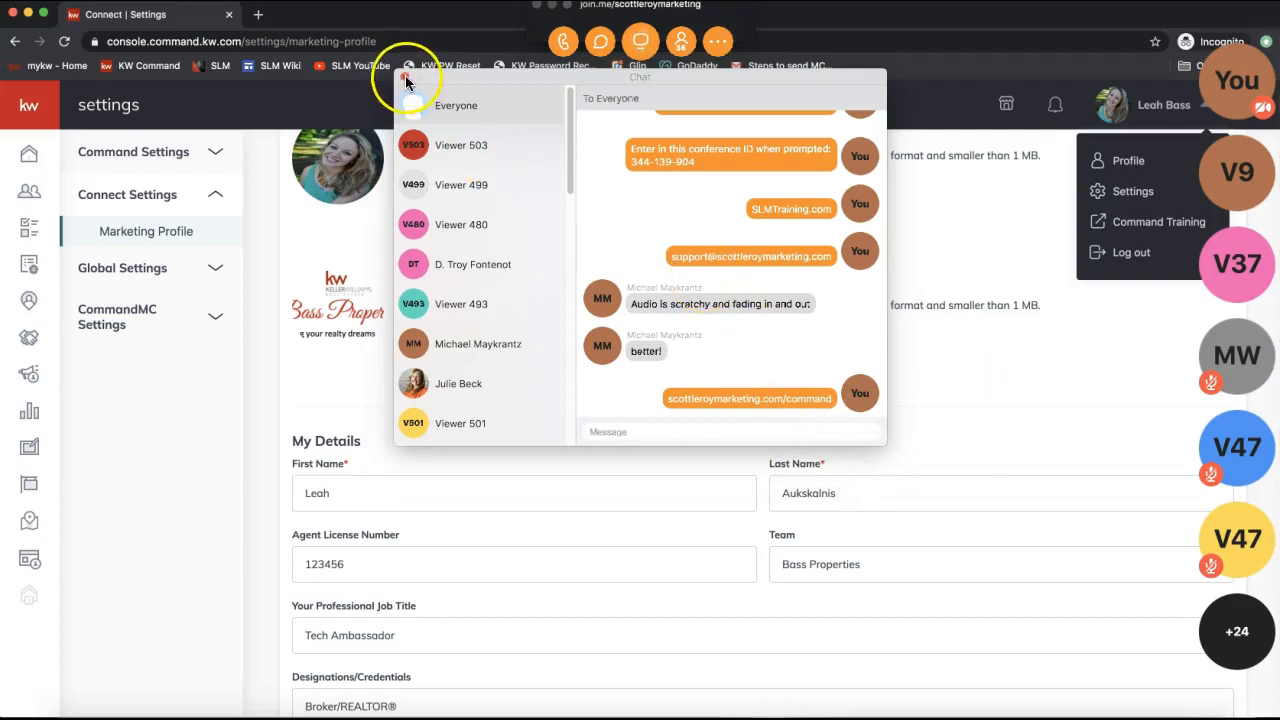
# Close the join.me chat, dismiss the account menu and scroll down to Save.
pyautogui.click(407, 79)
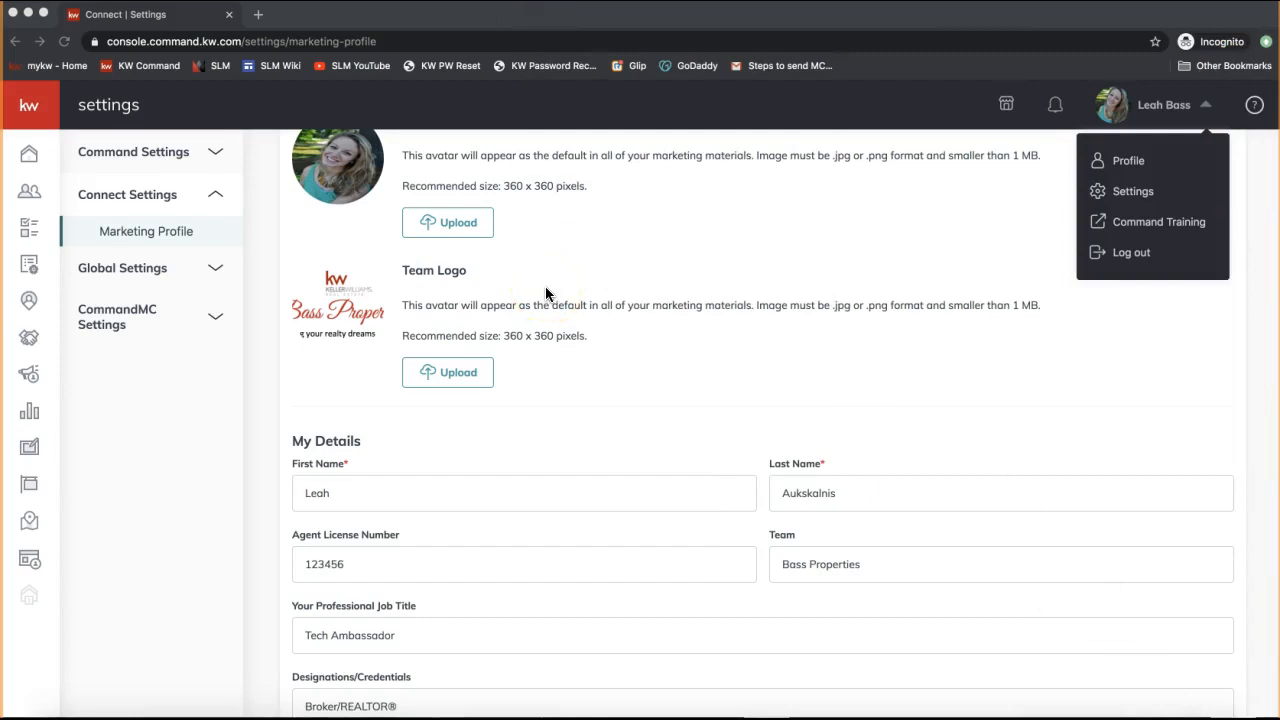
pyautogui.scroll(2, 545, 291)
pyautogui.click(690, 281)
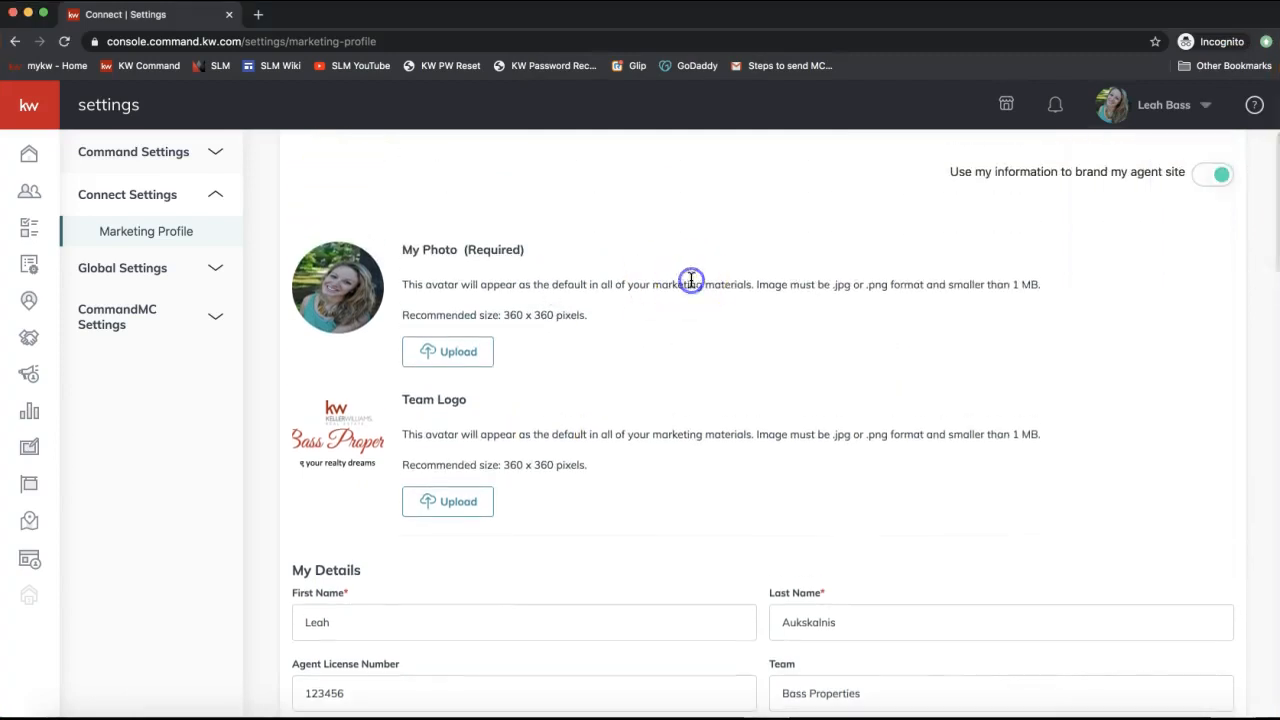
pyautogui.scroll(-3, 663, 314)
pyautogui.scroll(-5, 664, 309)
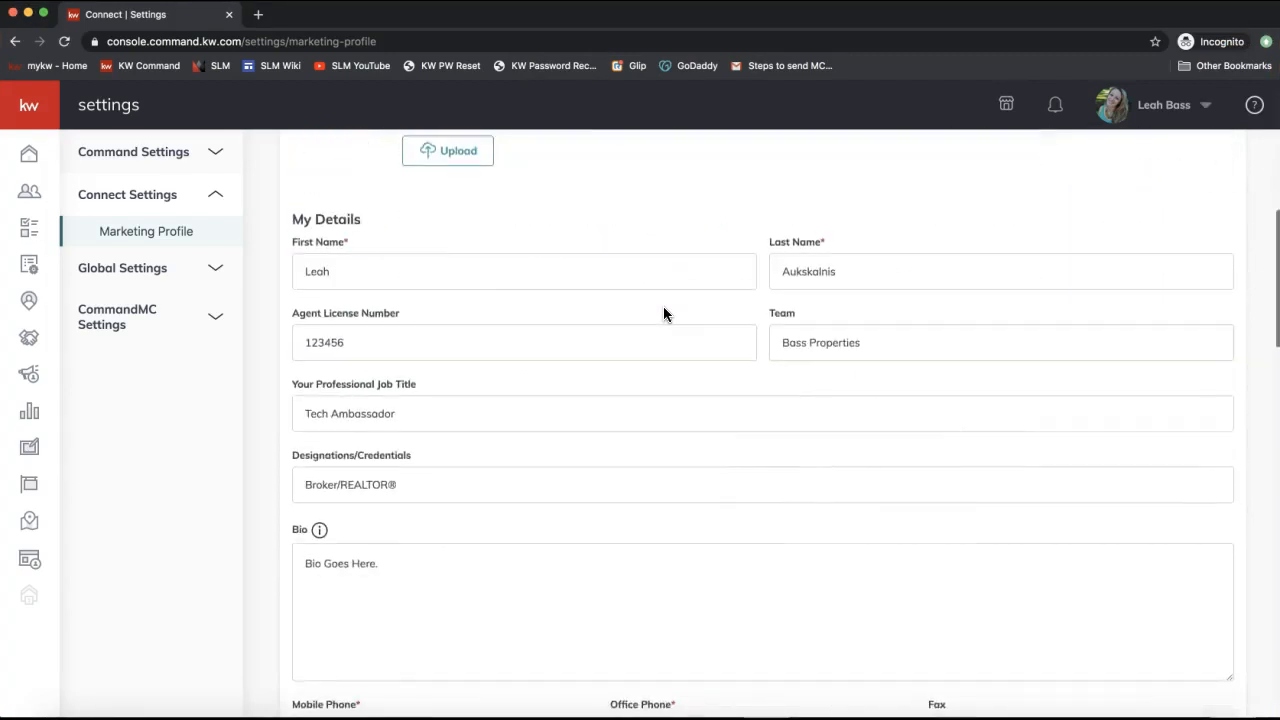
pyautogui.scroll(-10, 663, 314)
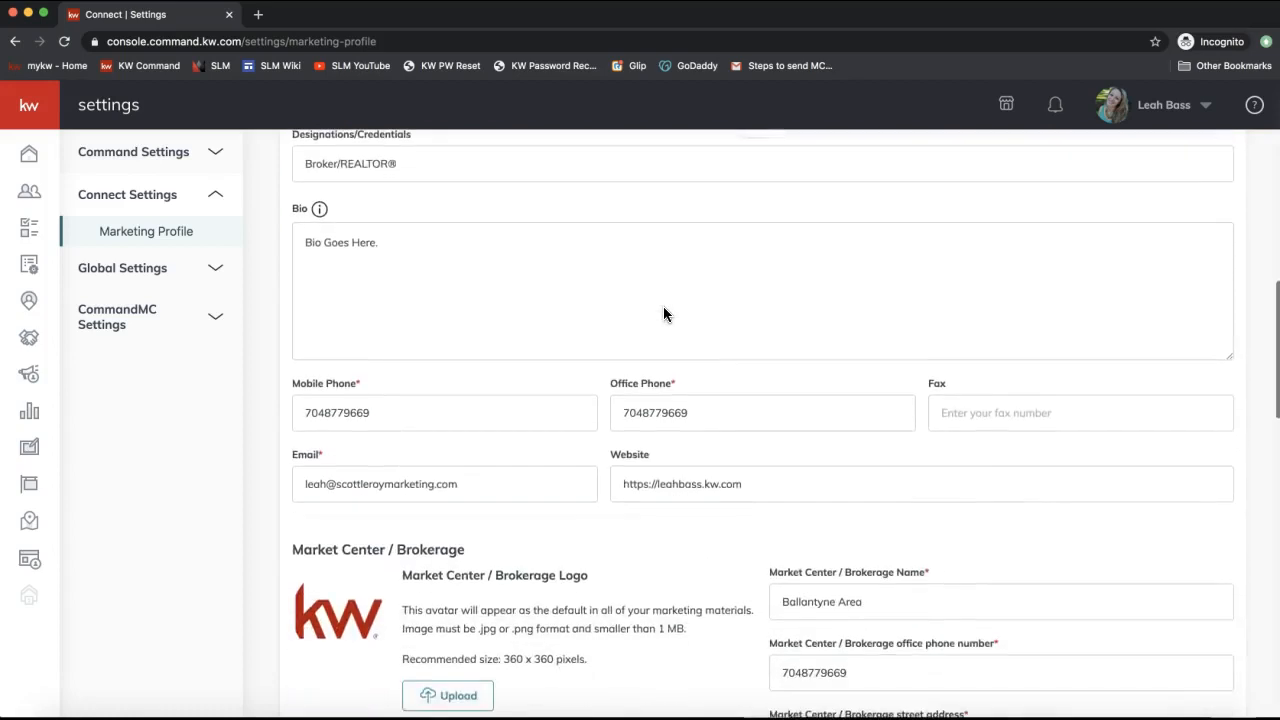
pyautogui.scroll(-6, 663, 314)
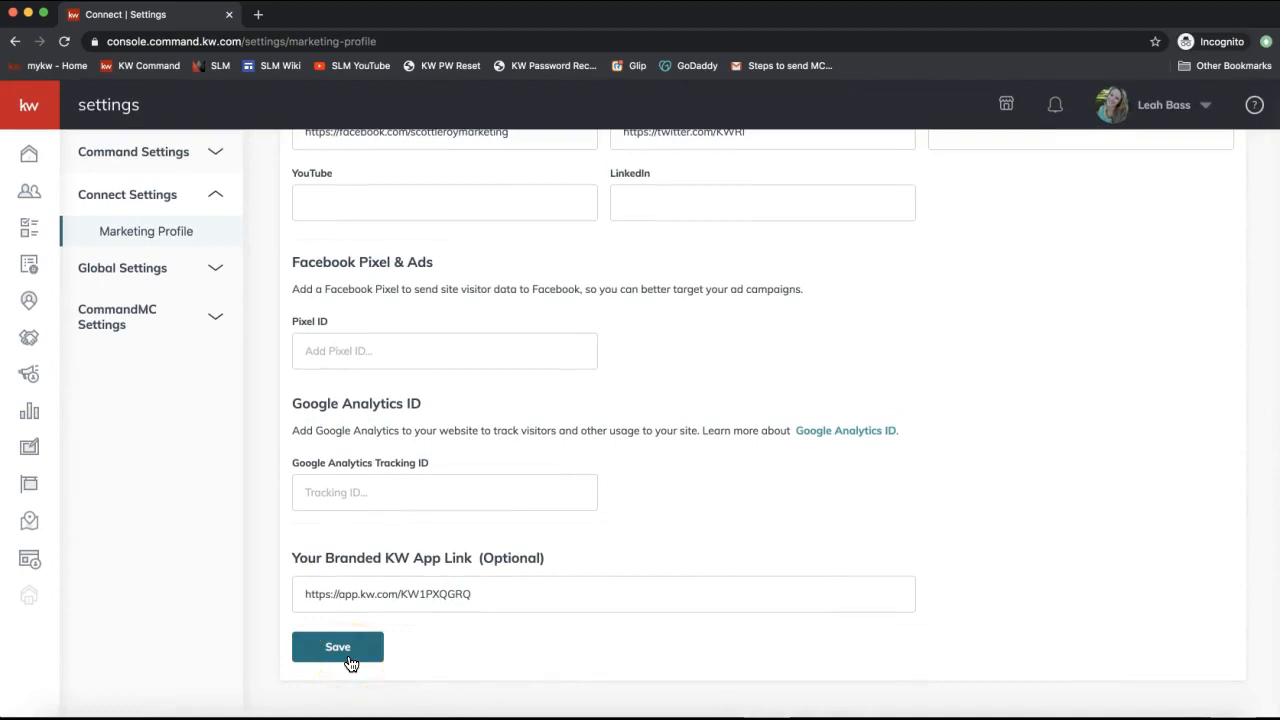
pyautogui.click(646, 386)
# Scroll back up, pointing out Market Center / Brokerage Name and the Required agent photo.
pyautogui.scroll(8, 646, 390)
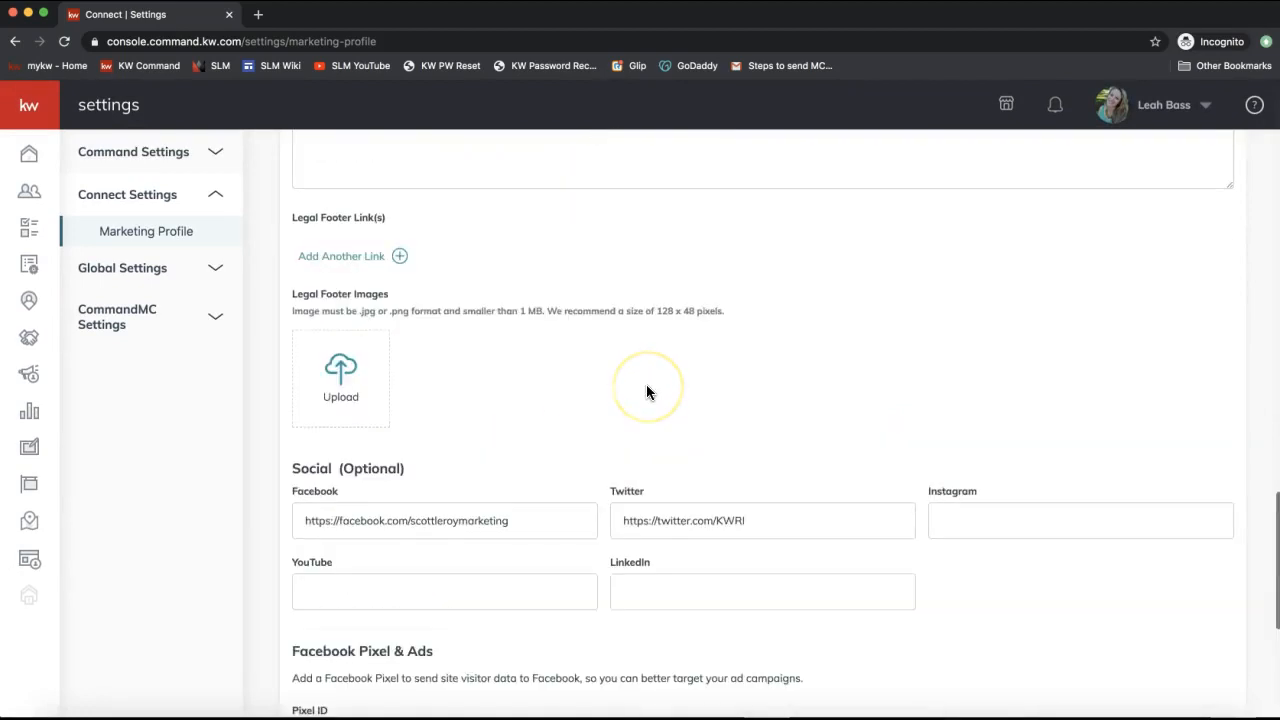
pyautogui.scroll(2, 646, 392)
pyautogui.click(925, 203)
pyautogui.click(926, 199)
pyautogui.click(474, 362)
pyautogui.scroll(10, 474, 362)
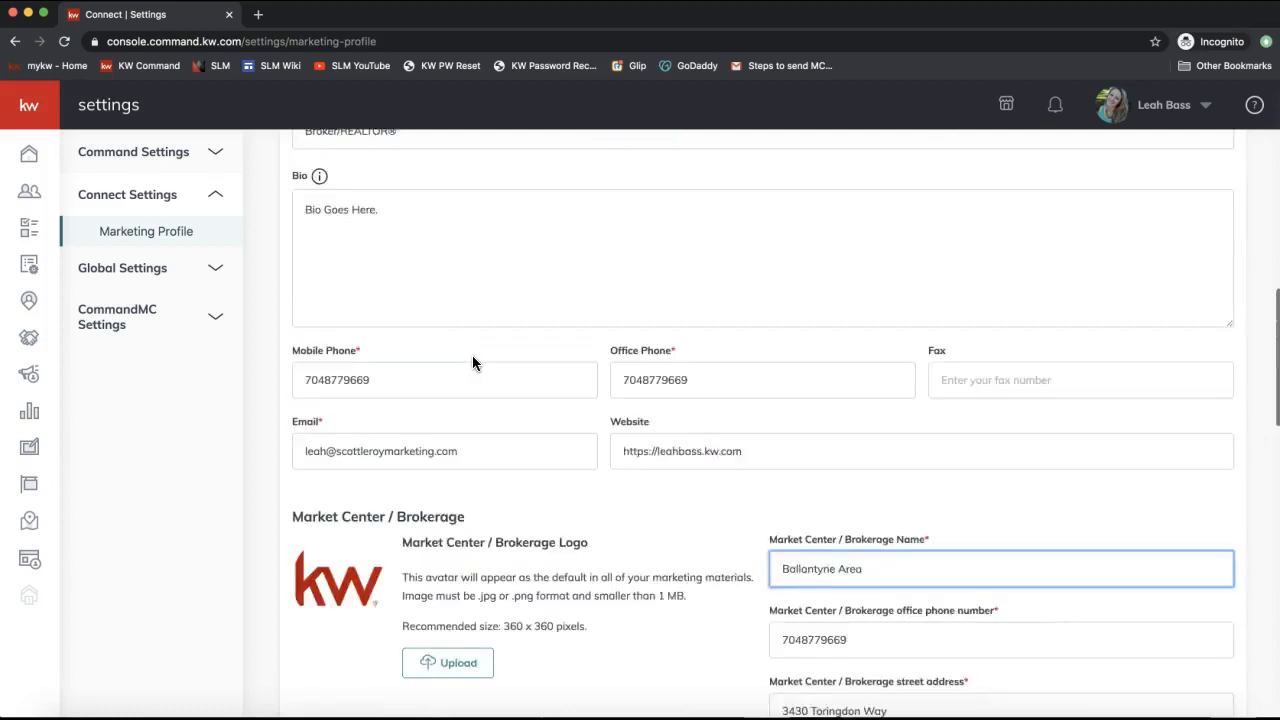
pyautogui.scroll(3, 472, 362)
pyautogui.doubleClick(502, 273)
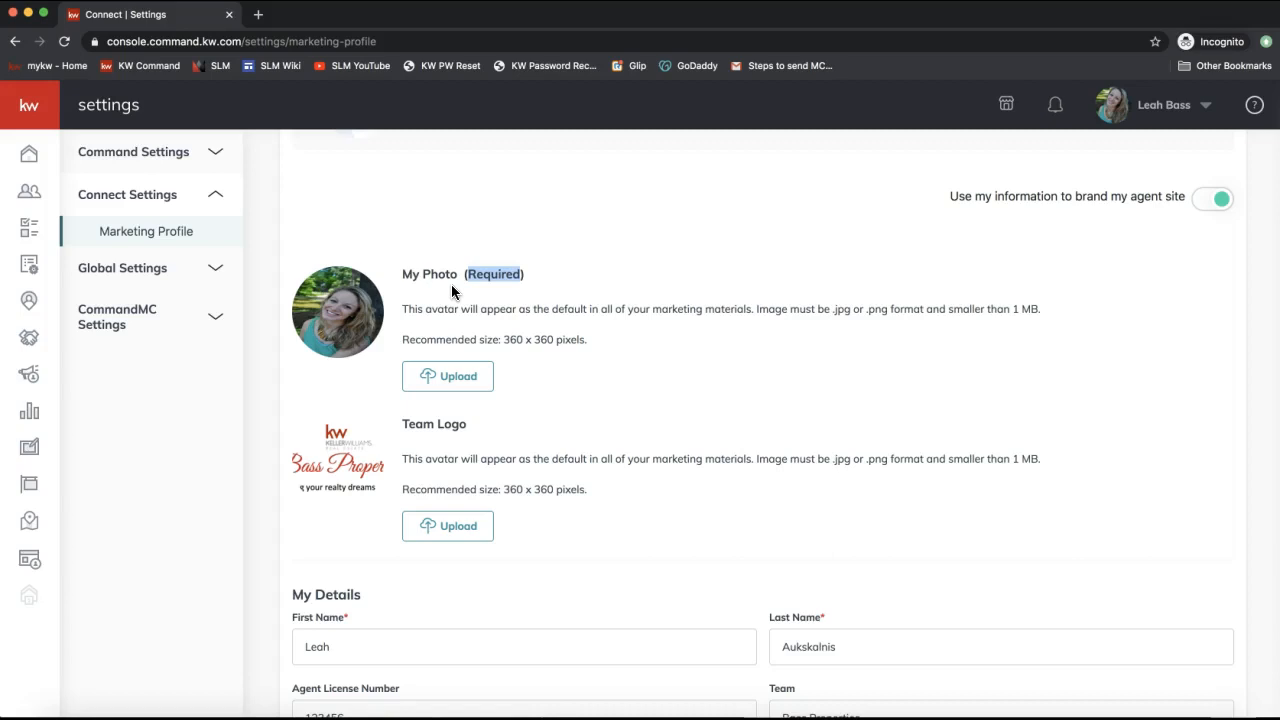
# Open the Contacts list of 1,283 contacts, expanding and collapsing the sidebar labels.
pyautogui.click(29, 195)
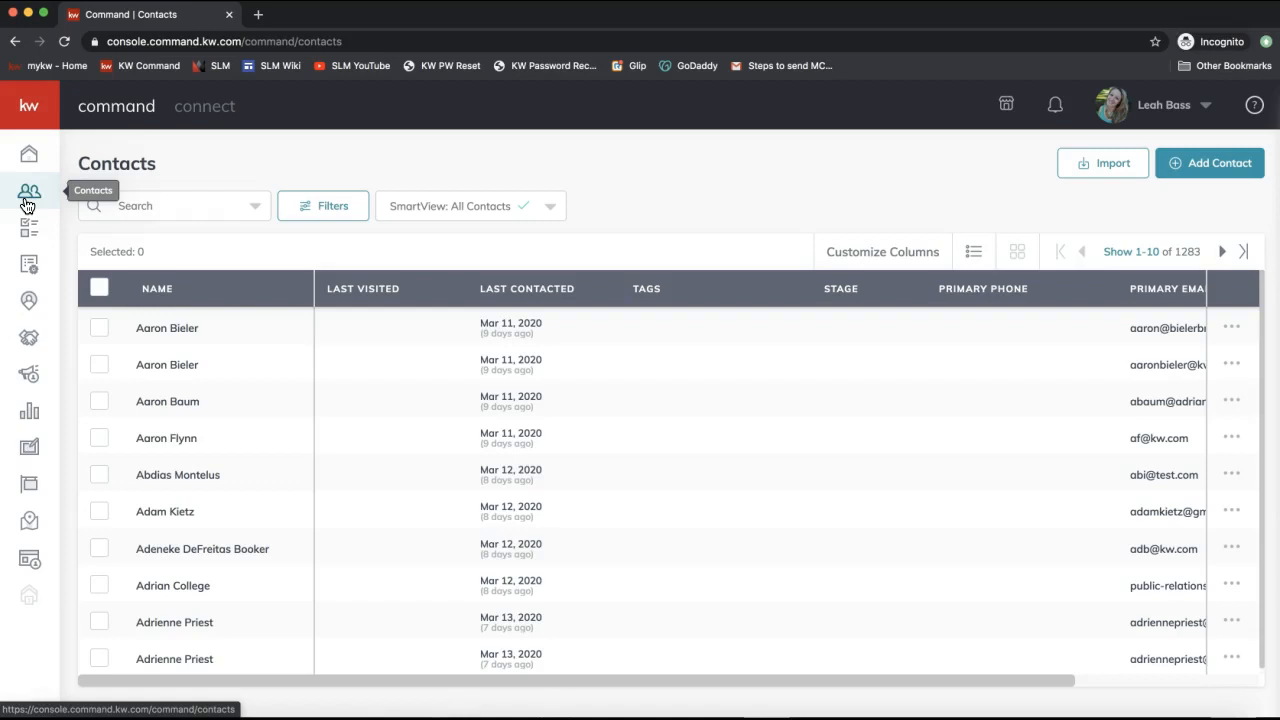
pyautogui.click(28, 200)
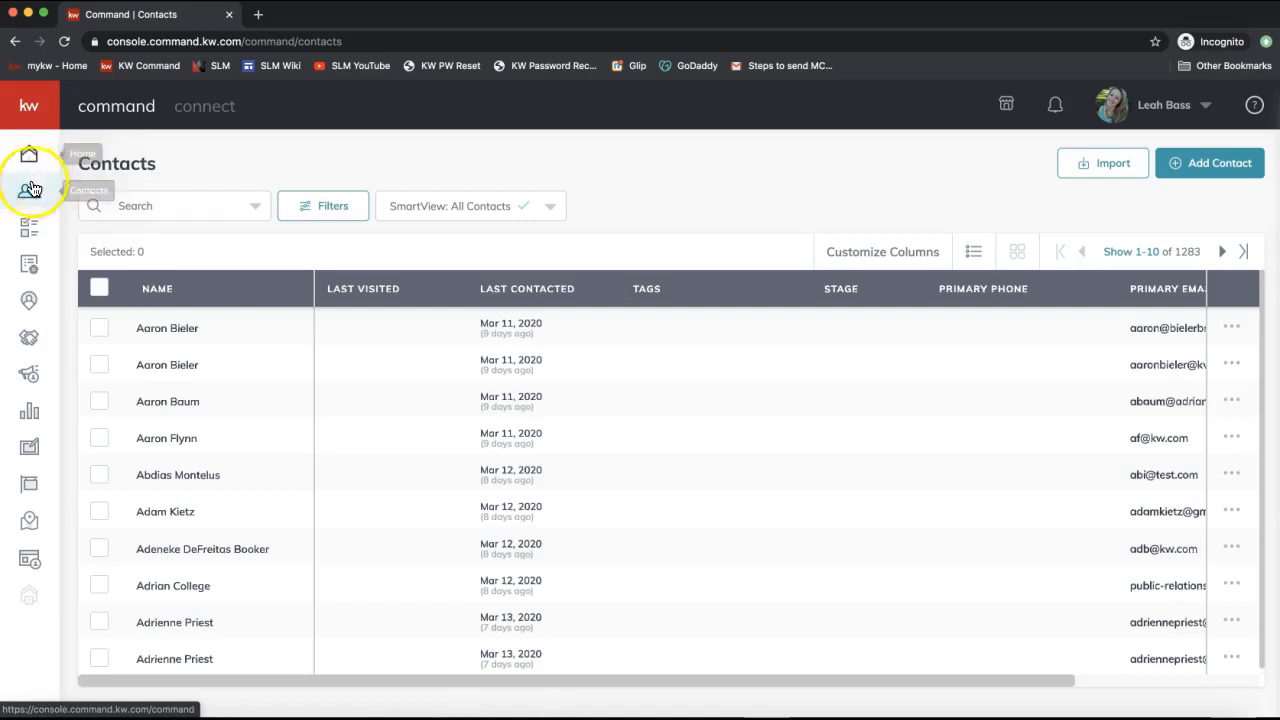
pyautogui.click(31, 119)
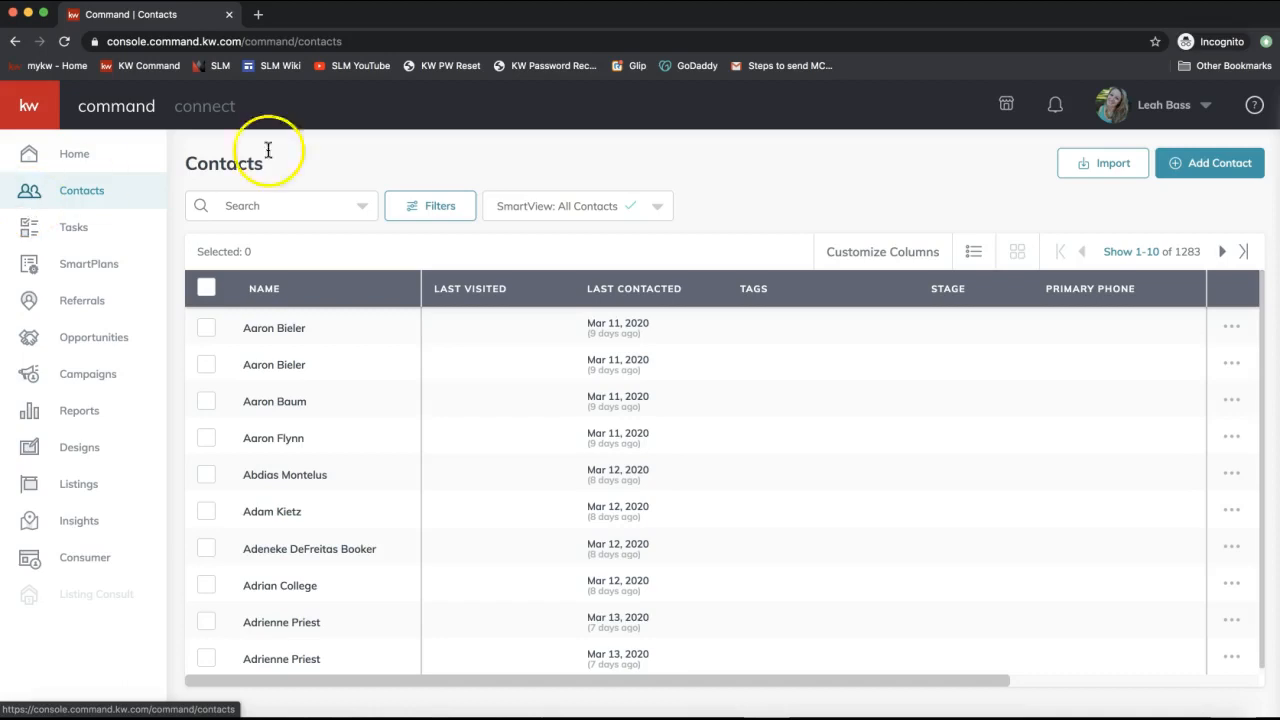
pyautogui.click(350, 148)
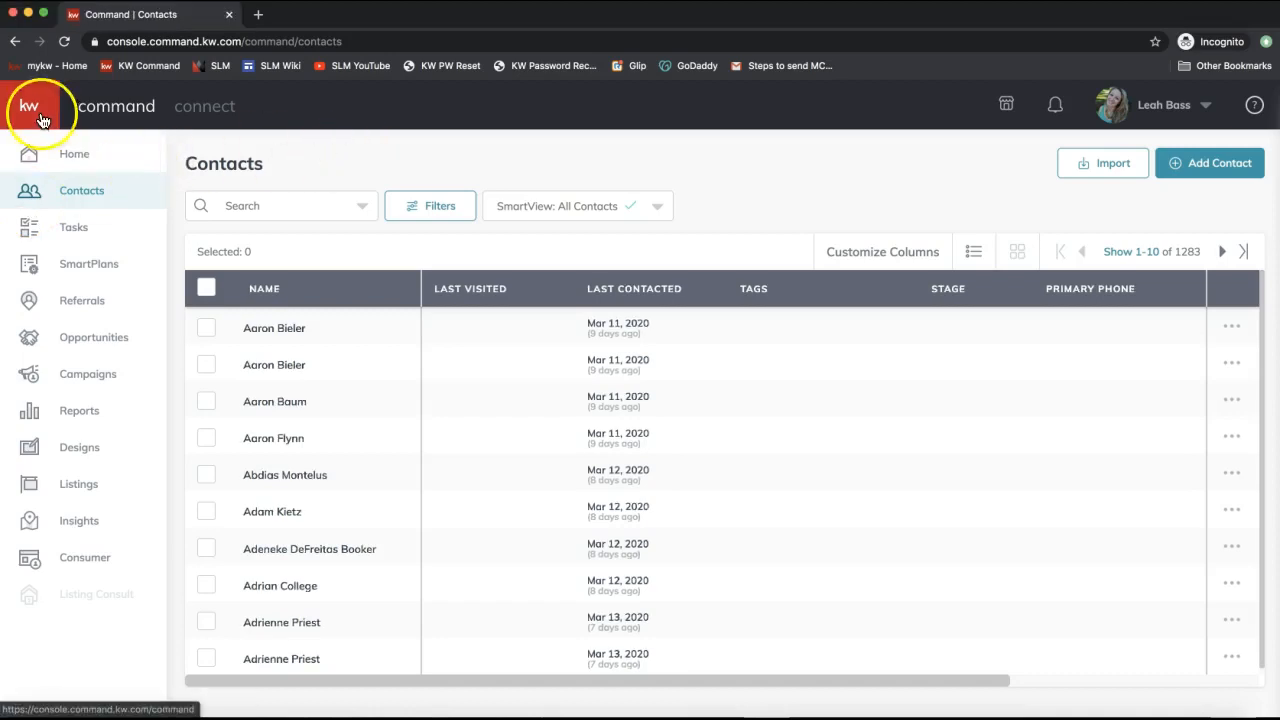
pyautogui.click(29, 106)
pyautogui.click(349, 159)
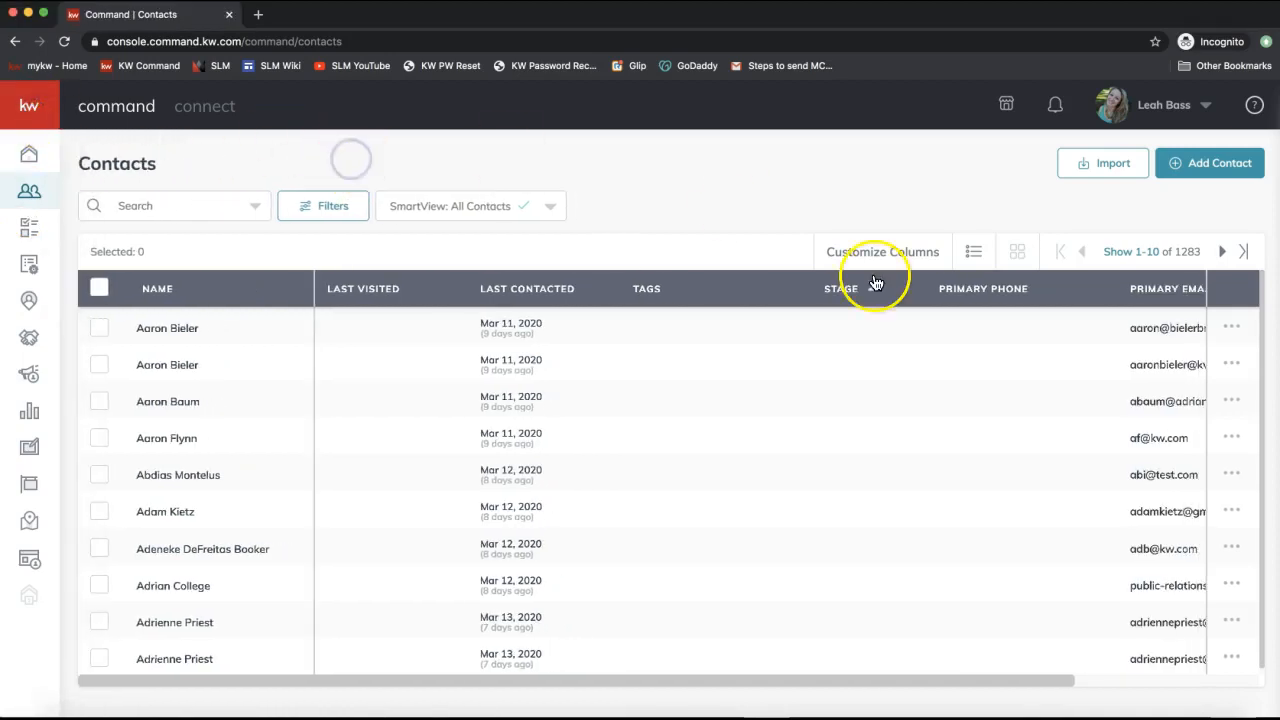
# Start a new contact and enter the person's full name and personal e-mail.
pyautogui.click(1205, 172)
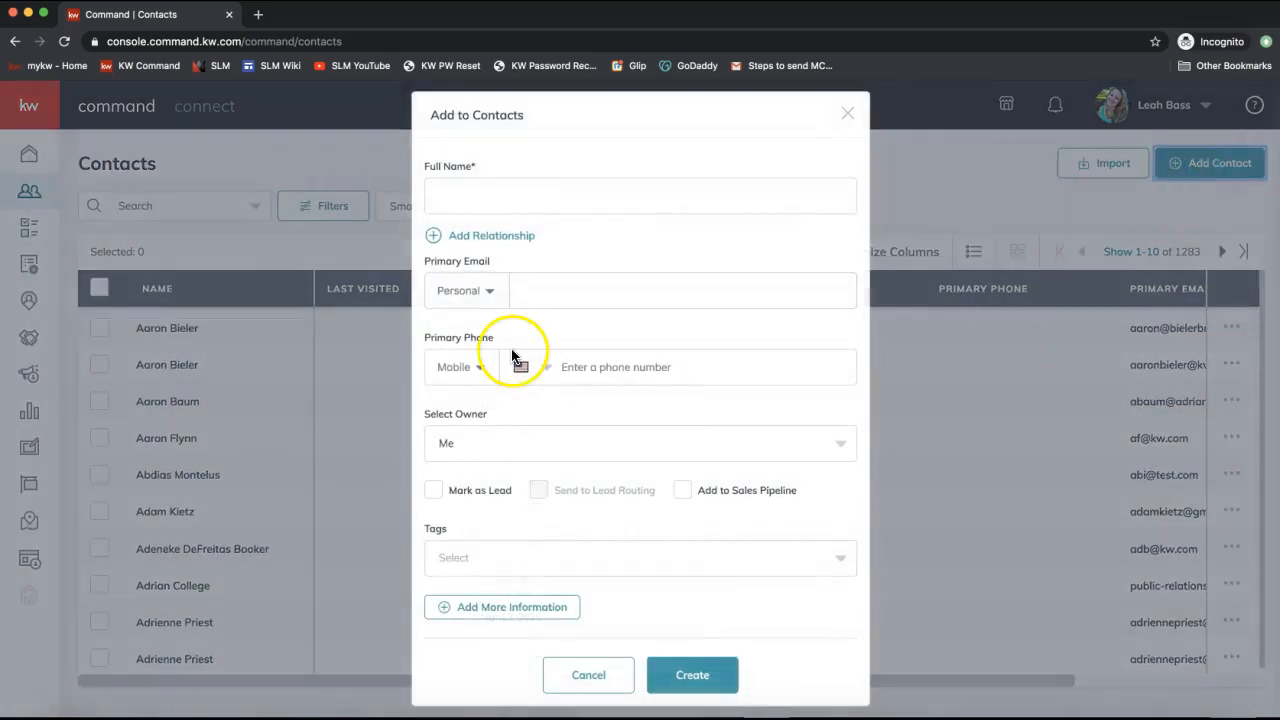
pyautogui.click(492, 191)
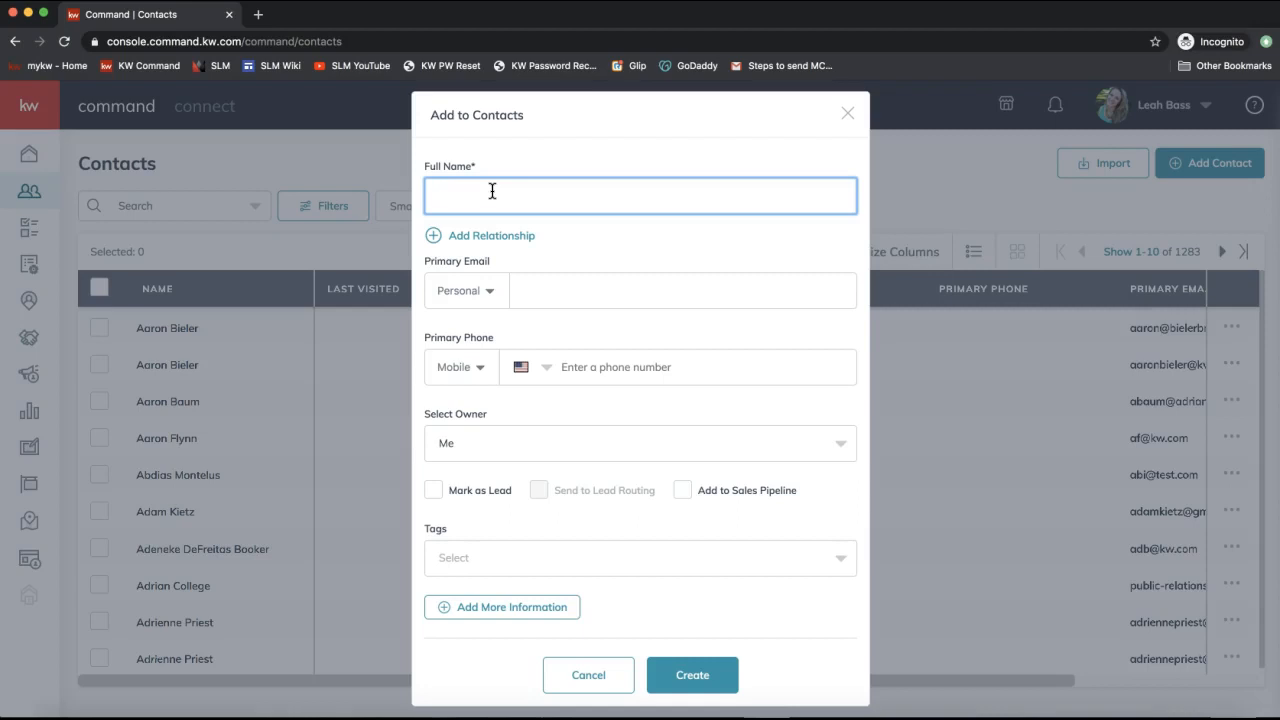
pyautogui.write('Albus Dumbledore')
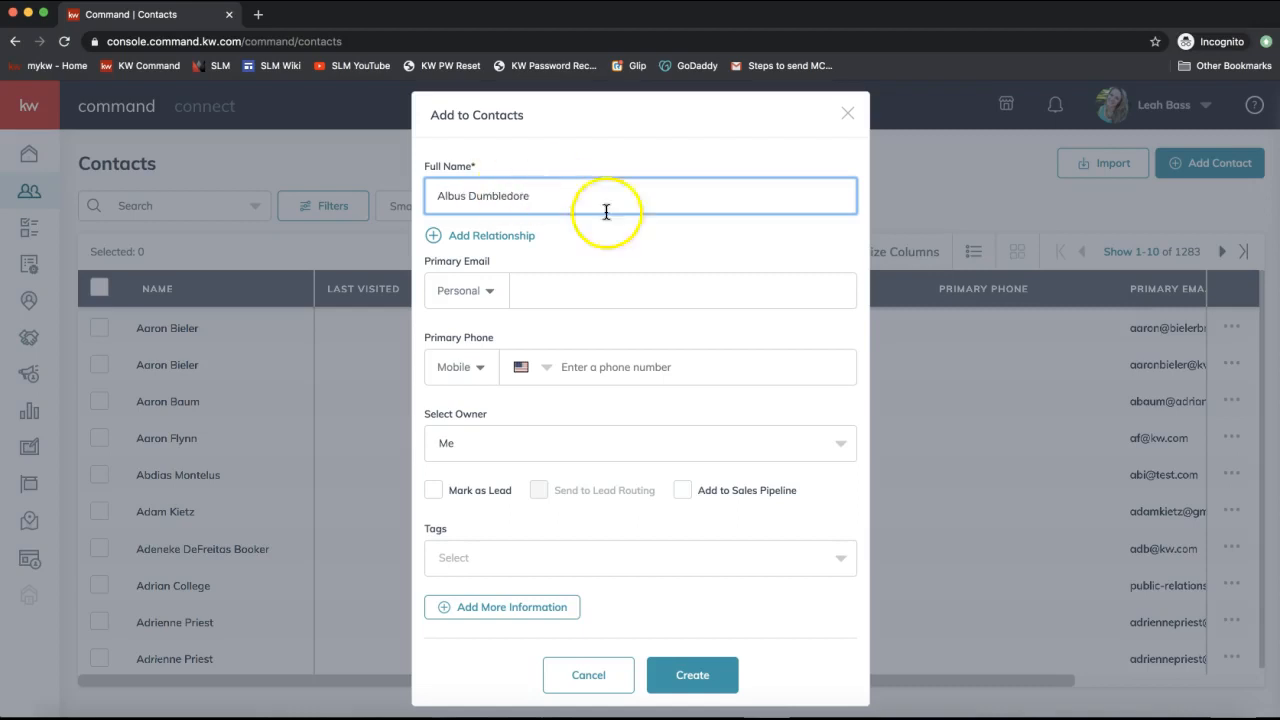
pyautogui.click(562, 280)
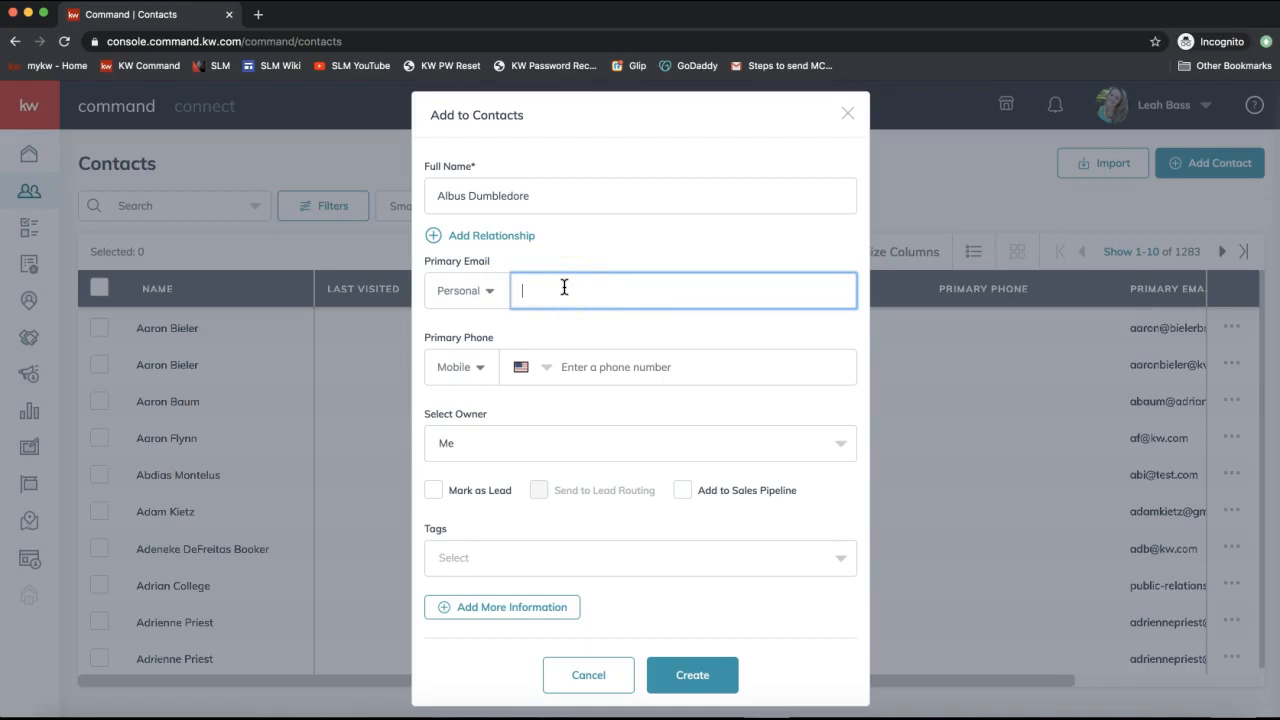
pyautogui.write('albus@hogwarts.edu')
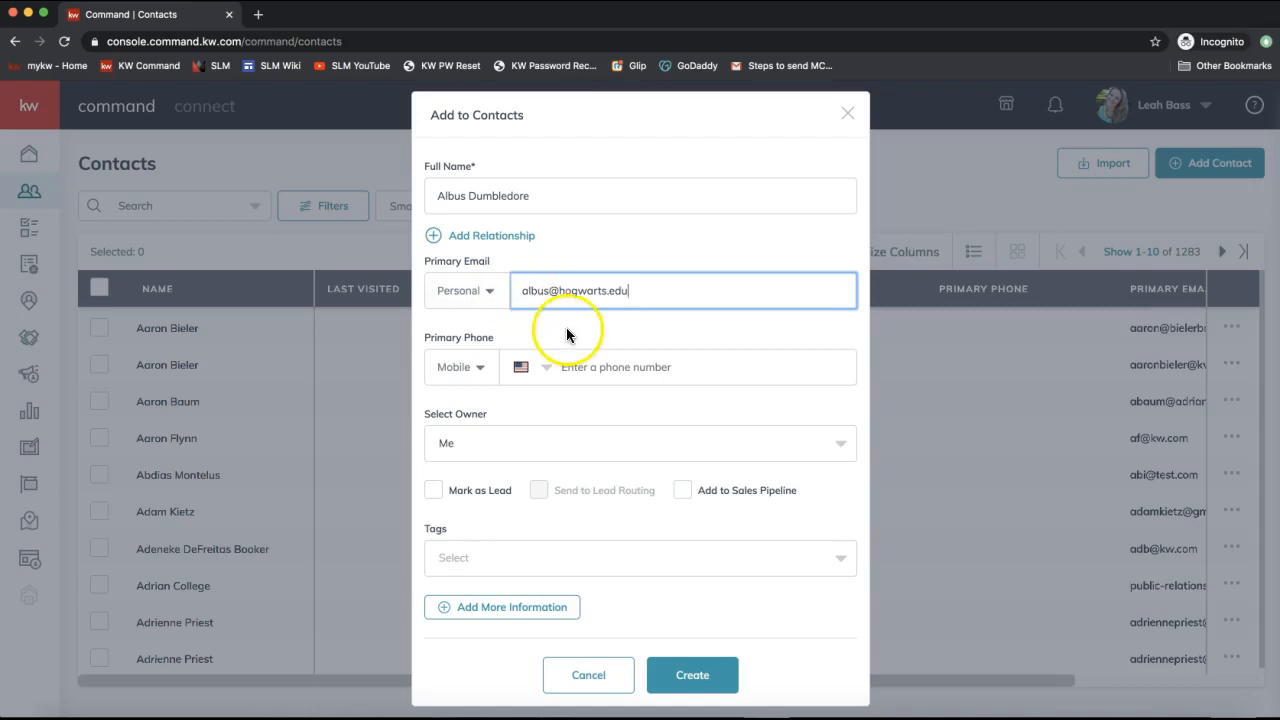
# Check the name and e-mail entries, then create the contact.
pyautogui.tripleClick(509, 180)
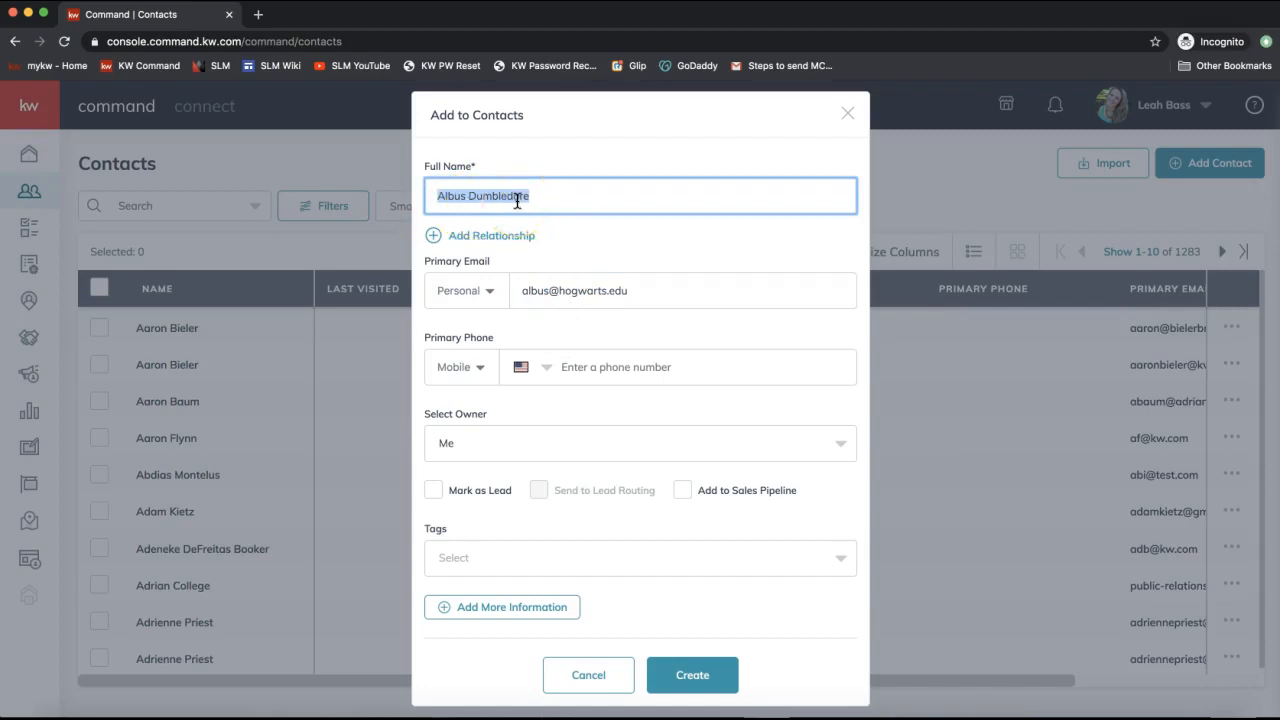
pyautogui.click(557, 205)
pyautogui.click(572, 288)
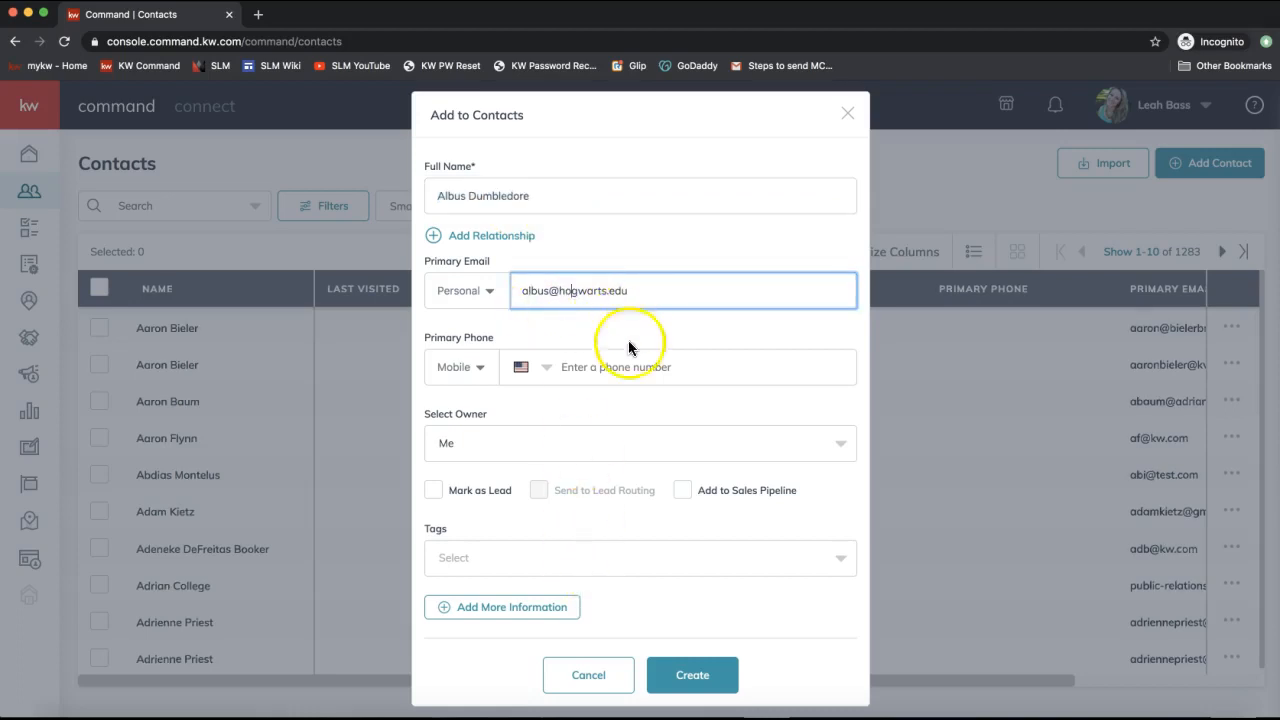
pyautogui.click(684, 673)
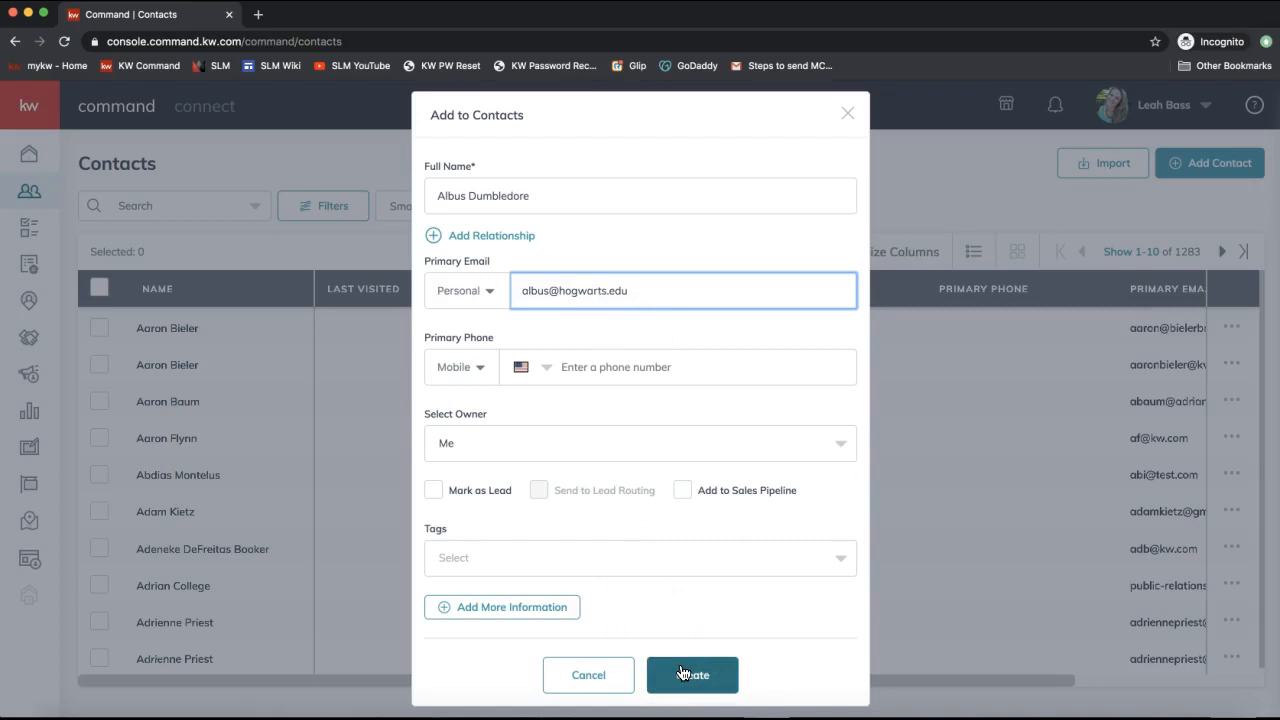
pyautogui.click(684, 673)
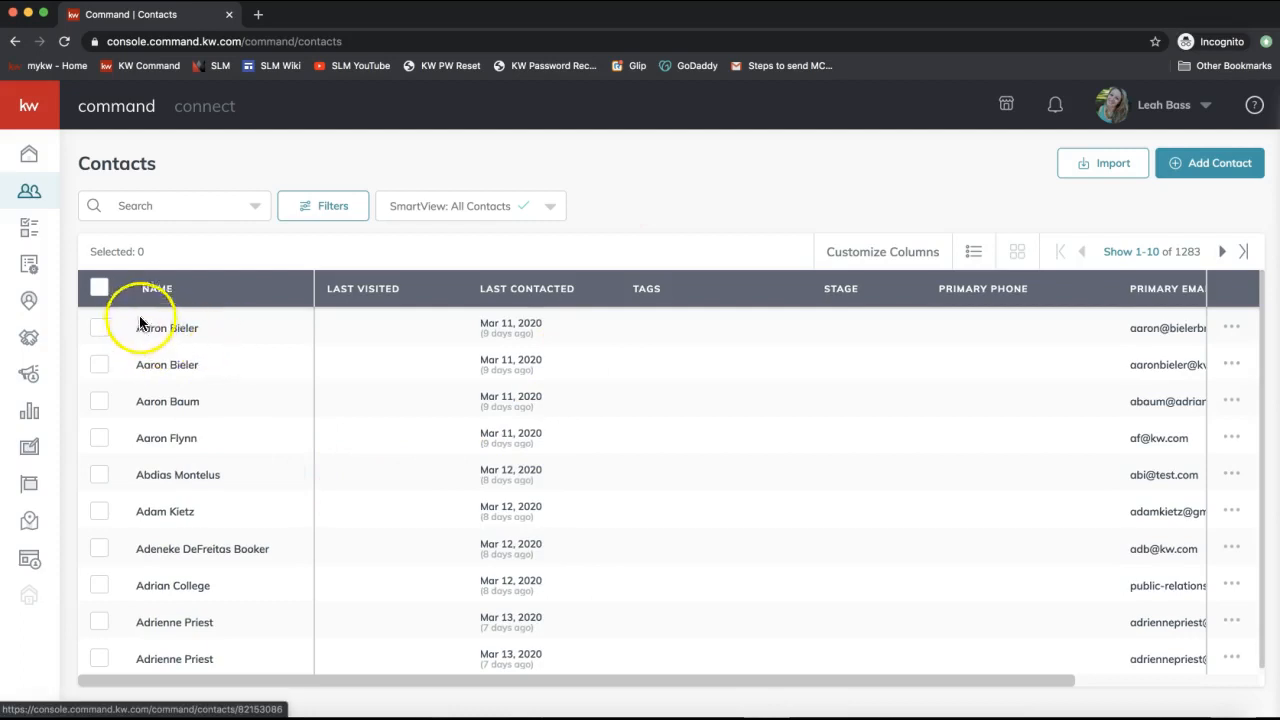
# Search contacts by the new contact's first name and open the second of two matches.
pyautogui.click(183, 203)
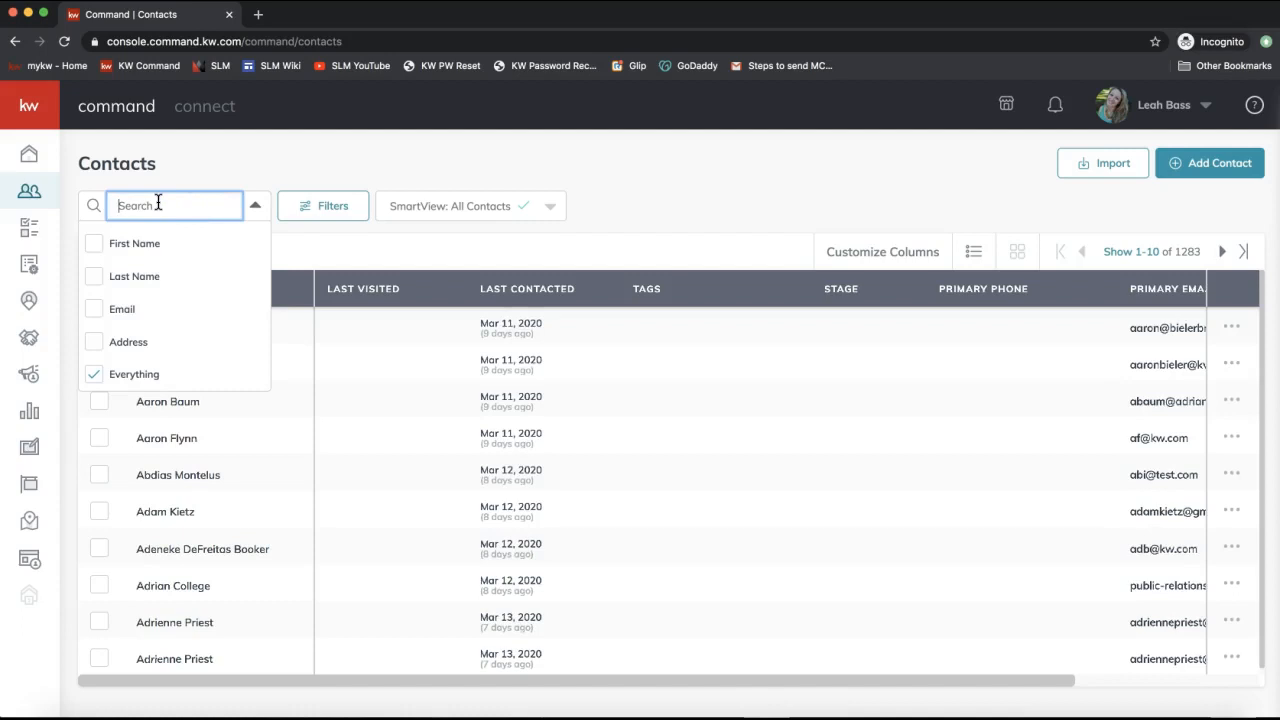
pyautogui.write('albus')
pyautogui.click(243, 166)
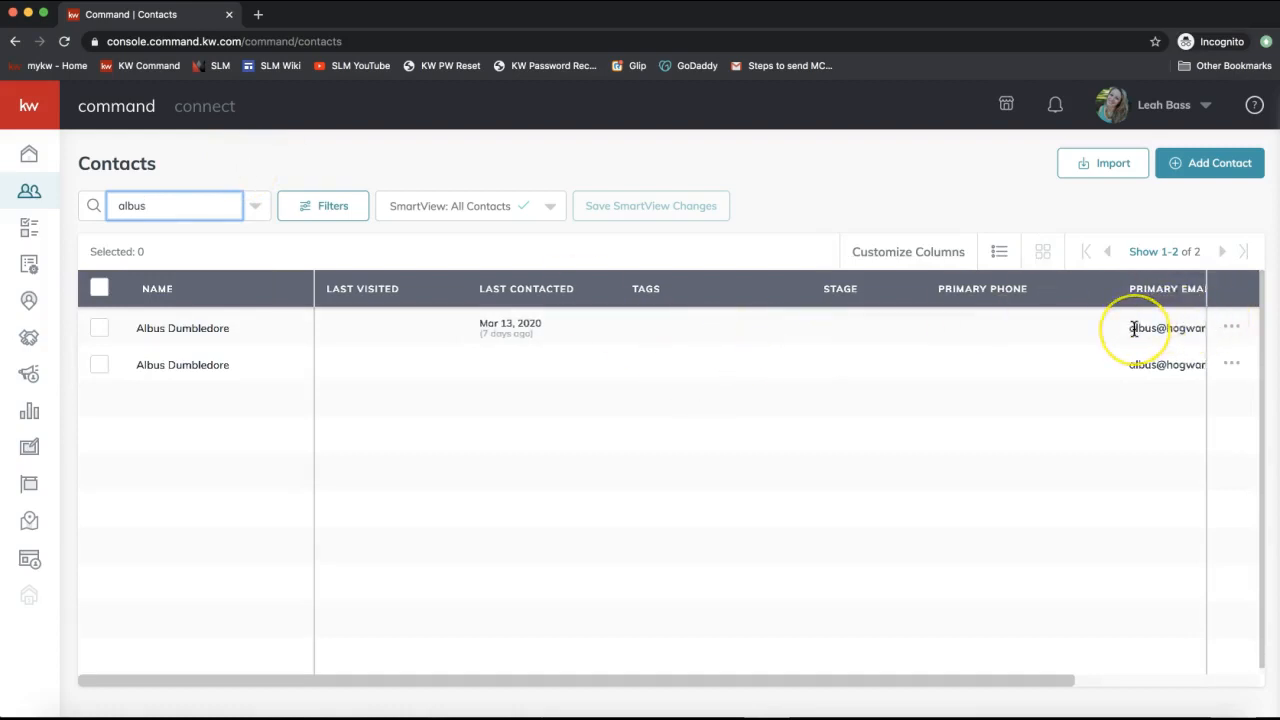
pyautogui.hscroll(3, 1134, 328)
pyautogui.hscroll(-3, 436, 381)
pyautogui.click(186, 365)
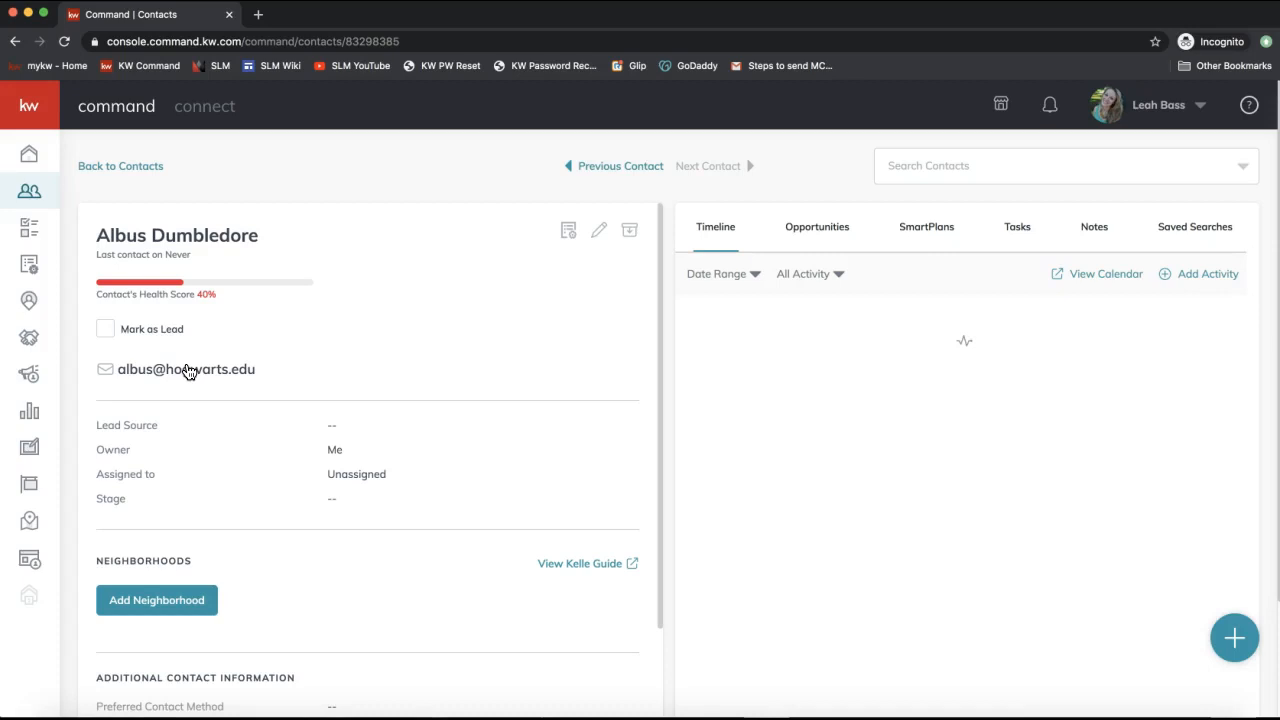
# Start adding a neighborhood to the contact and allow the site to use your location.
pyautogui.tripleClick(134, 240)
pyautogui.scroll(-2, 229, 418)
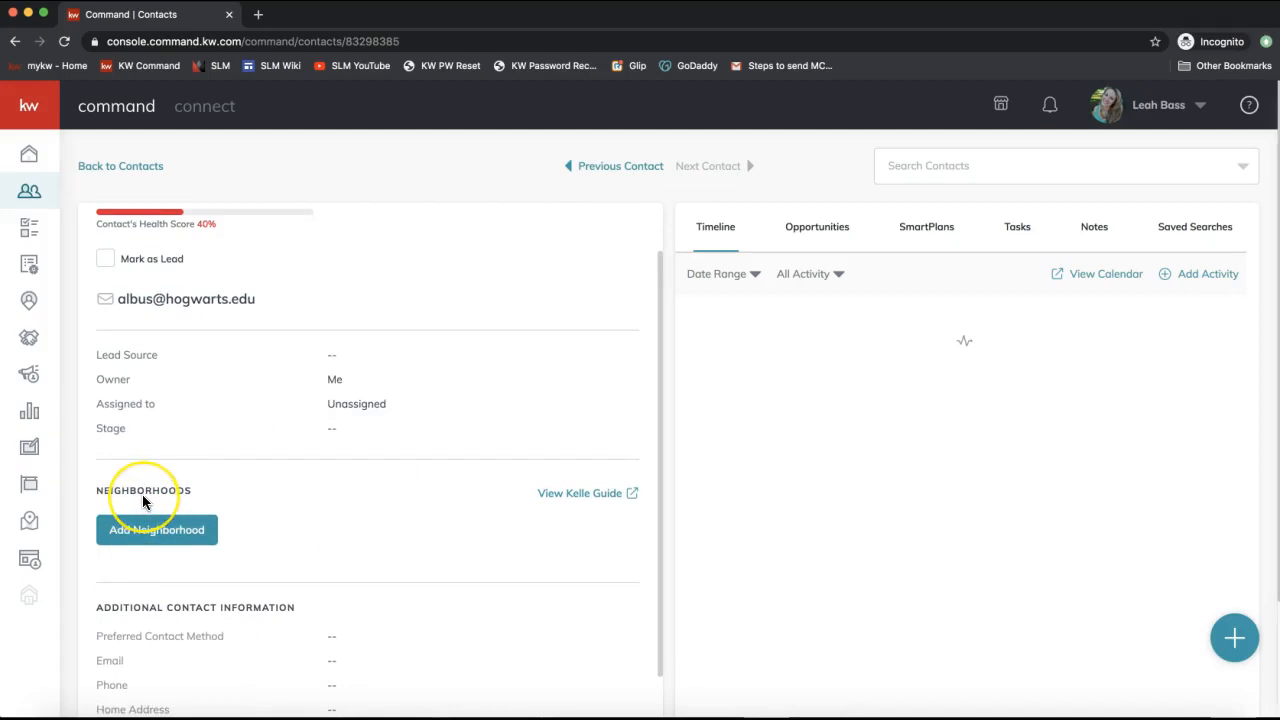
pyautogui.click(145, 532)
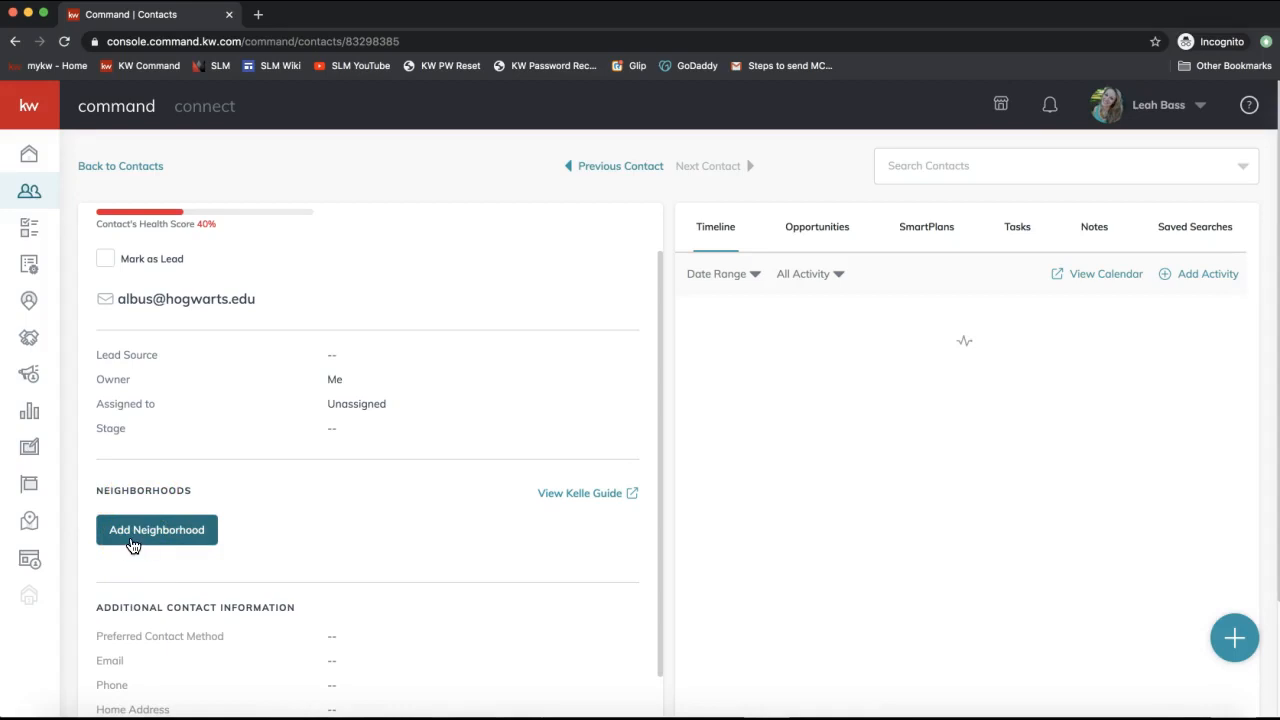
pyautogui.click(133, 545)
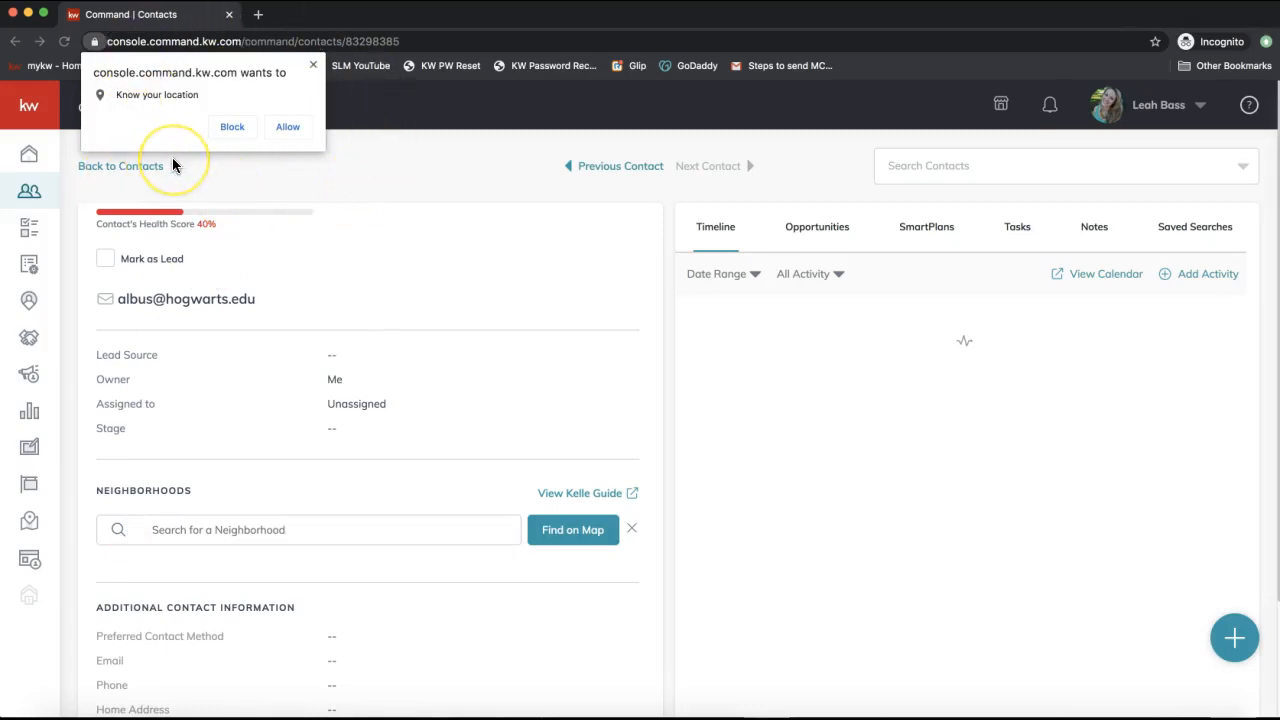
pyautogui.click(289, 128)
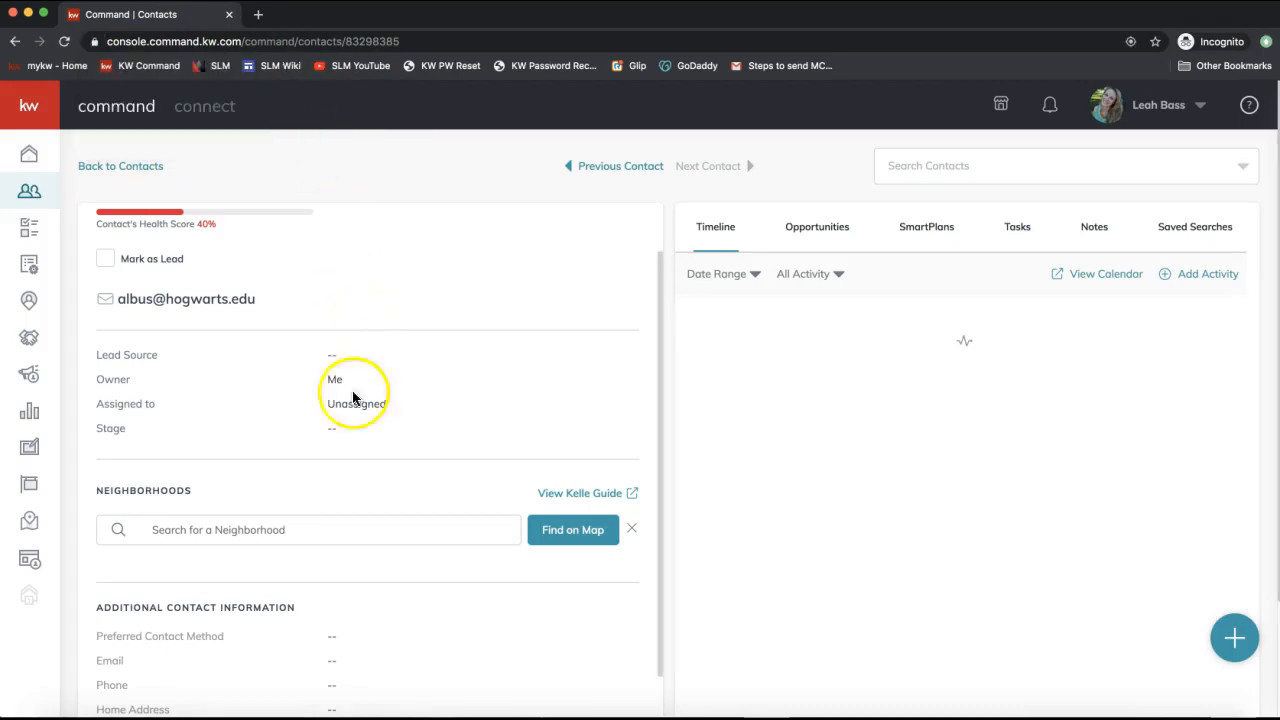
# Search neighborhoods for 'ballantyne' to list Charlotte, NC matches like Ballantyne Country Club.
pyautogui.scroll(-2, 334, 497)
pyautogui.click(198, 456)
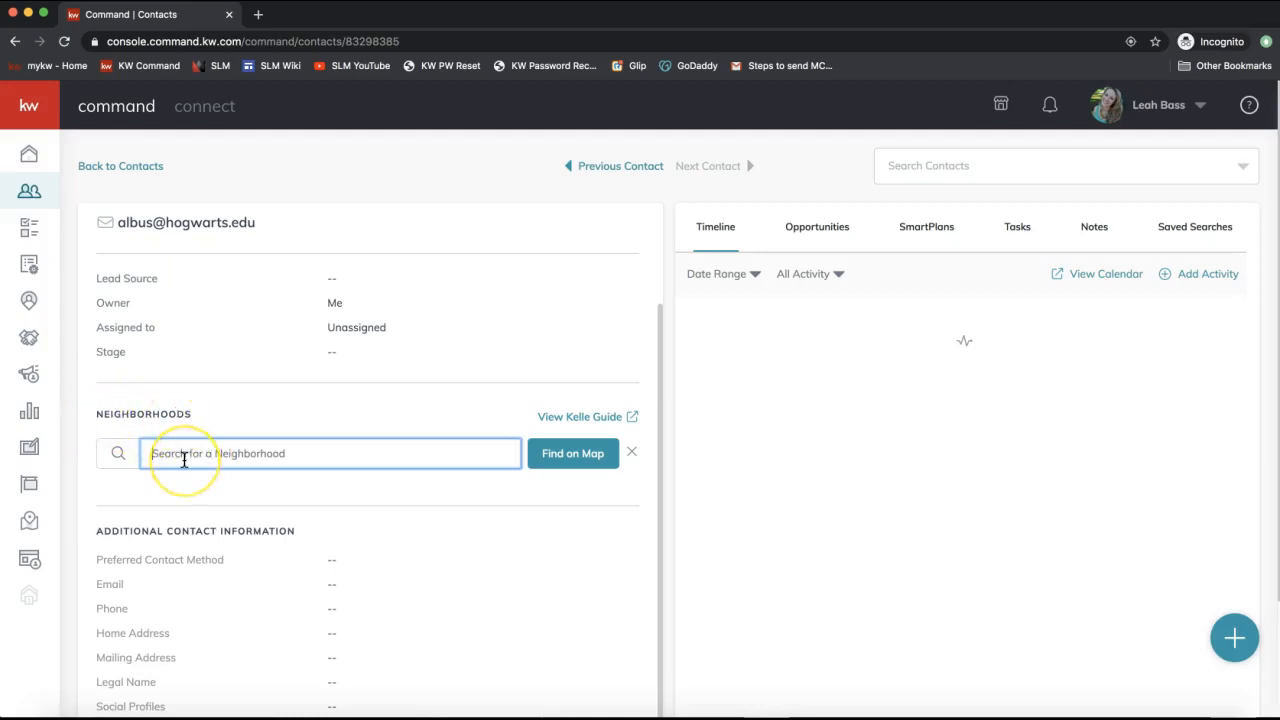
pyautogui.write('ballantyne')
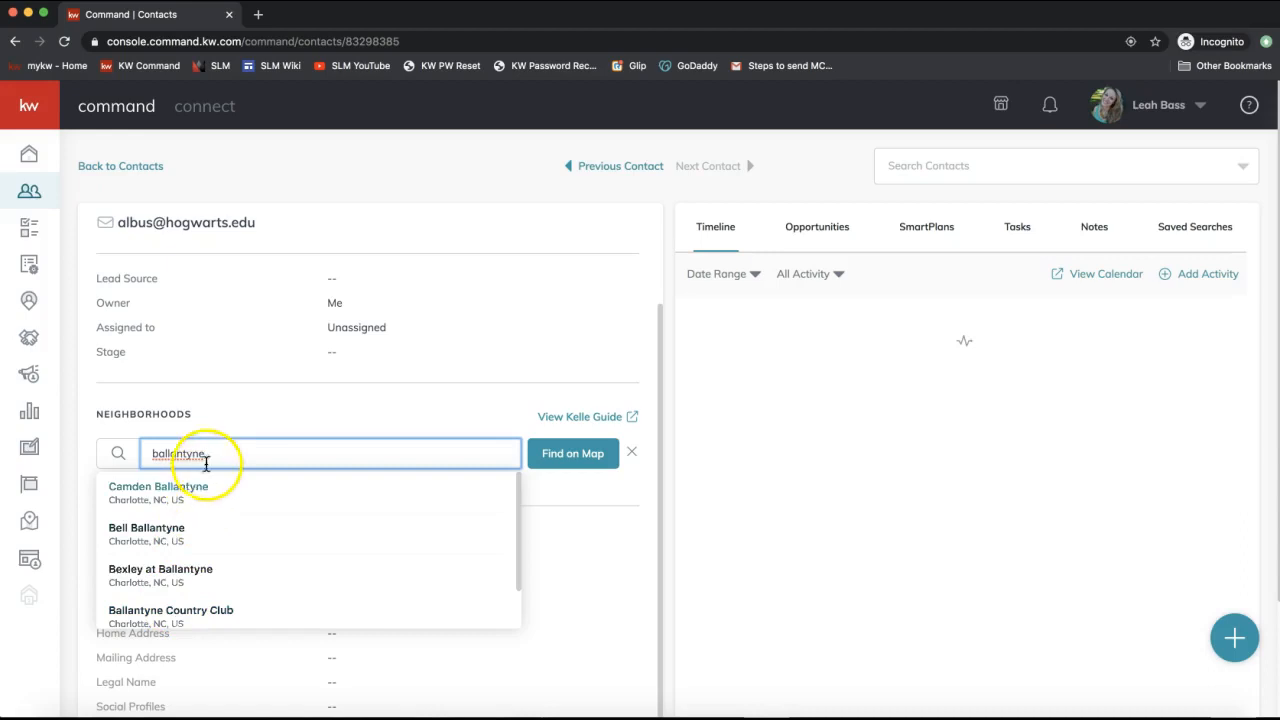
pyautogui.scroll(-2, 186, 608)
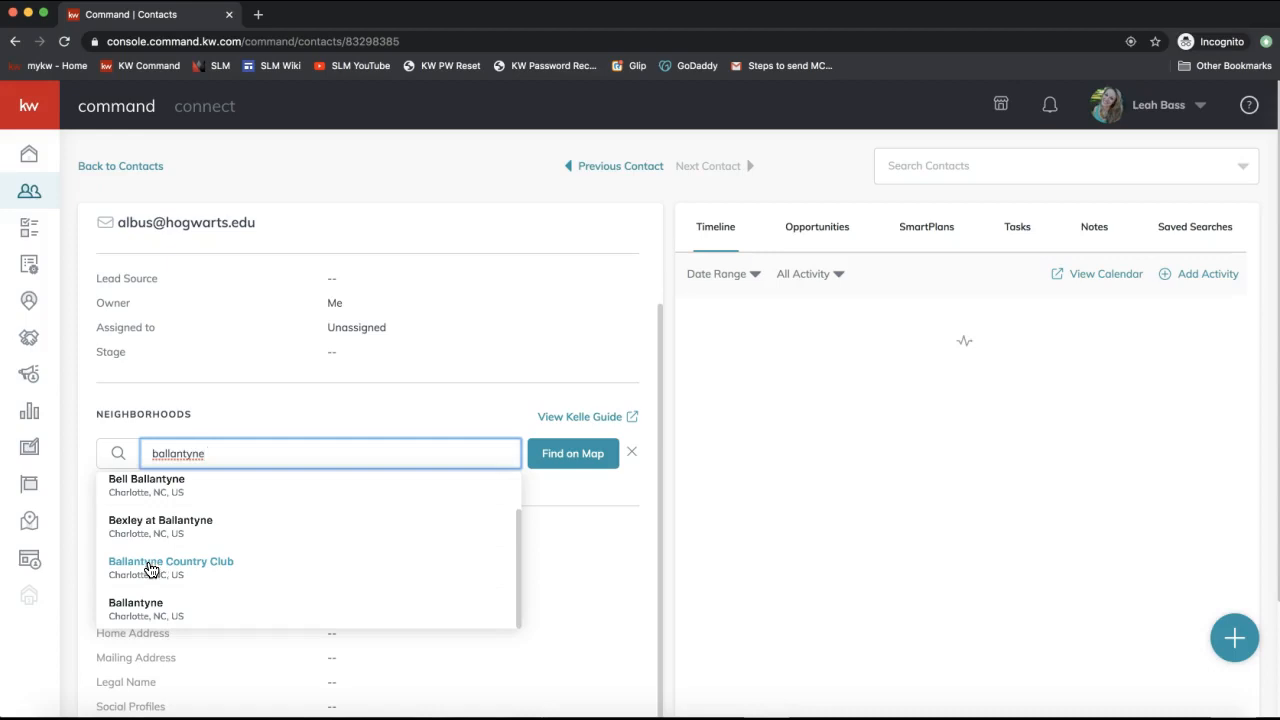
# Subscribe the contact to Ballantyne Country Club from the neighborhood suggestions.
pyautogui.click(151, 566)
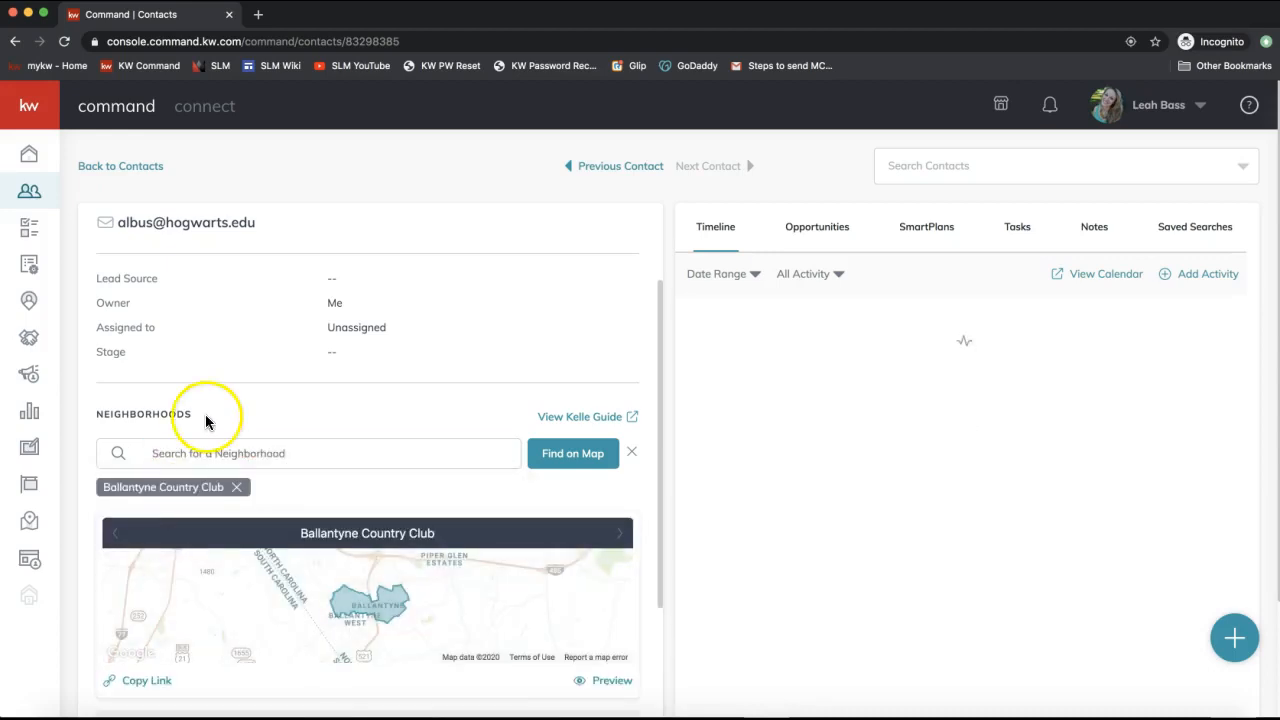
pyautogui.scroll(-2, 206, 417)
pyautogui.click(180, 360)
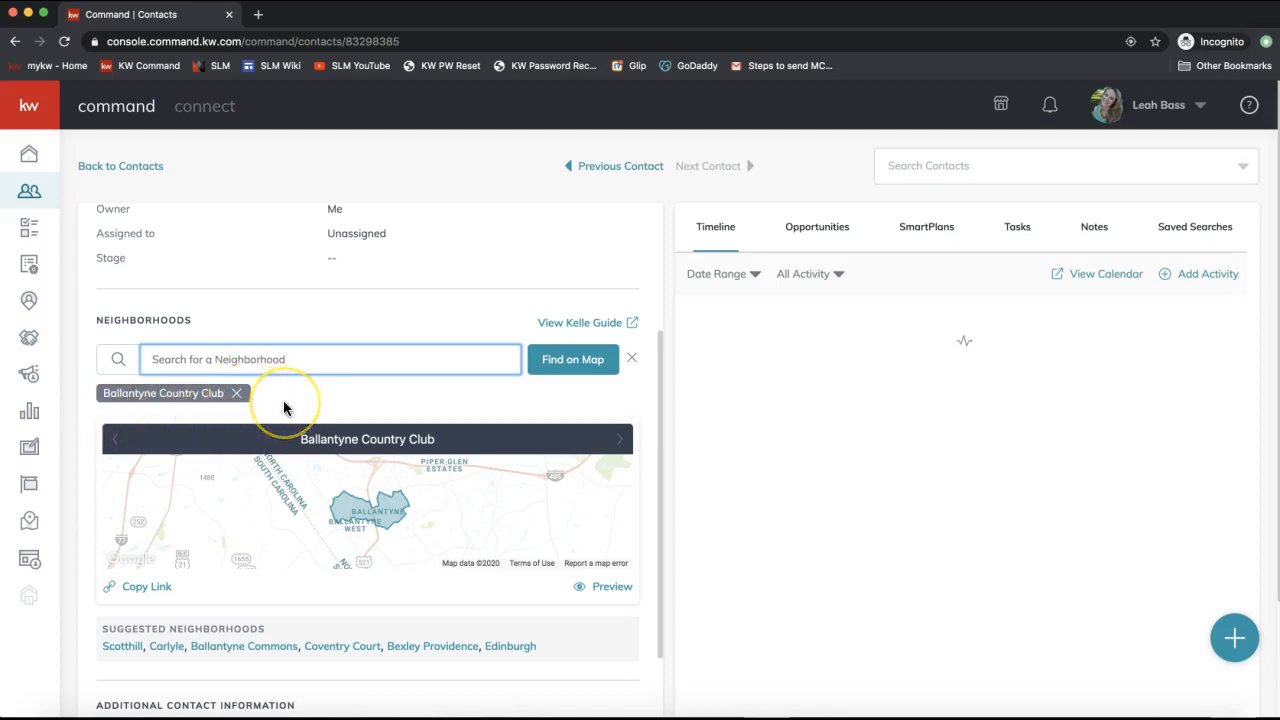
pyautogui.scroll(-1, 283, 404)
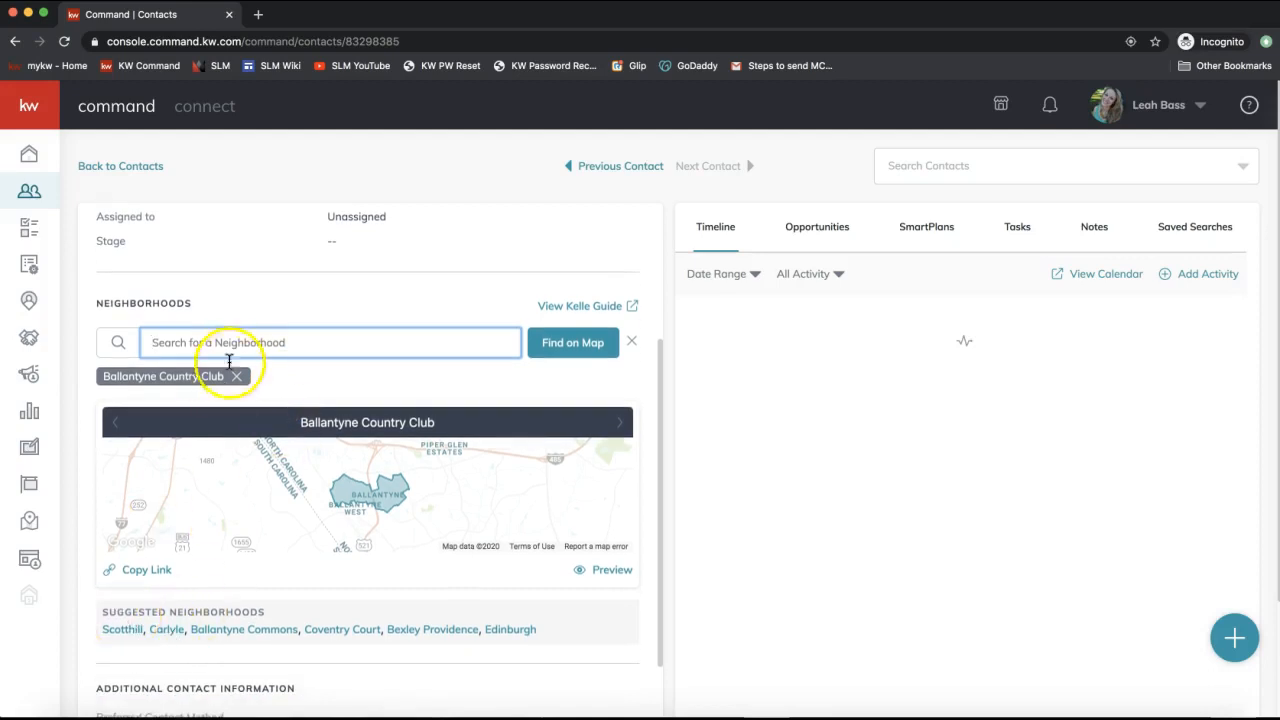
pyautogui.click(210, 340)
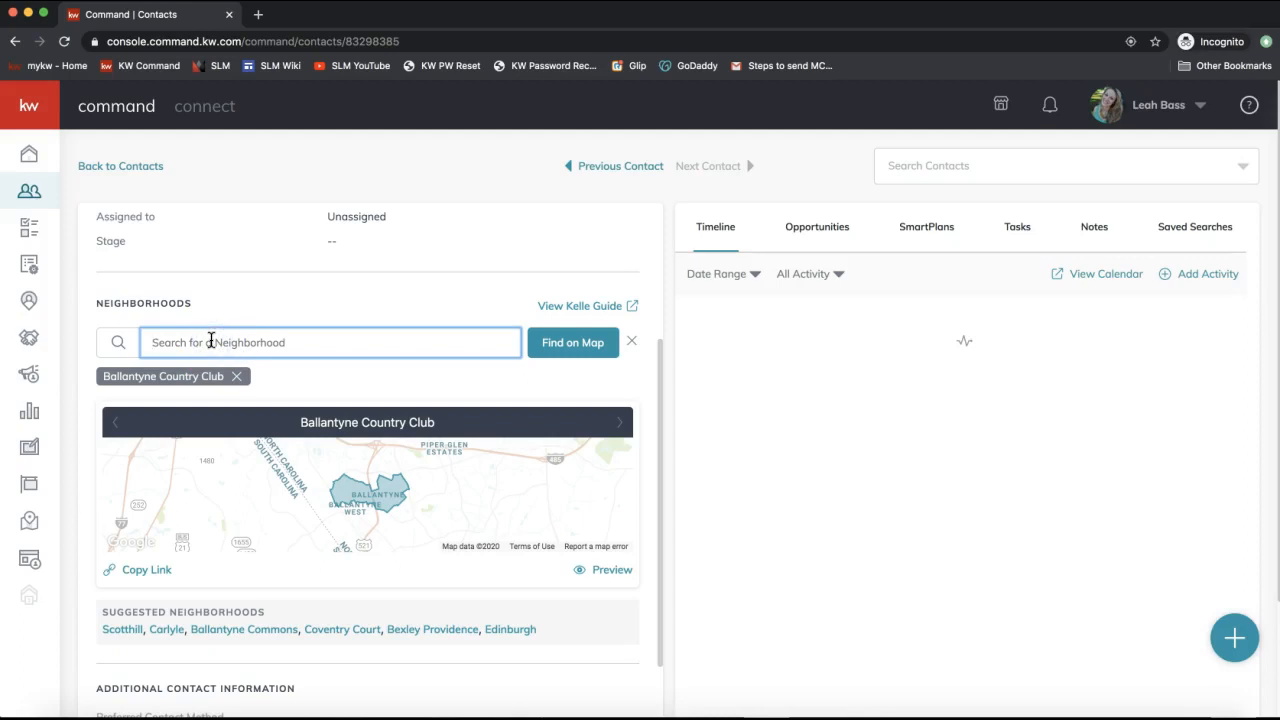
# Add Bexley Providence from Suggested Neighborhoods as a second subscription.
pyautogui.tripleClick(151, 610)
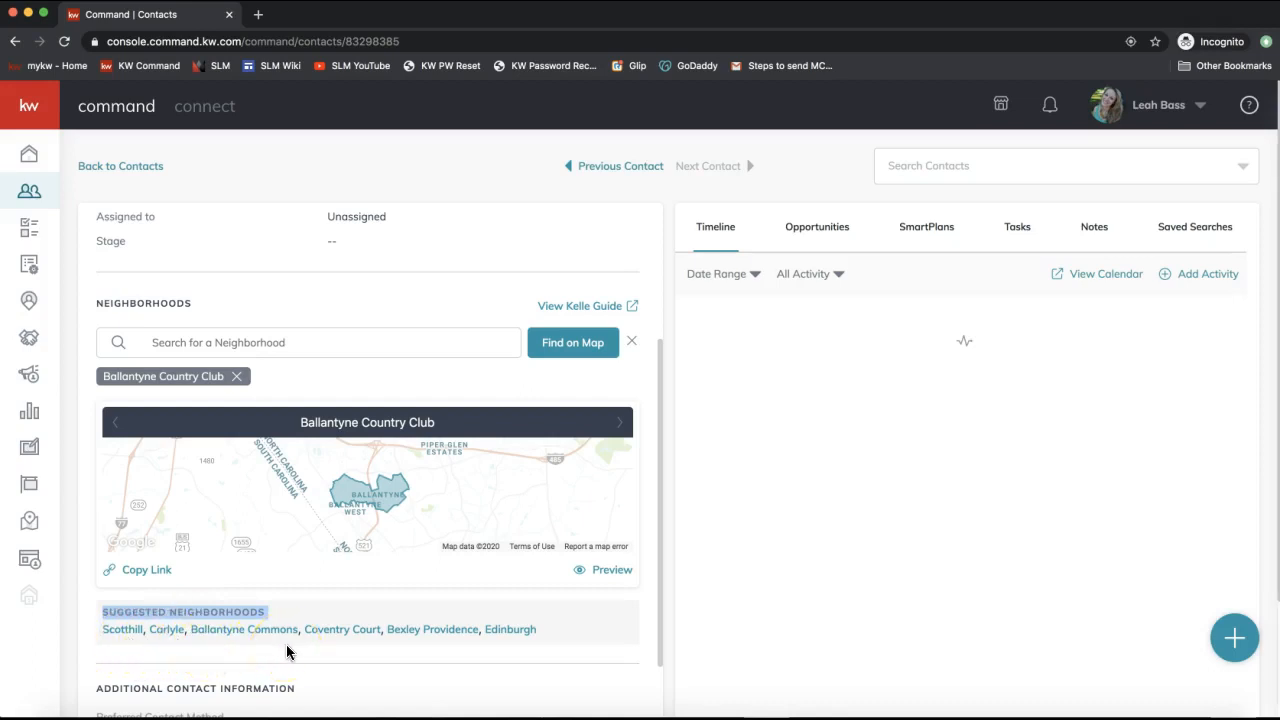
pyautogui.click(425, 637)
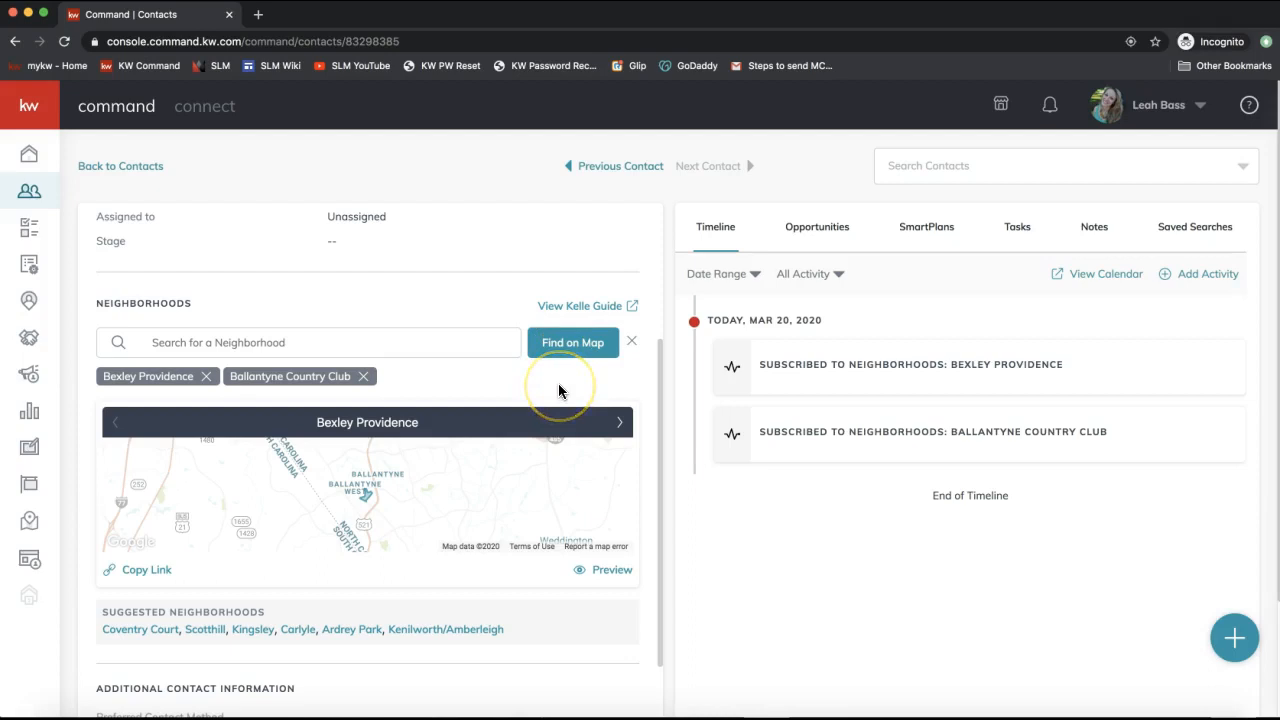
pyautogui.click(571, 350)
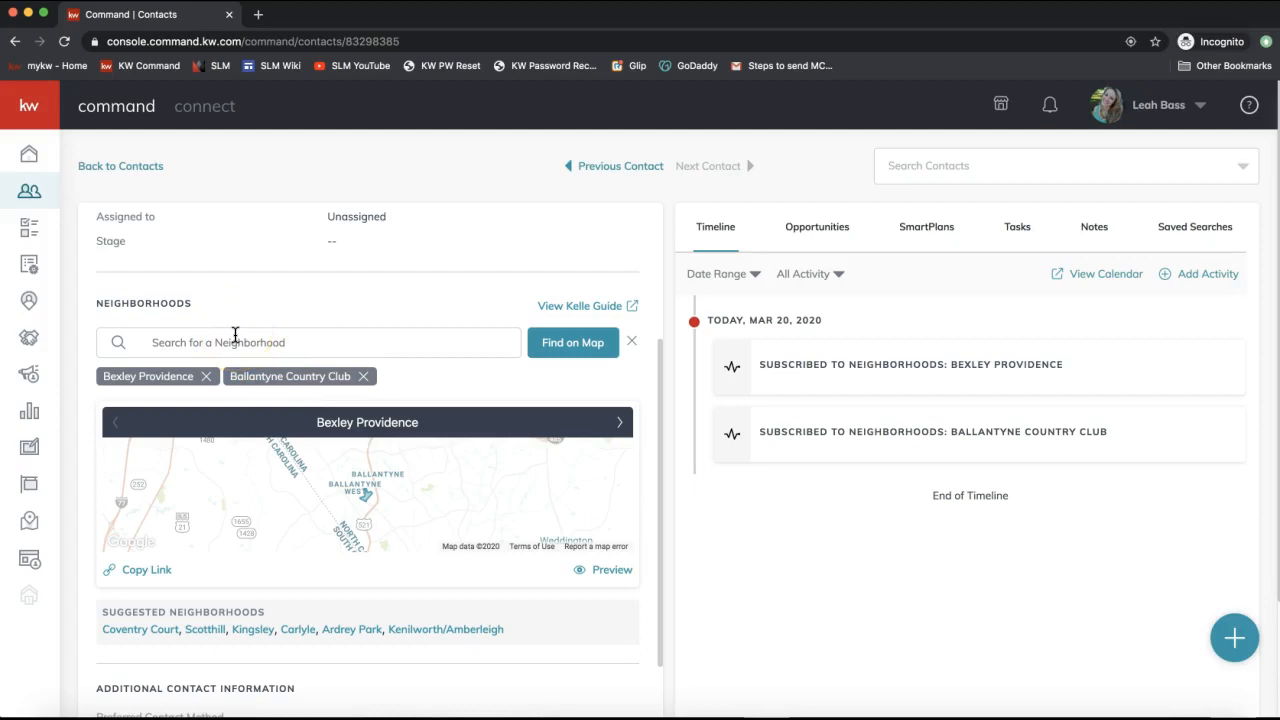
pyautogui.click(178, 336)
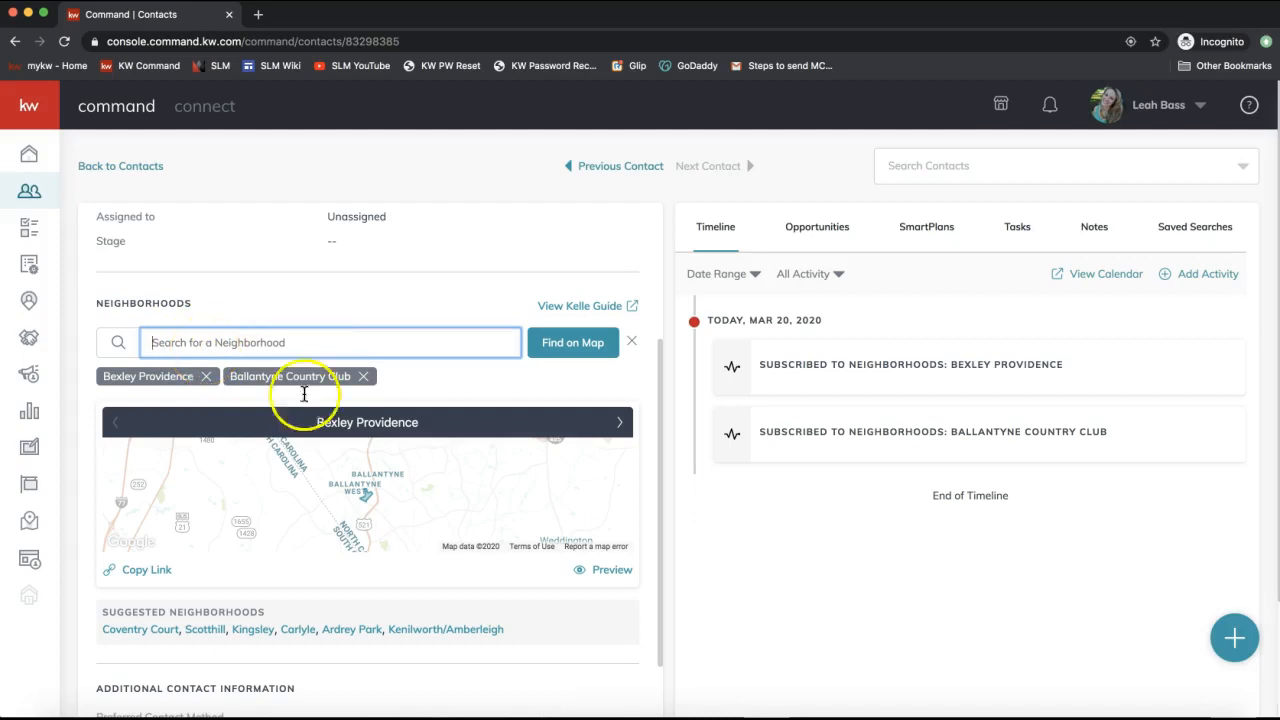
pyautogui.click(572, 354)
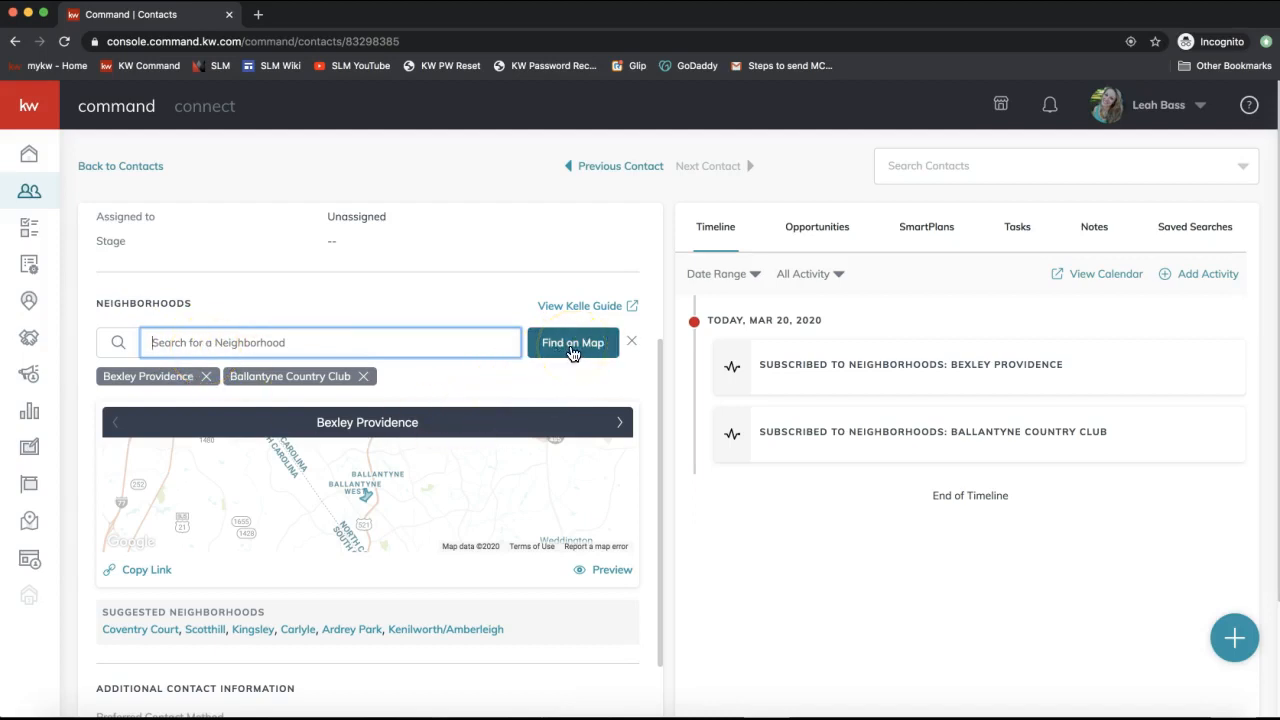
# In Find on Map, search the location 'ballantyne' and jump to Ballantyne Commons Parkway.
pyautogui.click(572, 354)
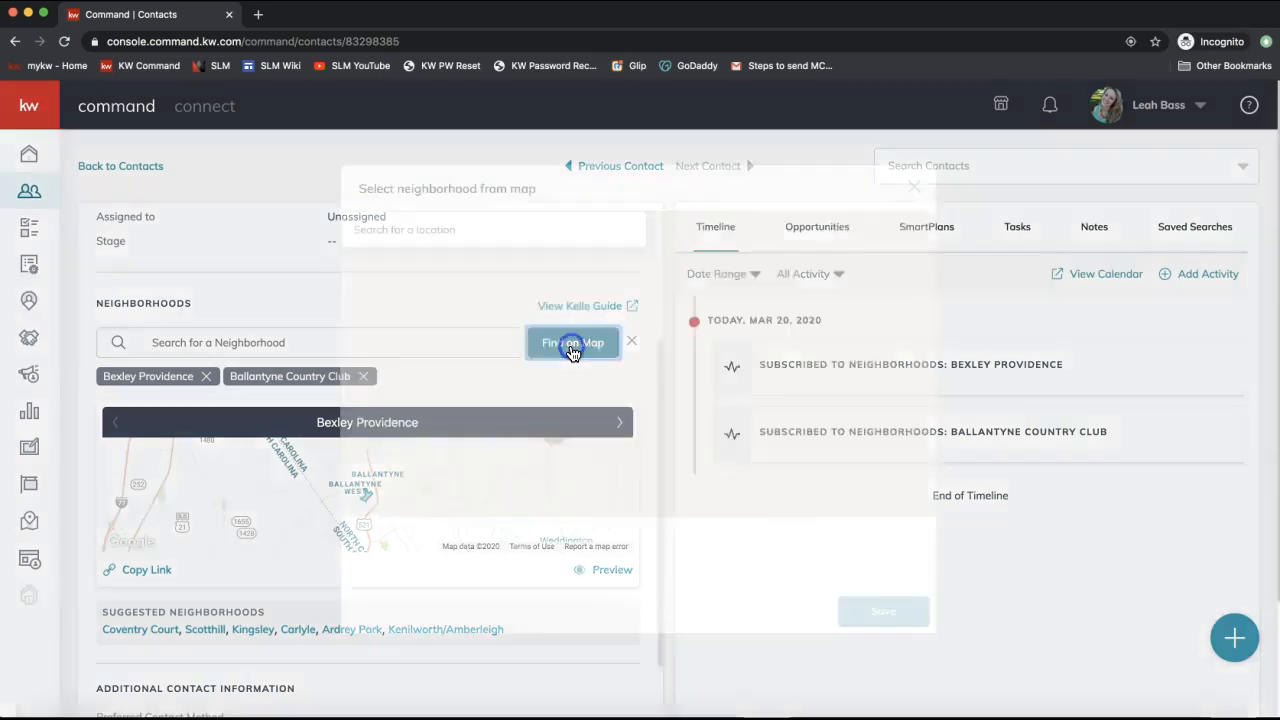
pyautogui.click(614, 536)
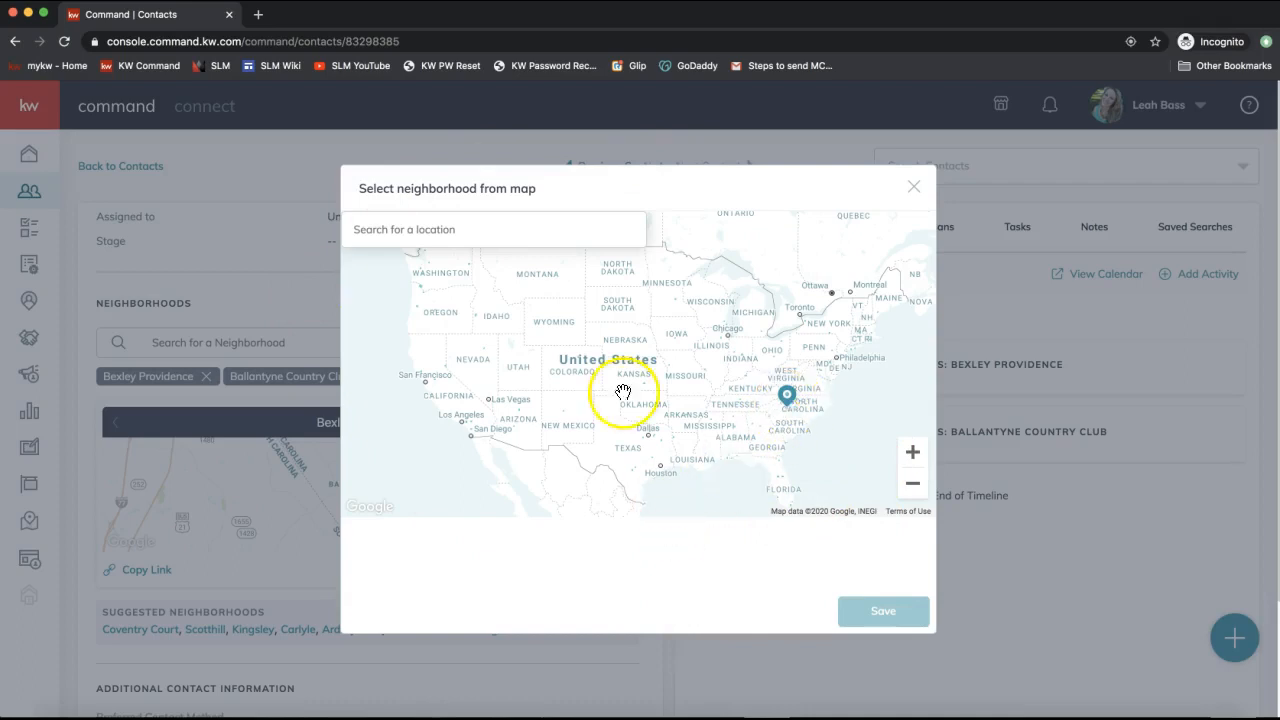
pyautogui.click(470, 232)
pyautogui.write('ballantyne')
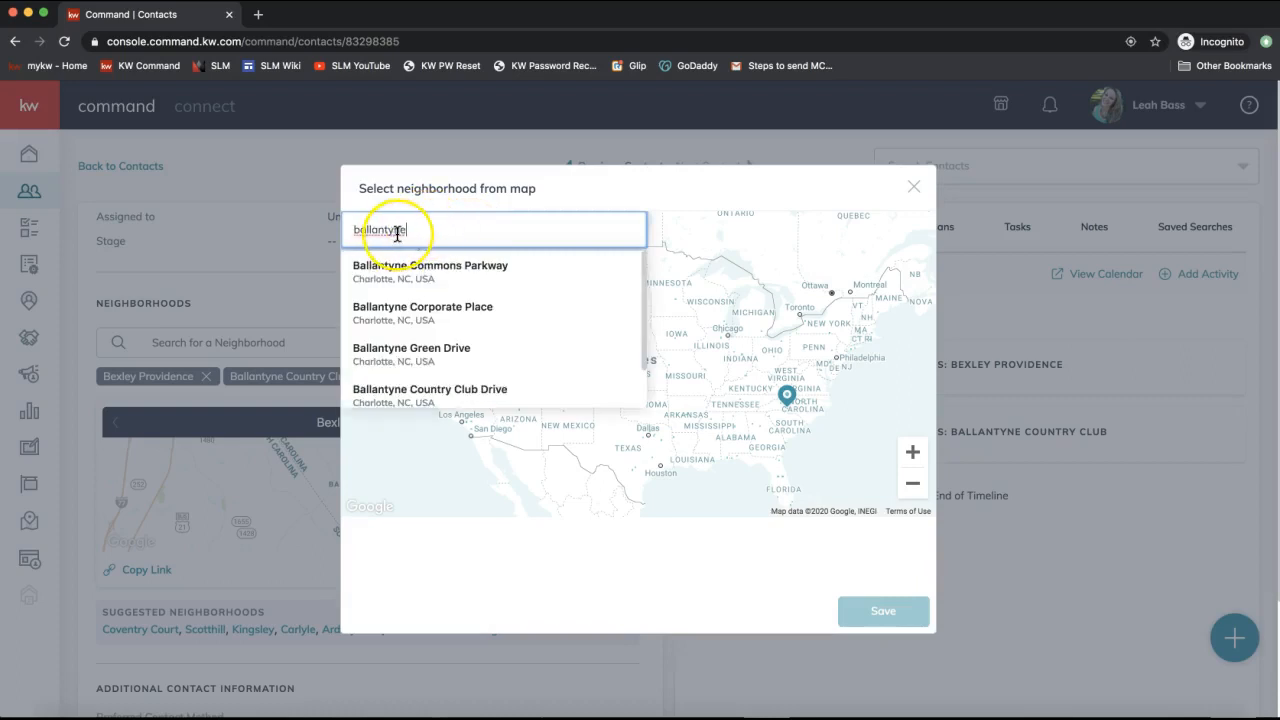
pyautogui.click(365, 229)
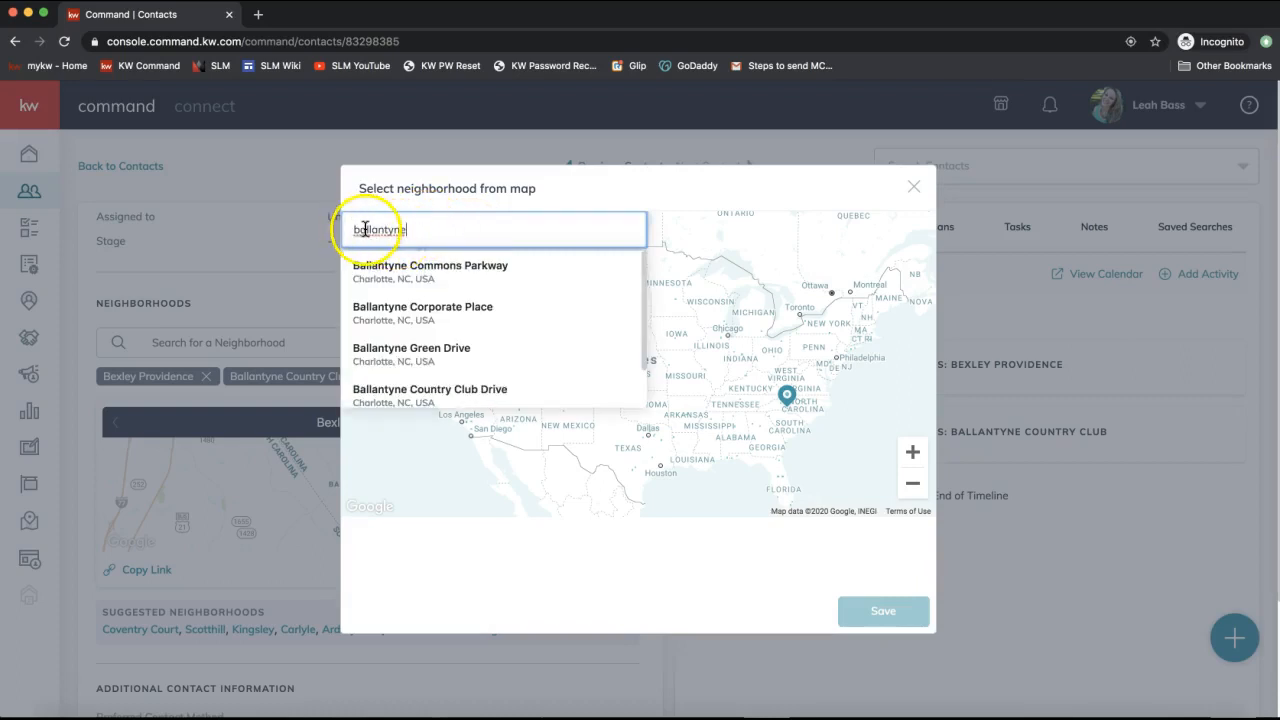
pyautogui.click(398, 268)
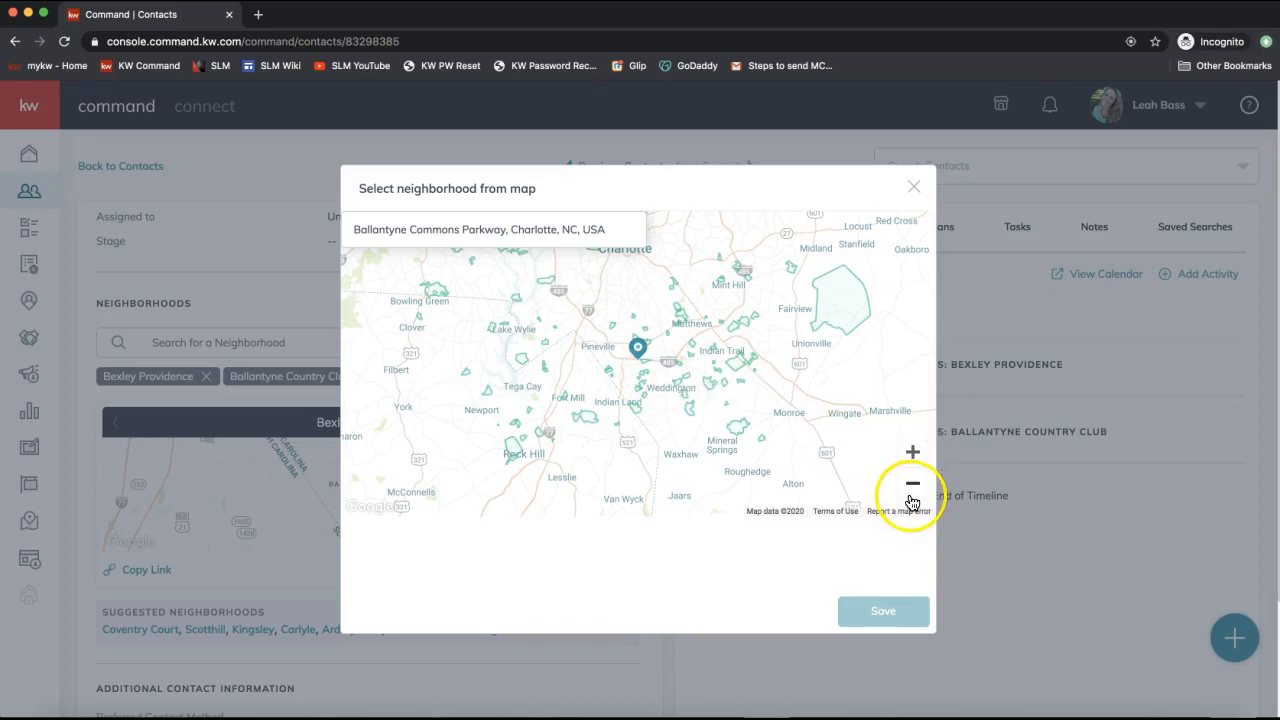
# Zoom in around Ballantyne, pick Piper Glen, Williamsburg, Ballantyne and Thornhill on the map, and save.
pyautogui.click(912, 453)
pyautogui.click(912, 454)
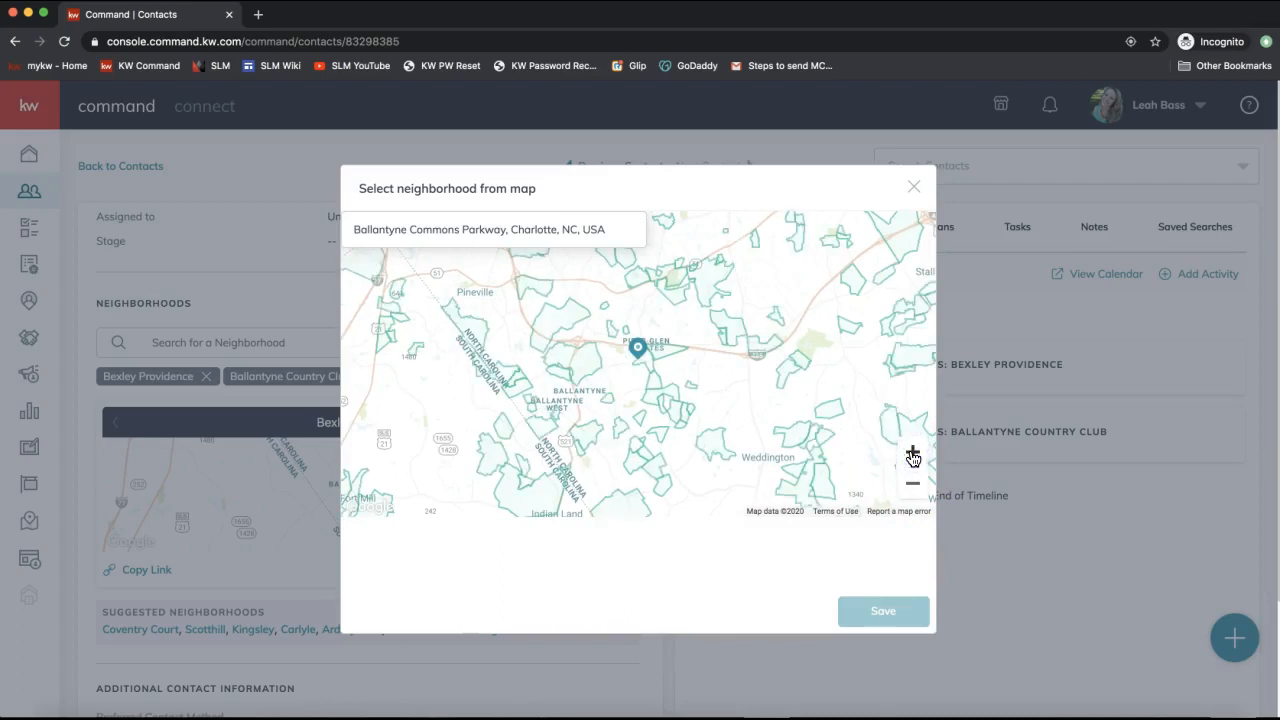
pyautogui.click(912, 455)
pyautogui.moveTo(811, 350); pyautogui.dragTo(829, 366)
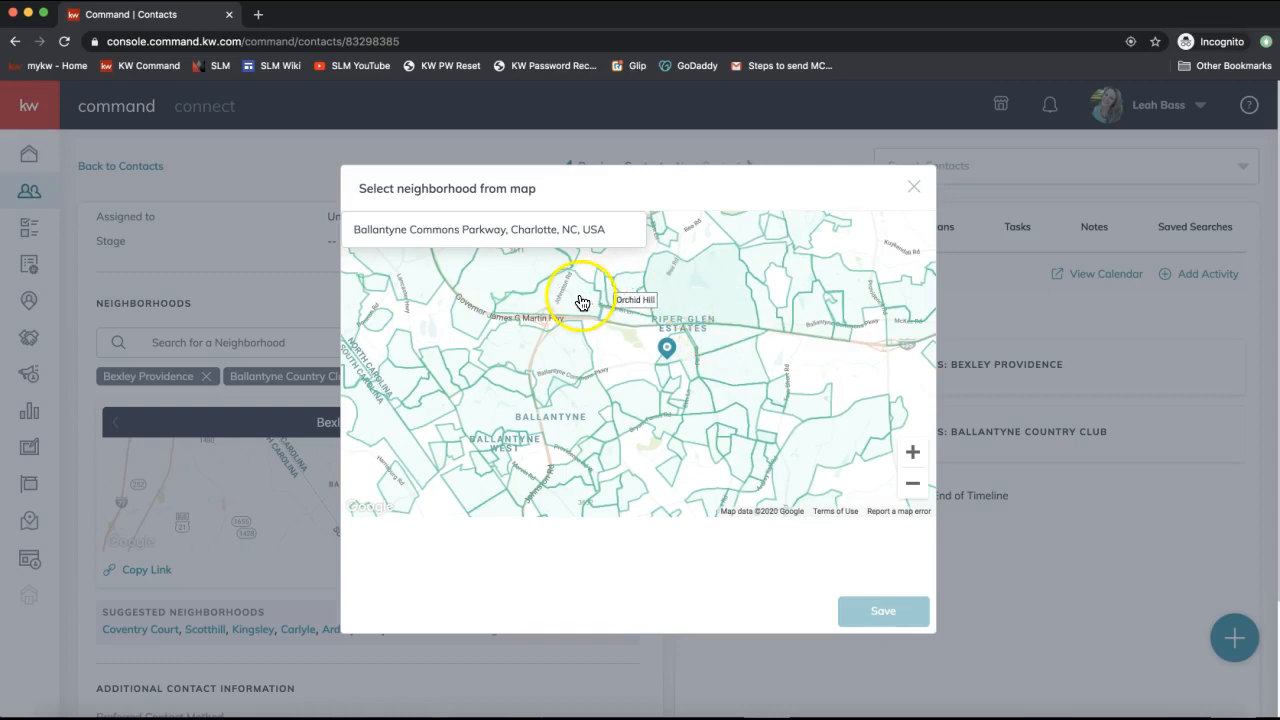
pyautogui.click(676, 302)
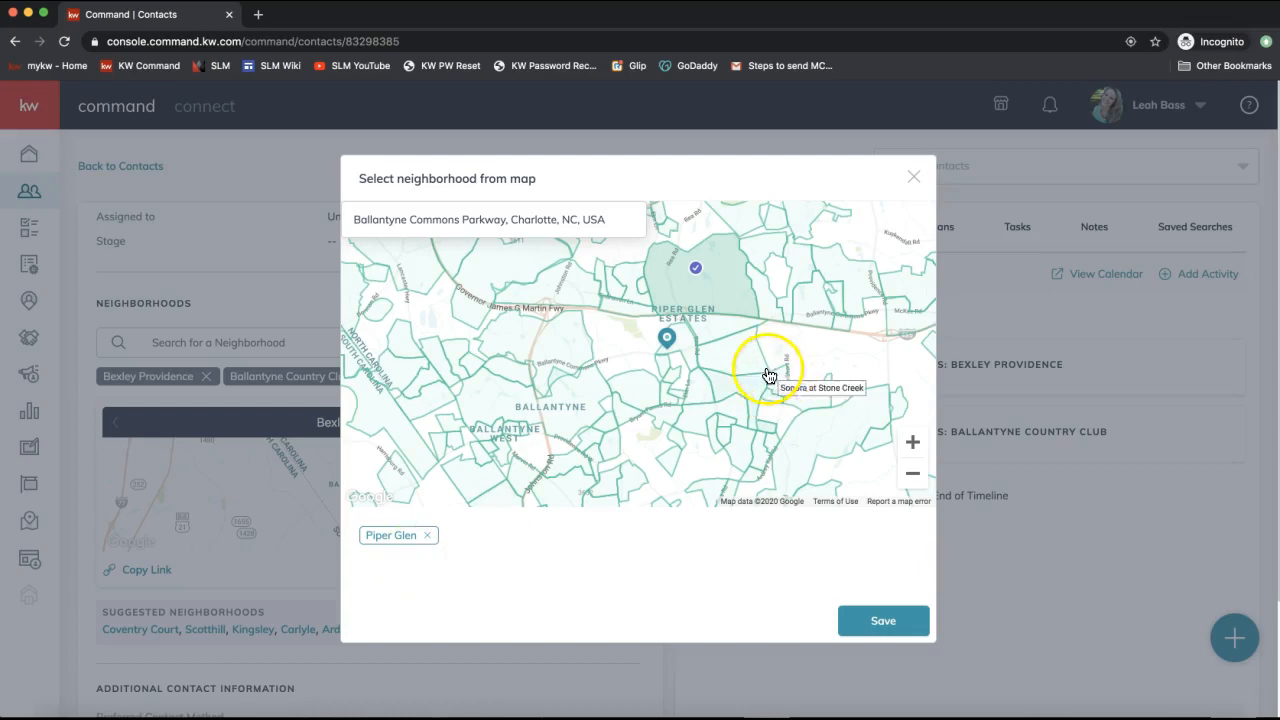
pyautogui.click(737, 356)
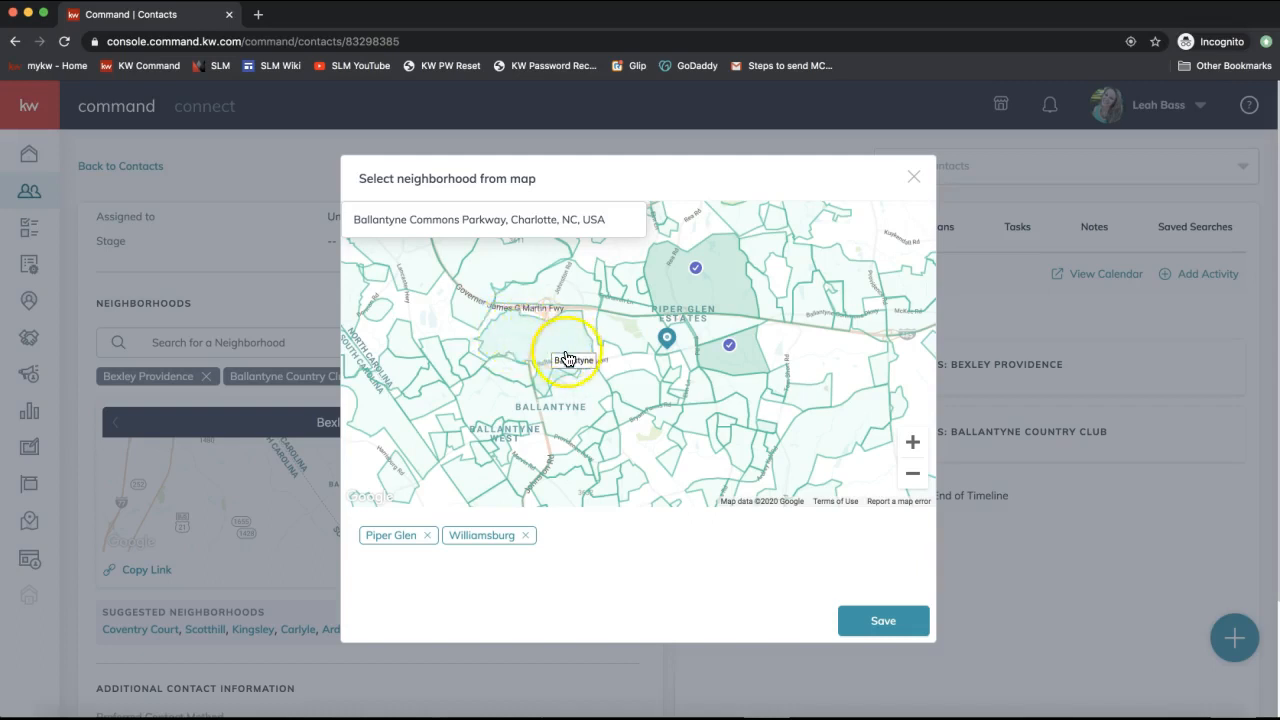
pyautogui.click(517, 335)
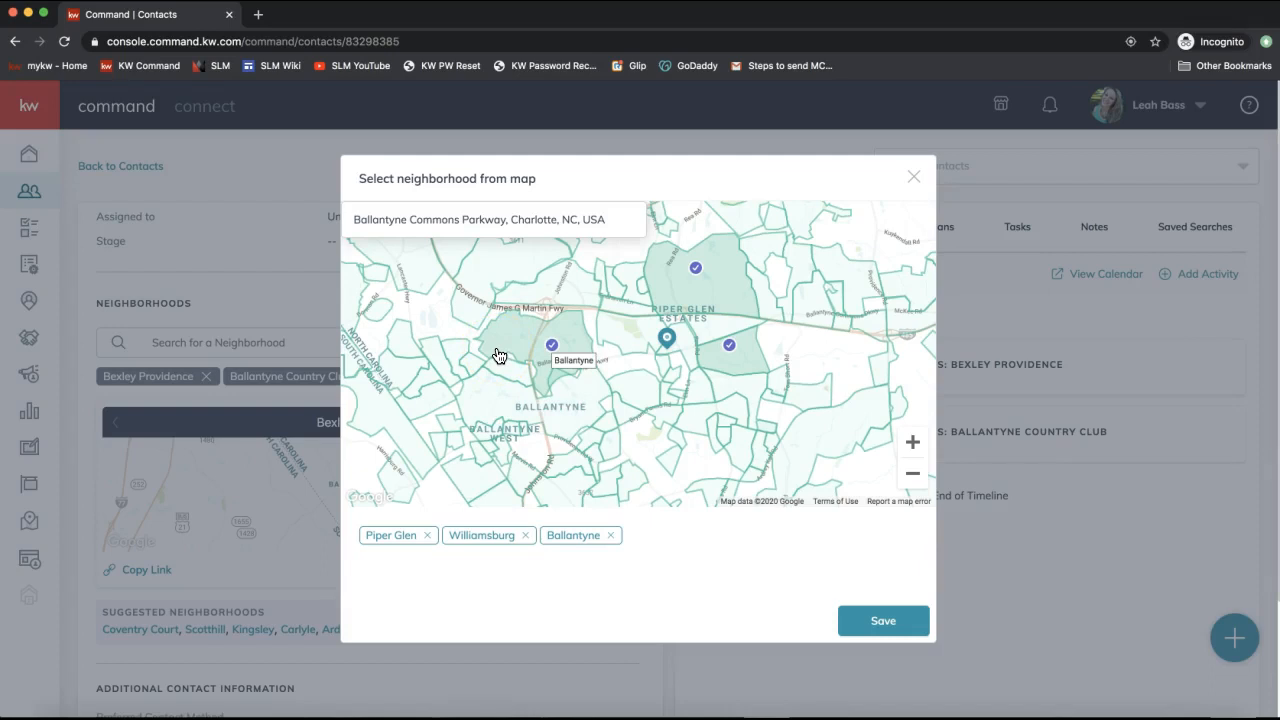
pyautogui.click(625, 342)
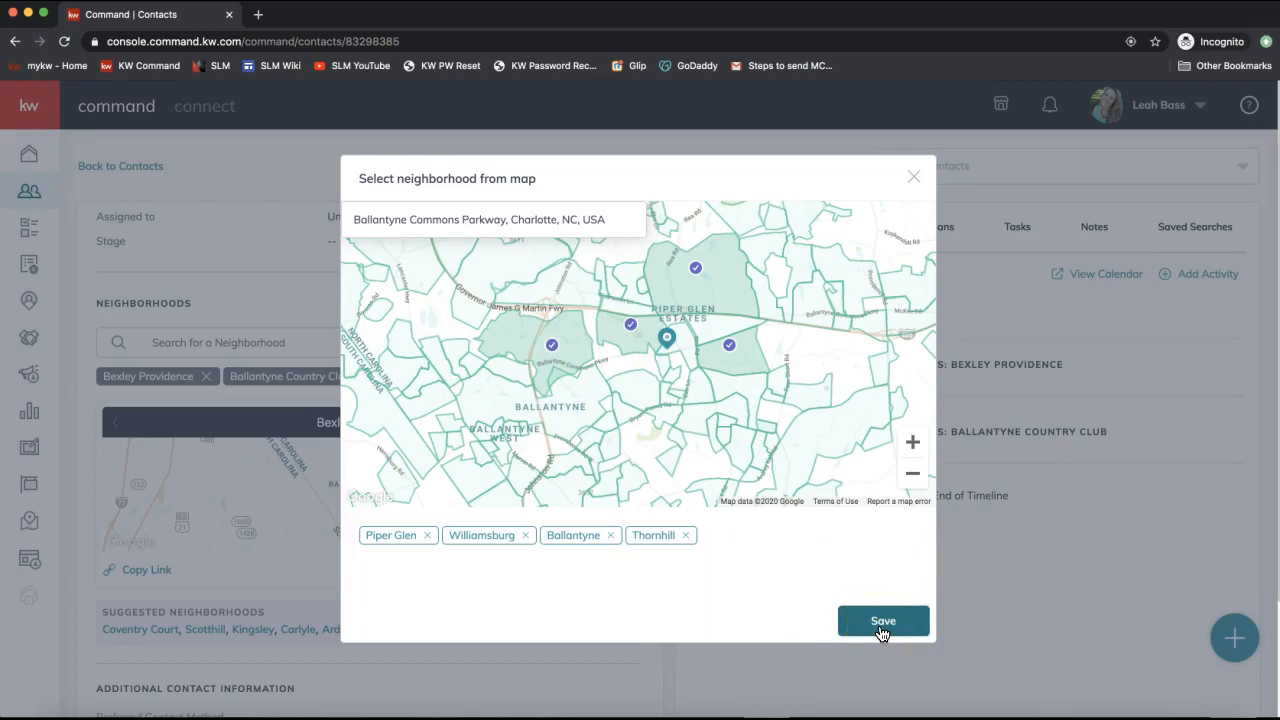
pyautogui.click(882, 622)
pyautogui.click(325, 478)
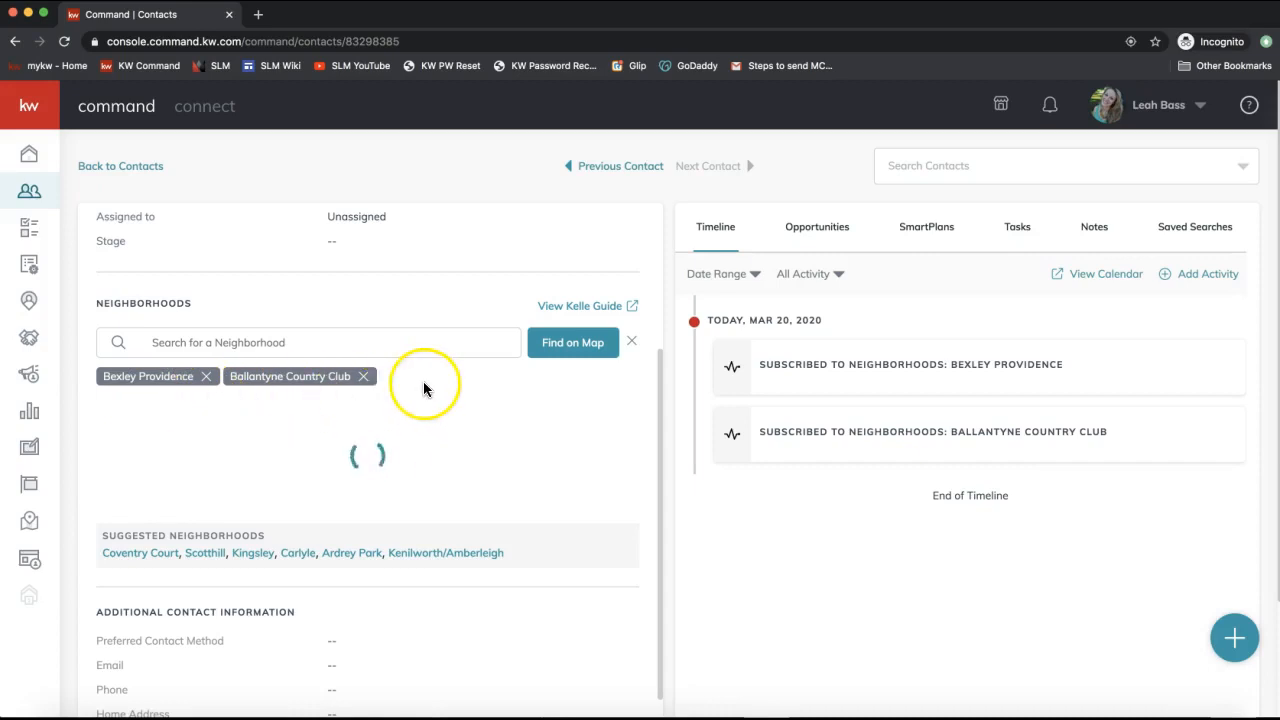
# Refresh the contact page and subscribe the contact to the suggested Crestmont neighborhood.
pyautogui.scroll(3, 353, 455)
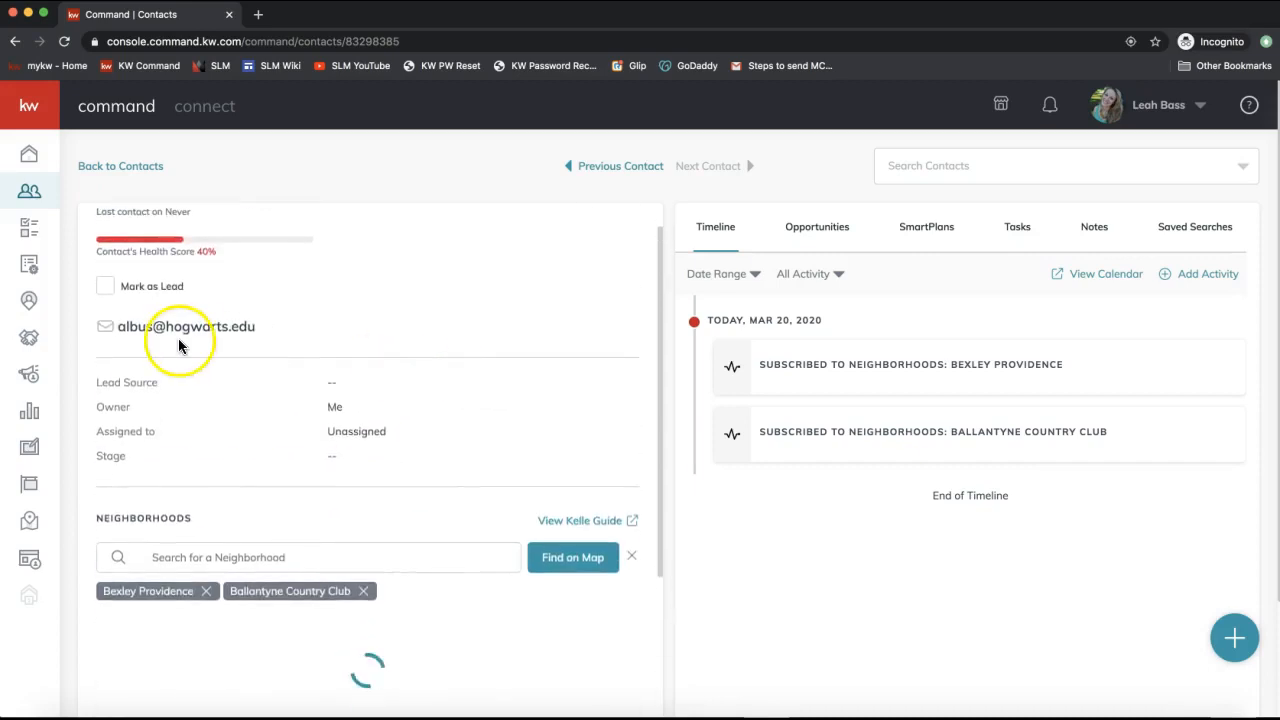
pyautogui.scroll(-2, 402, 551)
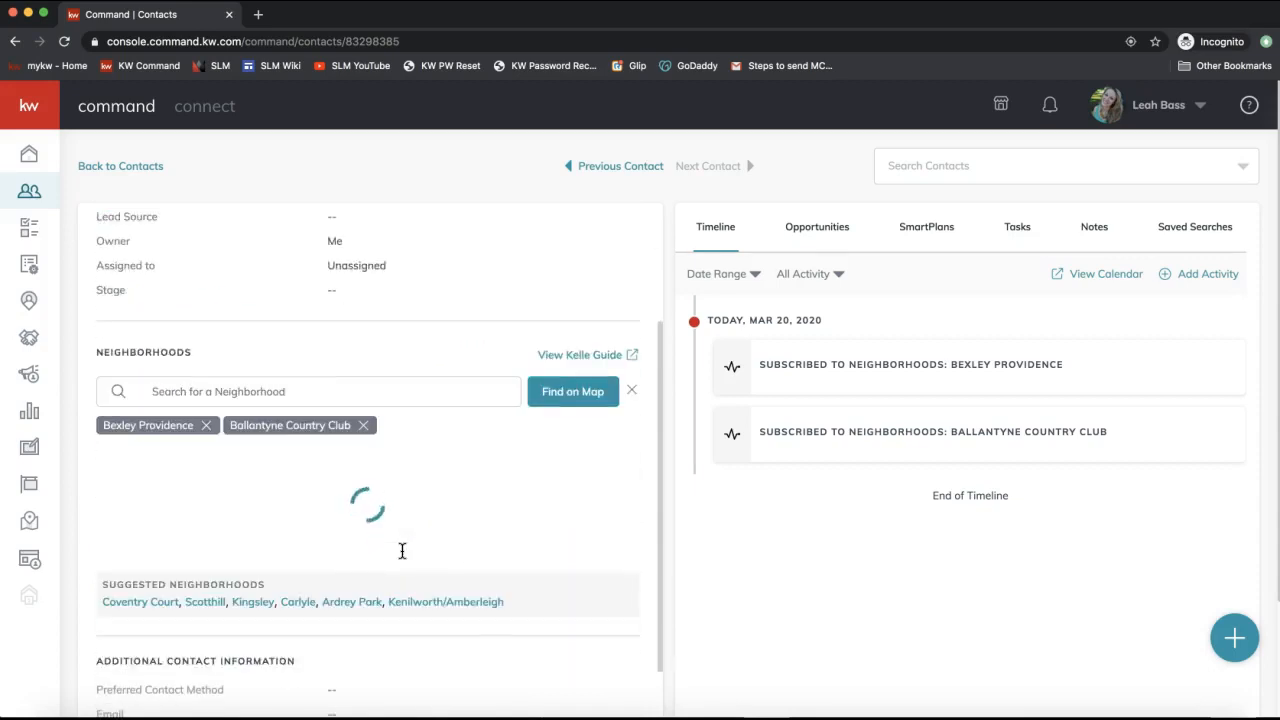
pyautogui.click(350, 528)
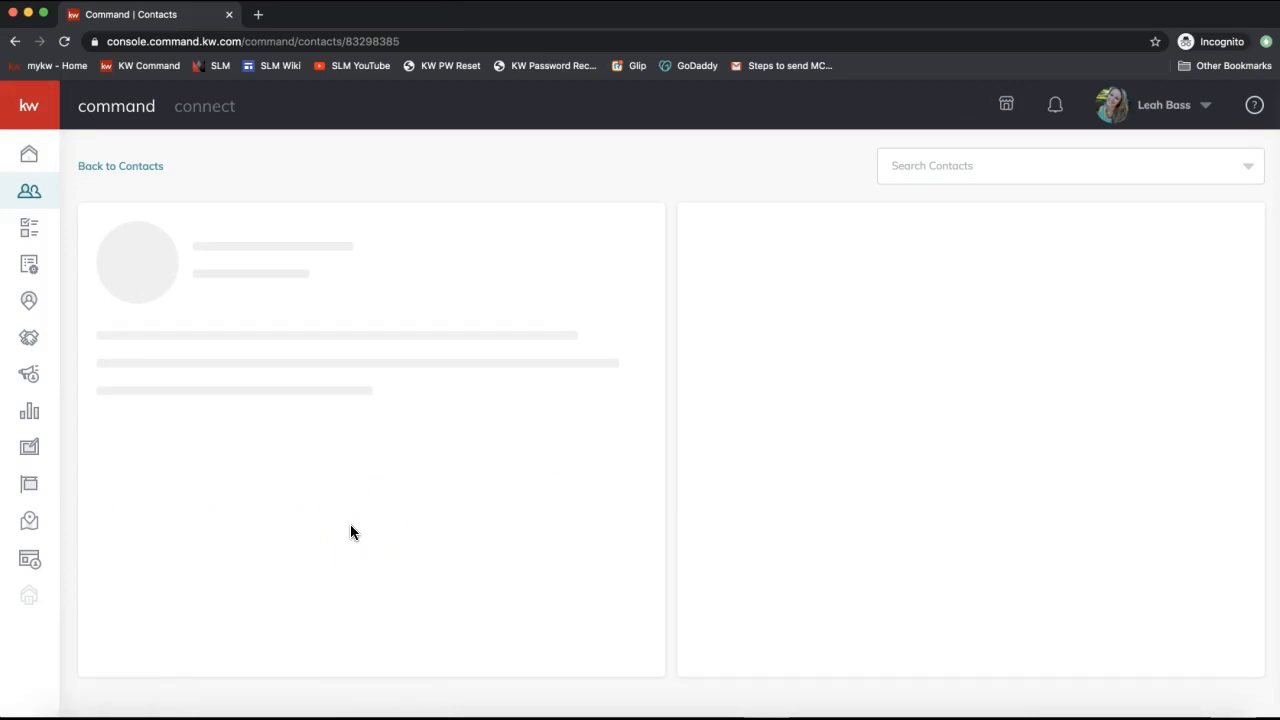
pyautogui.click(417, 494)
pyautogui.scroll(-2, 418, 494)
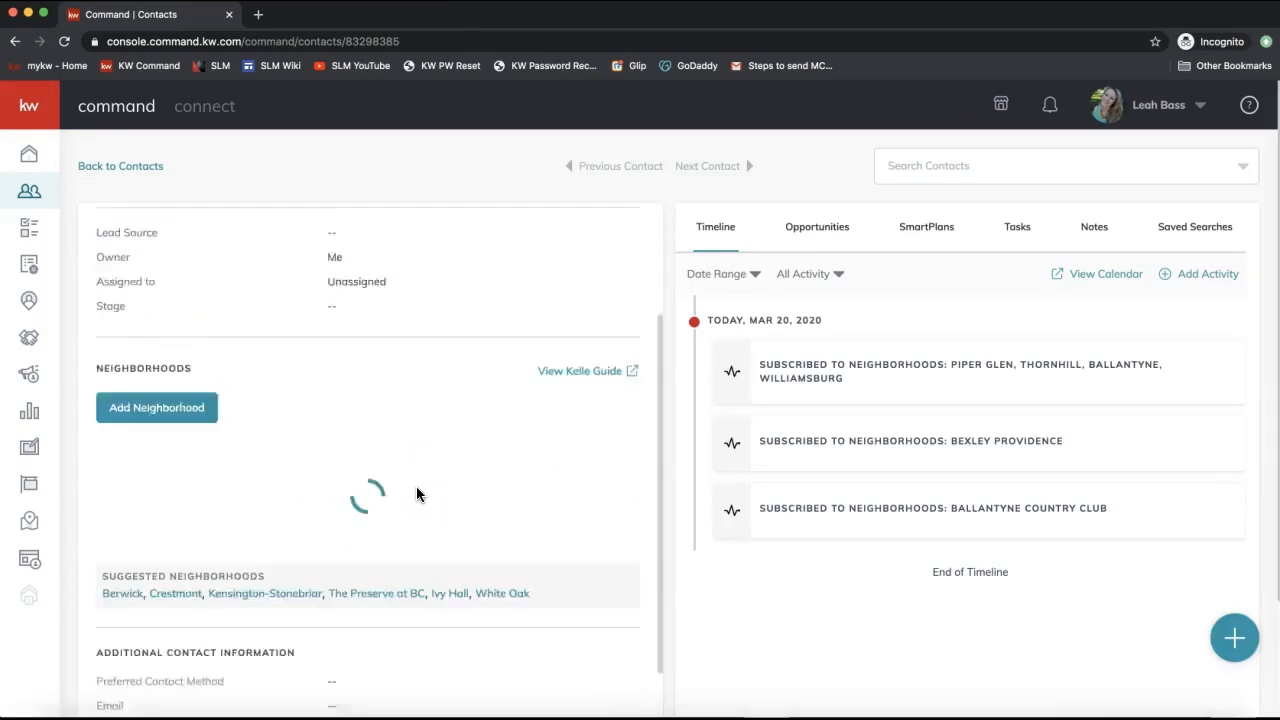
pyautogui.scroll(-1, 417, 492)
pyautogui.click(284, 564)
pyautogui.click(177, 551)
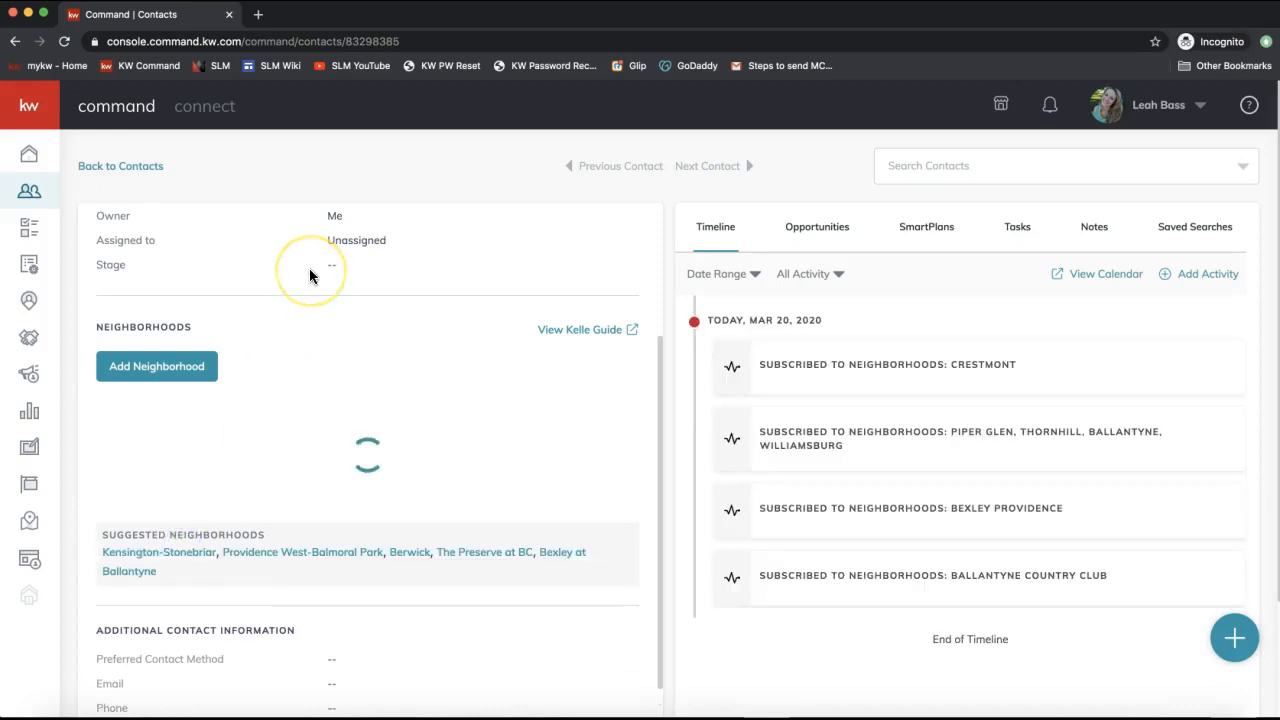
pyautogui.click(14, 42)
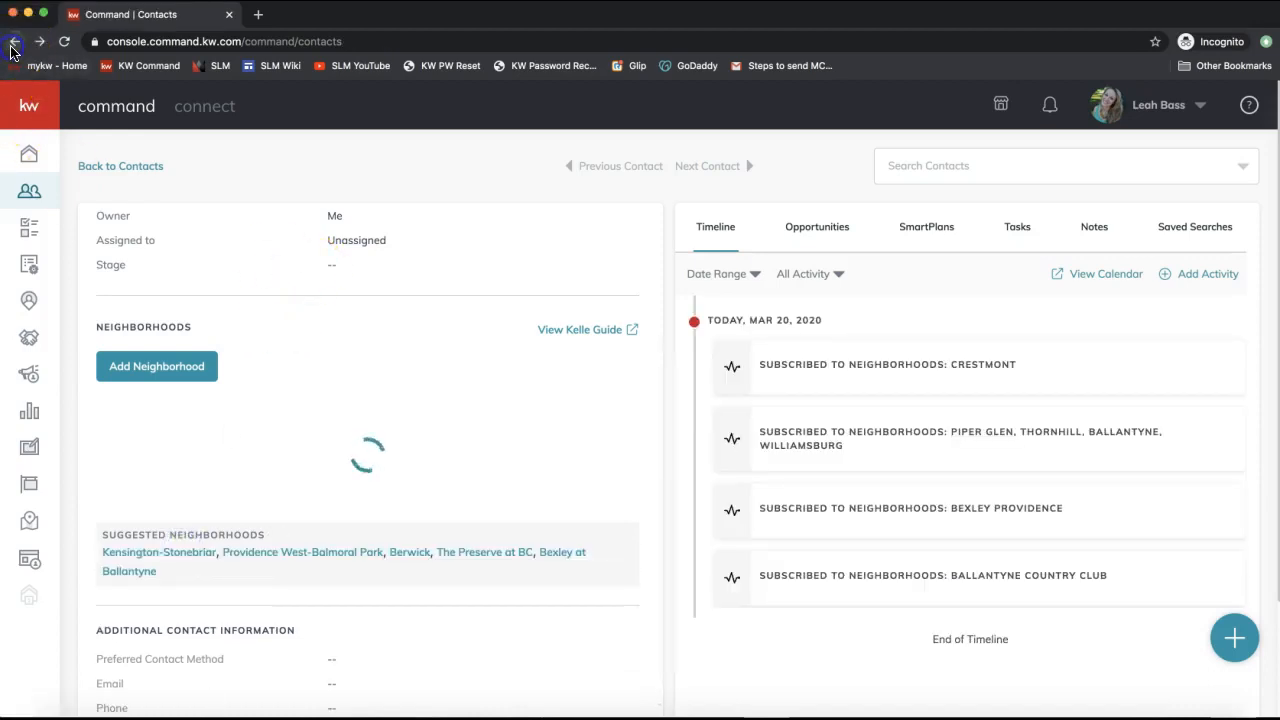
# Search the contacts list by the contact's first name and open the first matching record.
pyautogui.click(201, 211)
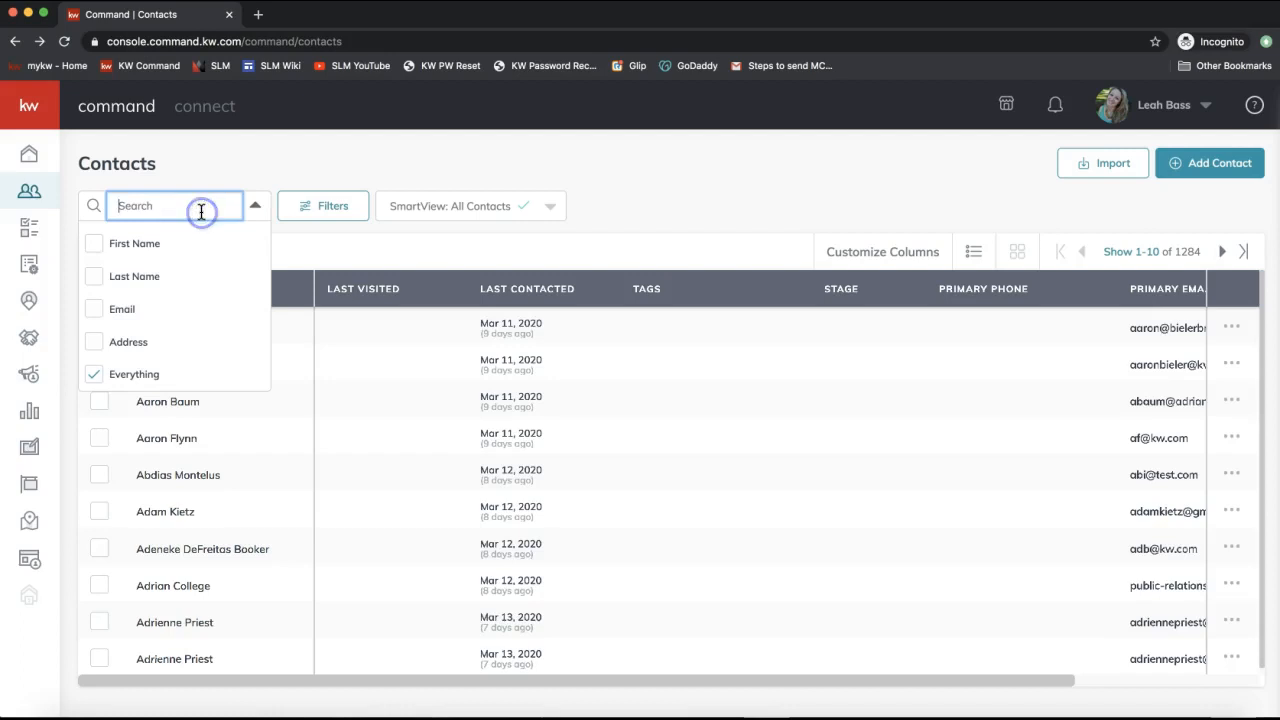
pyautogui.write('albus')
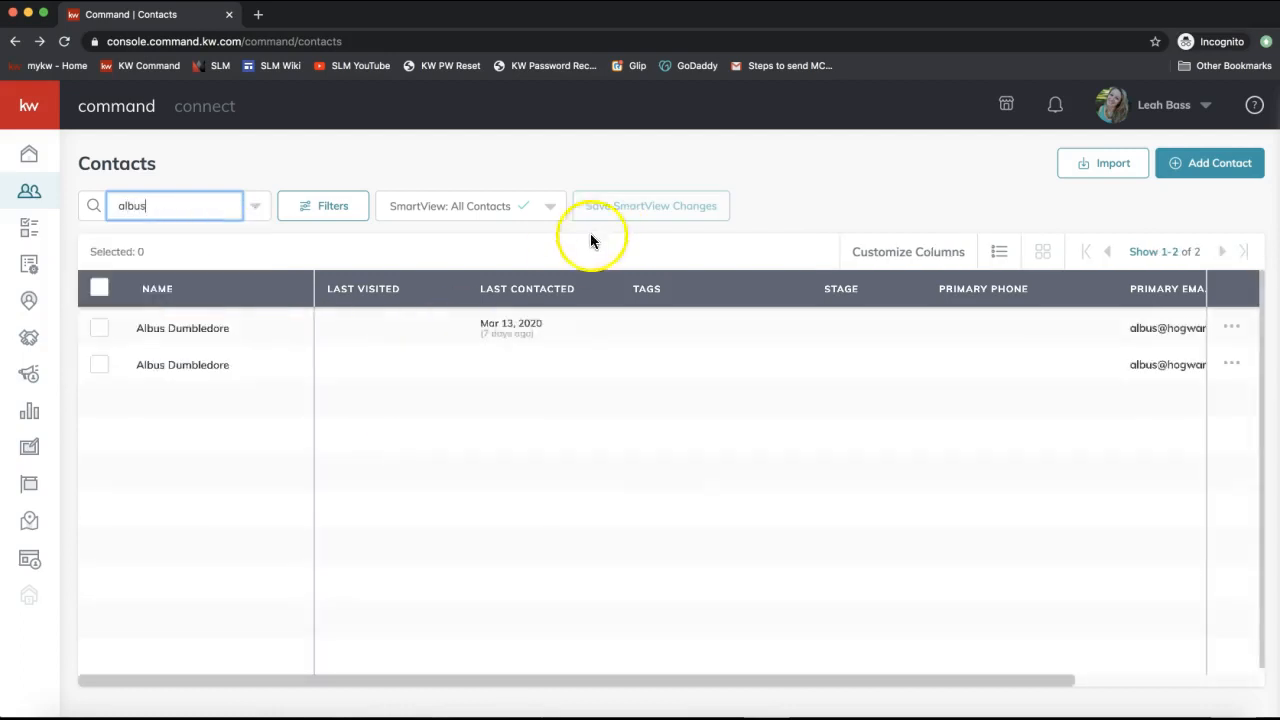
pyautogui.hscroll(4, 998, 366)
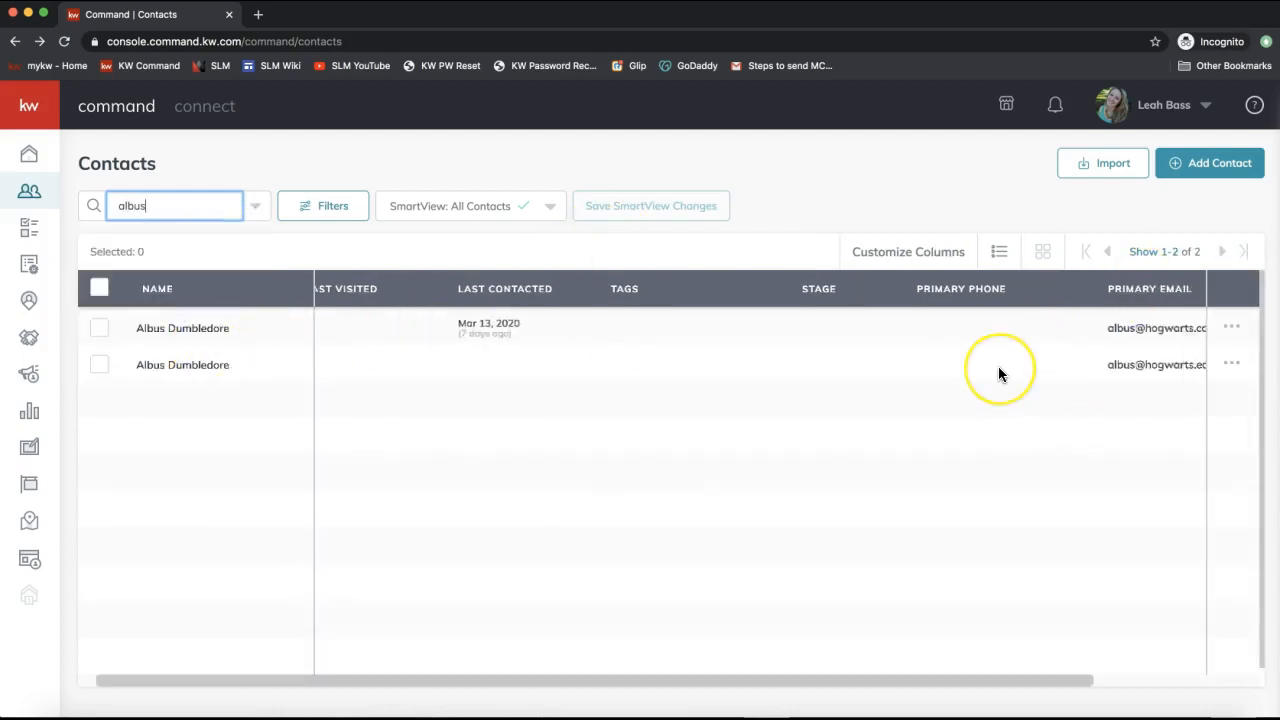
pyautogui.click(186, 328)
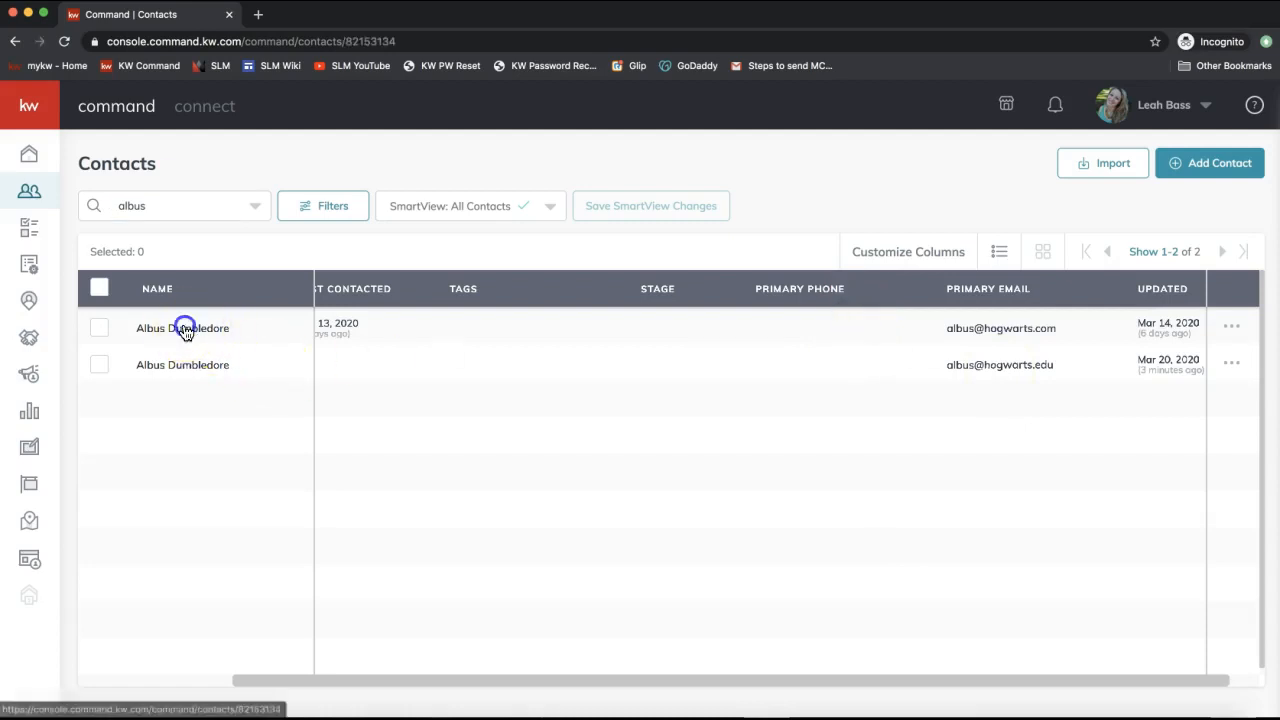
# Search Neighborhoods for 'ballan' and subscribe this contact to Camden Ballantyne.
pyautogui.scroll(-3, 450, 560)
pyautogui.click(157, 477)
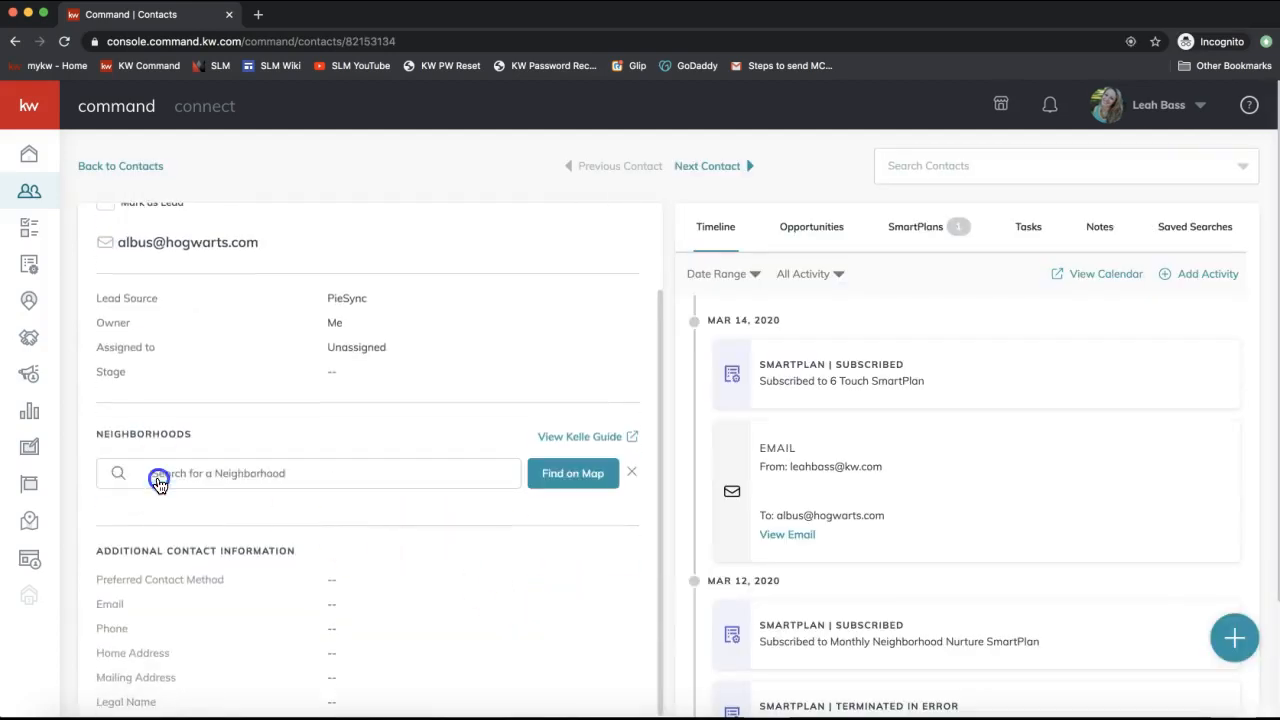
pyautogui.click(589, 475)
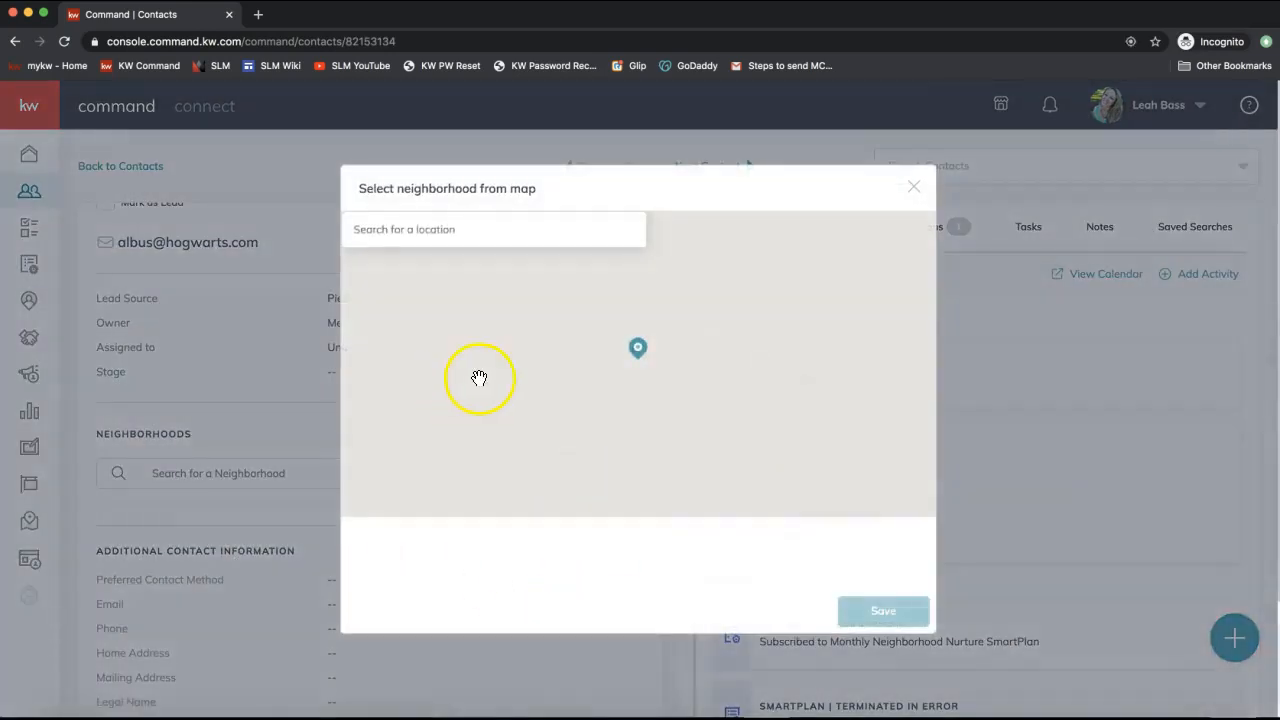
pyautogui.click(910, 191)
pyautogui.click(214, 474)
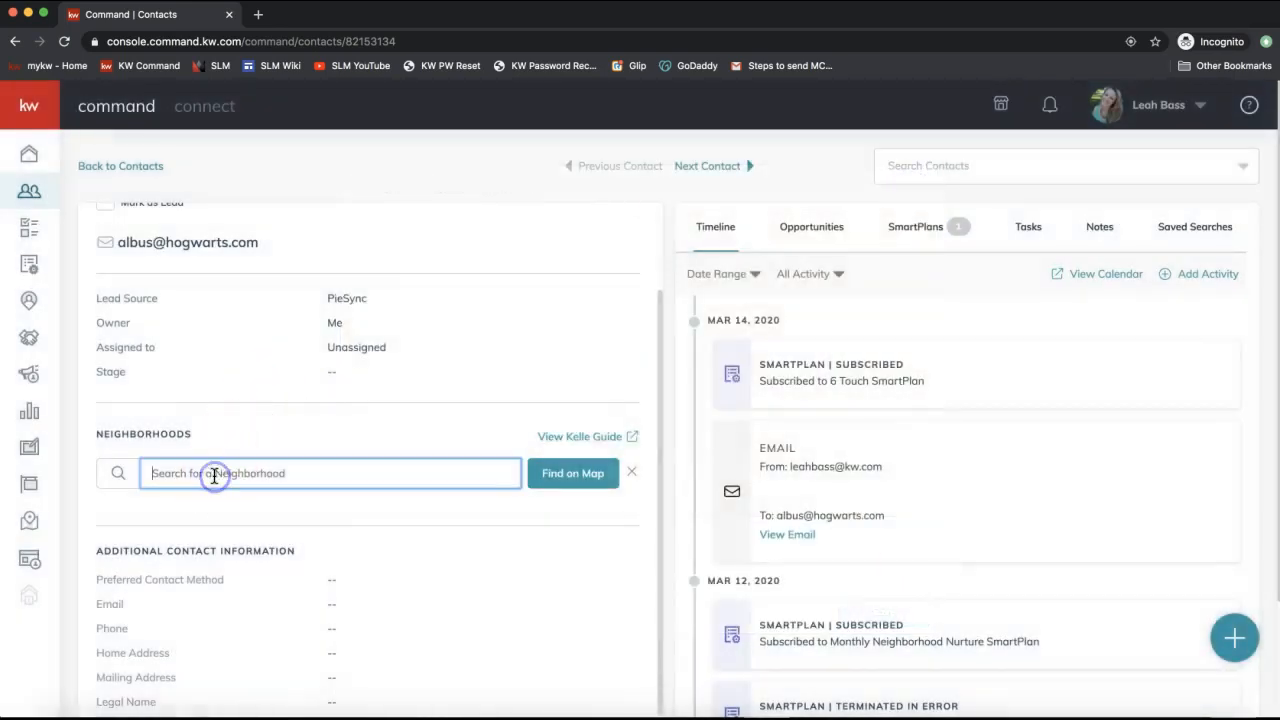
pyautogui.write('ballantyne')
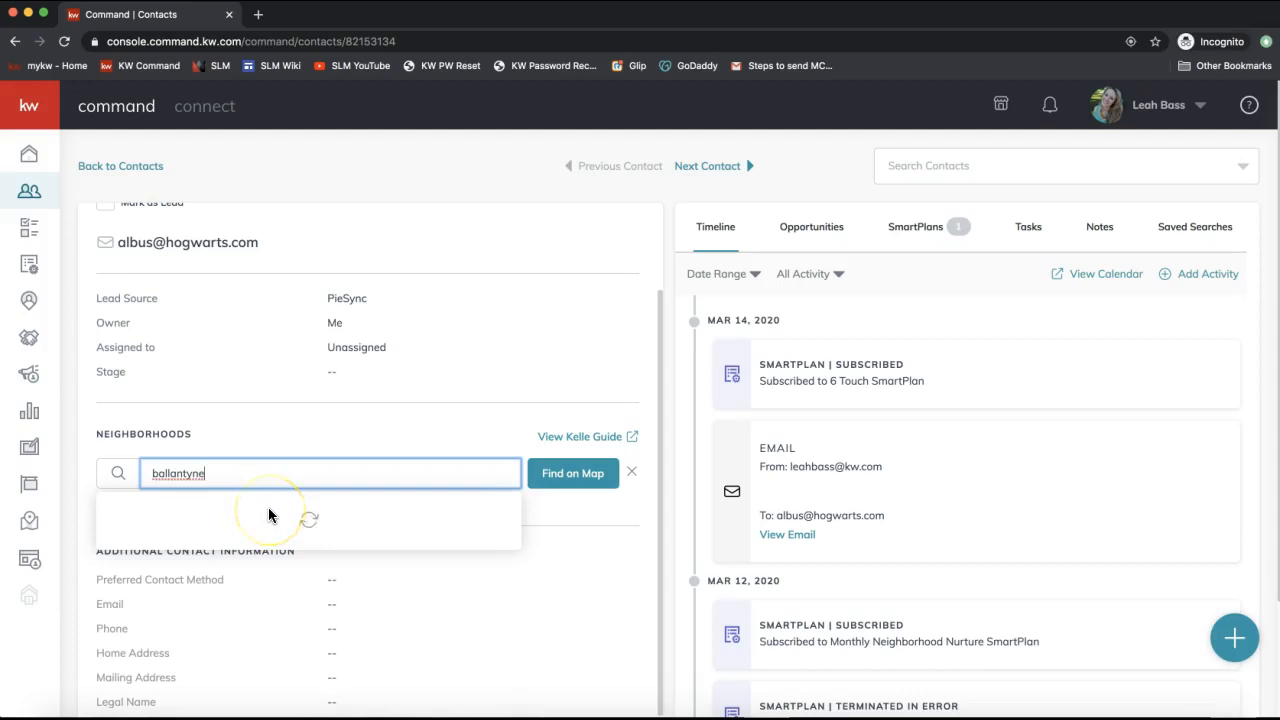
pyautogui.click(260, 481)
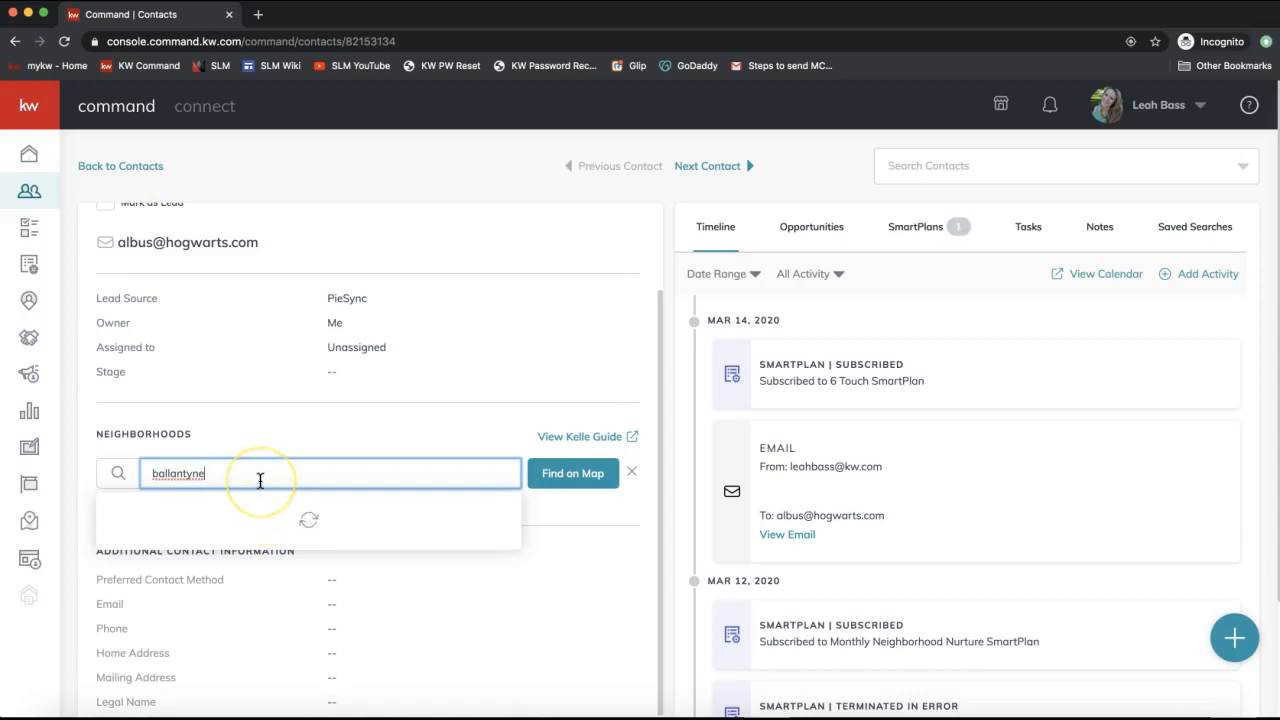
pyautogui.doubleClick(222, 468)
pyautogui.write('ballan')
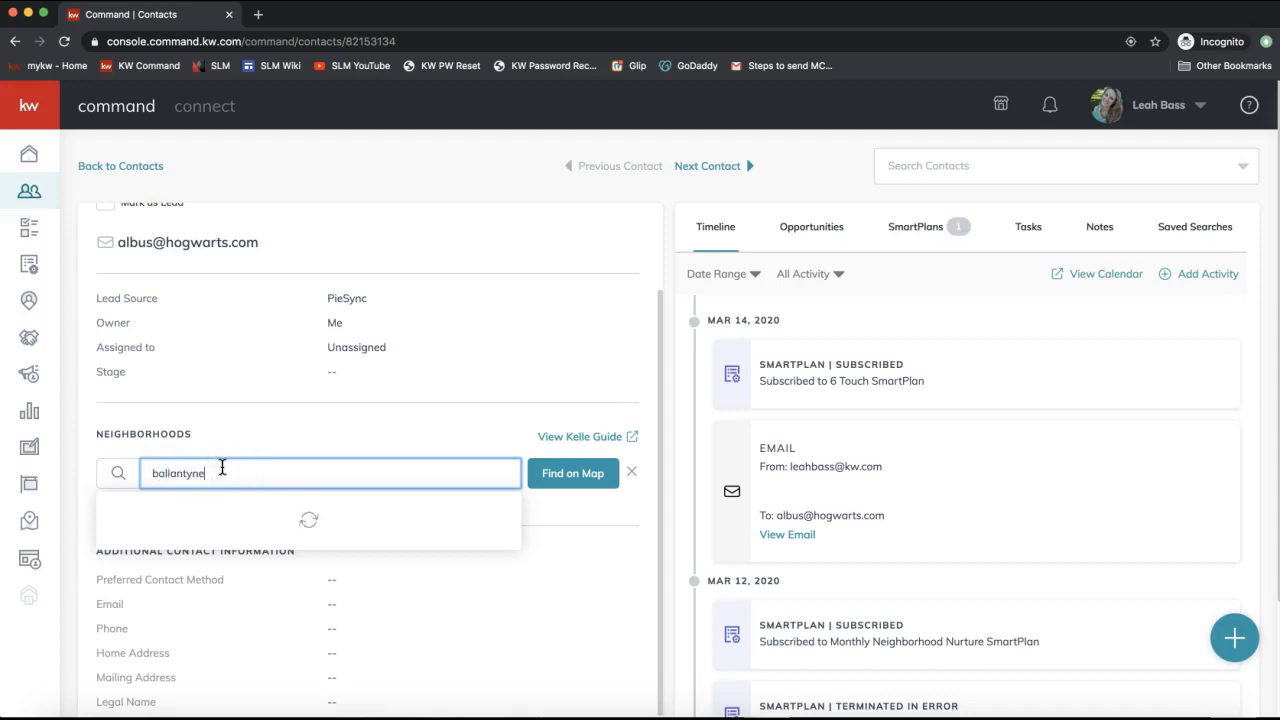
pyautogui.click(266, 557)
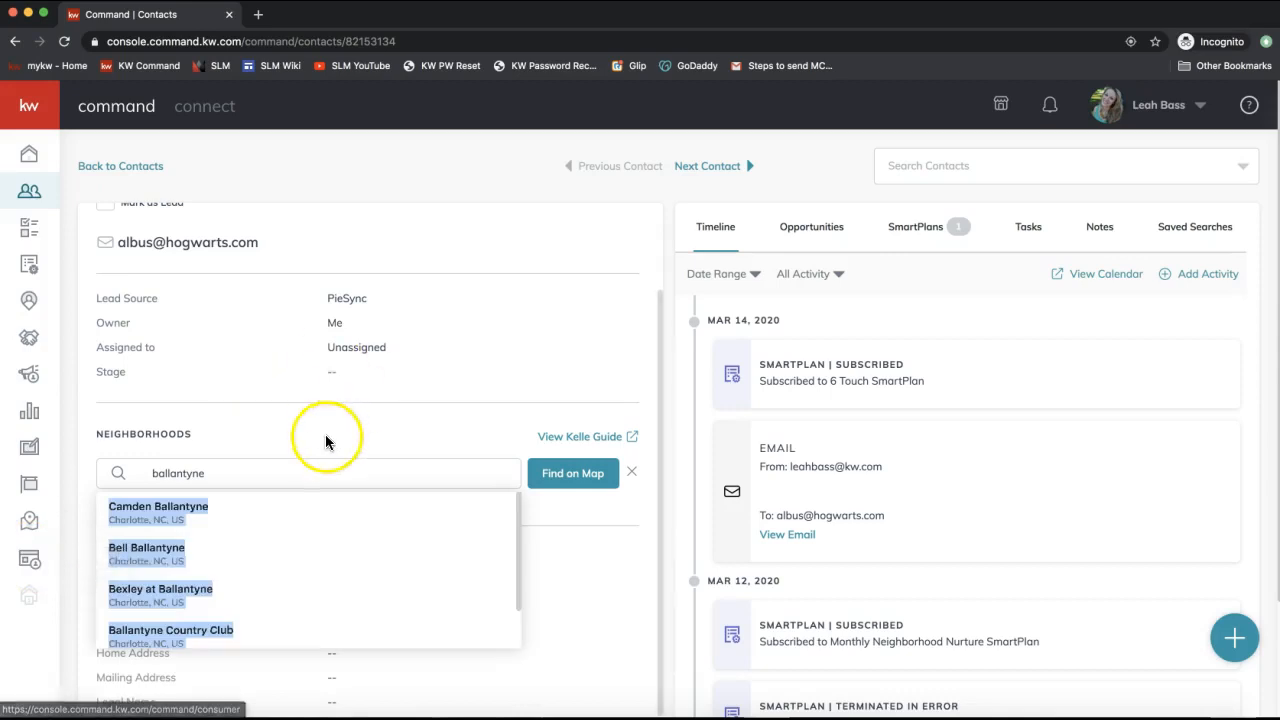
pyautogui.click(166, 518)
pyautogui.scroll(-3, 297, 502)
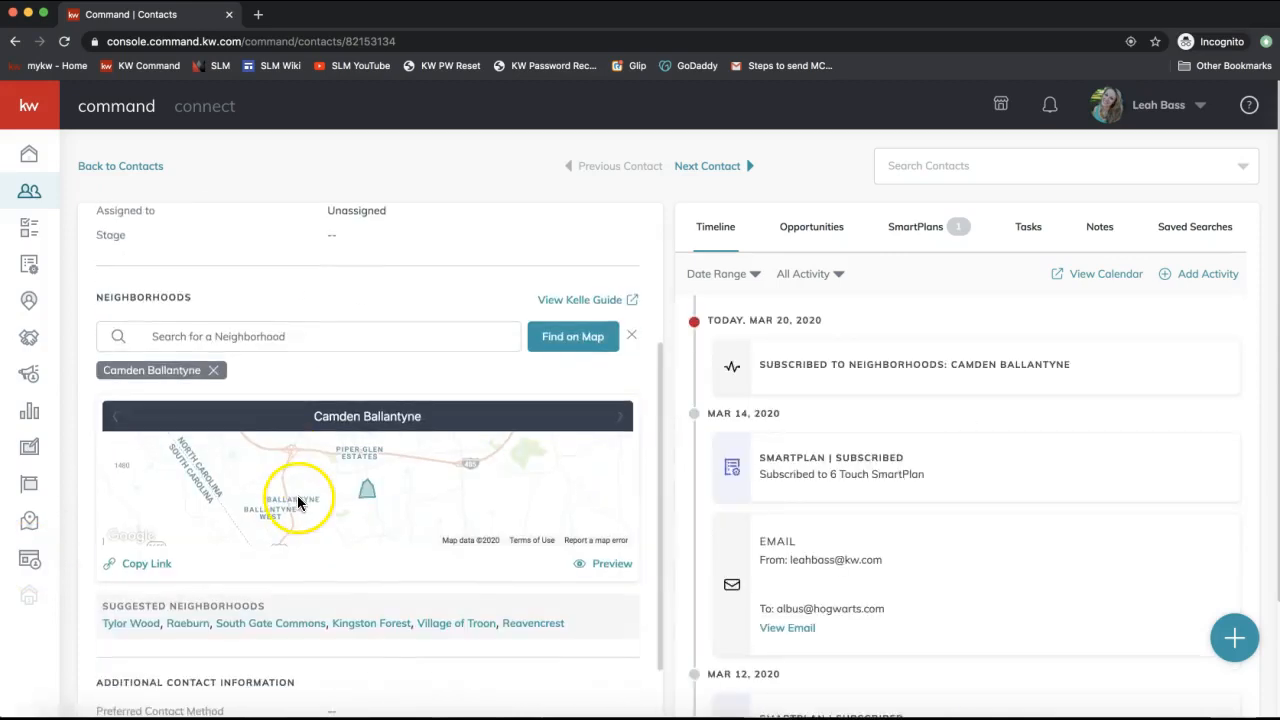
# Subscribe to suggested Raeburn and Mitchell Glen, then preview the Mitchell Glen neighborhood page.
pyautogui.click(197, 614)
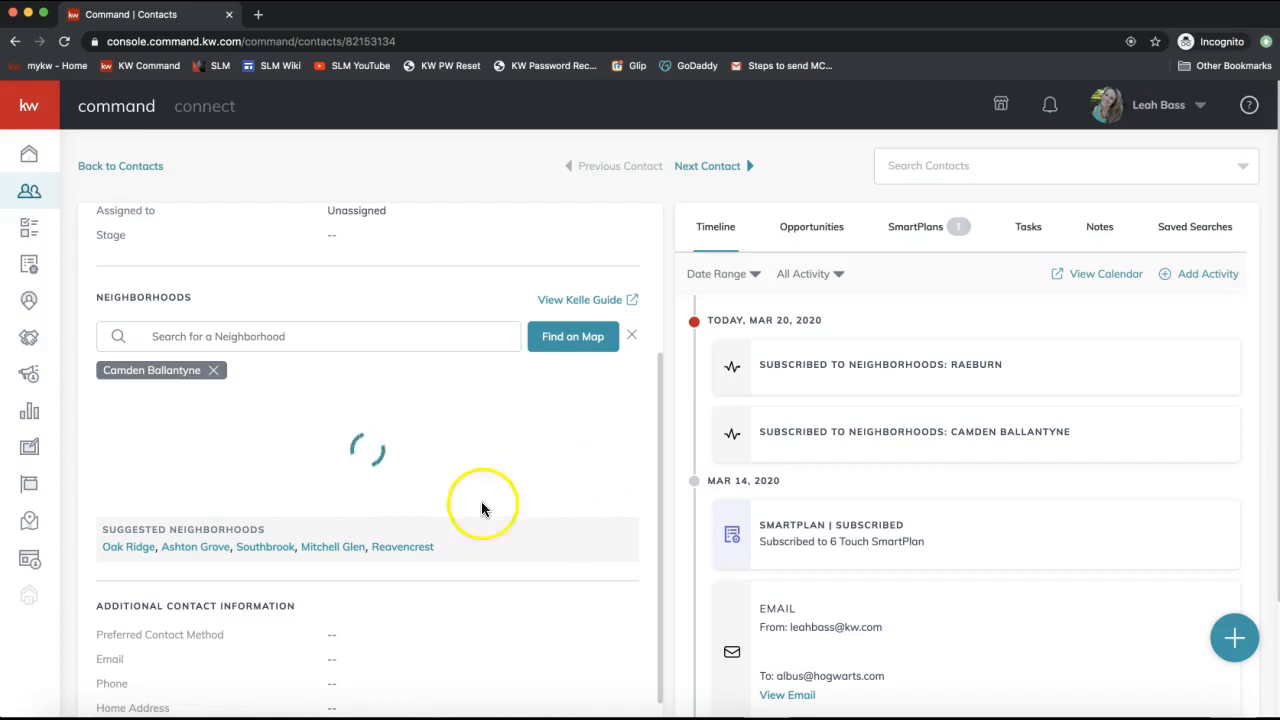
pyautogui.click(337, 548)
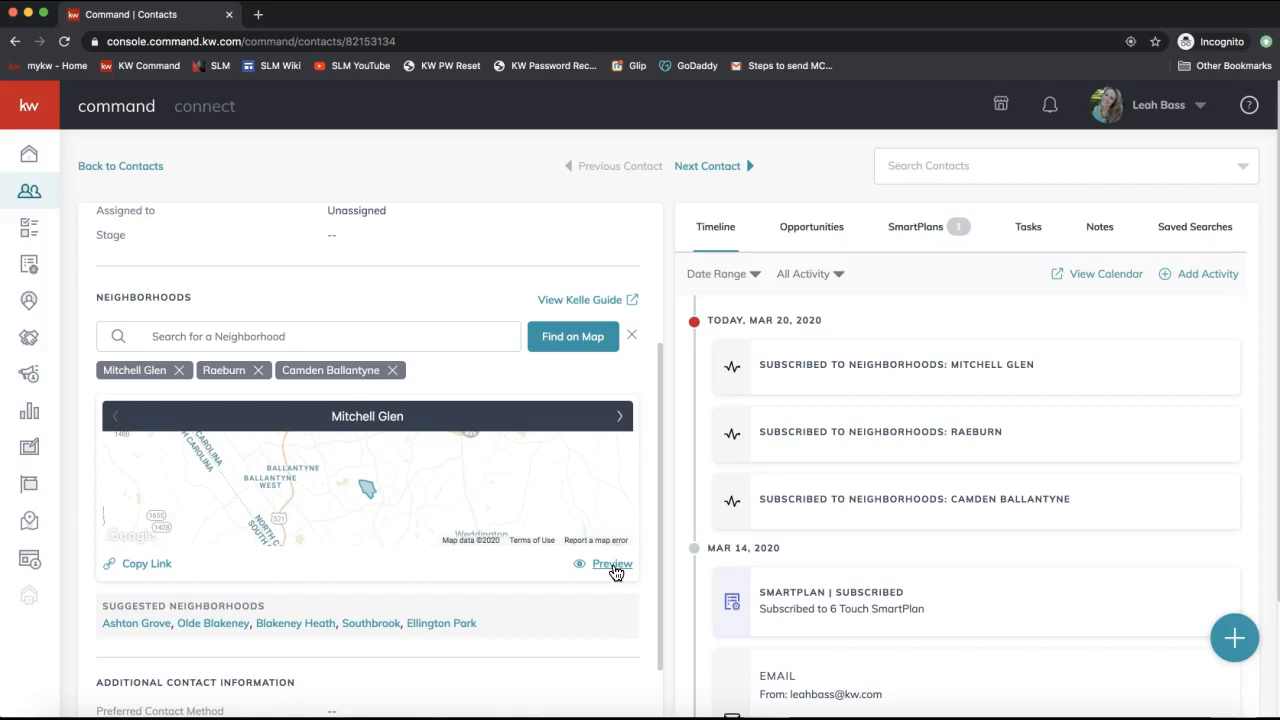
pyautogui.click(612, 565)
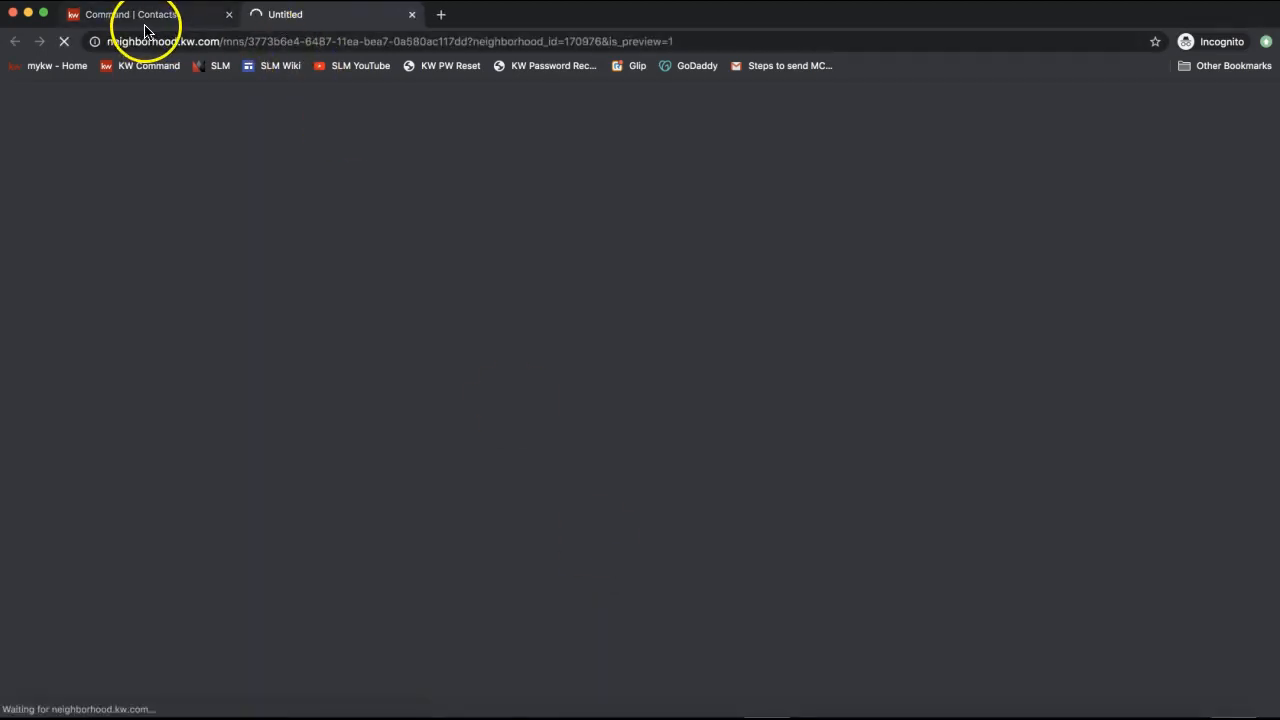
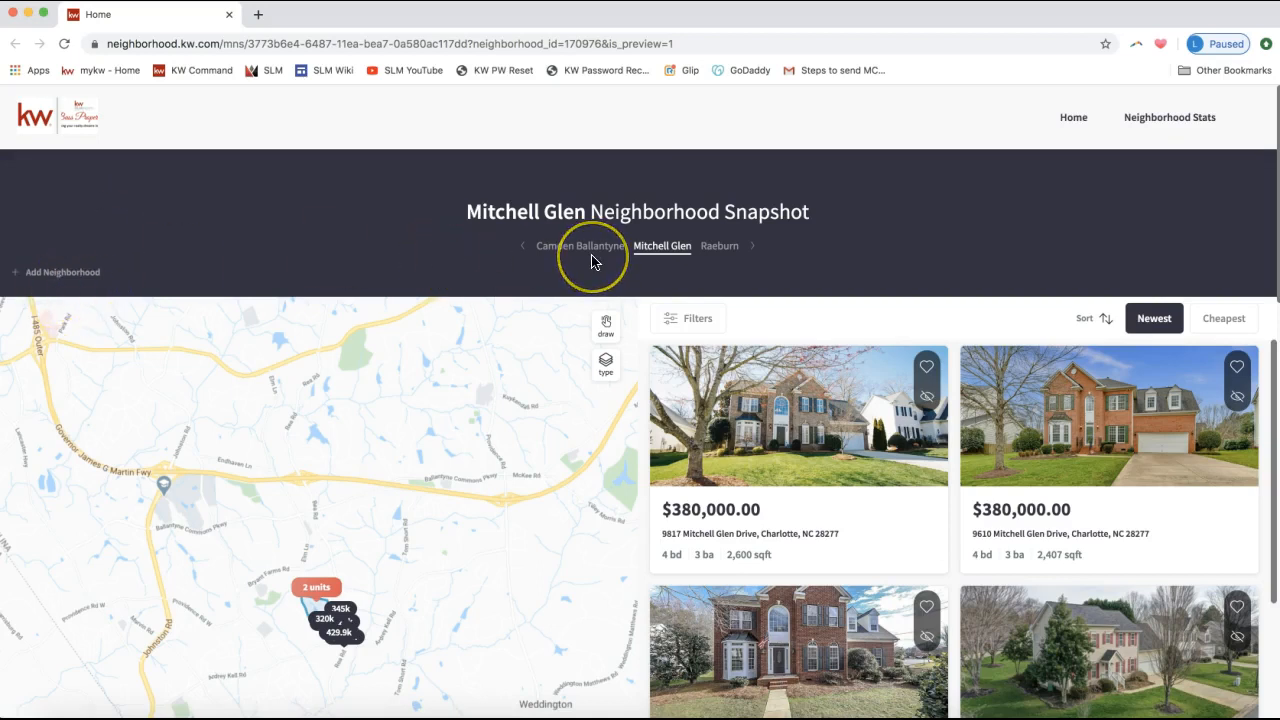
# Open and close the listing filters, then pan the Mitchell Glen map to recentre the listings.
pyautogui.scroll(-1, 930, 240)
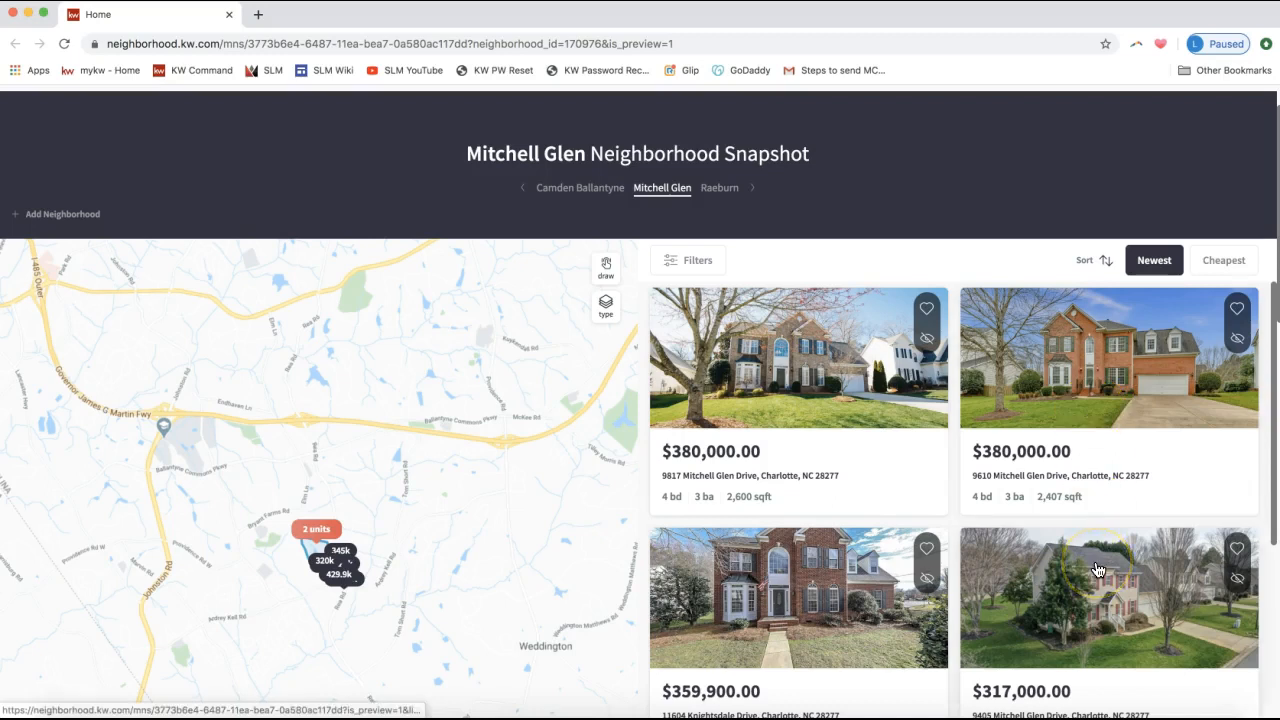
pyautogui.click(688, 262)
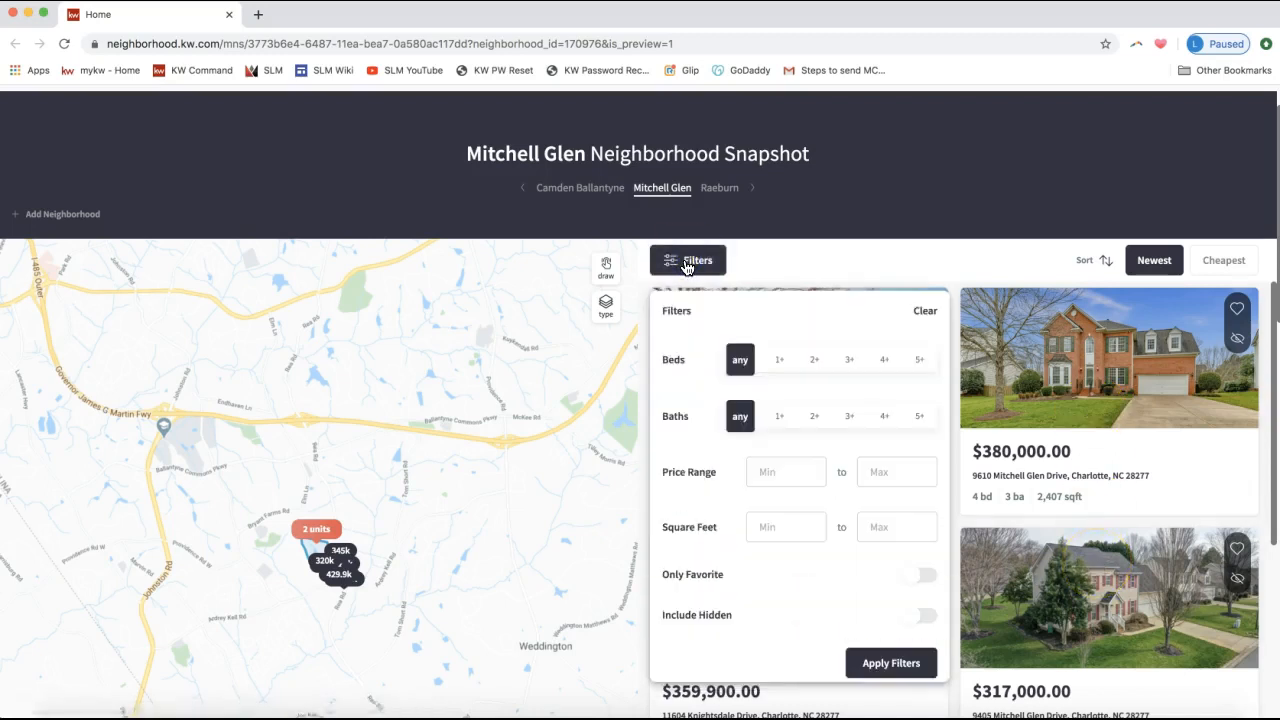
pyautogui.click(688, 265)
pyautogui.click(1157, 271)
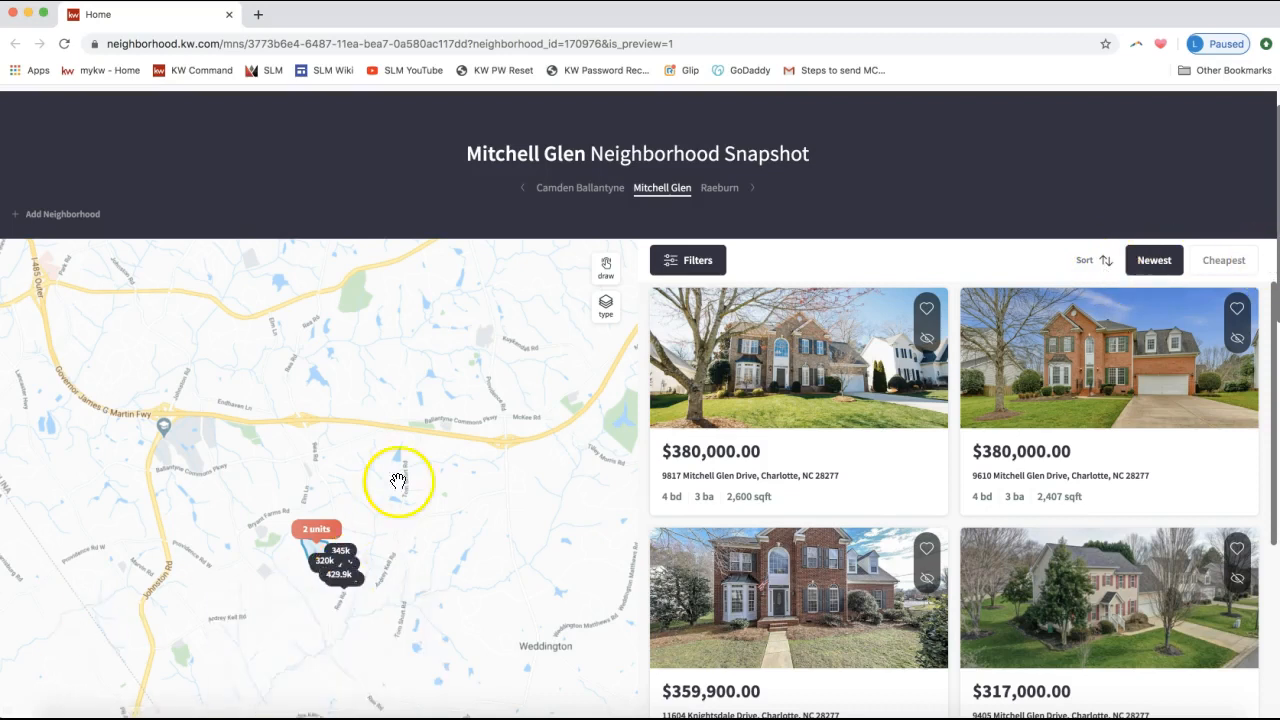
pyautogui.moveTo(400, 477); pyautogui.dragTo(397, 420)
# Draw a freehand circle around the 2-unit listing cluster, then go to Neighborhood Stats.
pyautogui.click(613, 276)
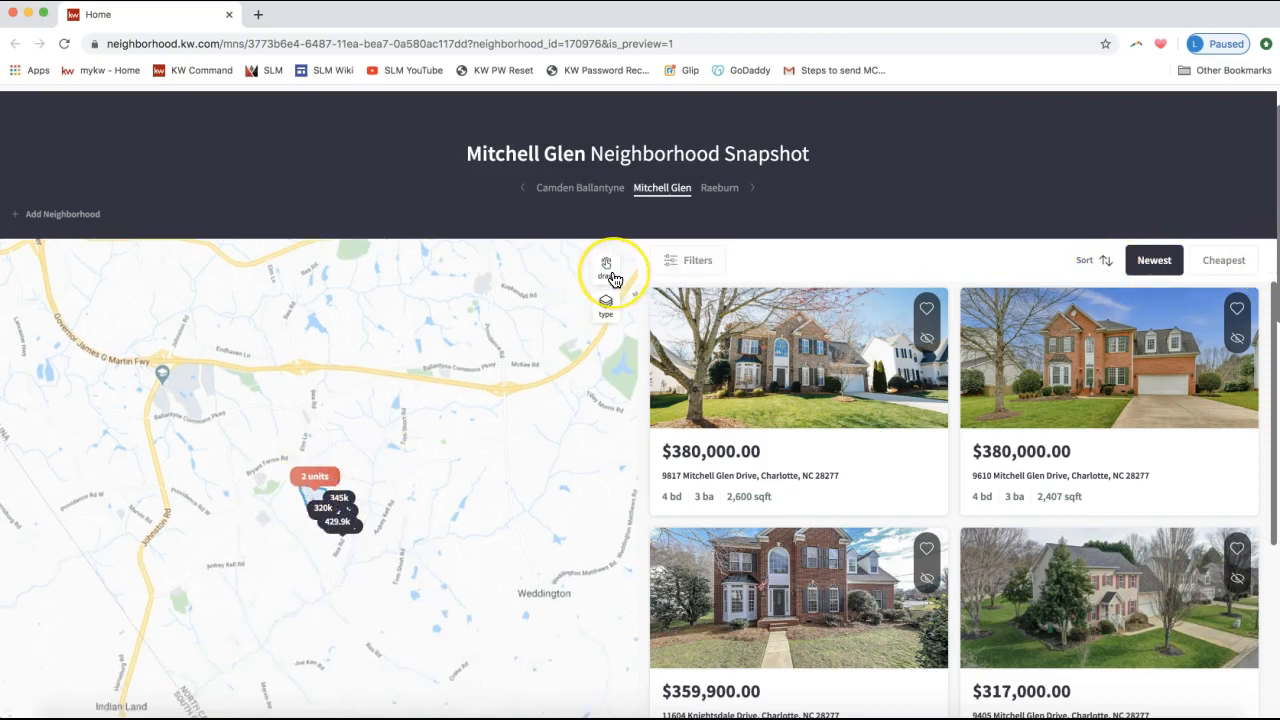
pyautogui.click(613, 279)
pyautogui.click(608, 275)
pyautogui.moveTo(262, 402)
pyautogui.mouseDown()
pyautogui.moveTo(477, 630)
pyautogui.moveTo(414, 372)
pyautogui.moveTo(262, 400)
pyautogui.mouseUp()
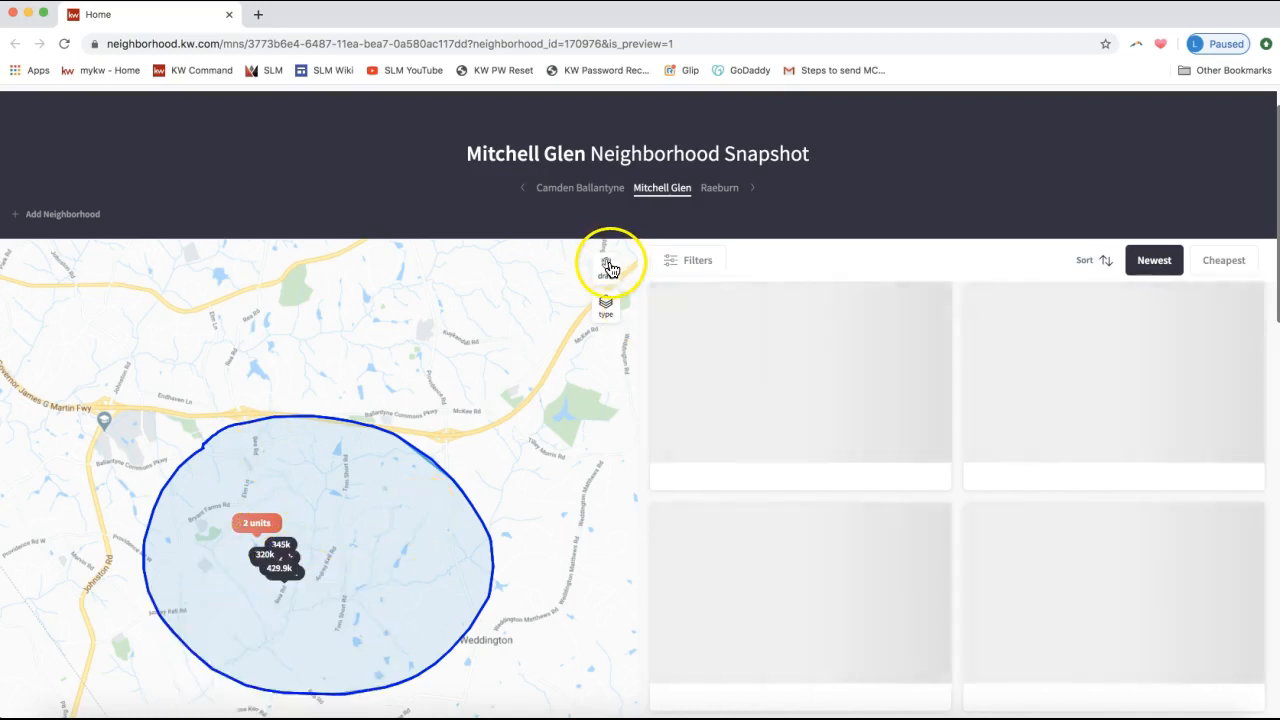
pyautogui.scroll(1, 837, 271)
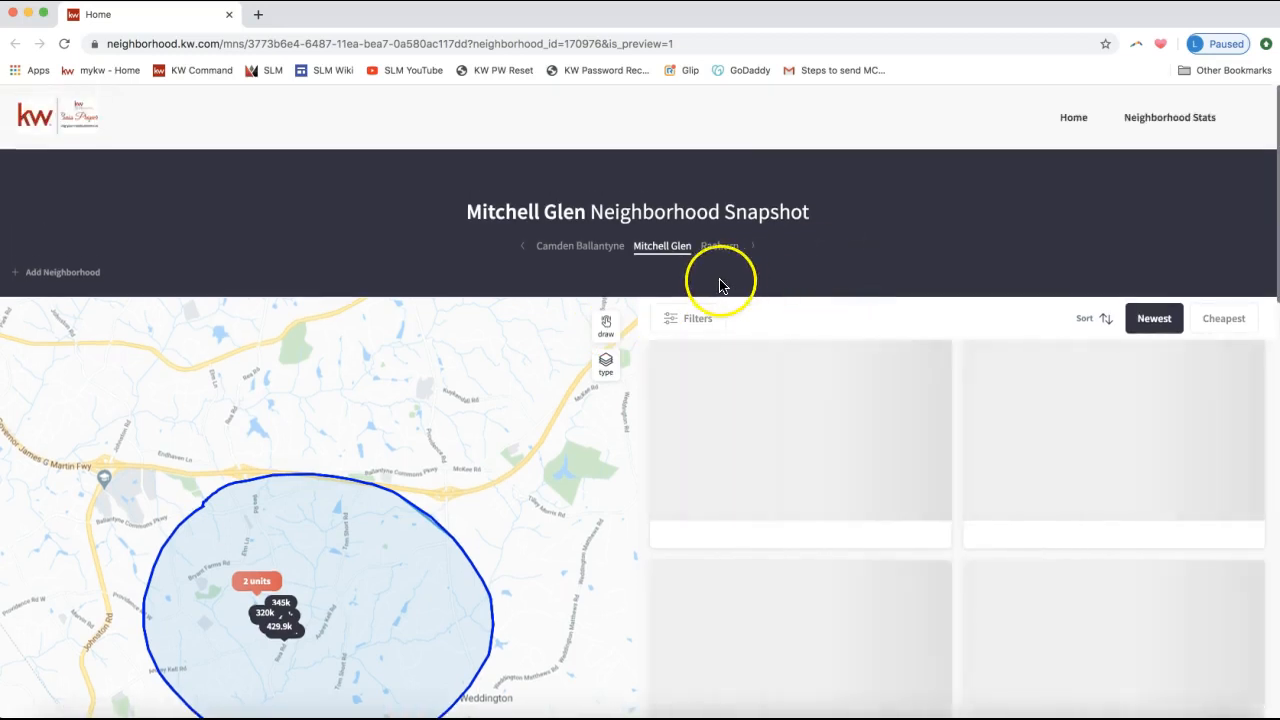
pyautogui.click(1180, 126)
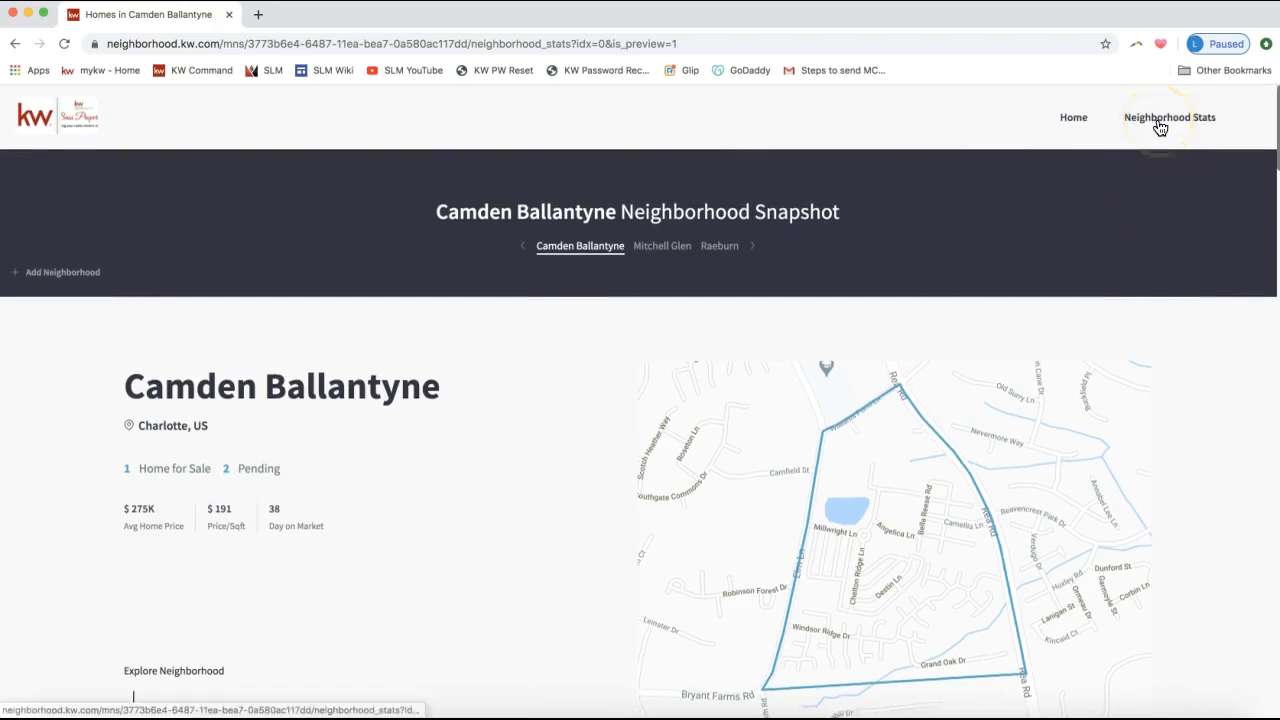
# Highlight the 1 Home for Sale and 2 Pending counts on the Camden Ballantyne stats.
pyautogui.click(441, 484)
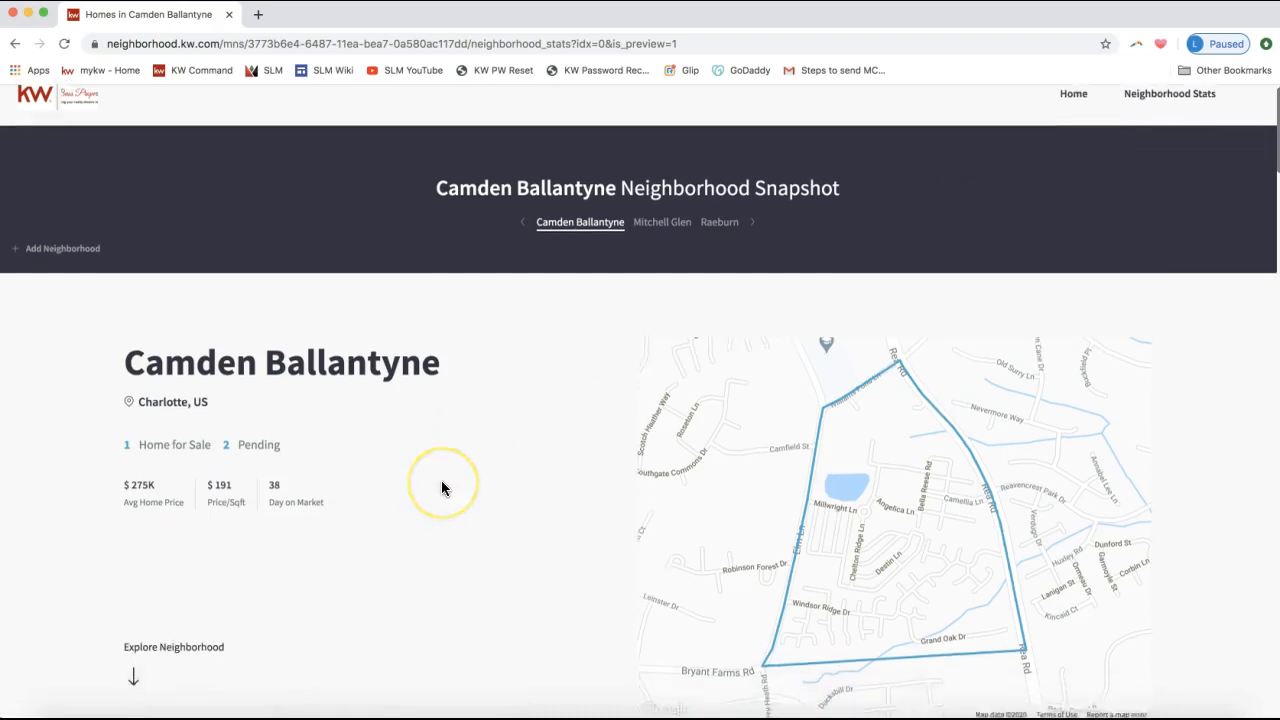
pyautogui.scroll(-2, 441, 484)
pyautogui.scroll(-2, 443, 488)
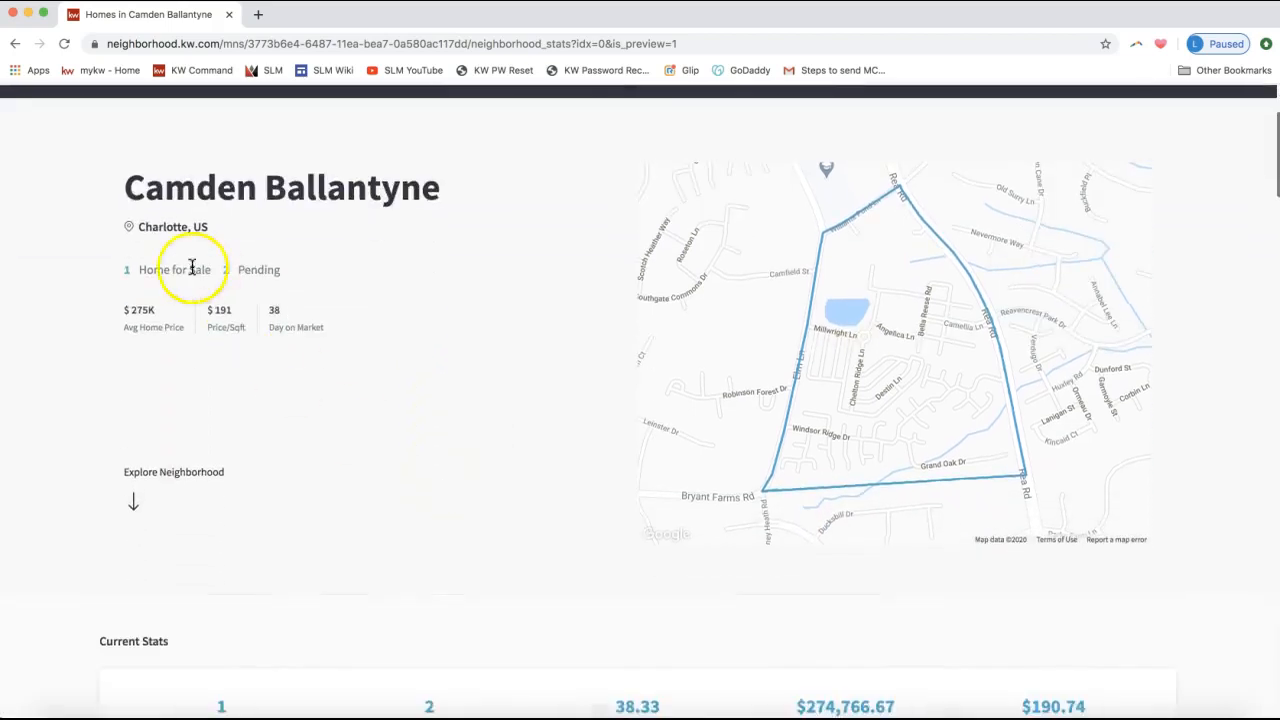
pyautogui.tripleClick(151, 268)
pyautogui.tripleClick(243, 268)
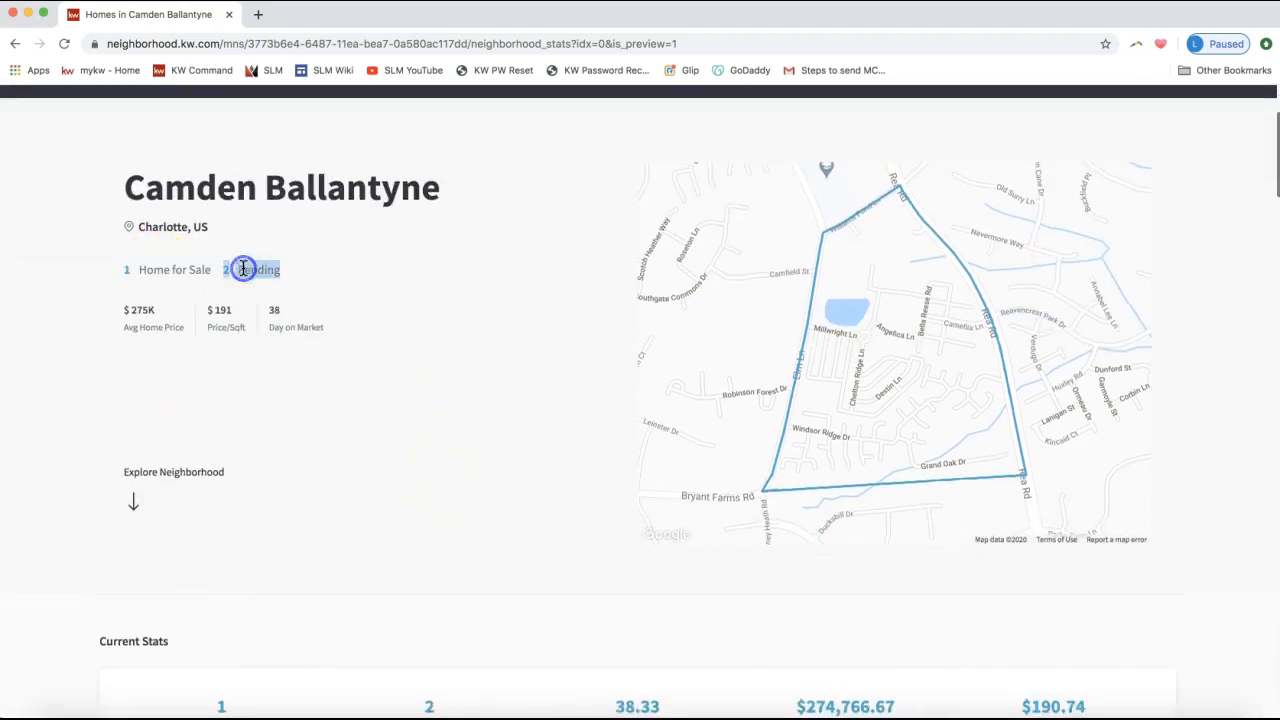
pyautogui.click(132, 349)
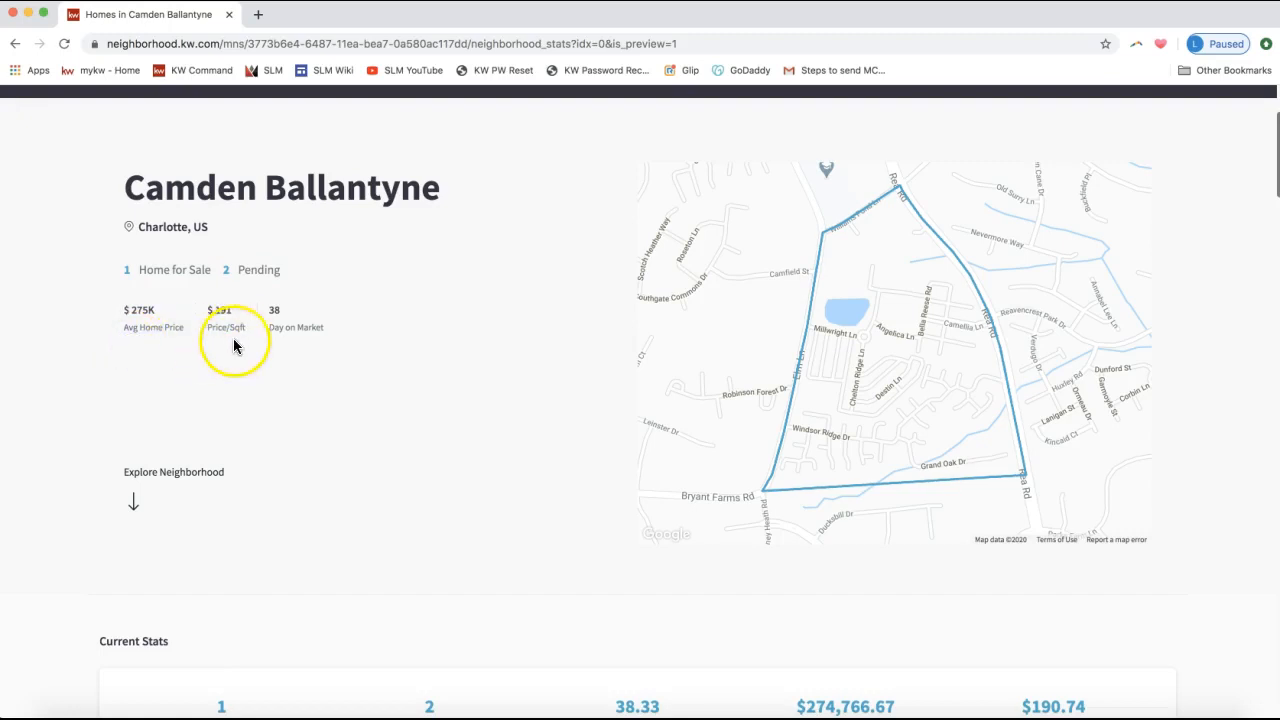
# Scroll down, highlighting the Current Stats and Transit & Commute headings.
pyautogui.scroll(-3, 406, 359)
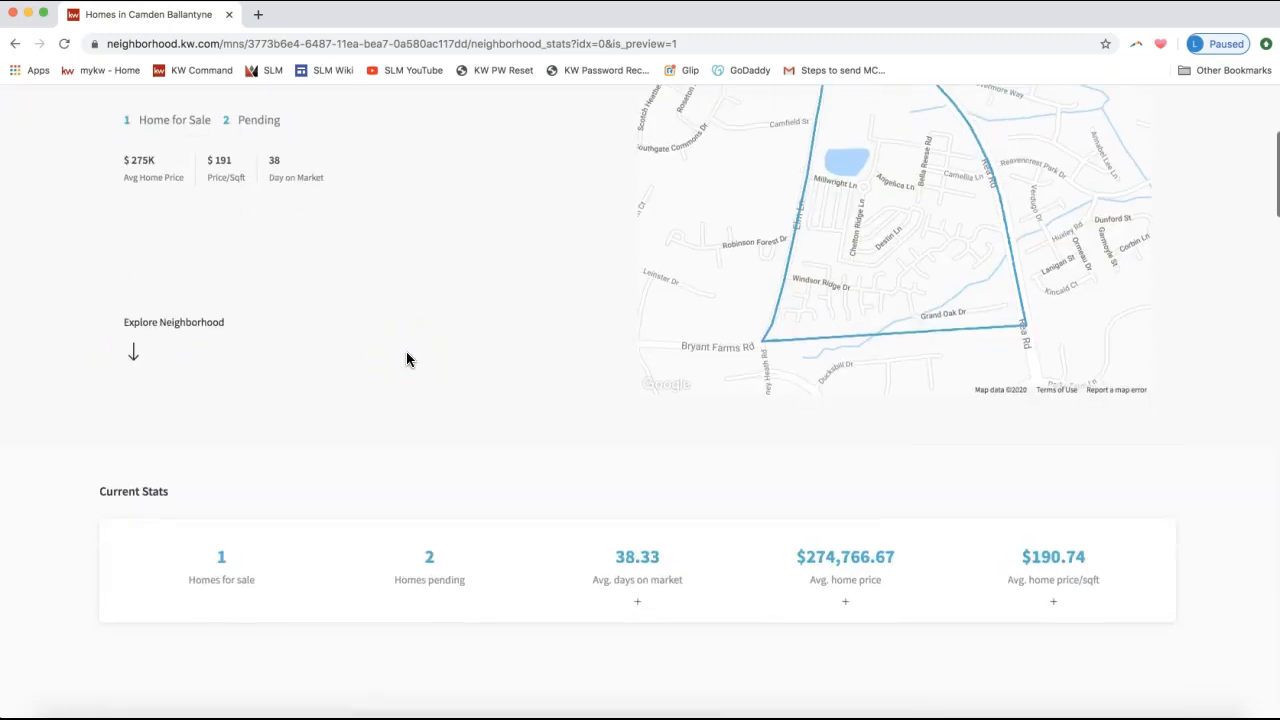
pyautogui.scroll(-4, 406, 359)
pyautogui.scroll(-2, 406, 359)
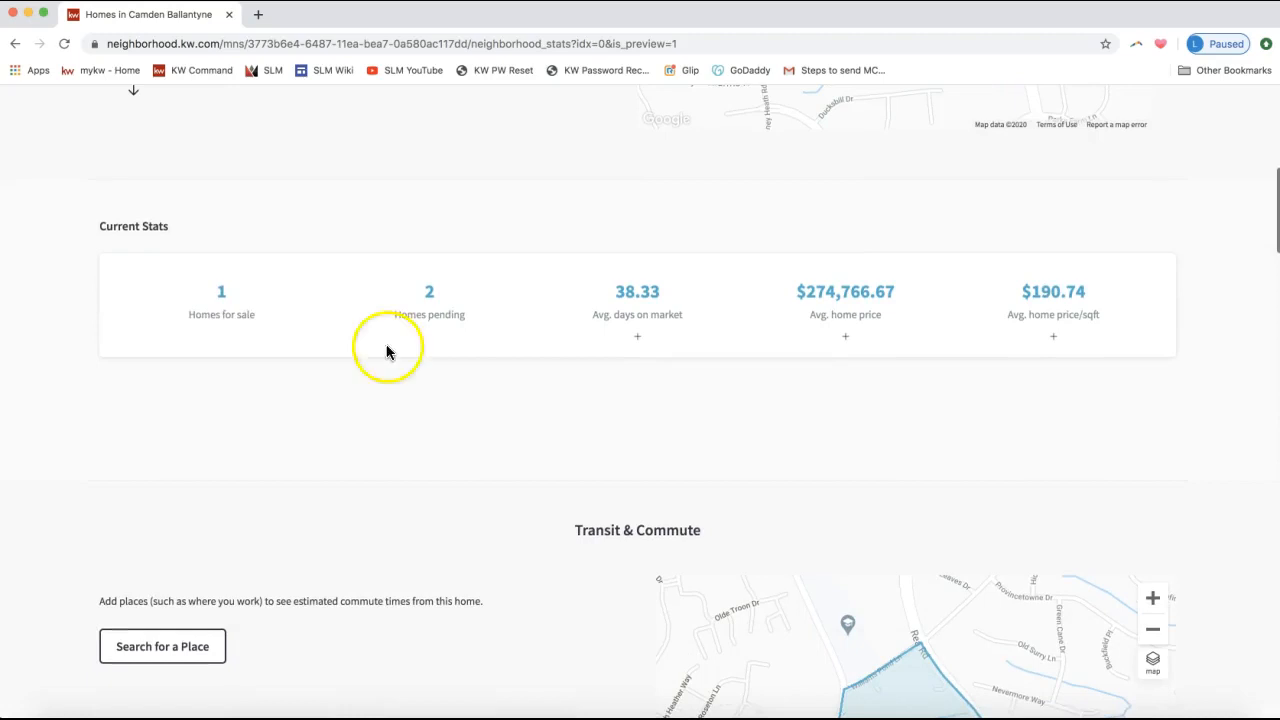
pyautogui.tripleClick(141, 226)
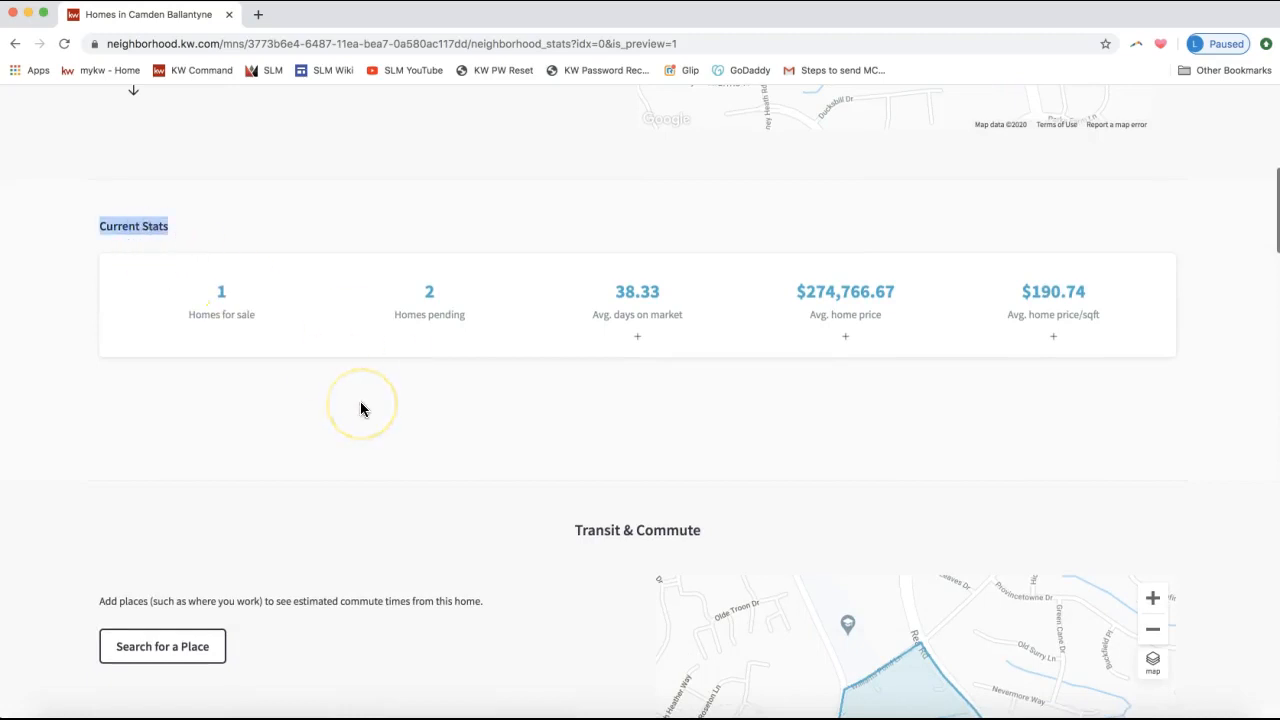
pyautogui.scroll(-5, 361, 408)
pyautogui.moveTo(704, 263); pyautogui.dragTo(568, 261)
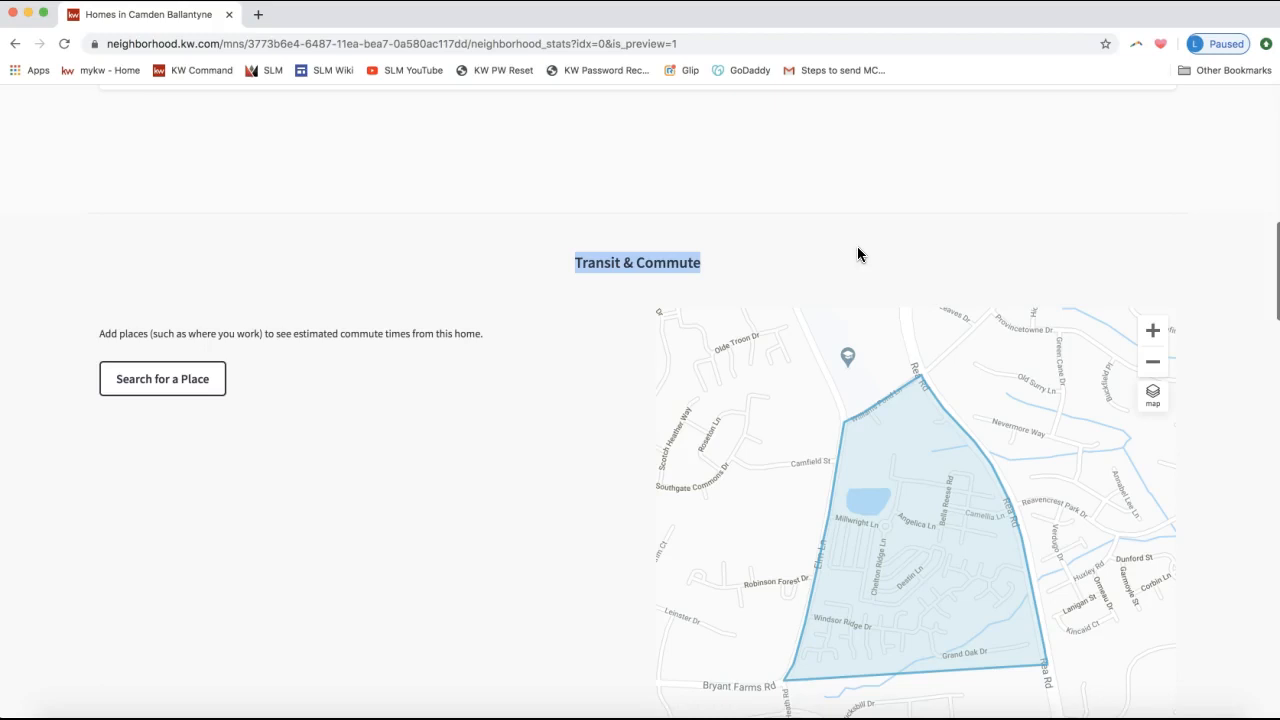
pyautogui.scroll(-3, 510, 407)
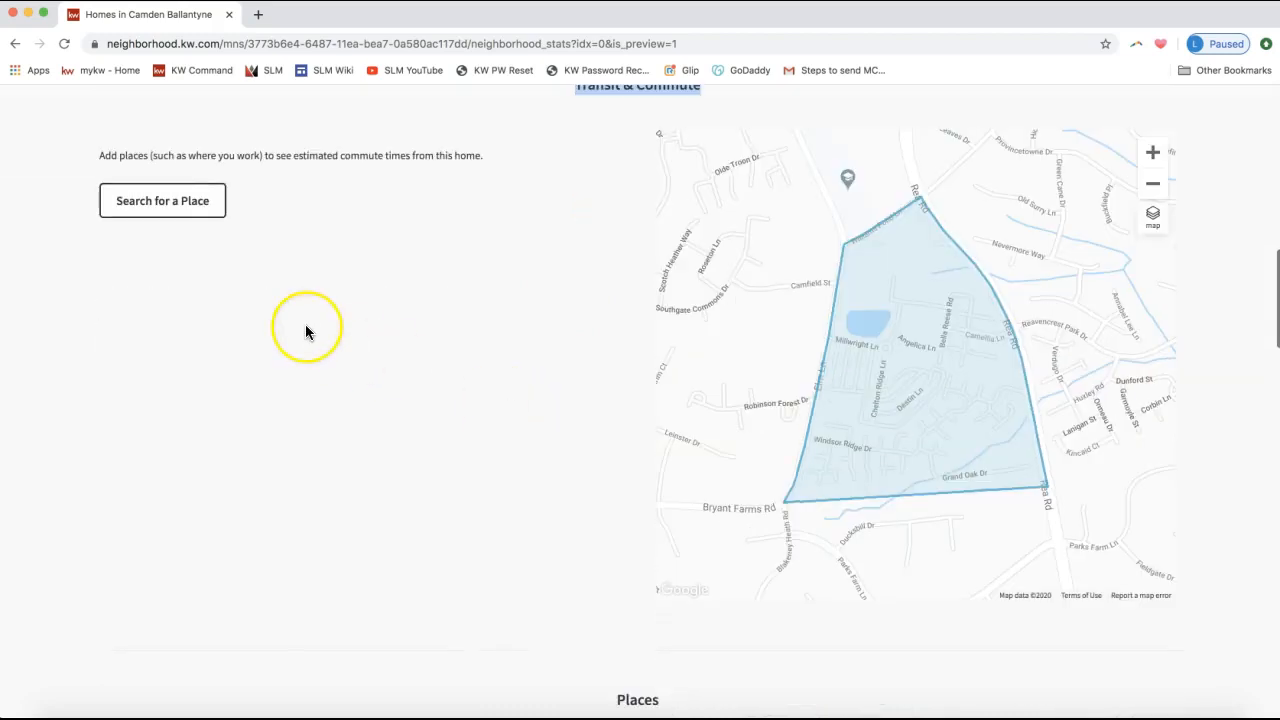
pyautogui.scroll(-1, 234, 291)
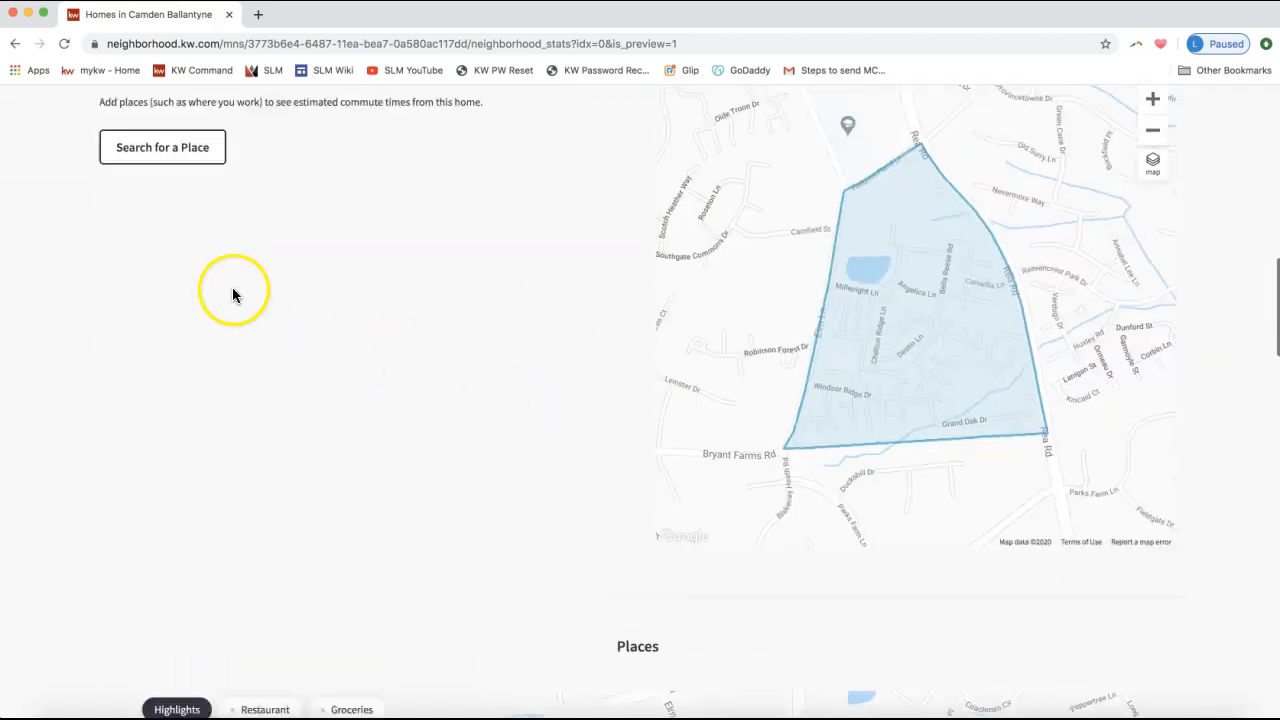
pyautogui.scroll(4, 193, 428)
pyautogui.click(540, 390)
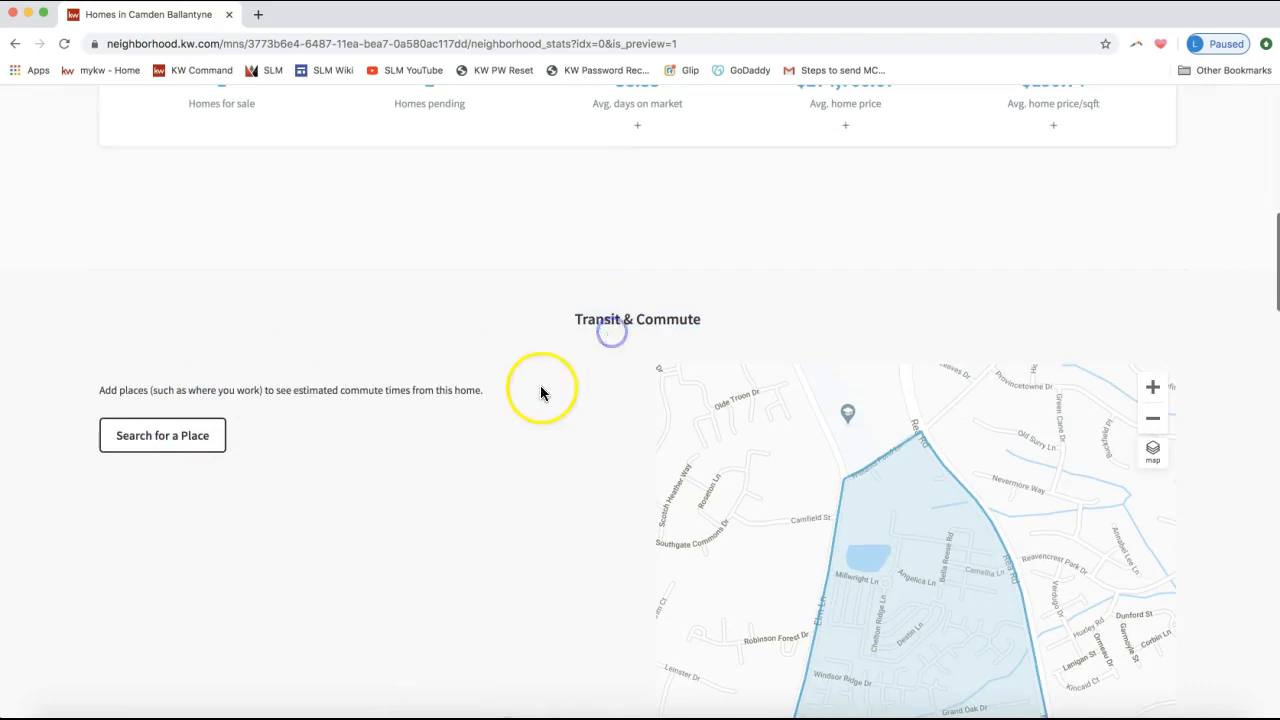
# Scroll back to the Transit & Commute section and highlight its heading again.
pyautogui.scroll(-2, 540, 390)
pyautogui.scroll(1, 540, 390)
pyautogui.scroll(15, 540, 391)
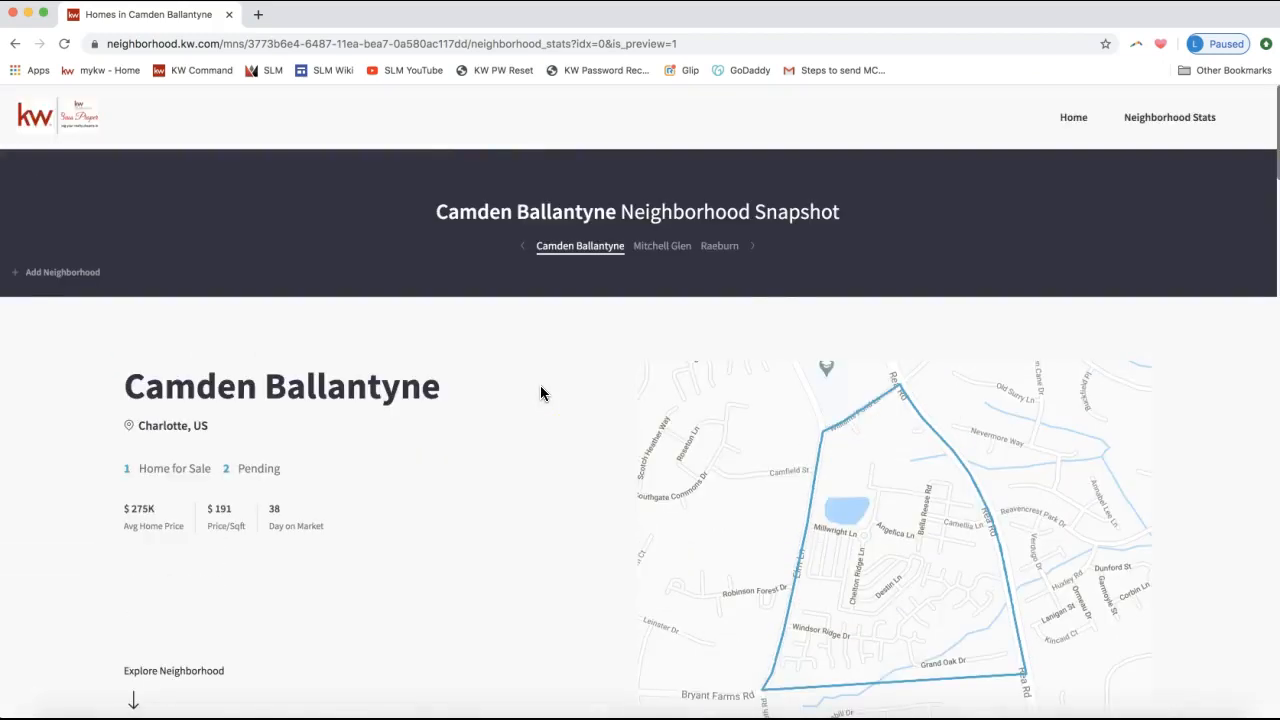
pyautogui.click(1030, 248)
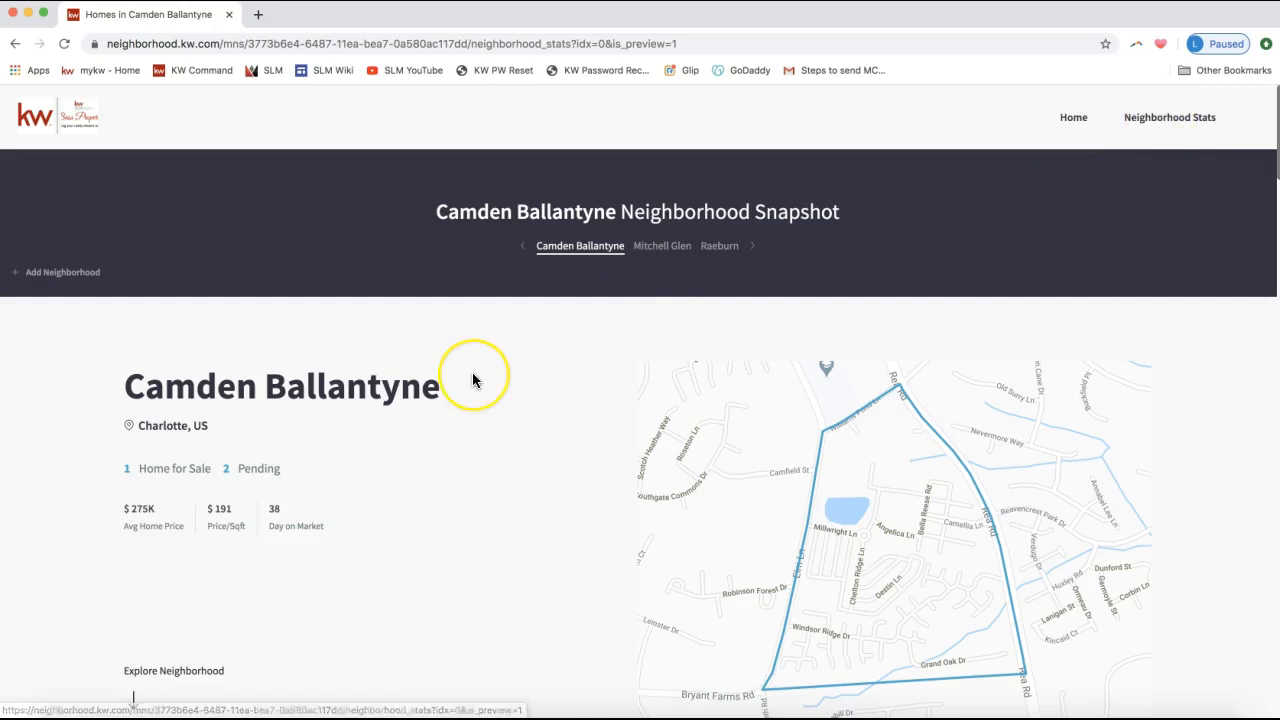
pyautogui.scroll(-12, 472, 372)
pyautogui.scroll(-2, 472, 378)
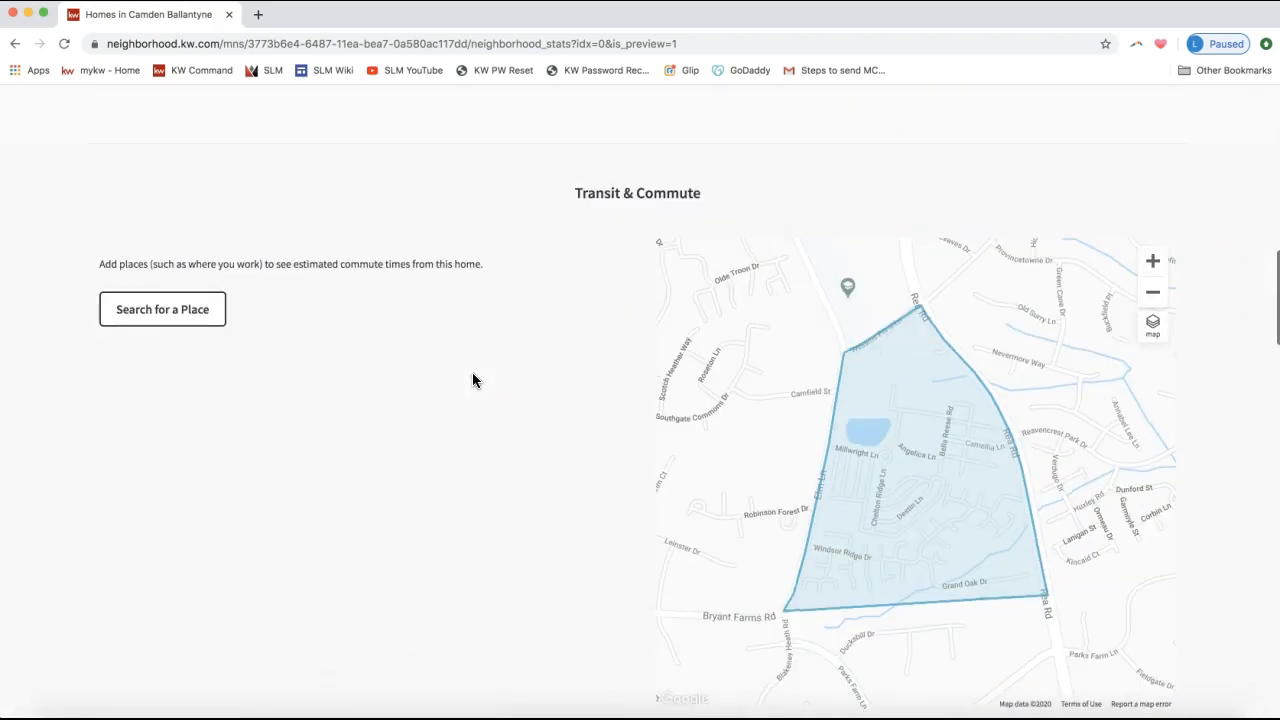
pyautogui.tripleClick(606, 194)
pyautogui.scroll(-2, 384, 513)
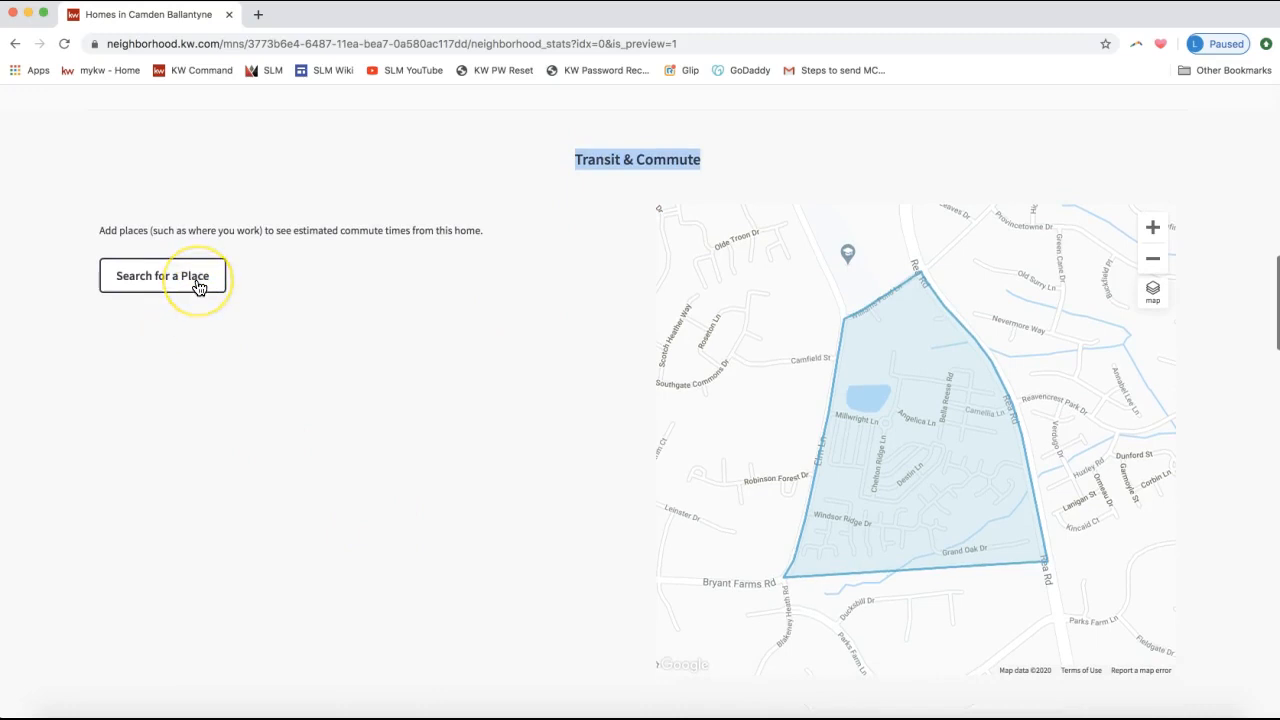
# Add Bank of America Stadium as a commute location by searching 'Bank of americ'.
pyautogui.click(156, 286)
pyautogui.click(157, 285)
pyautogui.click(594, 274)
pyautogui.write('Bank of americ')
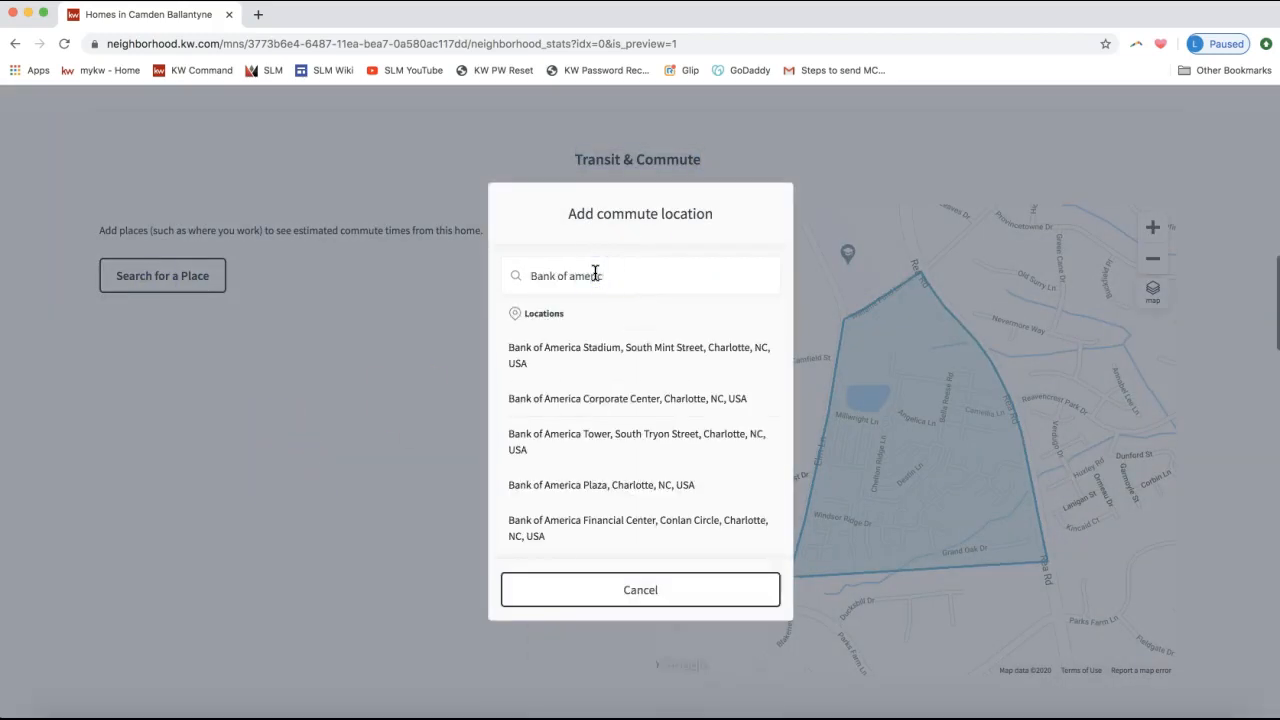
pyautogui.click(634, 357)
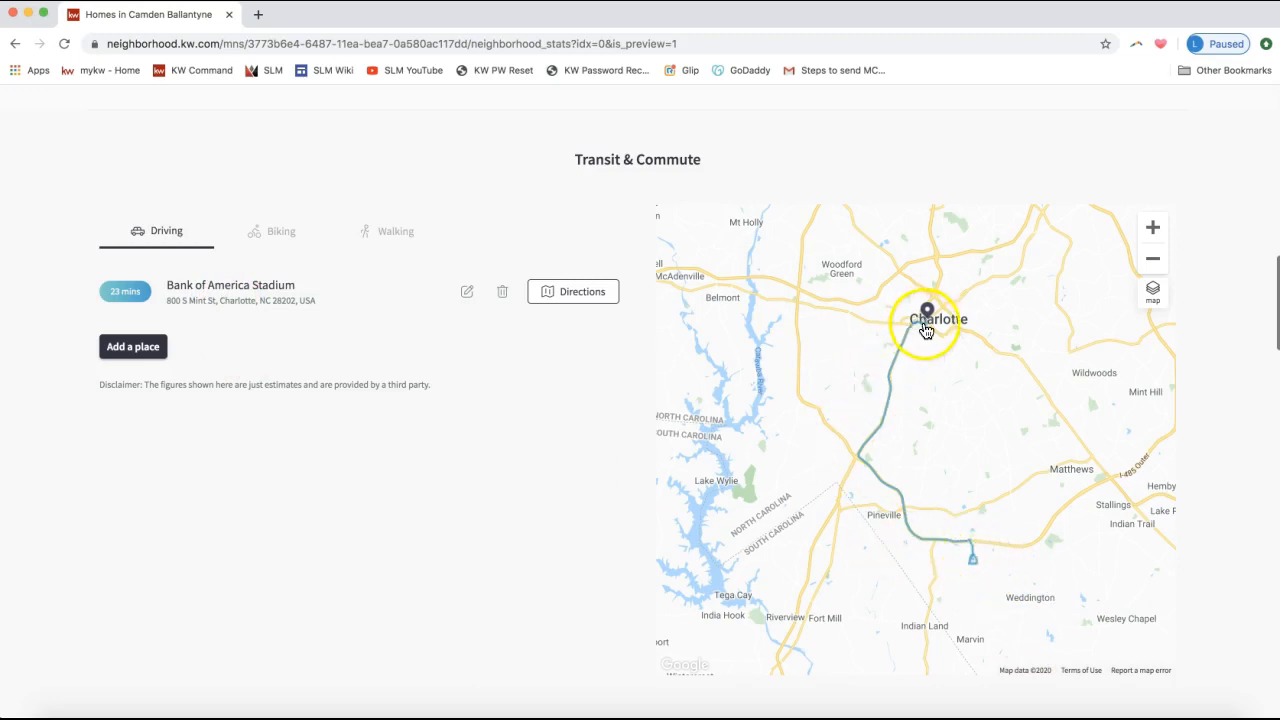
# Review the 23-minute drive result and highlight the Transit & Commute heading.
pyautogui.scroll(-1, 371, 409)
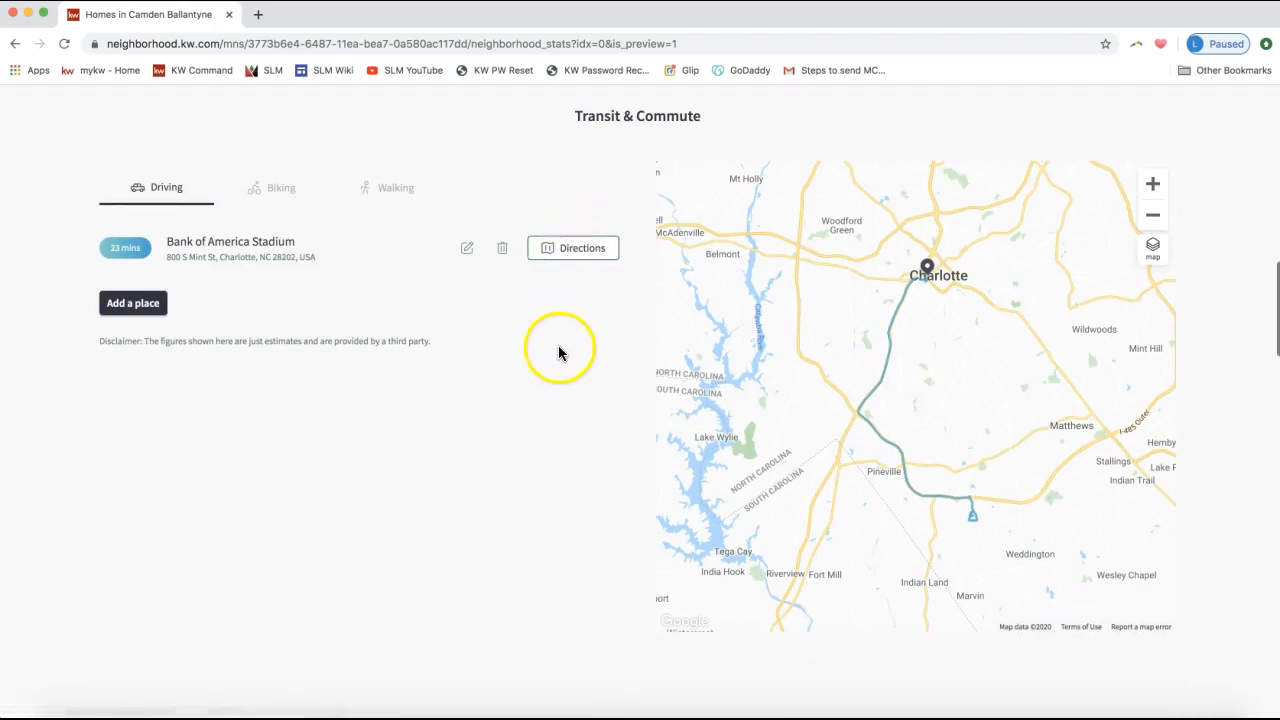
pyautogui.scroll(-1, 575, 284)
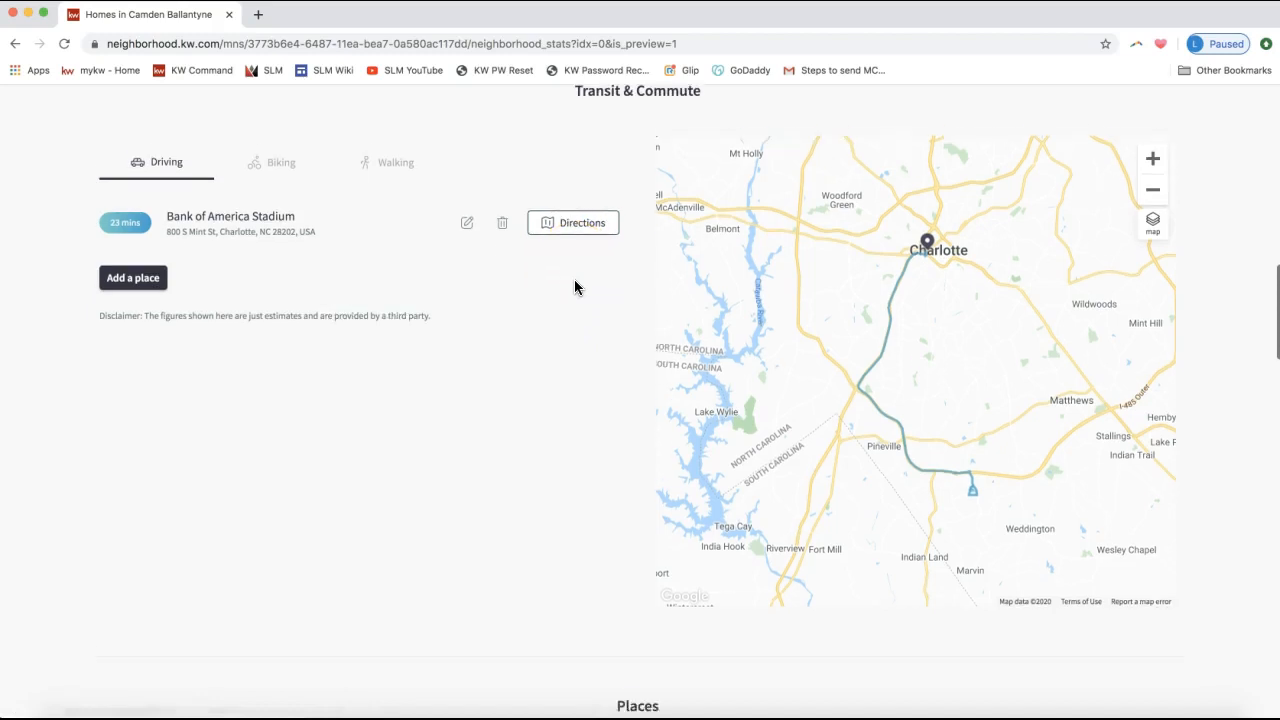
pyautogui.scroll(1, 574, 287)
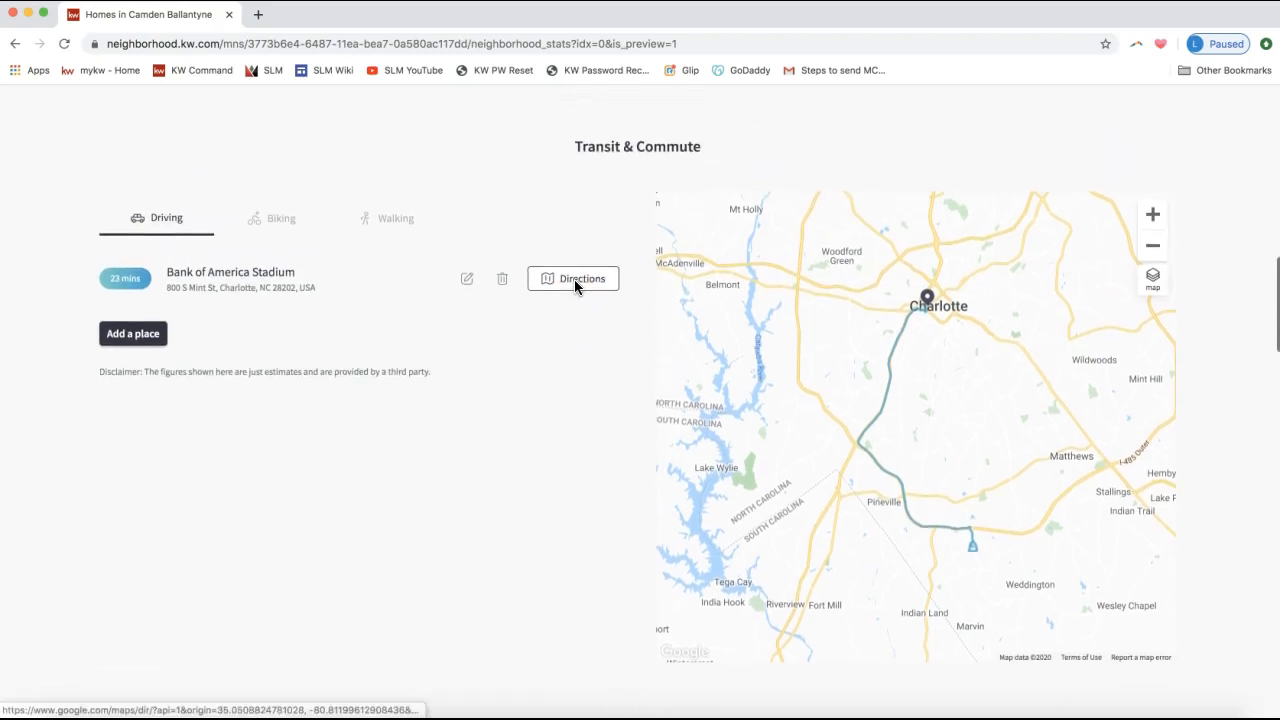
pyautogui.tripleClick(638, 146)
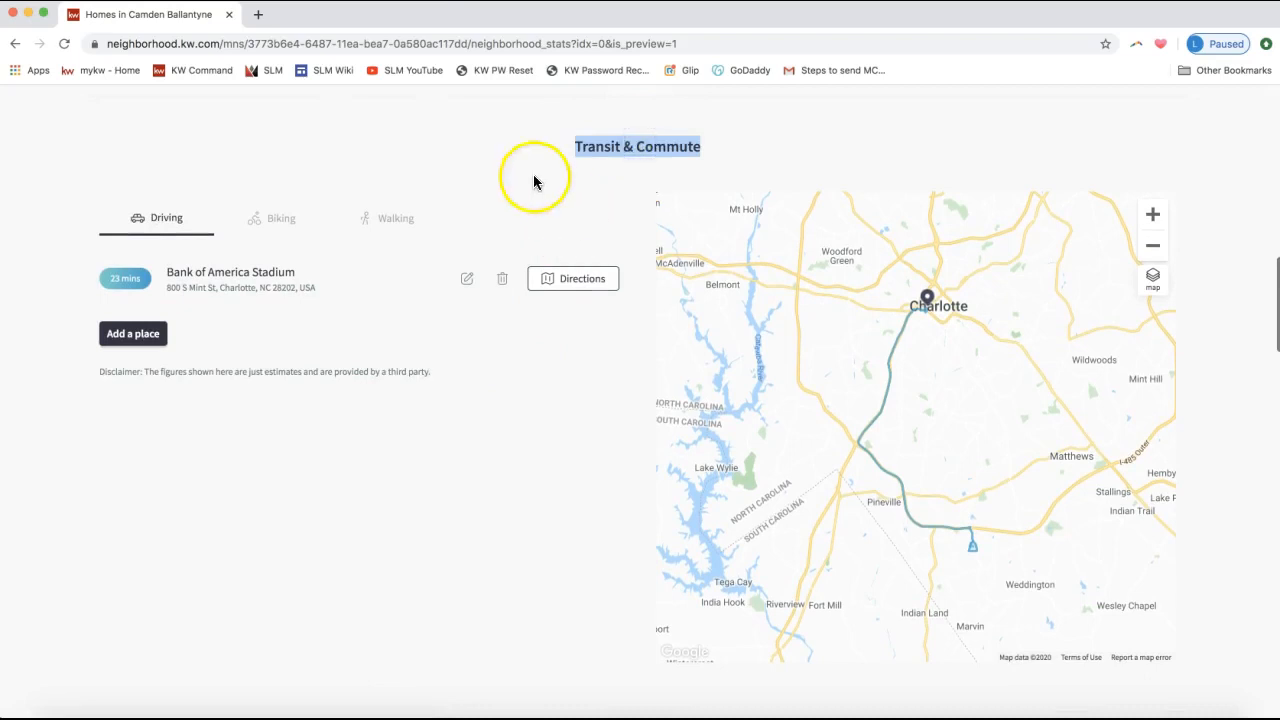
pyautogui.scroll(-5, 467, 597)
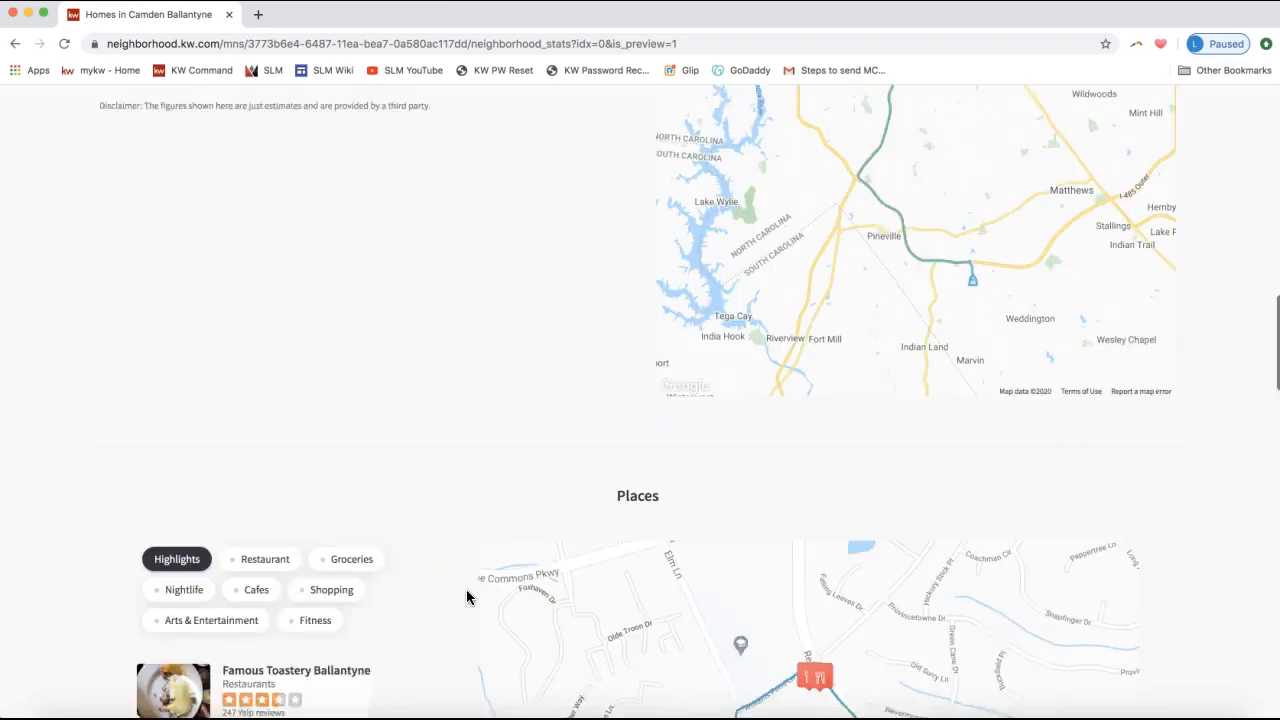
# Show and then close Famous Toastery Ballantyne's details on the map.
pyautogui.scroll(-5, 467, 597)
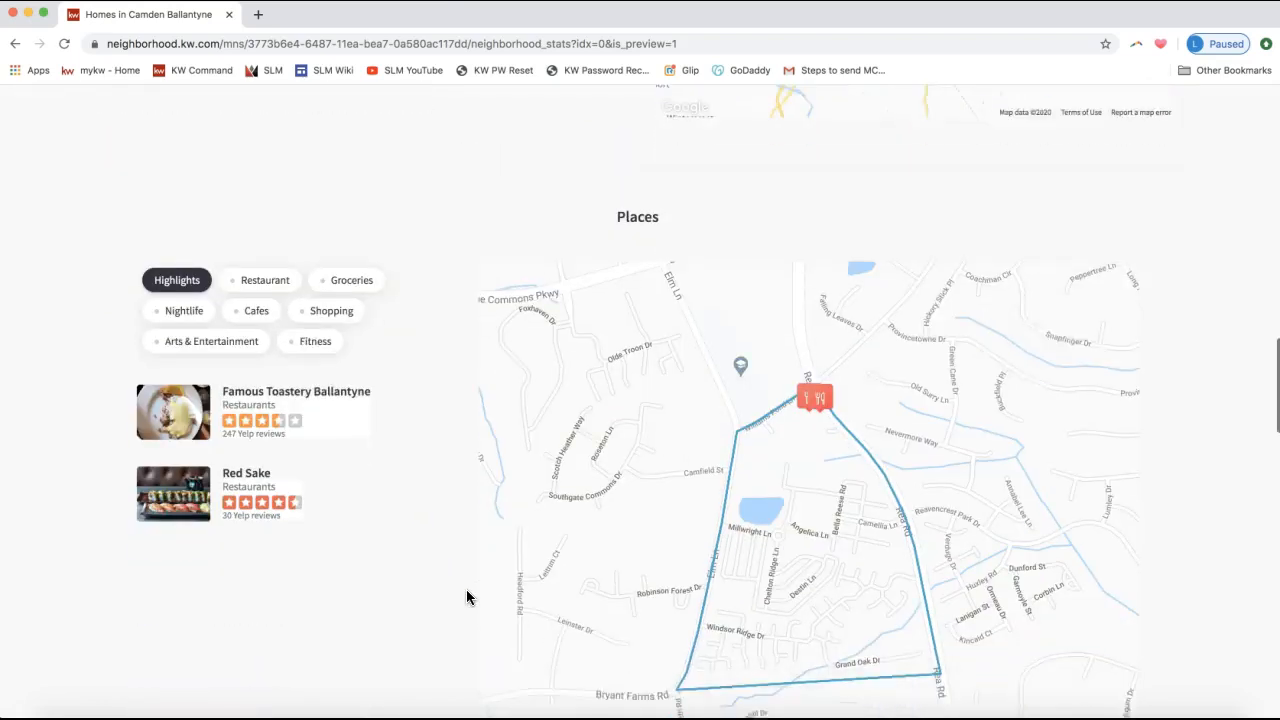
pyautogui.click(337, 357)
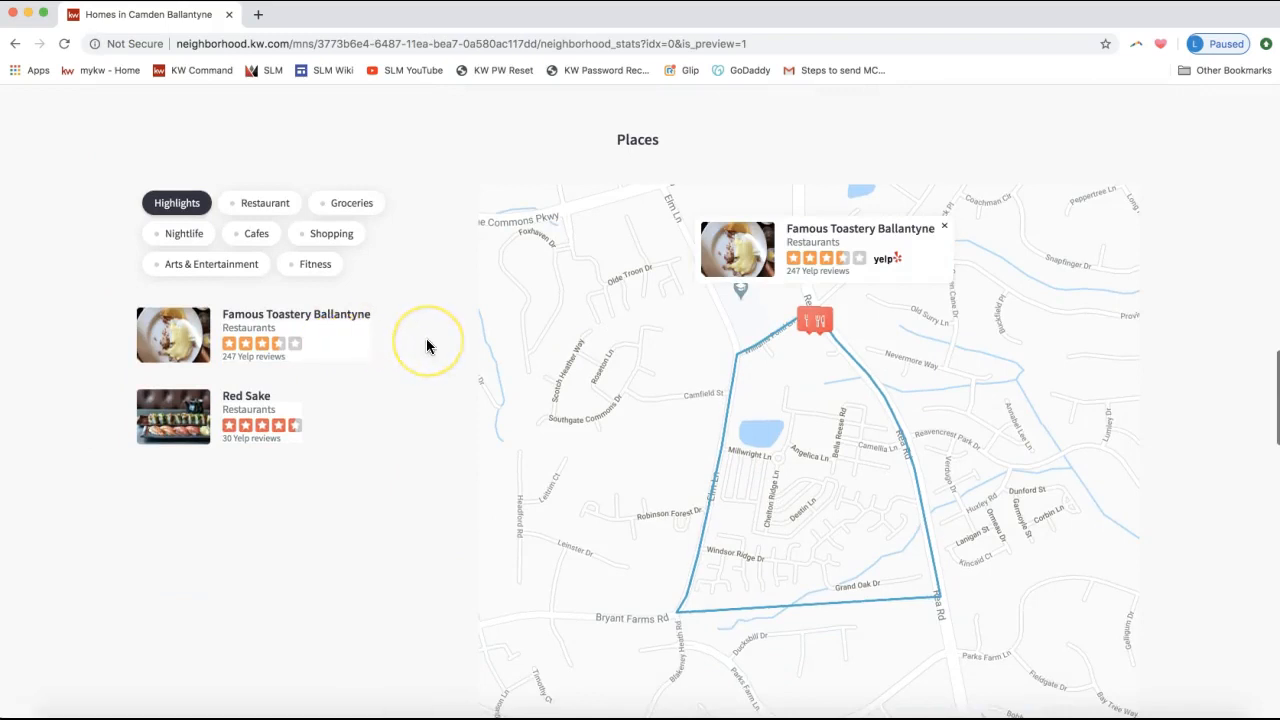
pyautogui.click(314, 380)
pyautogui.scroll(-2, 297, 397)
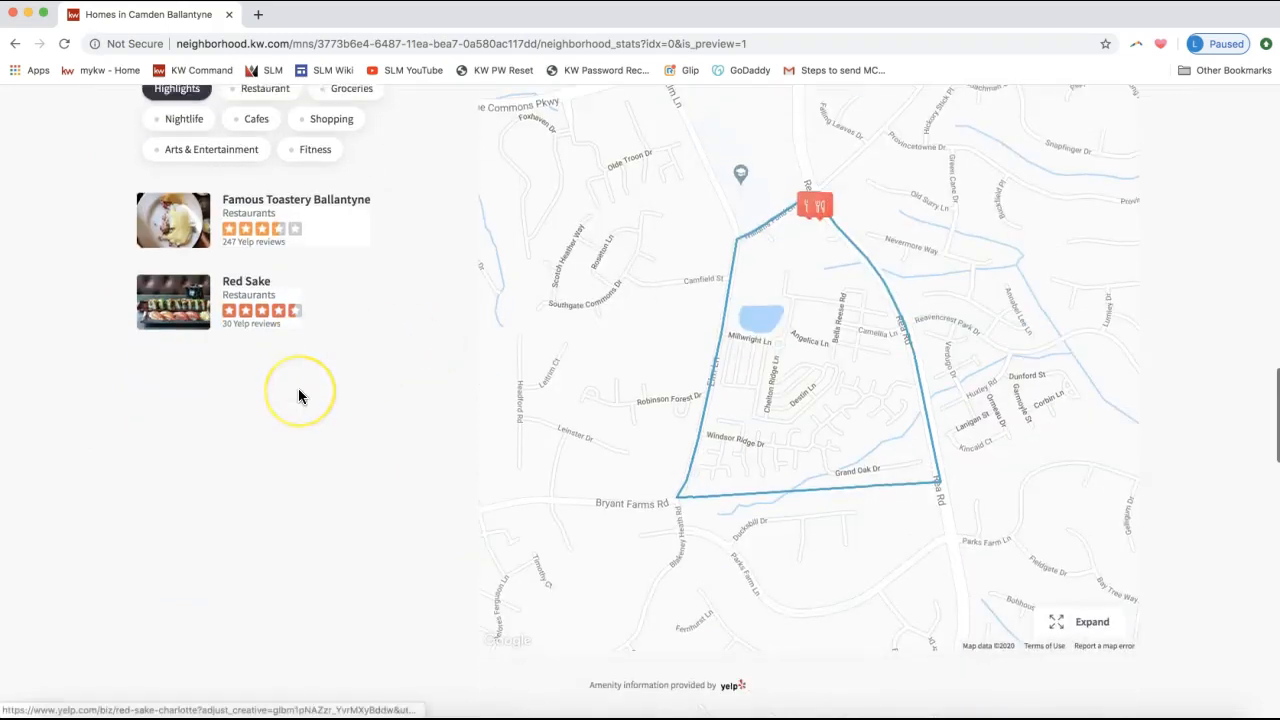
pyautogui.click(727, 654)
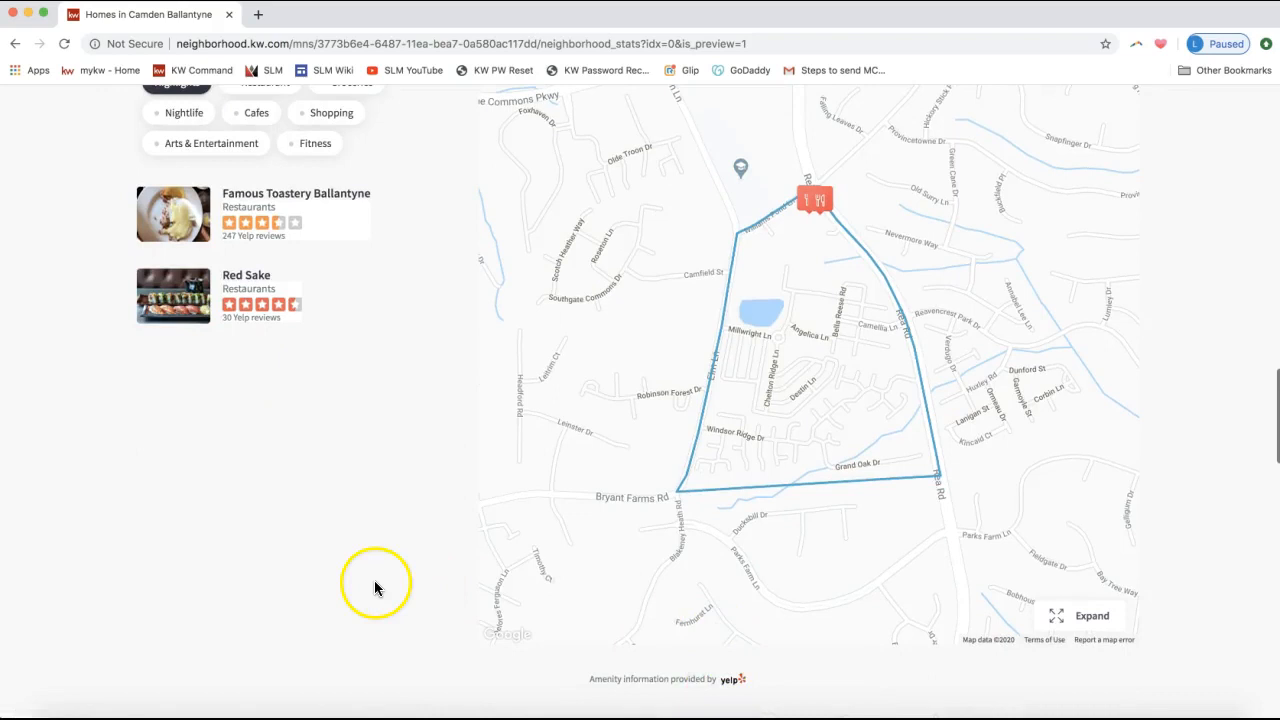
pyautogui.scroll(2, 371, 586)
# Browse nearby Groceries, Fitness, Arts & Entertainment and Cafes places, ending on Groceries.
pyautogui.moveTo(252, 340)
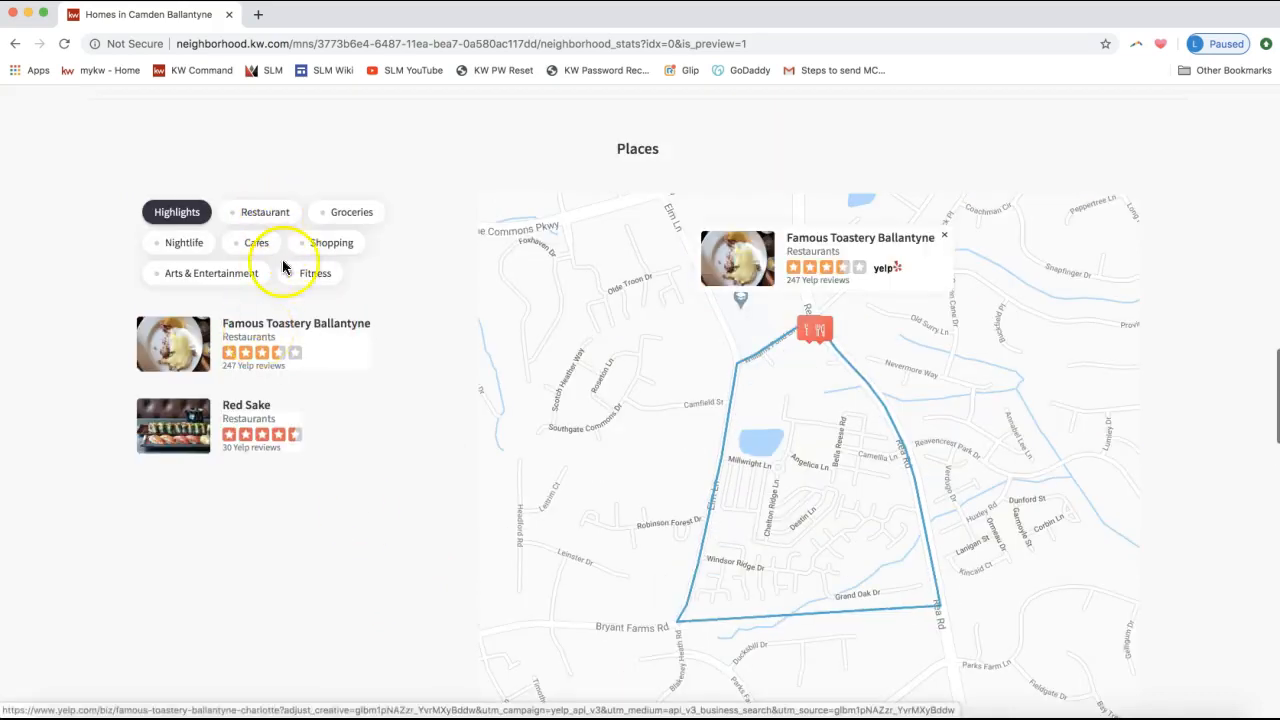
pyautogui.click(341, 222)
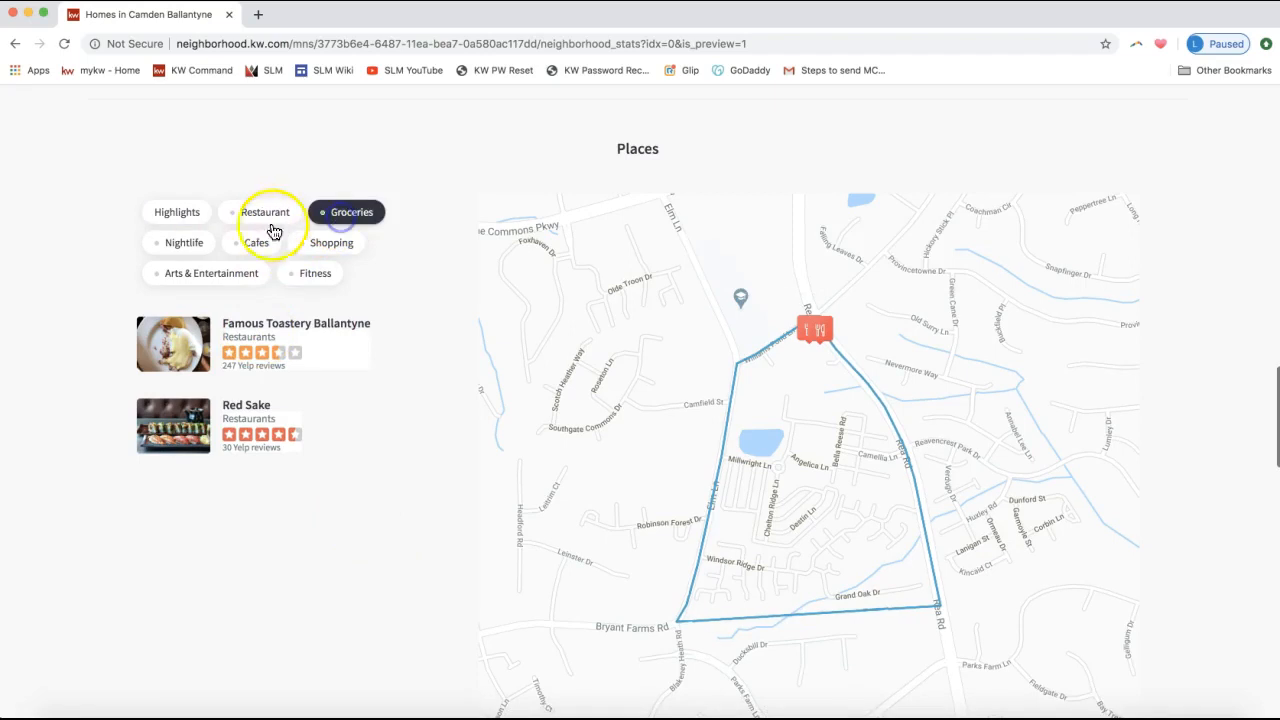
pyautogui.click(298, 282)
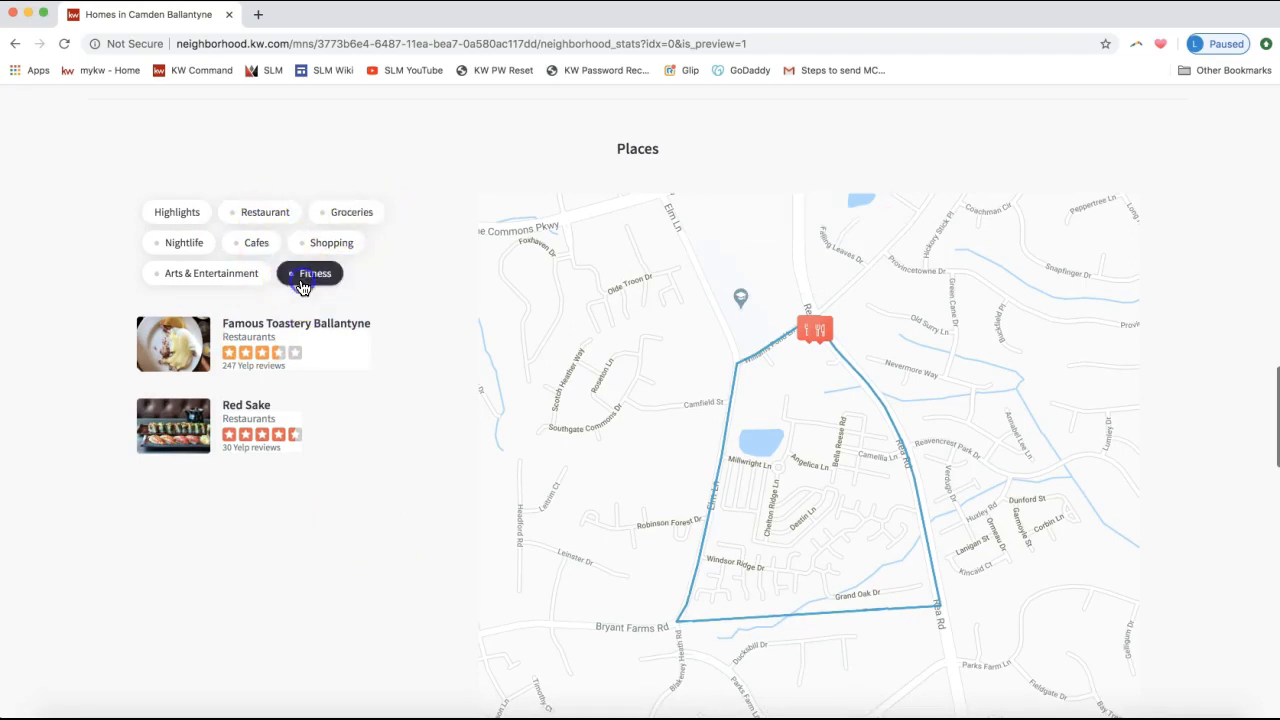
pyautogui.click(219, 280)
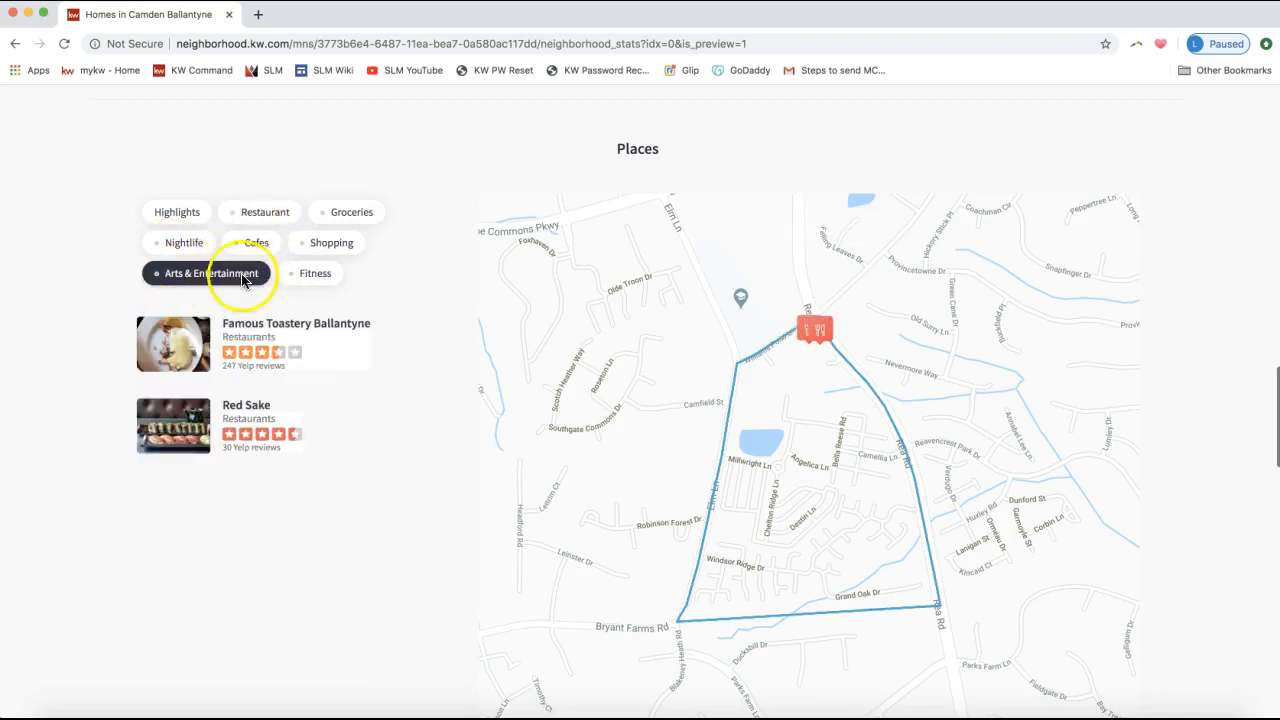
pyautogui.click(264, 249)
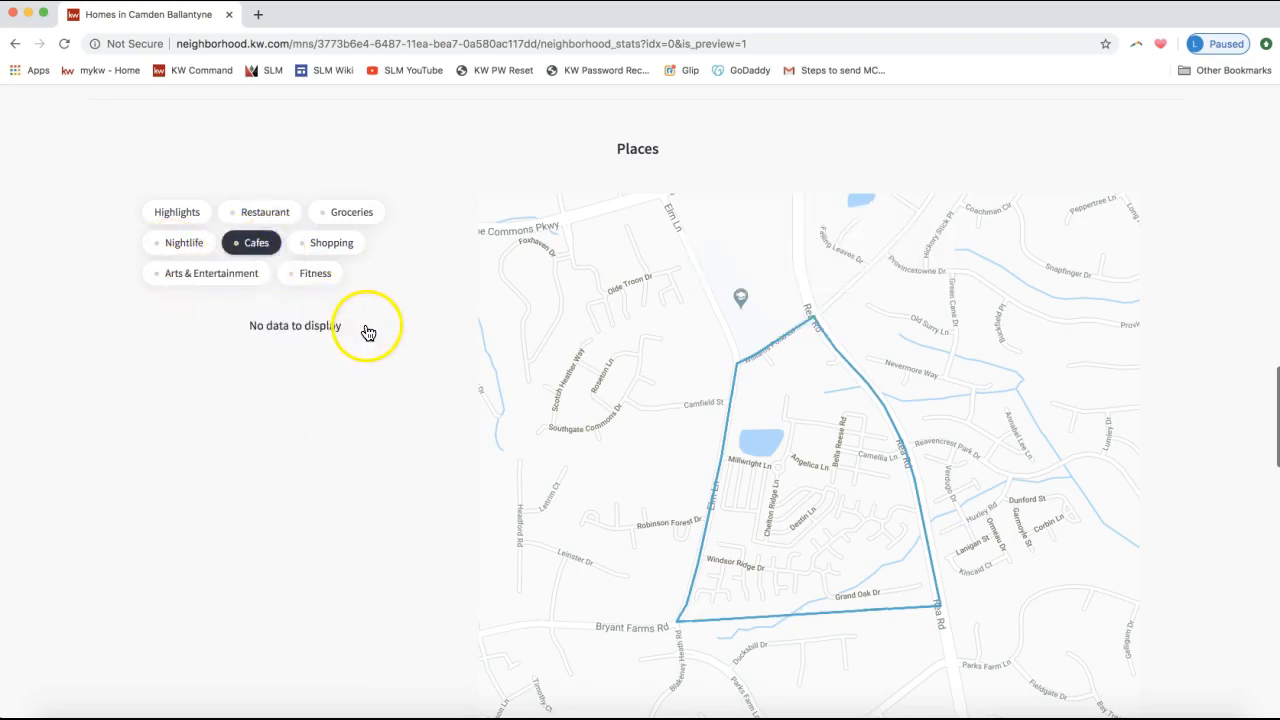
pyautogui.click(350, 210)
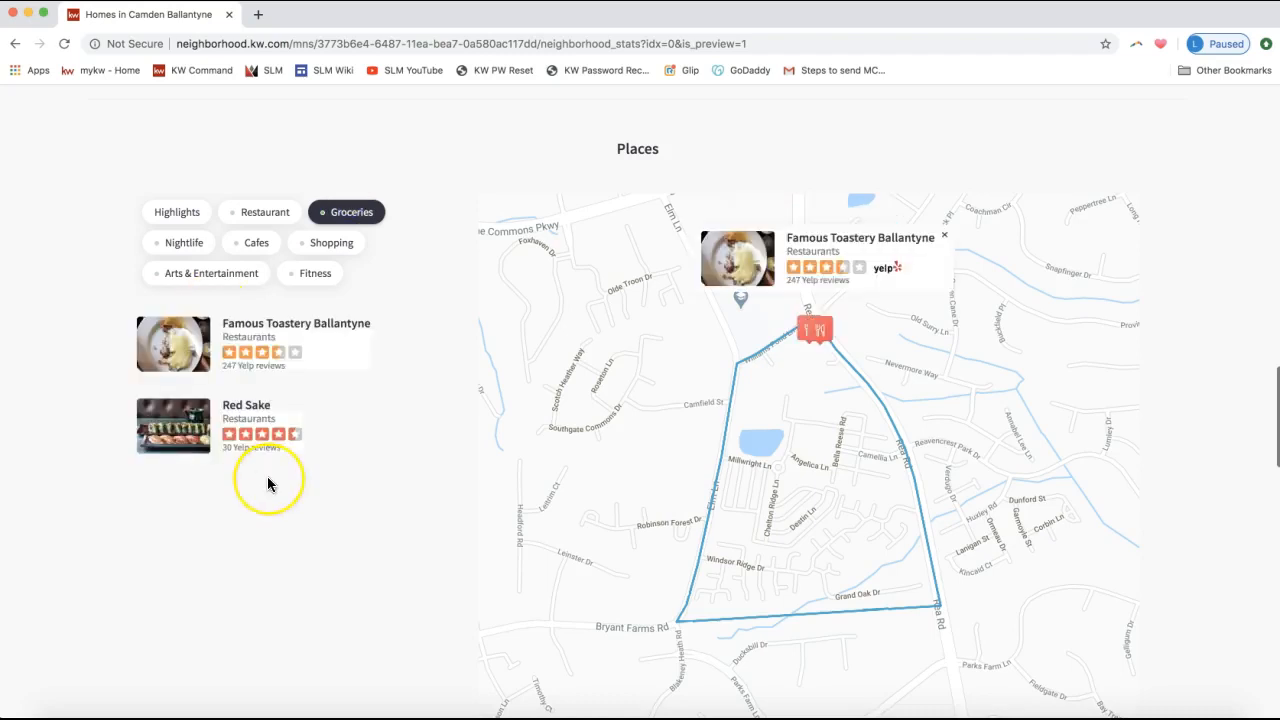
# Scroll down to the home listing and lead form, back up, and move the snapshot window aside.
pyautogui.scroll(-5, 268, 484)
pyautogui.scroll(-6, 267, 484)
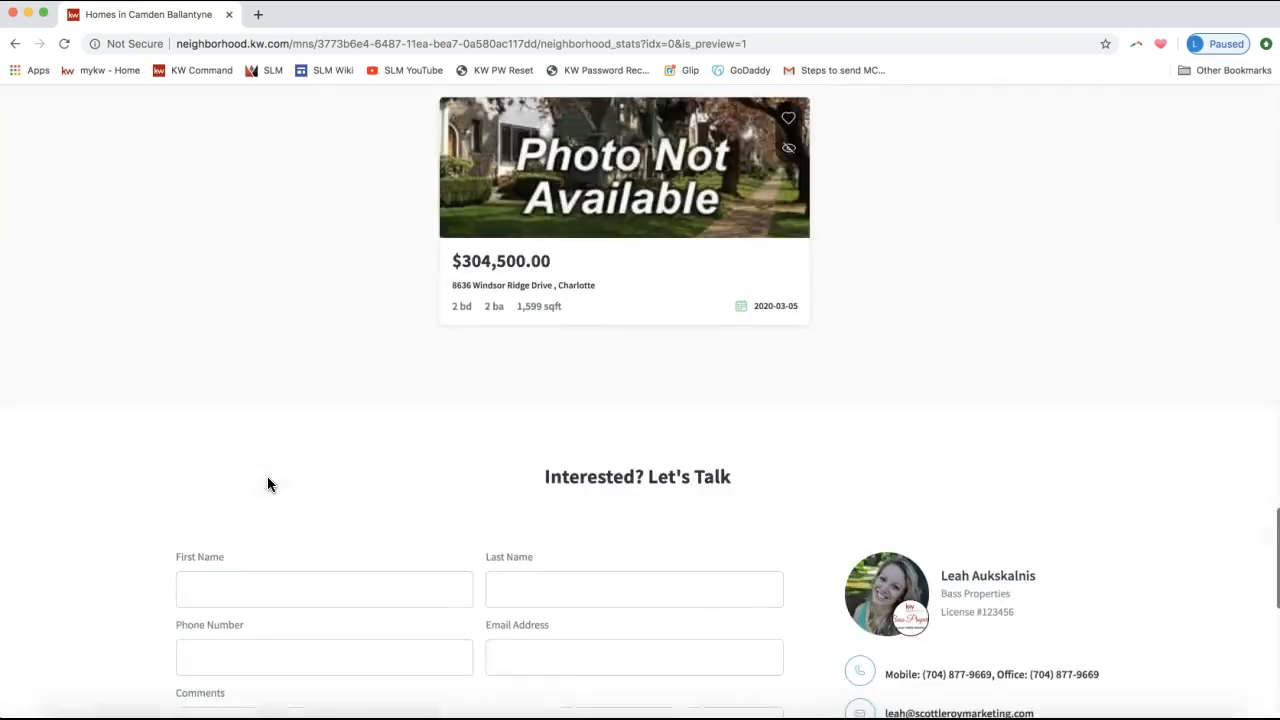
pyautogui.scroll(-3, 267, 476)
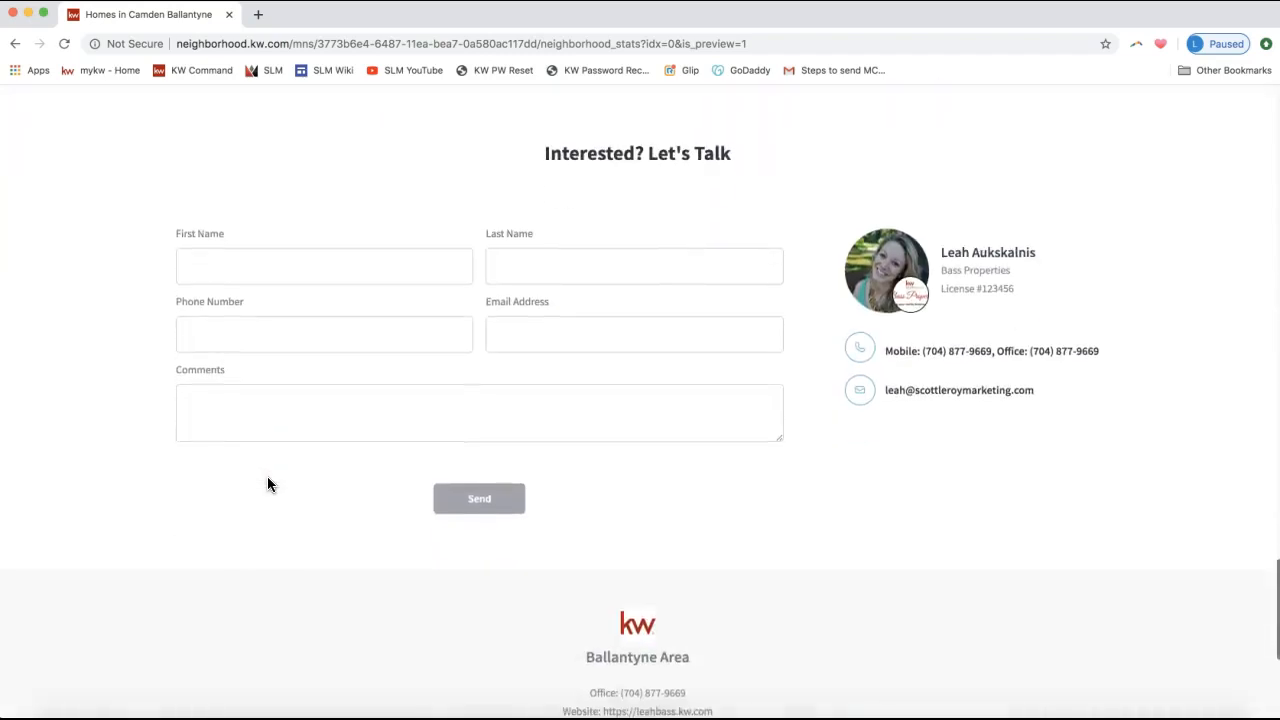
pyautogui.scroll(-3, 452, 242)
pyautogui.scroll(7, 452, 242)
pyautogui.scroll(15, 452, 242)
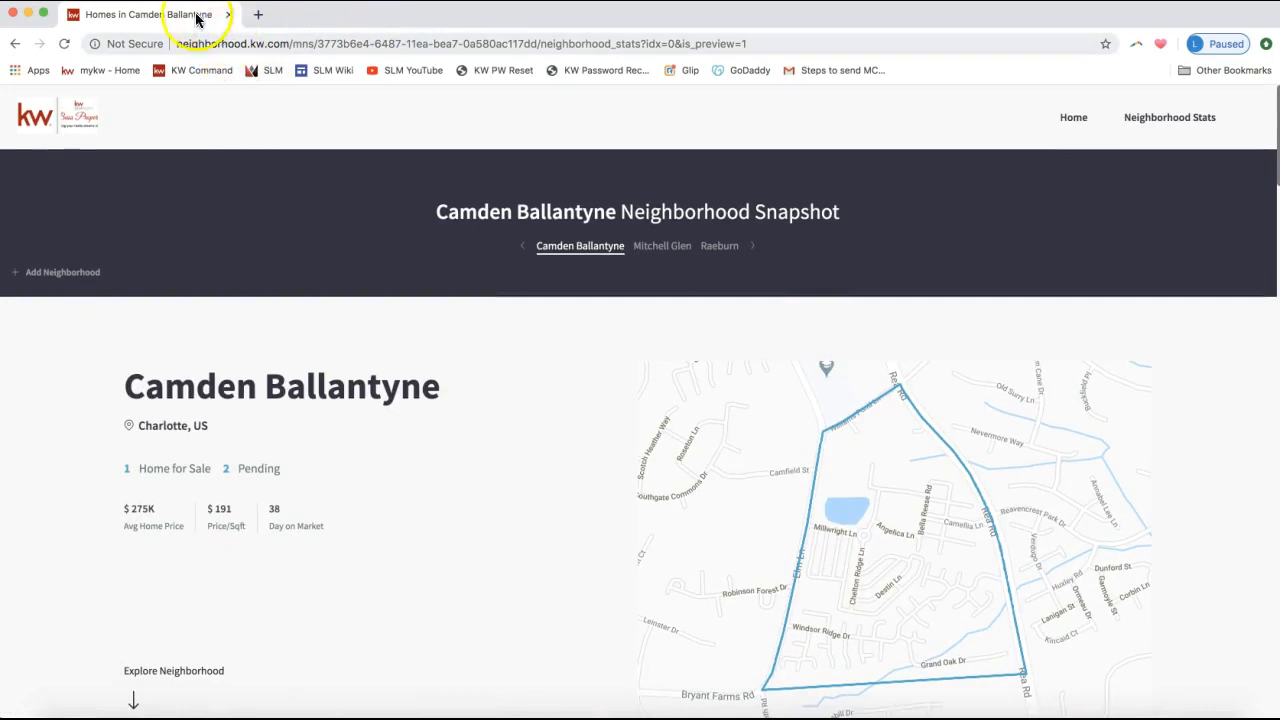
pyautogui.moveTo(187, 22); pyautogui.dragTo(349, 80)
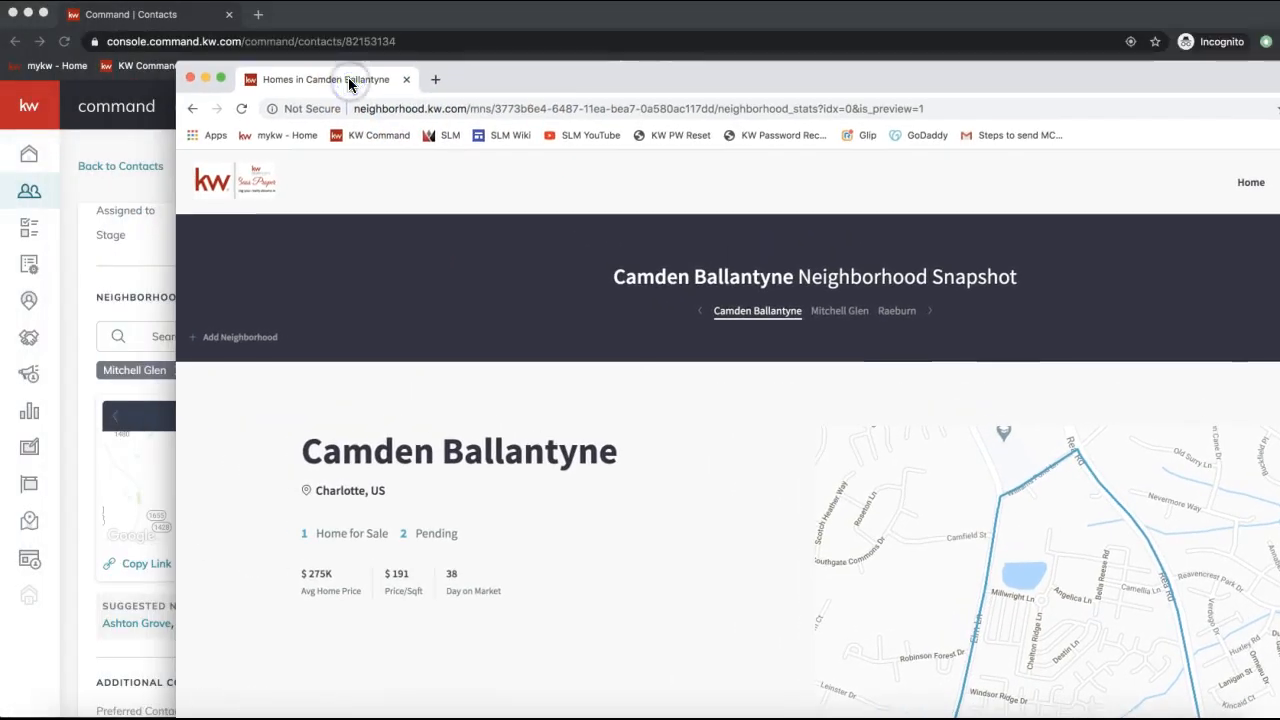
# Bring the contact's KW Command page forward and copy the Mitchell Glen snapshot link.
pyautogui.click(1100, 8)
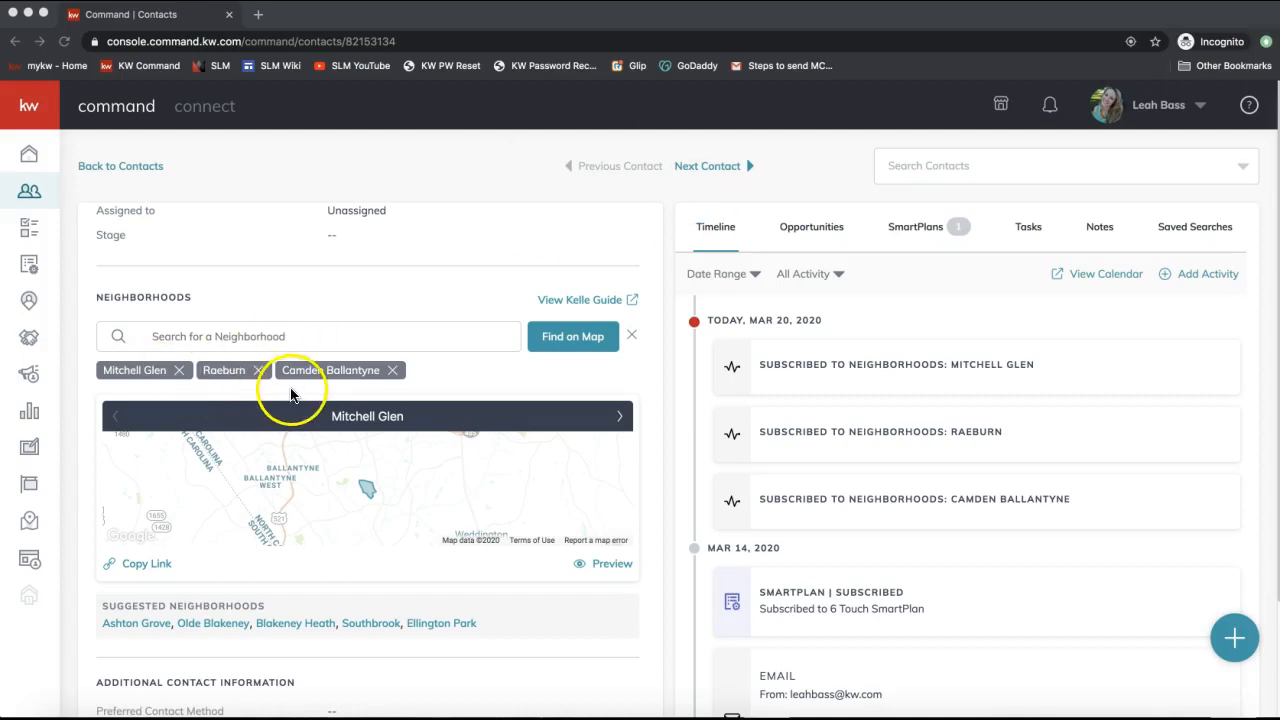
pyautogui.click(610, 566)
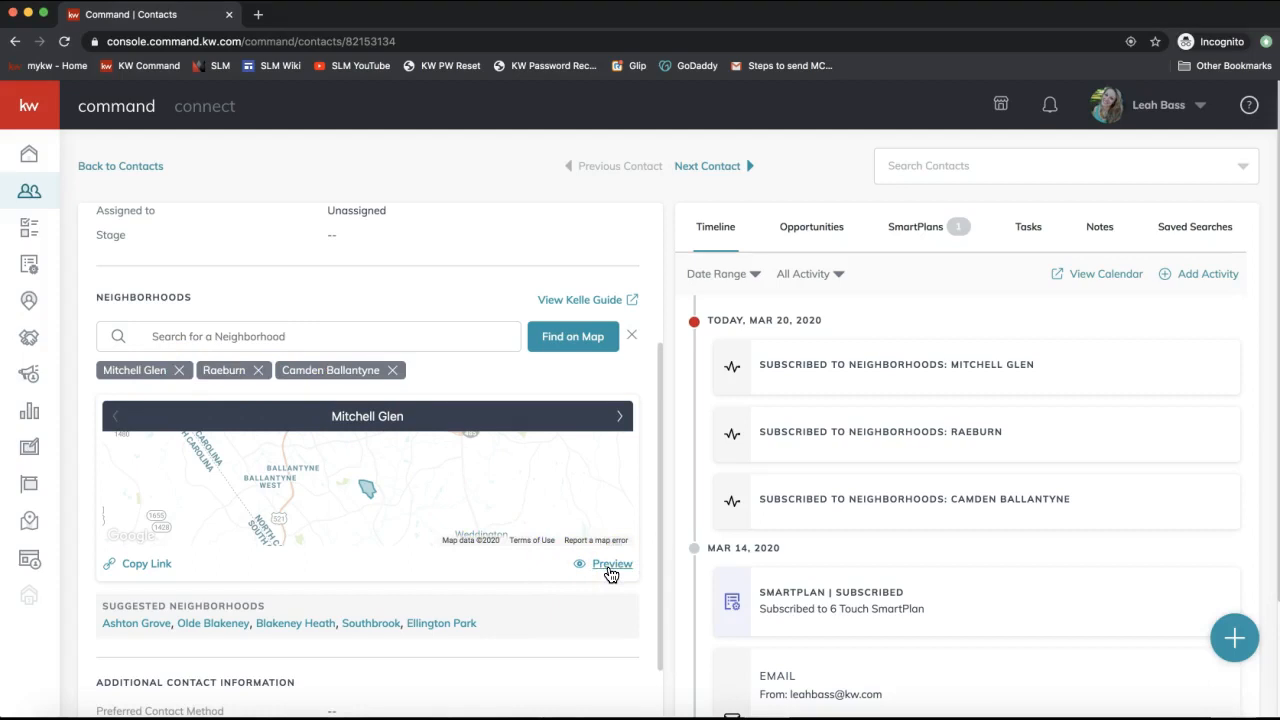
pyautogui.click(140, 574)
# Go to SmartPlans, collapse the sidebar labels to icons, and show the SmartPlans library.
pyautogui.click(30, 272)
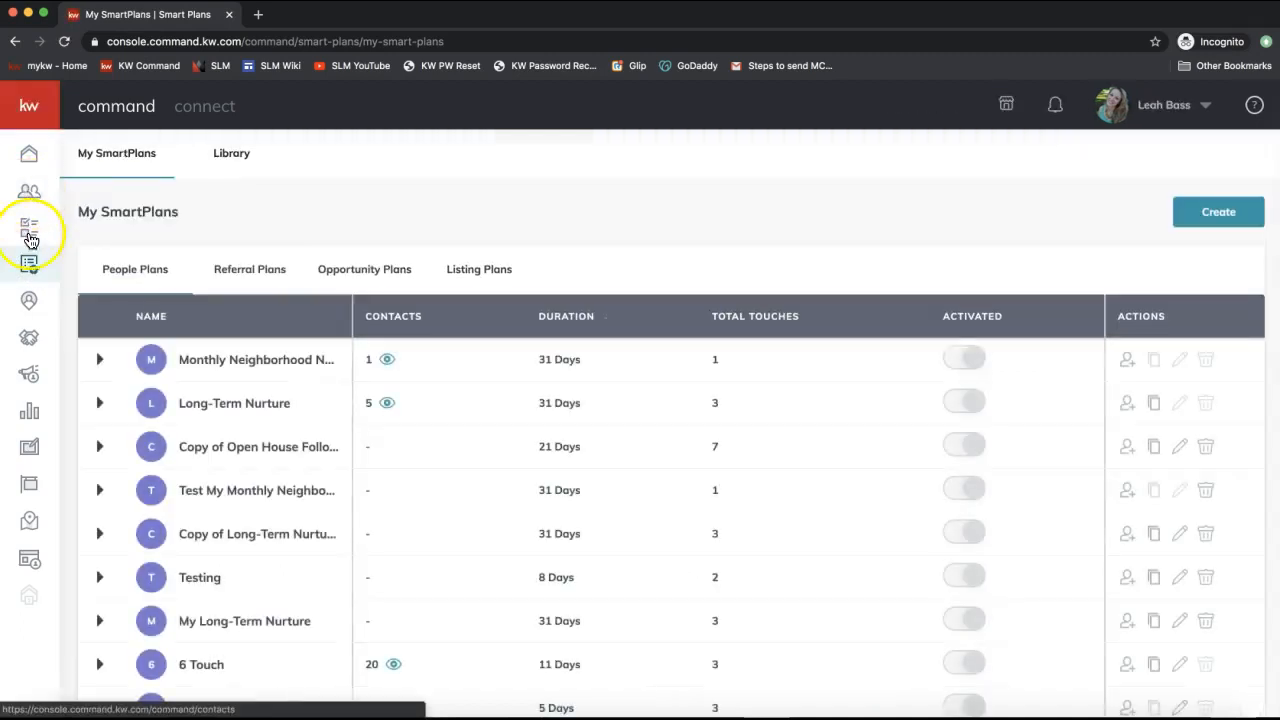
pyautogui.moveTo(30, 160)
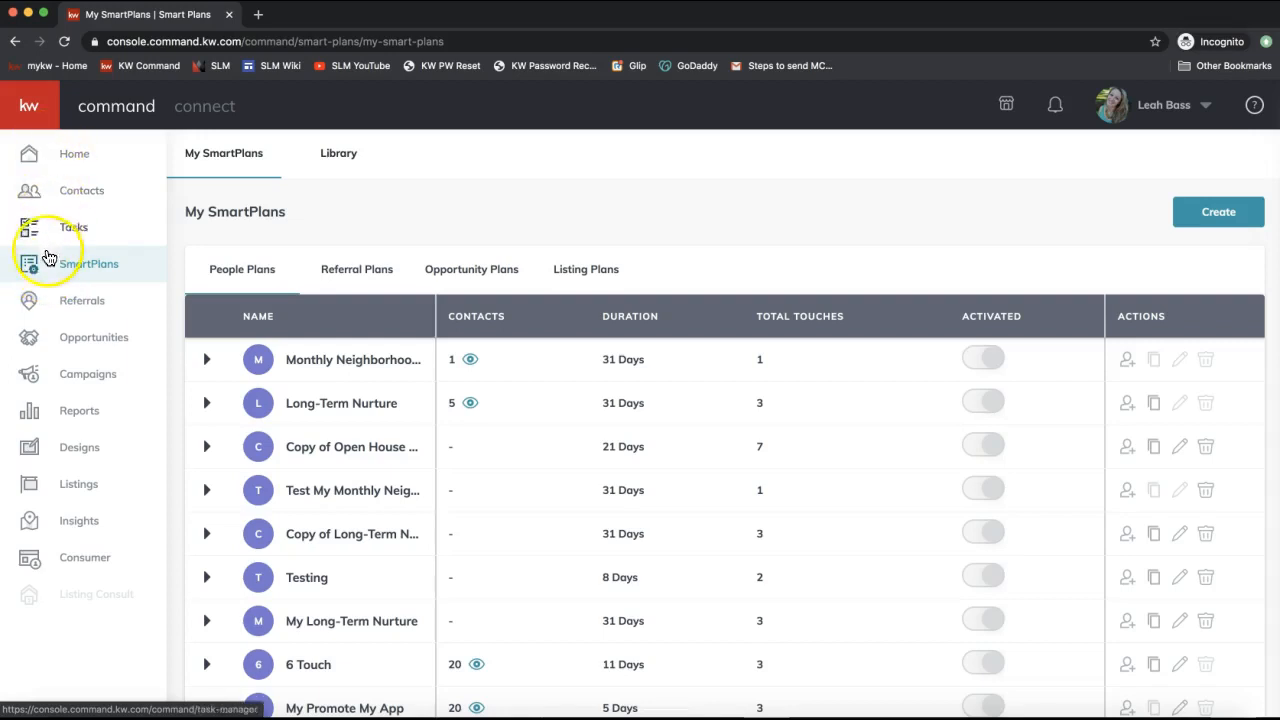
pyautogui.click(30, 106)
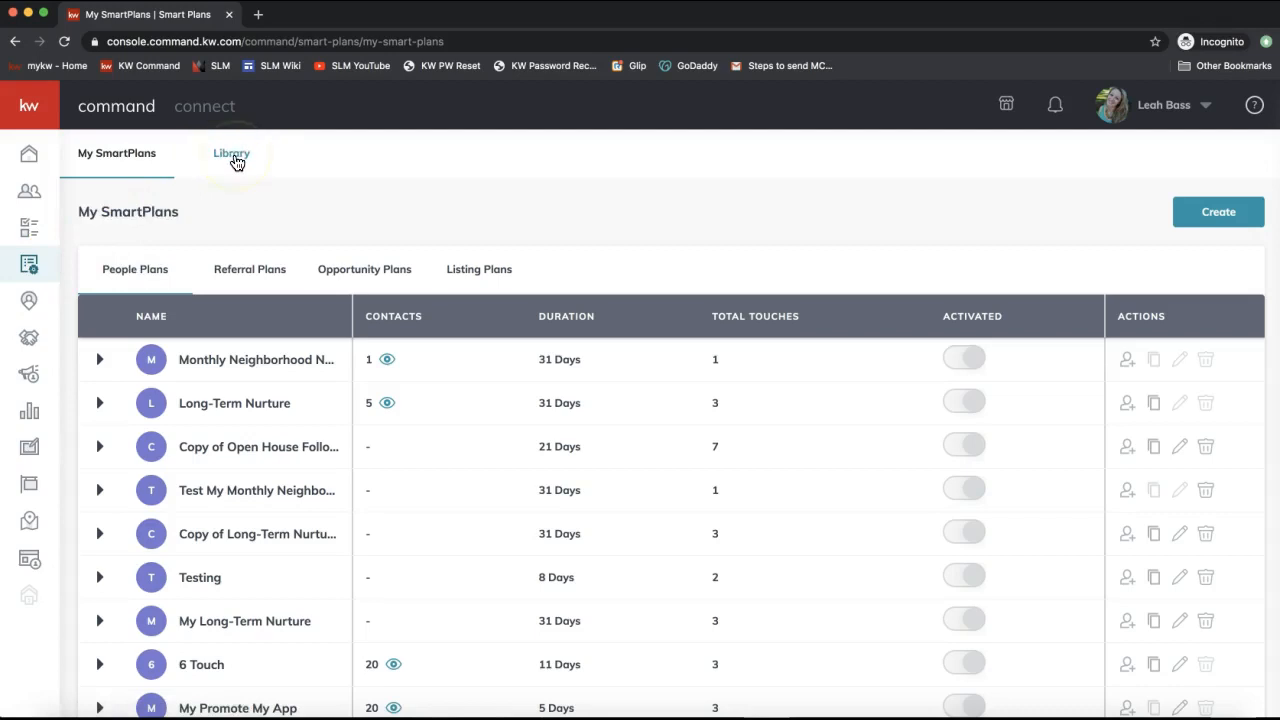
pyautogui.click(235, 158)
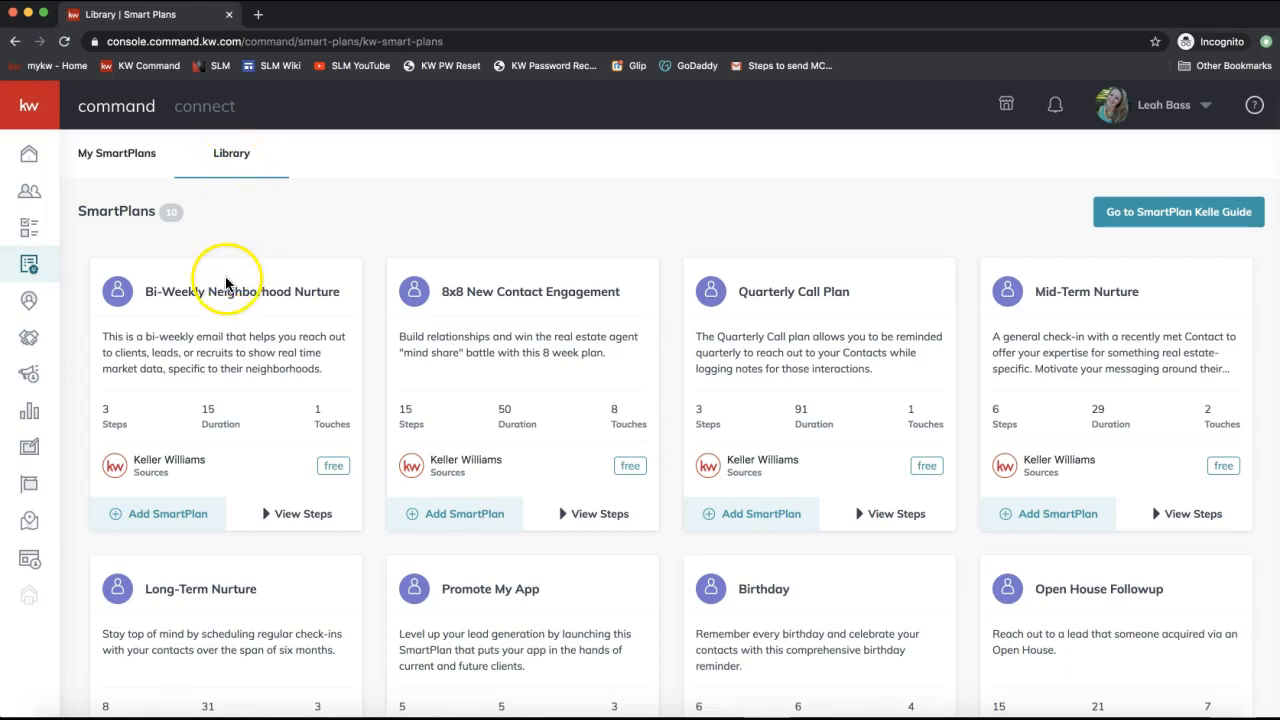
# Highlight the Bi-Weekly and Monthly Neighborhood Nurture plan cards in the library.
pyautogui.tripleClick(286, 297)
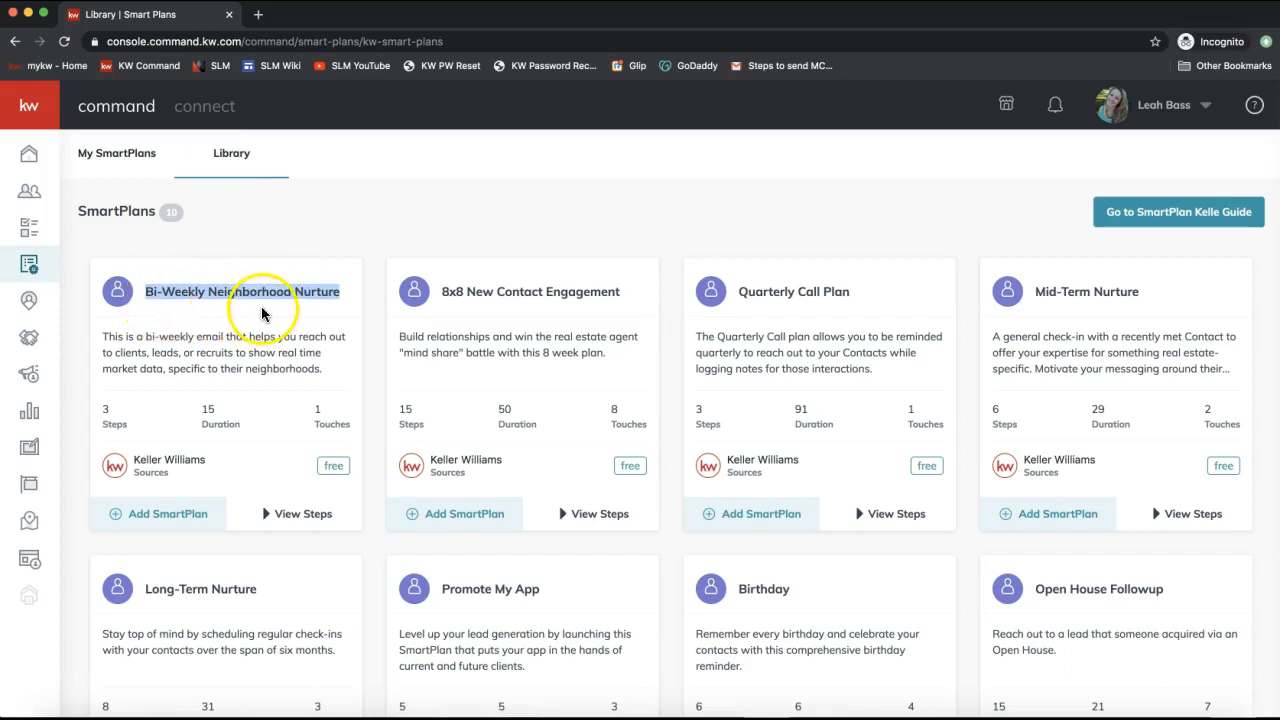
pyautogui.scroll(-5, 263, 314)
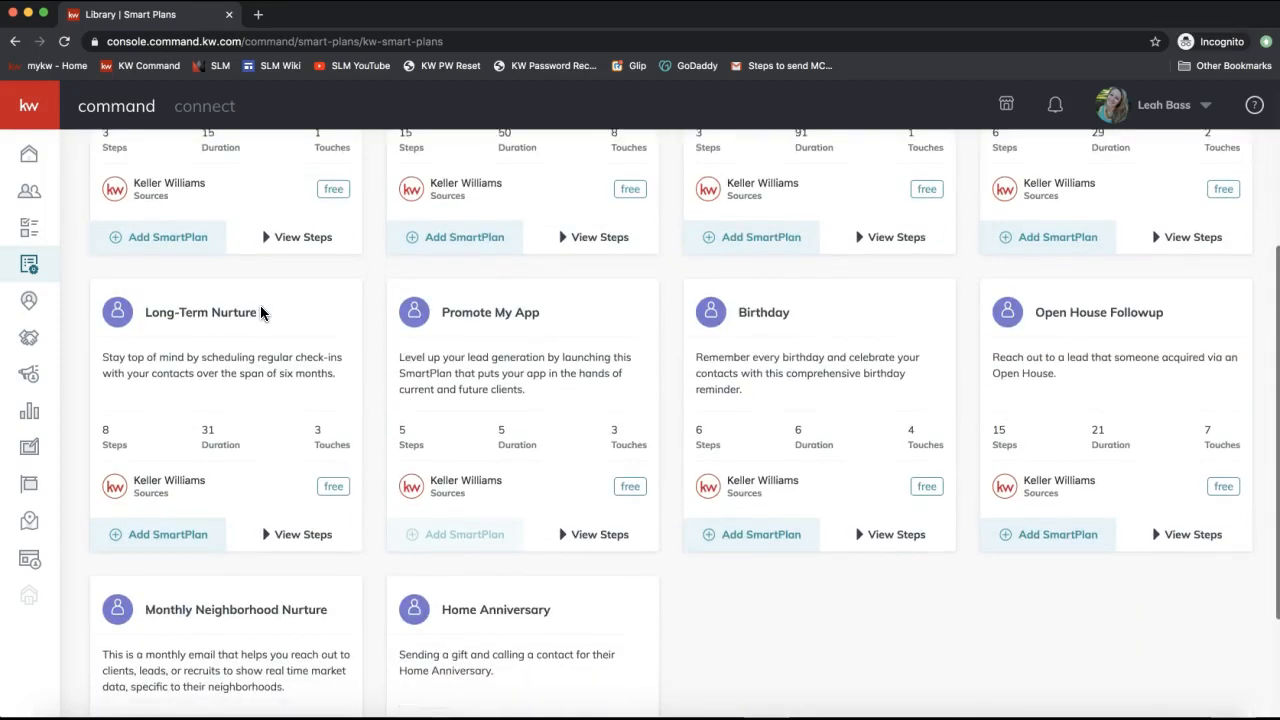
pyautogui.tripleClick(206, 585)
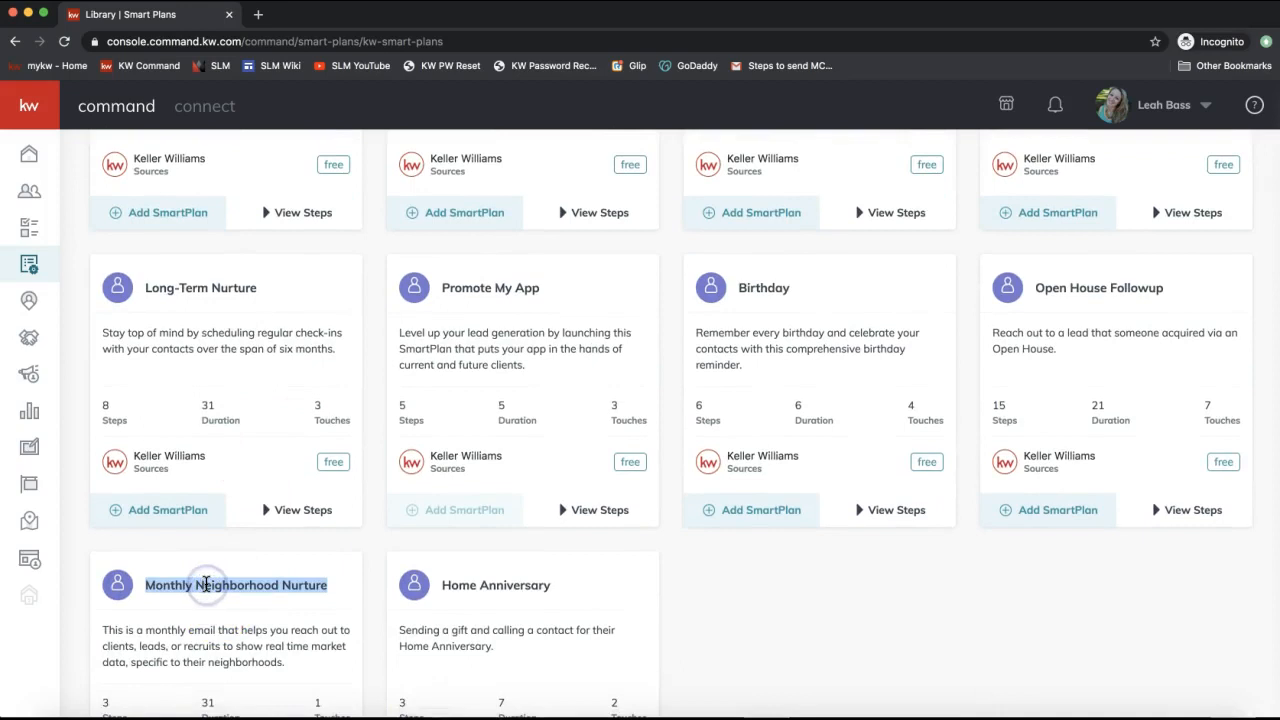
pyautogui.scroll(3, 206, 585)
pyautogui.scroll(3, 206, 585)
pyautogui.click(207, 293)
pyautogui.tripleClick(207, 293)
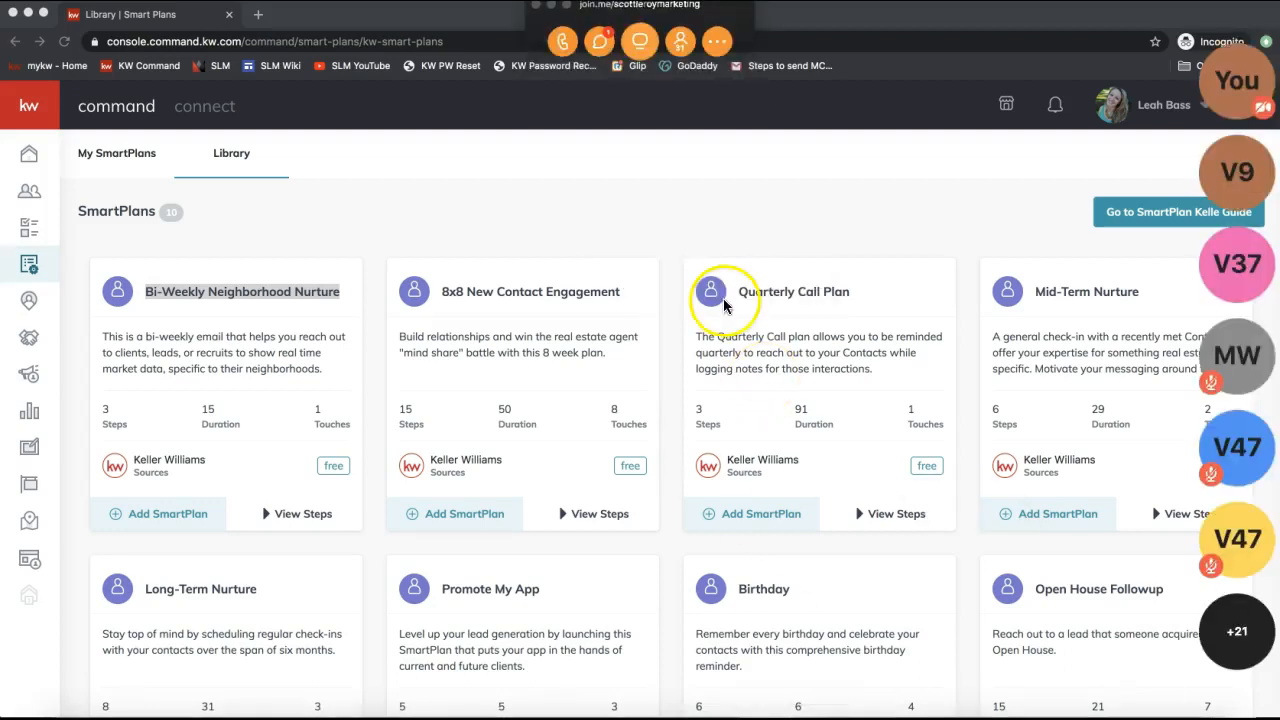
# Post the 'Smartplans class' video link to everyone in join.me chat, then close the chat.
pyautogui.click(602, 42)
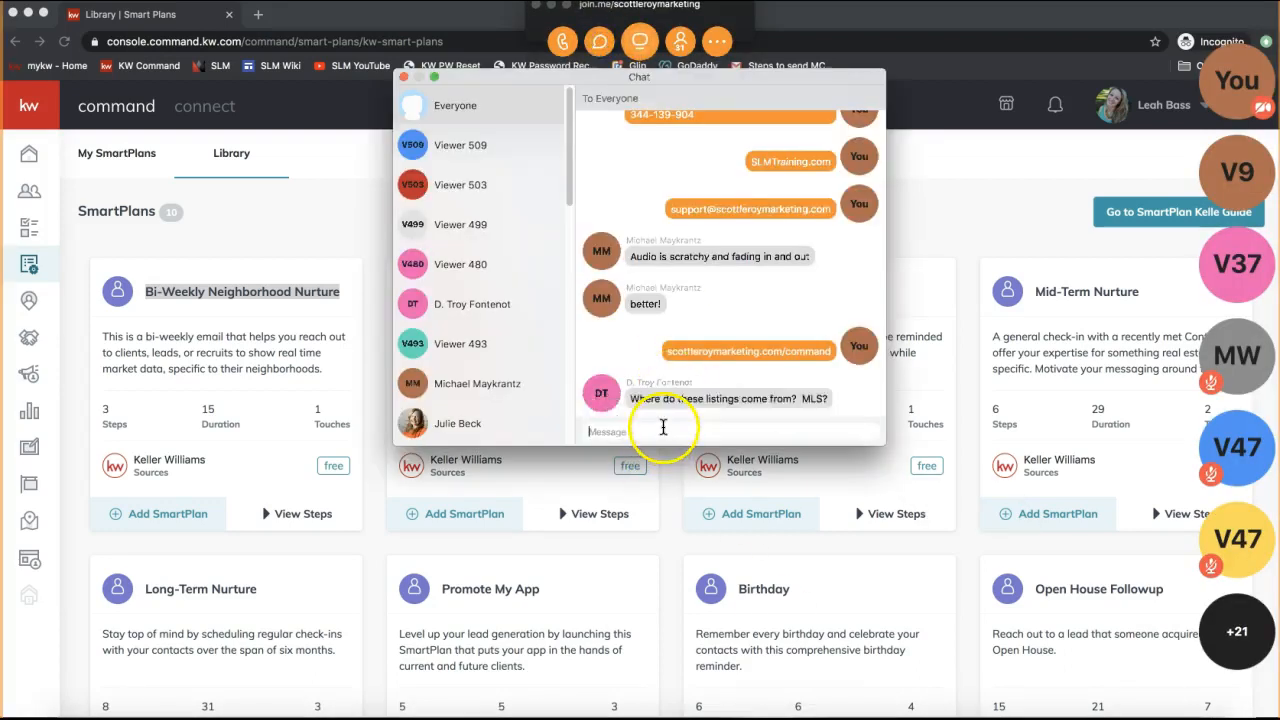
pyautogui.click(403, 77)
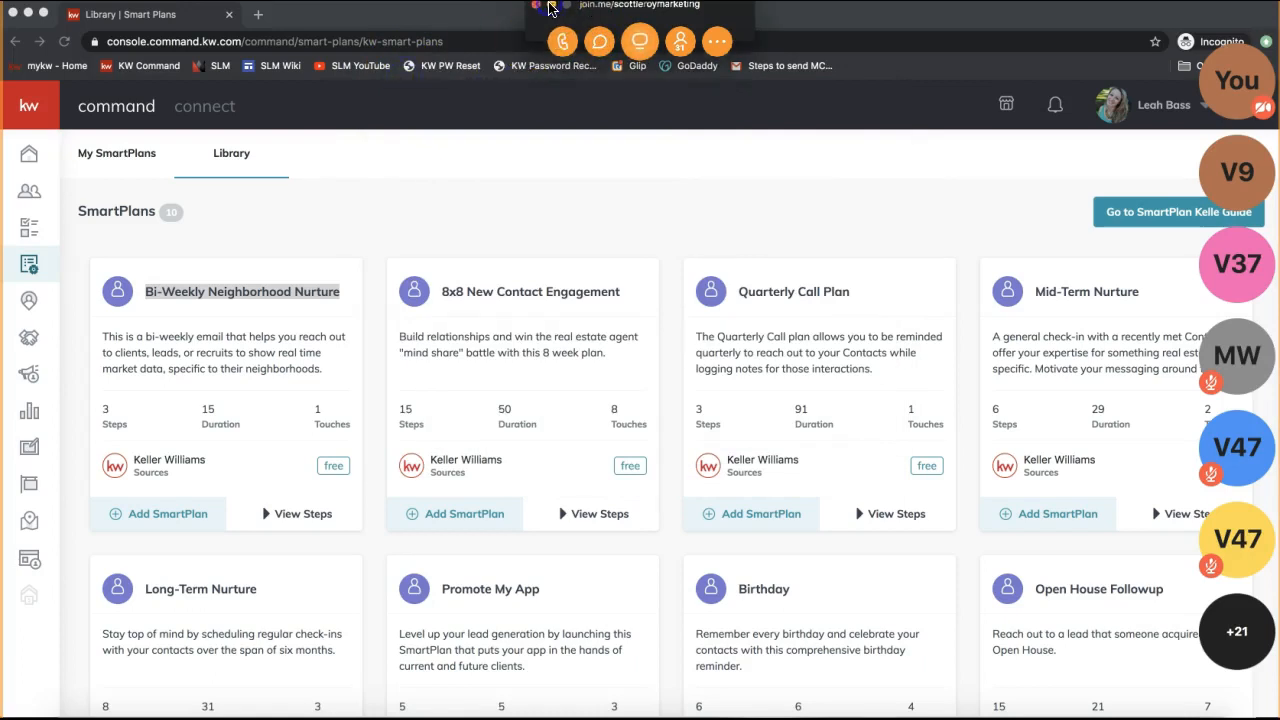
pyautogui.click(549, 8)
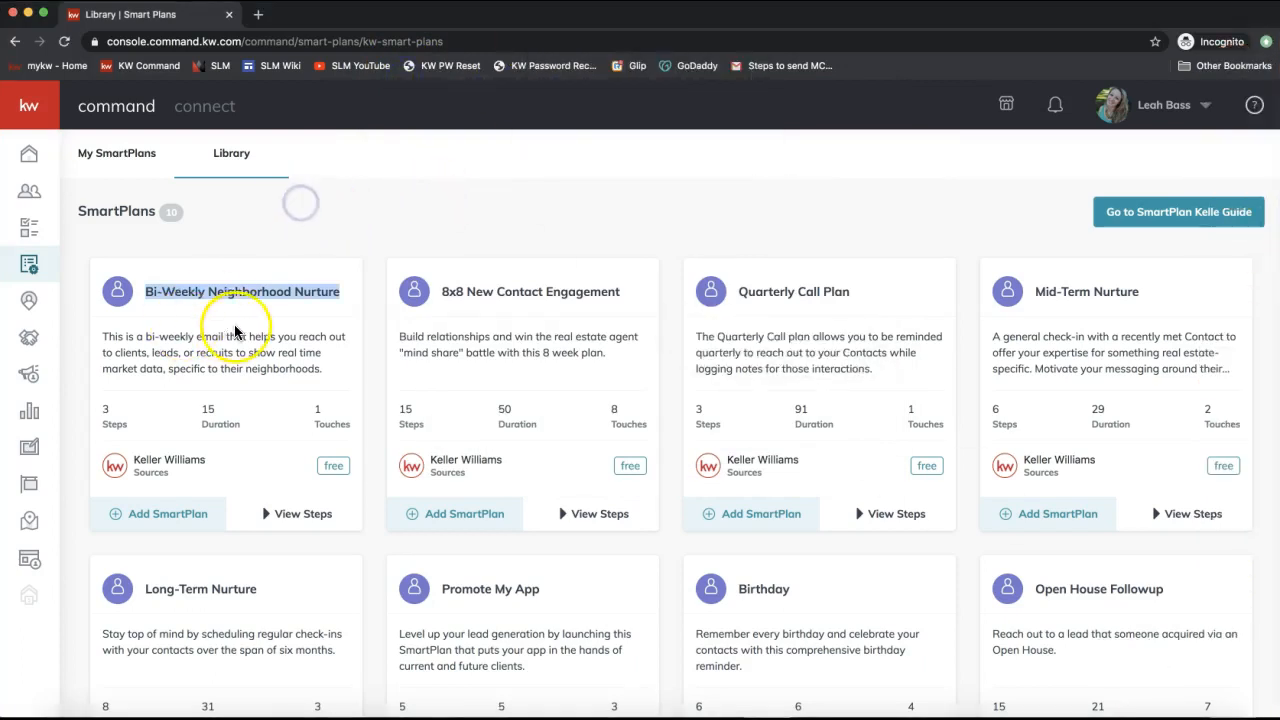
pyautogui.scroll(-1, 231, 333)
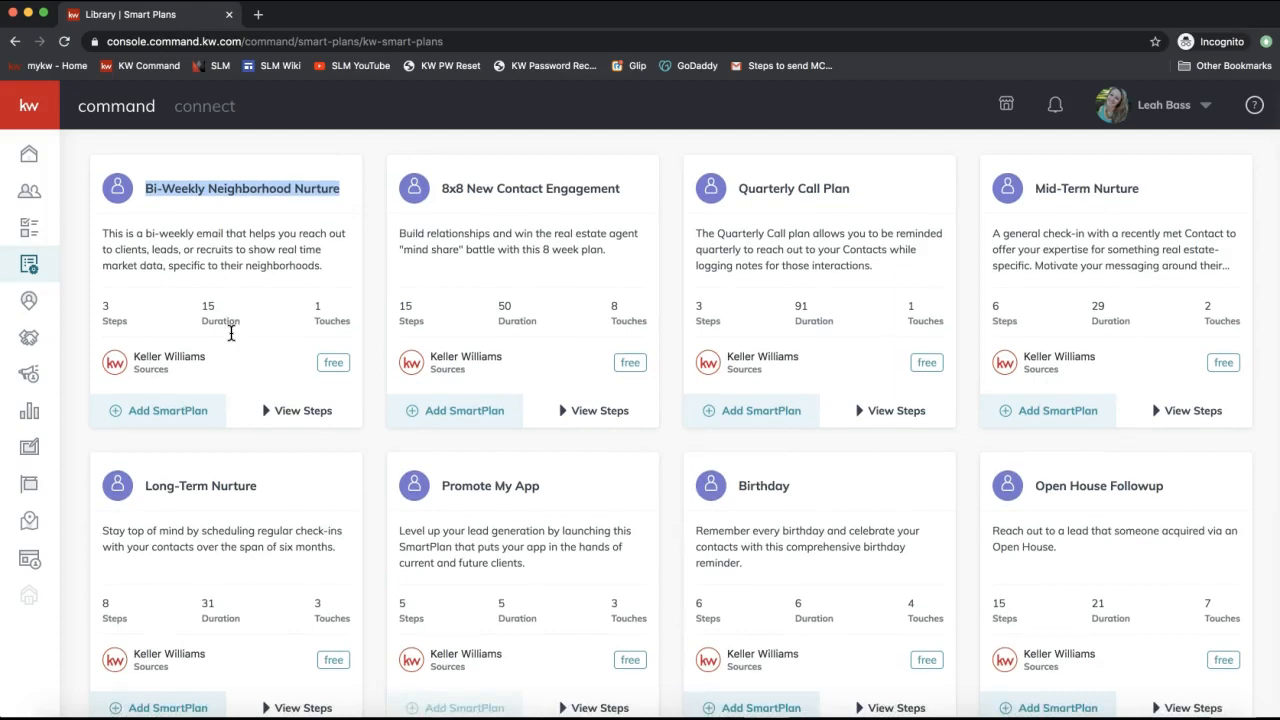
pyautogui.scroll(-3, 231, 333)
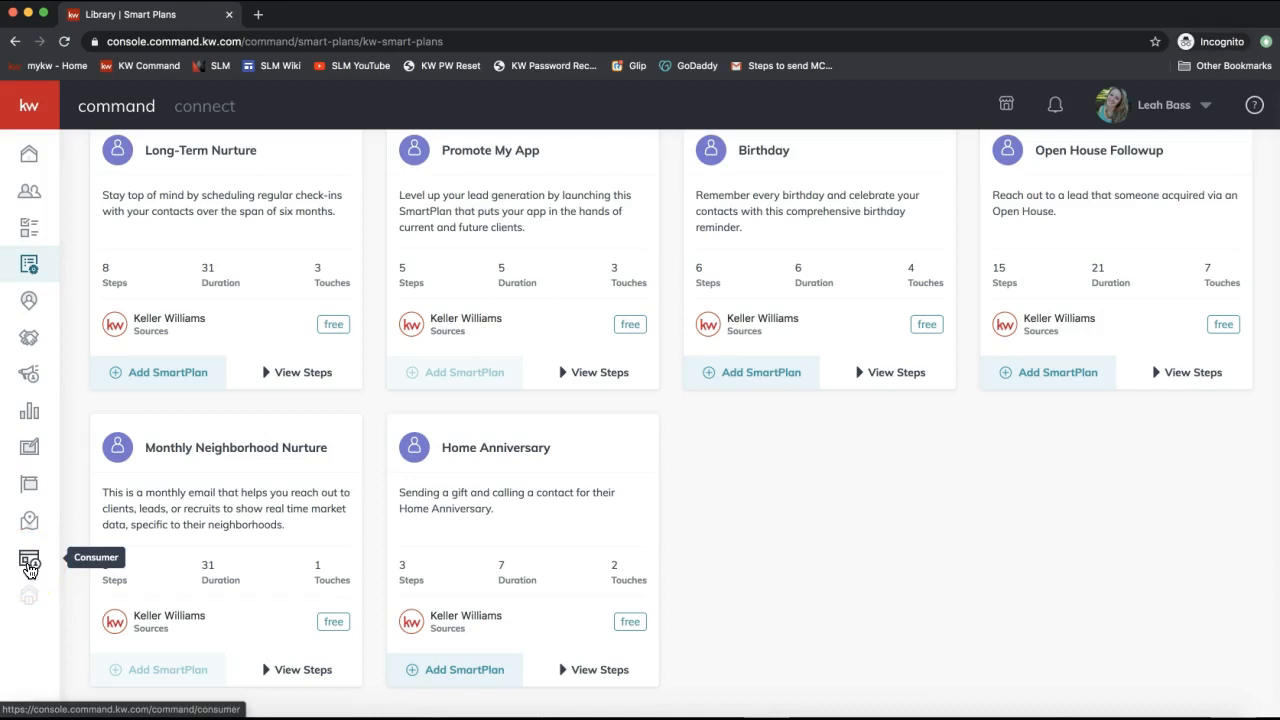
# Open the Consumer Landing Pages list and start a new site to bring up Choose Page Type.
pyautogui.click(30, 568)
pyautogui.click(30, 570)
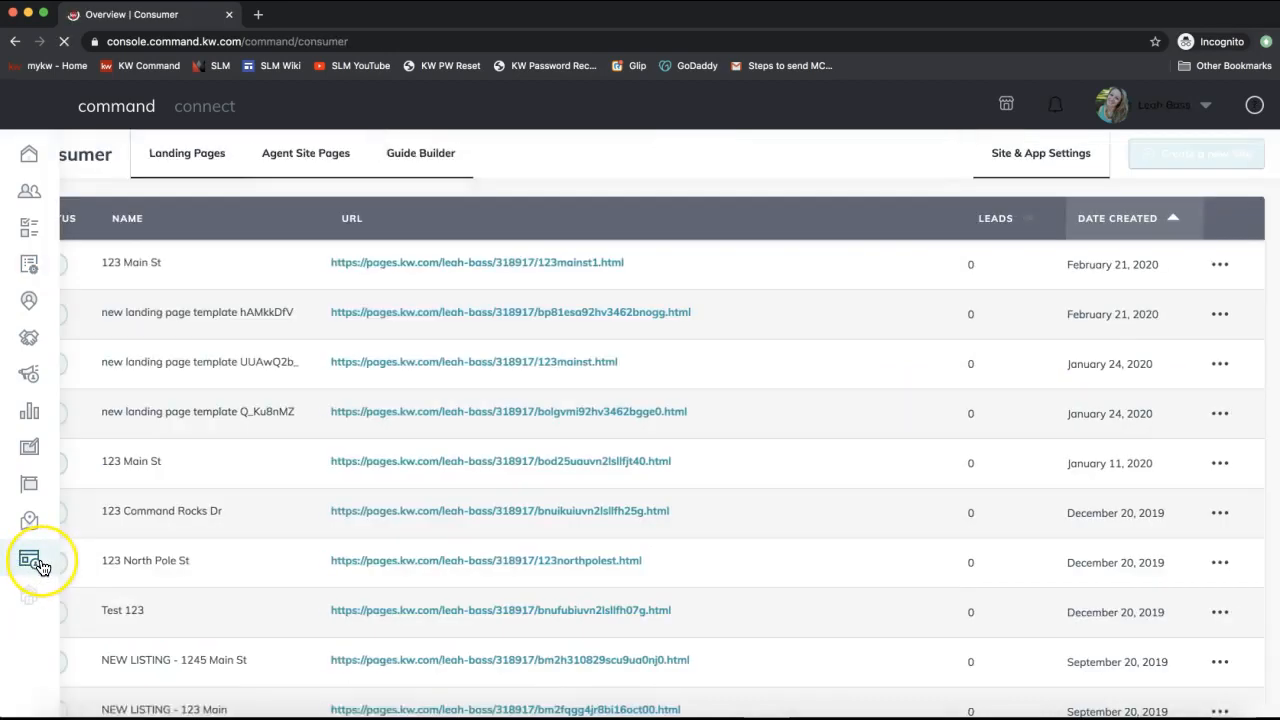
pyautogui.click(30, 566)
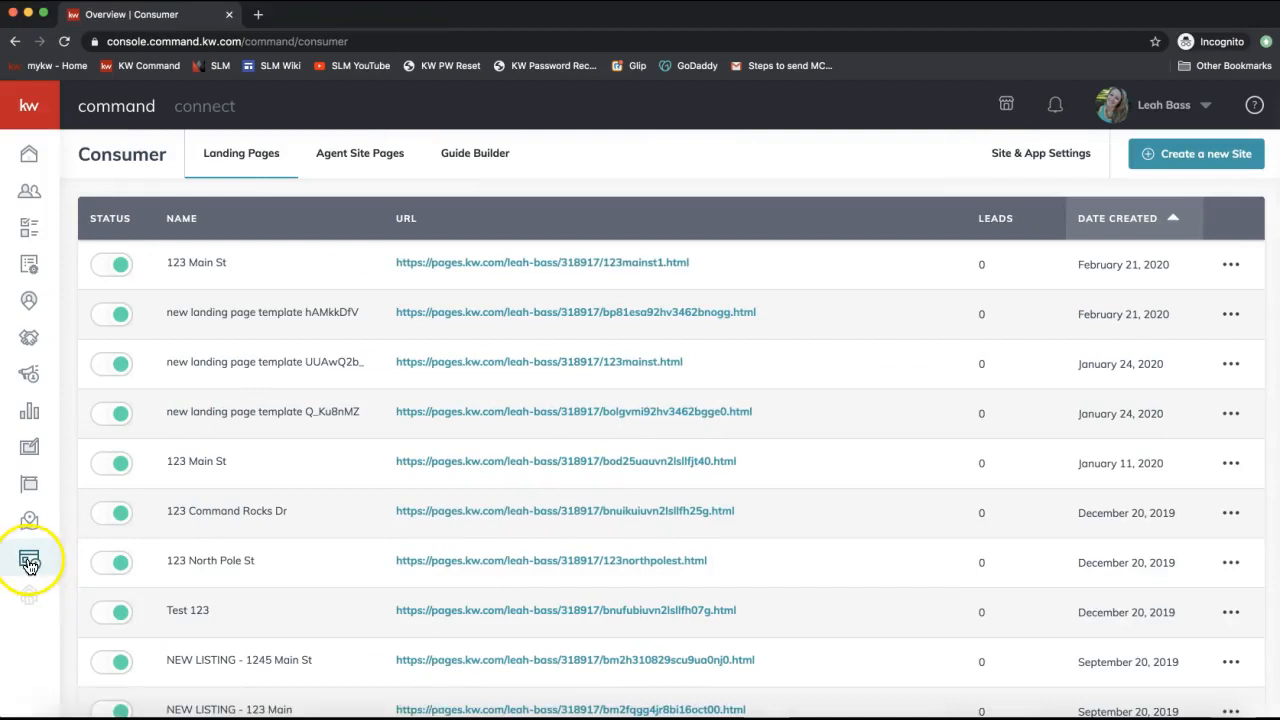
pyautogui.click(41, 124)
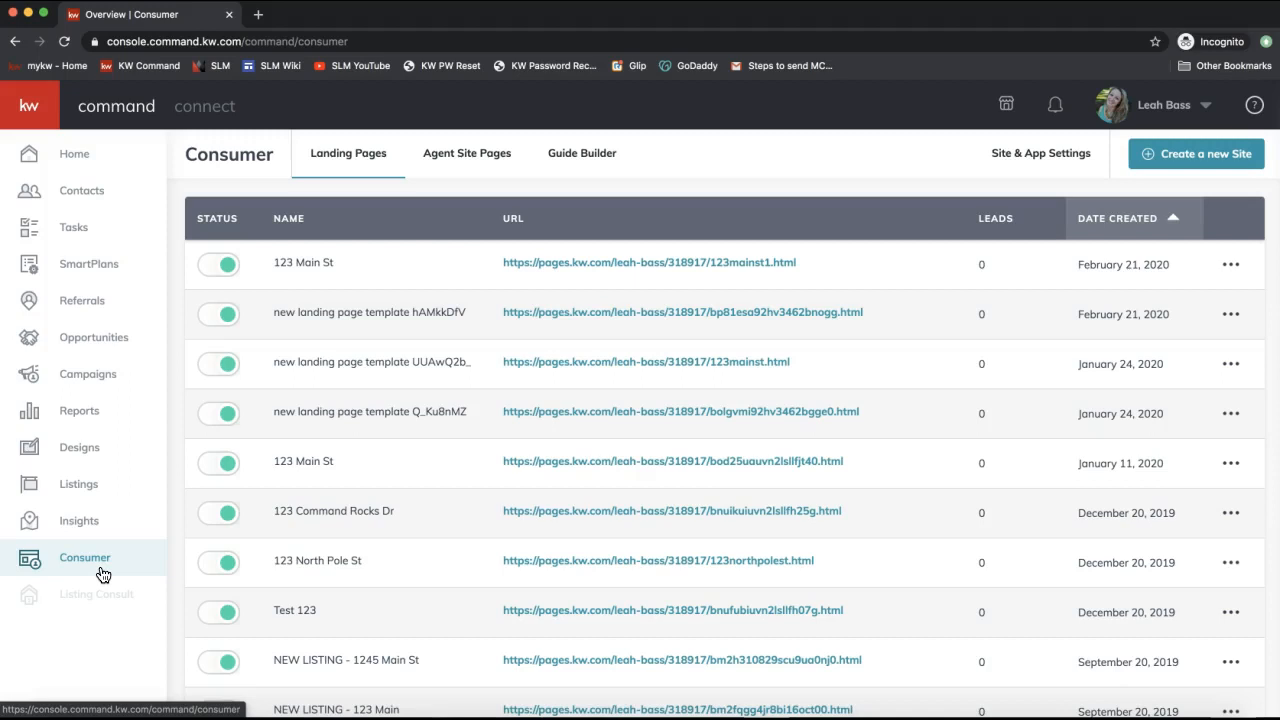
pyautogui.click(97, 566)
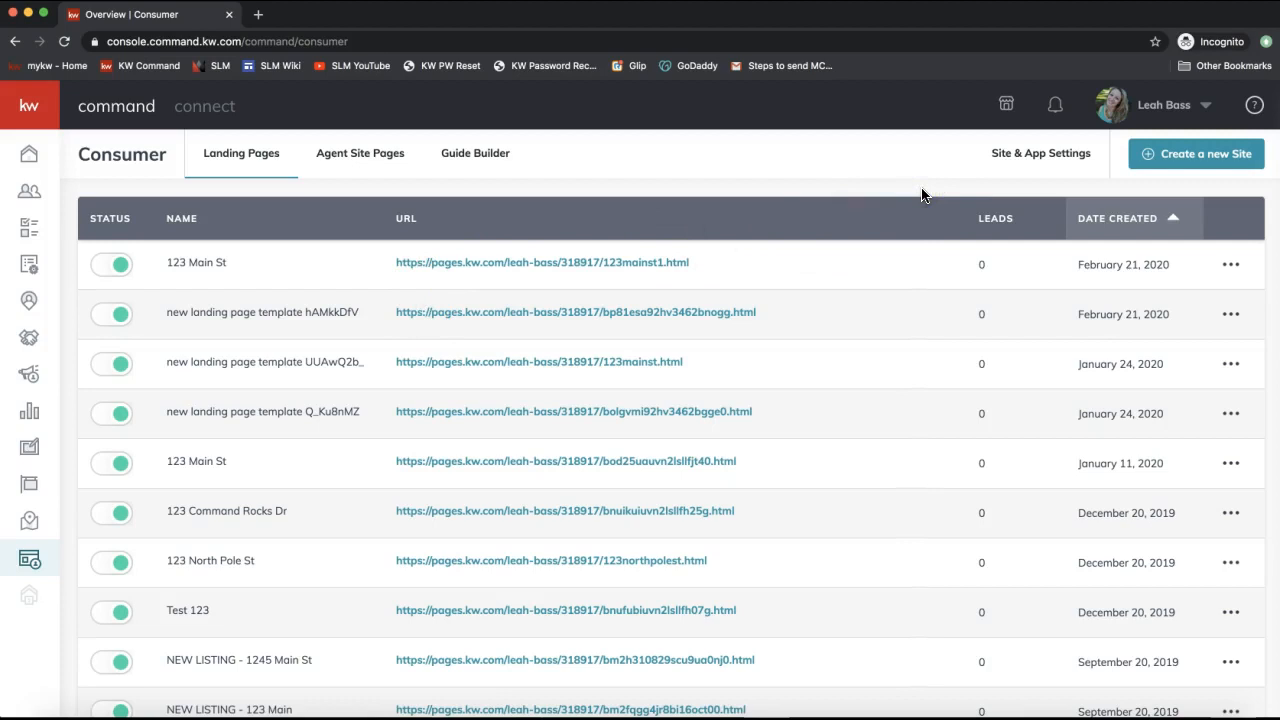
pyautogui.click(1210, 158)
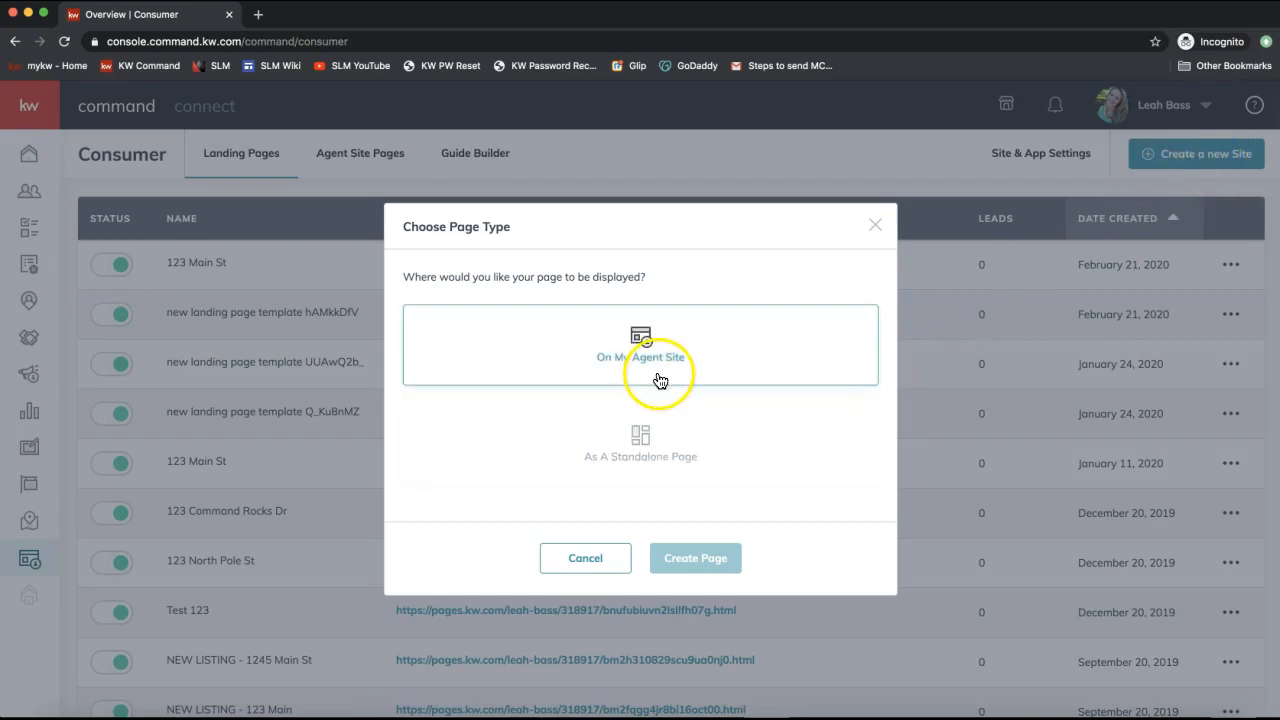
# Choose 'As A Standalone Page' and create it, opening the blank page in the editor.
pyautogui.click(646, 459)
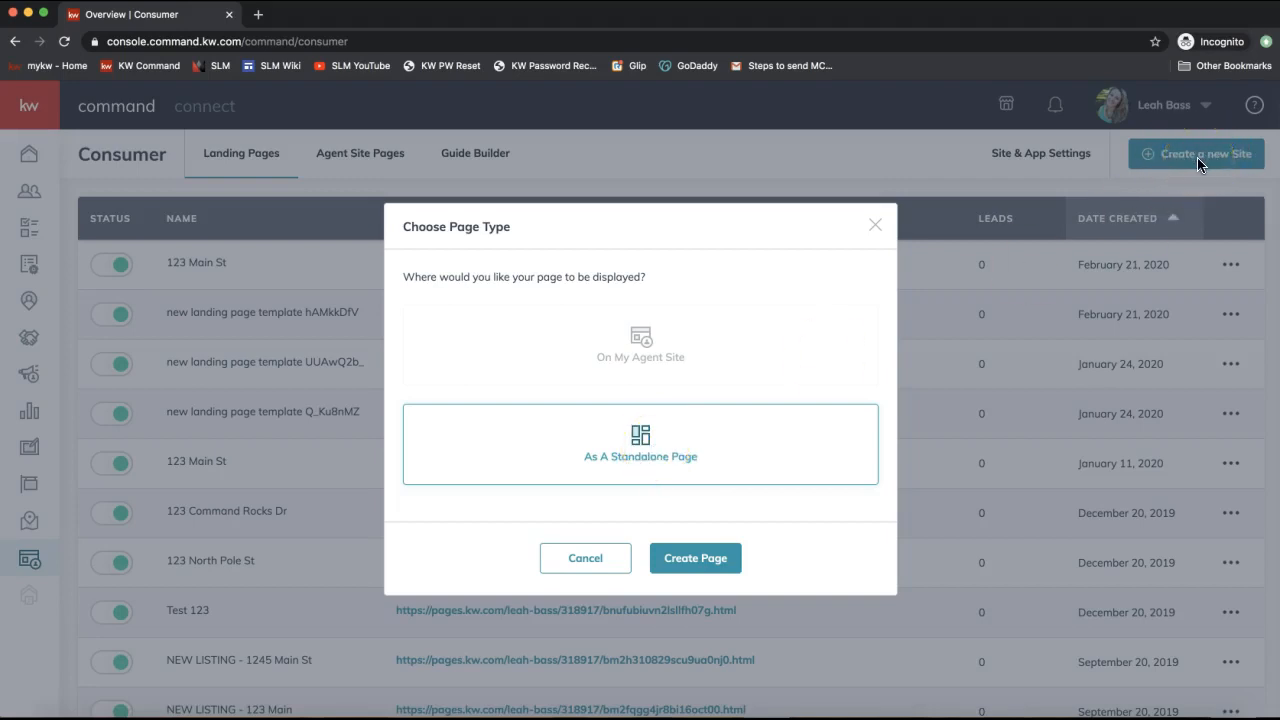
pyautogui.click(650, 447)
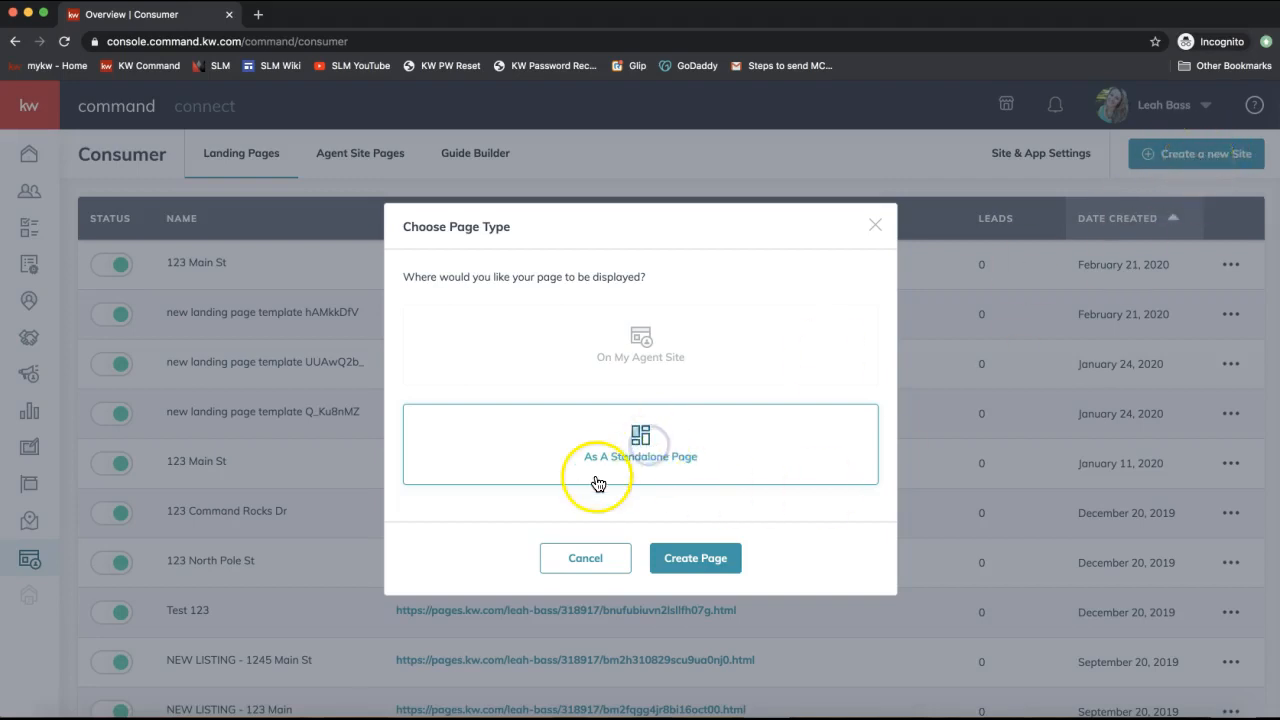
pyautogui.click(692, 572)
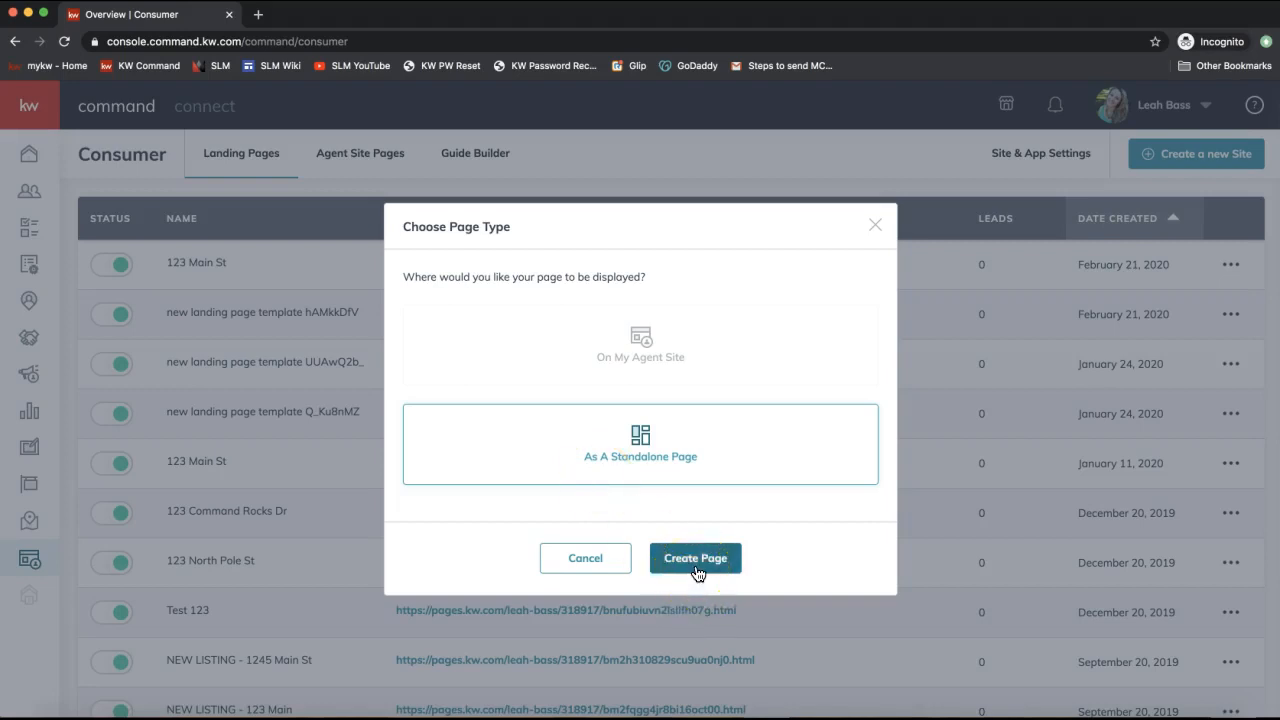
pyautogui.click(696, 566)
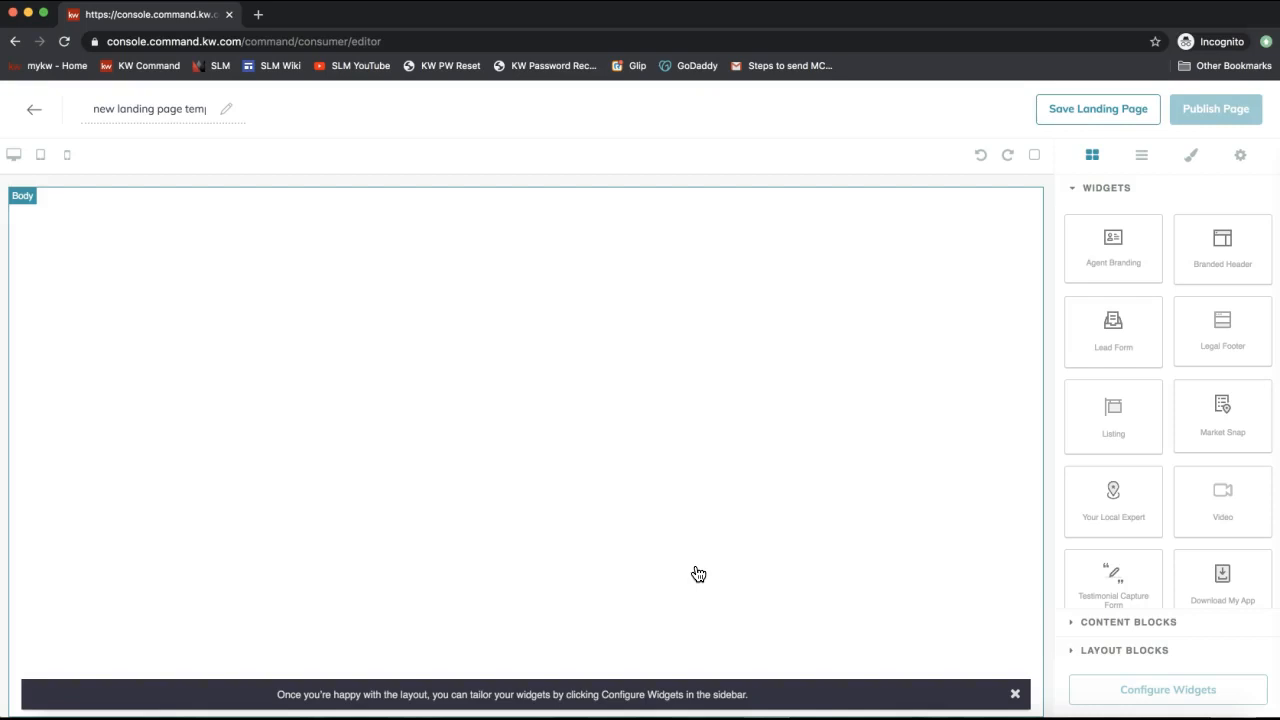
# Replace the placeholder page title with '123 Main St - Landing Page'.
pyautogui.click(169, 115)
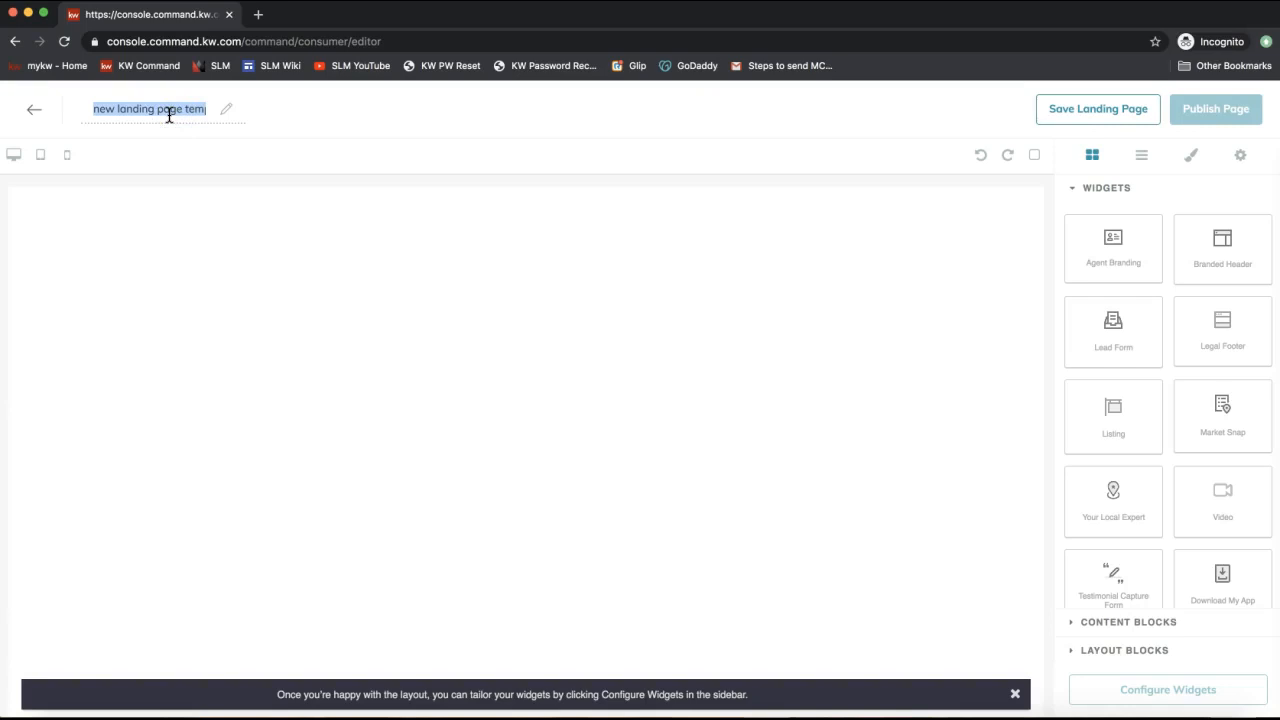
pyautogui.write('Prope')
pyautogui.press('BackSpace')
pyautogui.press('BackSpace')
pyautogui.press('BackSpace')
pyautogui.press('BackSpace')
pyautogui.press('BackSpace')
pyautogui.write('124')
pyautogui.press('BackSpace')
pyautogui.write('3 Main S')
pyautogui.write('t - Landing Page')
# Insert 'Listing' before 'Landing', correcting its spelling, so the title reads '123 Main St - Listing Landing Page'.
pyautogui.click(140, 108)
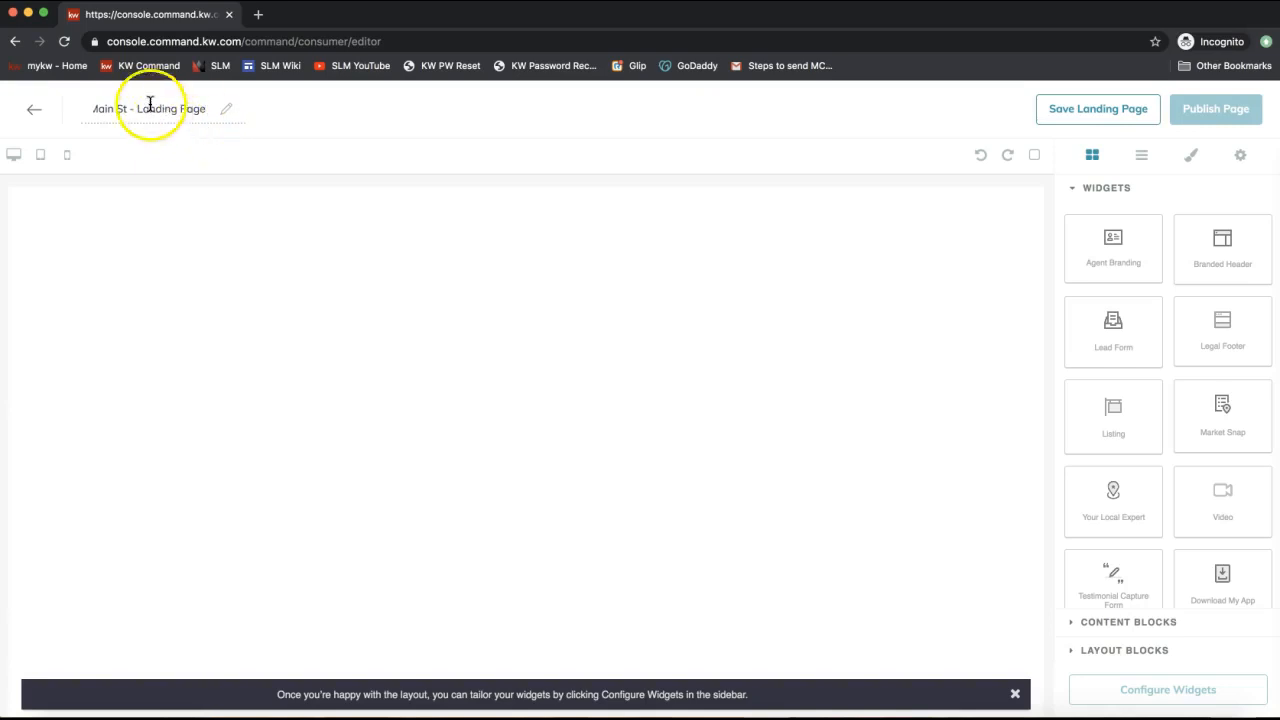
pyautogui.write('Listitng L')
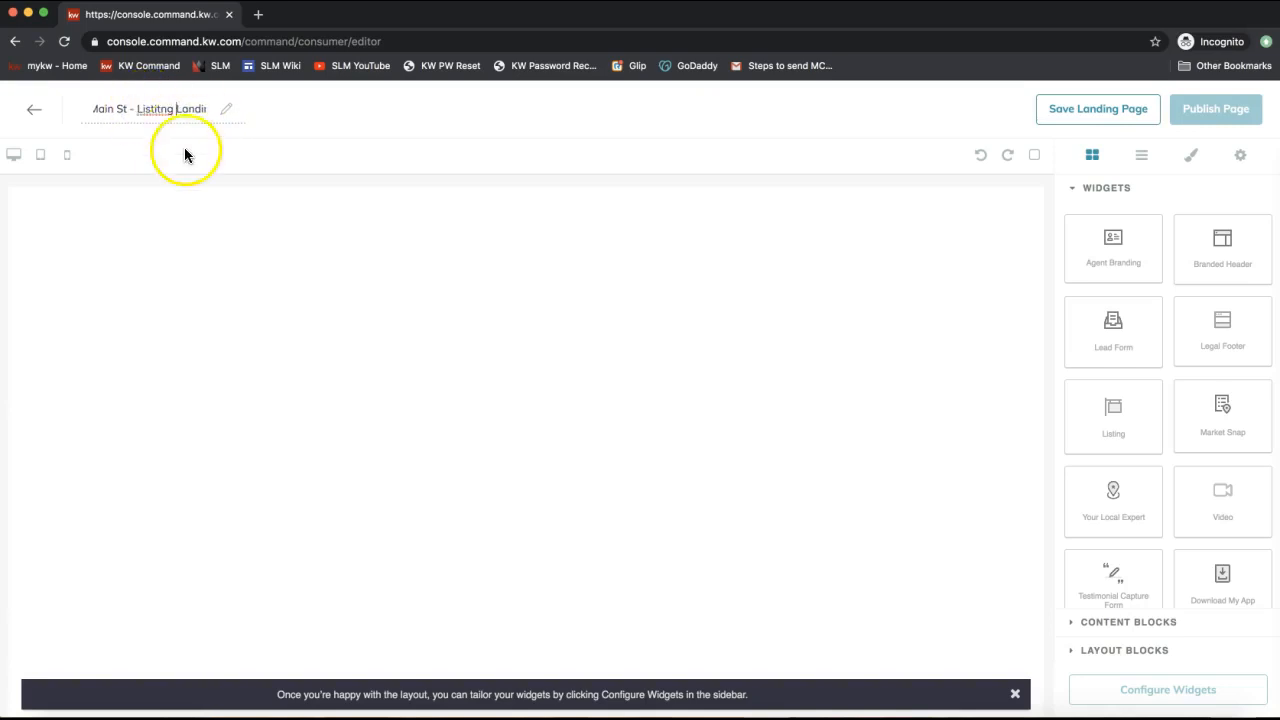
pyautogui.rightClick(168, 110)
pyautogui.click(185, 118)
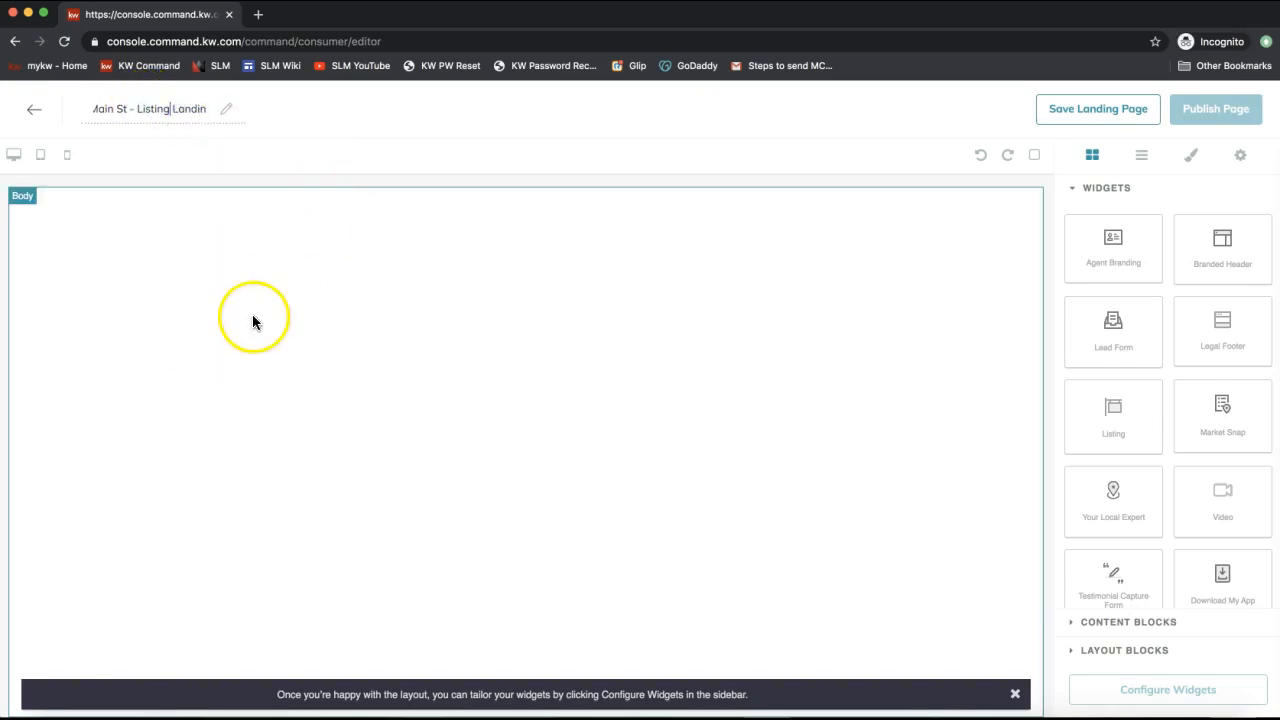
pyautogui.click(155, 110)
pyautogui.moveTo(155, 110); pyautogui.dragTo(14, 110)
pyautogui.click(157, 108)
pyautogui.click(196, 325)
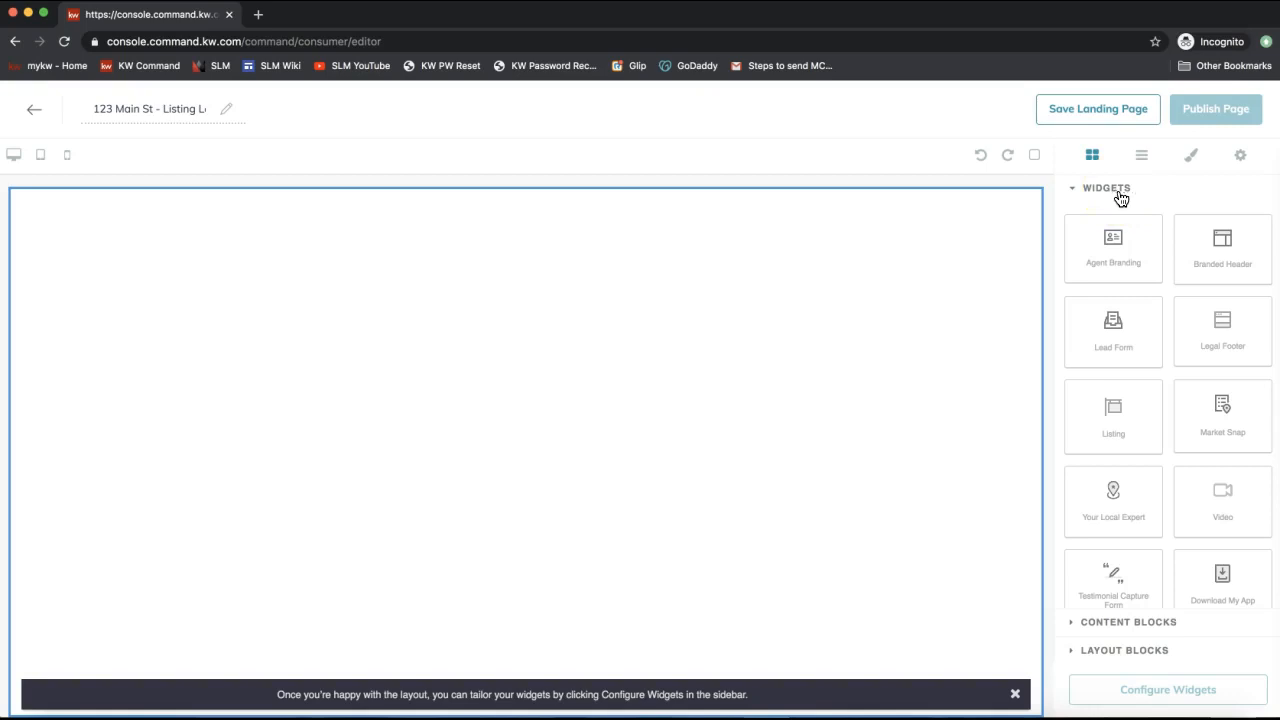
pyautogui.click(1222, 266)
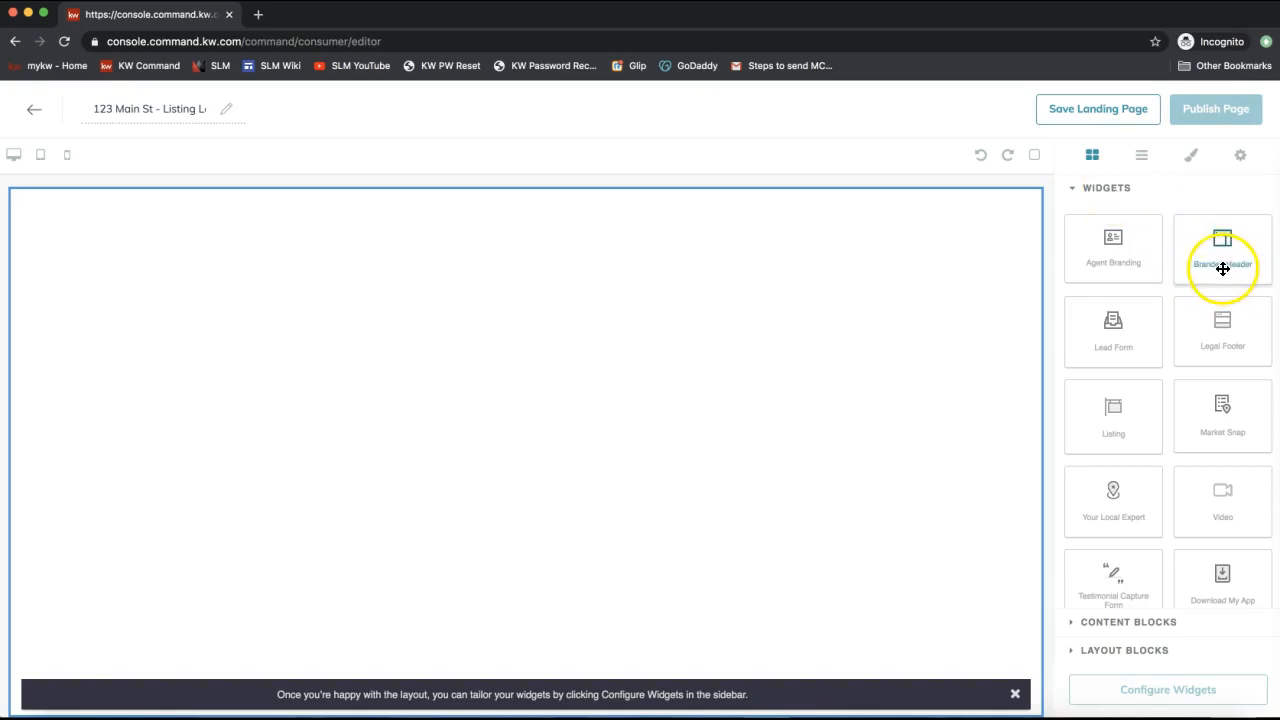
# Drop the Branded Header widget at the very top of the page canvas.
pyautogui.moveTo(1194, 270); pyautogui.dragTo(849, 313)
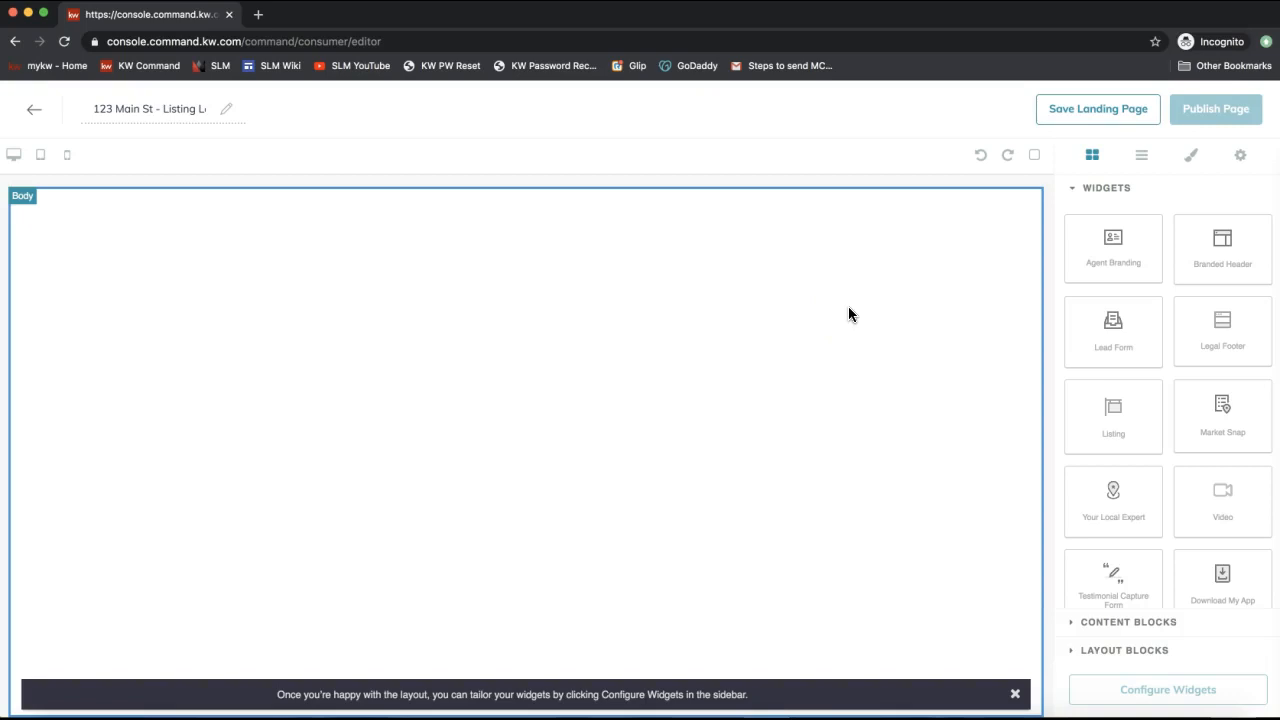
pyautogui.moveTo(1128, 278); pyautogui.dragTo(1225, 265)
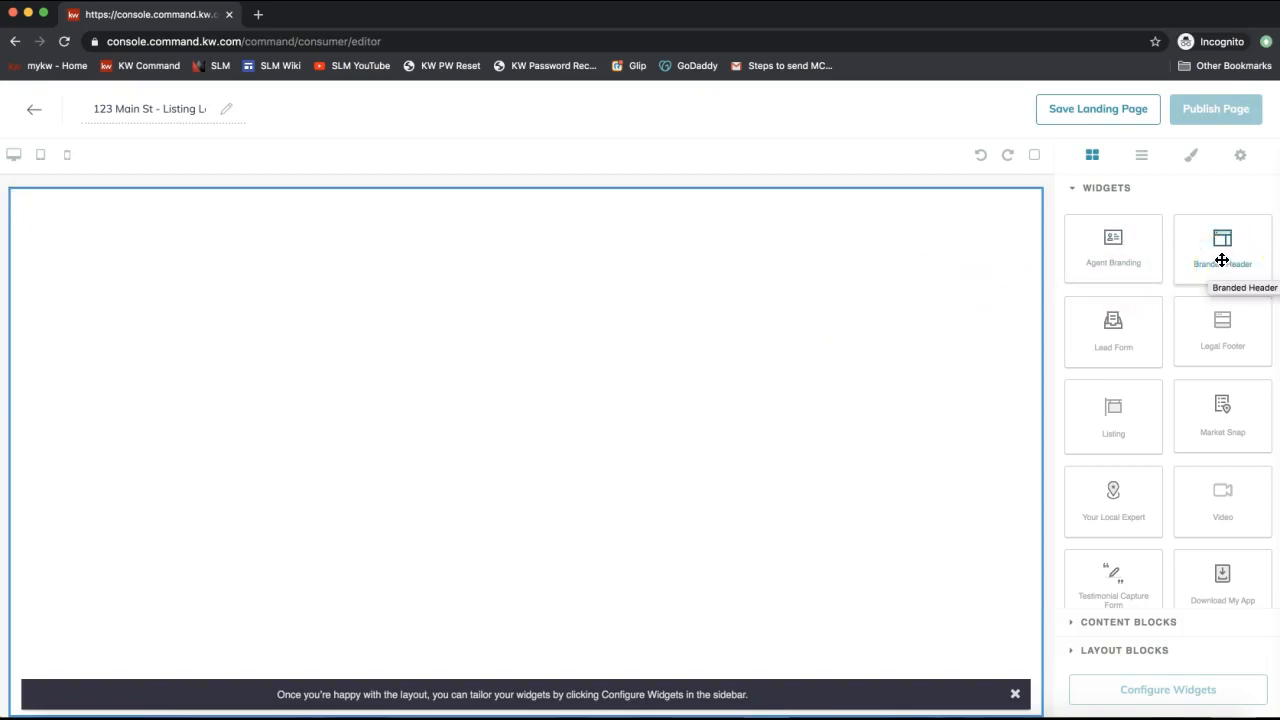
pyautogui.moveTo(1222, 260); pyautogui.dragTo(588, 281)
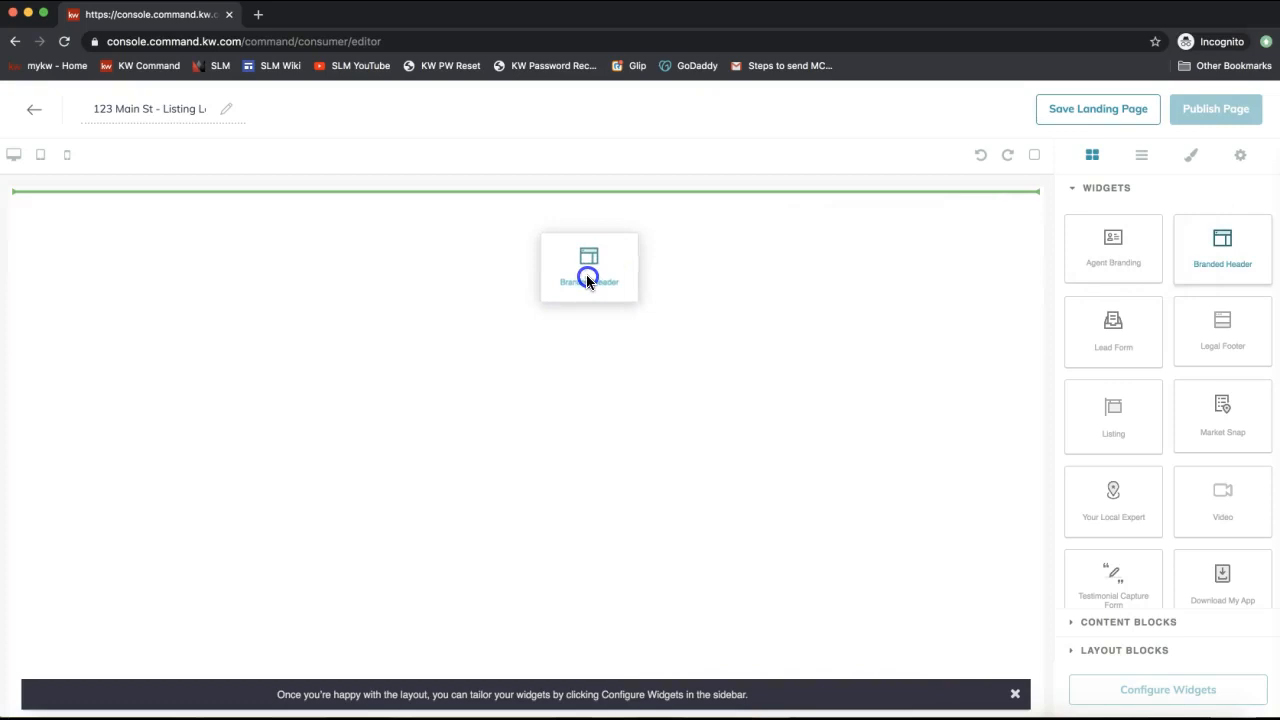
pyautogui.moveTo(587, 281); pyautogui.dragTo(587, 281)
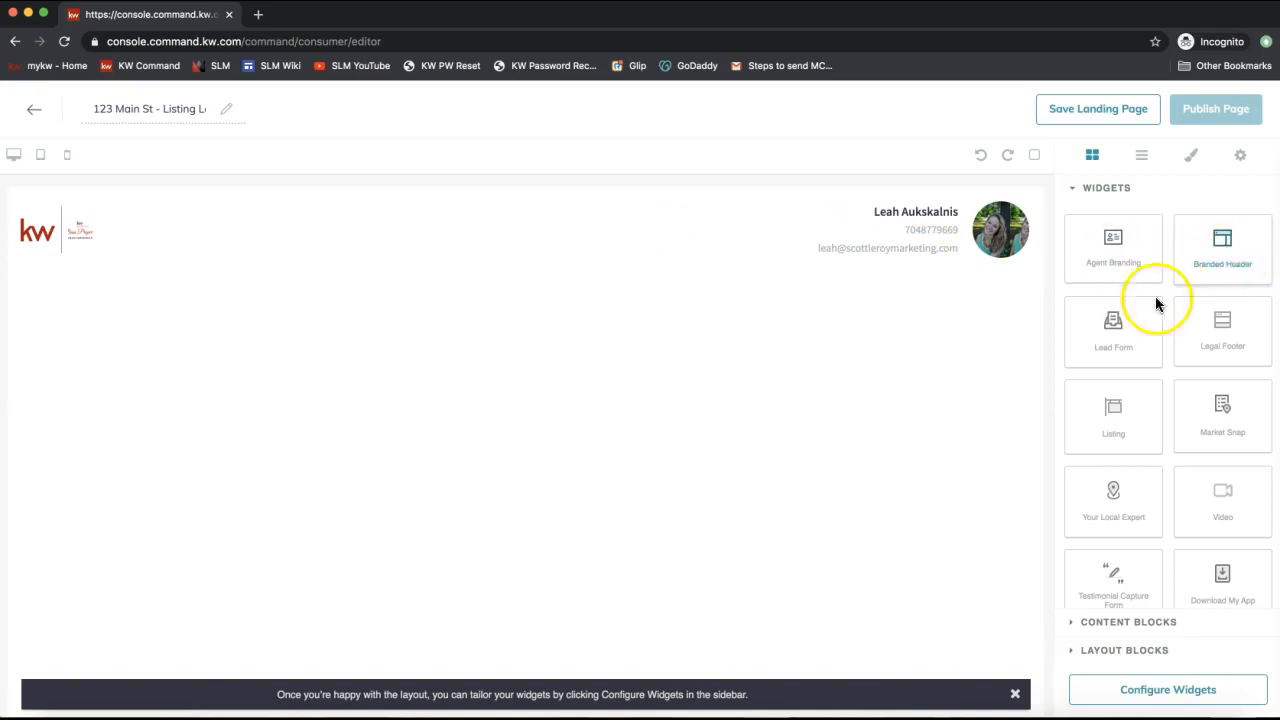
pyautogui.scroll(-1, 1114, 323)
pyautogui.moveTo(1122, 409); pyautogui.dragTo(883, 358)
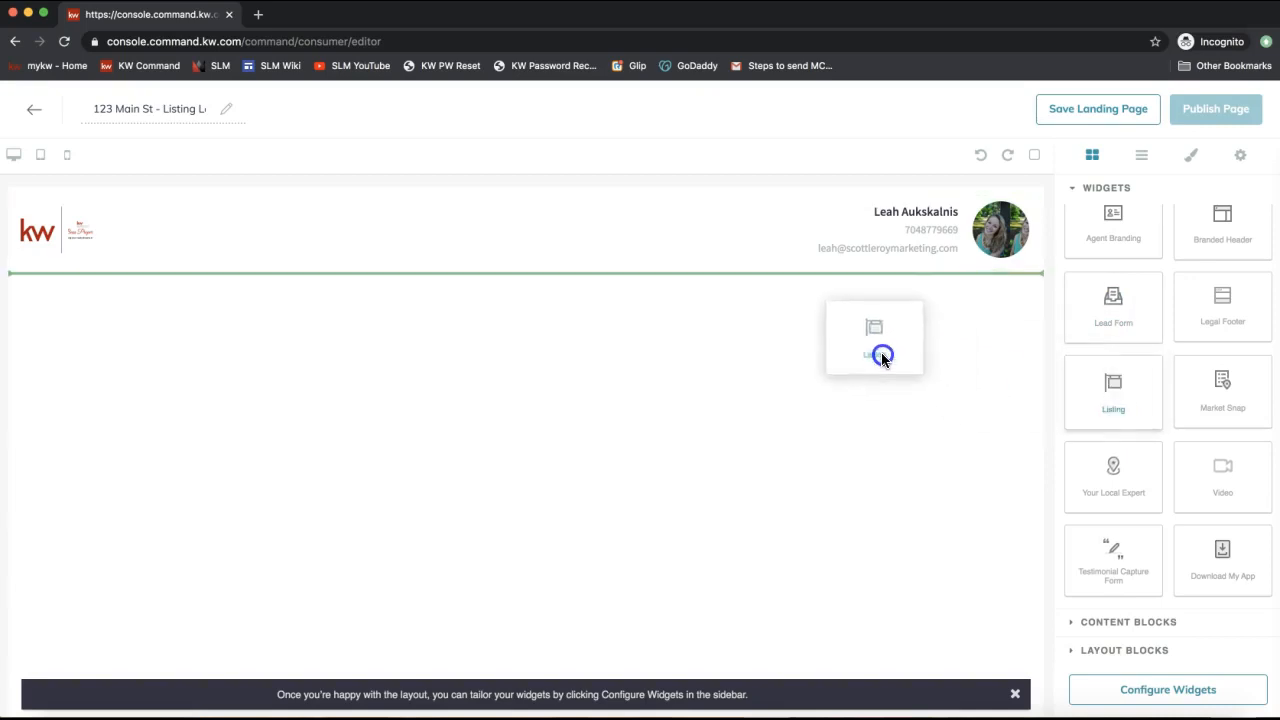
pyautogui.moveTo(883, 358); pyautogui.dragTo(800, 289)
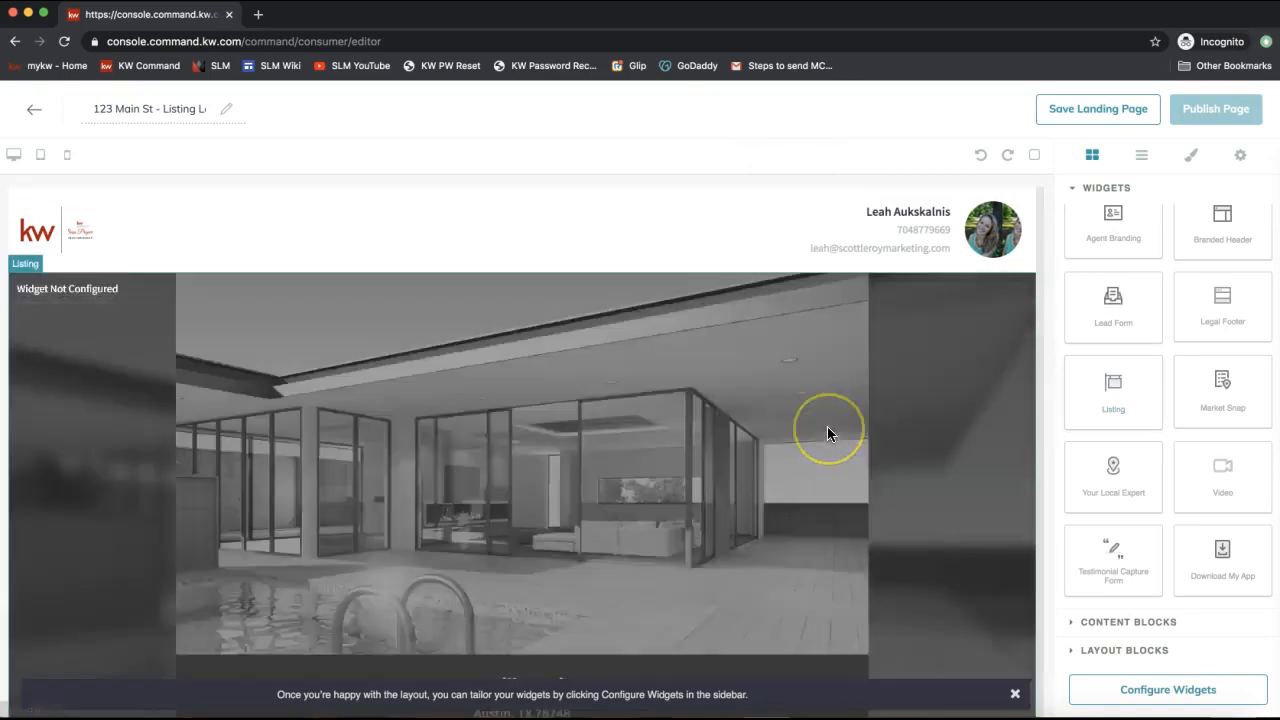
pyautogui.scroll(-1, 827, 434)
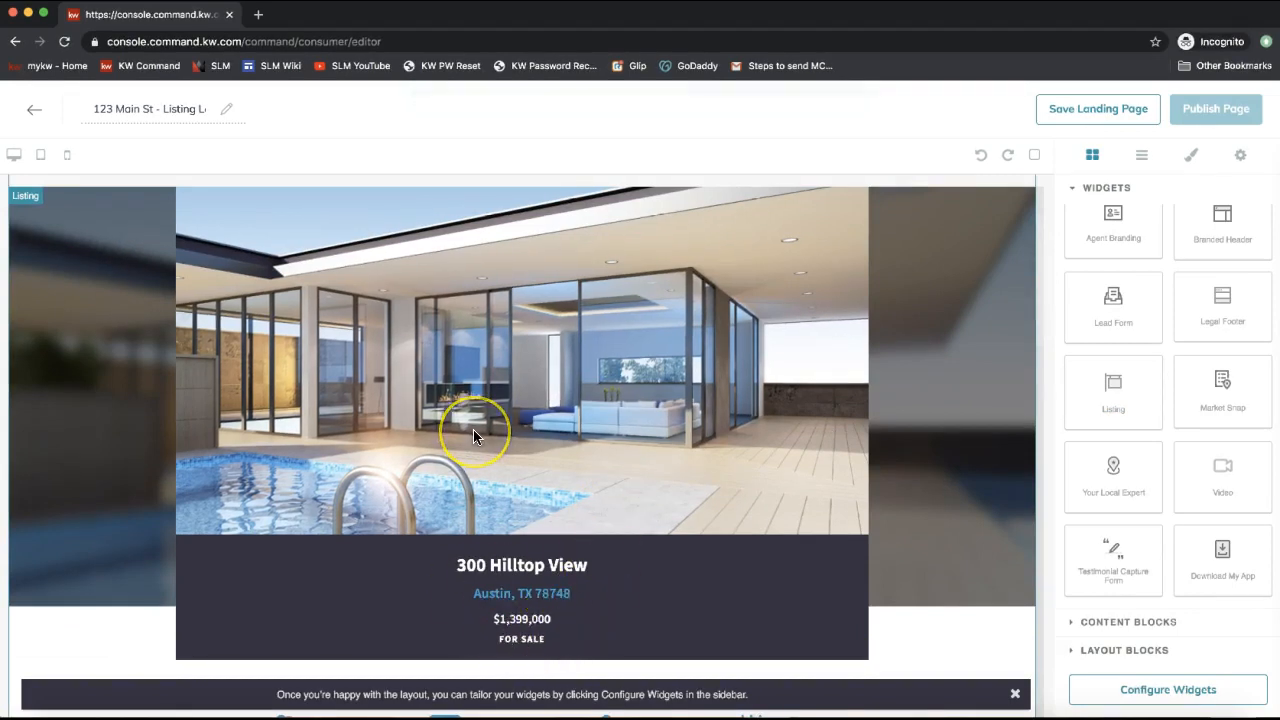
pyautogui.scroll(-2, 473, 436)
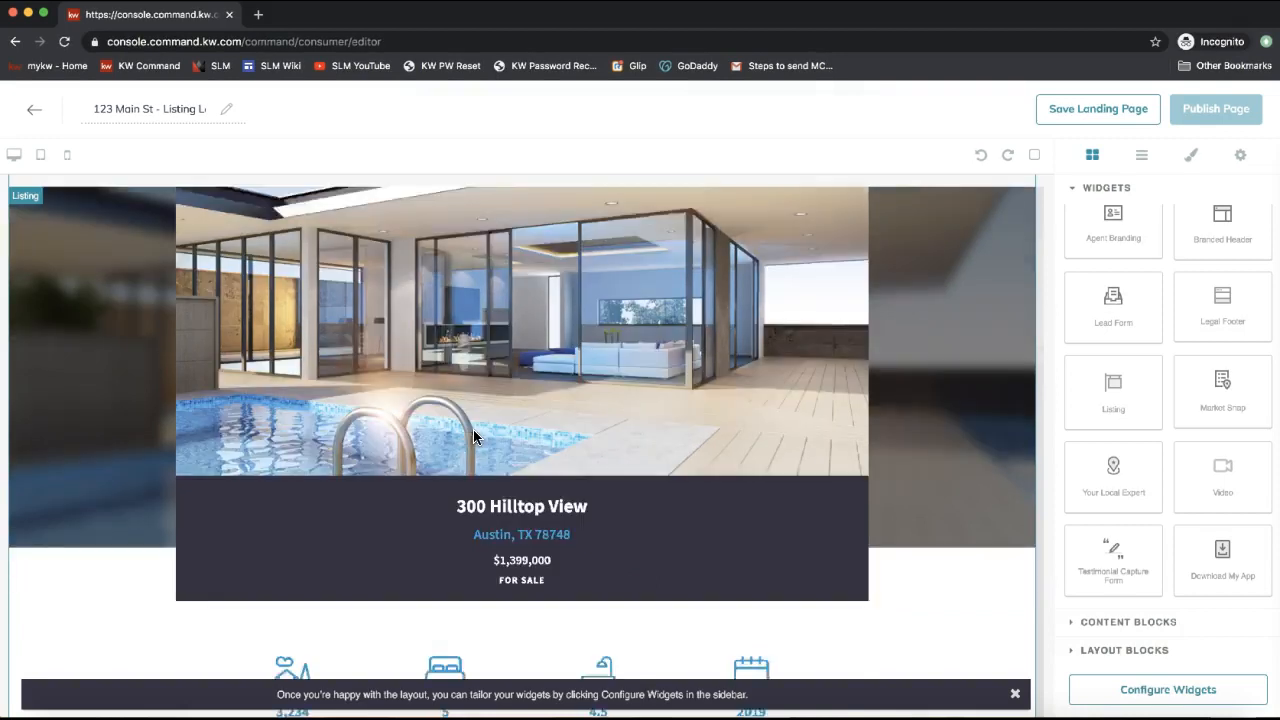
# Review the listing's specs, features and map, then close the layout tip banner.
pyautogui.click(430, 375)
pyautogui.click(550, 381)
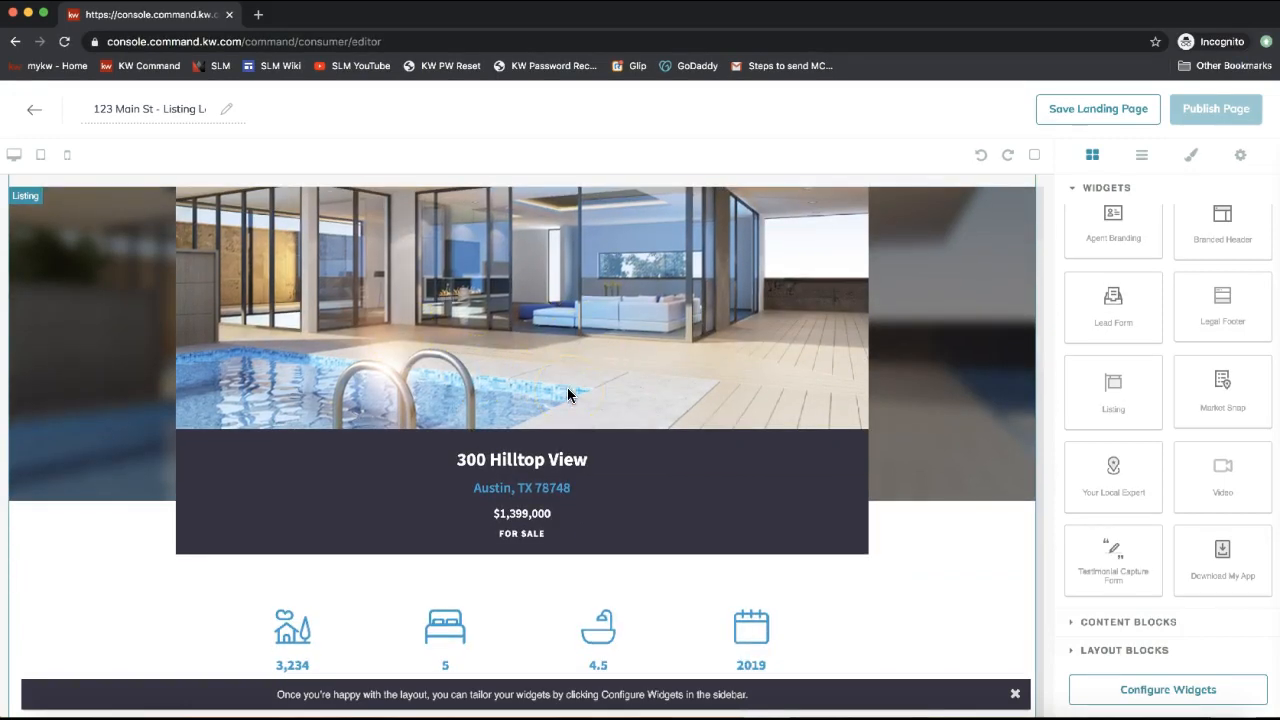
pyautogui.click(935, 572)
pyautogui.click(813, 468)
pyautogui.scroll(-2, 813, 470)
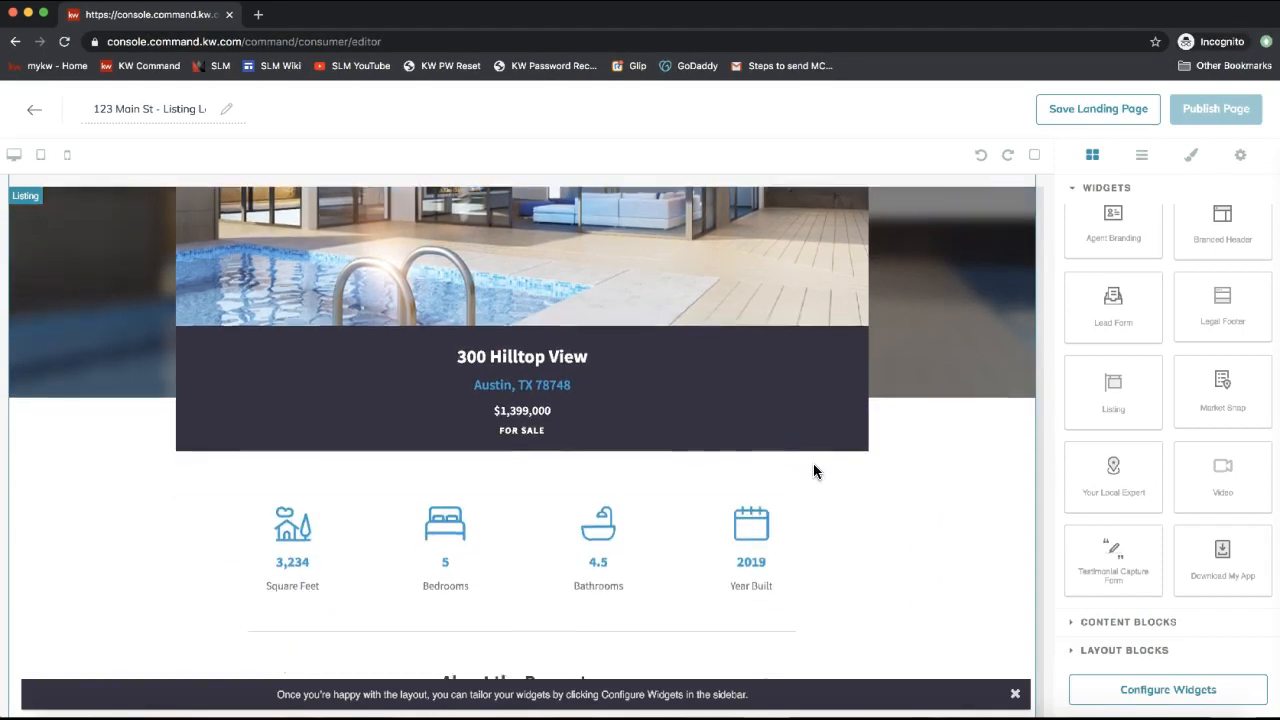
pyautogui.scroll(-20, 813, 466)
pyautogui.click(981, 627)
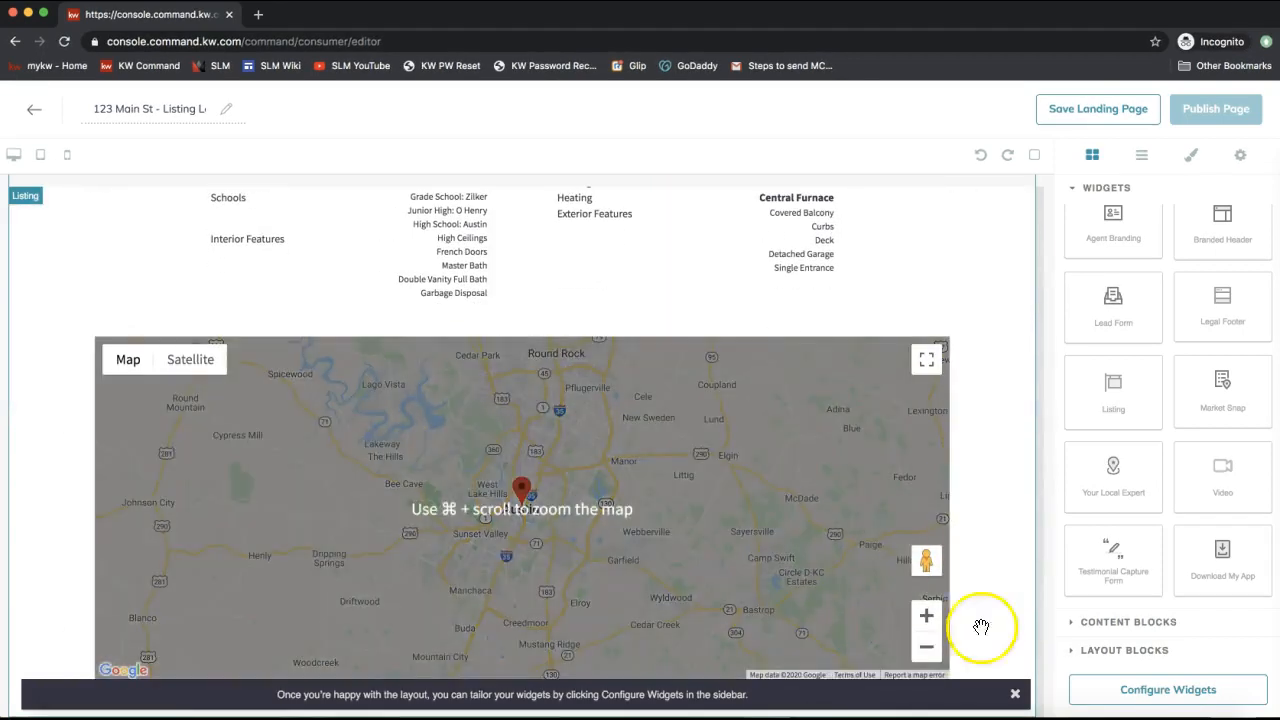
pyautogui.click(1014, 694)
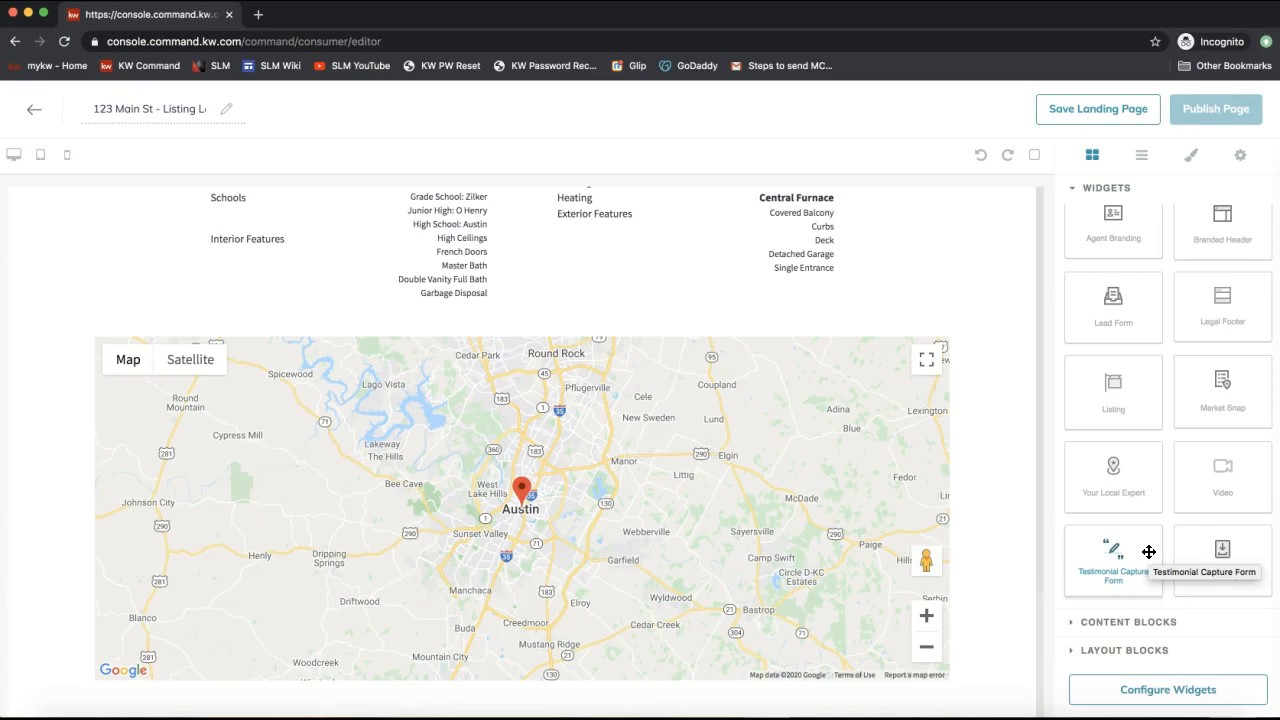
# Add the Barton Hills Market Snap section below the listing map.
pyautogui.click(1221, 408)
pyautogui.moveTo(1221, 408); pyautogui.dragTo(689, 649)
pyautogui.click(747, 540)
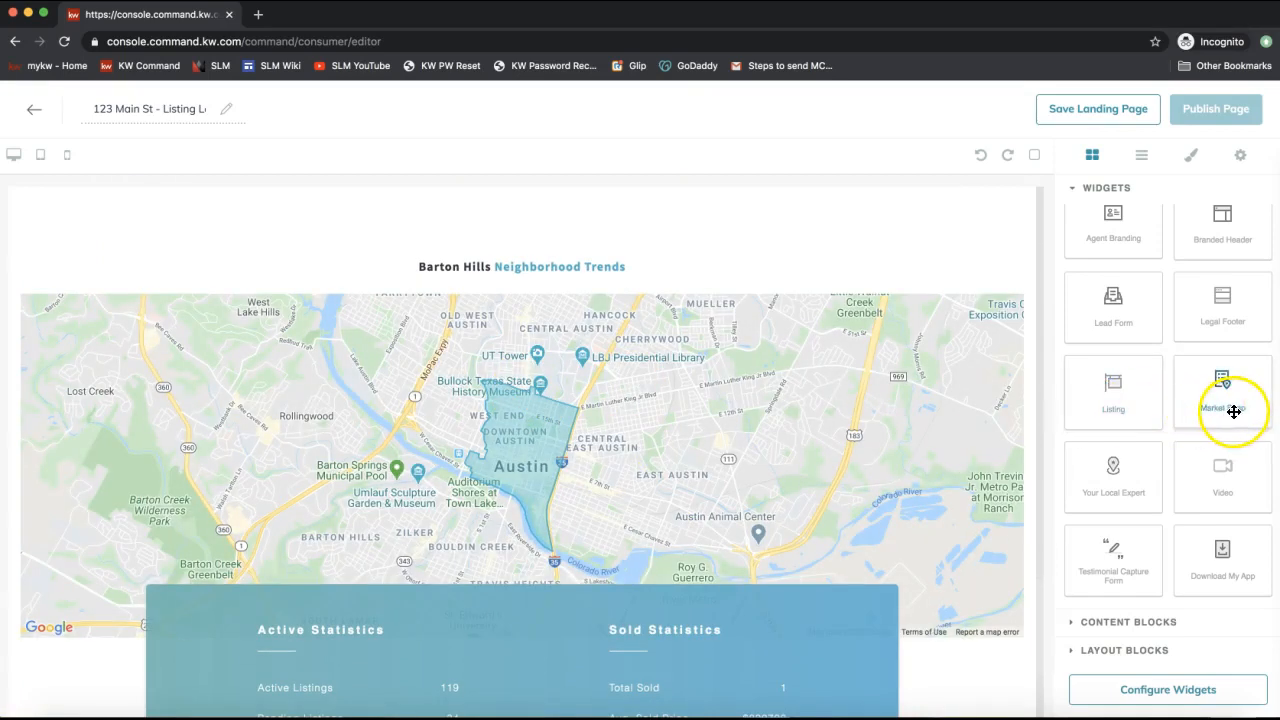
pyautogui.moveTo(1233, 411); pyautogui.dragTo(777, 424)
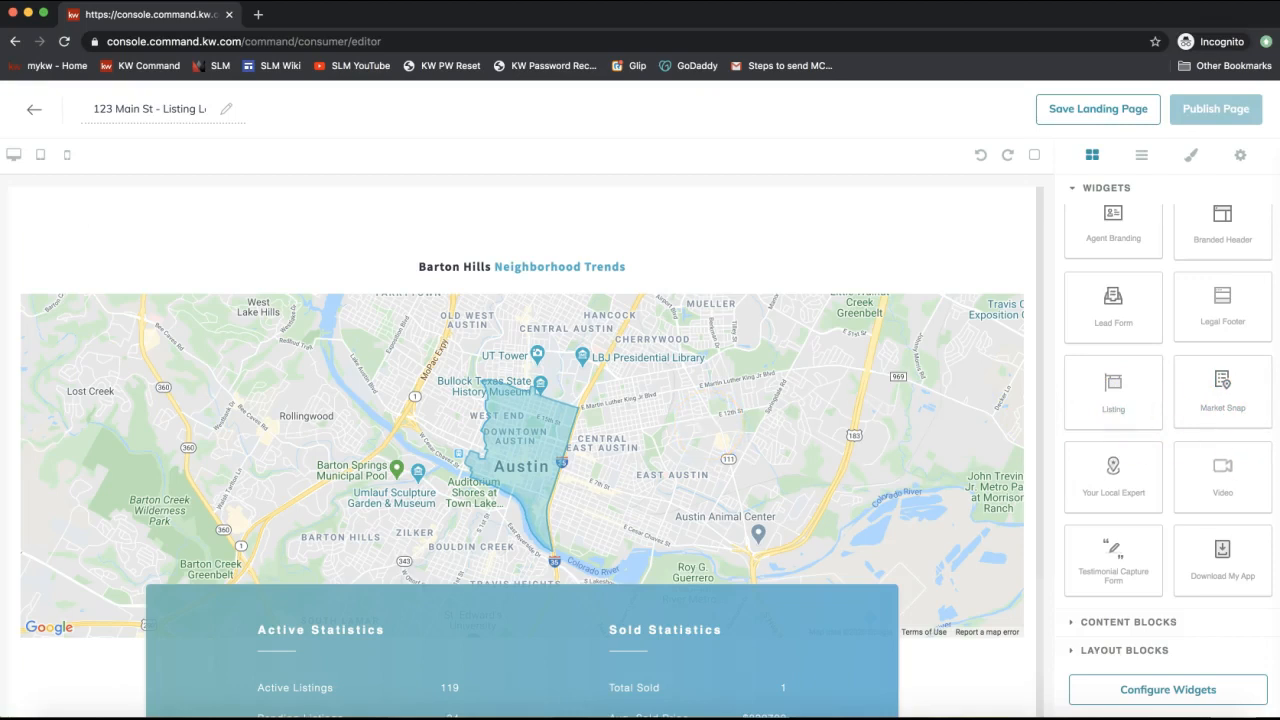
pyautogui.scroll(-3, 775, 458)
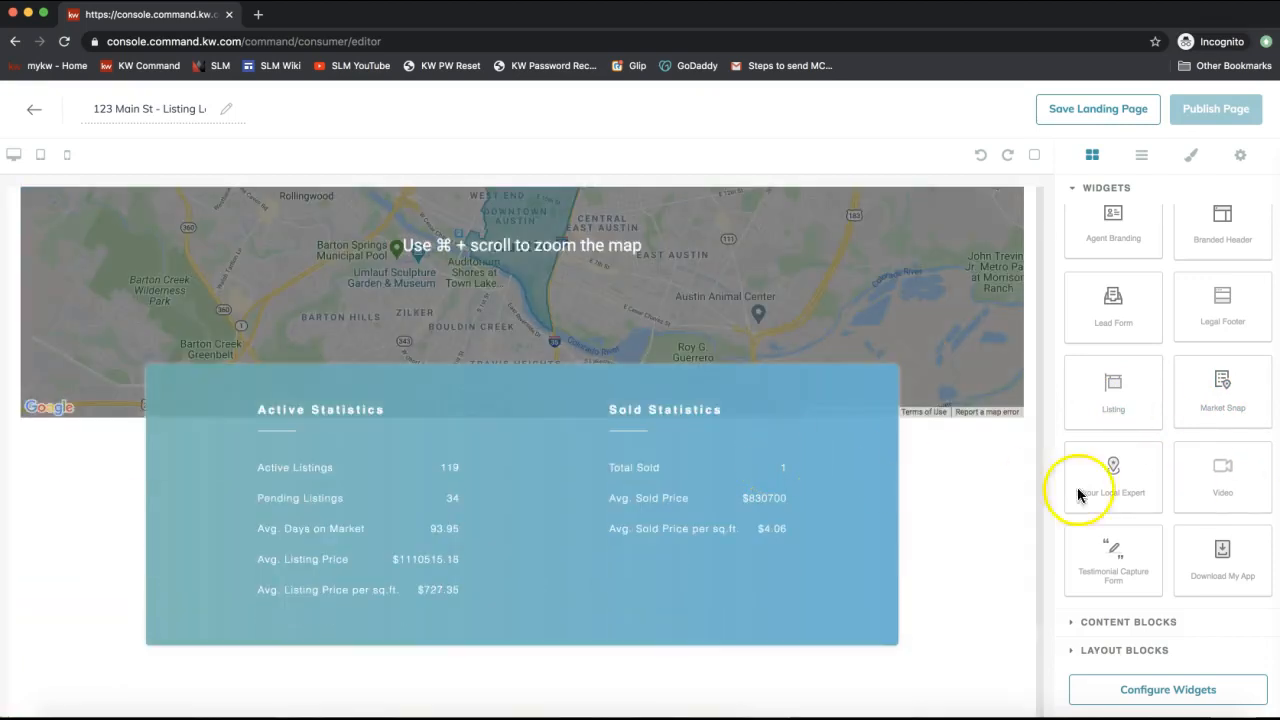
# Drag the Video widget below the Market Snap and return to the listing map.
pyautogui.moveTo(1220, 485); pyautogui.dragTo(986, 651)
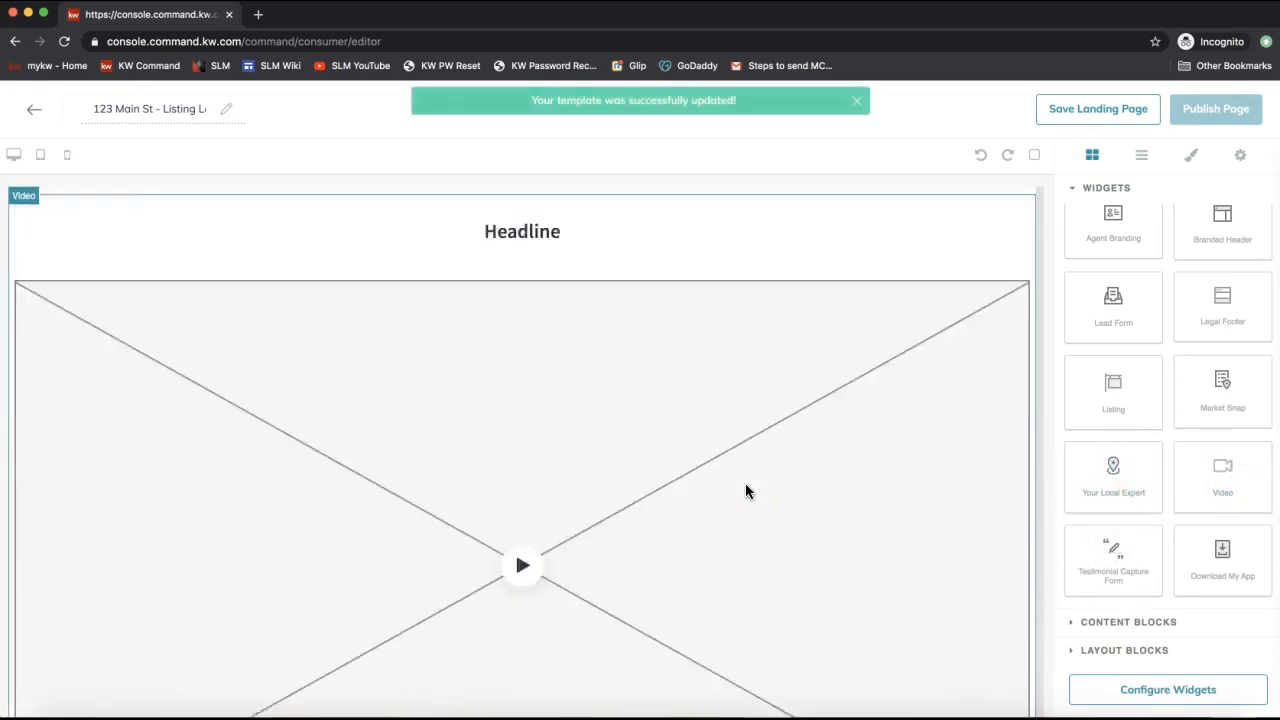
pyautogui.scroll(5, 745, 490)
pyautogui.scroll(5, 745, 490)
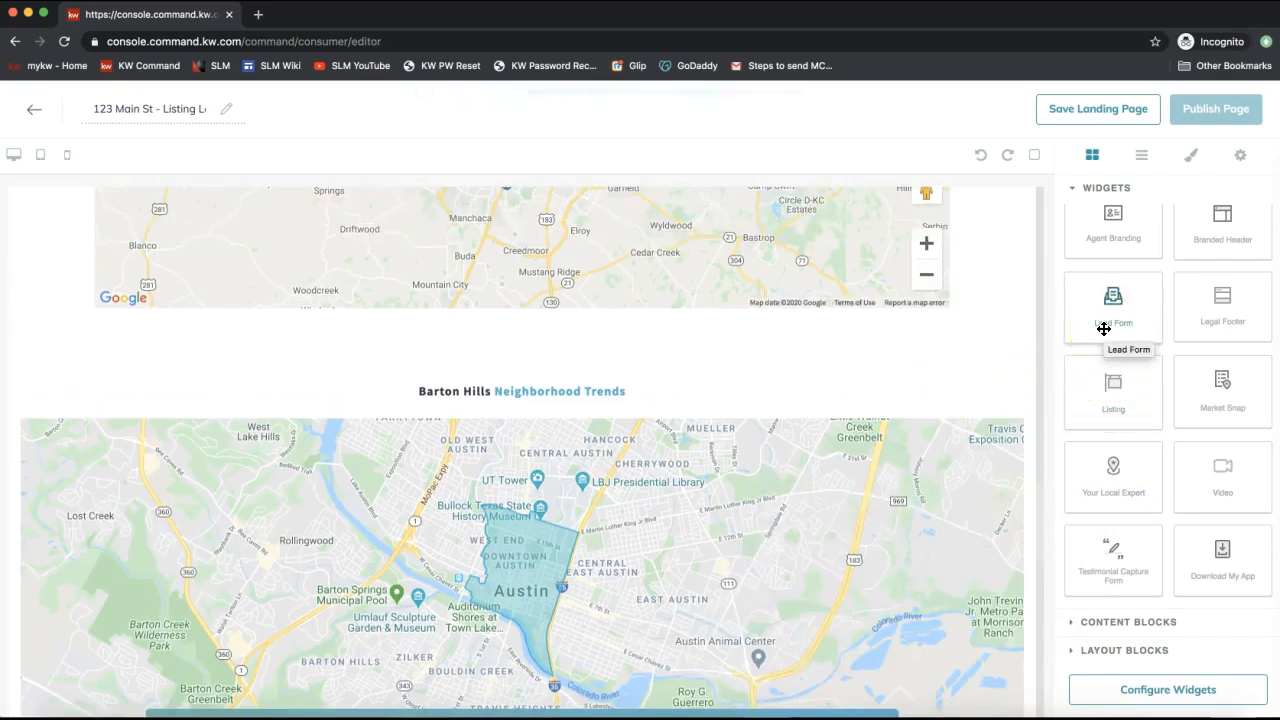
# Drop the 'Interested? Let's Talk!' Lead Form between the listing map and the Market Snap.
pyautogui.moveTo(1103, 328); pyautogui.dragTo(866, 342)
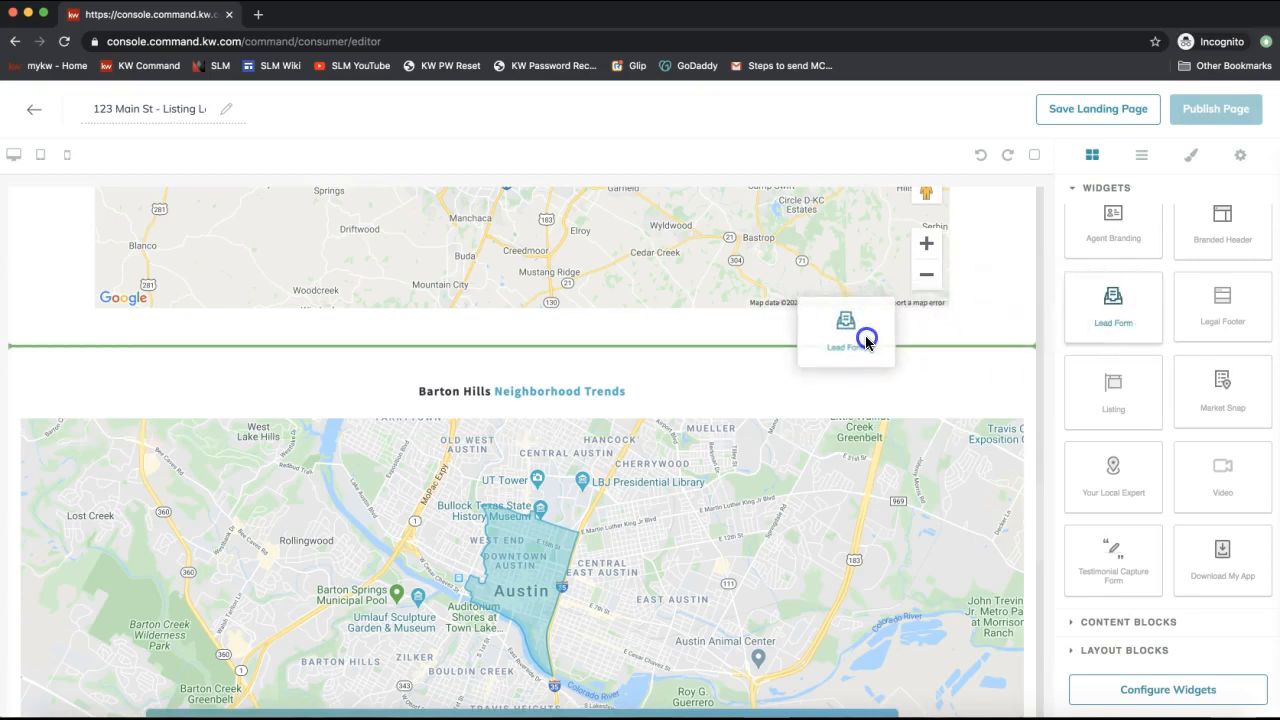
pyautogui.moveTo(866, 342); pyautogui.dragTo(866, 334)
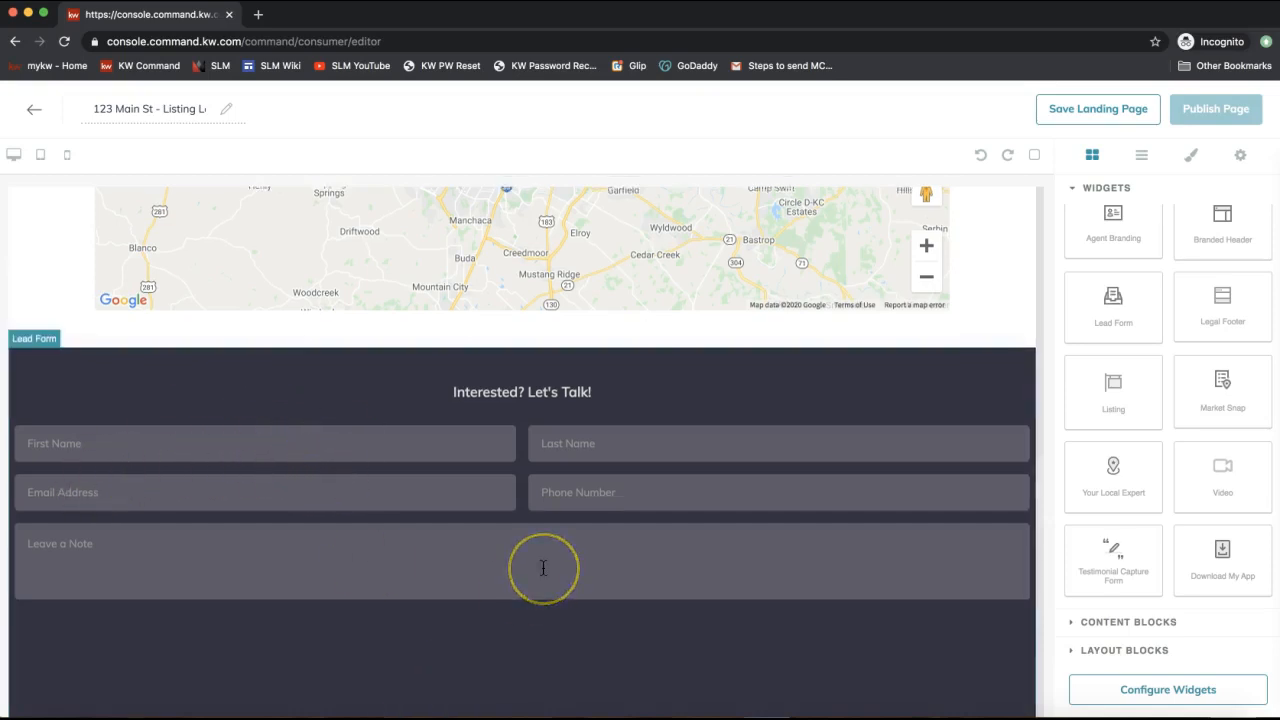
pyautogui.scroll(10, 543, 567)
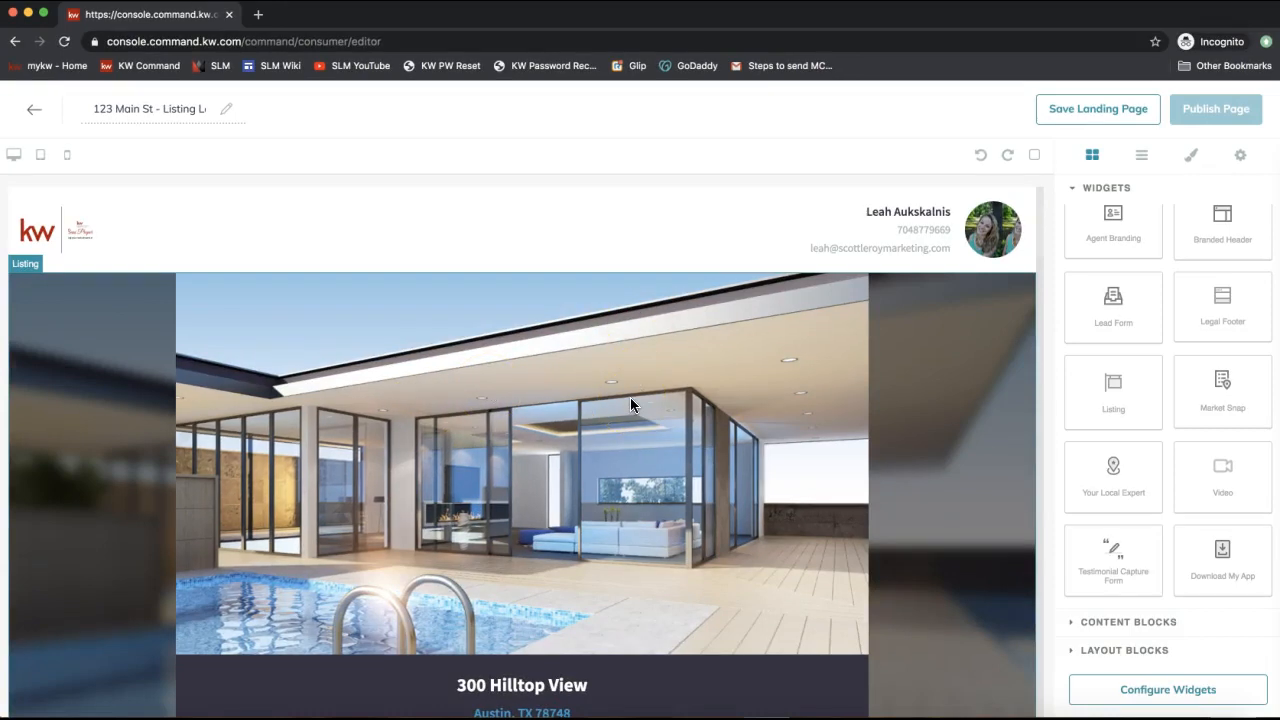
pyautogui.scroll(-3, 631, 399)
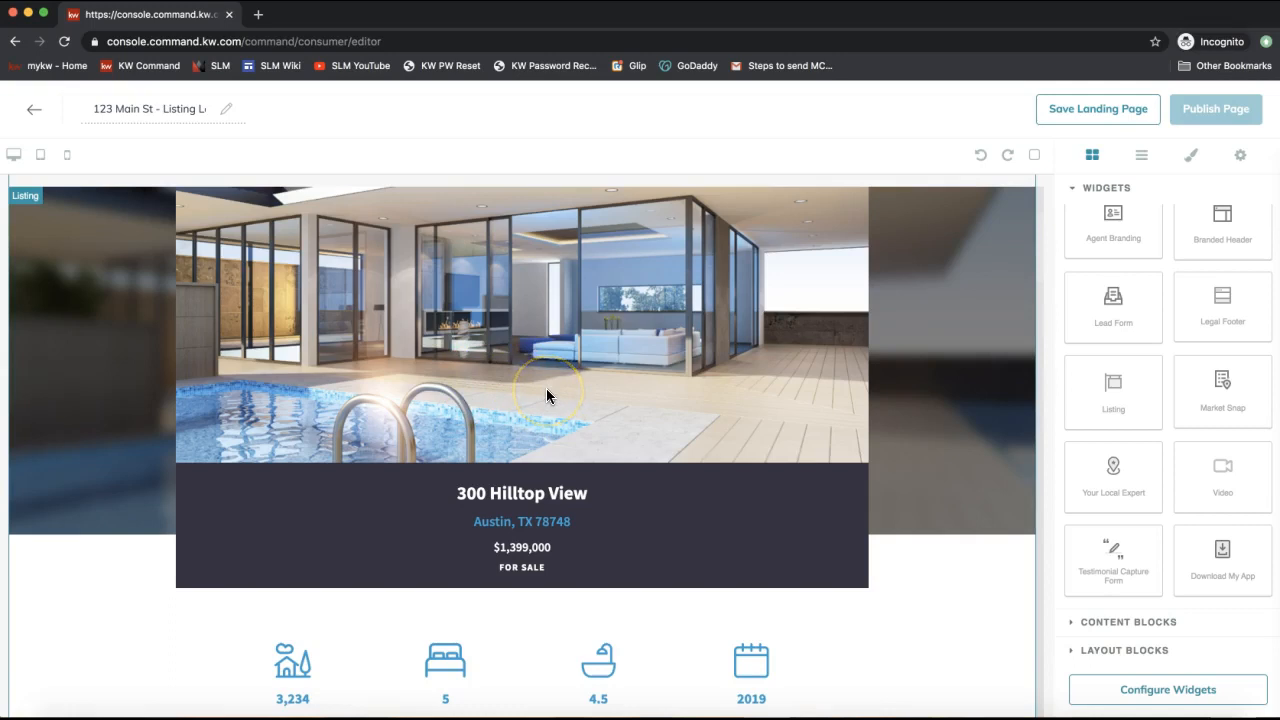
pyautogui.scroll(-9, 546, 395)
pyautogui.scroll(-20, 546, 395)
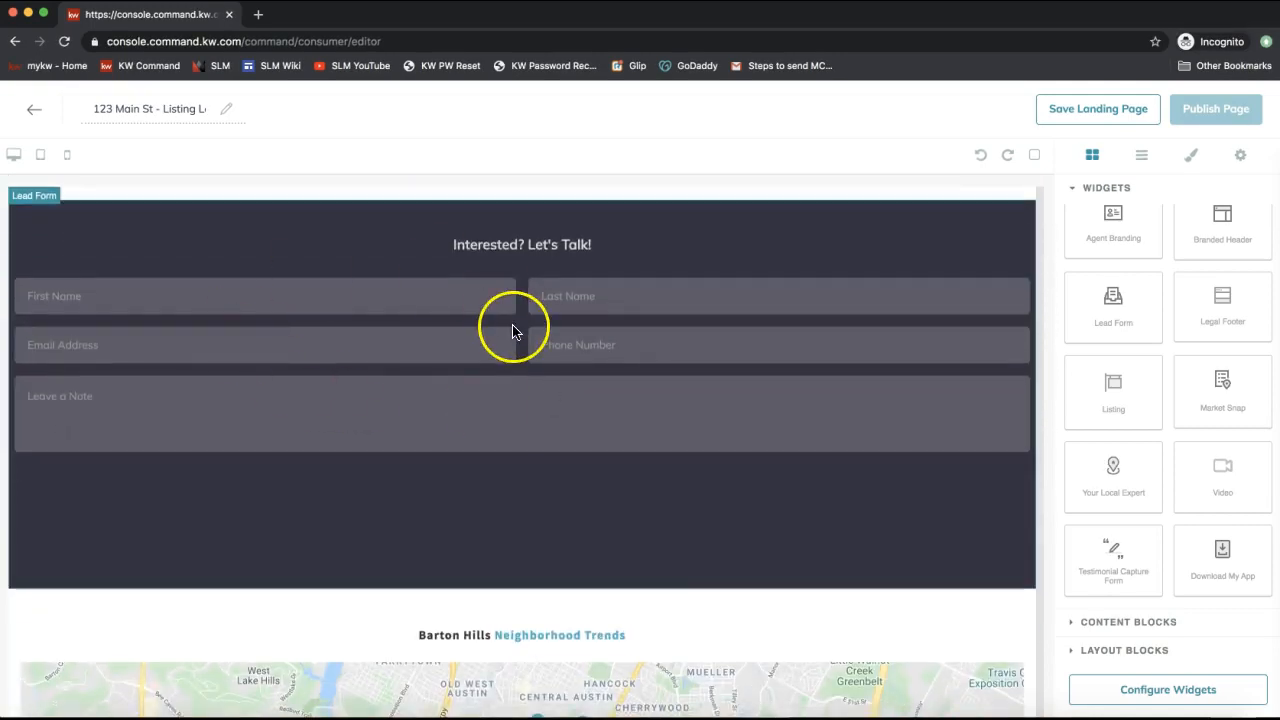
pyautogui.scroll(6, 563, 420)
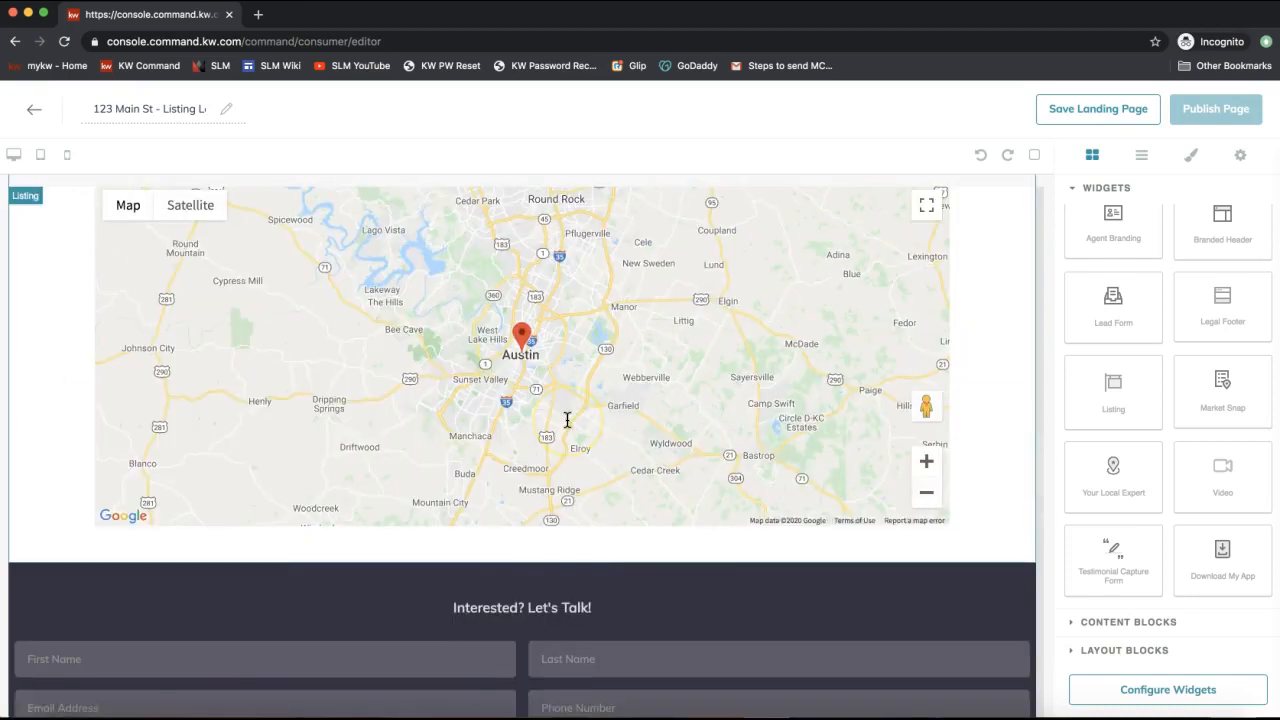
pyautogui.scroll(15, 567, 409)
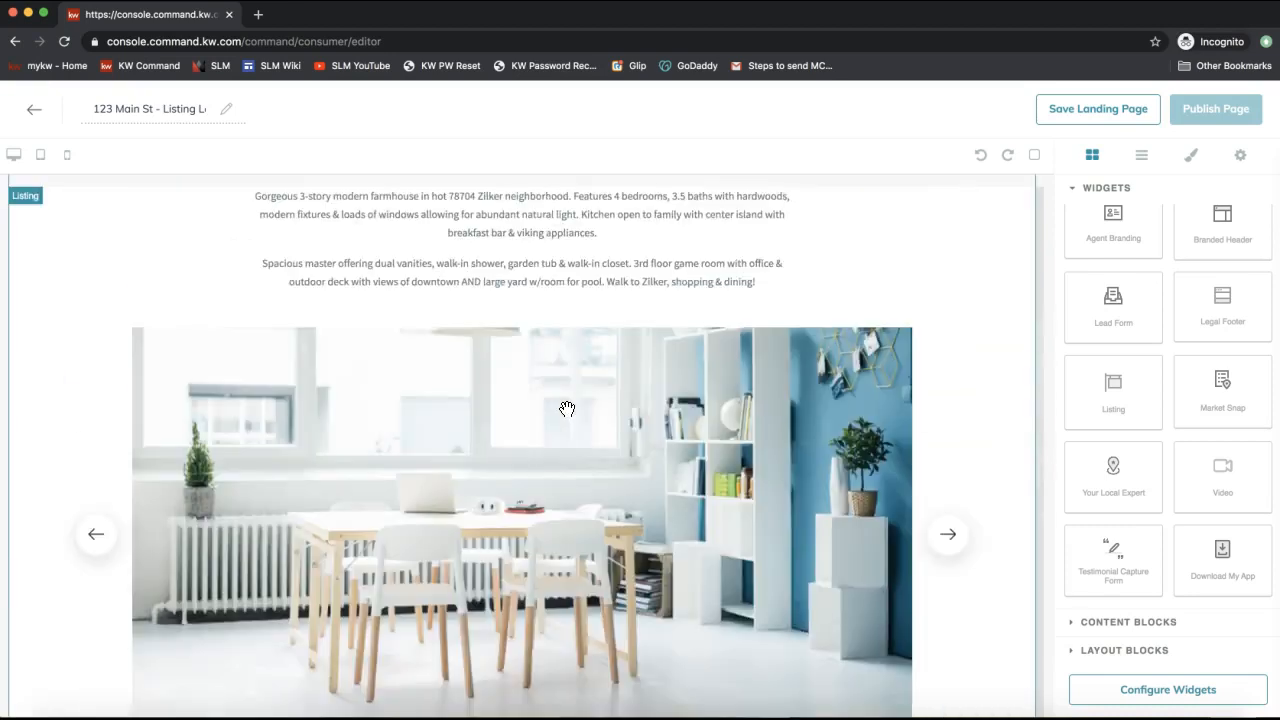
pyautogui.scroll(10, 567, 409)
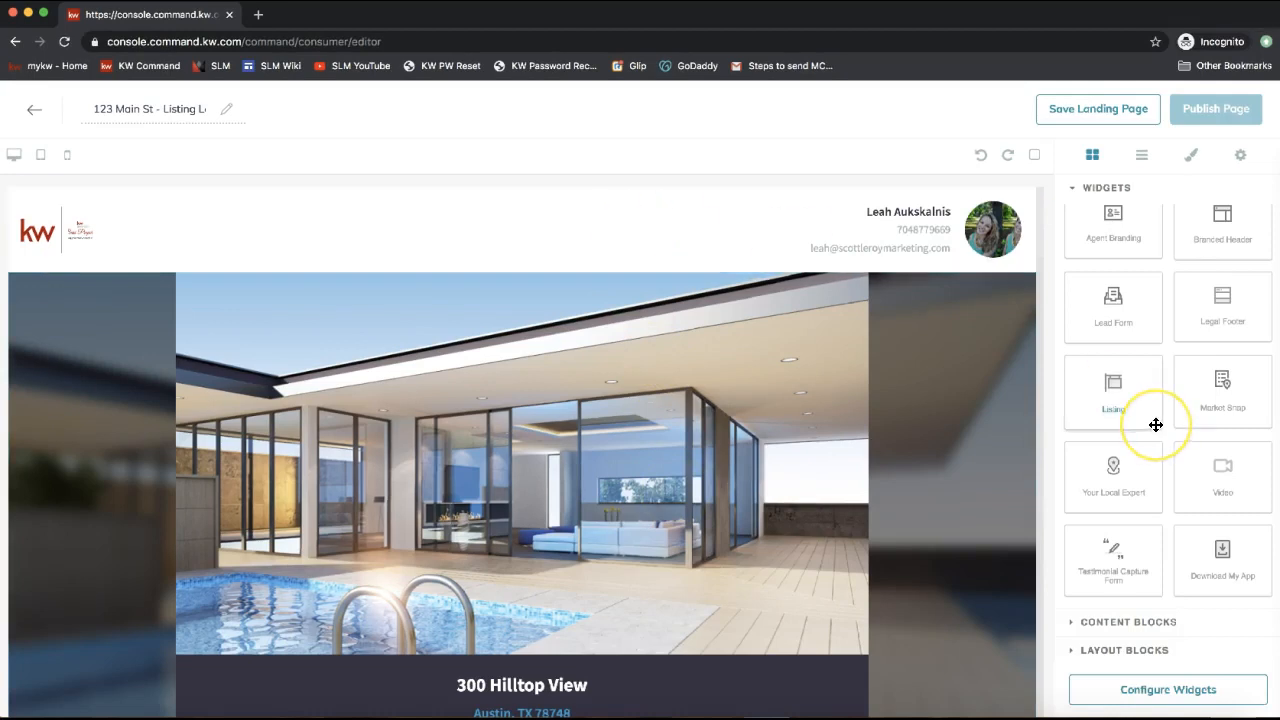
# Delete the newly added Your Local Expert section and expand the Content Blocks library.
pyautogui.moveTo(1128, 483); pyautogui.dragTo(920, 344)
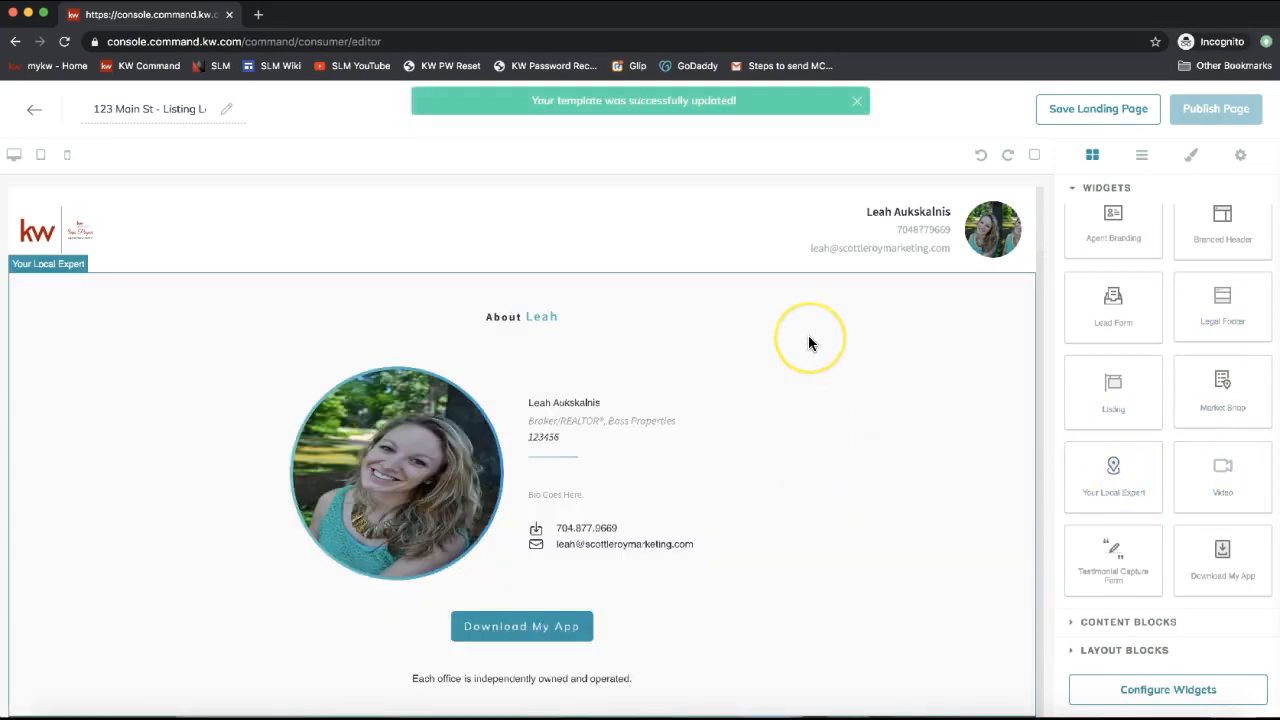
pyautogui.scroll(-1, 808, 343)
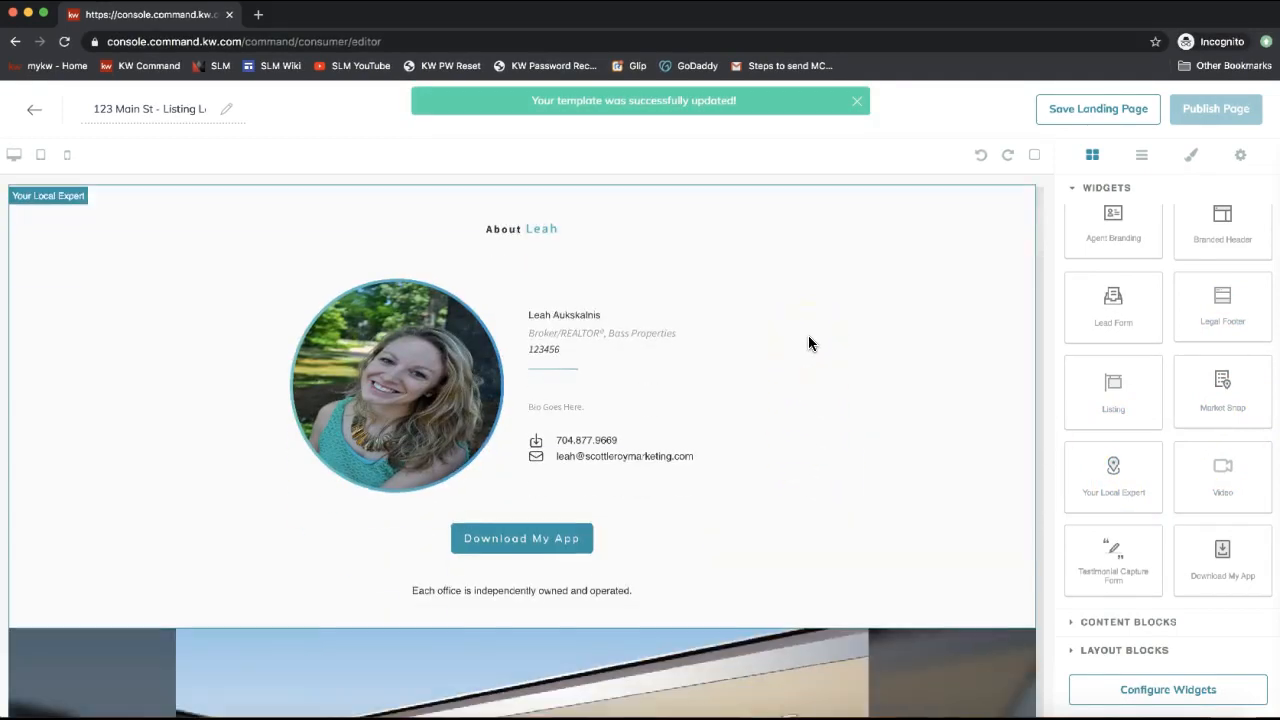
pyautogui.click(615, 235)
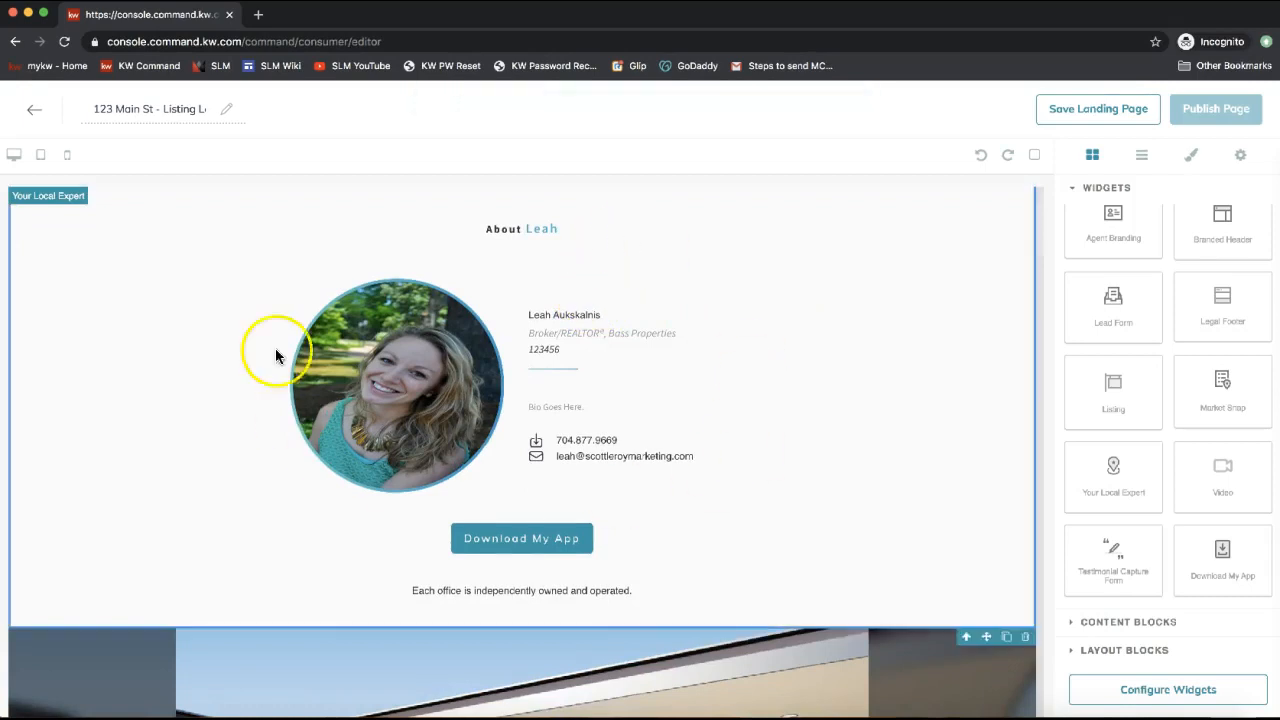
pyautogui.click(1025, 638)
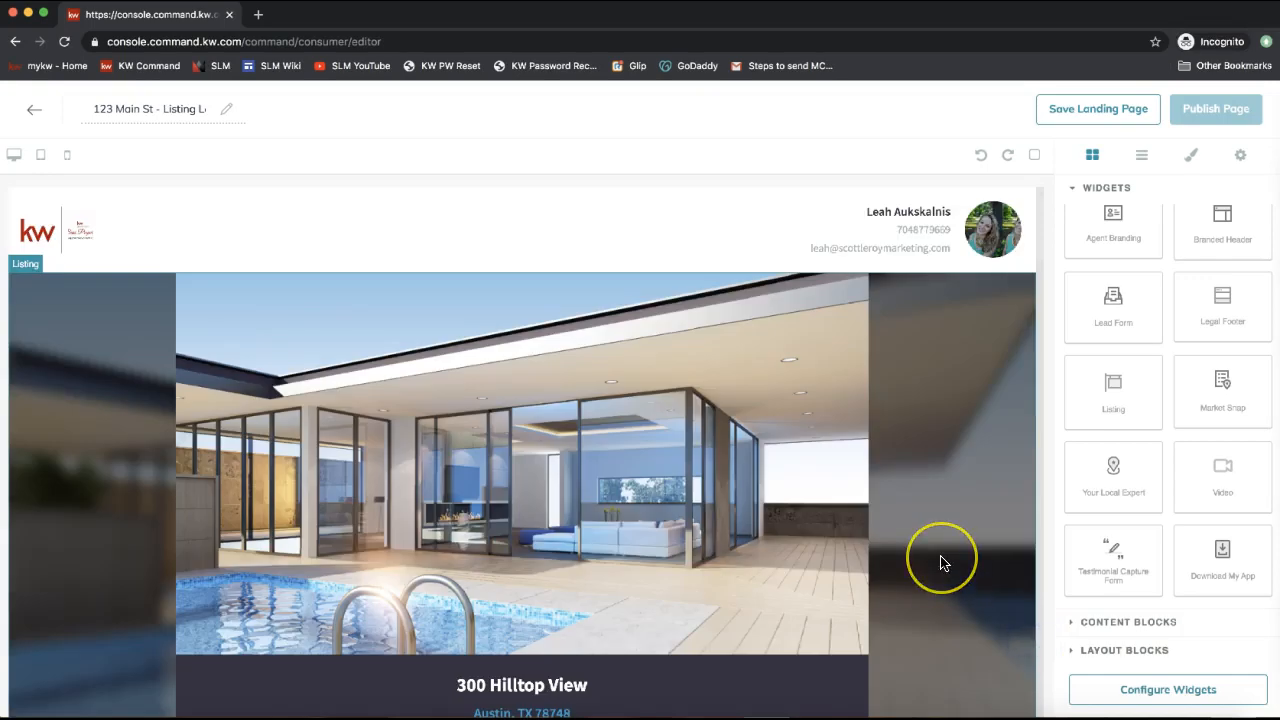
pyautogui.click(936, 405)
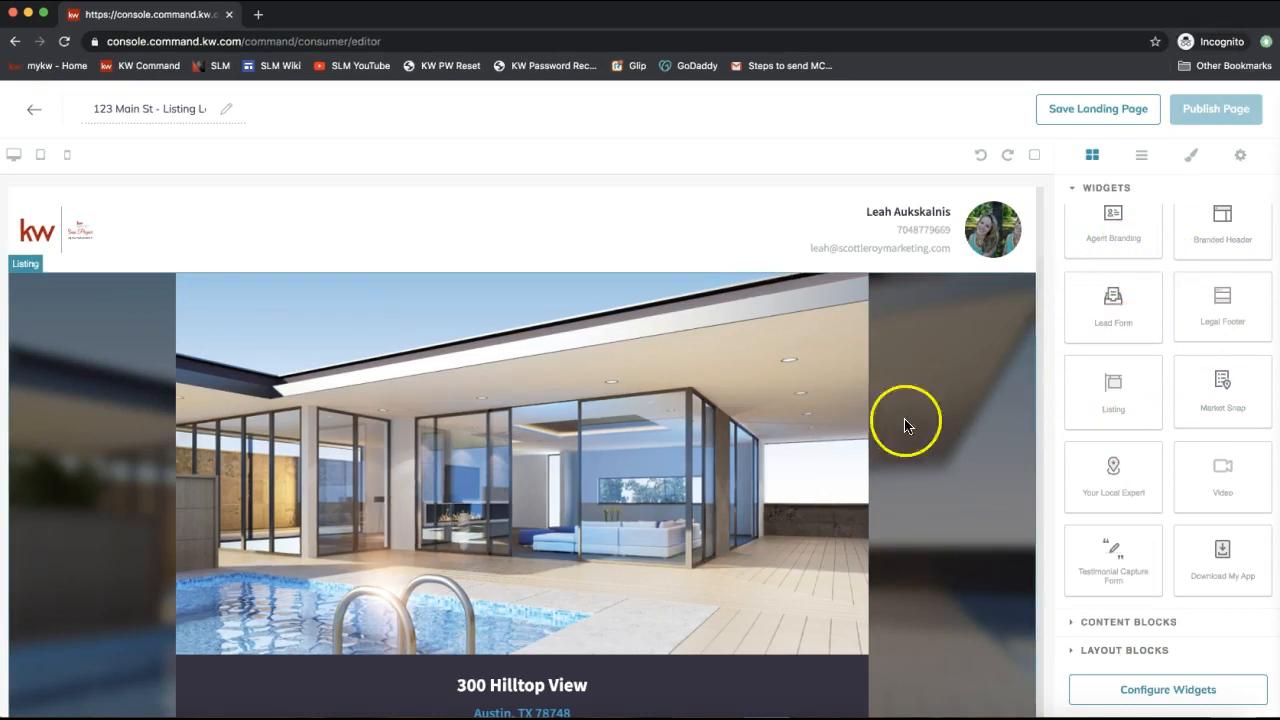
pyautogui.click(1108, 622)
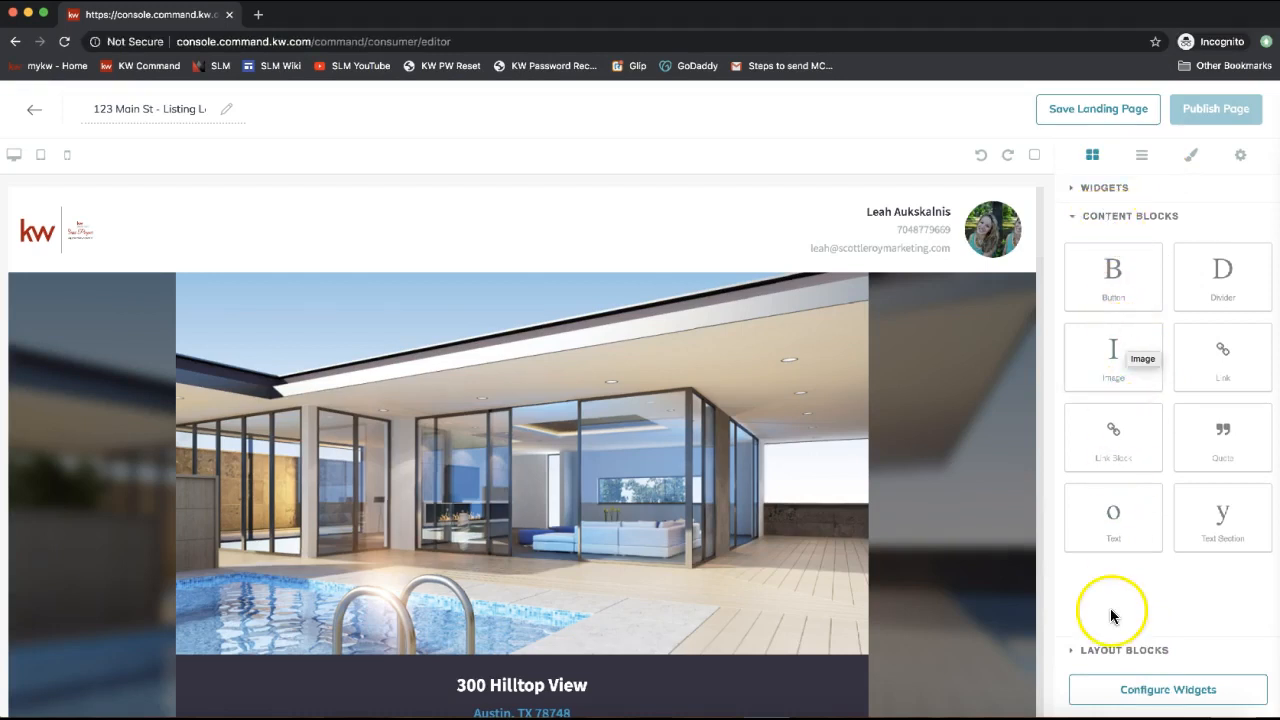
pyautogui.click(1118, 648)
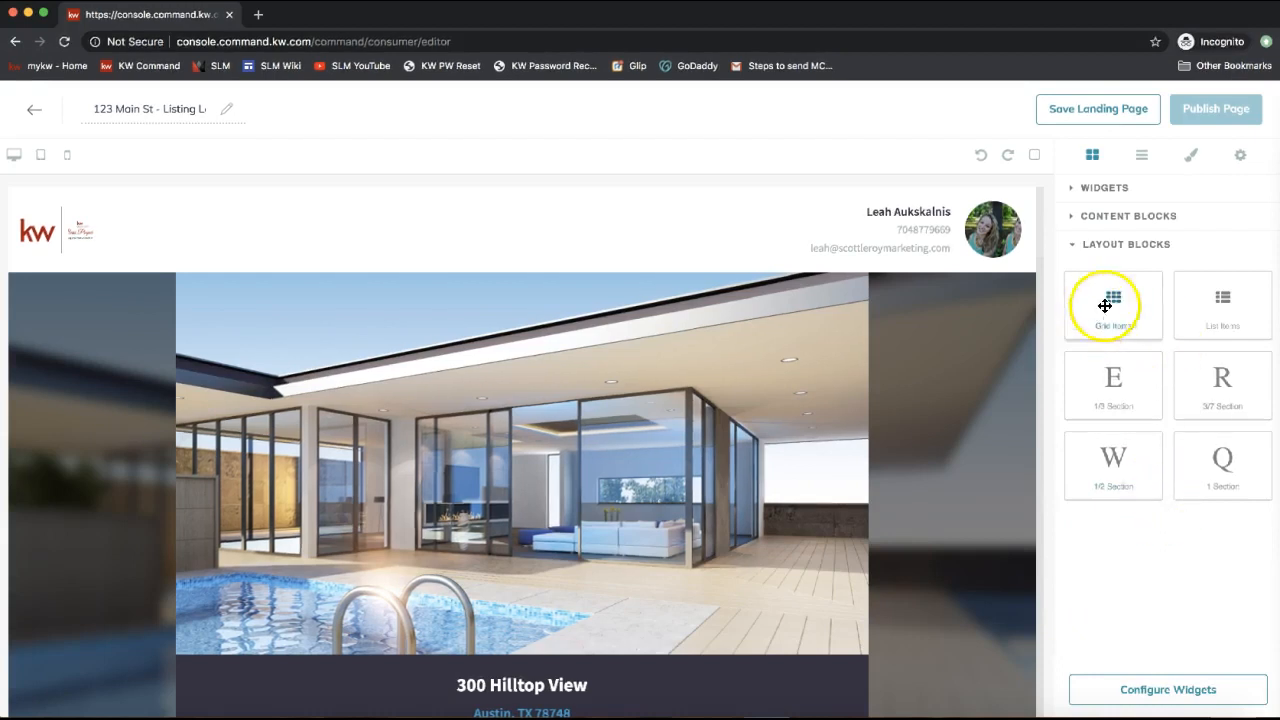
pyautogui.click(1160, 218)
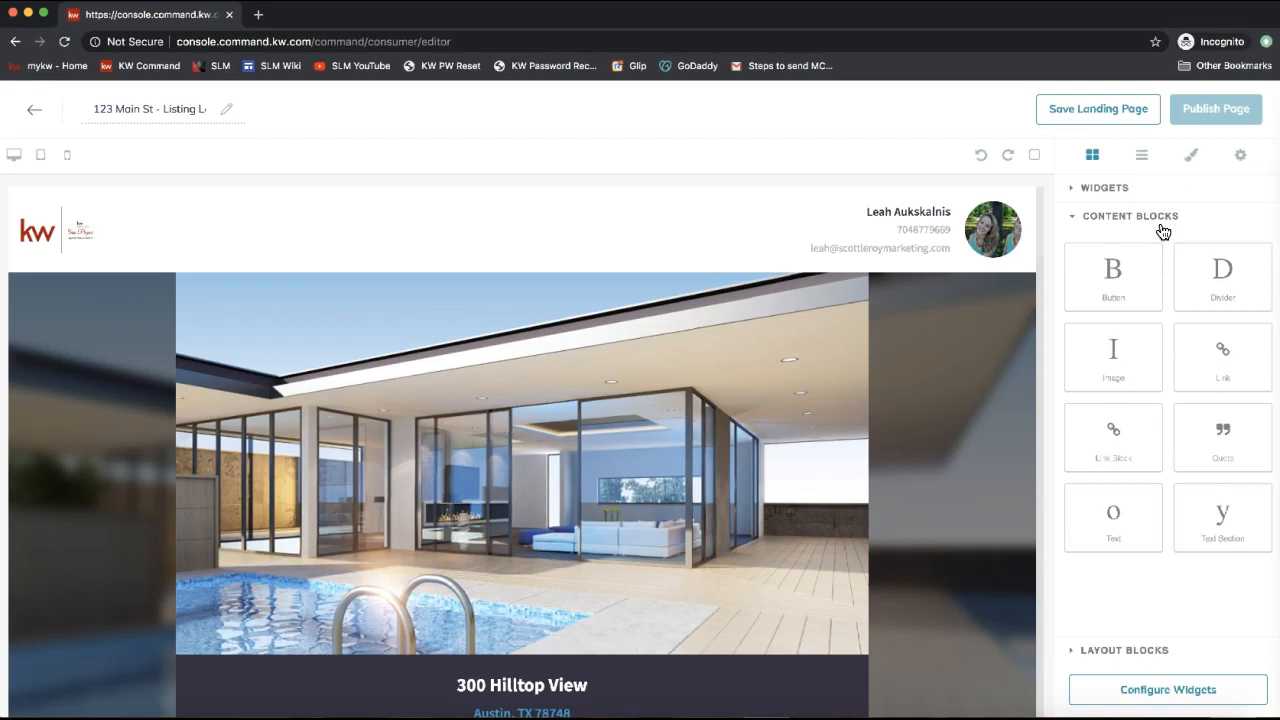
pyautogui.click(1196, 410)
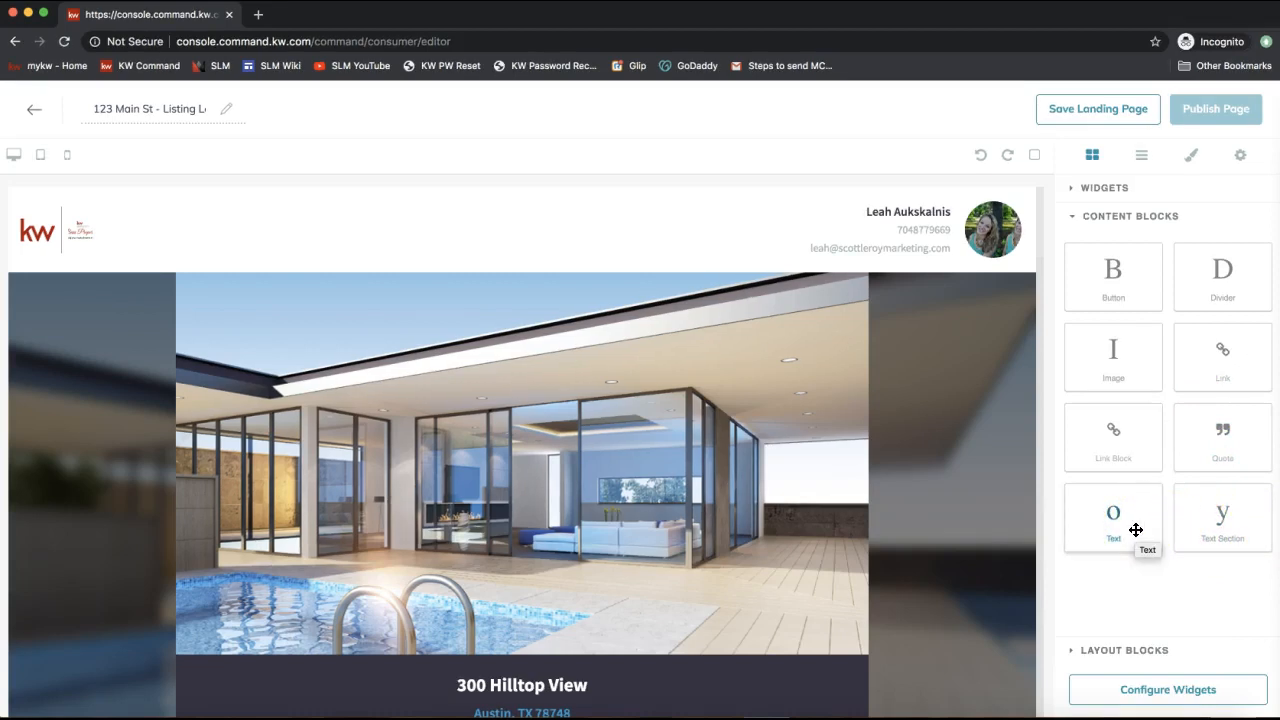
pyautogui.click(564, 497)
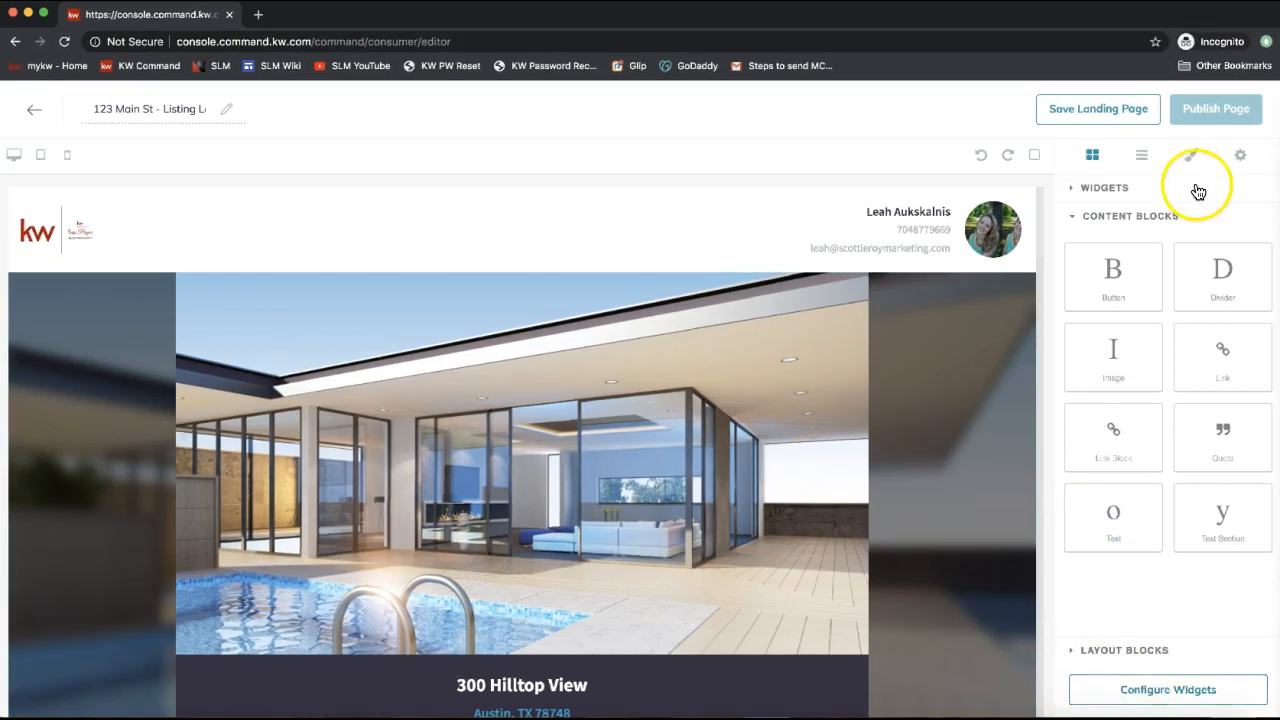
pyautogui.click(1208, 110)
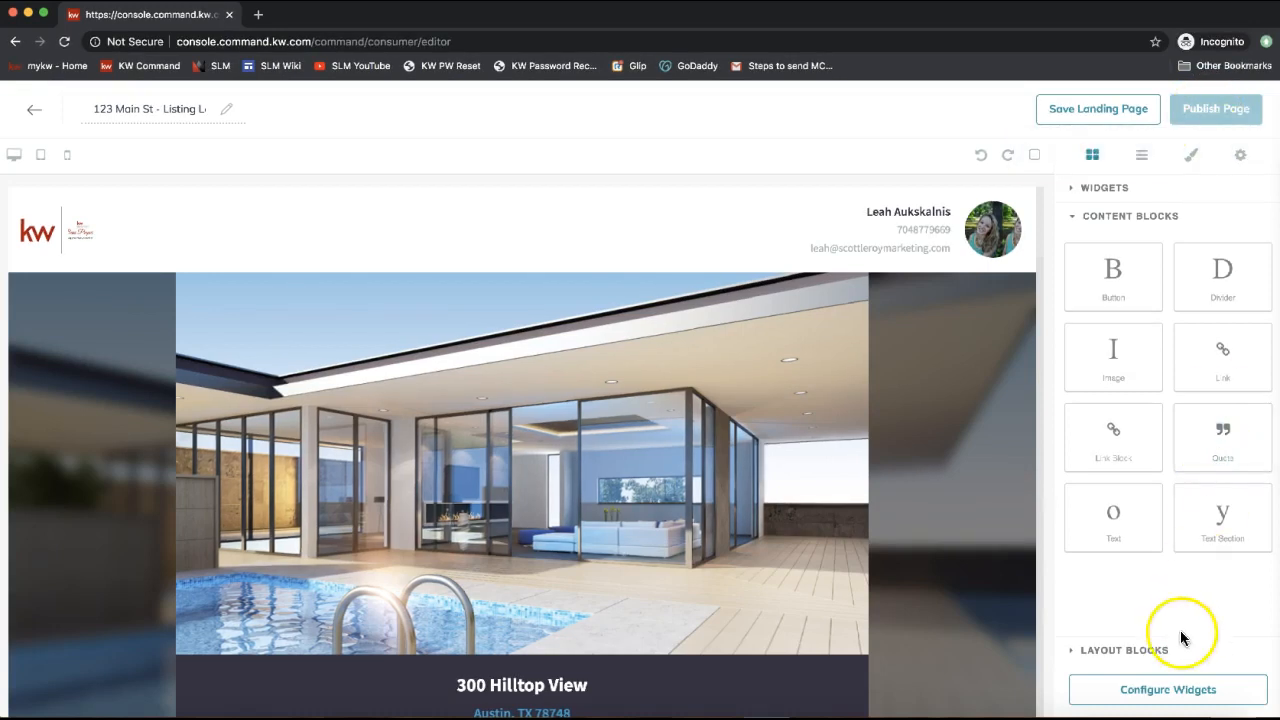
# Open the Configure Widgets checklist, where only Lead Form and New Market Snap are configured.
pyautogui.click(1163, 692)
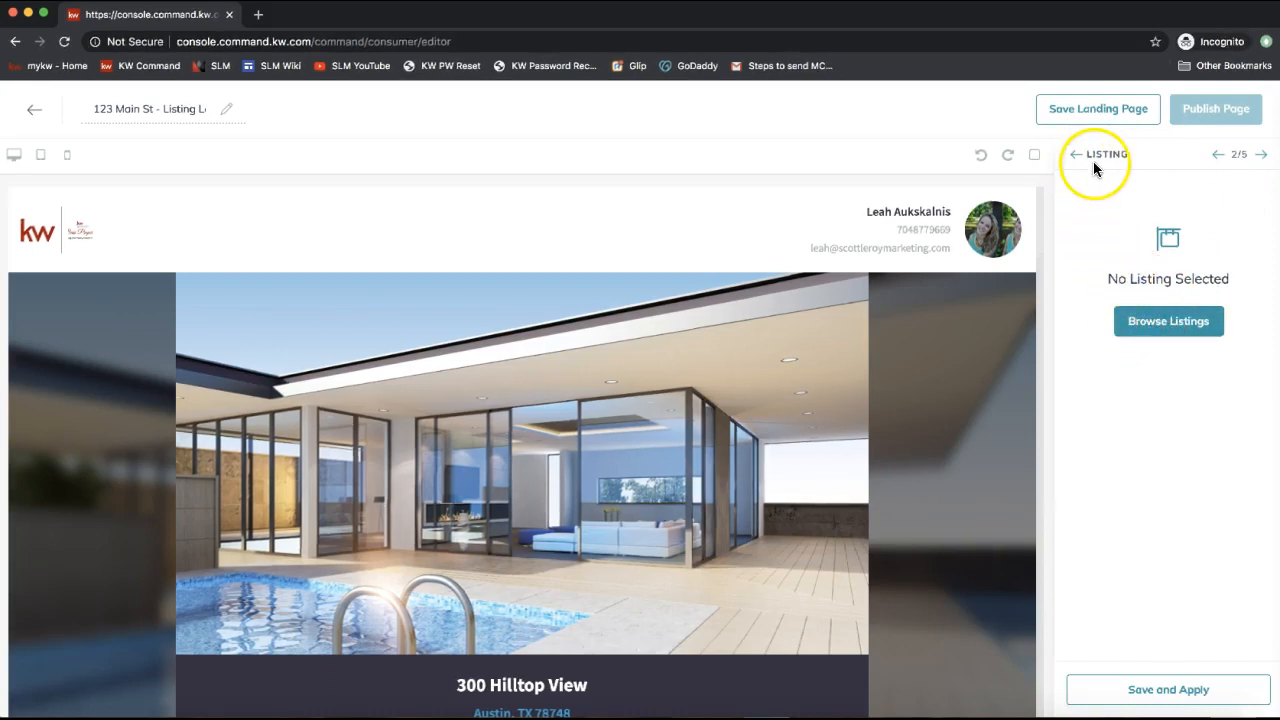
pyautogui.click(1239, 157)
pyautogui.doubleClick(1239, 165)
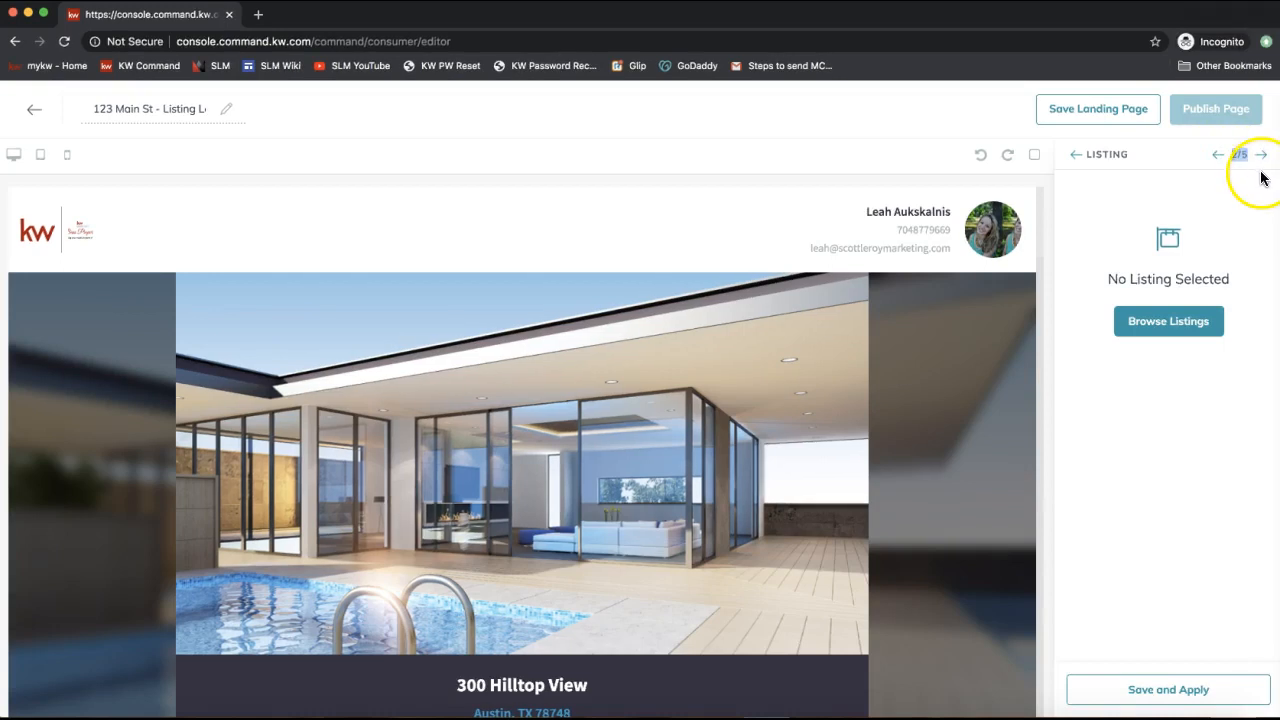
pyautogui.click(1075, 160)
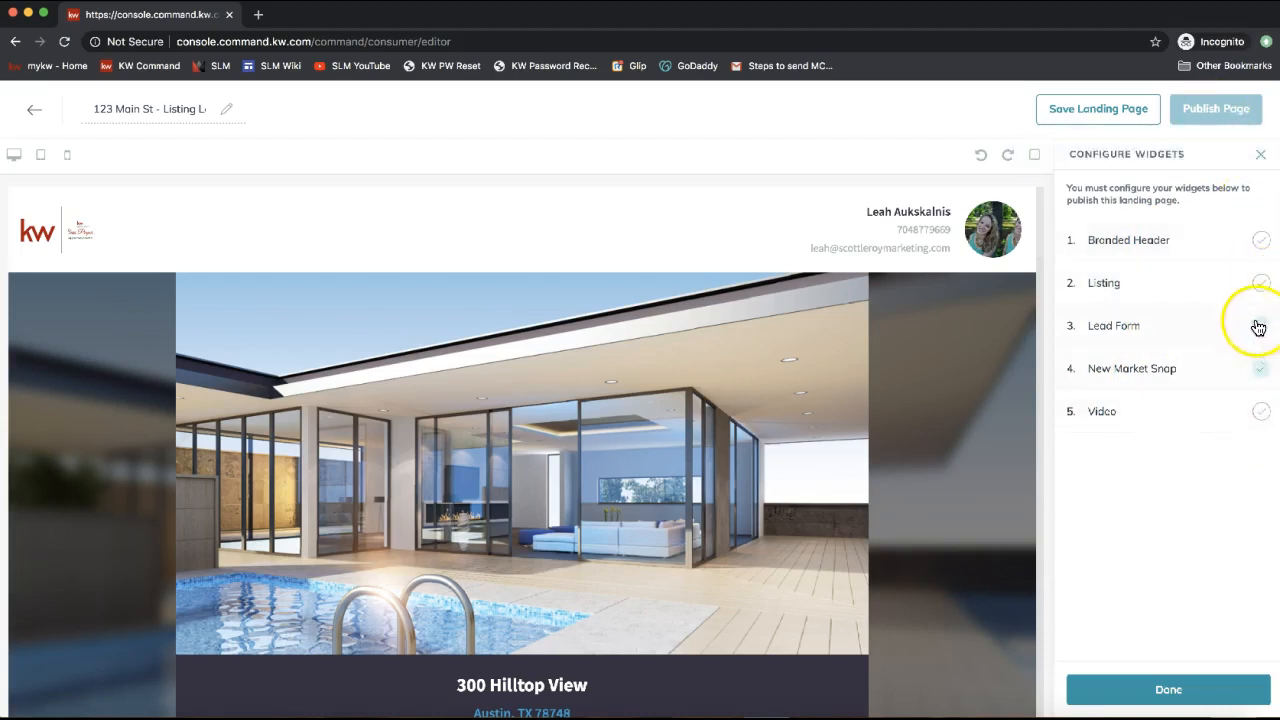
pyautogui.click(1116, 248)
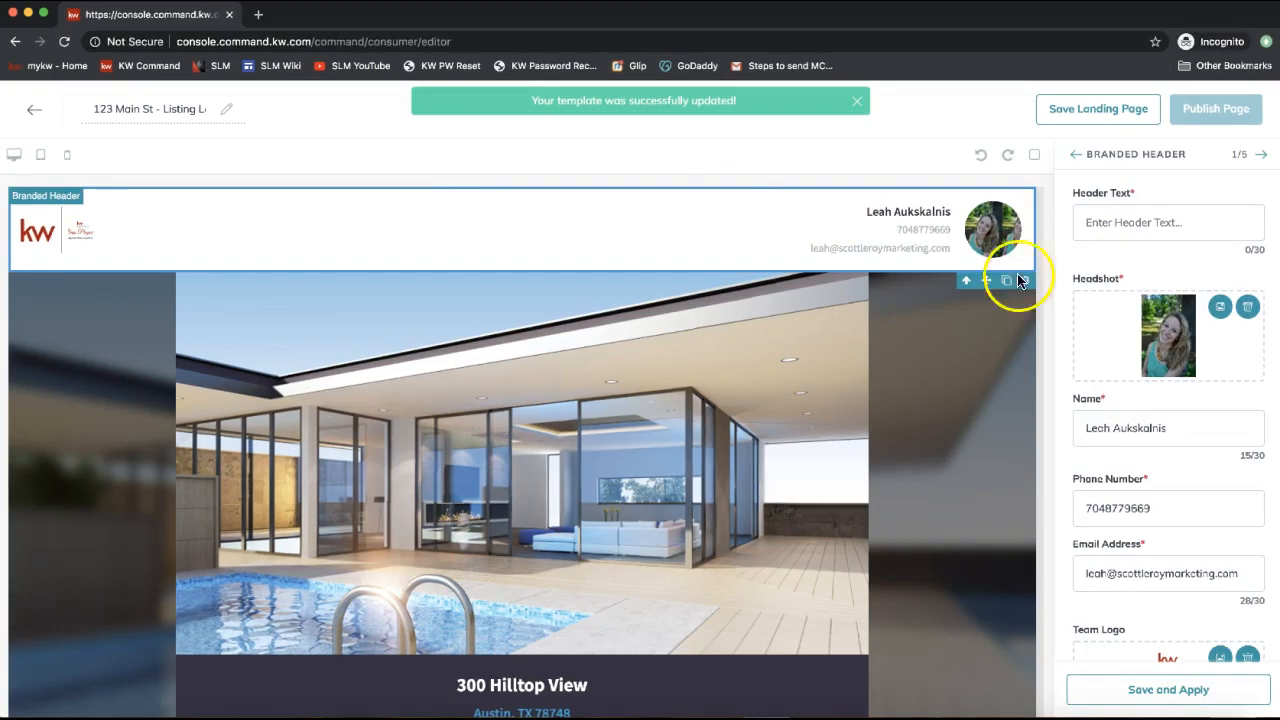
pyautogui.click(1136, 219)
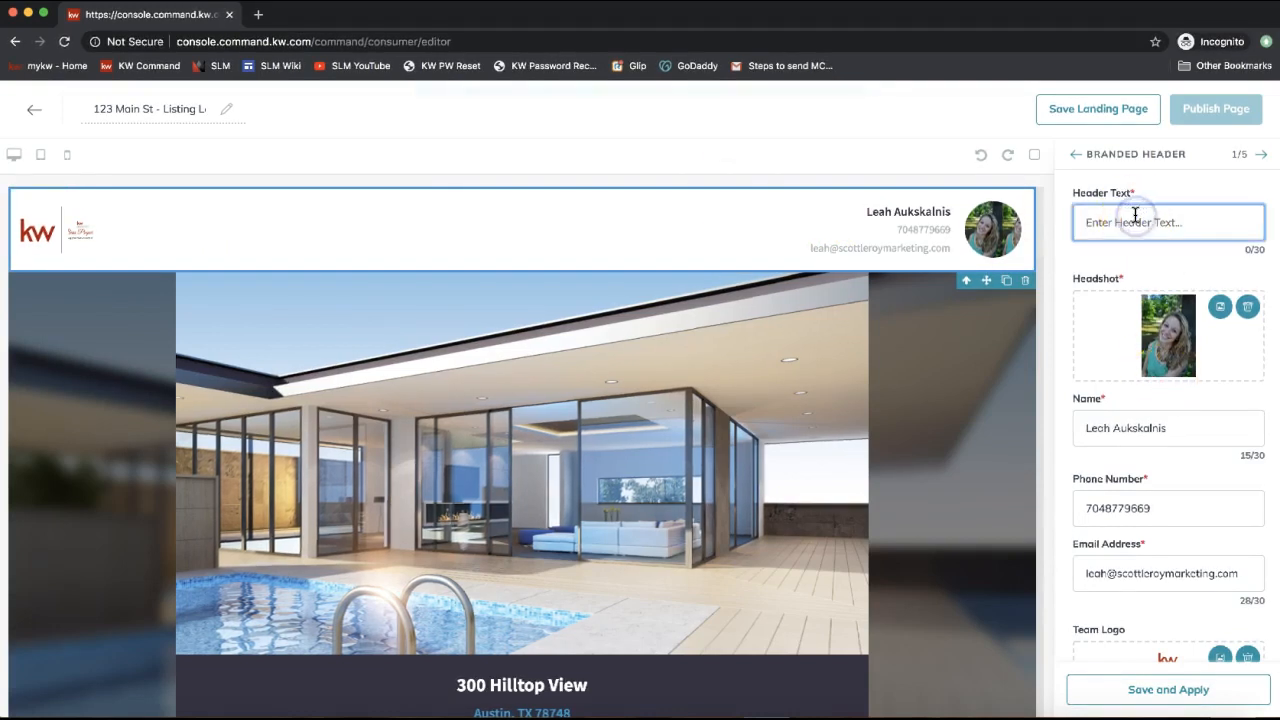
pyautogui.write('Proudly Presenting 123 Main St')
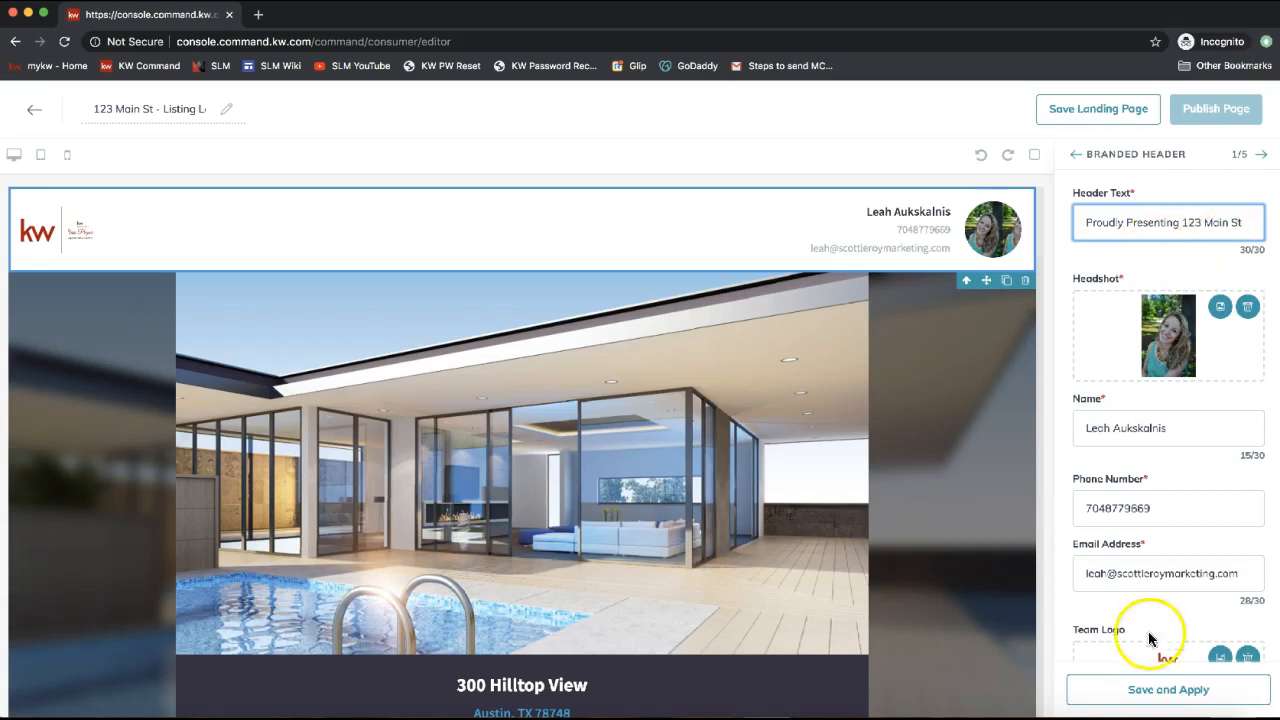
pyautogui.click(1160, 697)
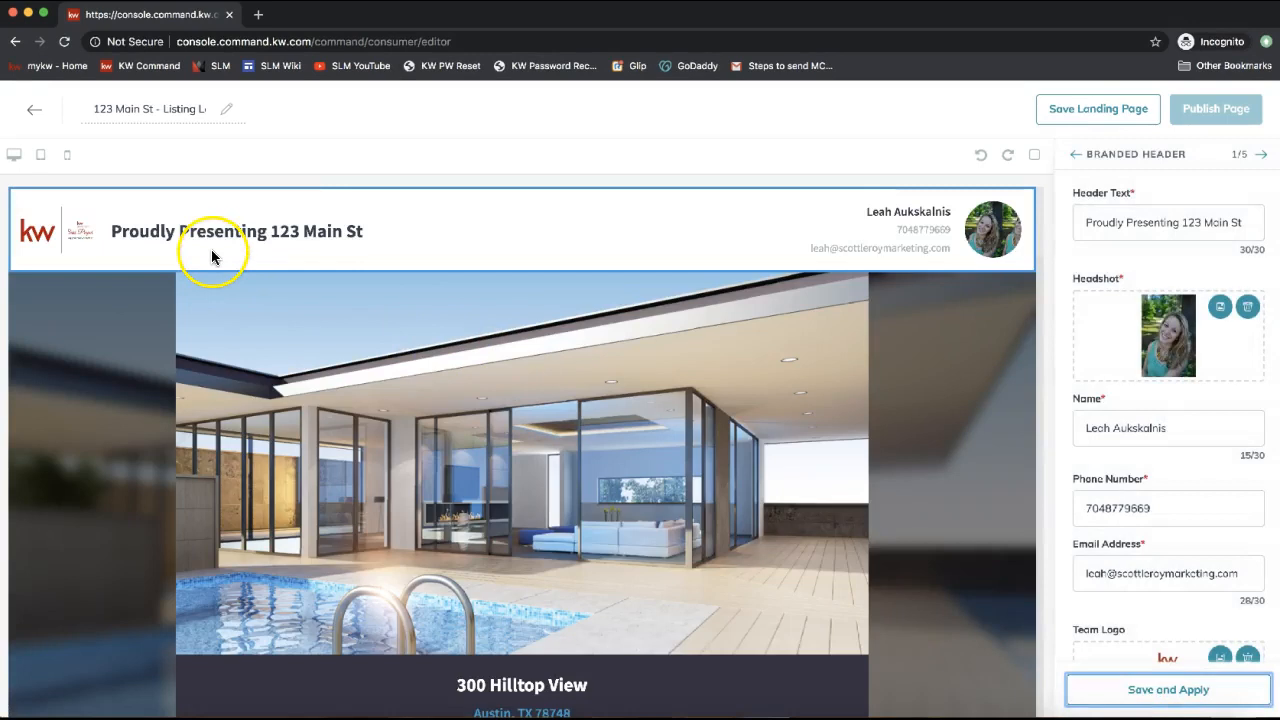
pyautogui.click(1204, 260)
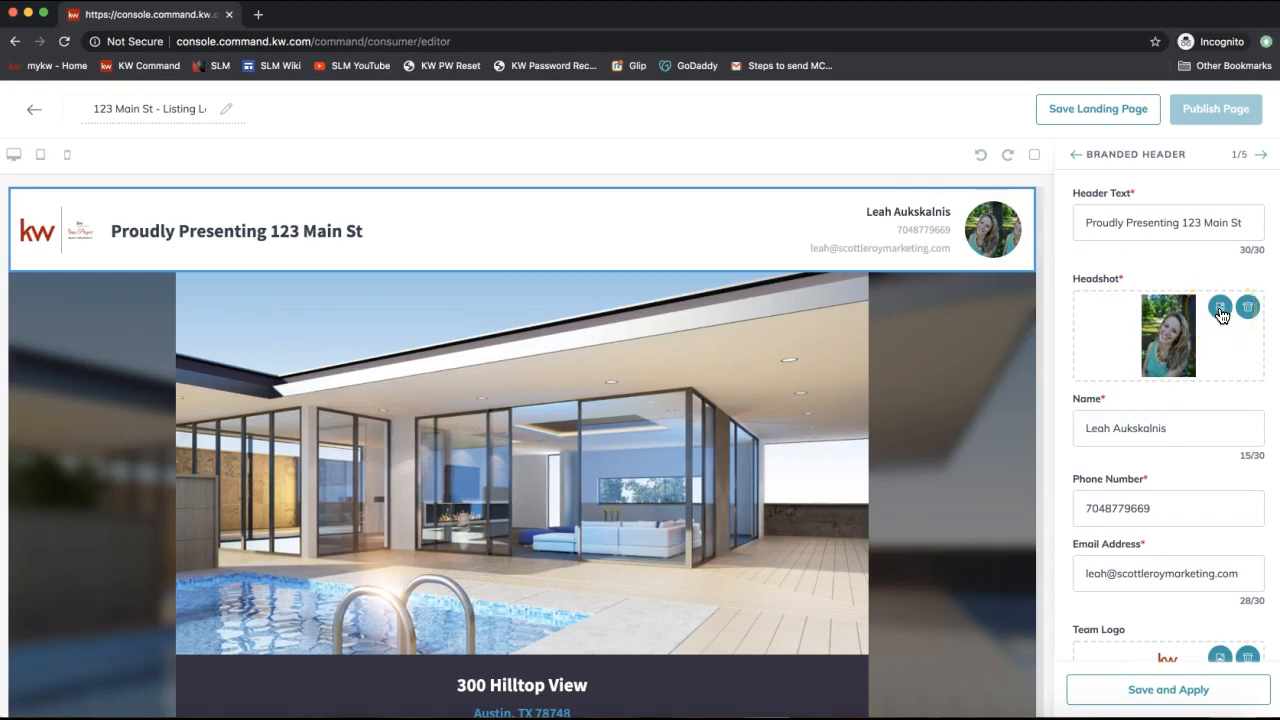
pyautogui.scroll(-2, 1200, 335)
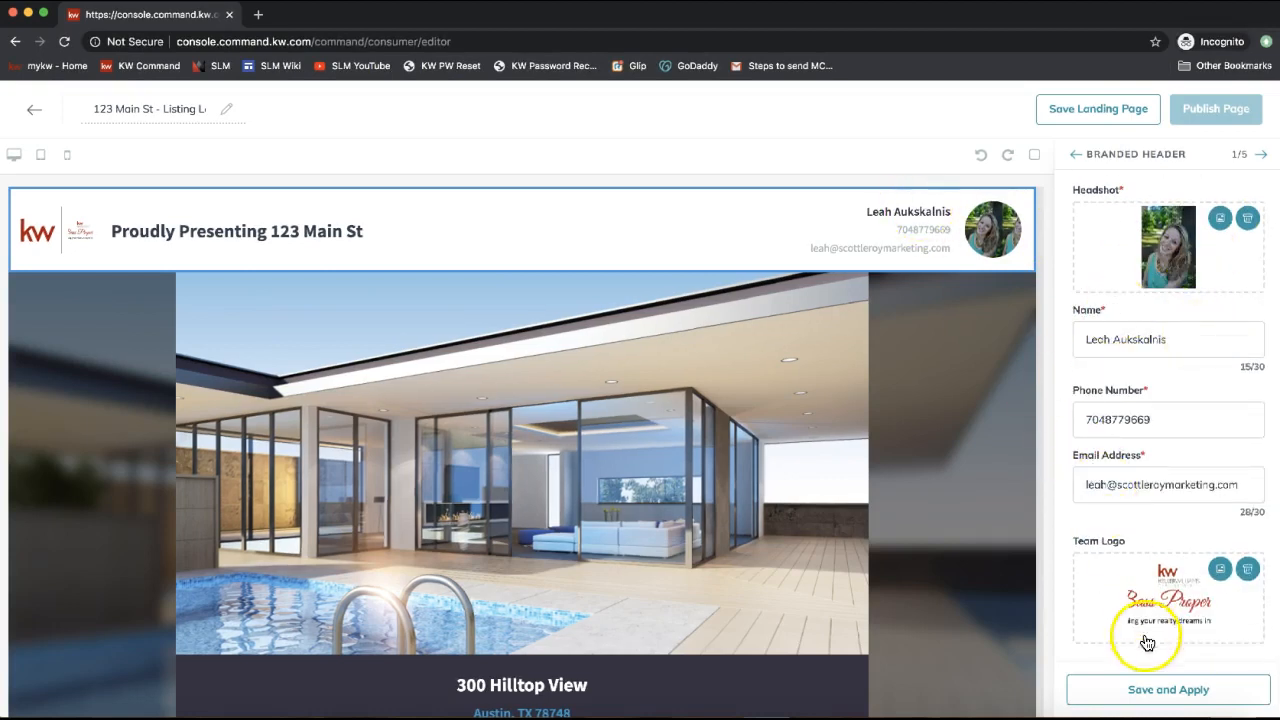
pyautogui.click(1155, 690)
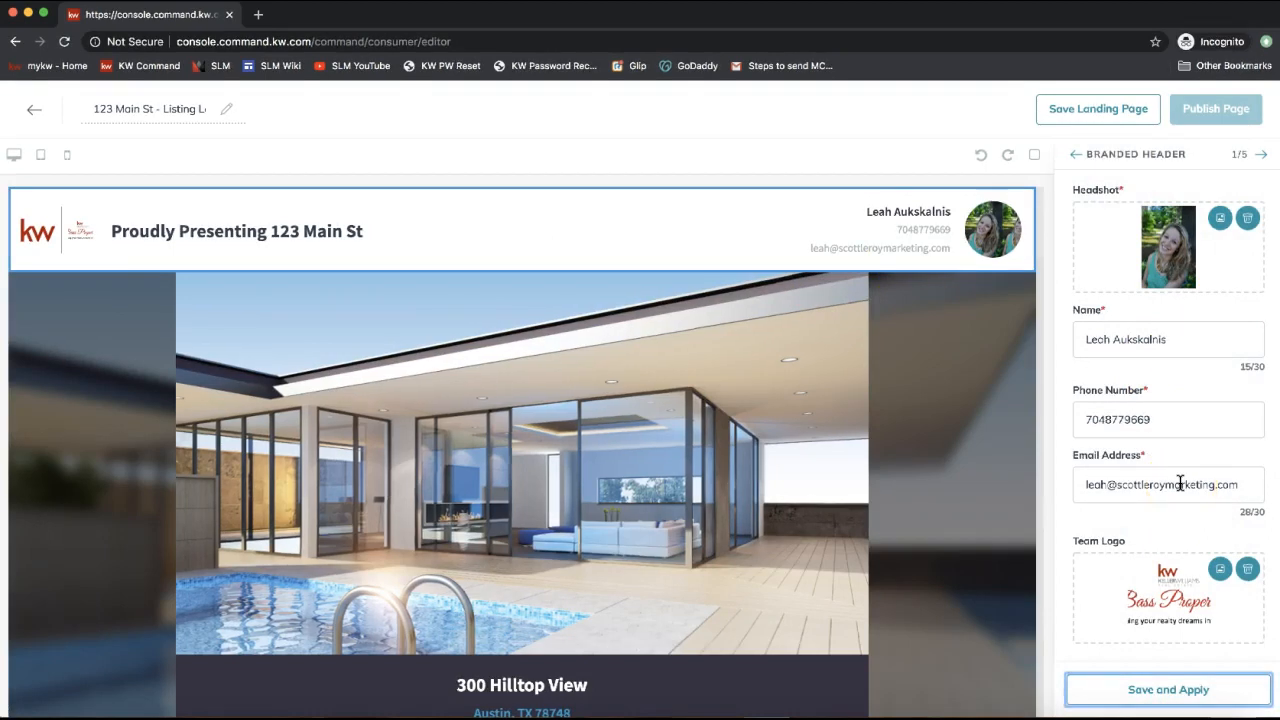
pyautogui.click(1186, 331)
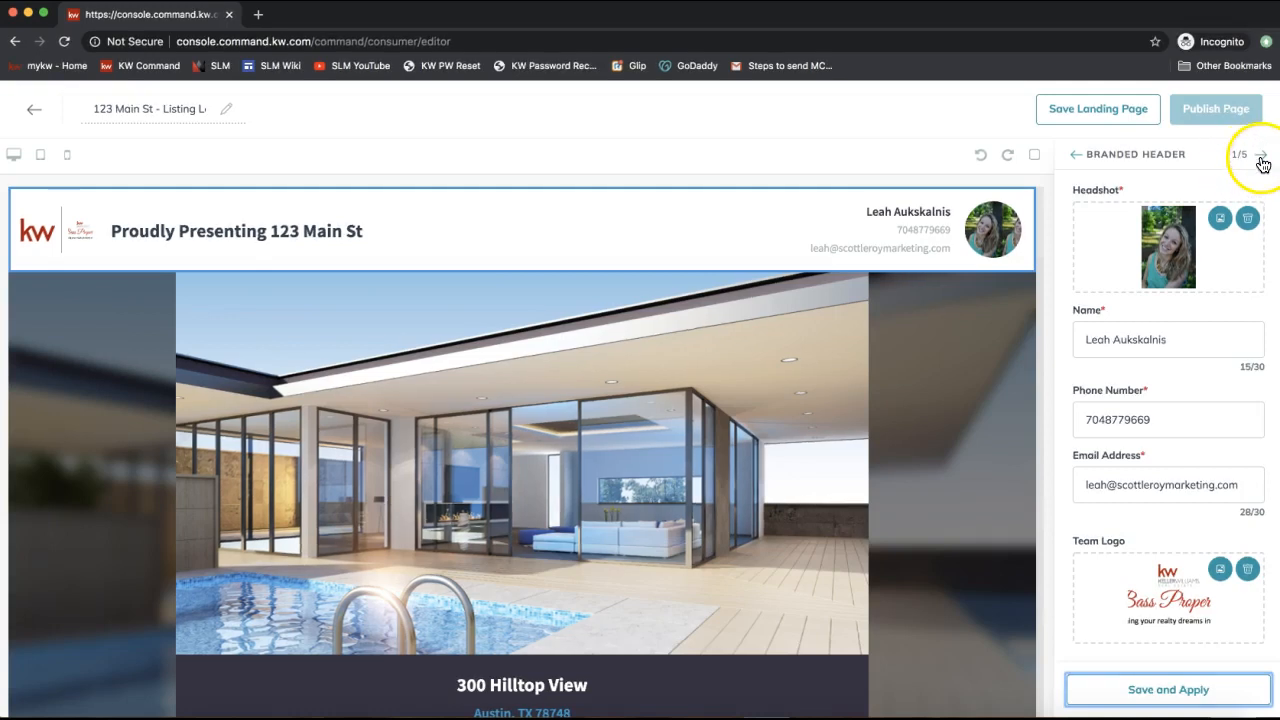
# Go to the Listing 2/5 settings and open Browse Listings to search for a listing.
pyautogui.click(1262, 158)
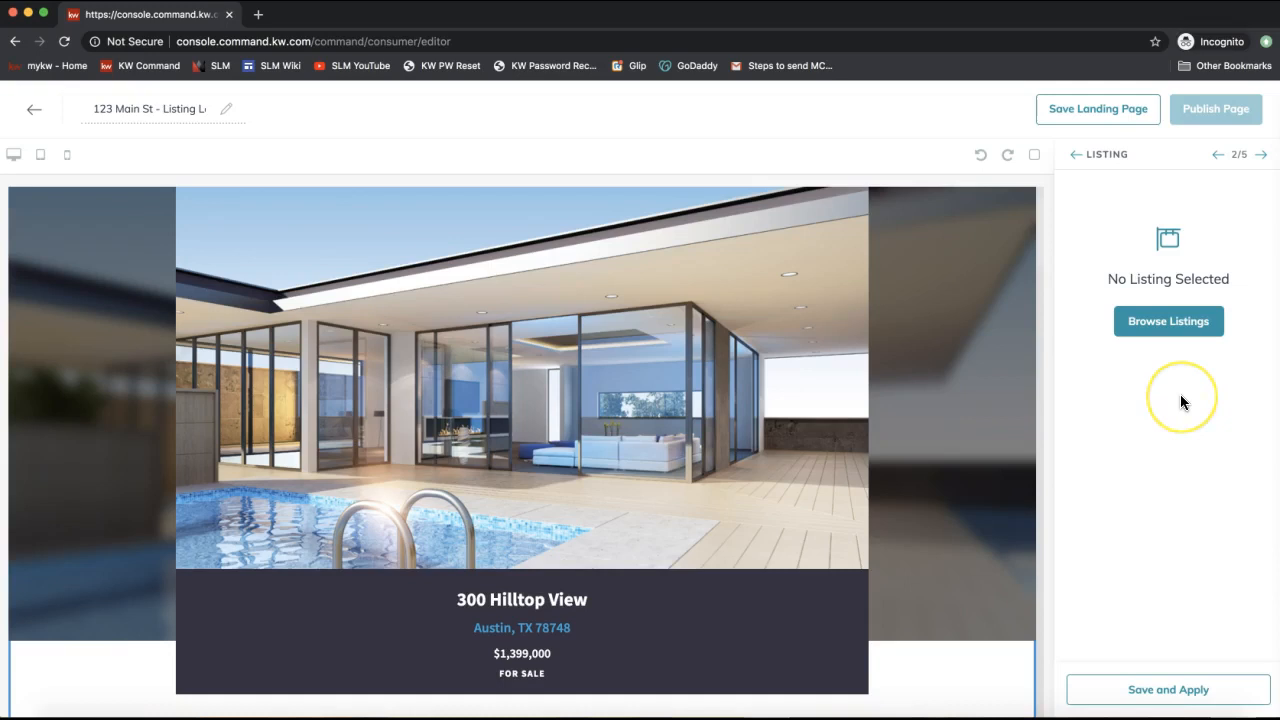
pyautogui.click(1170, 325)
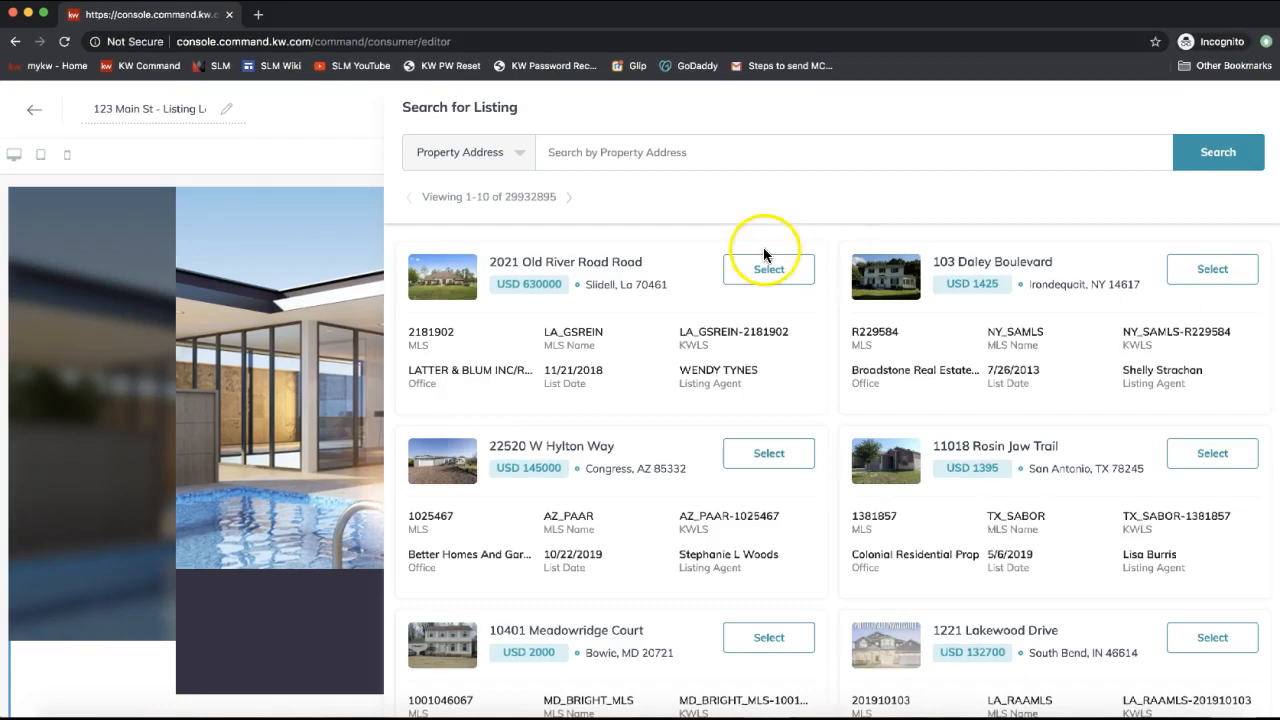
# Keep the listing search set to search by property address.
pyautogui.scroll(-2, 1037, 383)
pyautogui.scroll(2, 1037, 383)
pyautogui.click(640, 153)
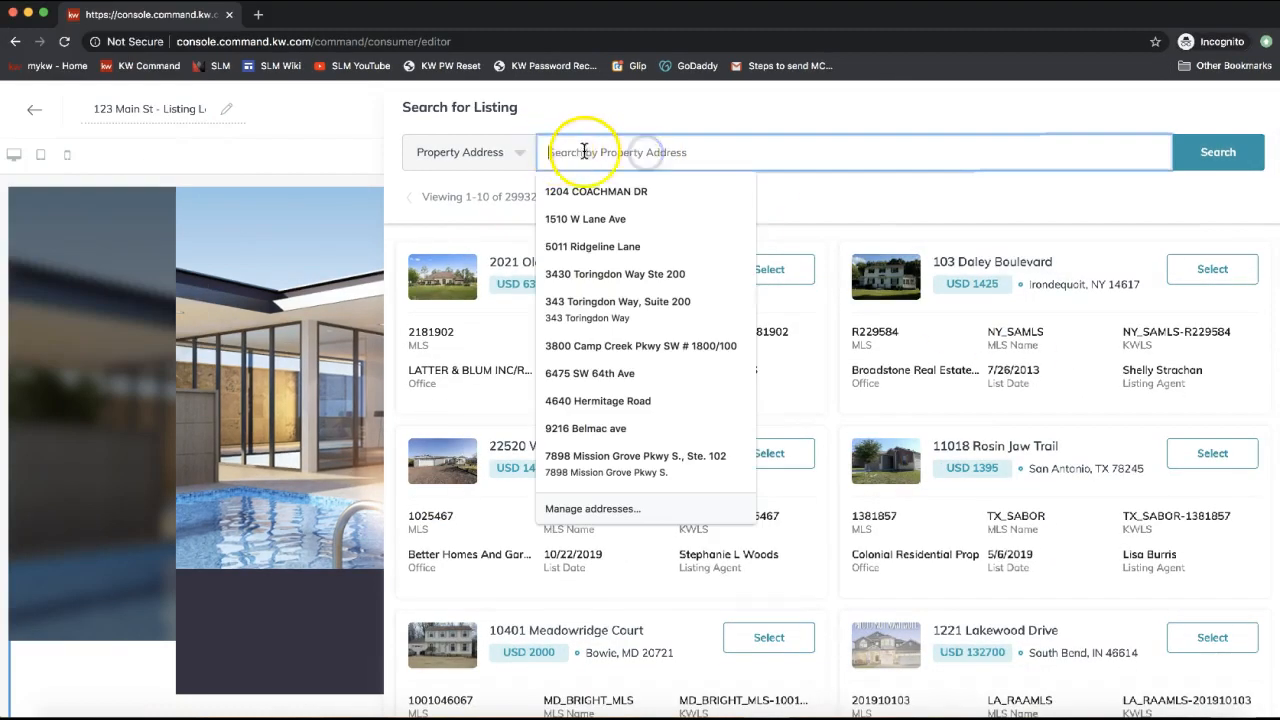
pyautogui.click(485, 158)
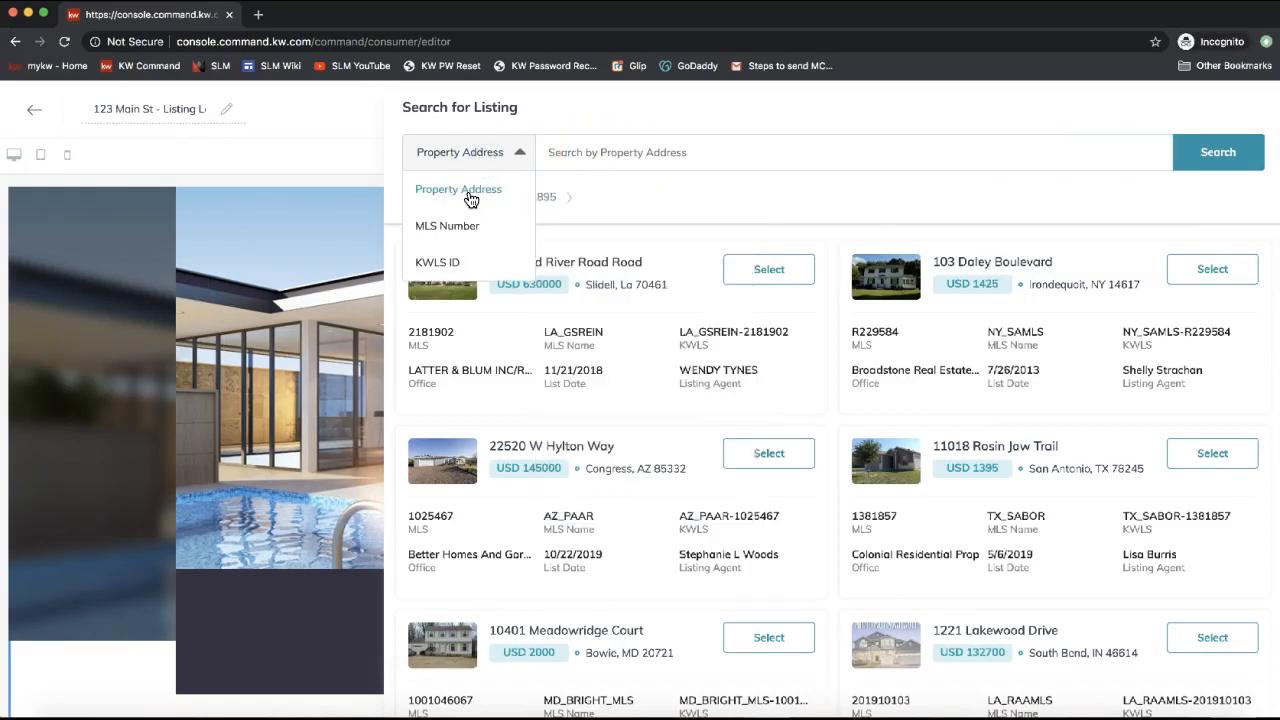
pyautogui.click(706, 208)
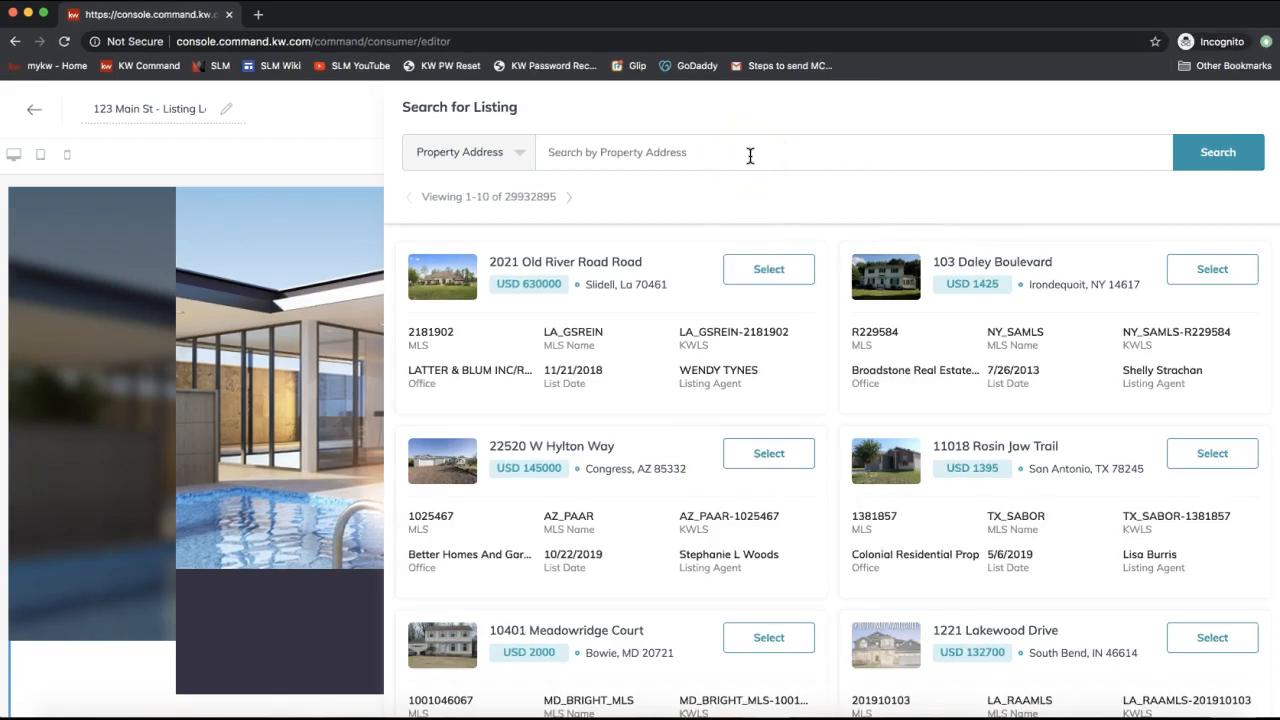
pyautogui.scroll(-3, 782, 423)
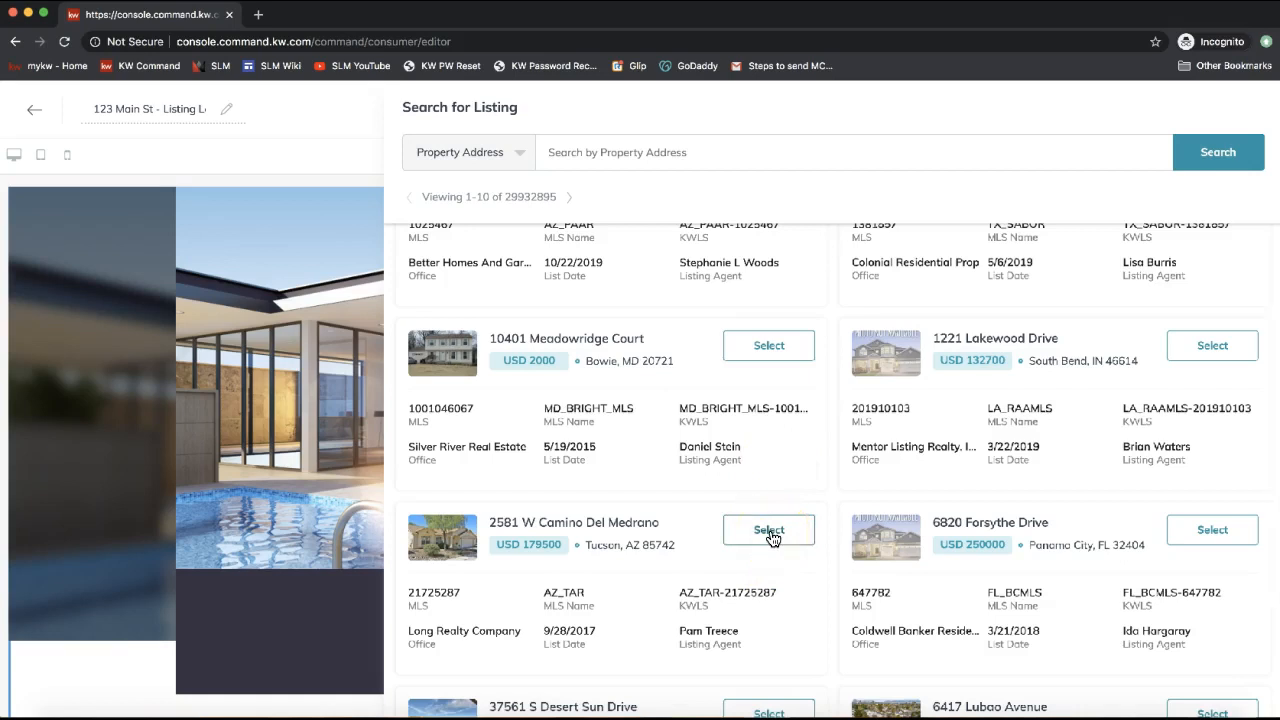
pyautogui.scroll(3, 771, 538)
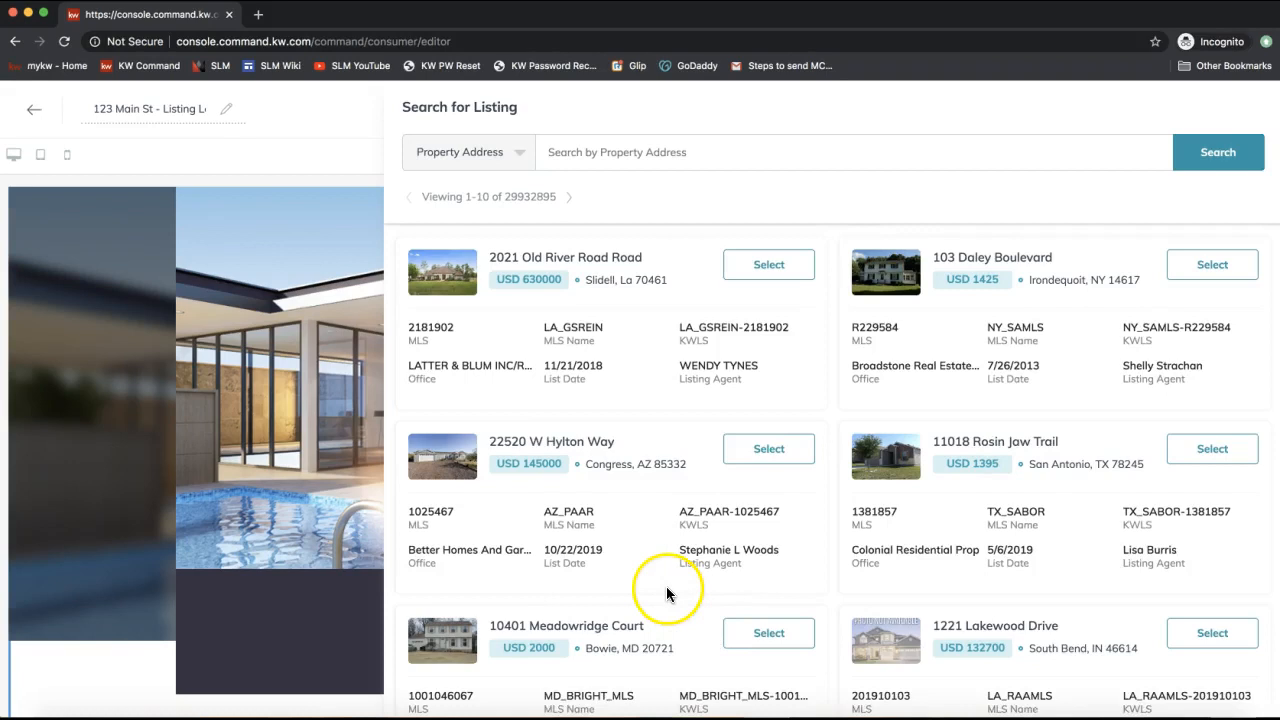
pyautogui.tripleClick(563, 258)
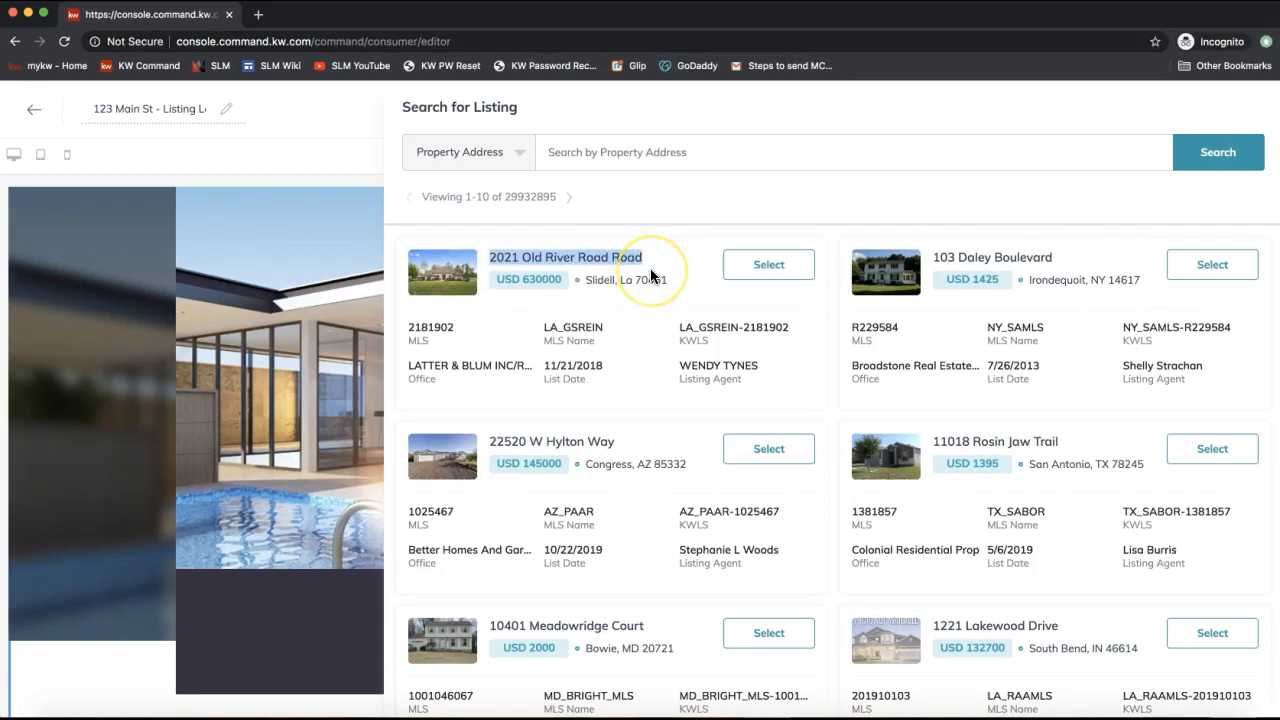
pyautogui.scroll(-2, 650, 275)
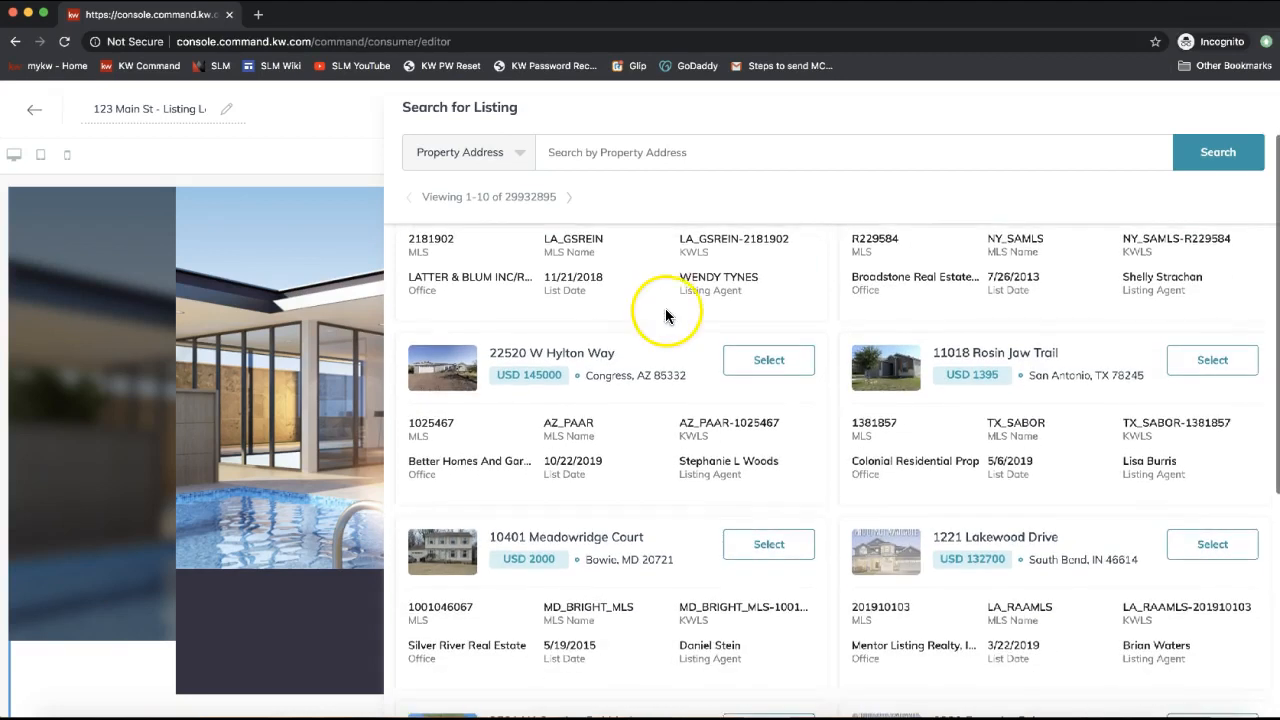
pyautogui.scroll(-5, 611, 265)
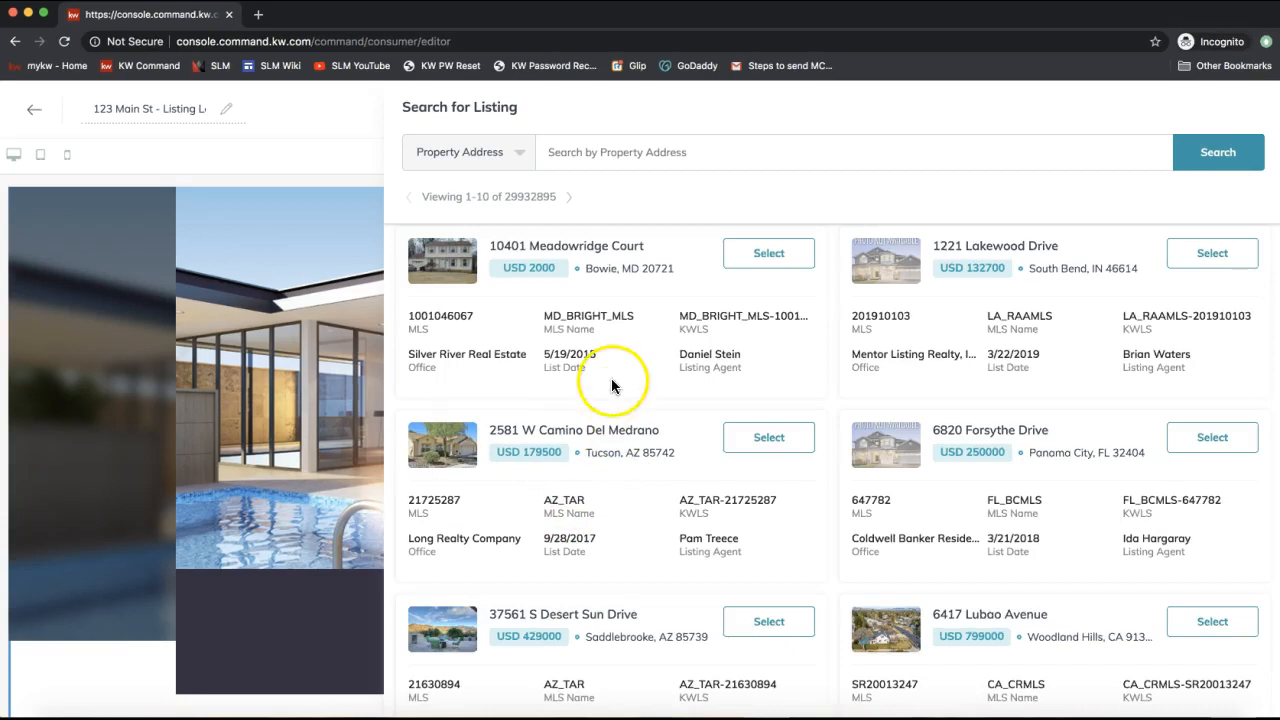
pyautogui.scroll(-1, 610, 375)
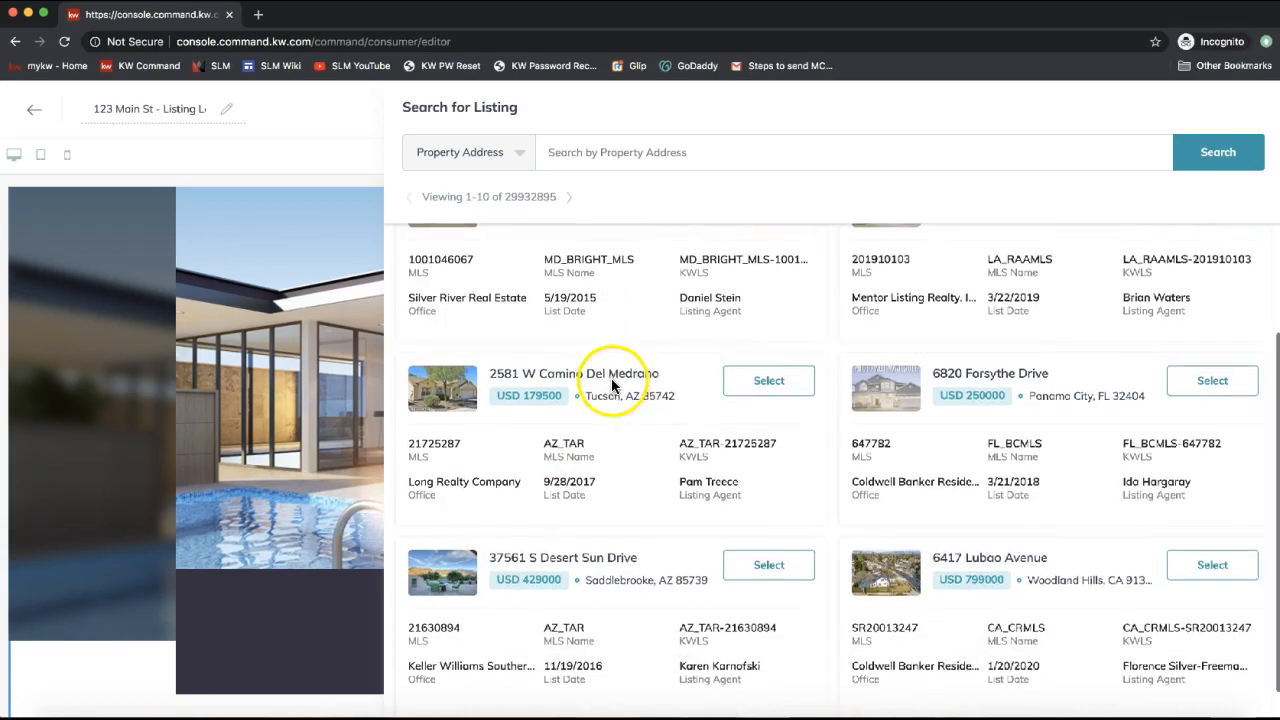
pyautogui.click(752, 388)
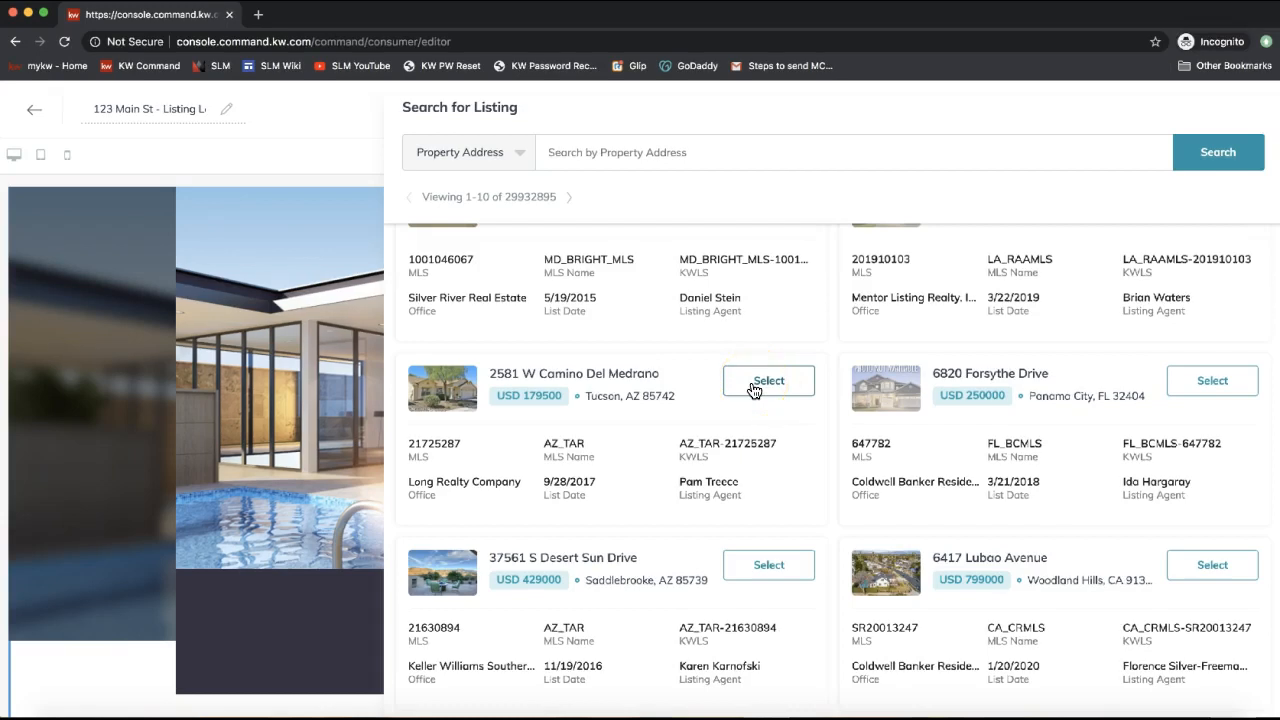
pyautogui.click(755, 389)
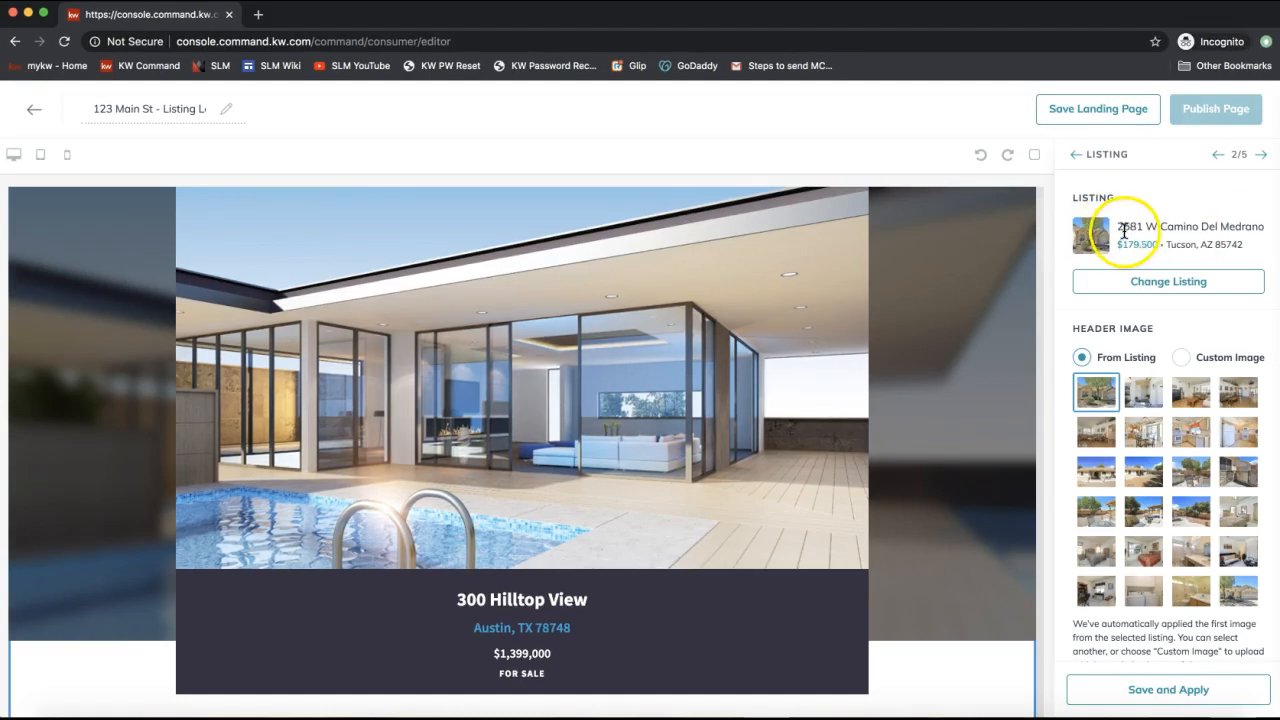
pyautogui.moveTo(1119, 228); pyautogui.dragTo(1268, 228)
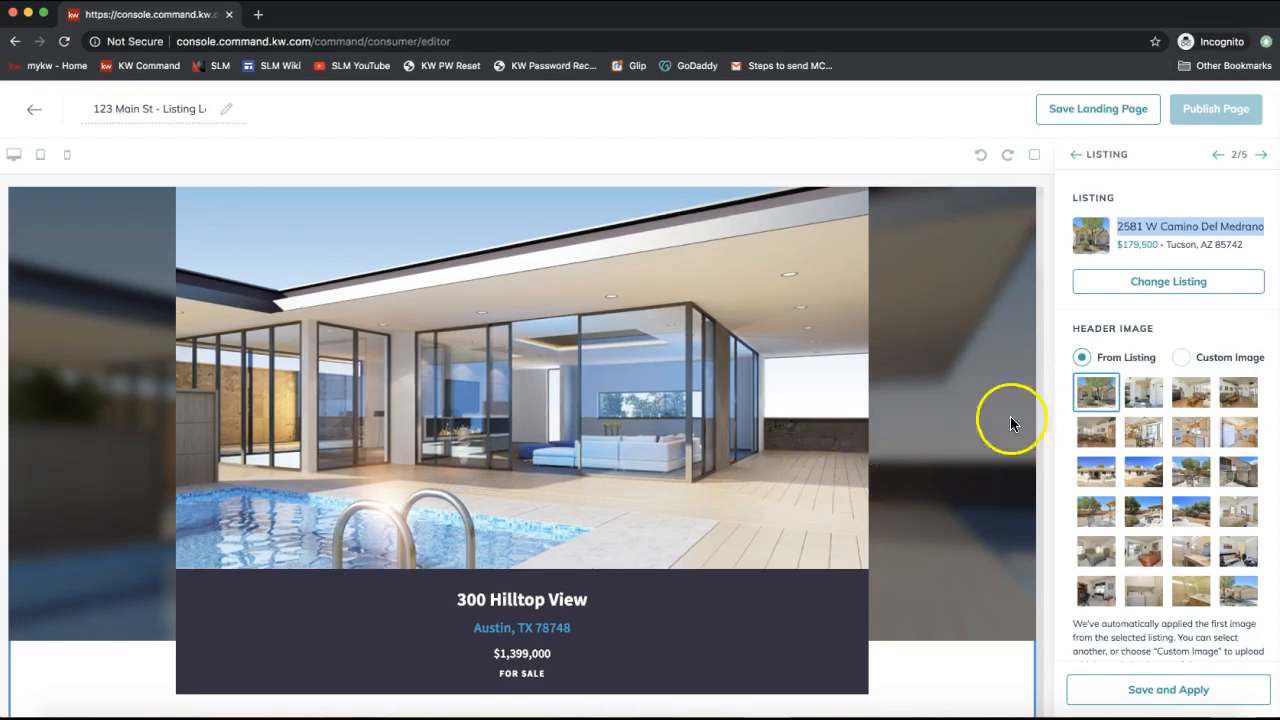
pyautogui.click(1092, 400)
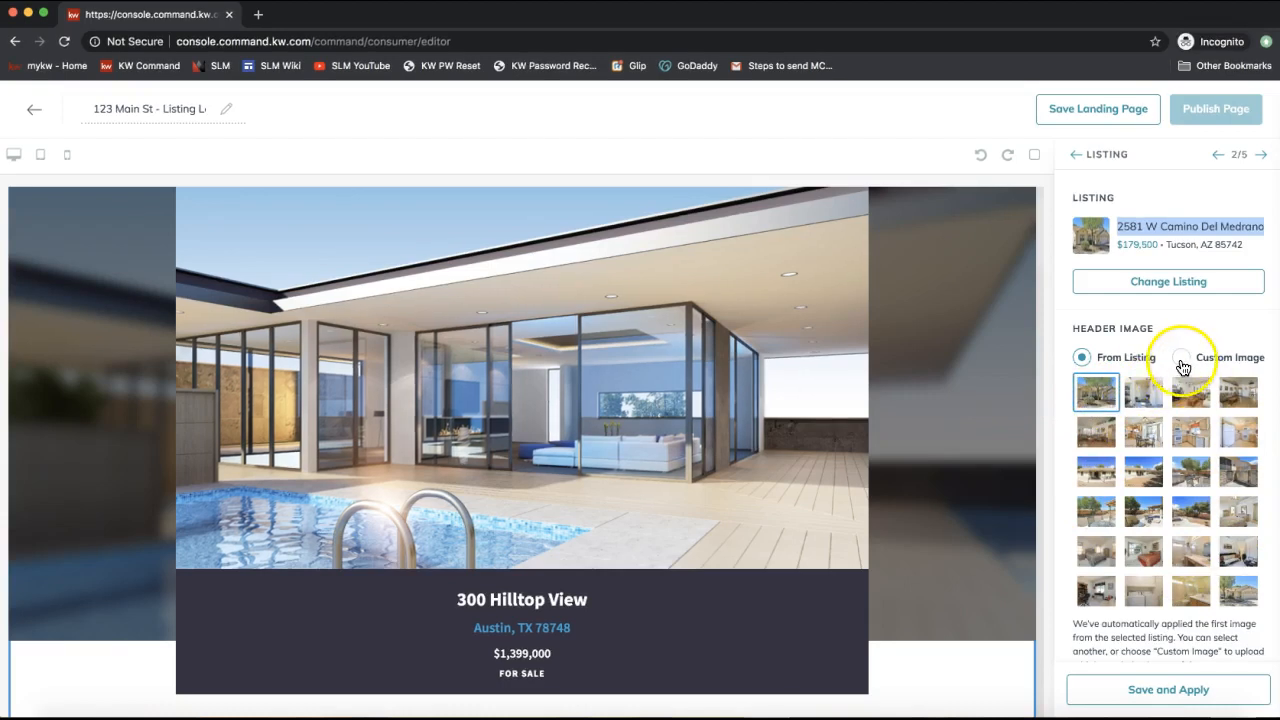
pyautogui.click(1122, 690)
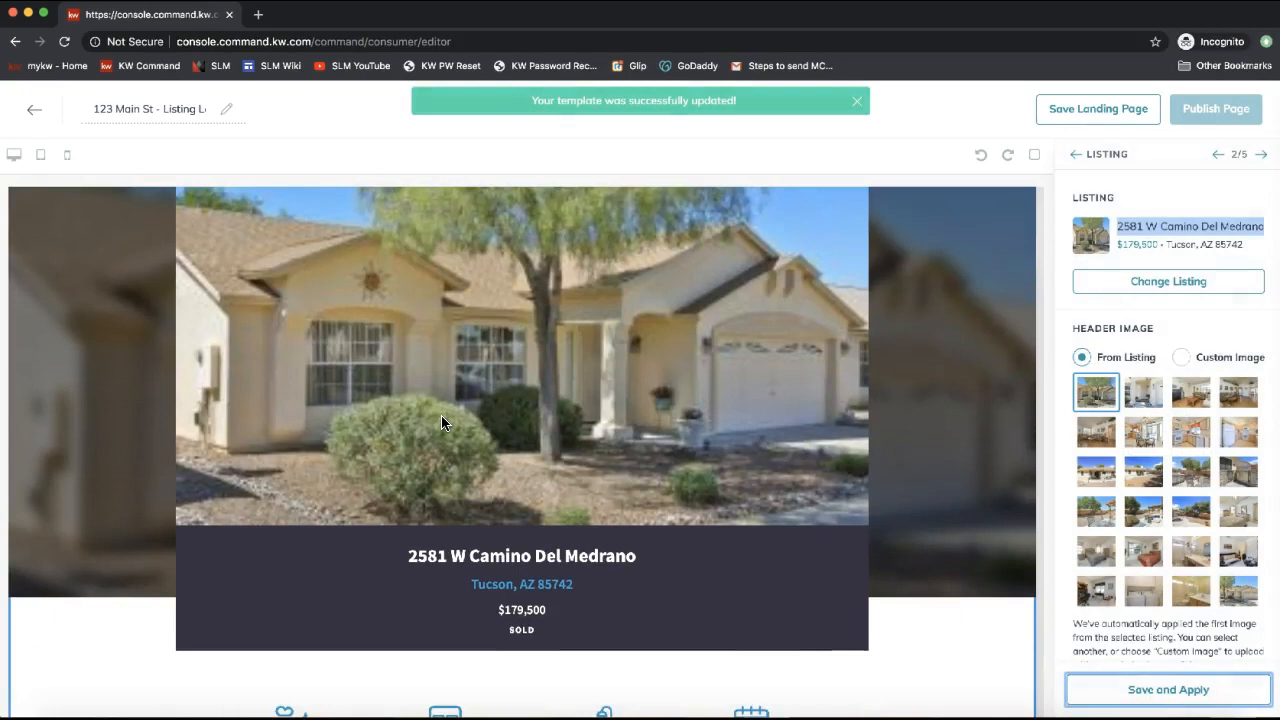
pyautogui.click(446, 440)
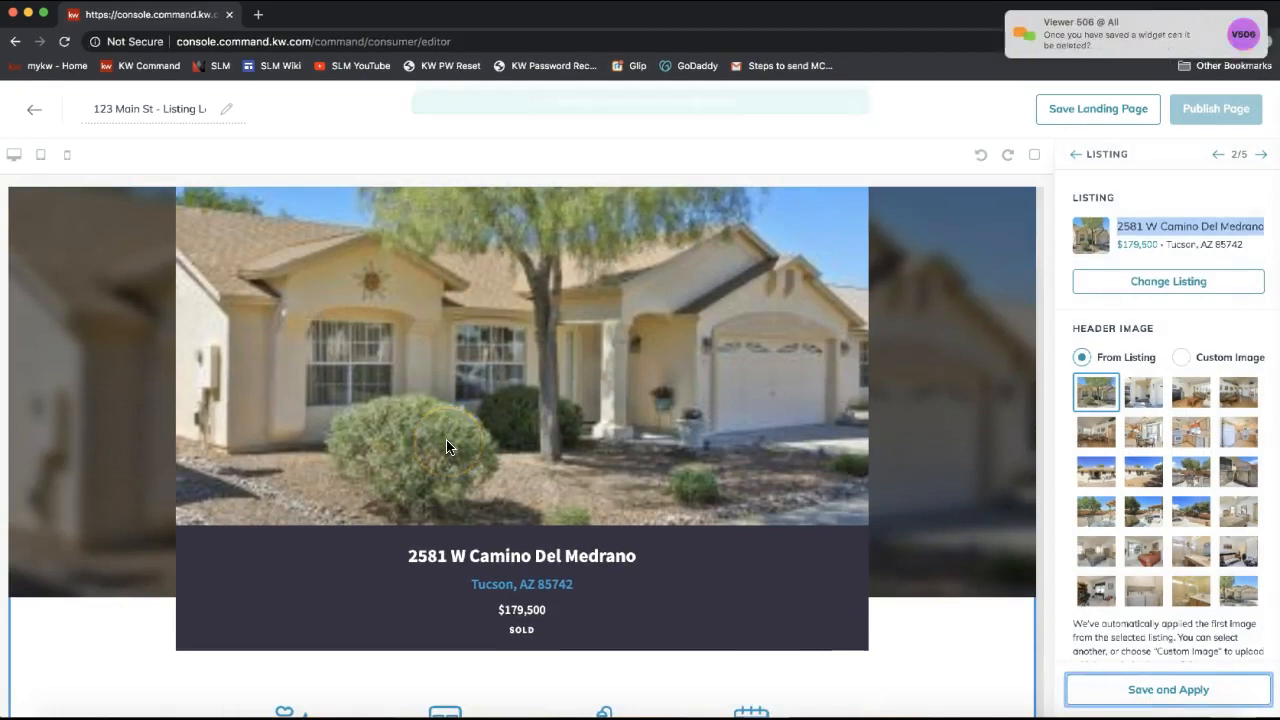
pyautogui.click(1062, 28)
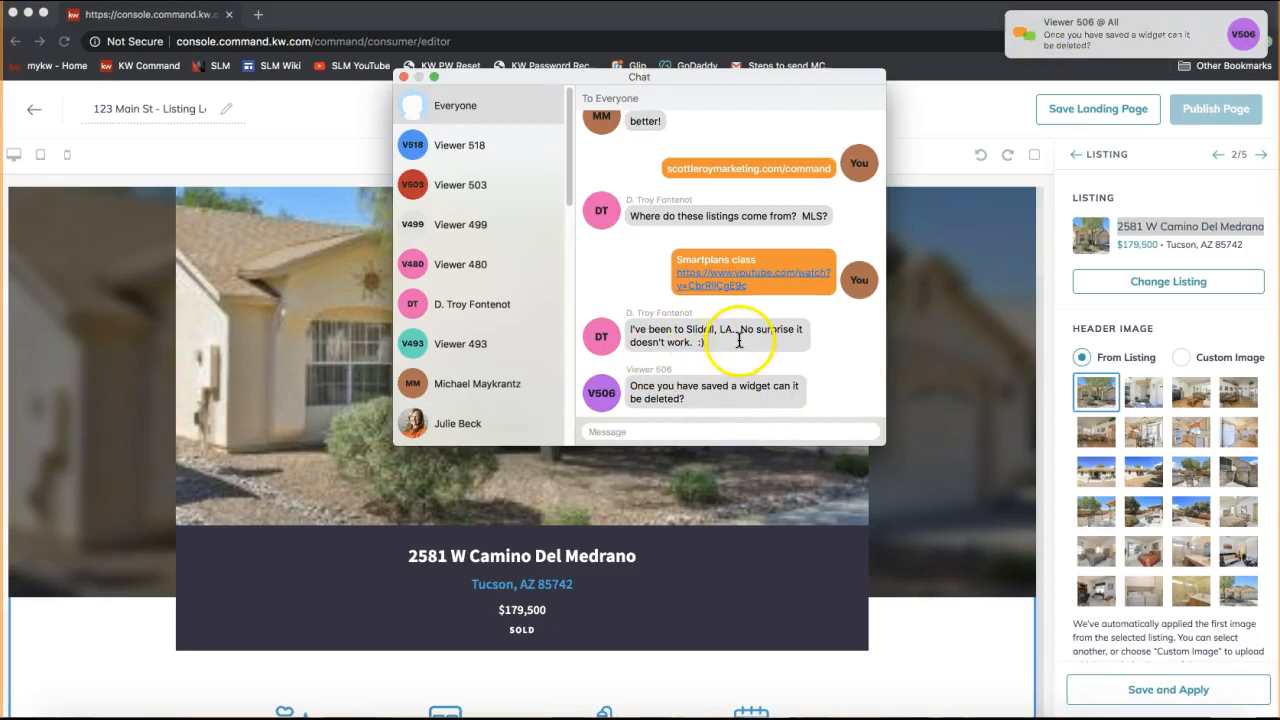
pyautogui.moveTo(733, 347); pyautogui.dragTo(700, 343)
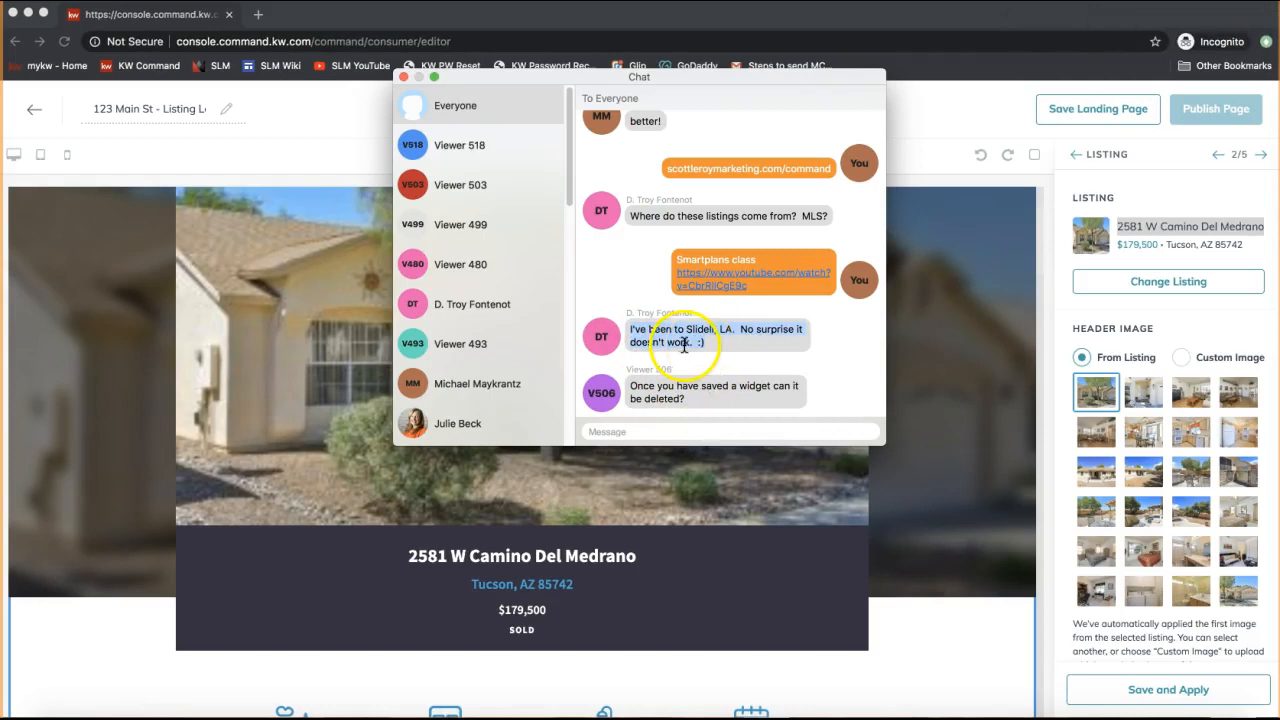
pyautogui.click(712, 338)
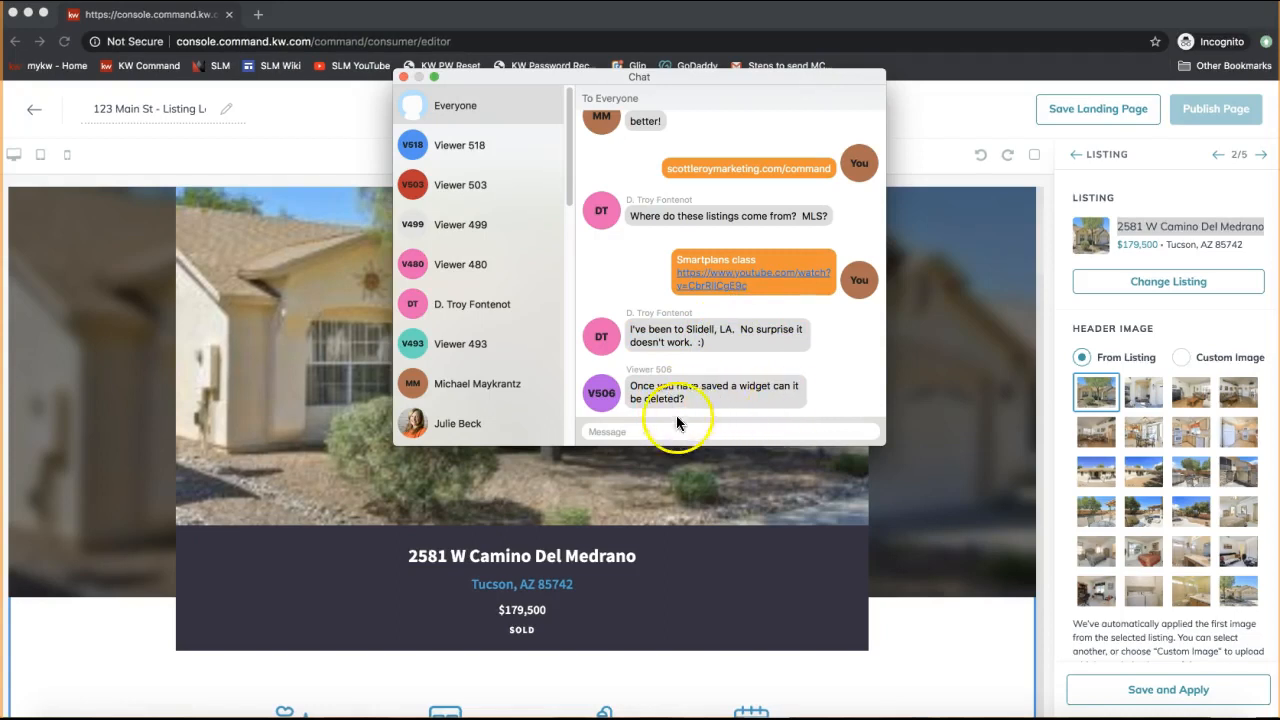
pyautogui.click(402, 80)
pyautogui.scroll(2, 797, 437)
pyautogui.click(843, 343)
pyautogui.click(766, 223)
pyautogui.click(948, 363)
pyautogui.click(920, 388)
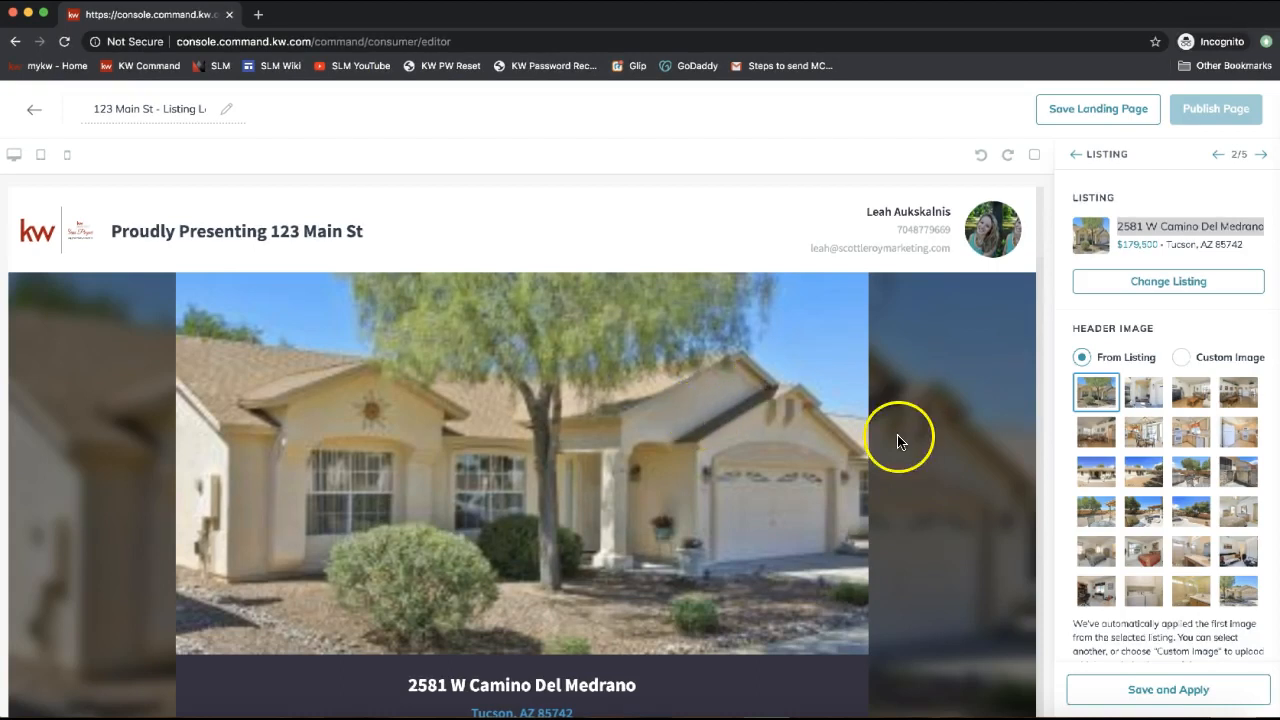
pyautogui.scroll(-4, 883, 503)
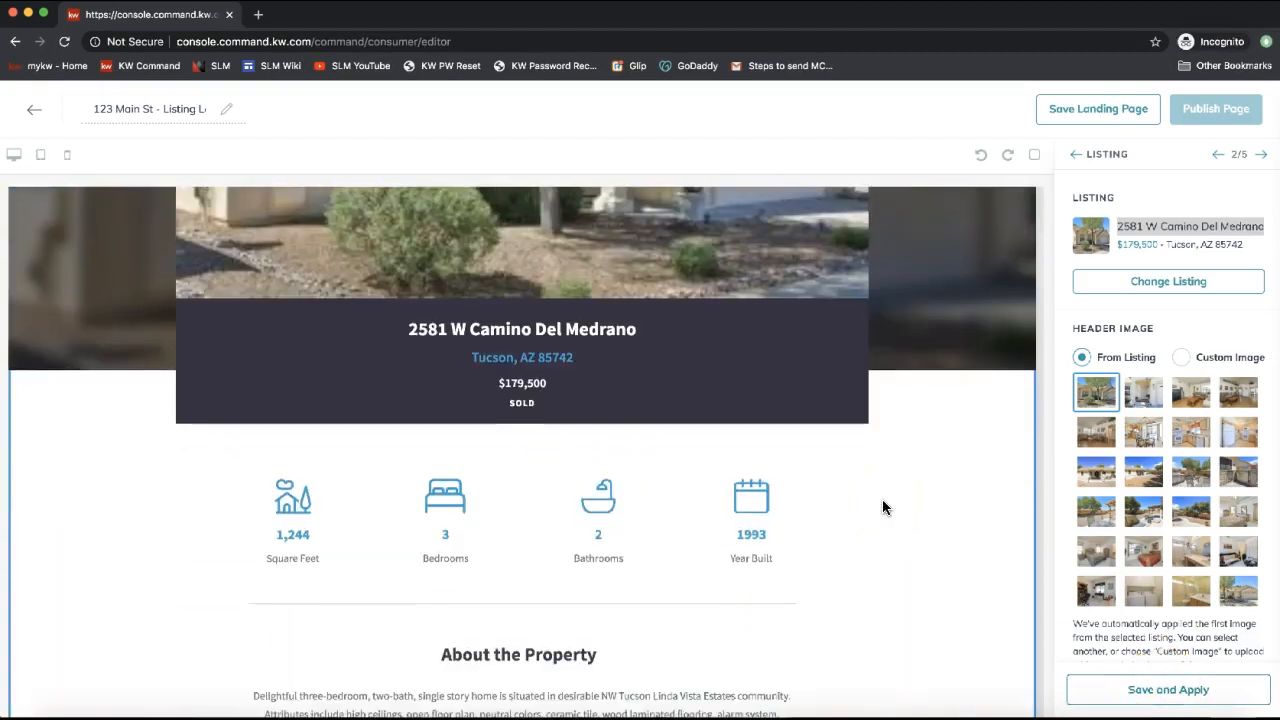
pyautogui.scroll(-3, 597, 266)
pyautogui.scroll(1, 598, 420)
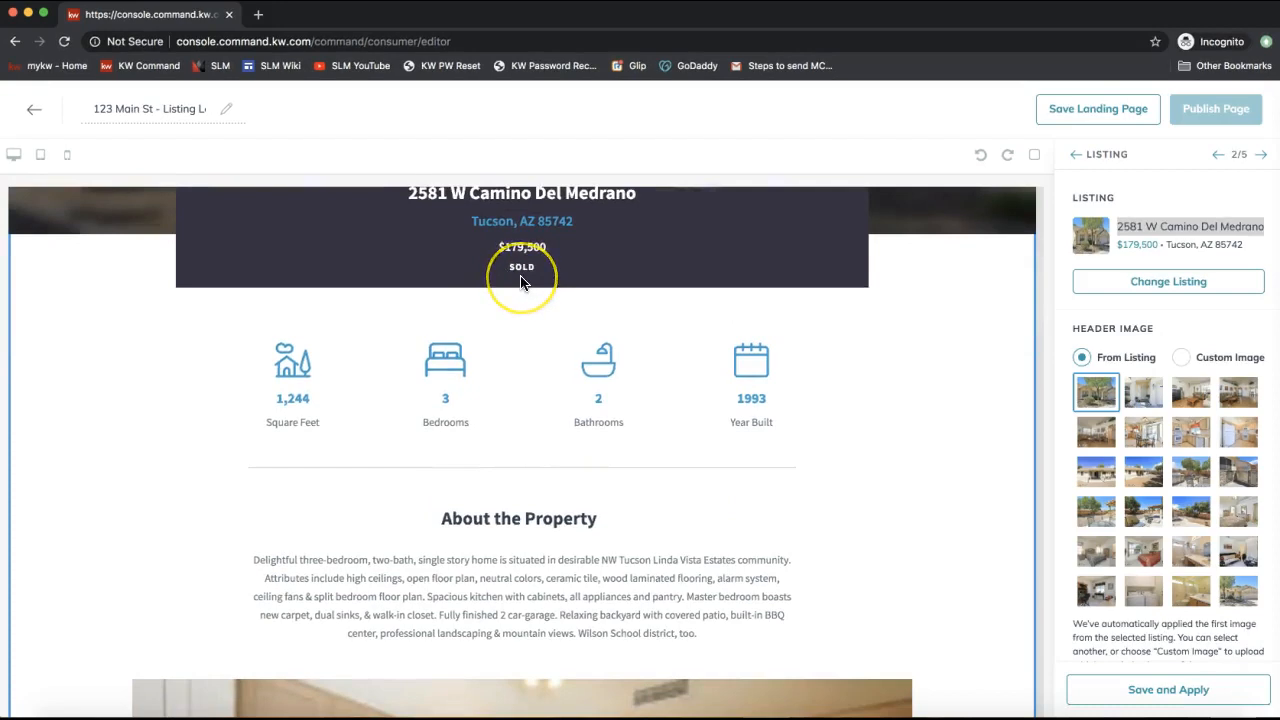
pyautogui.scroll(-3, 522, 280)
pyautogui.scroll(-3, 521, 277)
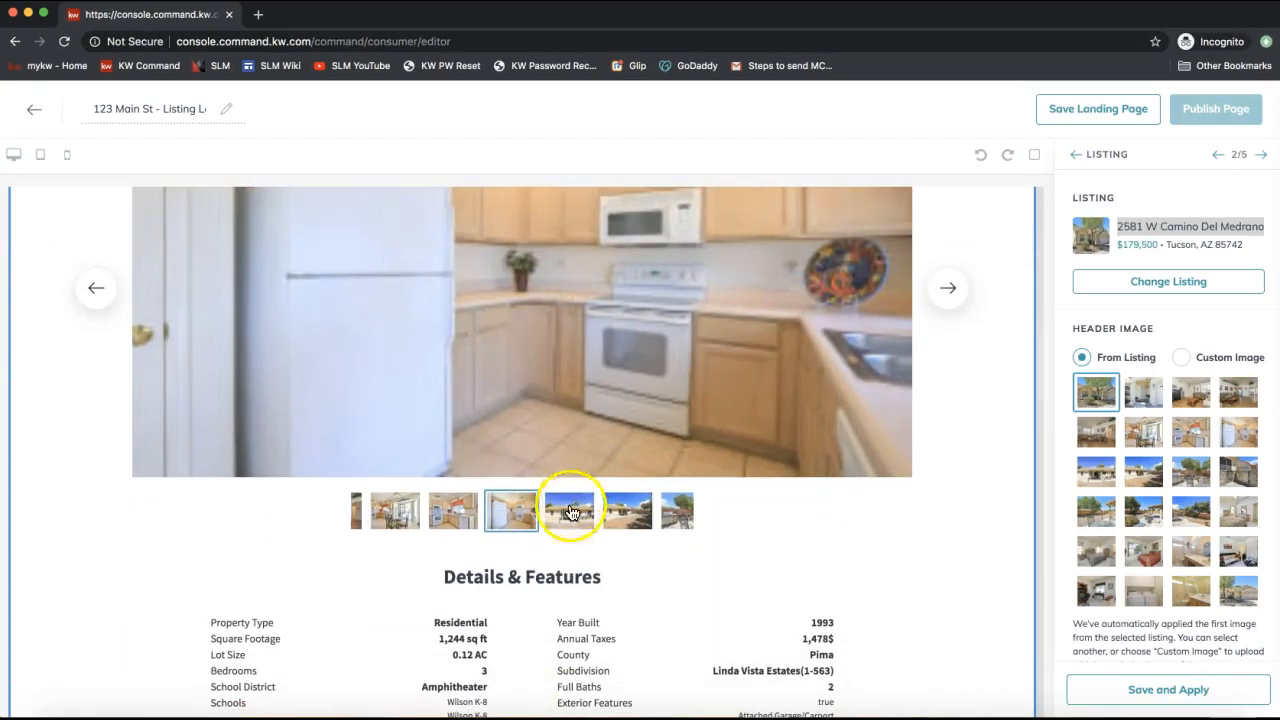
pyautogui.click(569, 509)
pyautogui.click(620, 520)
pyautogui.scroll(-5, 702, 522)
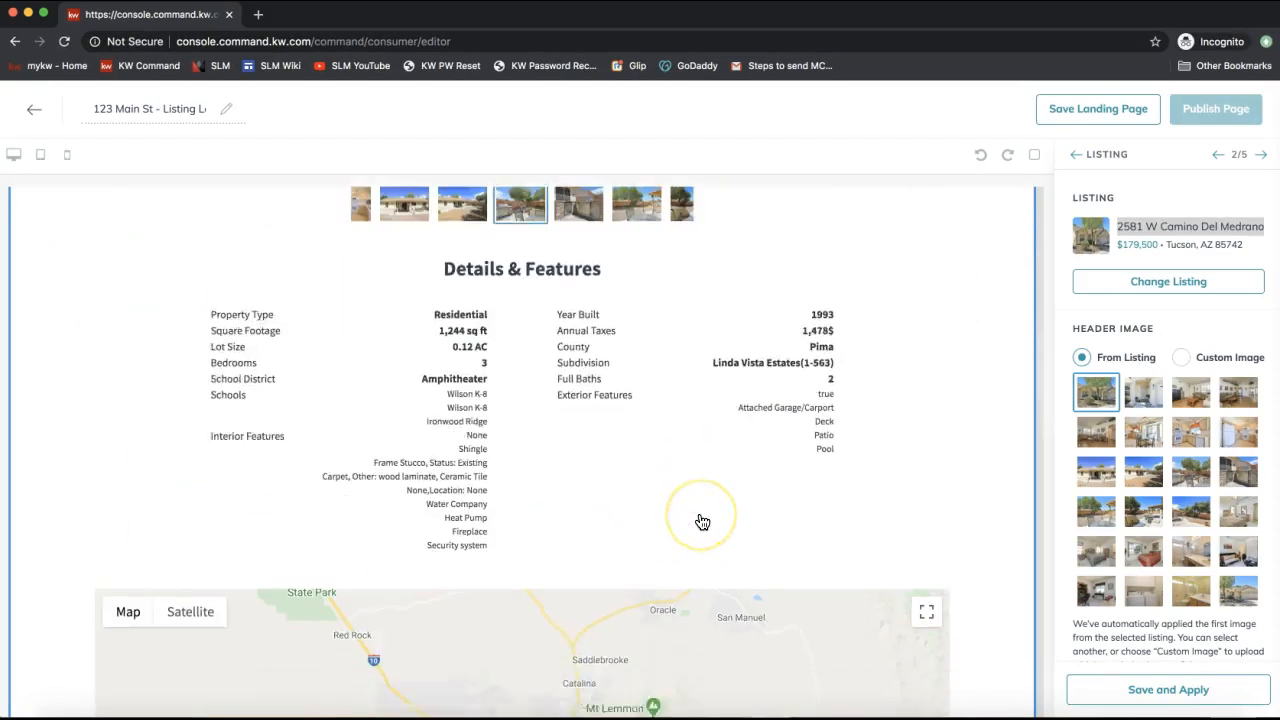
pyautogui.click(1155, 688)
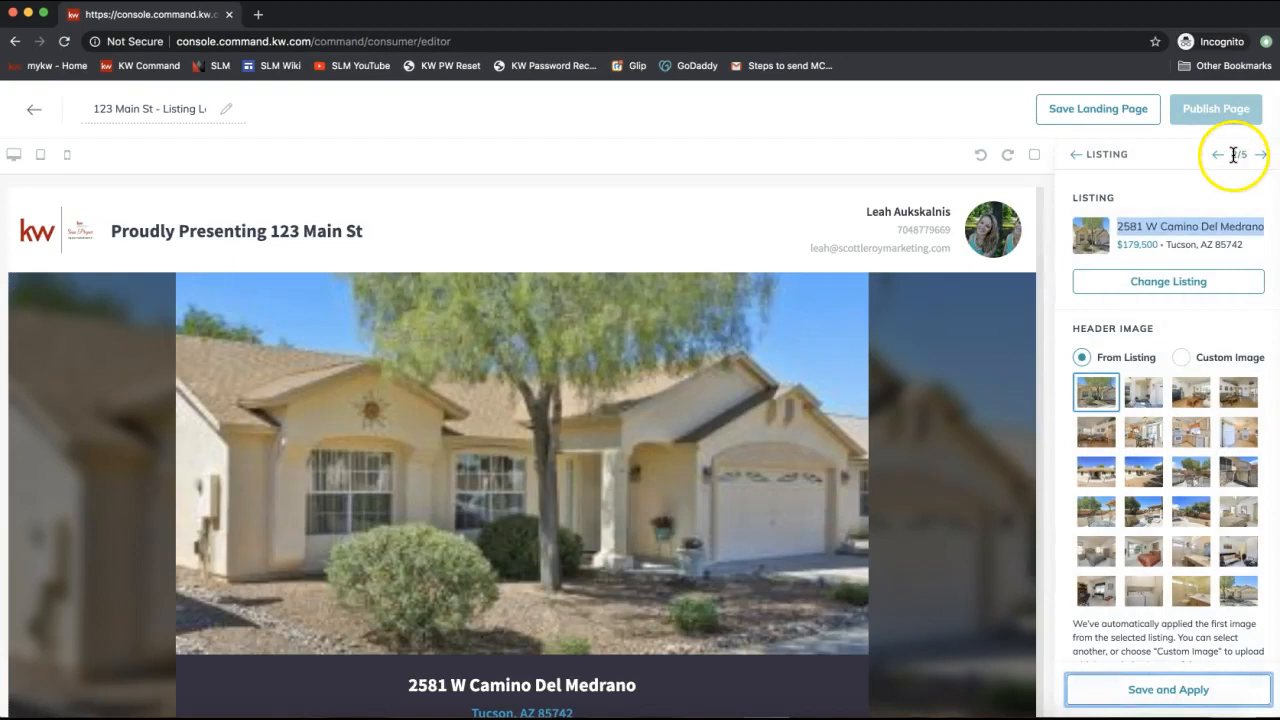
pyautogui.click(1237, 155)
pyautogui.doubleClick(1237, 155)
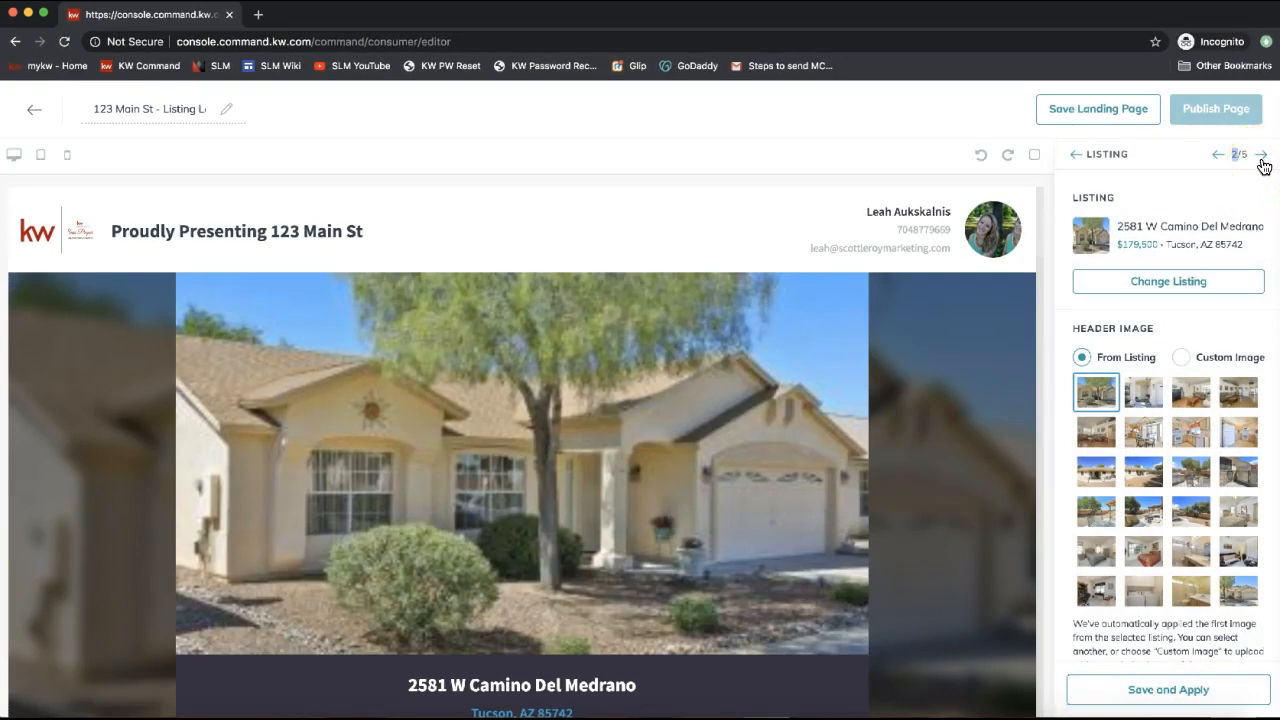
# Change the lead form heading to 'Contact Us for a Free Showing!' and save and apply it.
pyautogui.click(1261, 158)
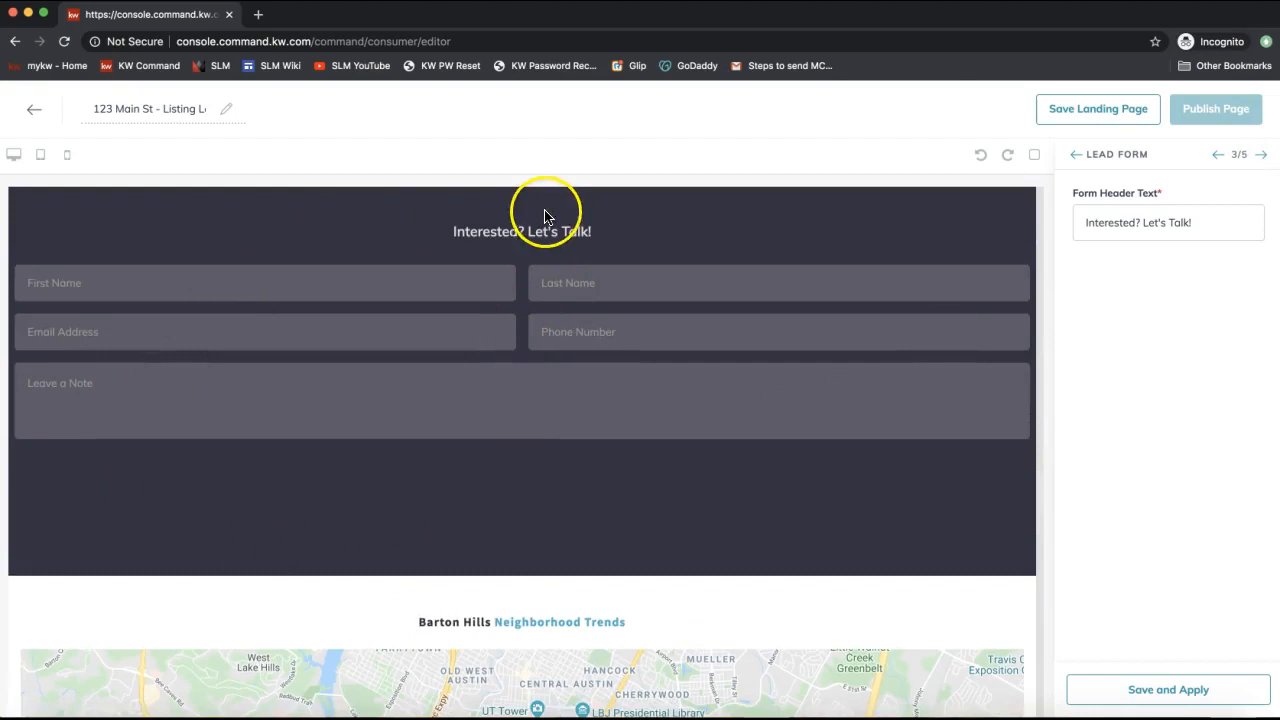
pyautogui.tripleClick(1110, 229)
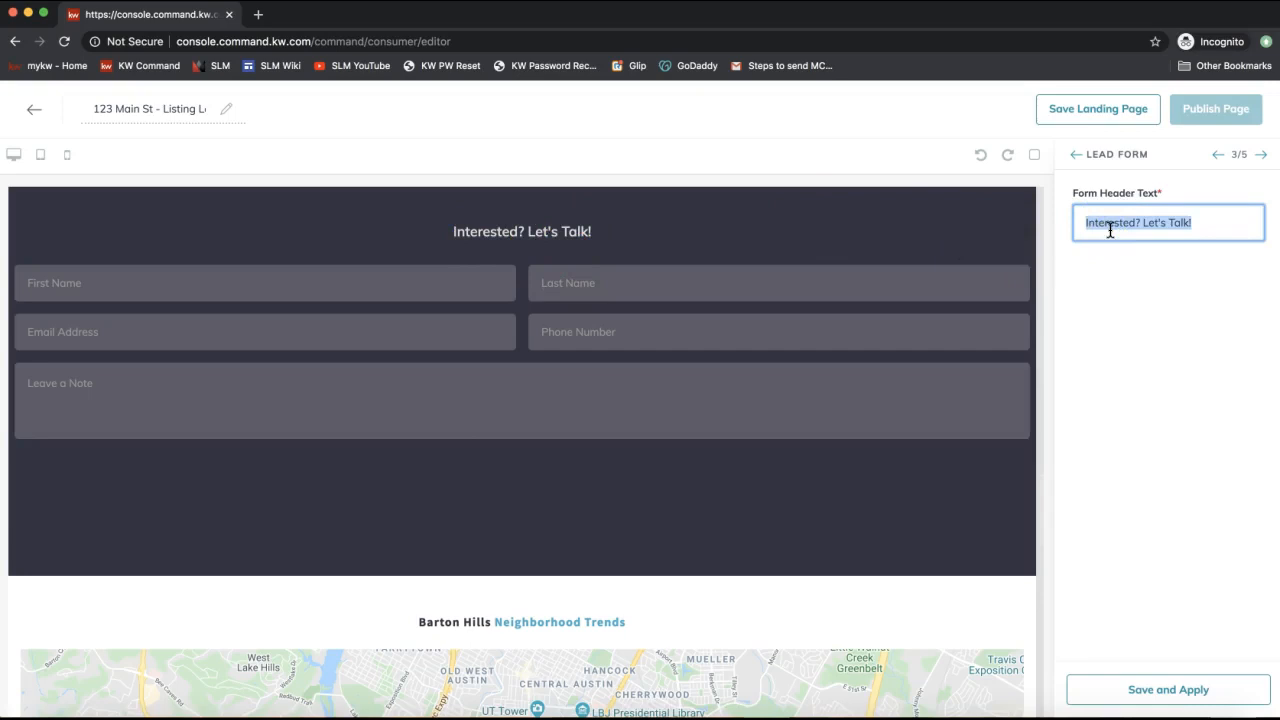
pyautogui.write('Contact for ')
pyautogui.write('a Free SSh')
pyautogui.press('BackSpace')
pyautogui.press('BackSpace')
pyautogui.write('howing!')
pyautogui.click(1128, 222)
pyautogui.write('Us')
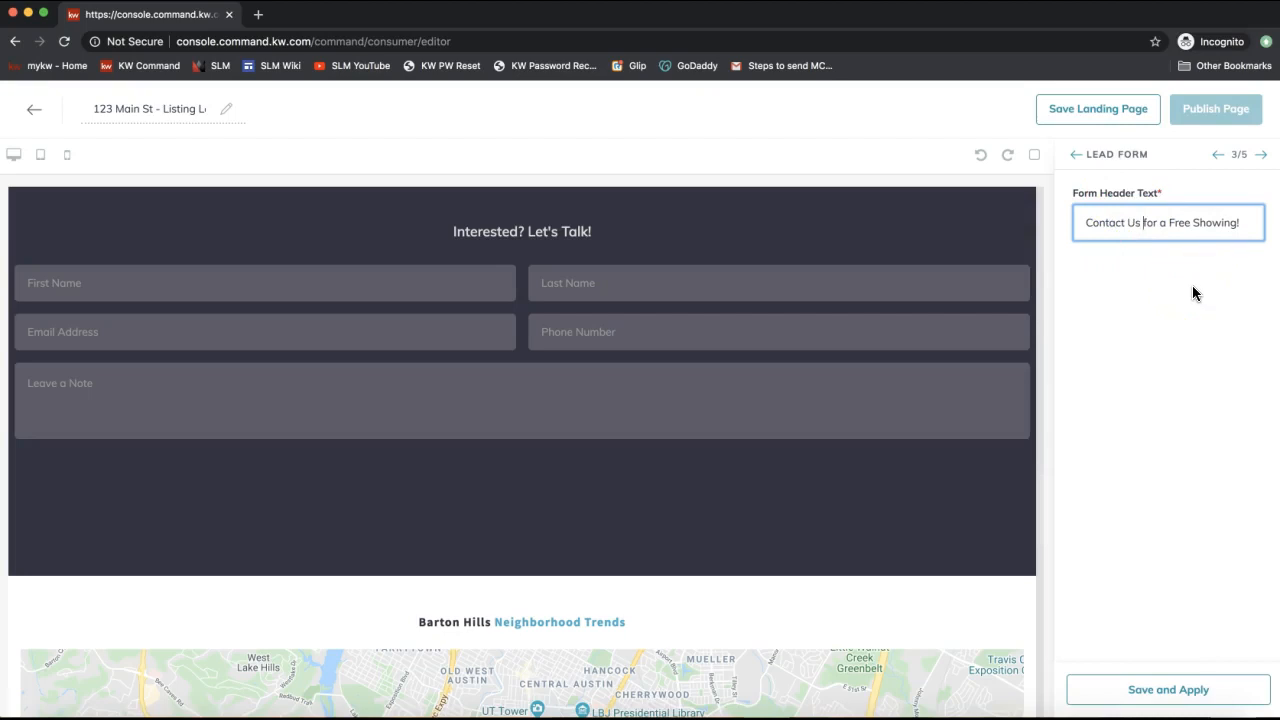
pyautogui.click(1143, 689)
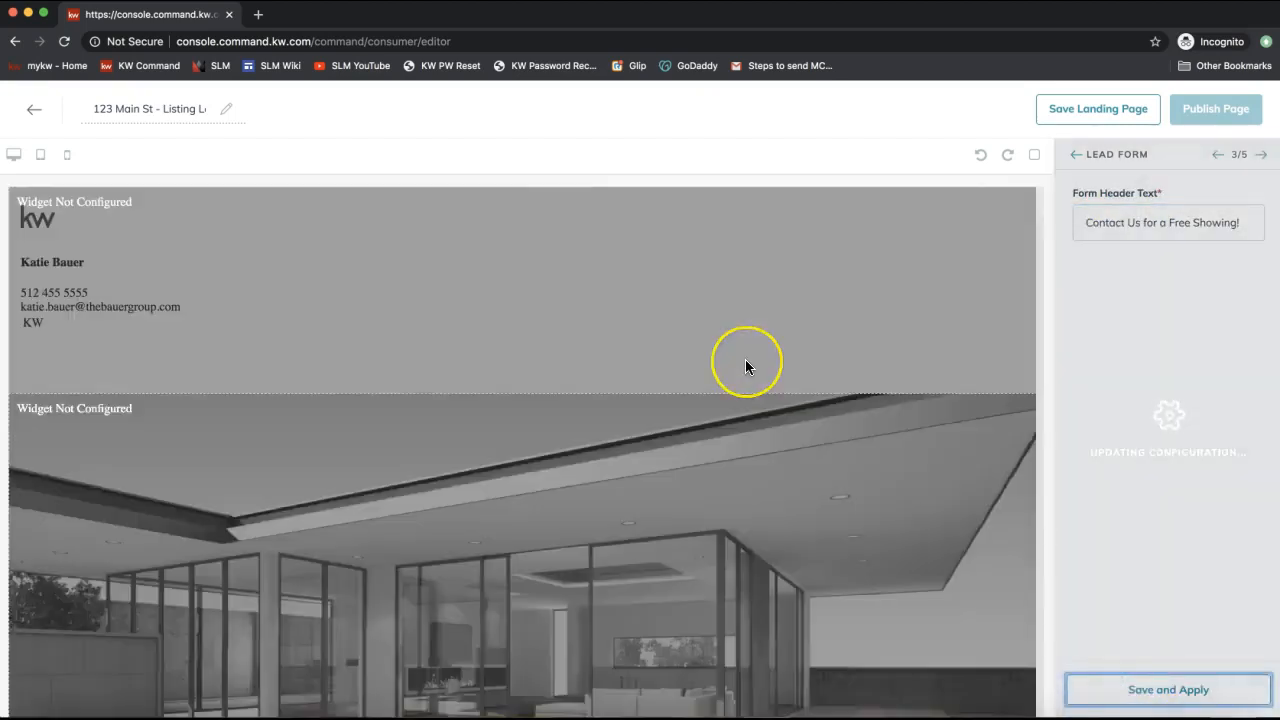
# Advance to the New Market Snap (4/5) settings.
pyautogui.scroll(-11, 745, 361)
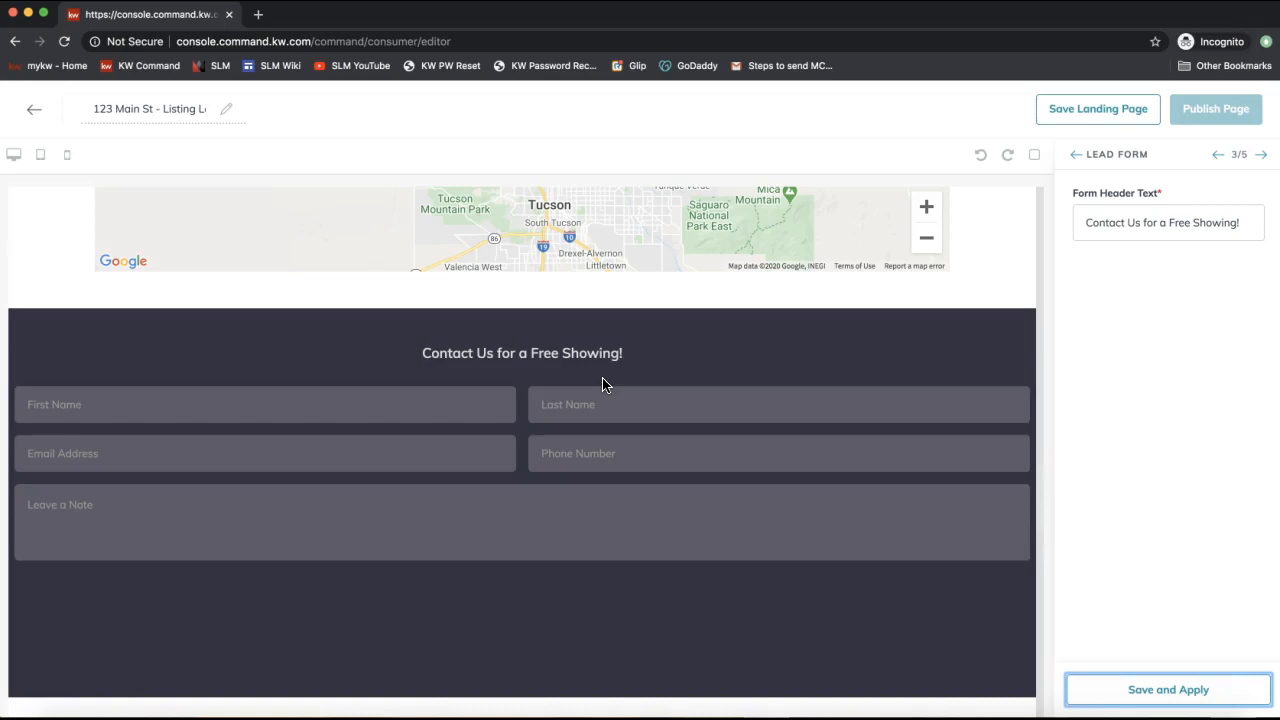
pyautogui.click(1143, 288)
pyautogui.click(1262, 158)
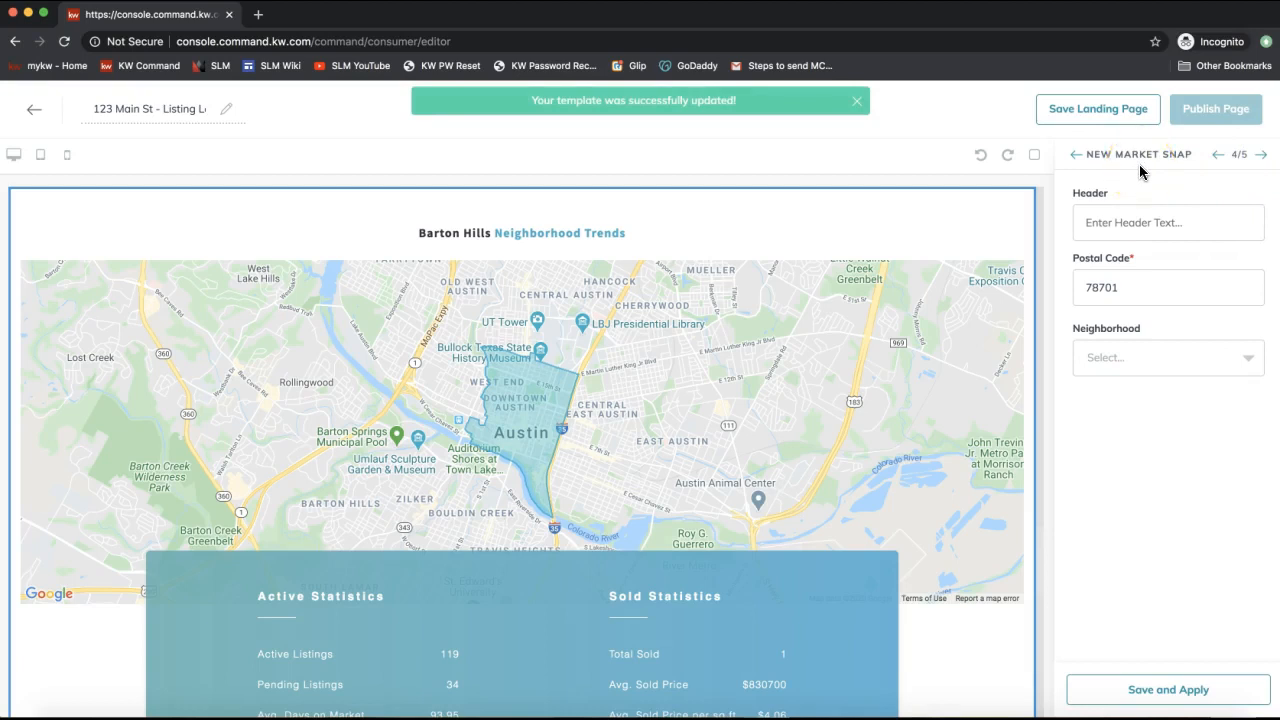
# Replace the market snap postal code 78701 with 28173.
pyautogui.scroll(-2, 690, 407)
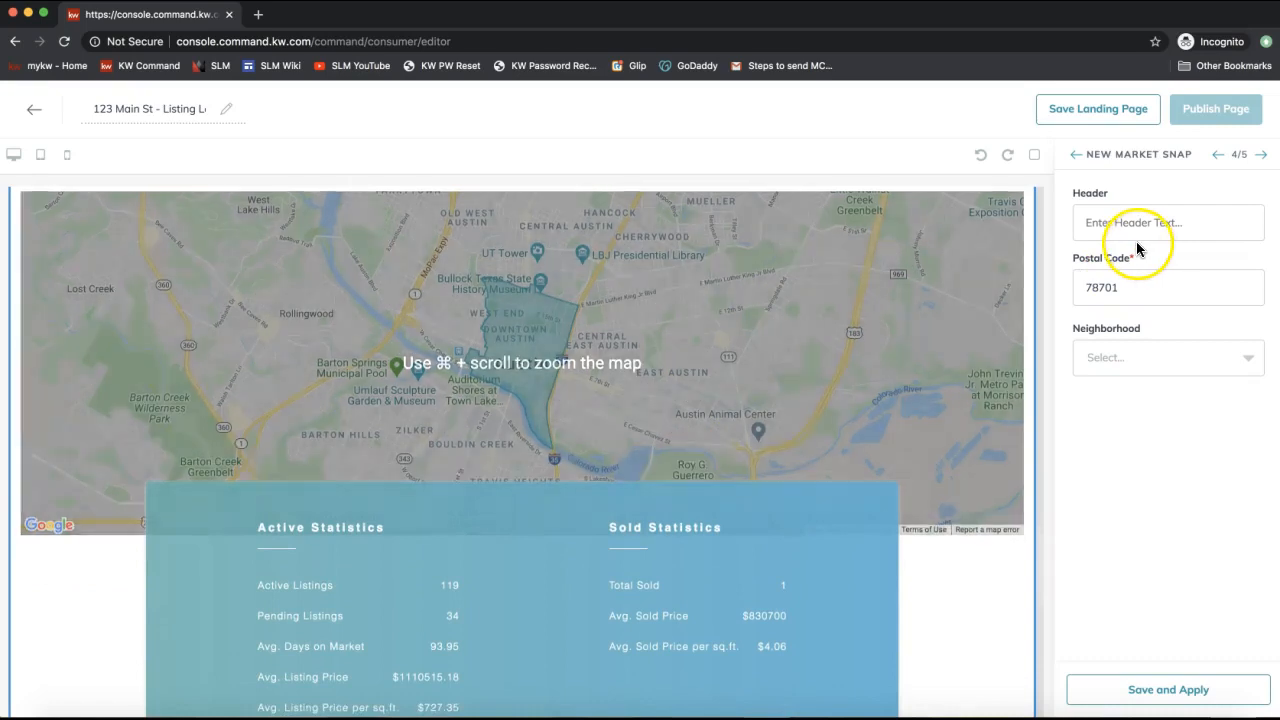
pyautogui.moveTo(1122, 287); pyautogui.dragTo(1025, 288)
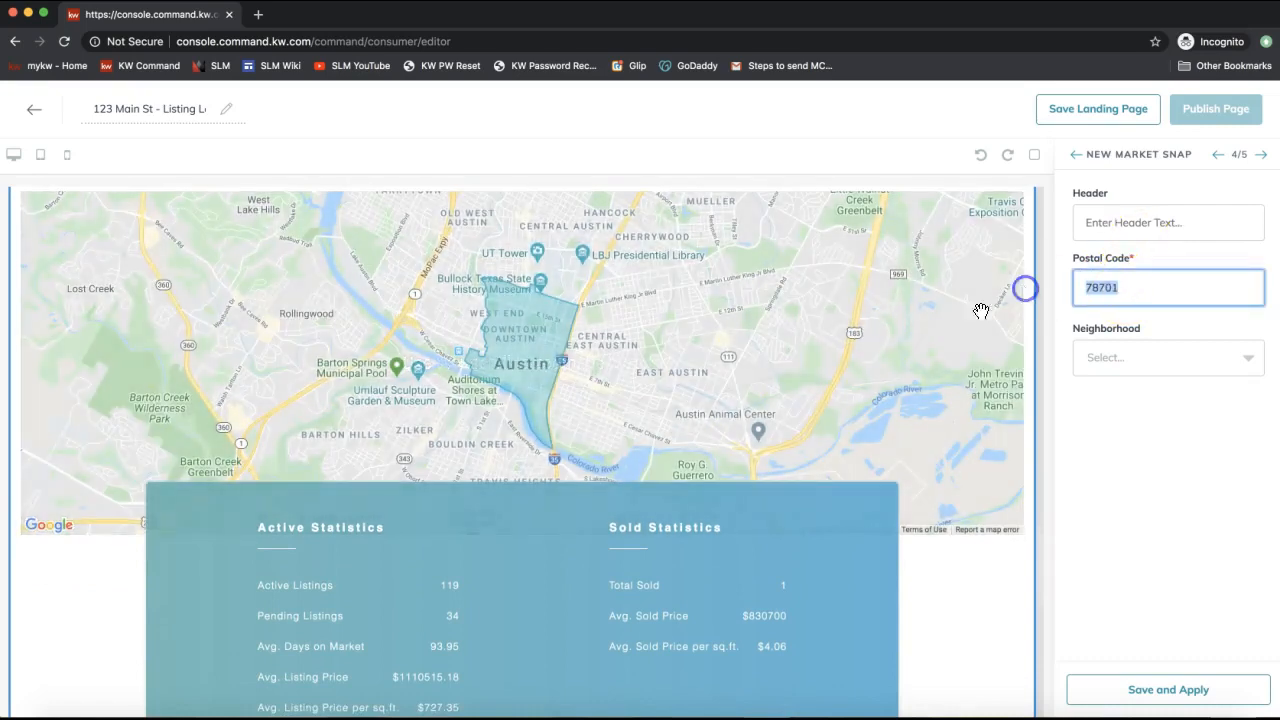
pyautogui.scroll(3, 981, 310)
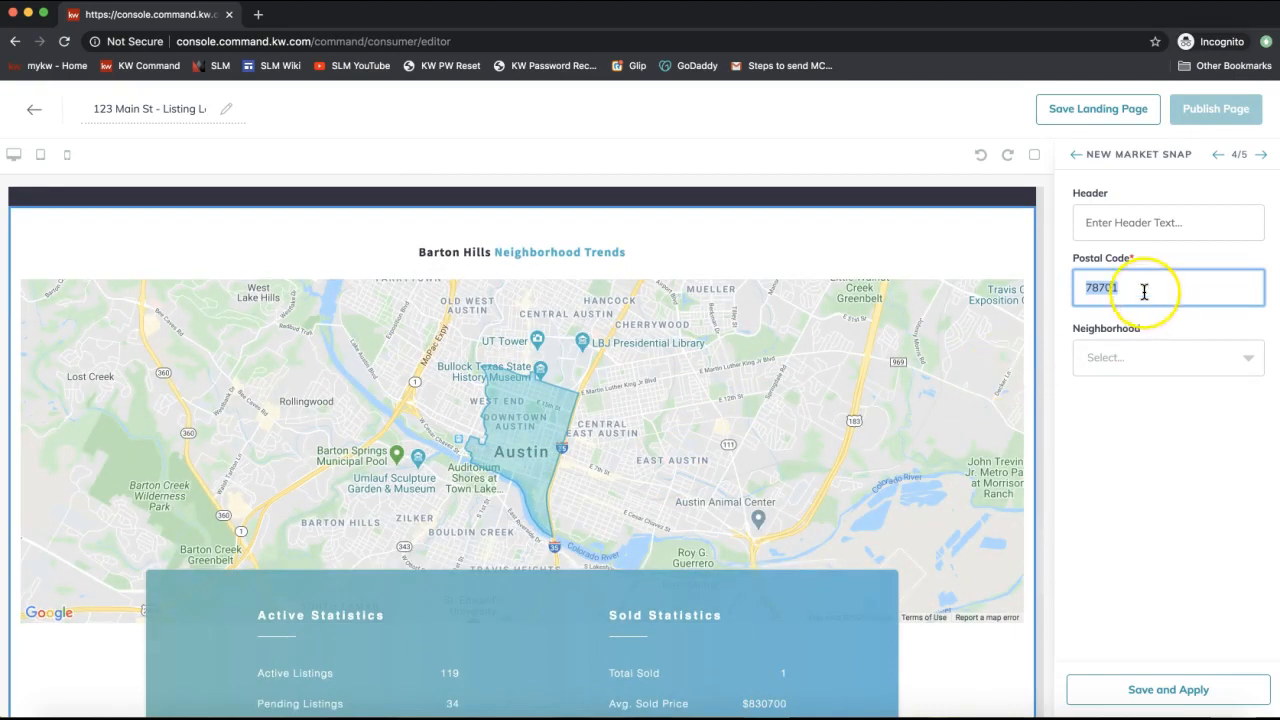
pyautogui.write('2')
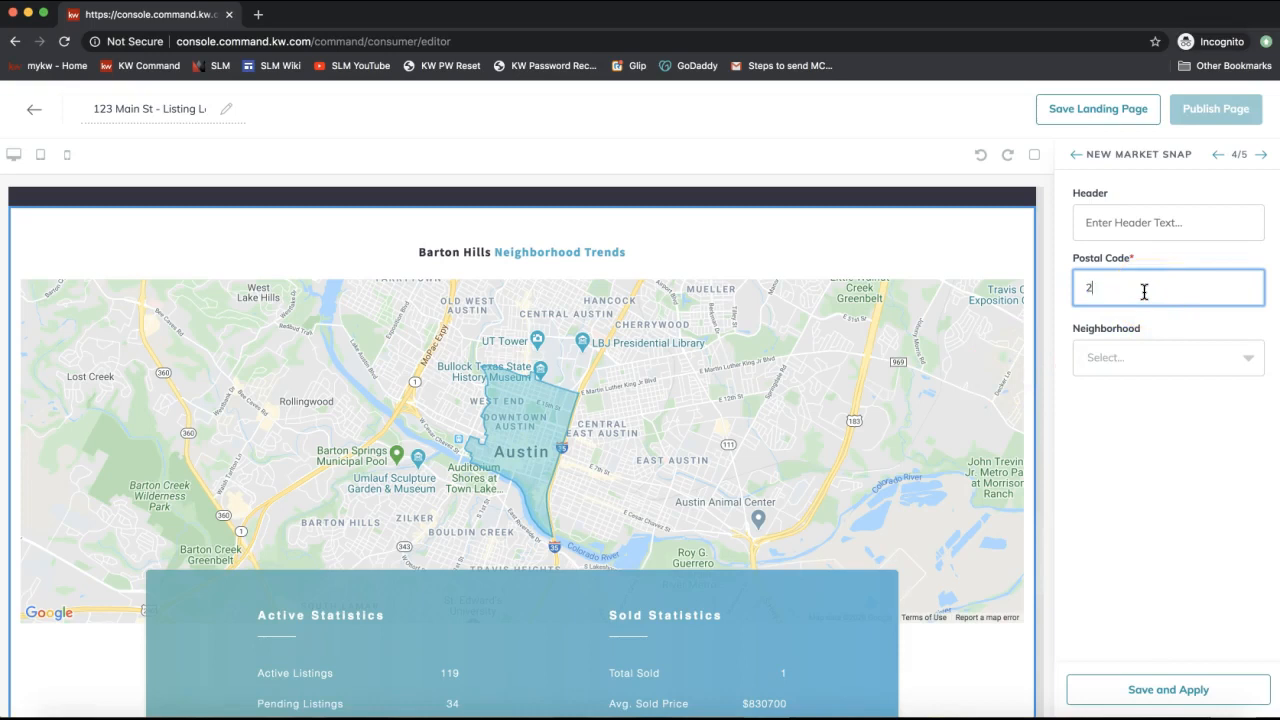
pyautogui.write('8173')
pyautogui.click(1144, 289)
pyautogui.click(1126, 357)
pyautogui.moveTo(1137, 289); pyautogui.dragTo(1051, 287)
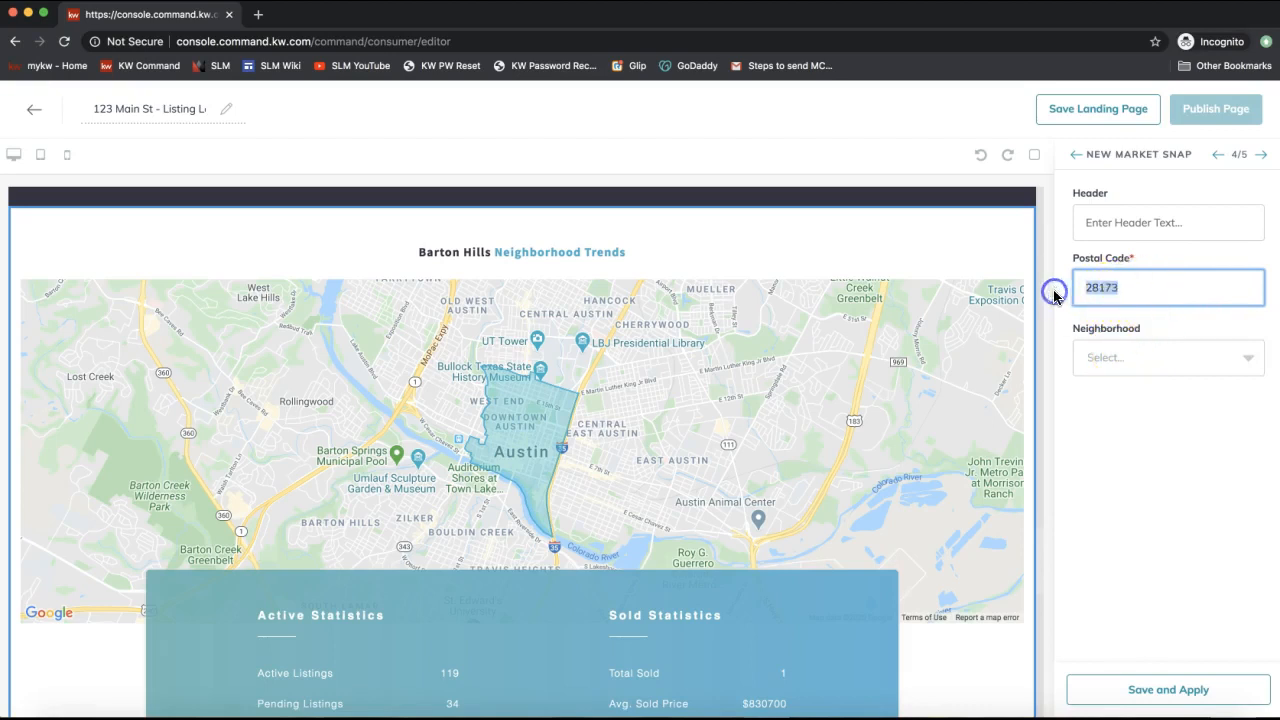
# Choose Berkshire as the neighborhood and save and apply the market snap.
pyautogui.click(1134, 362)
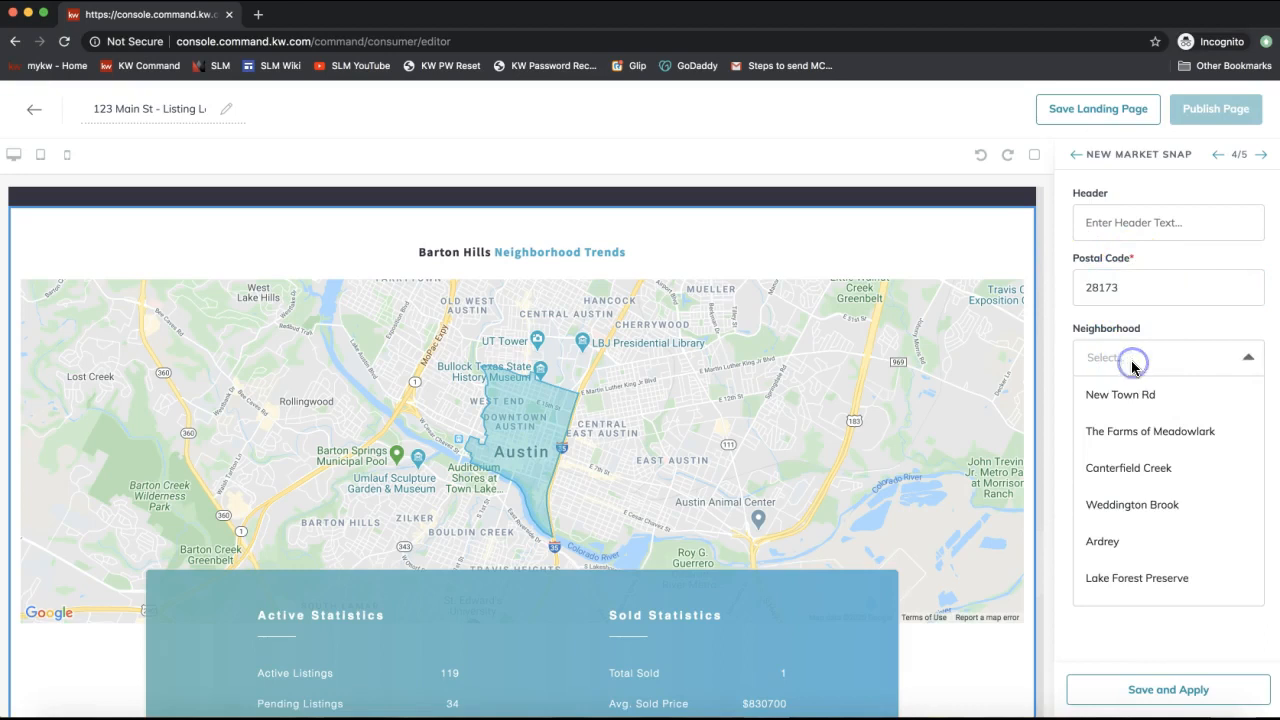
pyautogui.scroll(-3, 1134, 403)
pyautogui.click(1153, 500)
pyautogui.scroll(-5, 1150, 495)
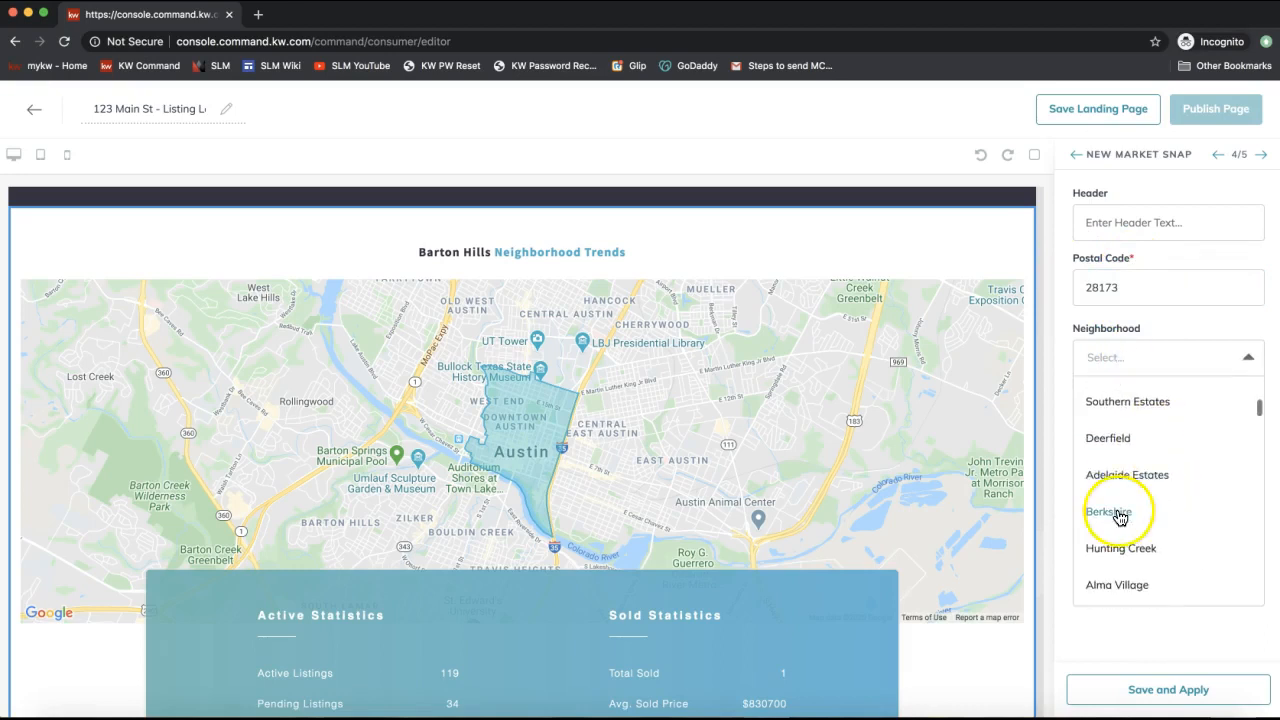
pyautogui.click(1118, 516)
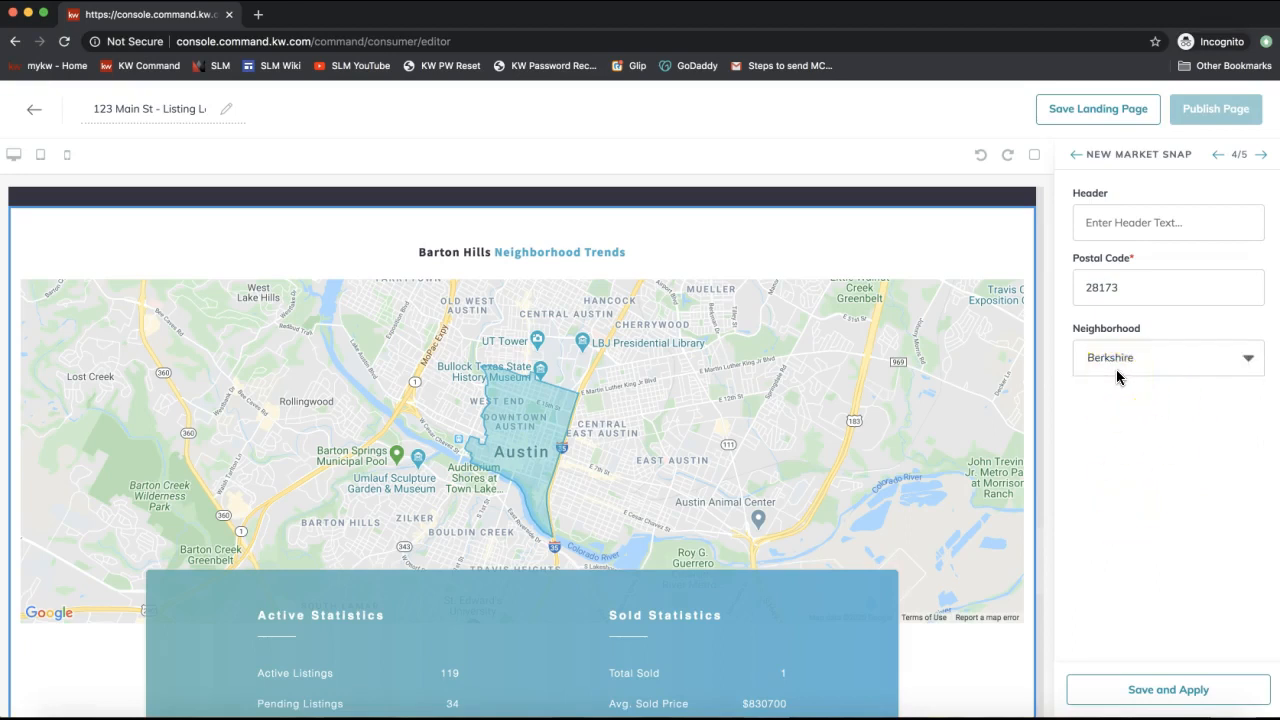
pyautogui.click(1140, 692)
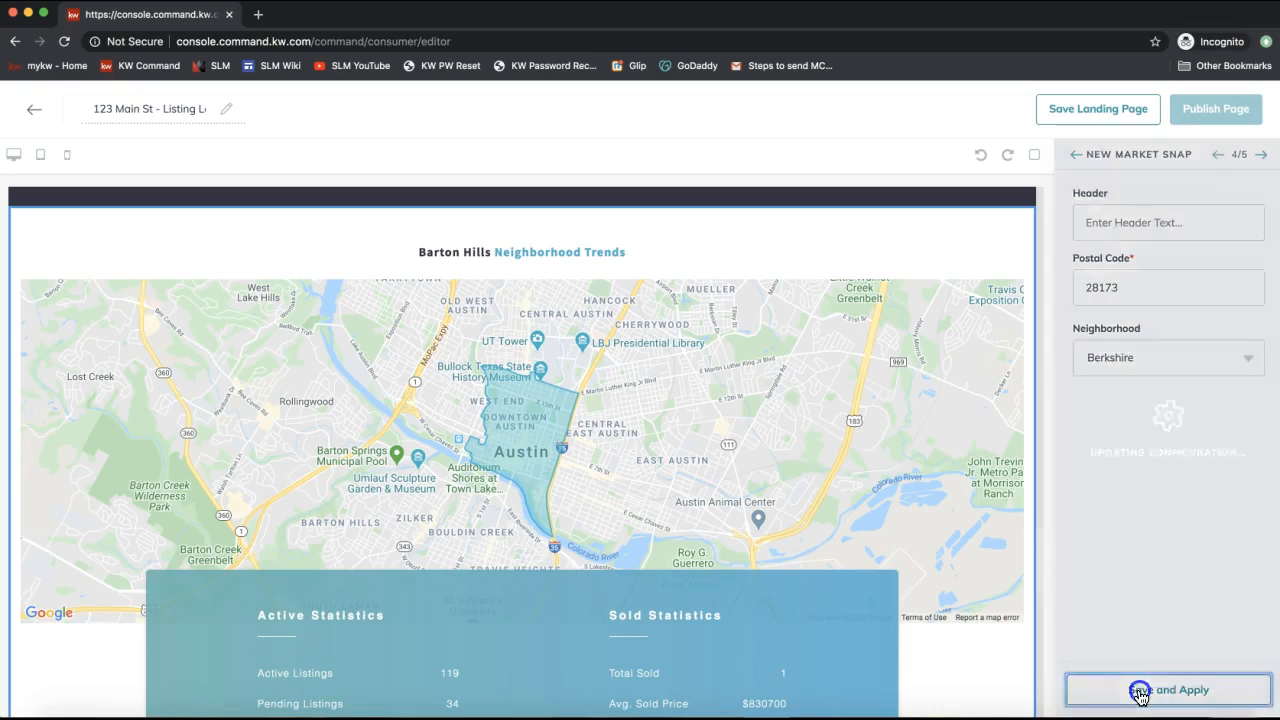
# Check the updated market snap and advance to the Video (5/5) settings.
pyautogui.scroll(-10, 706, 465)
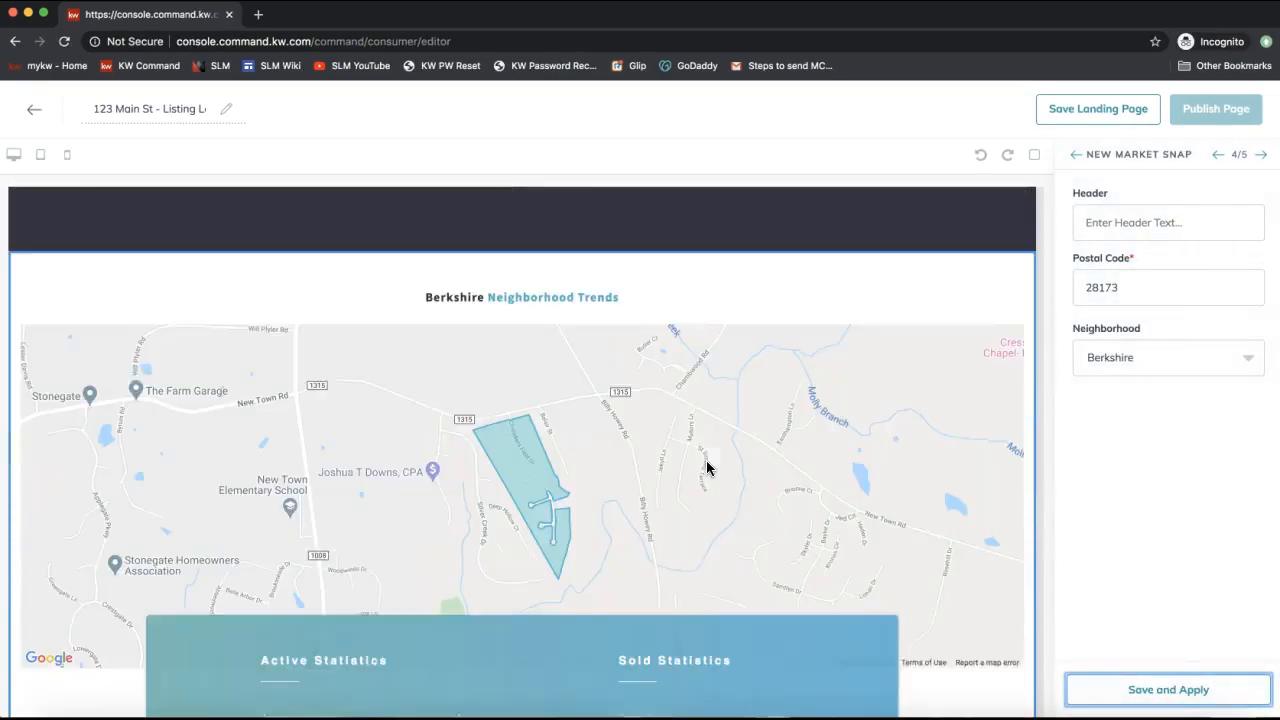
pyautogui.scroll(-2, 706, 462)
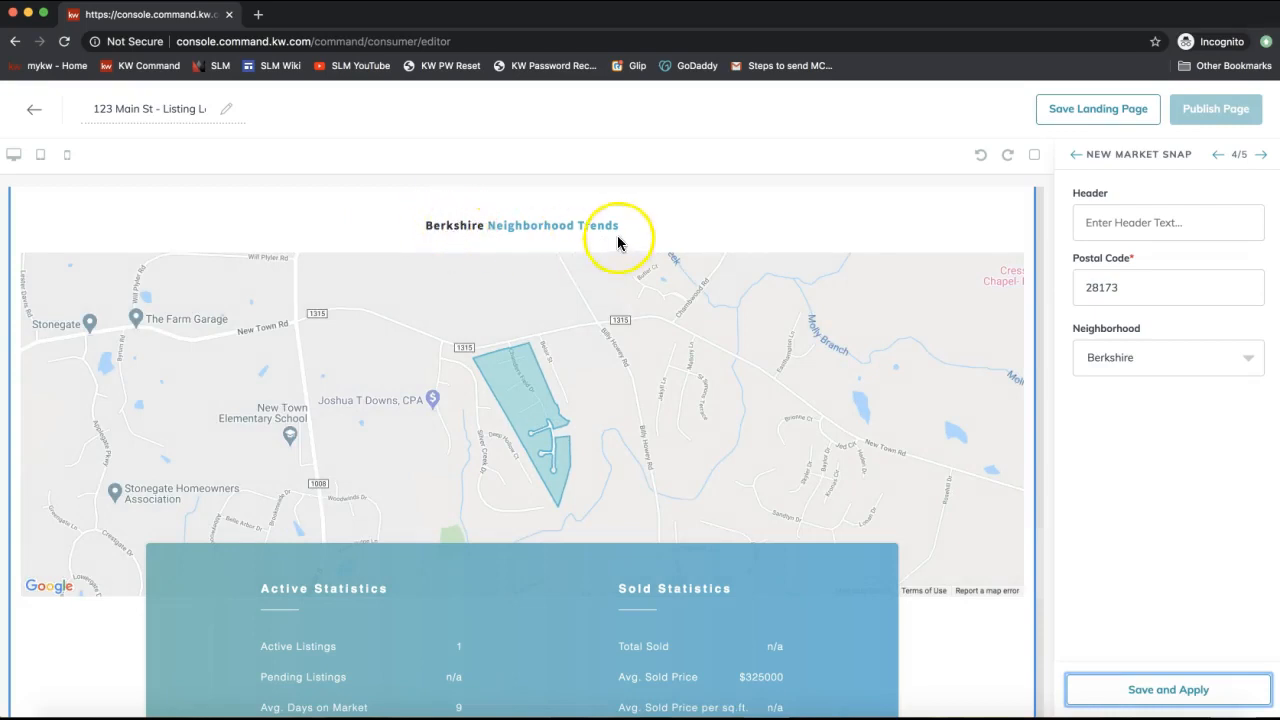
pyautogui.click(1156, 232)
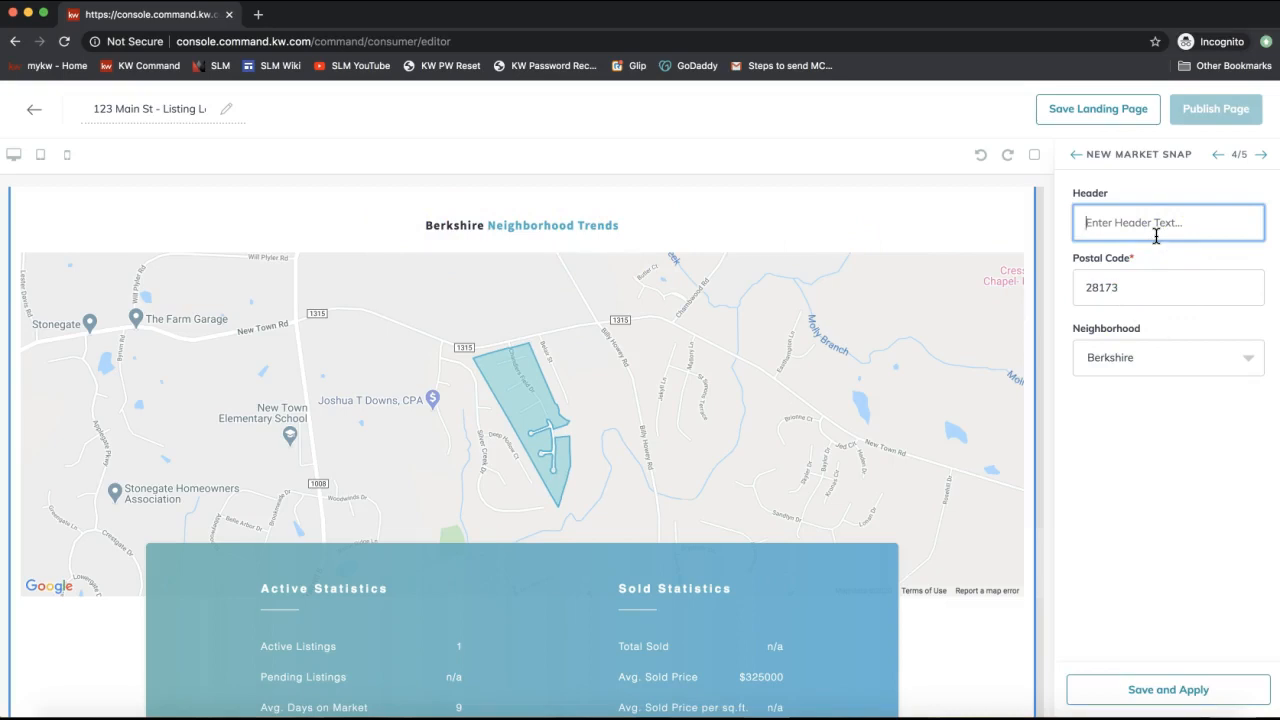
pyautogui.click(1262, 155)
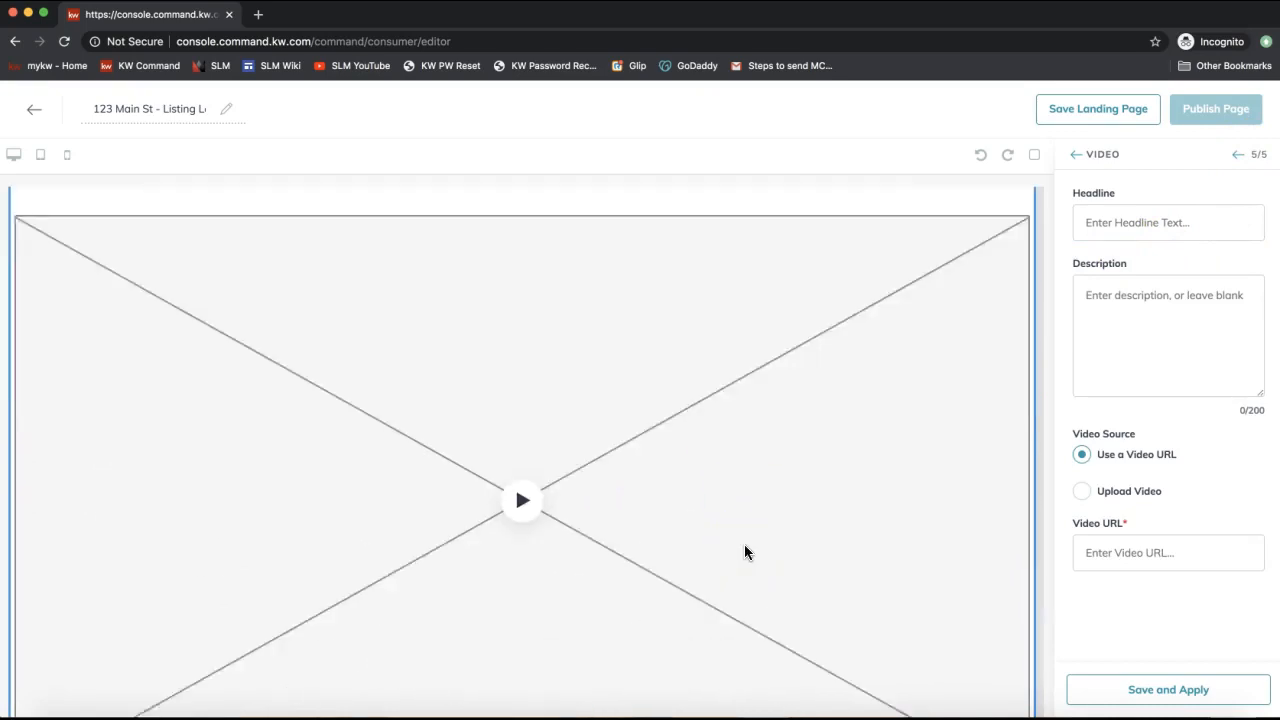
pyautogui.scroll(3, 744, 552)
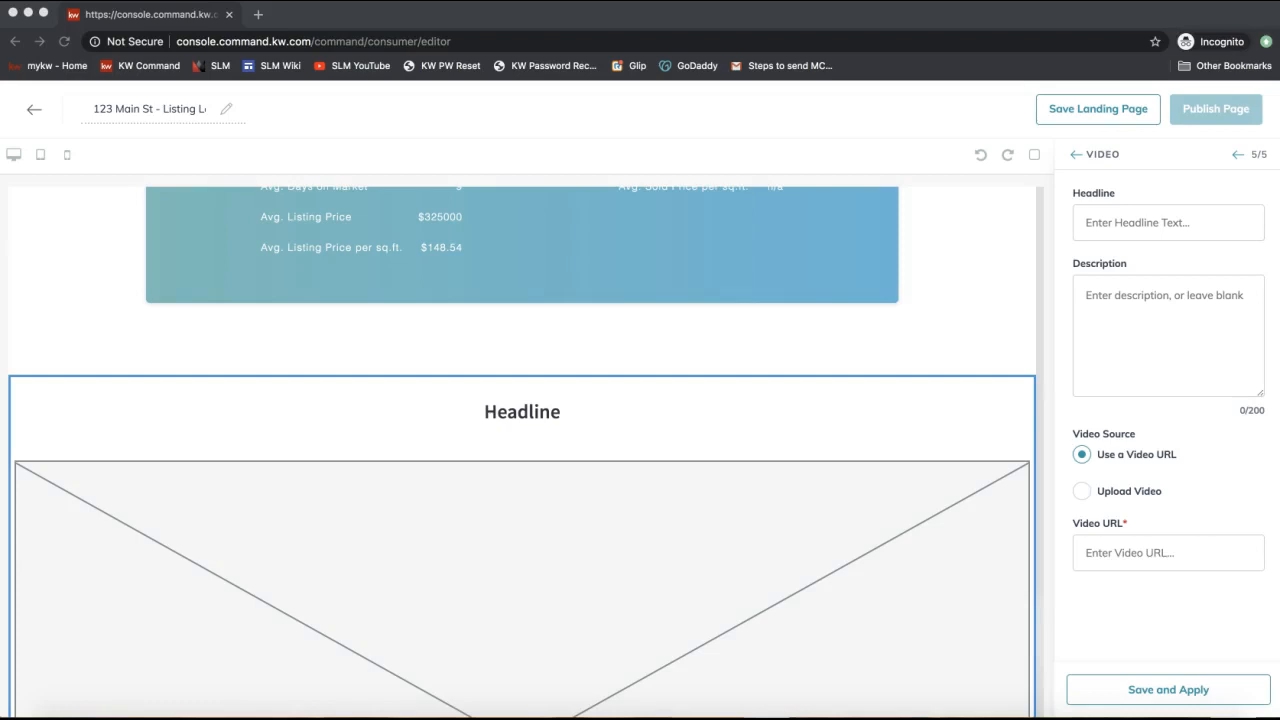
pyautogui.press('XF86AudioMute')
pyautogui.press('XF86AudioMute')
pyautogui.scroll(-5, 988, 310)
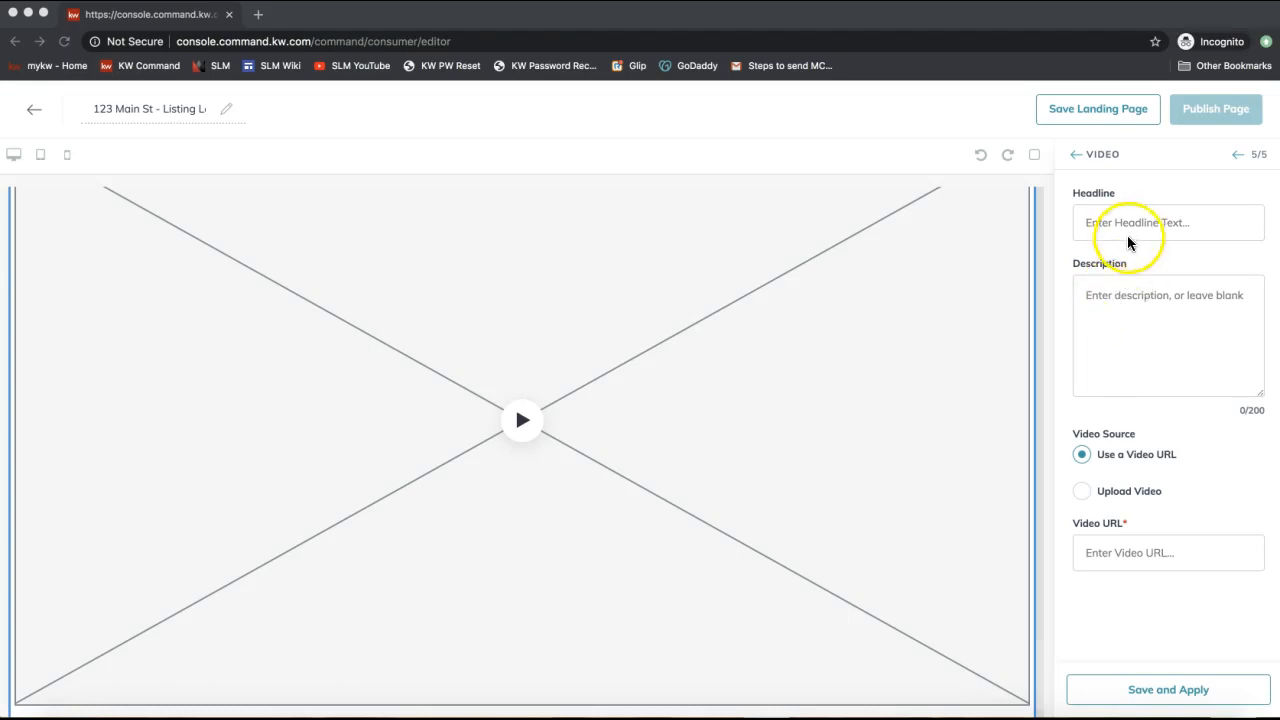
pyautogui.click(1143, 301)
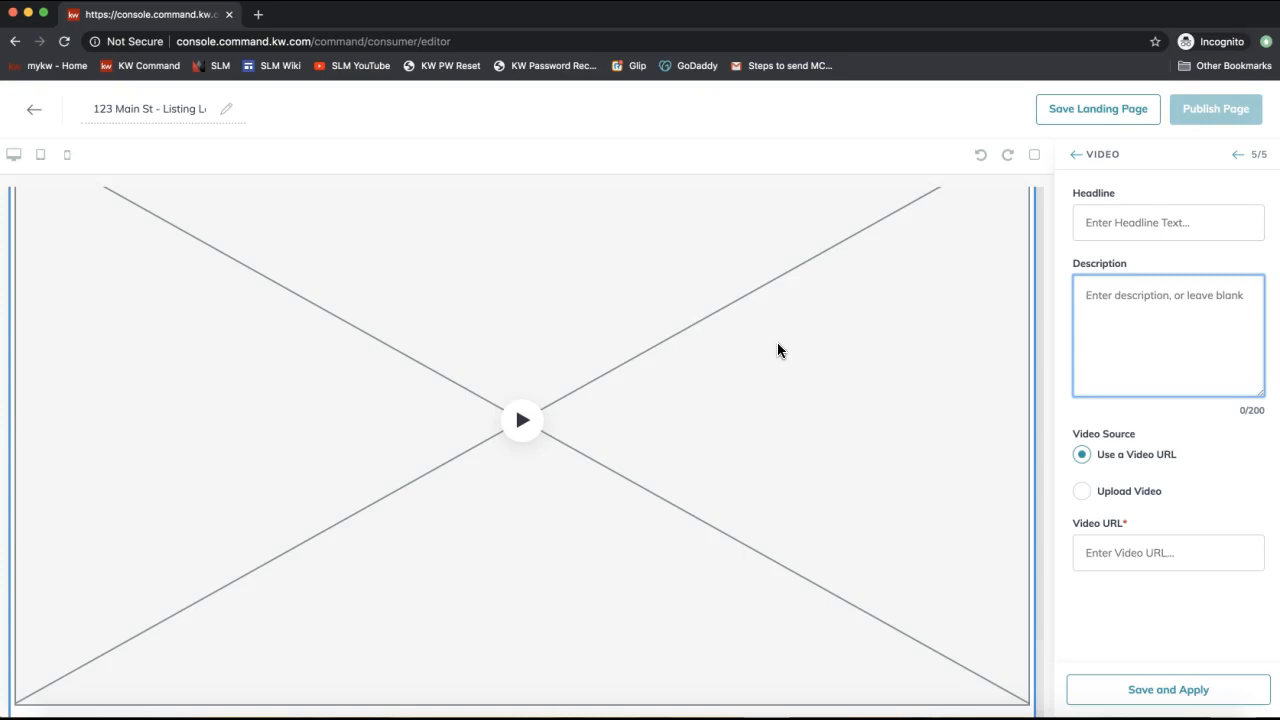
pyautogui.click(1061, 358)
# Enter headline 'Virtual Tour' and description 'Take a stroll through this pristine home!' for the video.
pyautogui.click(1125, 228)
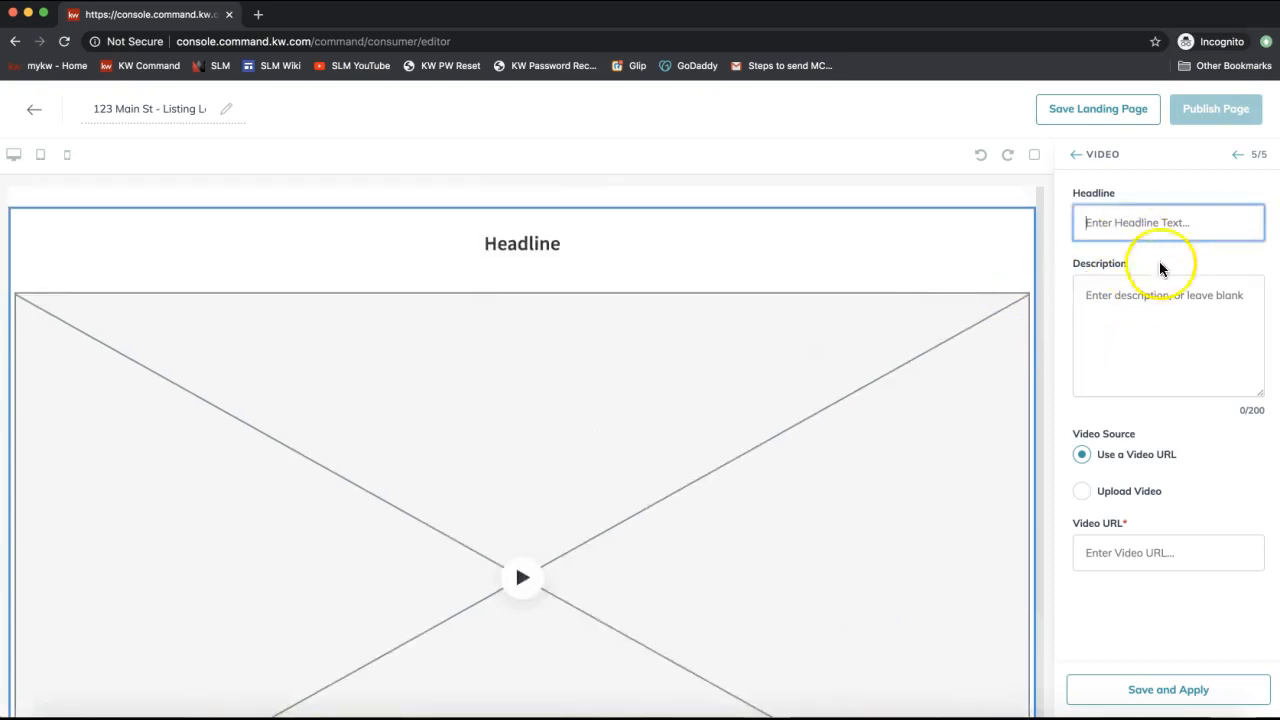
pyautogui.write('Virtual Tour')
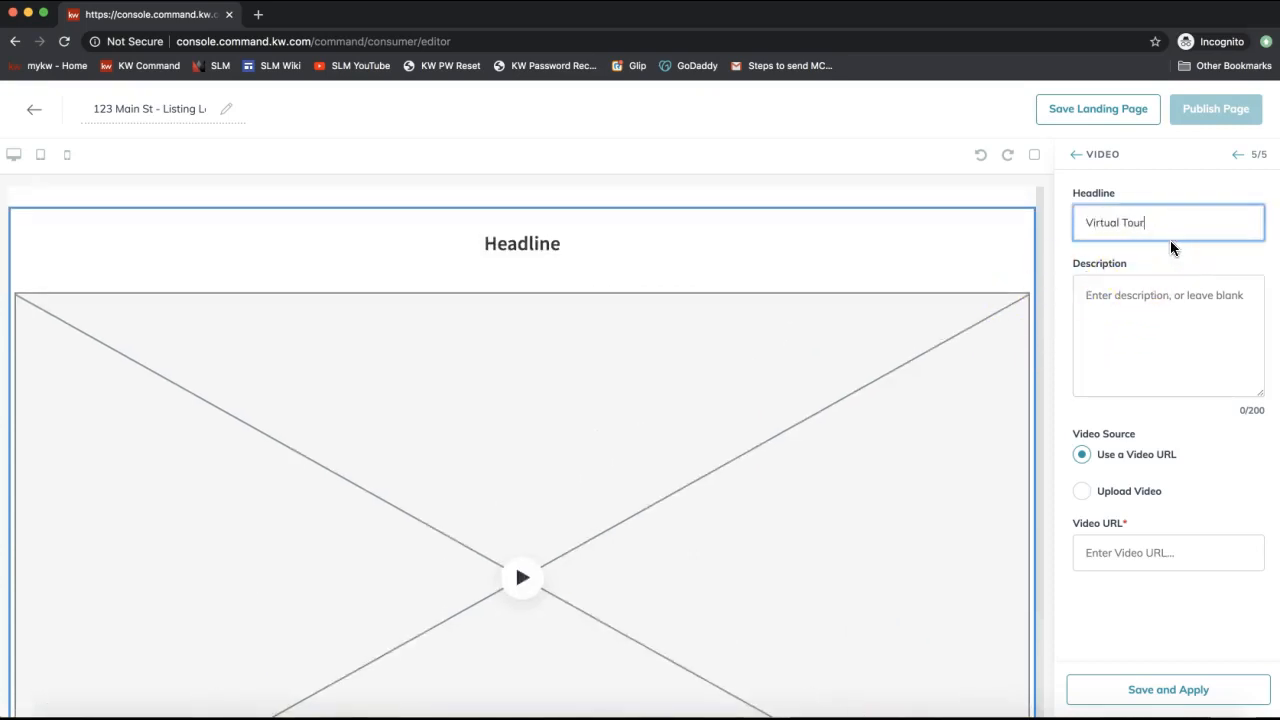
pyautogui.click(1221, 311)
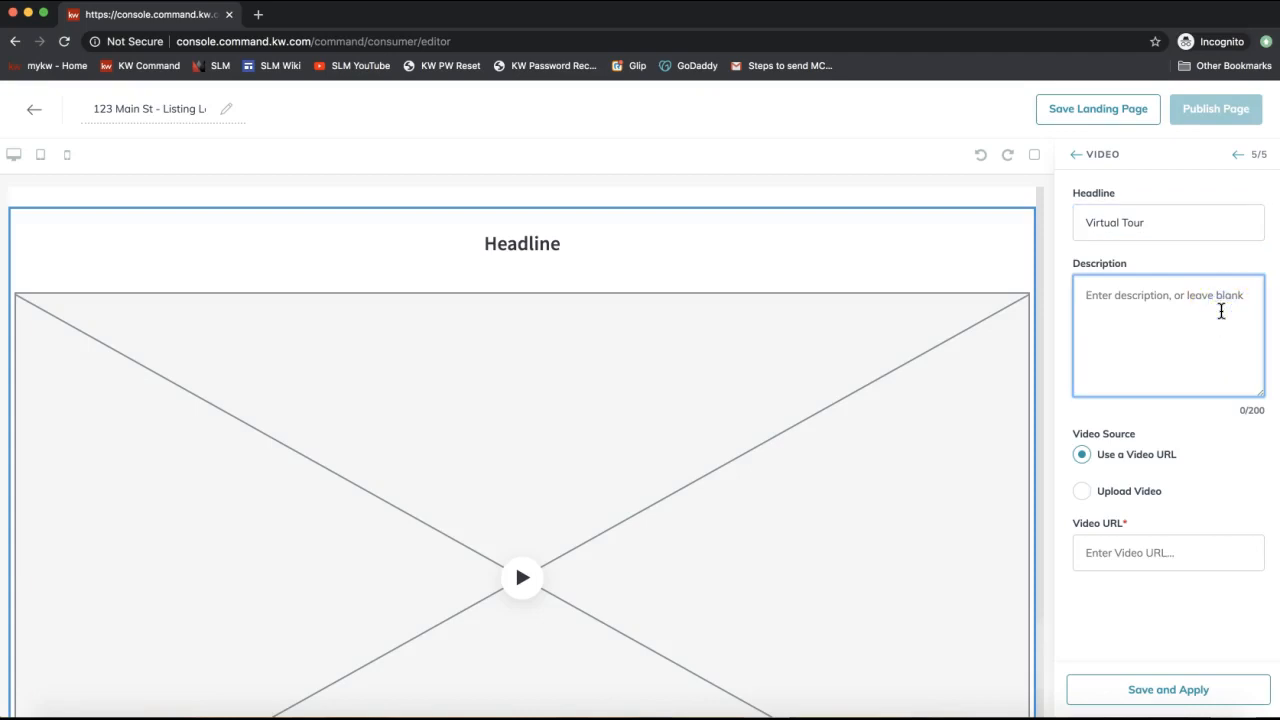
pyautogui.write('Toke a stroll through this pristine home!')
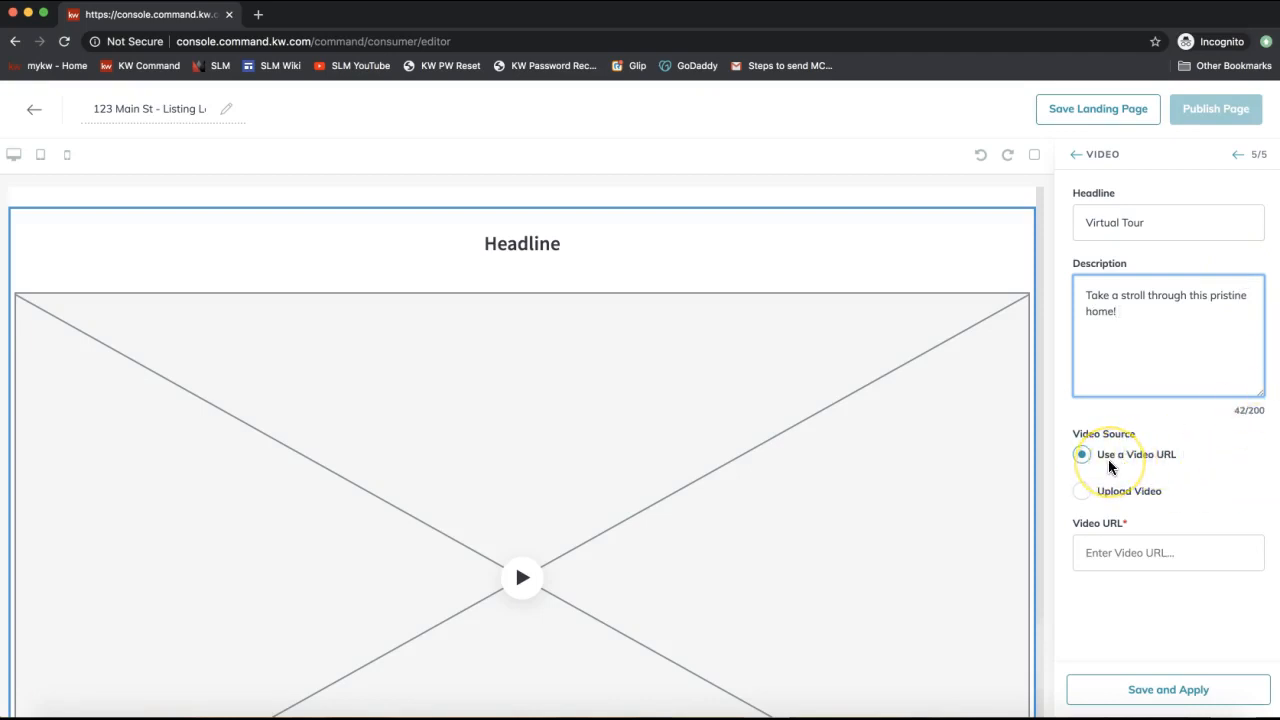
# Focus the Video URL field, then bring up the YouTube window maximized.
pyautogui.click(1127, 553)
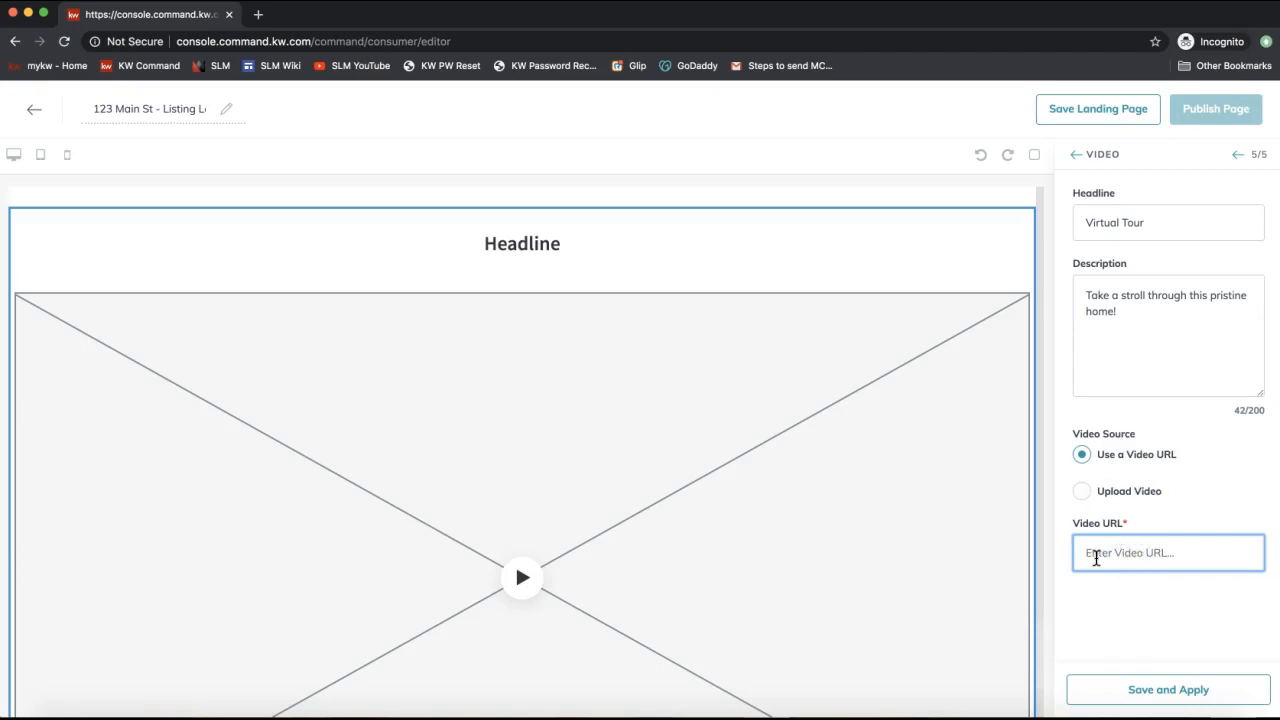
pyautogui.press('super+Tab')
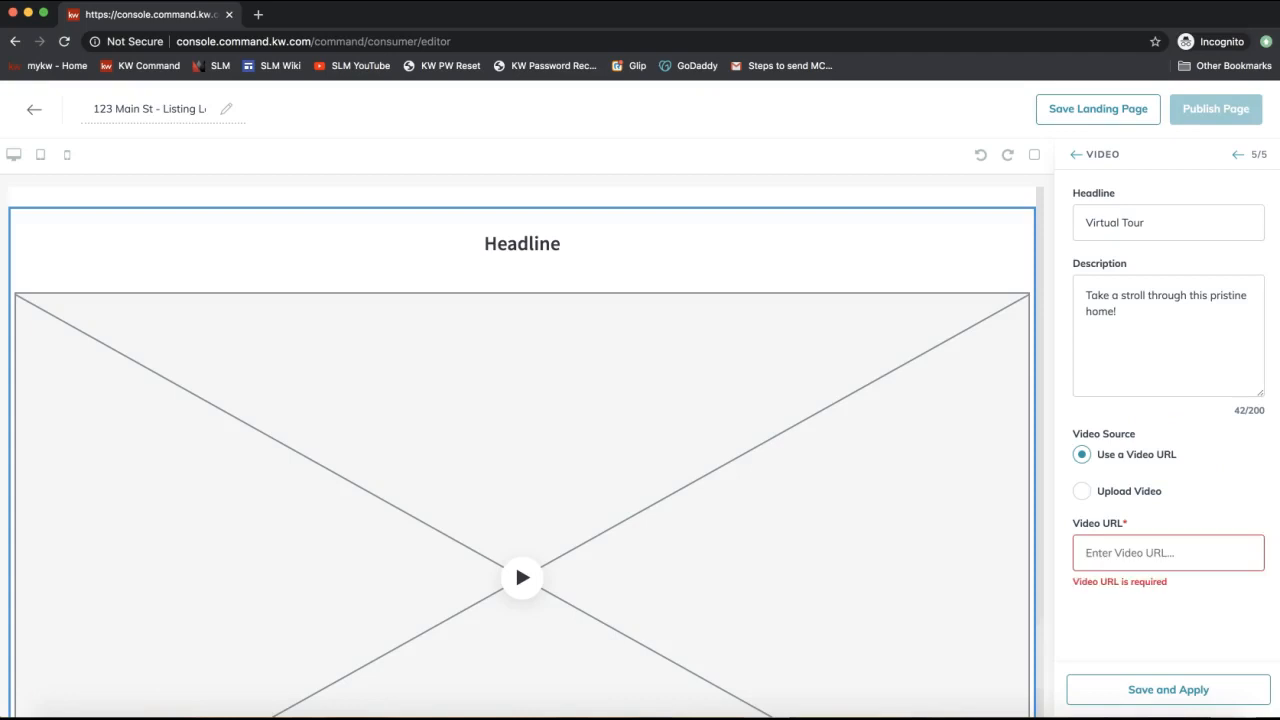
pyautogui.moveTo(1279, 106); pyautogui.dragTo(866, 83)
pyautogui.doubleClick(866, 83)
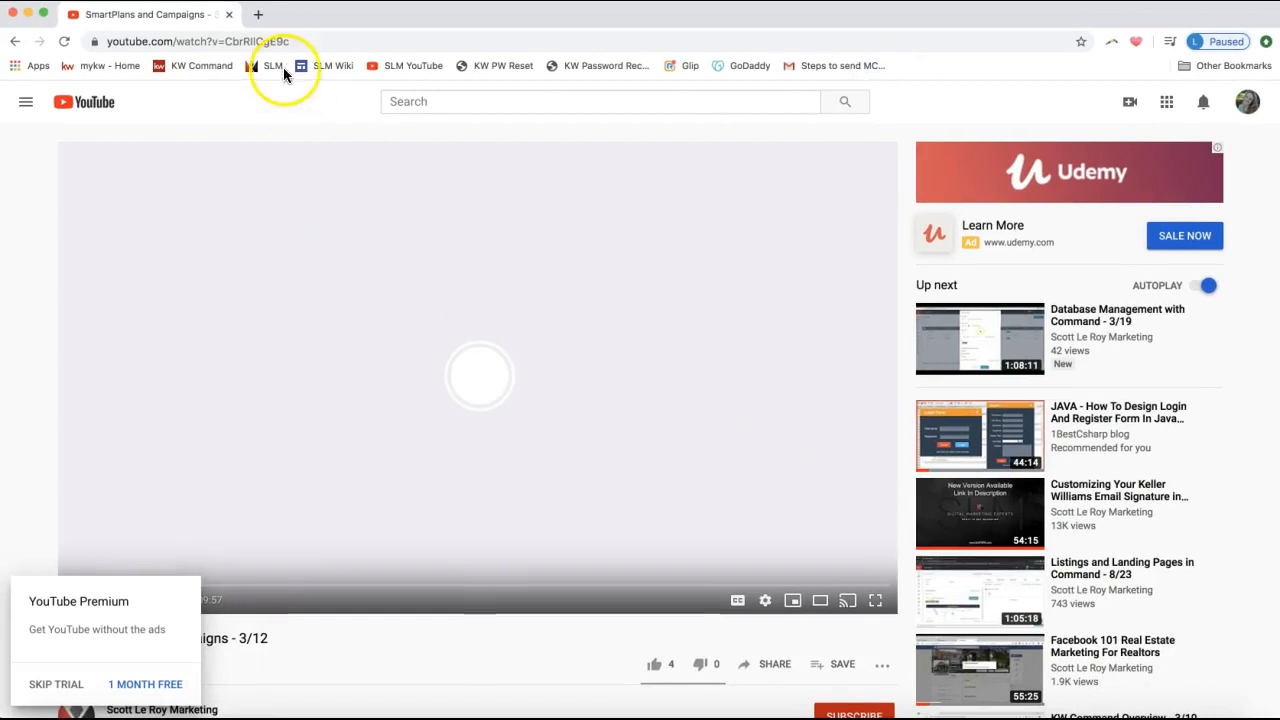
# Copy the YouTube video's web address from the address bar.
pyautogui.click(274, 41)
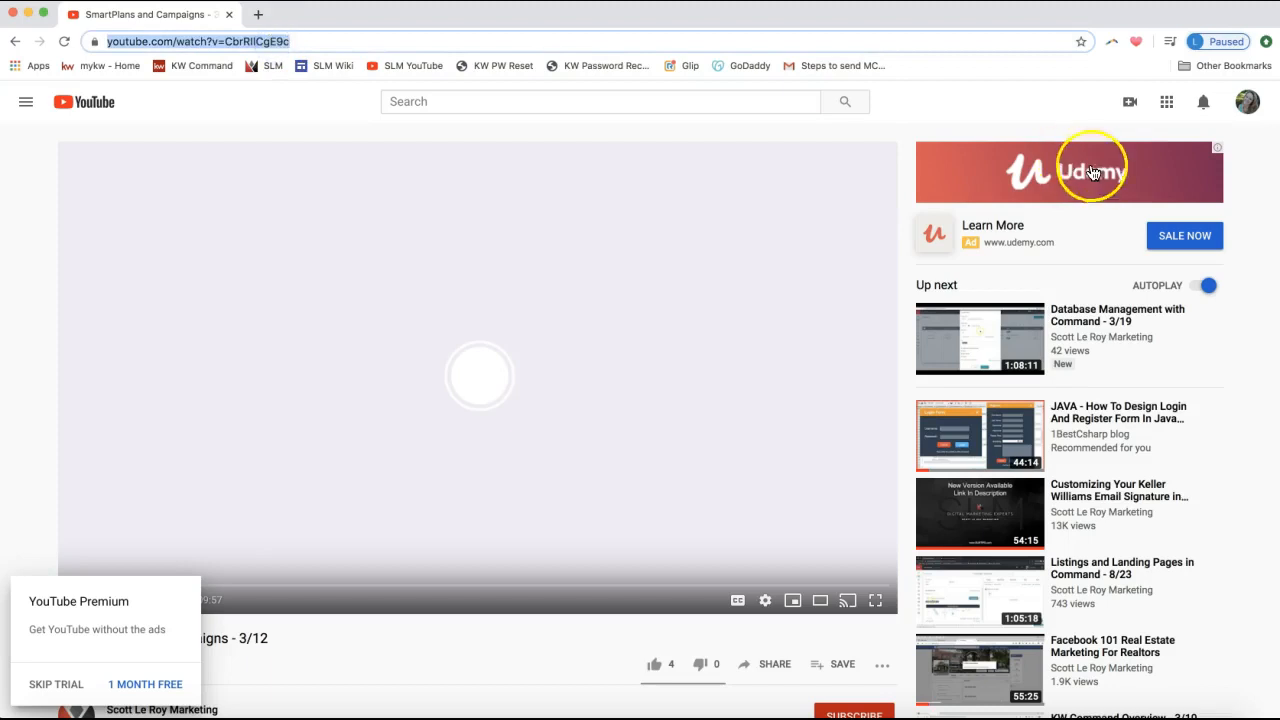
pyautogui.click(1073, 114)
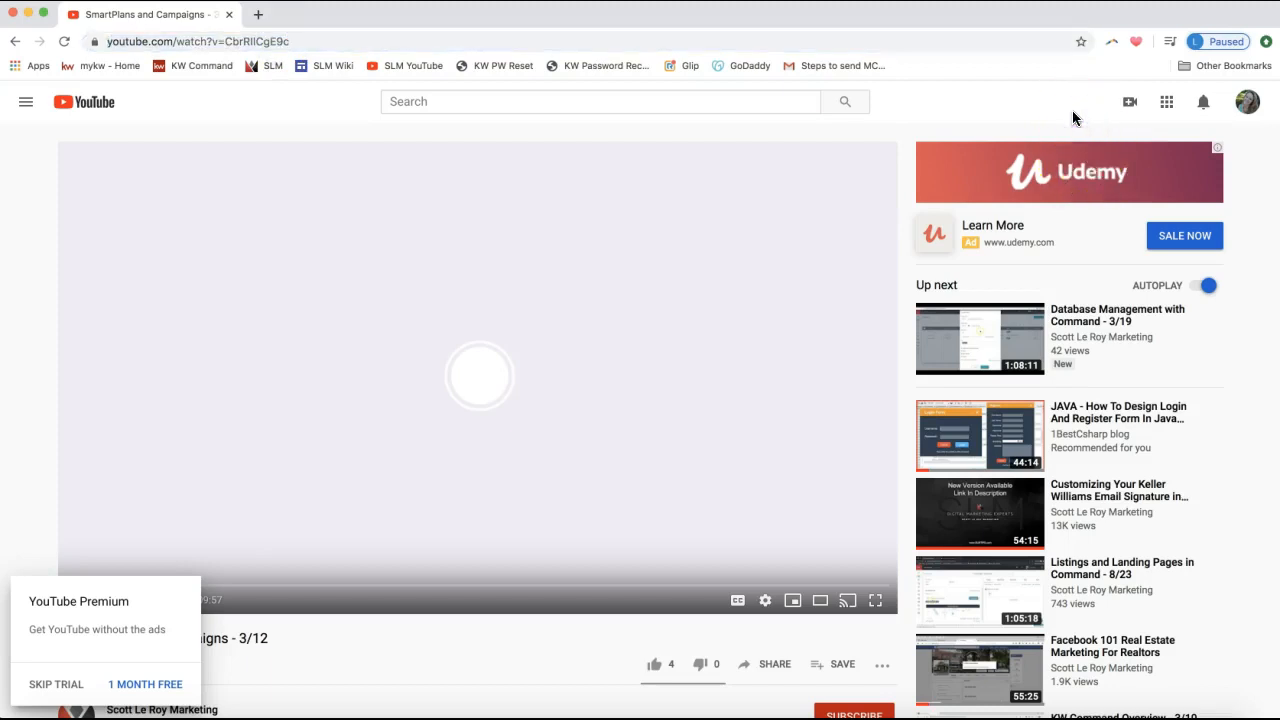
pyautogui.click(1130, 105)
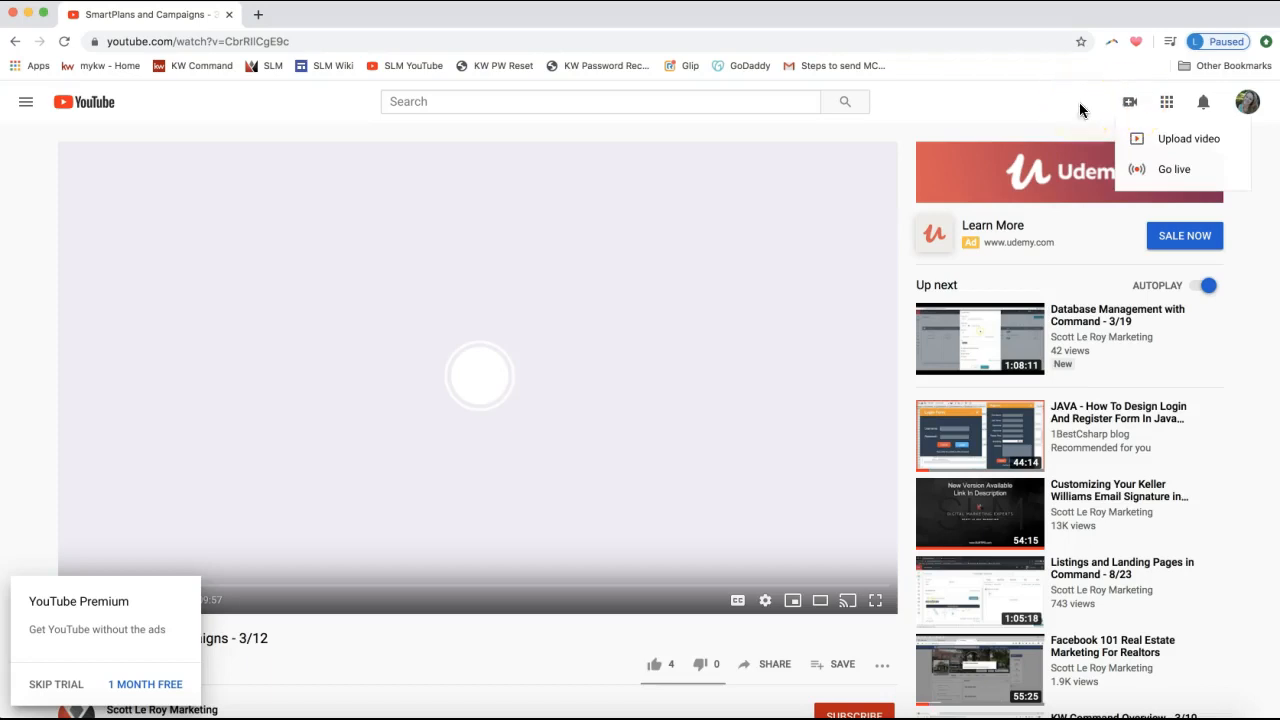
pyautogui.click(1180, 147)
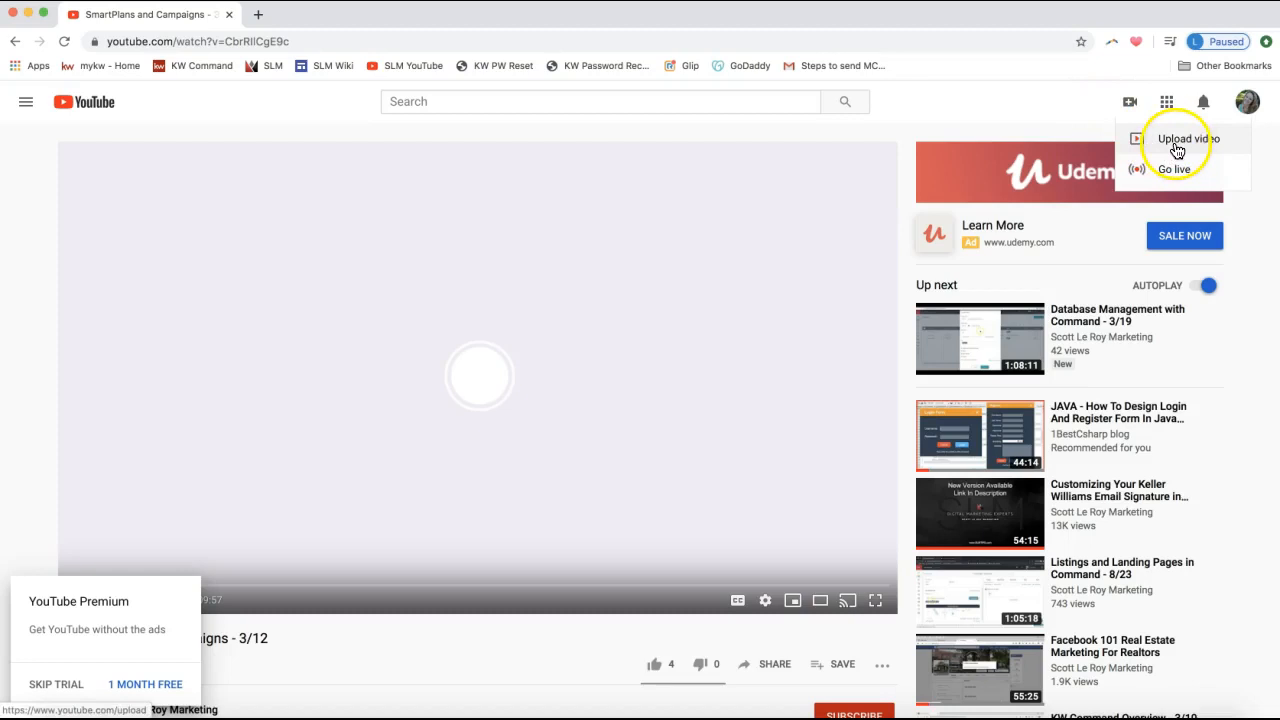
pyautogui.click(1014, 112)
pyautogui.scroll(-1, 323, 385)
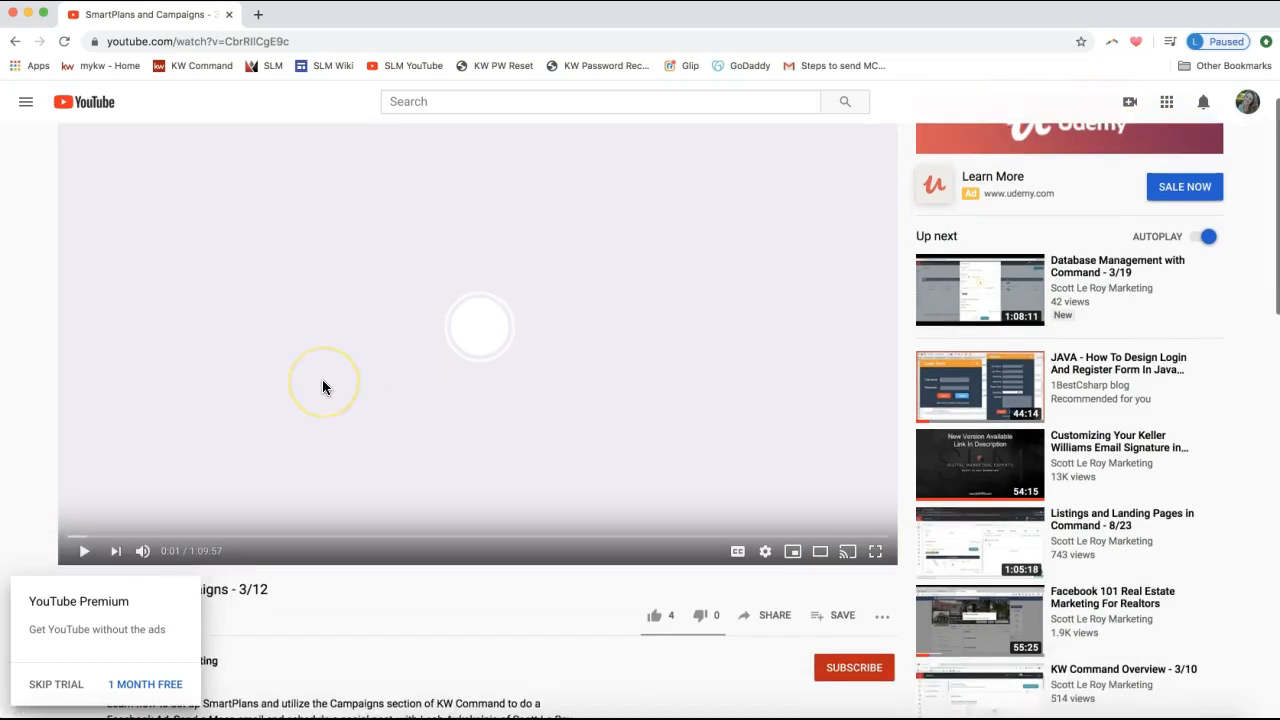
pyautogui.click(191, 41)
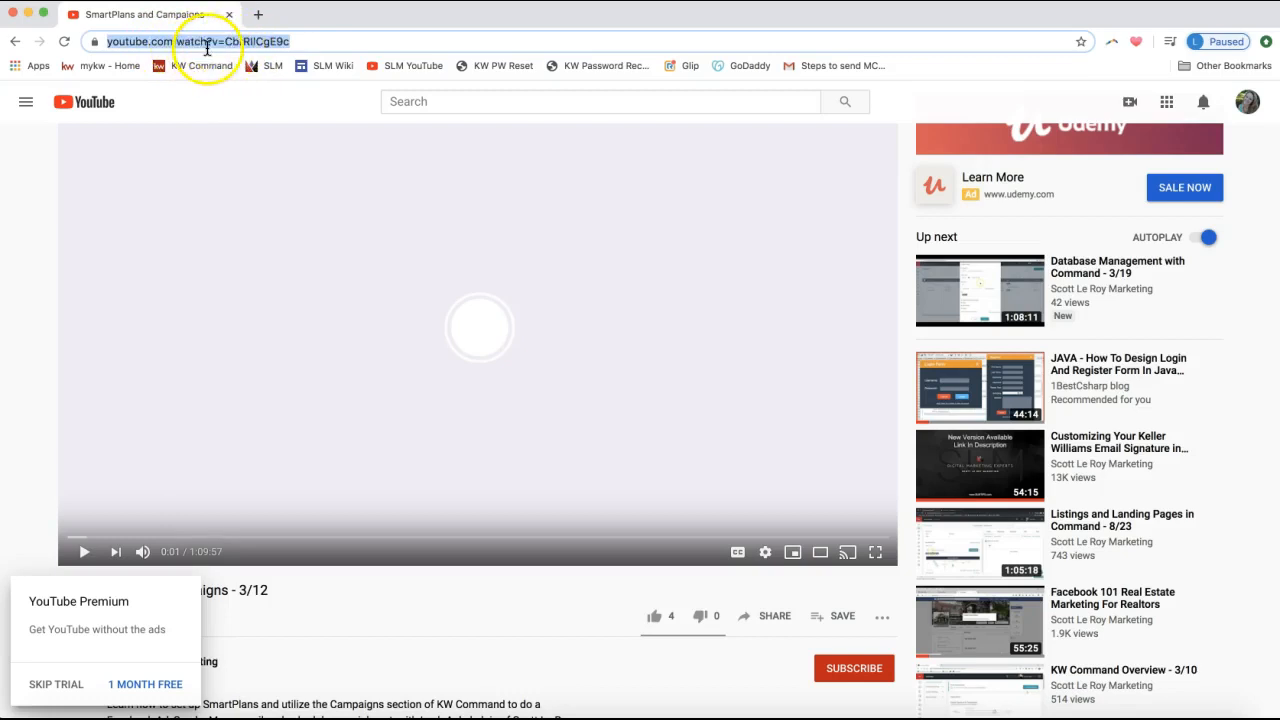
pyautogui.rightClick(198, 45)
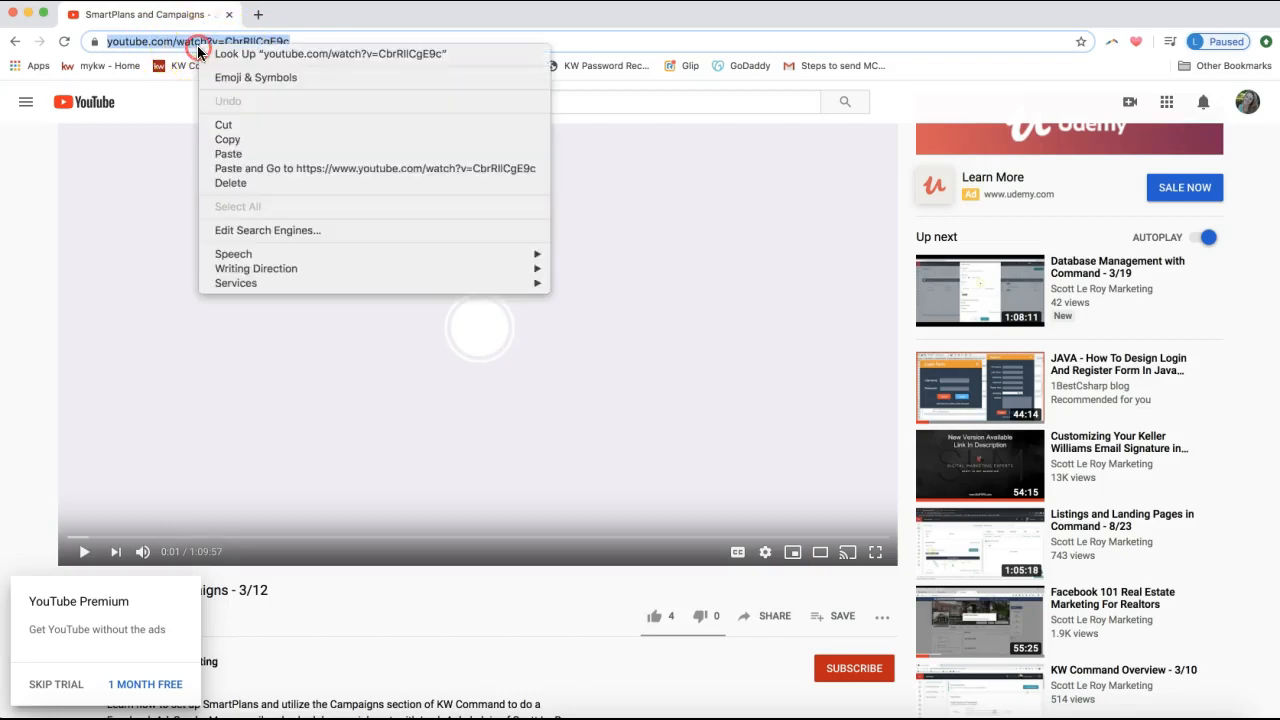
pyautogui.click(246, 145)
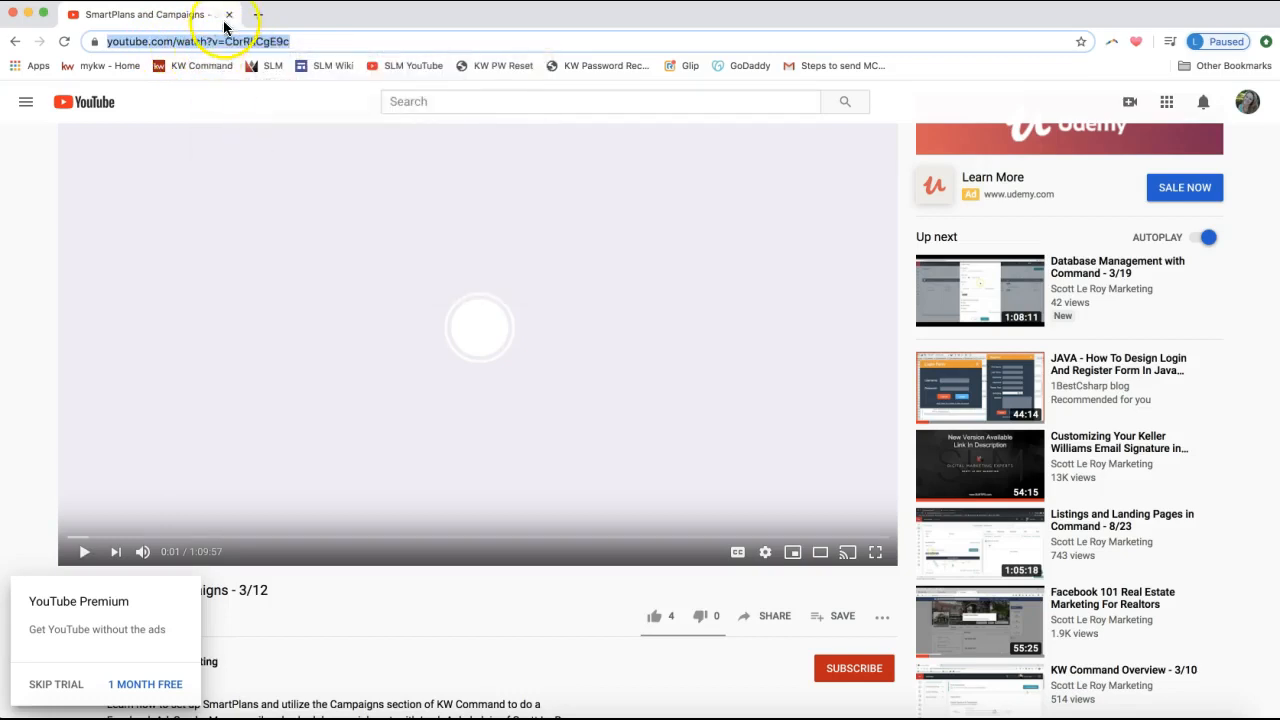
# Close the YouTube tab, paste the link into Video URL, and save and apply.
pyautogui.click(228, 15)
pyautogui.click(1166, 571)
pyautogui.hotkey('ctrl', 'v')
pyautogui.click(1160, 690)
pyautogui.click(1146, 689)
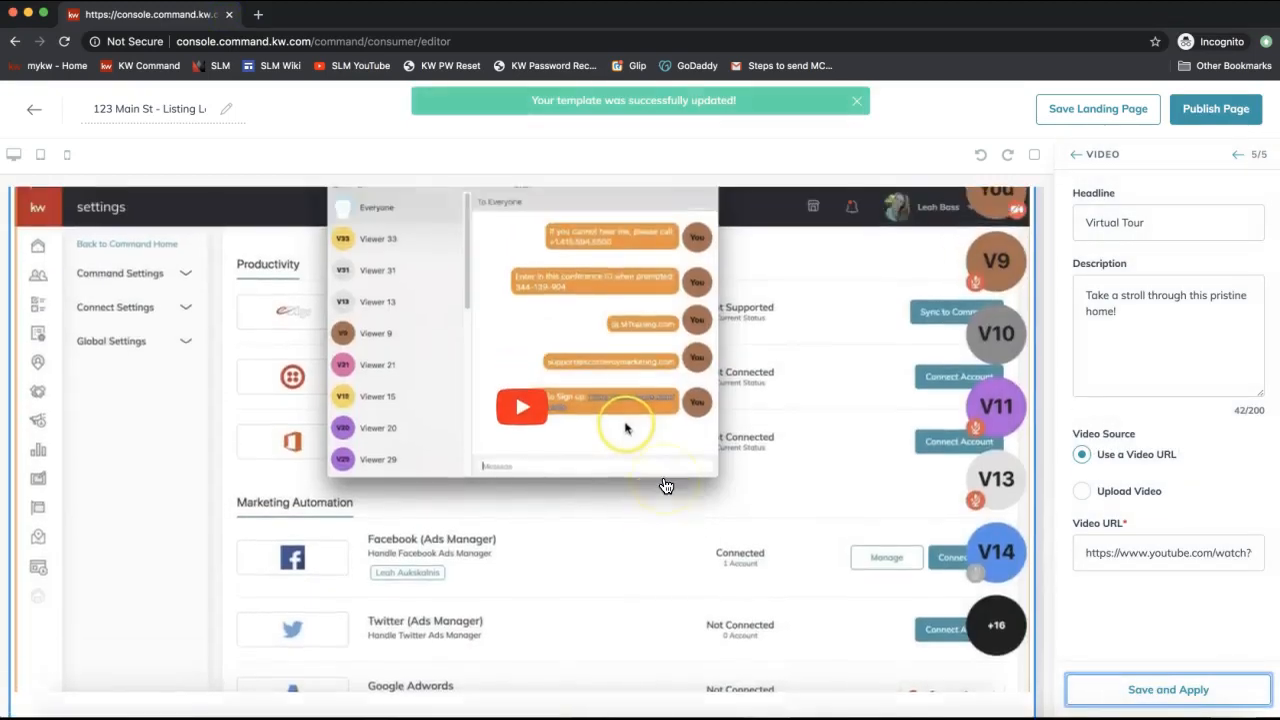
# Review the Virtual Tour video preview, then return to the Configure Widgets checklist.
pyautogui.scroll(2, 666, 486)
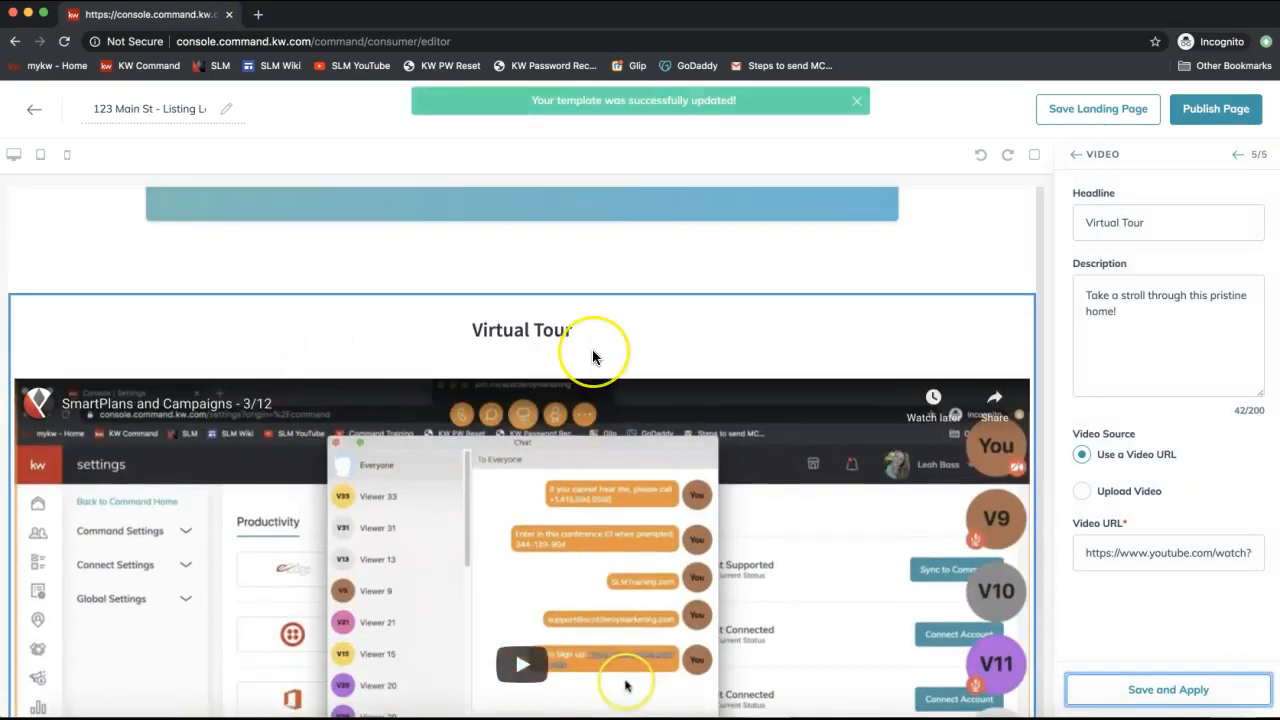
pyautogui.scroll(-2, 593, 357)
pyautogui.scroll(-2, 593, 357)
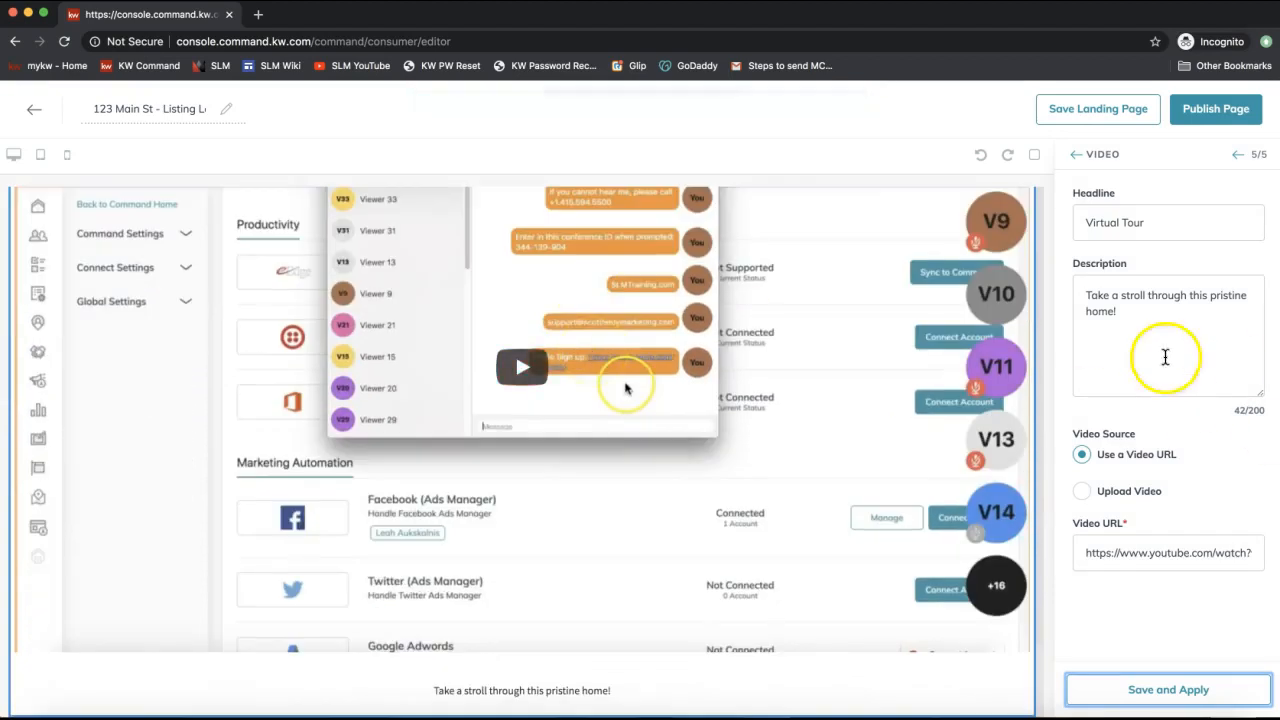
pyautogui.scroll(5, 771, 371)
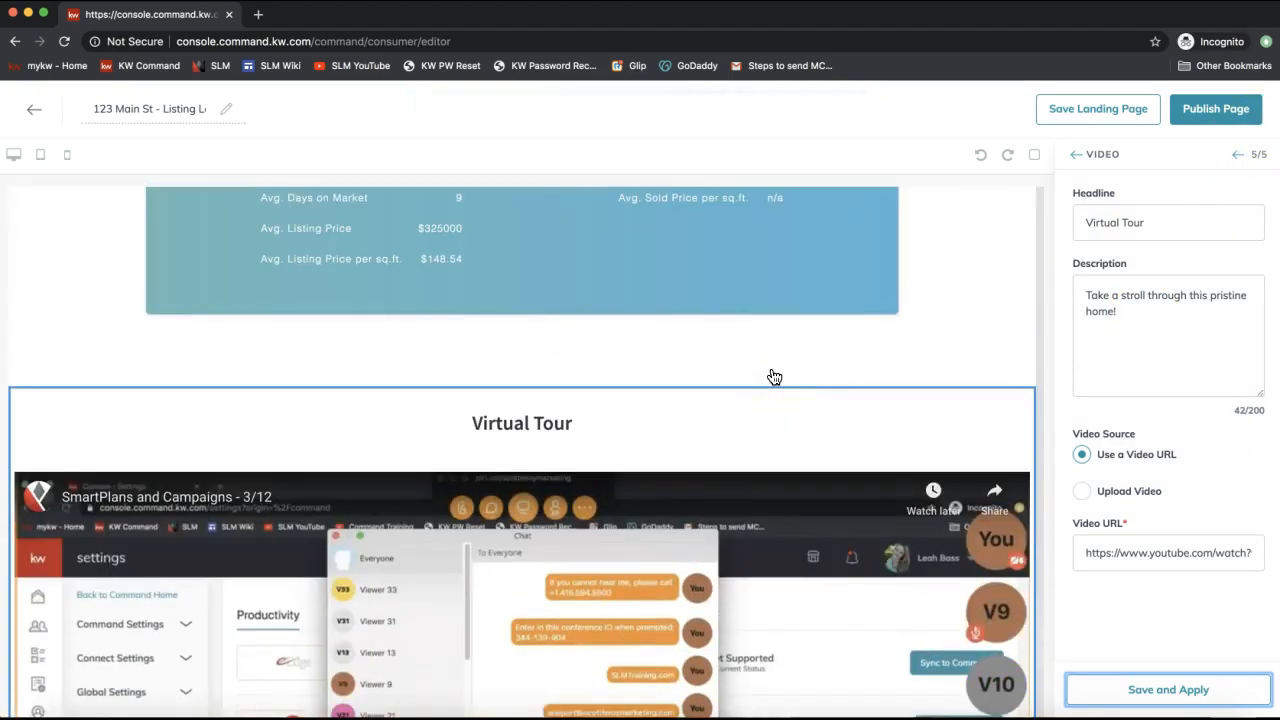
pyautogui.tripleClick(1100, 552)
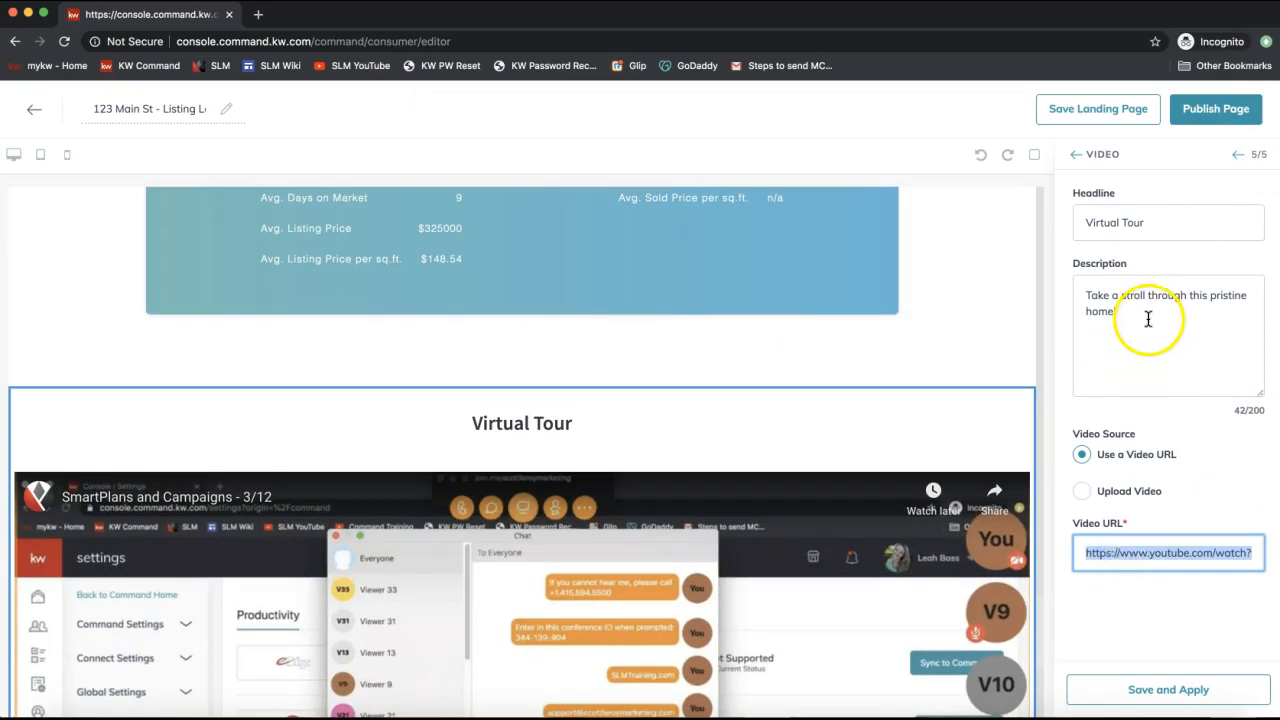
pyautogui.scroll(3, 818, 370)
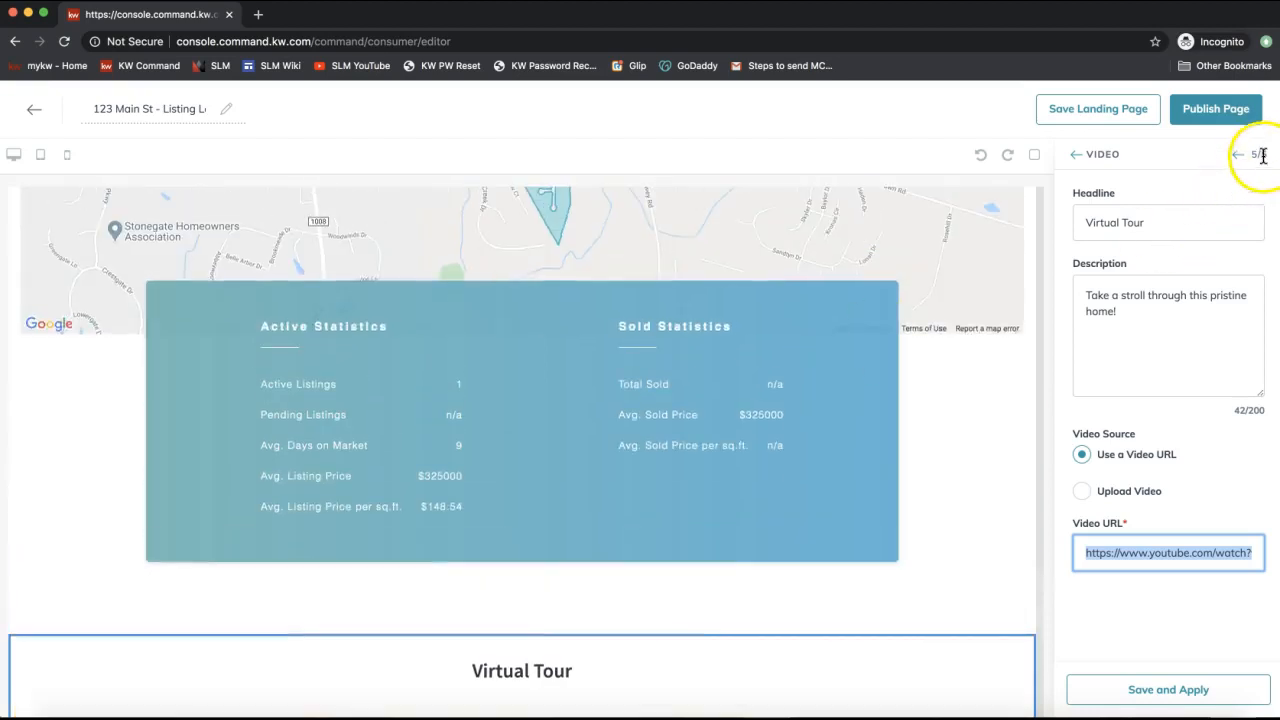
pyautogui.click(1262, 155)
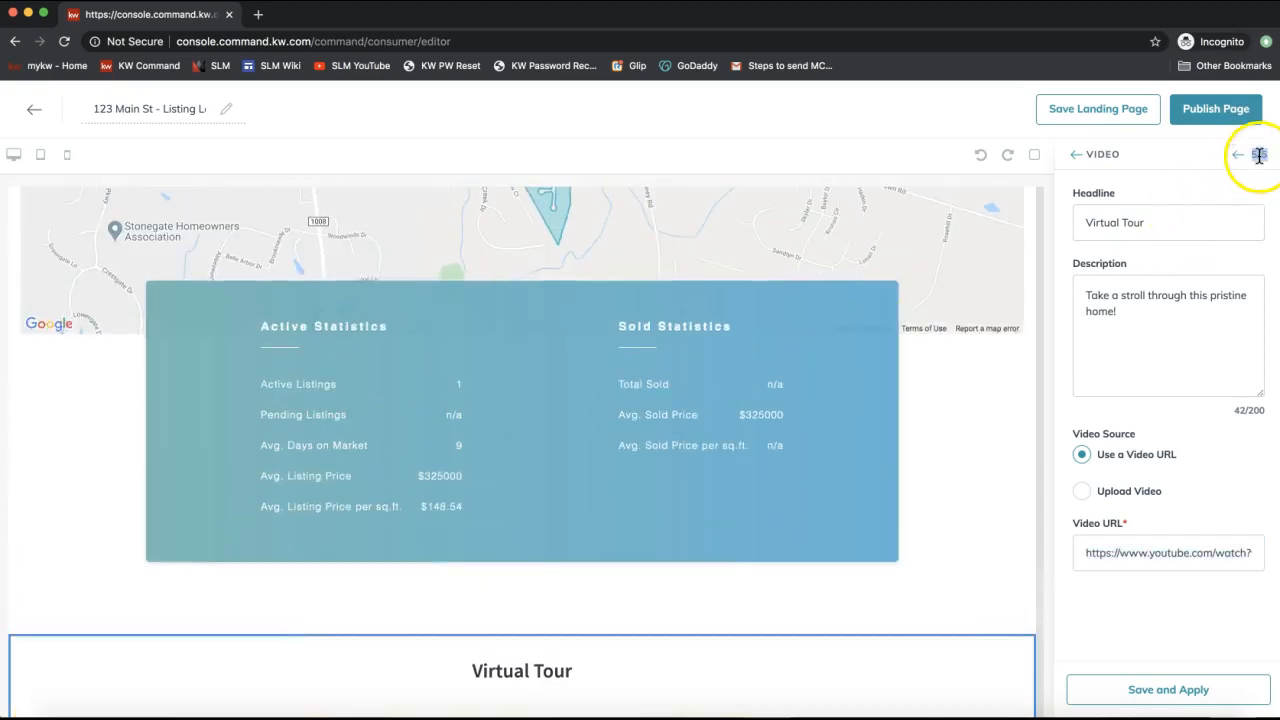
pyautogui.doubleClick(1101, 155)
pyautogui.click(1077, 160)
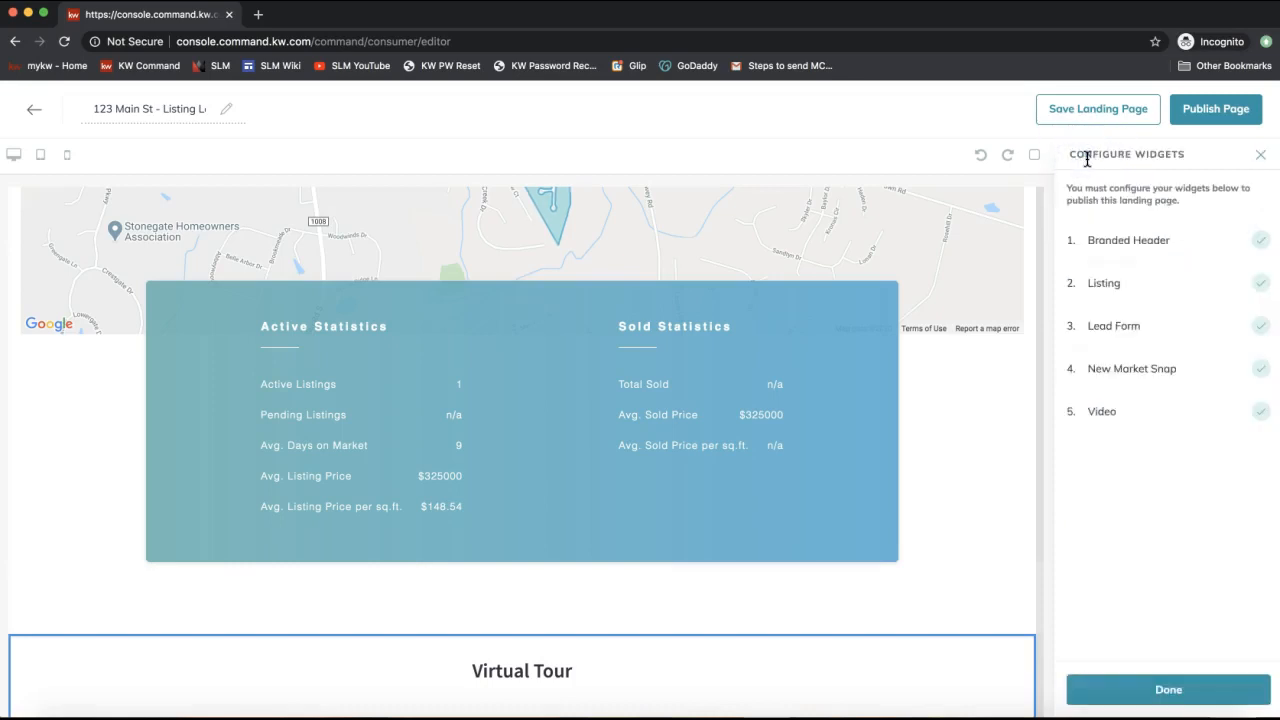
# Publish the 123 Main St listing landing page, confirming with Yes.
pyautogui.click(1222, 250)
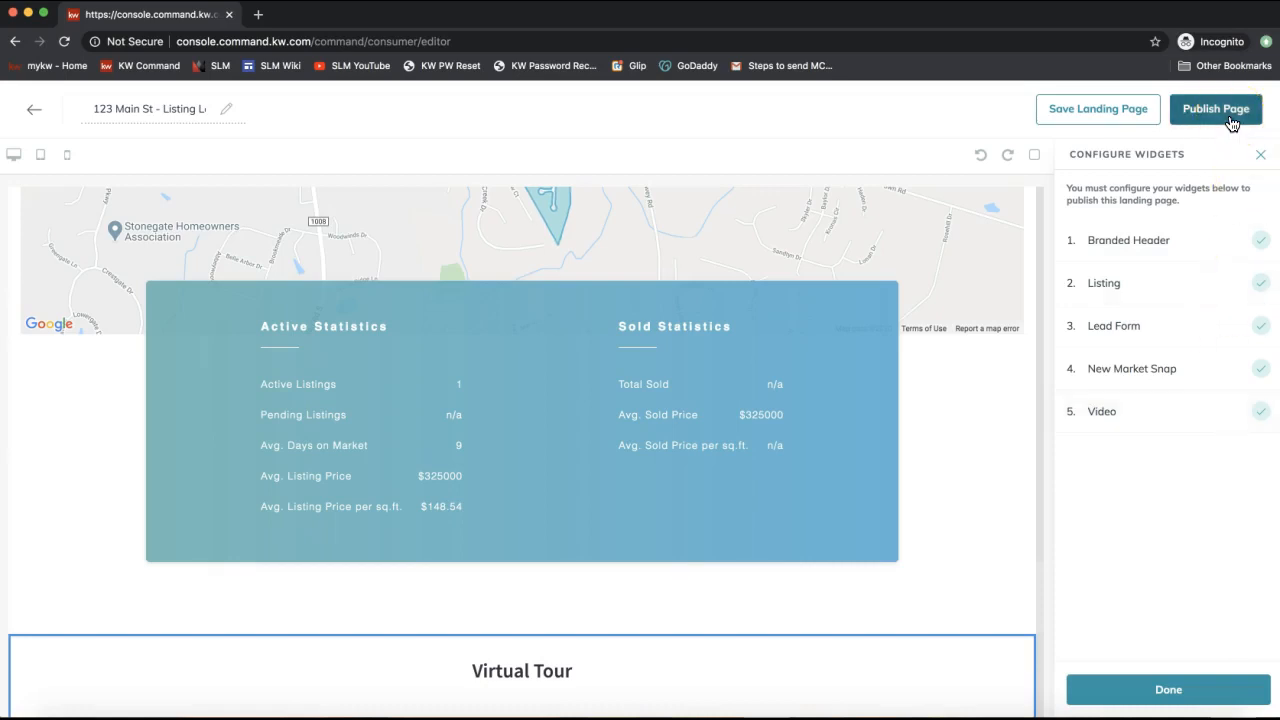
pyautogui.click(1232, 123)
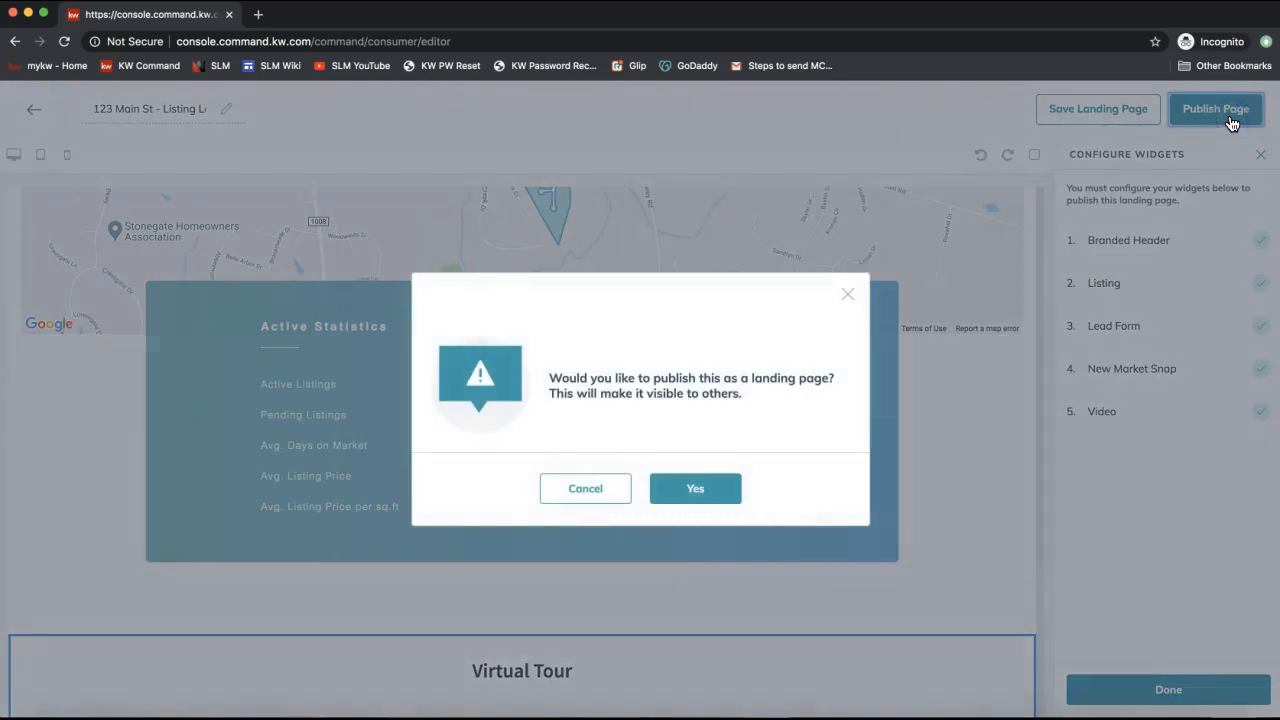
pyautogui.click(712, 502)
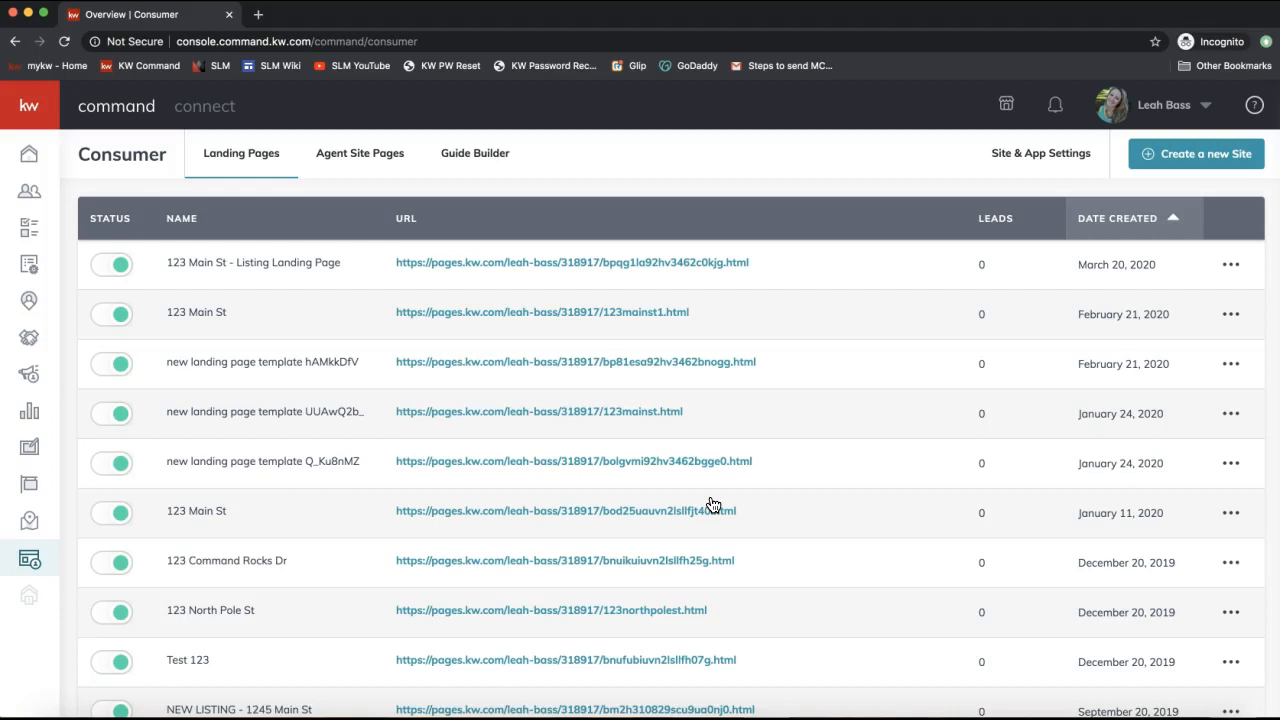
pyautogui.click(598, 266)
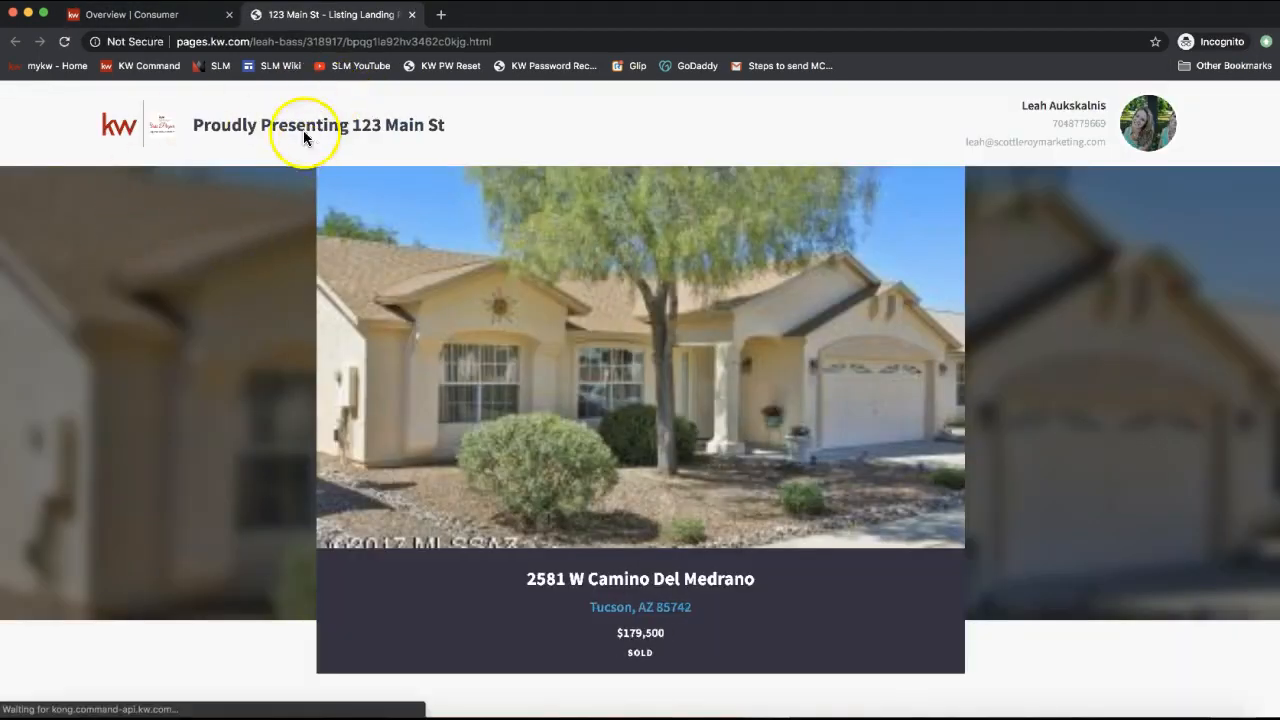
pyautogui.click(183, 14)
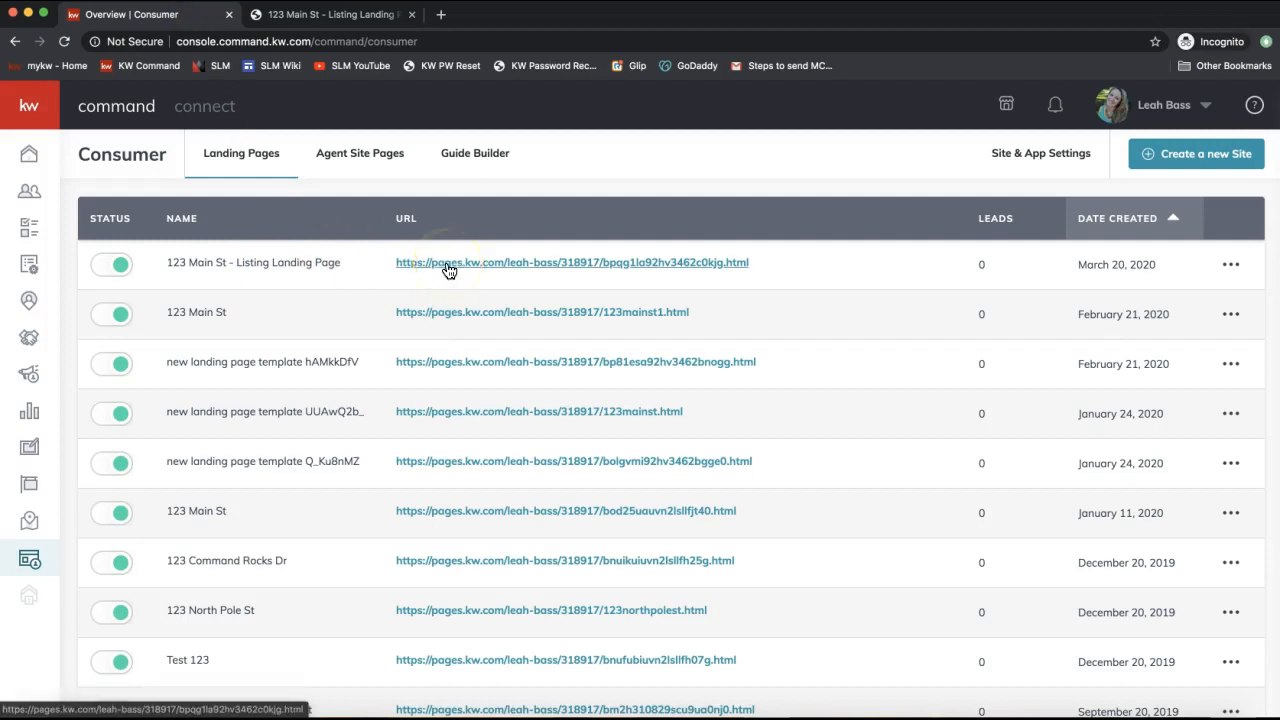
pyautogui.click(372, 20)
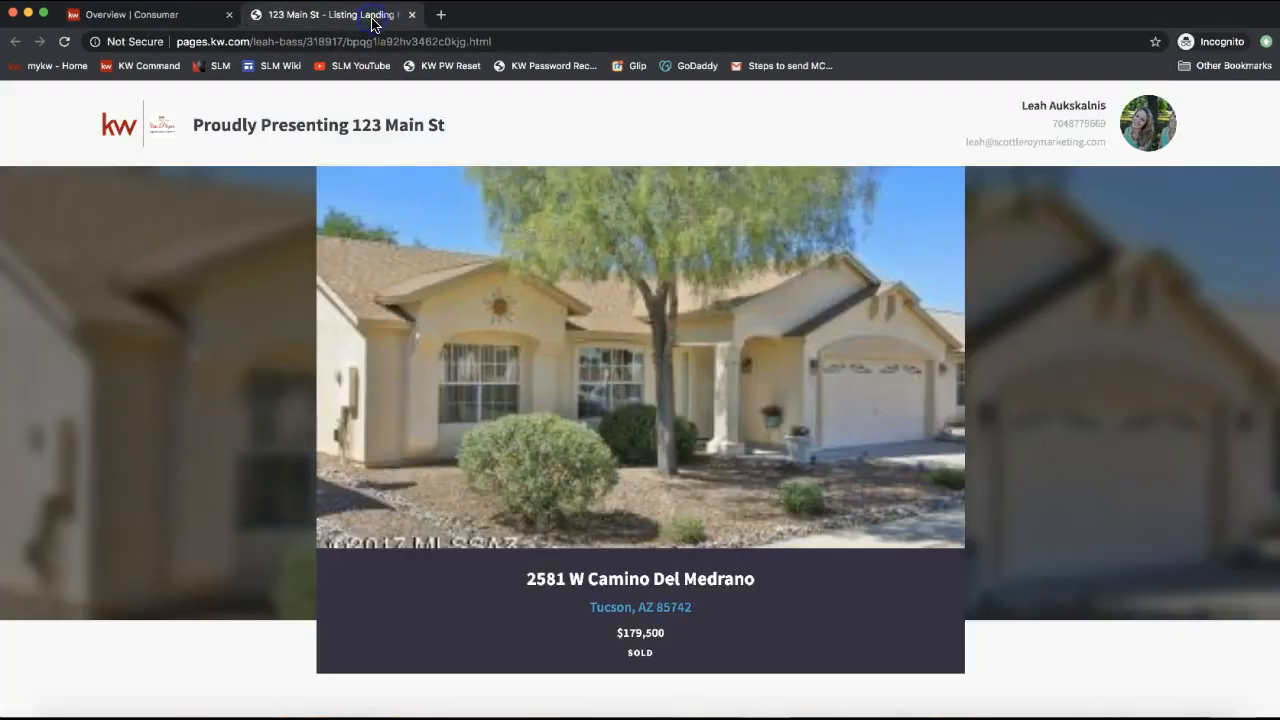
pyautogui.scroll(-10, 433, 432)
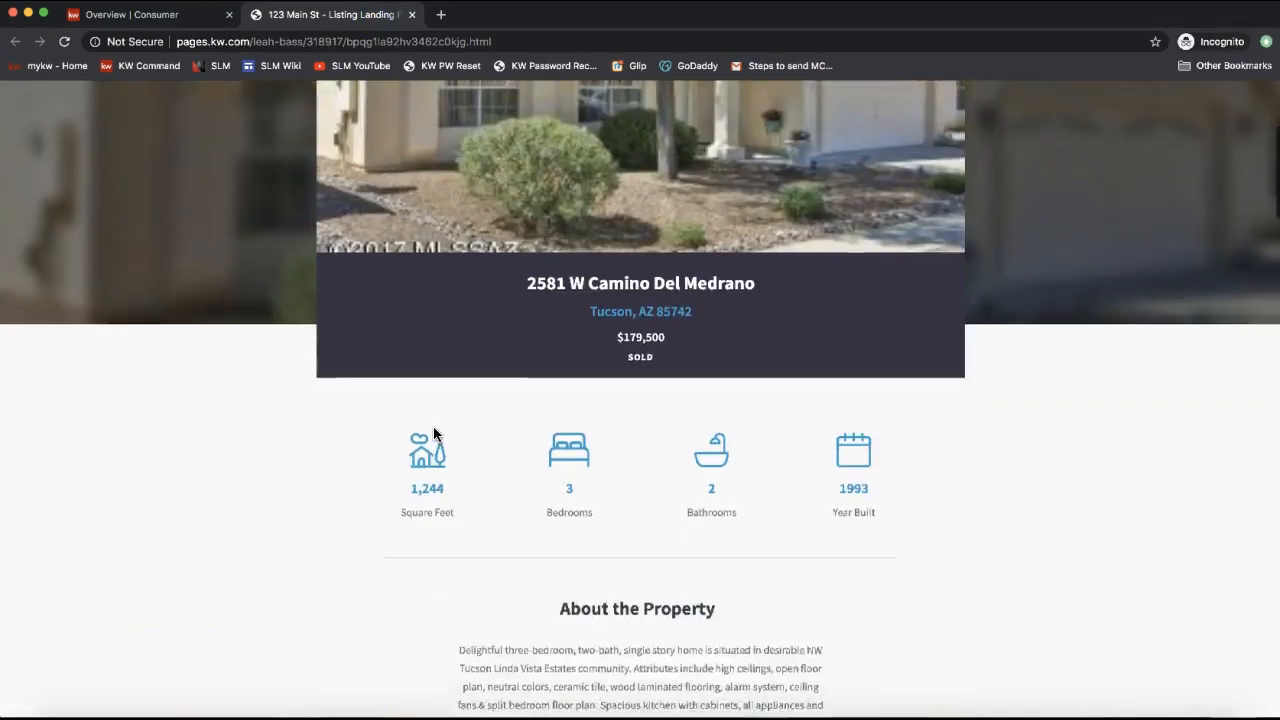
pyautogui.scroll(-6, 433, 433)
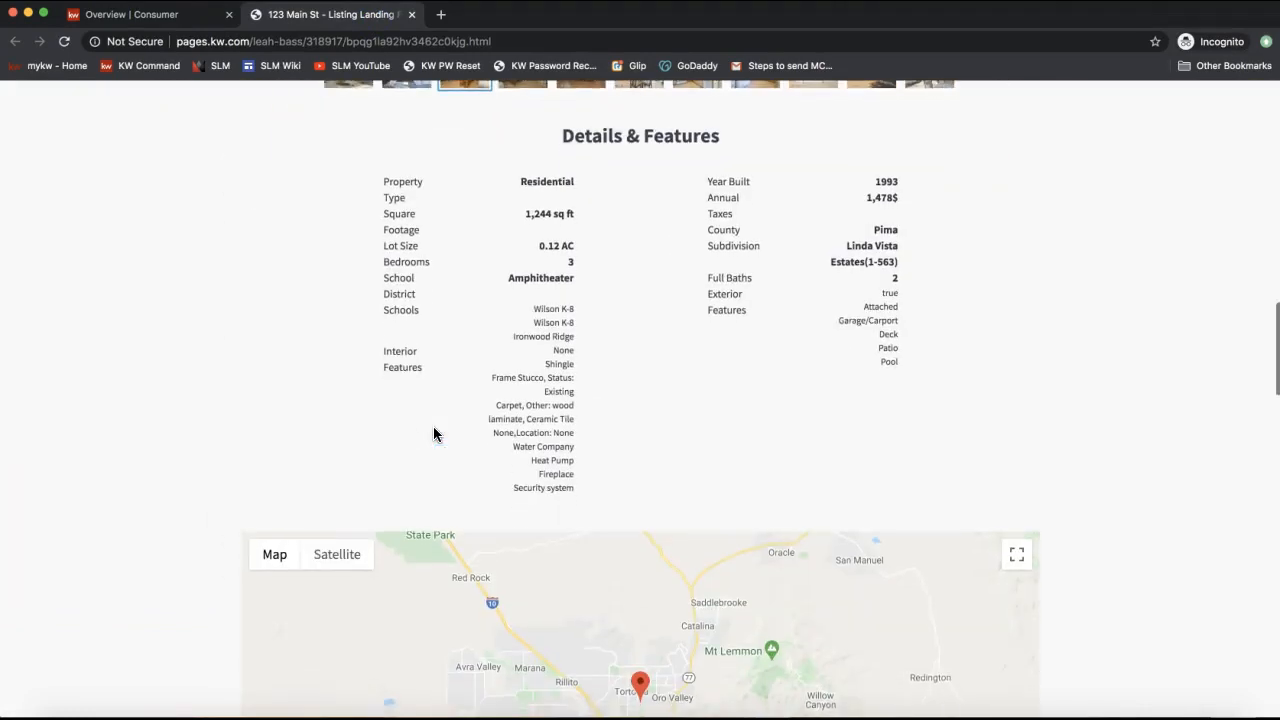
pyautogui.click(284, 41)
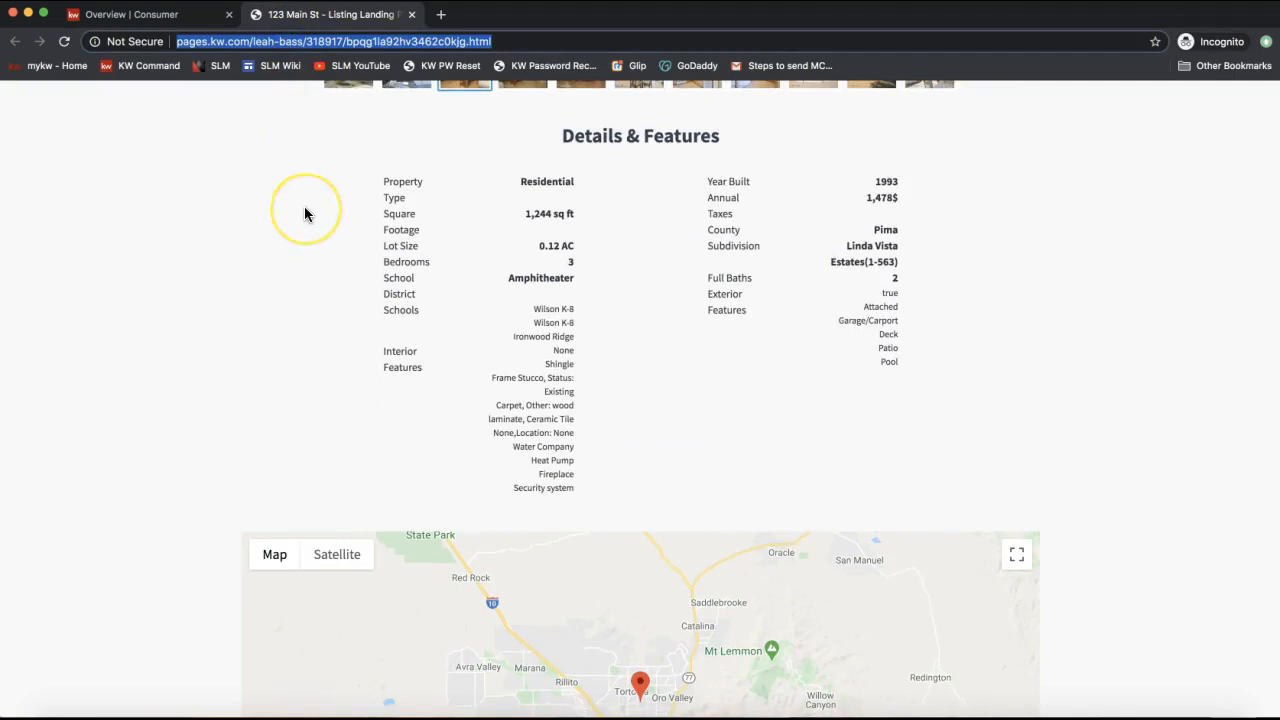
pyautogui.scroll(-8, 305, 213)
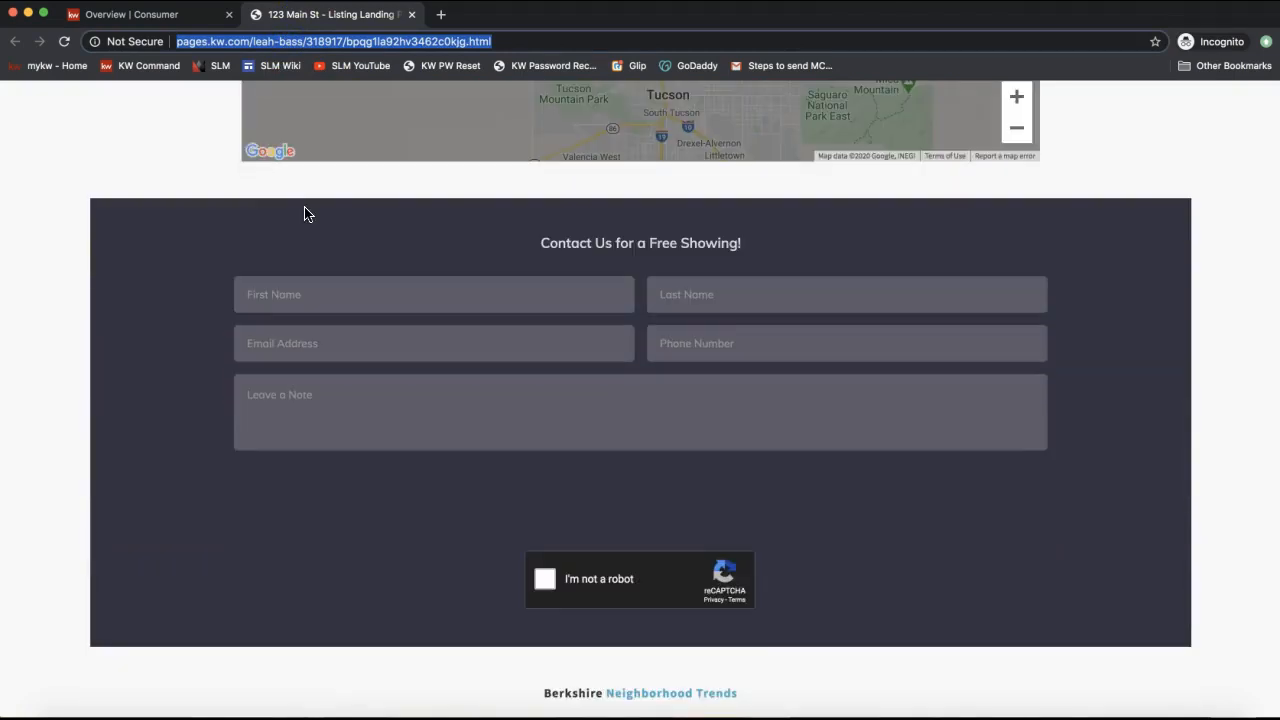
pyautogui.scroll(-3, 305, 213)
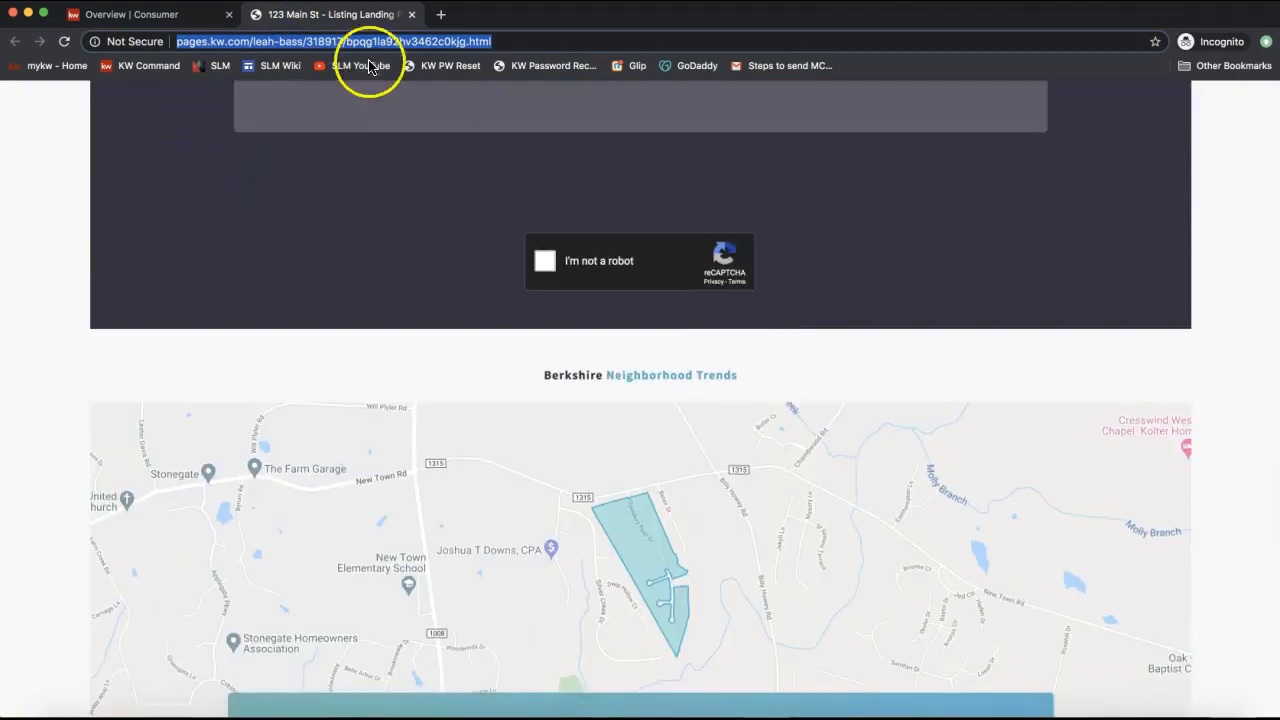
pyautogui.click(411, 15)
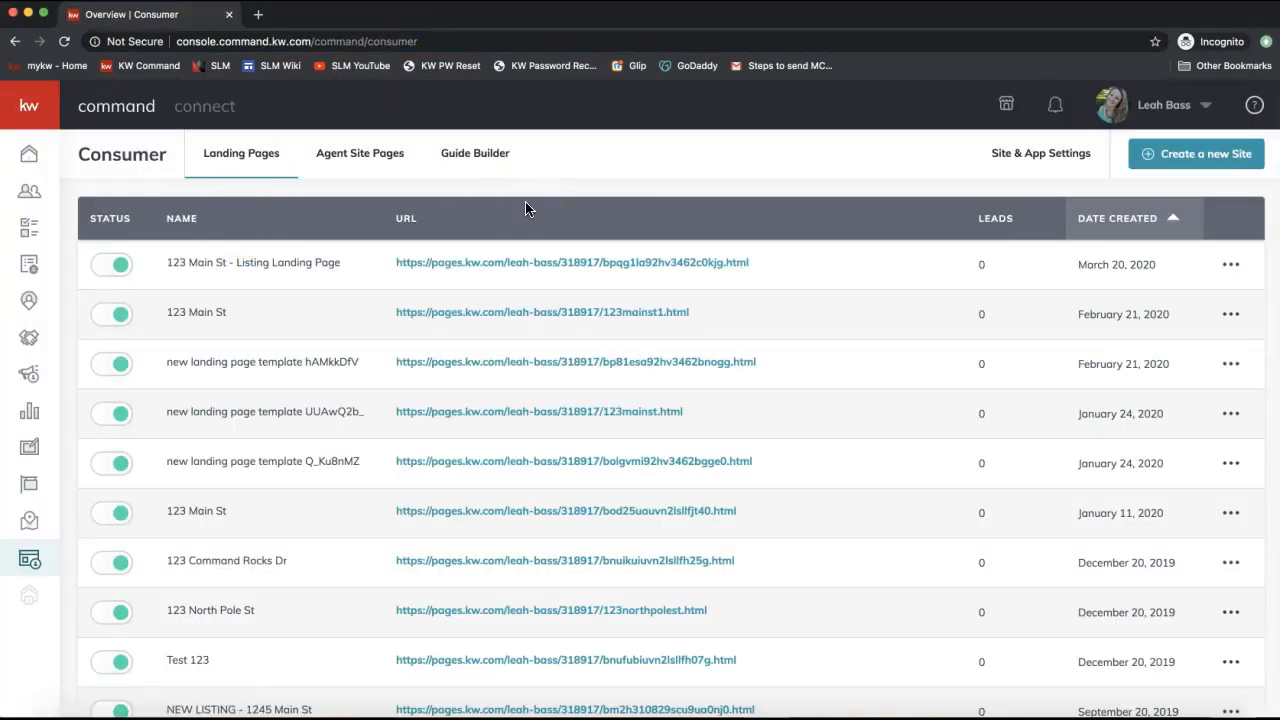
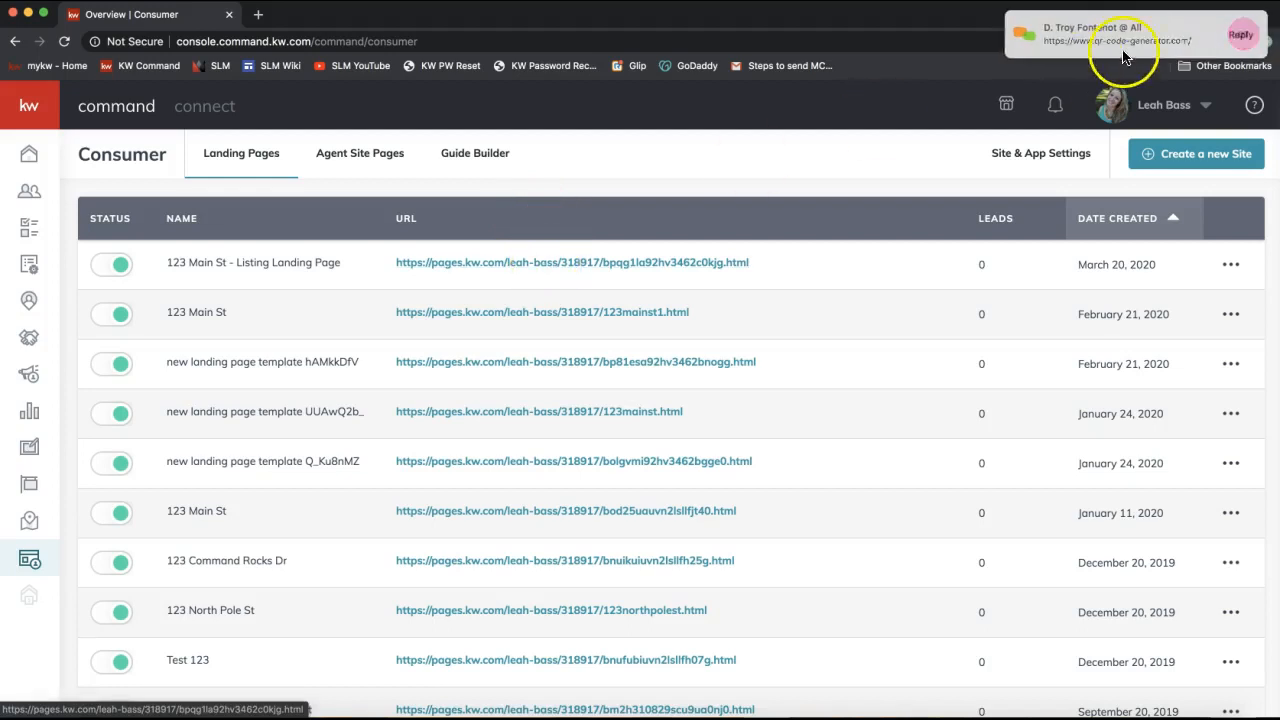
# Dismiss the meeting chat, select the first page's URL, and open the 123 Main St row's menu.
pyautogui.click(1120, 38)
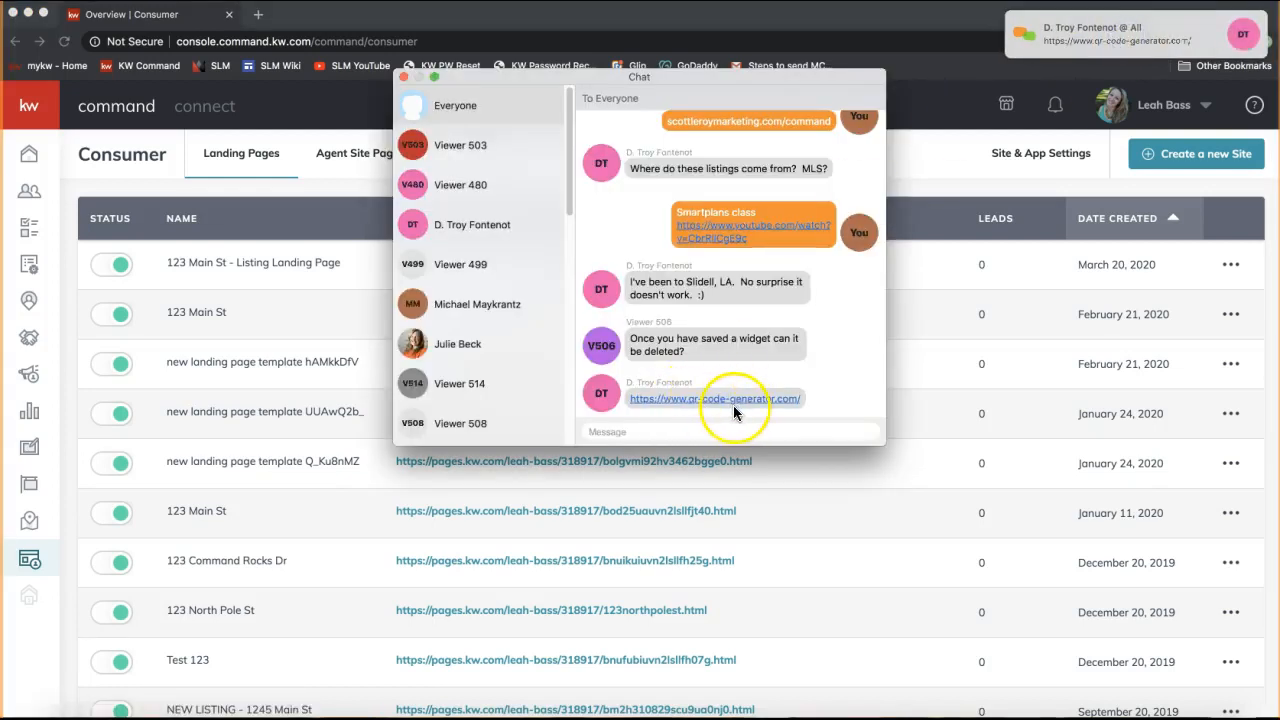
pyautogui.click(404, 77)
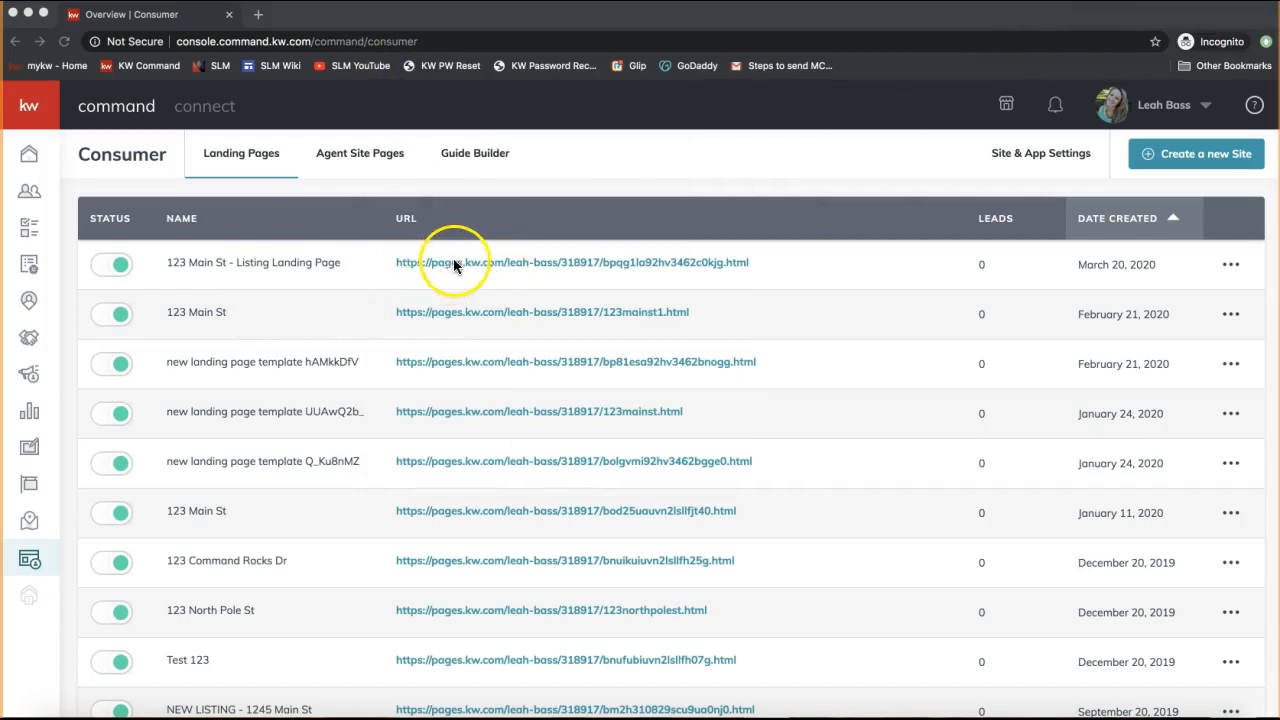
pyautogui.click(557, 170)
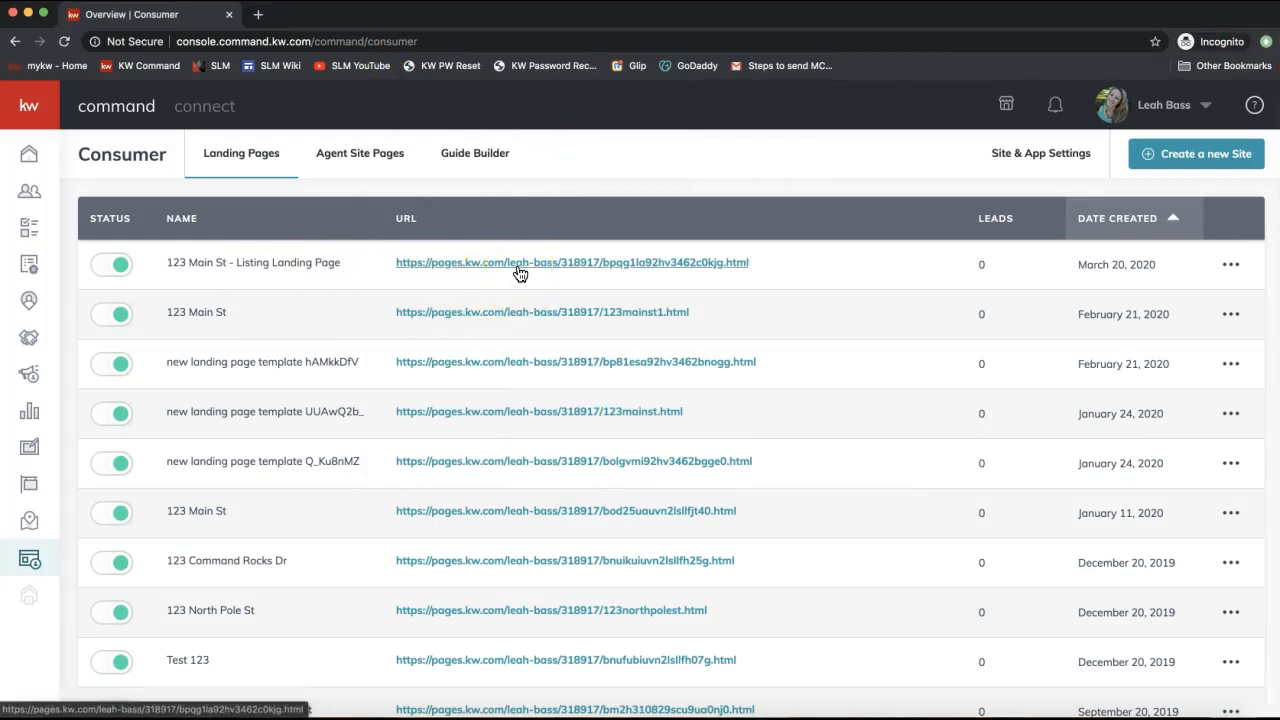
pyautogui.moveTo(784, 260); pyautogui.dragTo(391, 262)
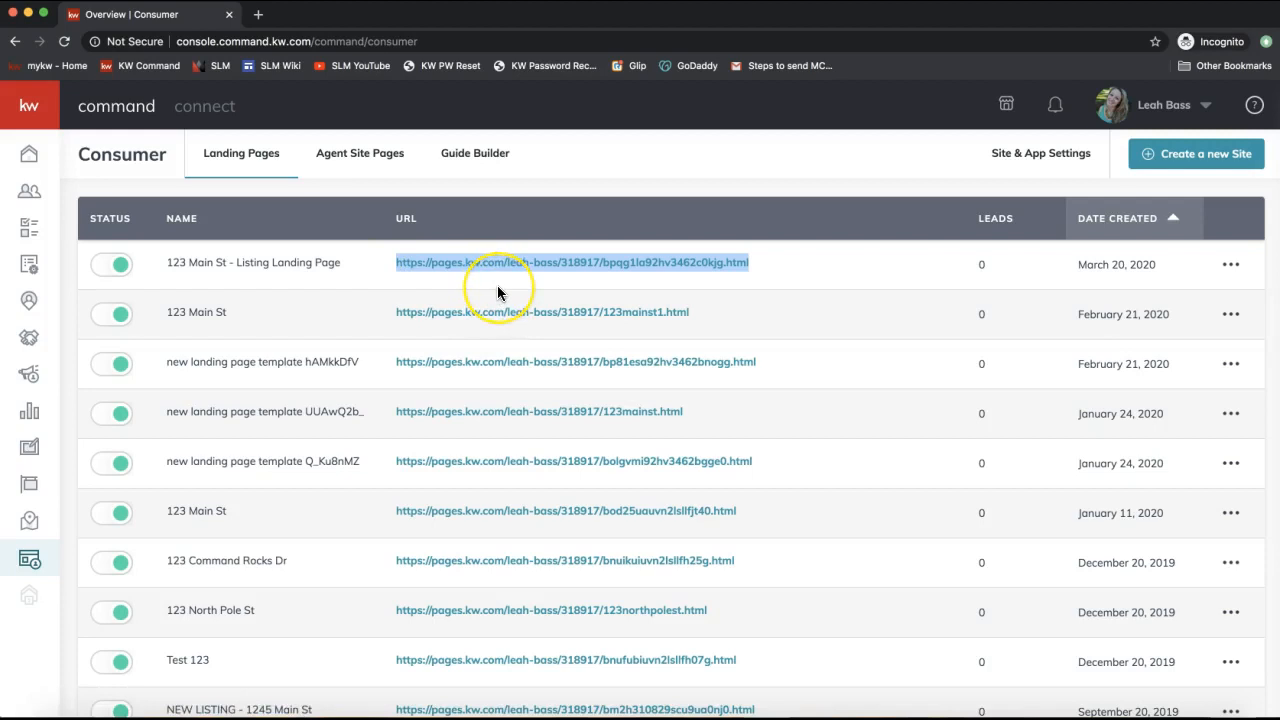
pyautogui.click(1231, 265)
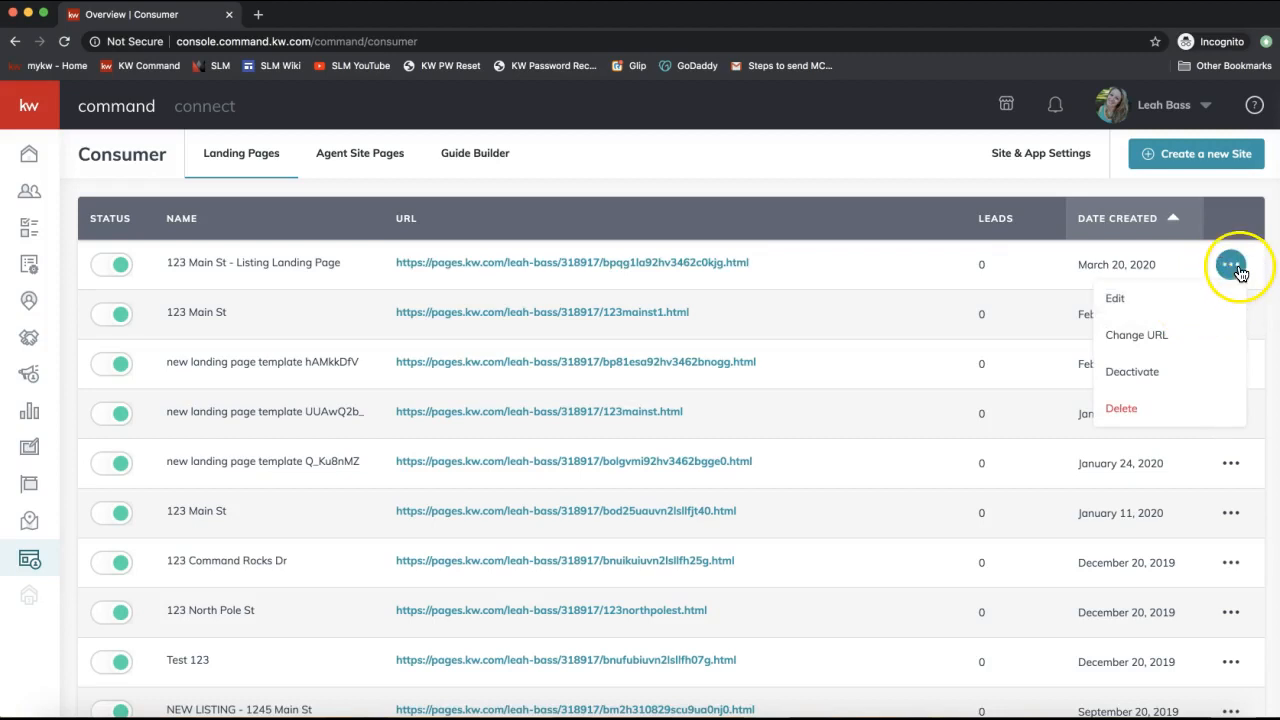
# Change the 123 Main St page's custom URL from 123mainst1 to 123mainst11 and save it.
pyautogui.click(1120, 302)
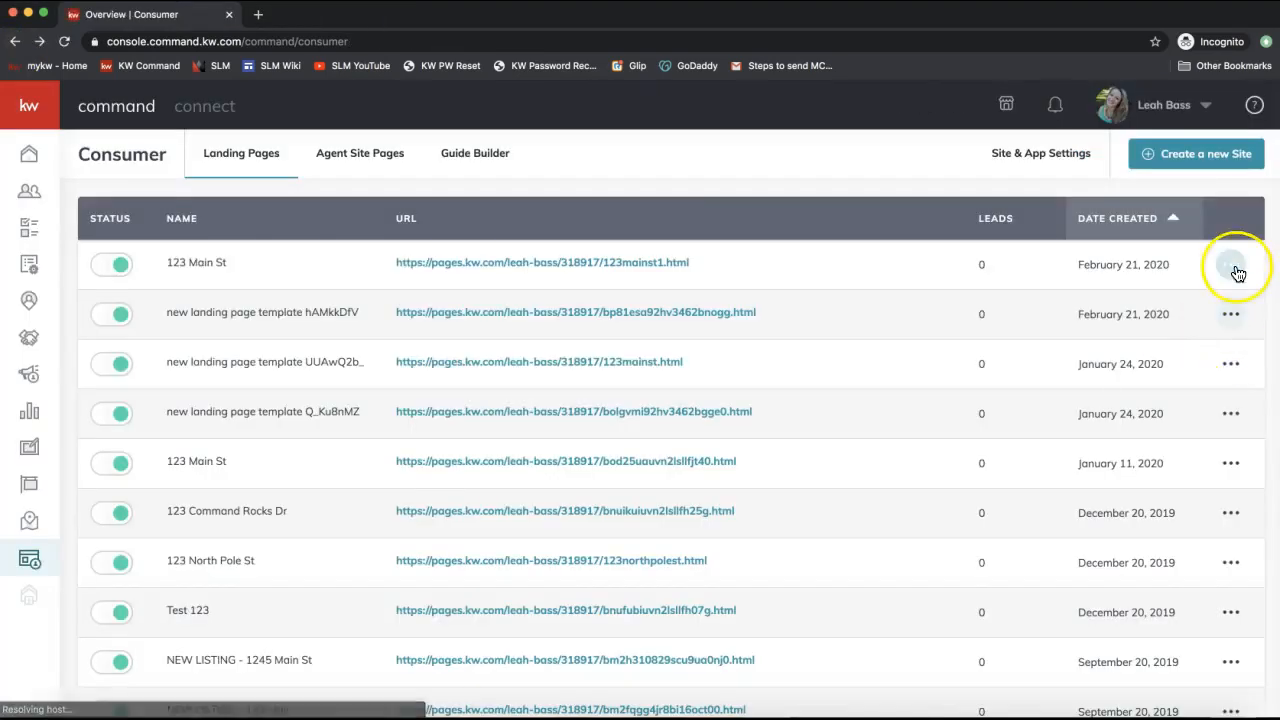
pyautogui.click(1236, 268)
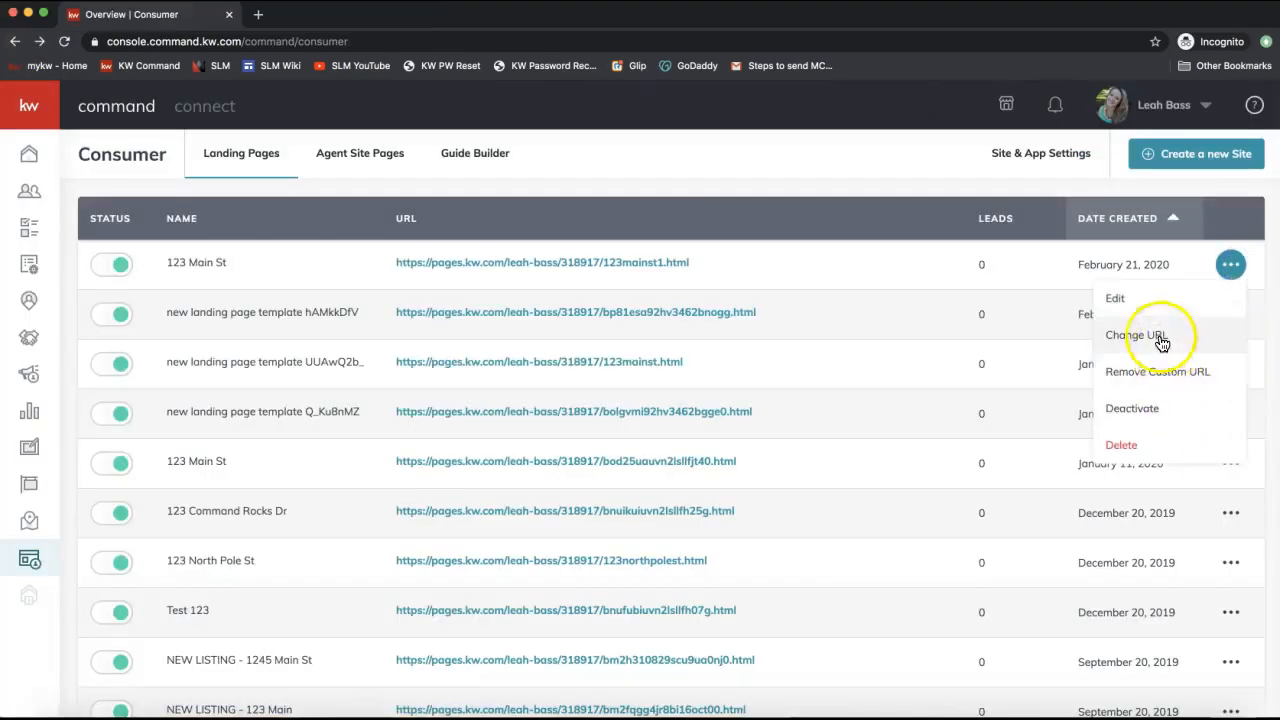
pyautogui.click(1162, 344)
pyautogui.click(619, 370)
pyautogui.moveTo(619, 370); pyautogui.dragTo(766, 373)
pyautogui.click(549, 409)
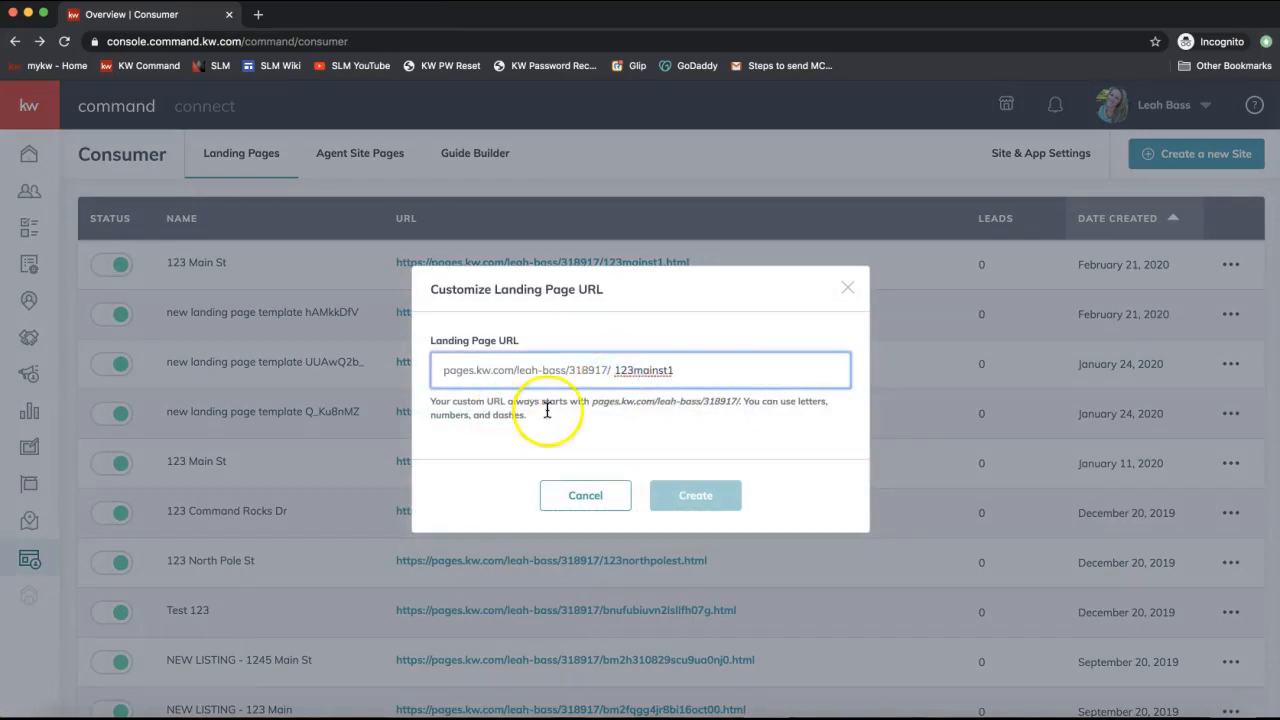
pyautogui.click(684, 383)
pyautogui.write('1')
pyautogui.click(688, 502)
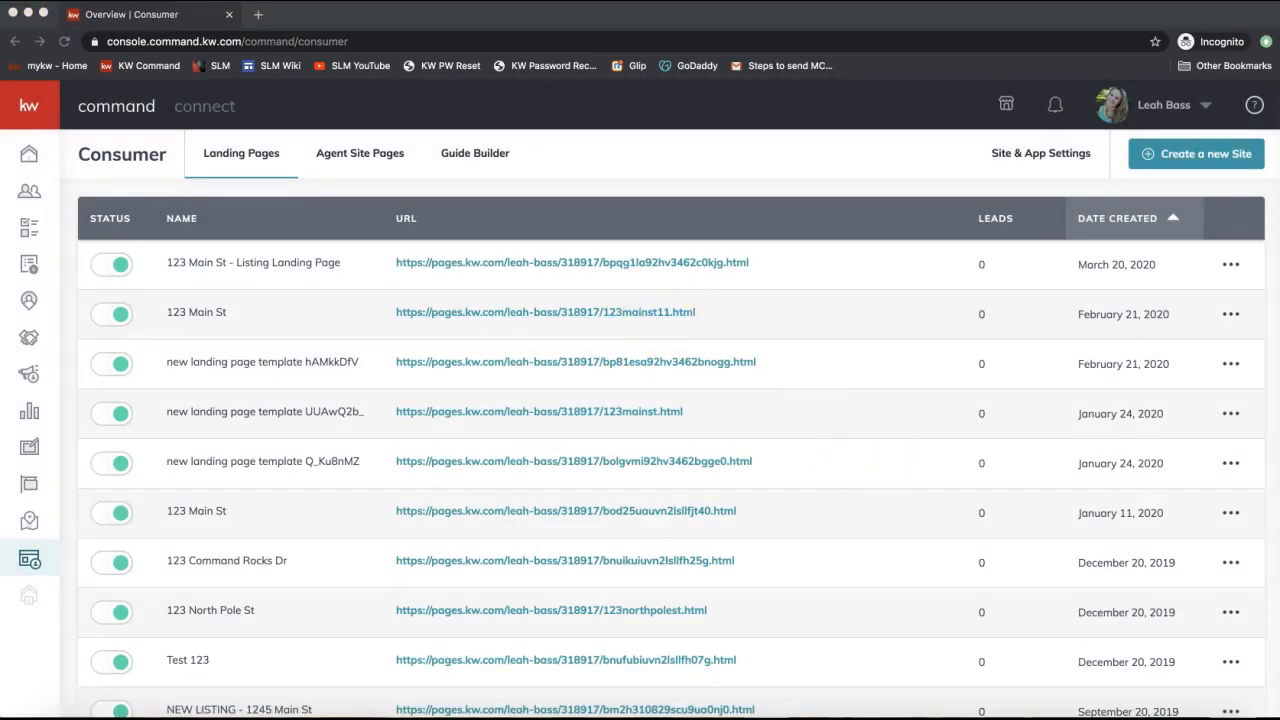
# Send the GoDaddy .99 domain link to everyone in the join.me chat.
pyautogui.click(815, 716)
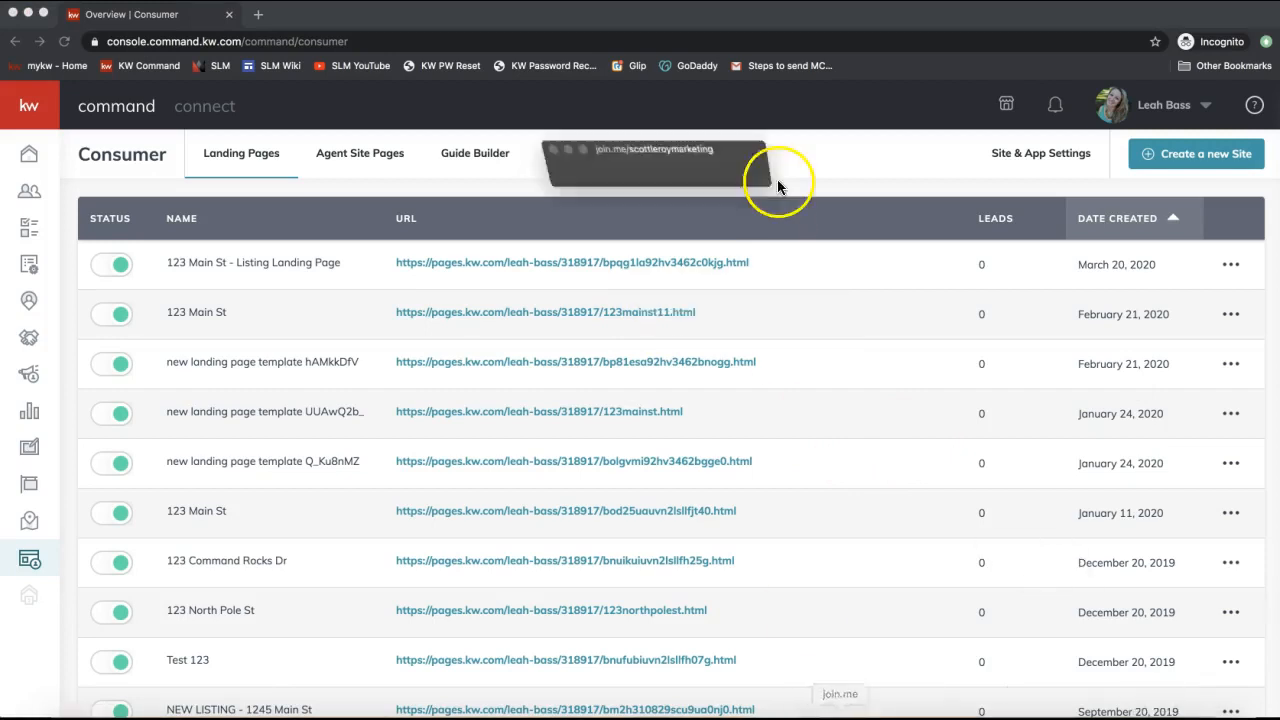
pyautogui.click(597, 42)
pyautogui.click(632, 436)
pyautogui.press('Return')
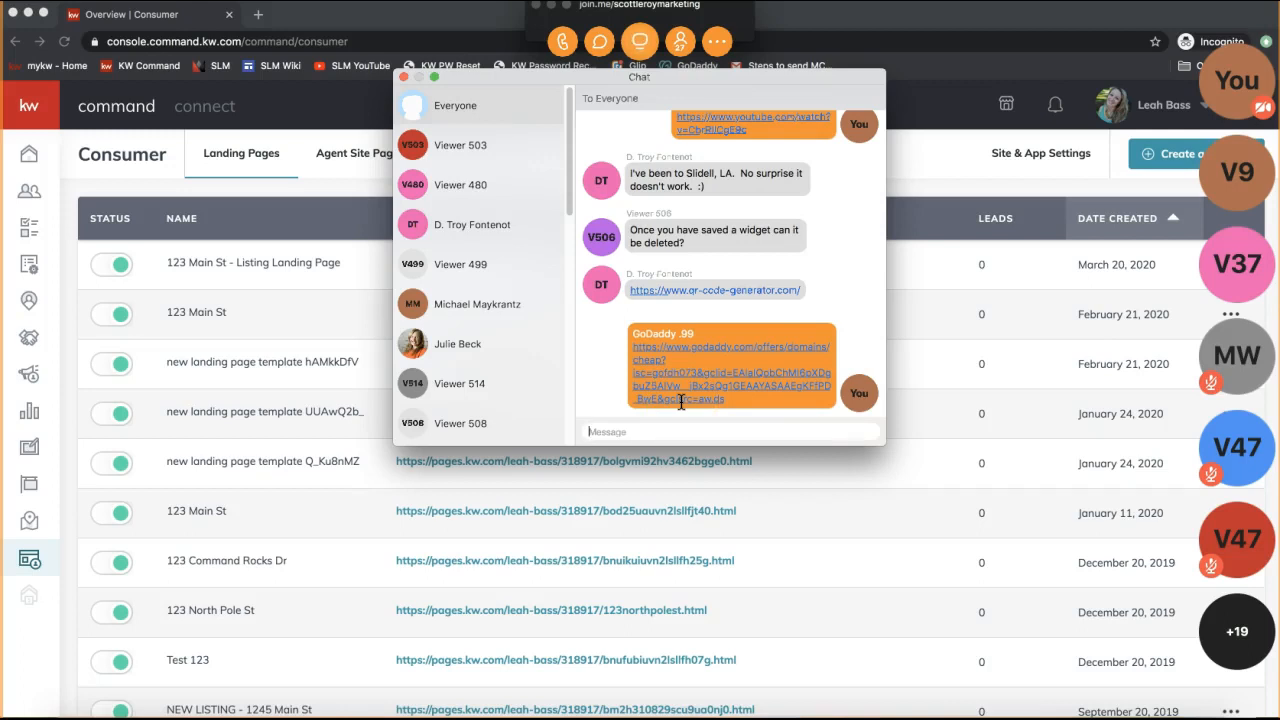
pyautogui.click(673, 354)
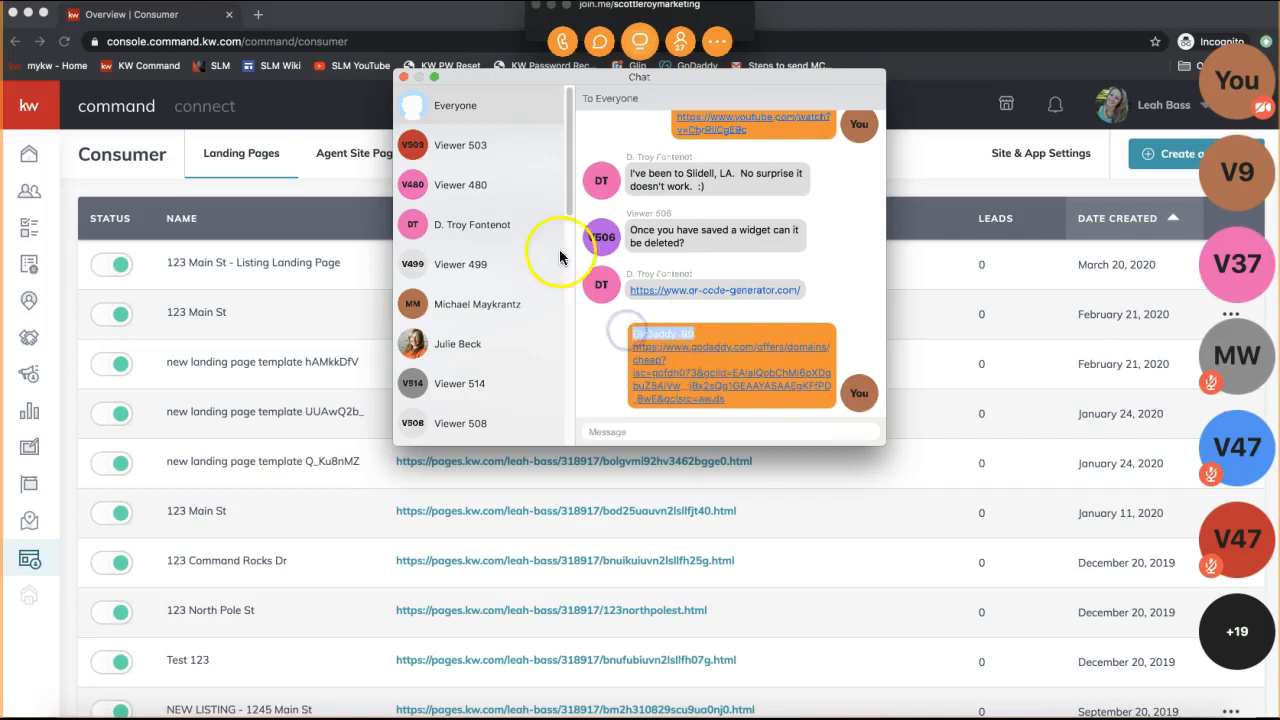
# Close the chat, hide the join.me controls, and open the published 123 Main St page.
pyautogui.click(403, 77)
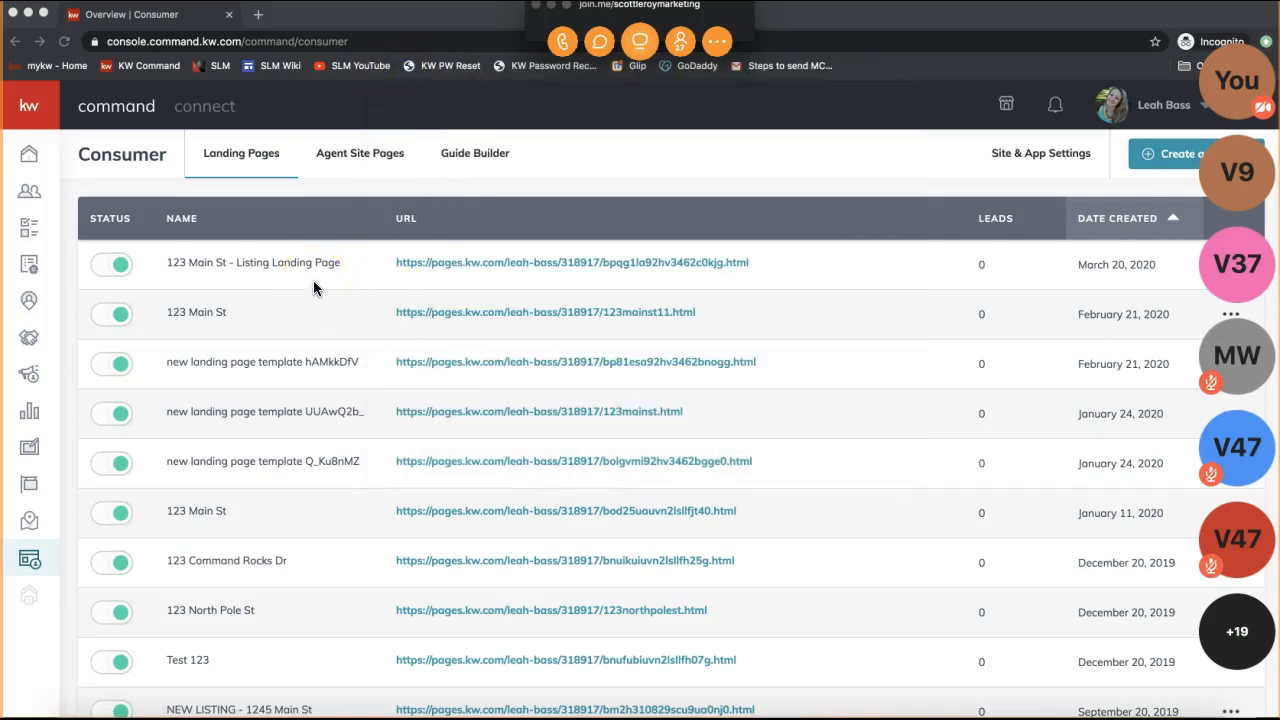
pyautogui.click(551, 6)
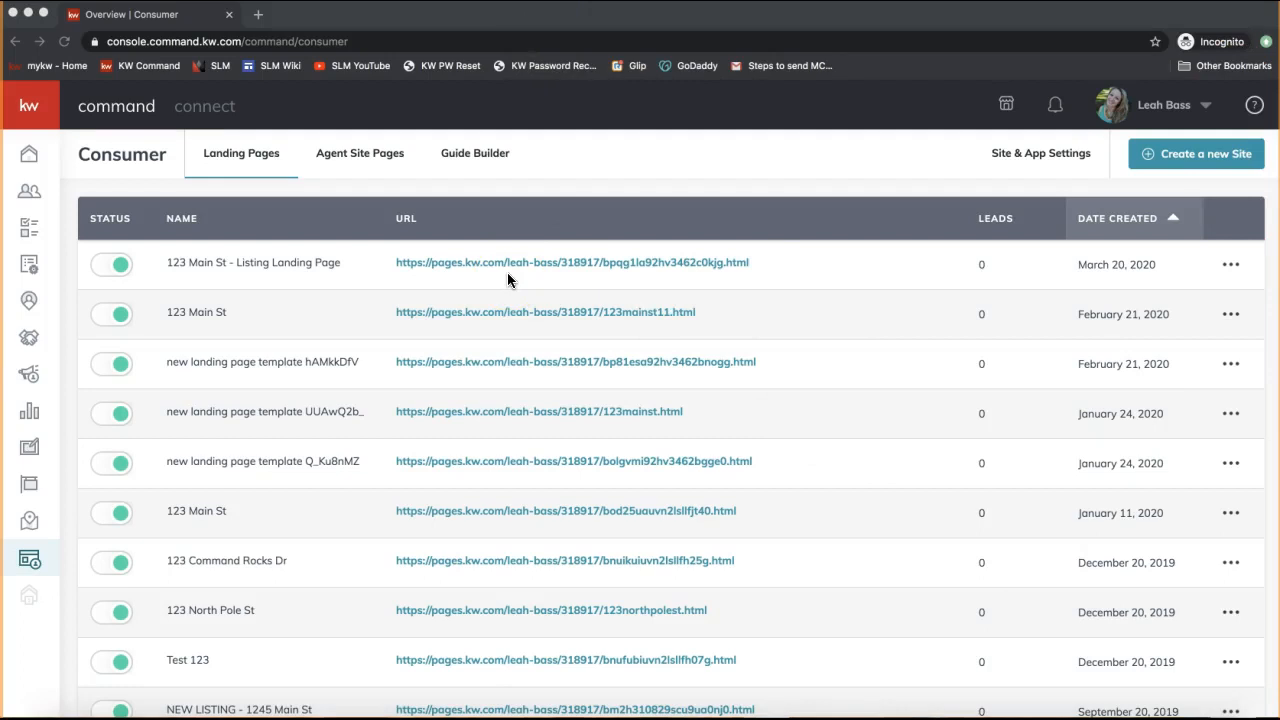
pyautogui.click(512, 263)
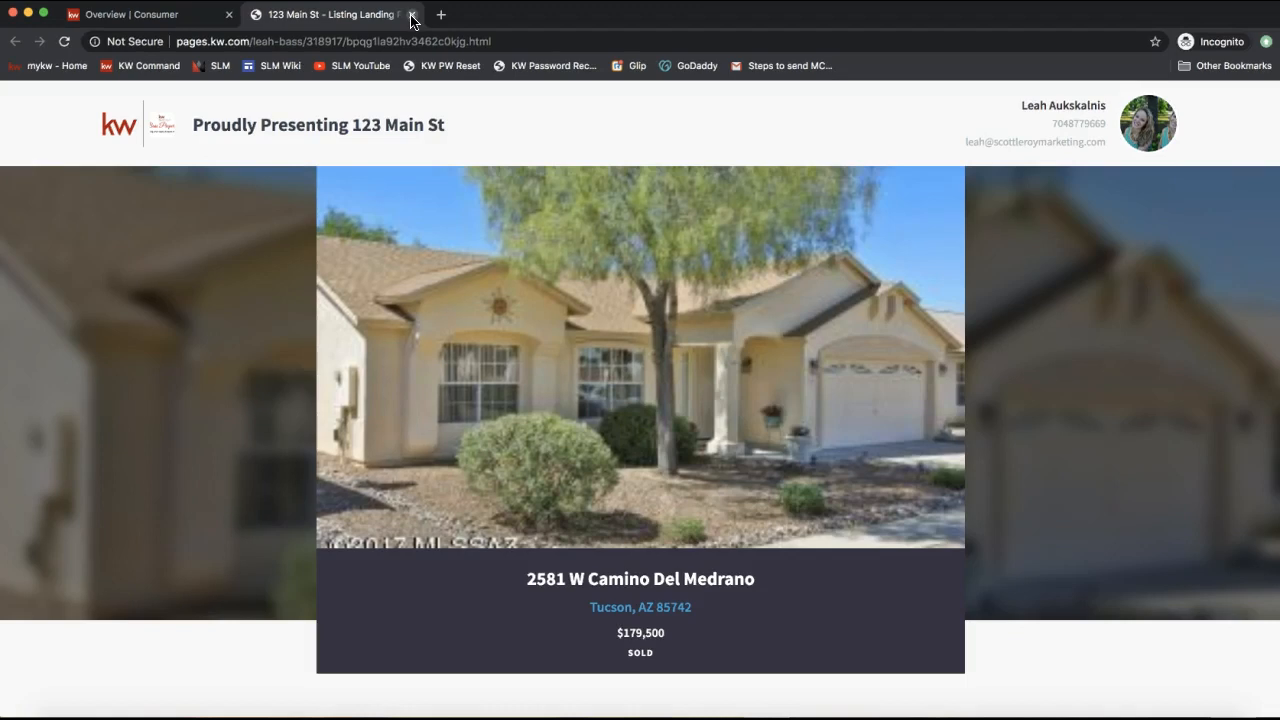
pyautogui.click(411, 16)
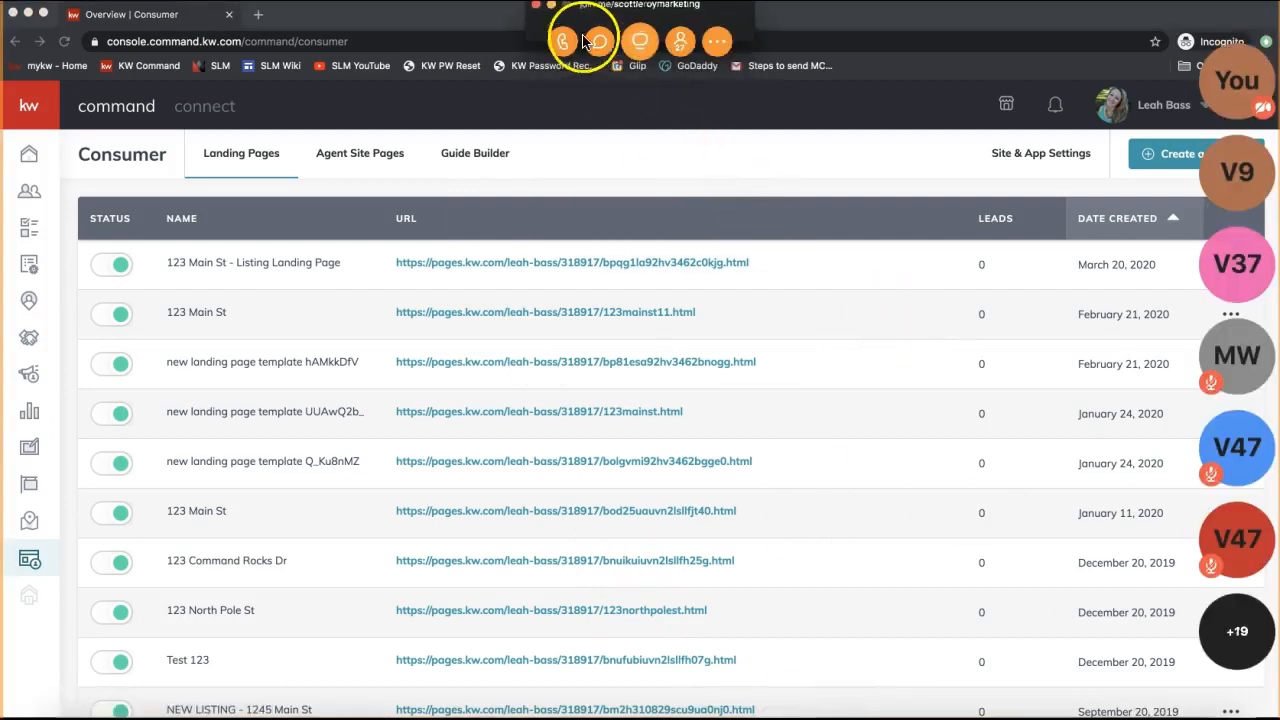
pyautogui.click(599, 41)
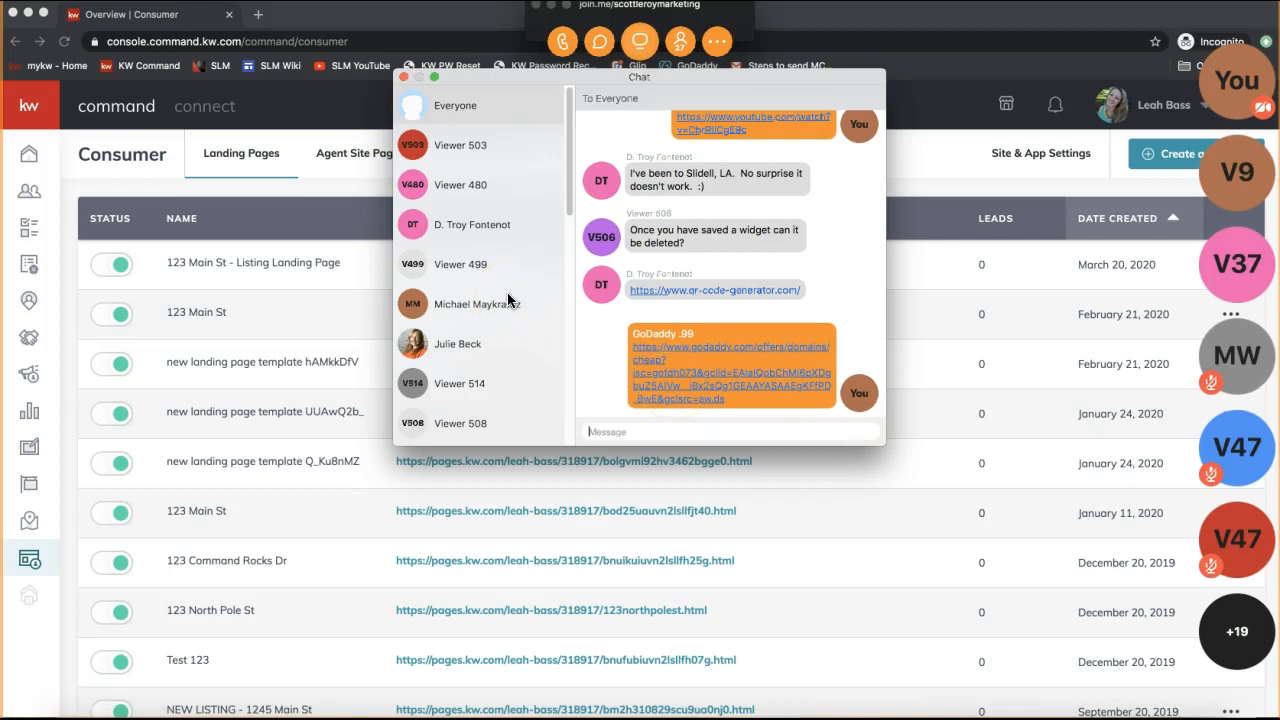
pyautogui.click(403, 77)
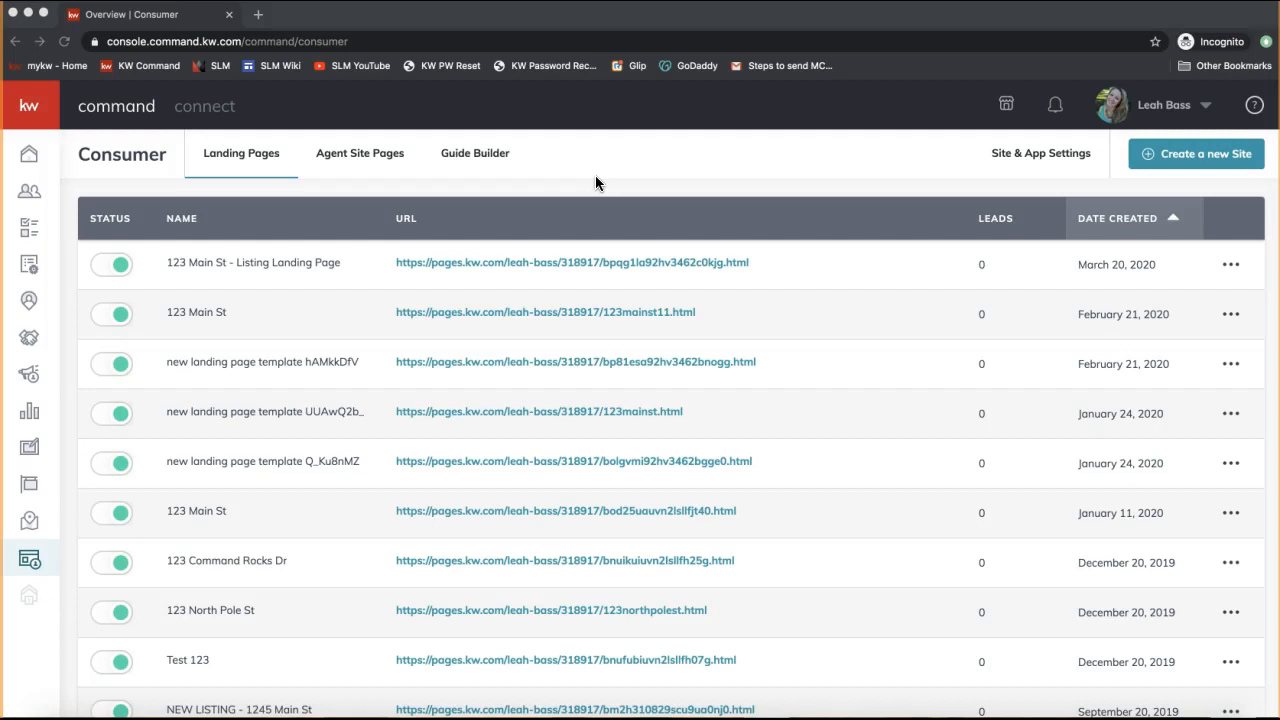
pyautogui.click(601, 43)
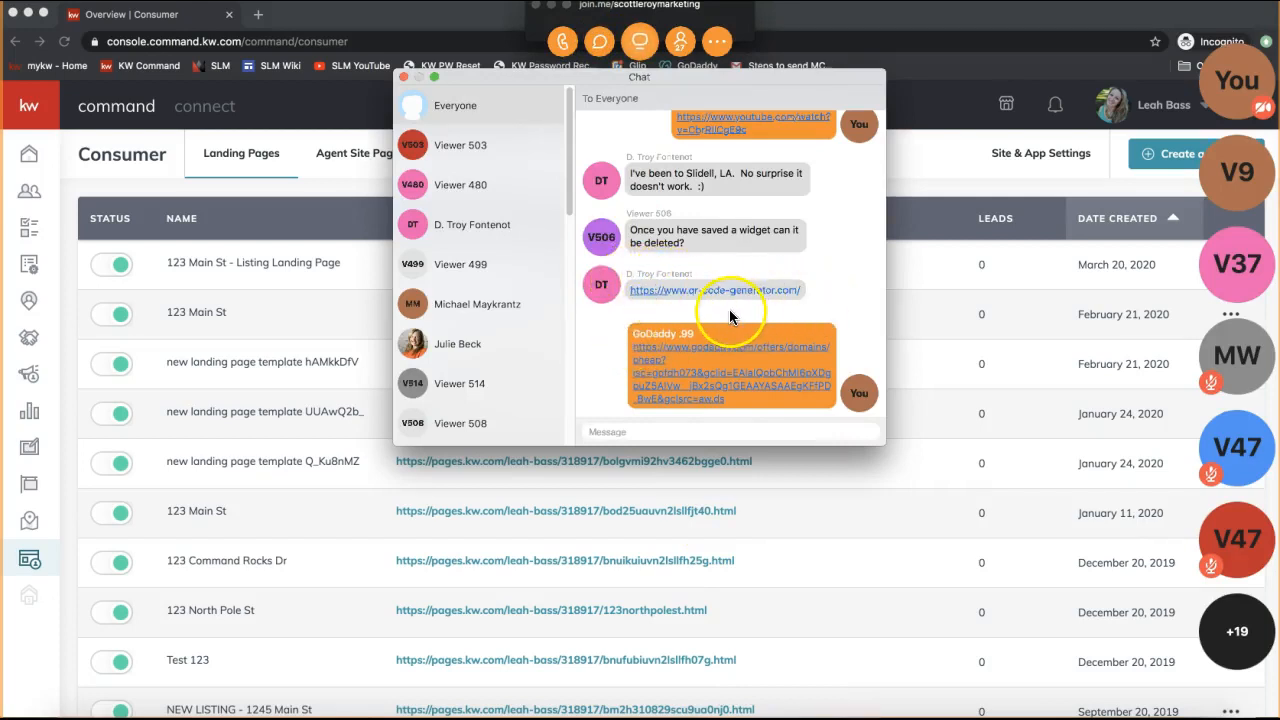
pyautogui.moveTo(802, 290); pyautogui.dragTo(737, 291)
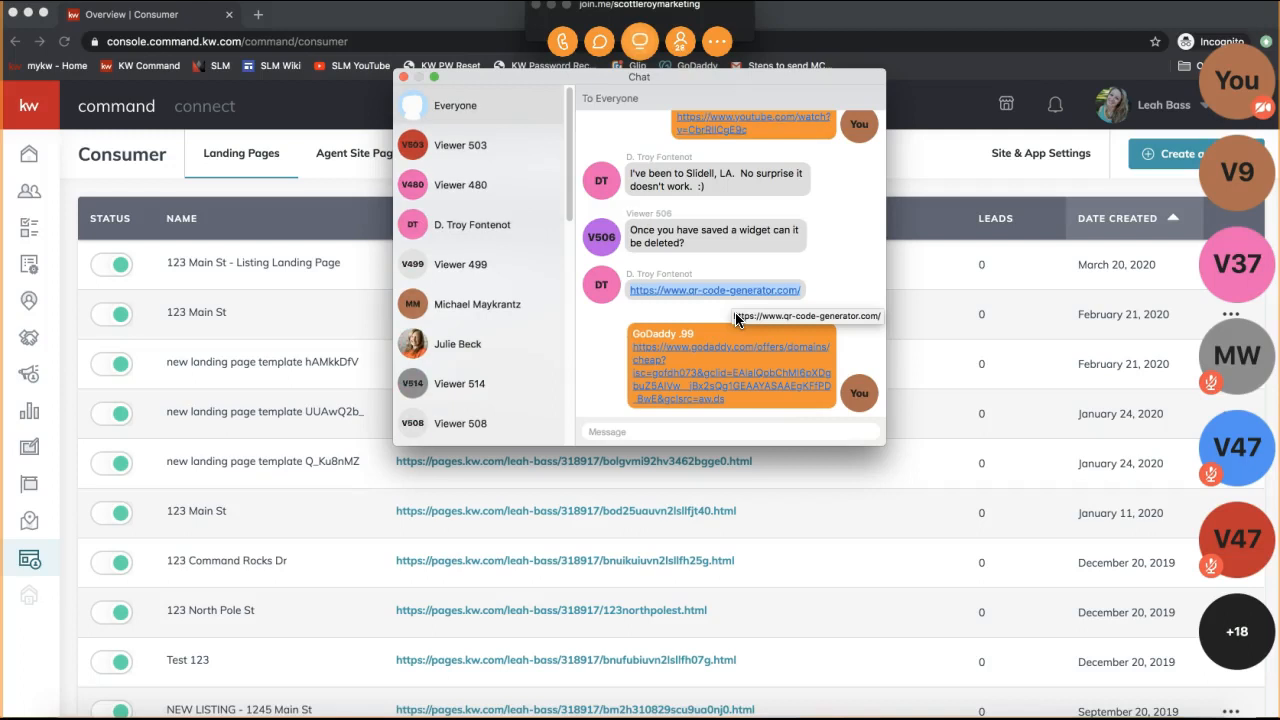
pyautogui.click(403, 77)
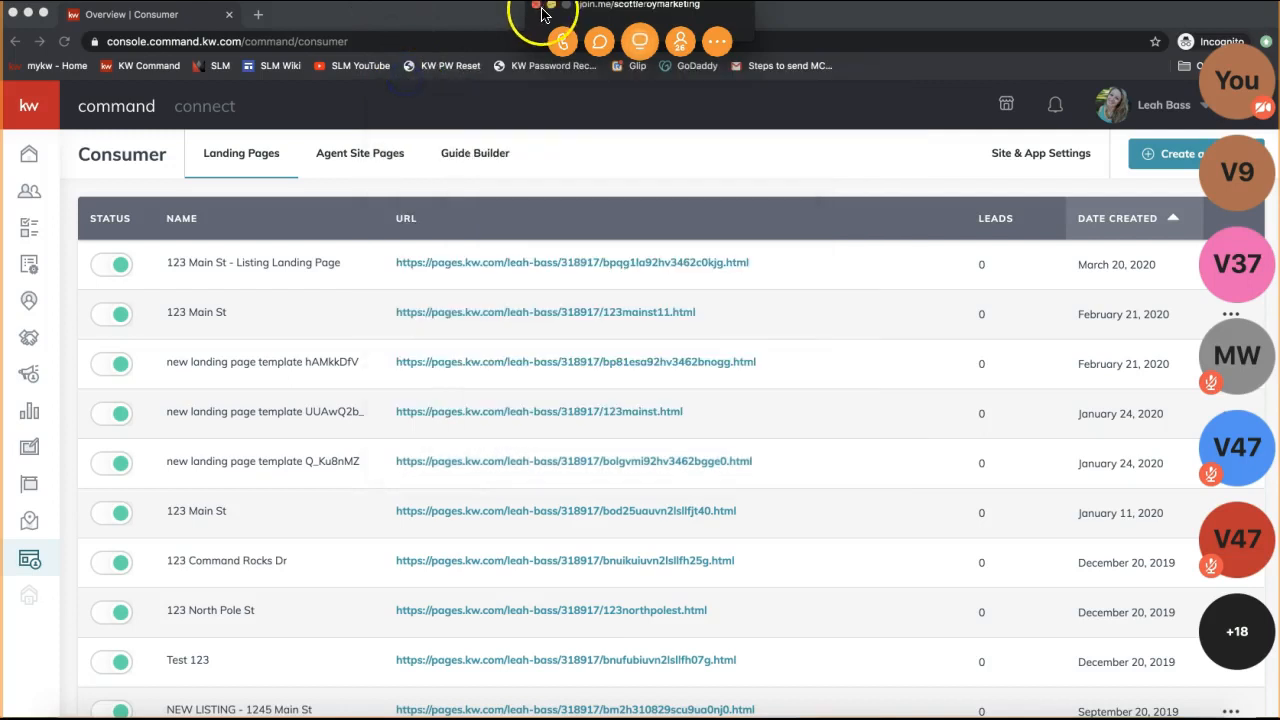
pyautogui.click(551, 8)
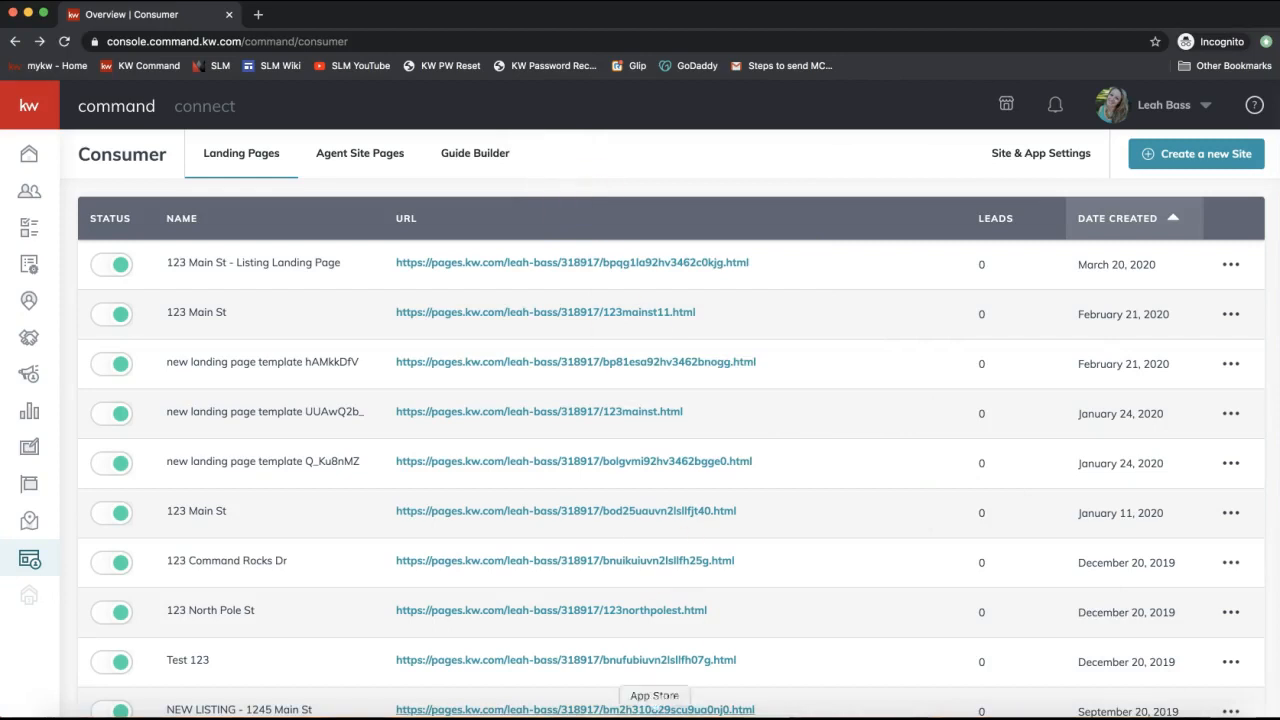
pyautogui.click(814, 712)
pyautogui.click(599, 41)
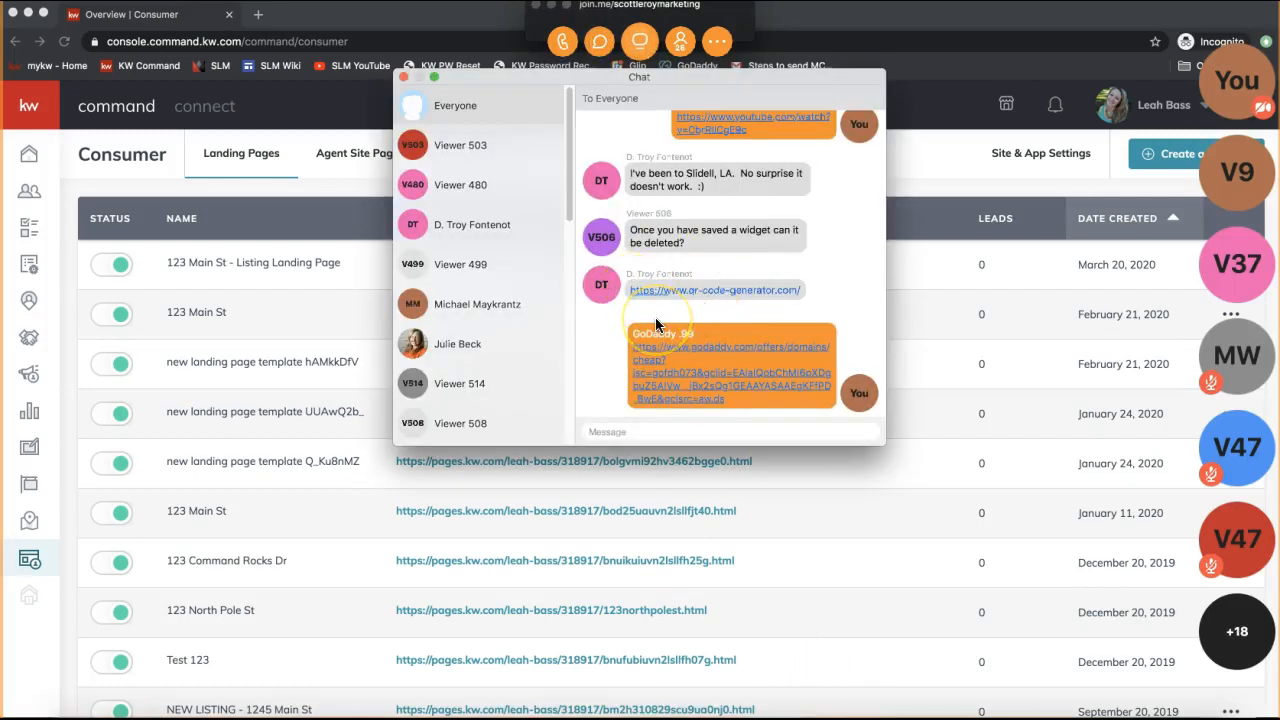
pyautogui.click(403, 77)
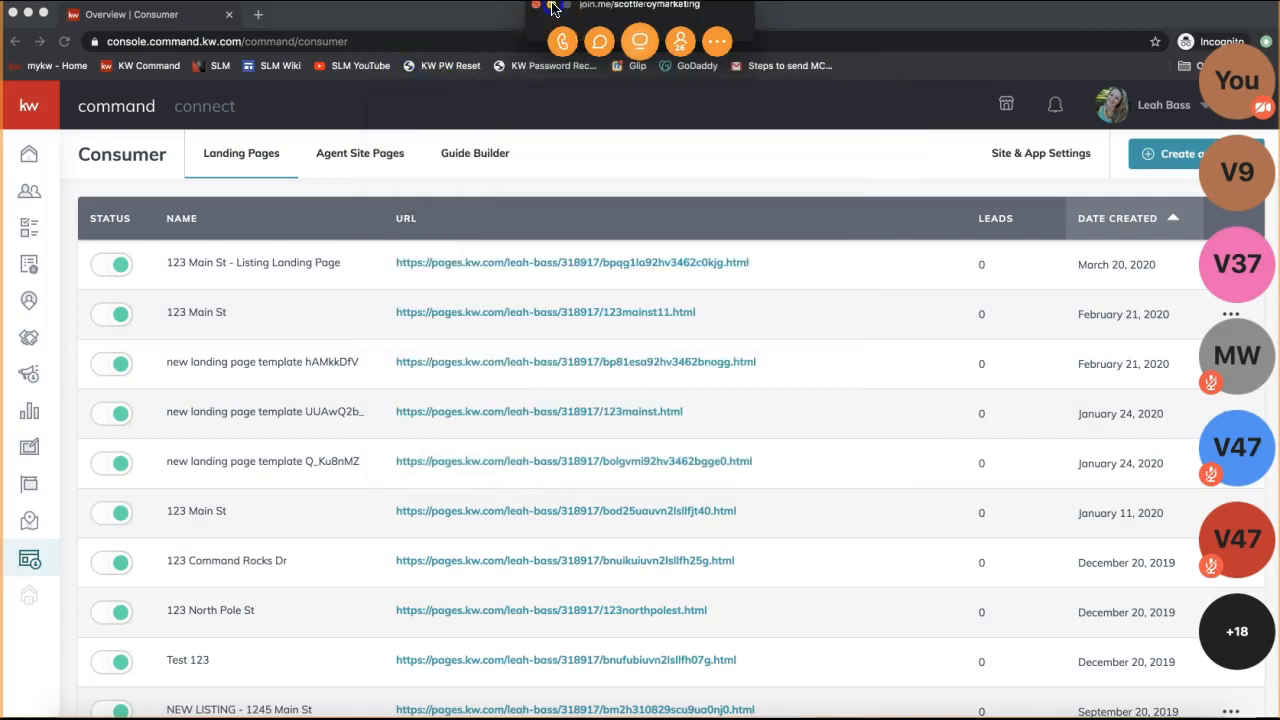
pyautogui.click(551, 6)
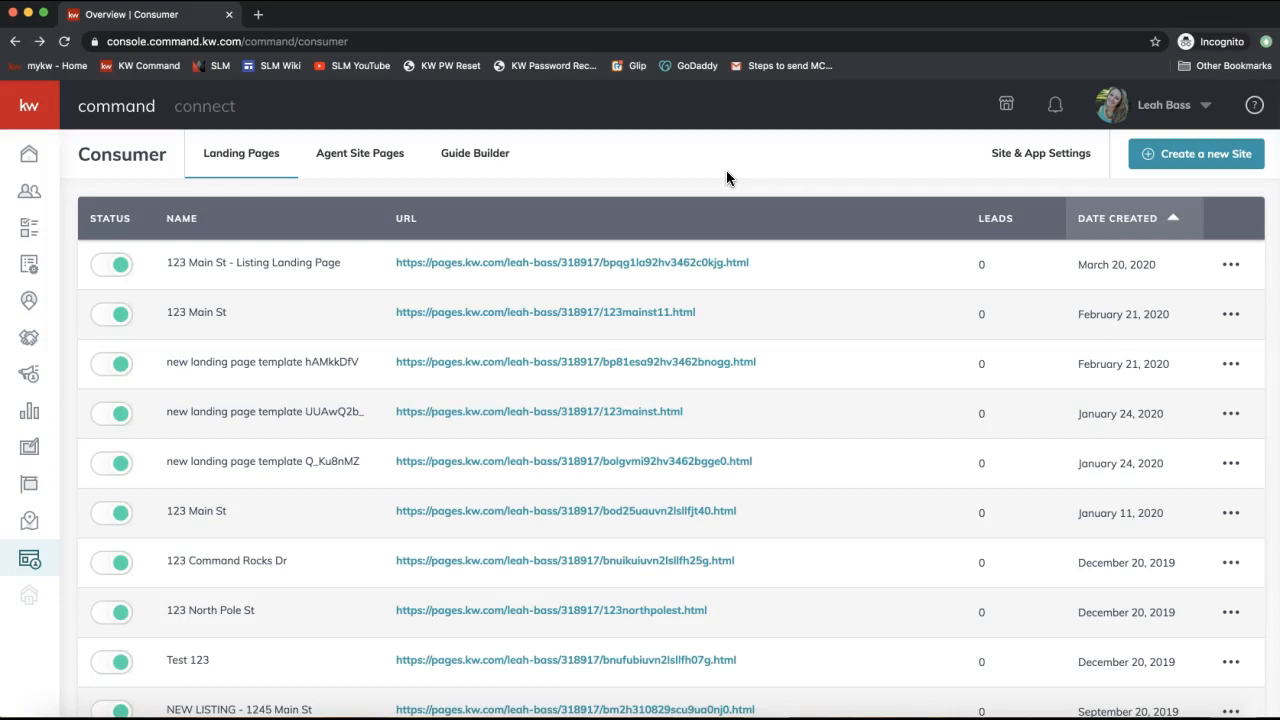
# Start a new site and read the chat message about shortening the URL.
pyautogui.click(1207, 160)
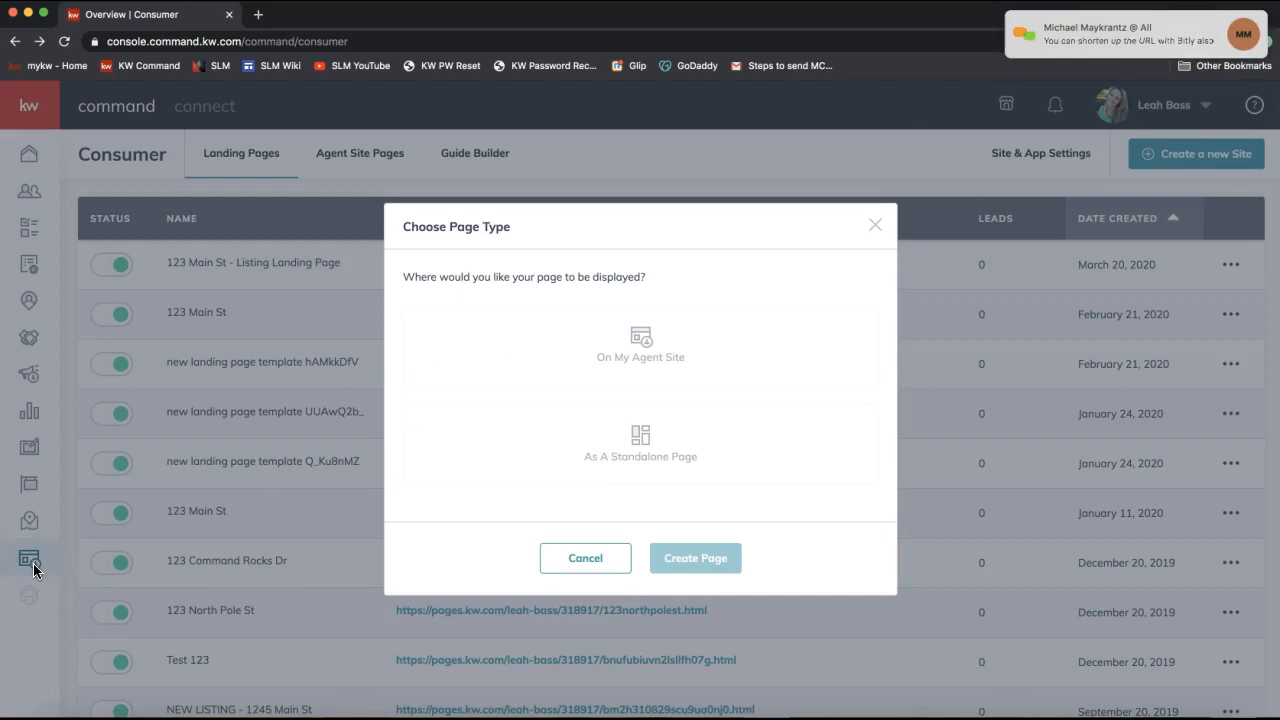
pyautogui.click(1100, 33)
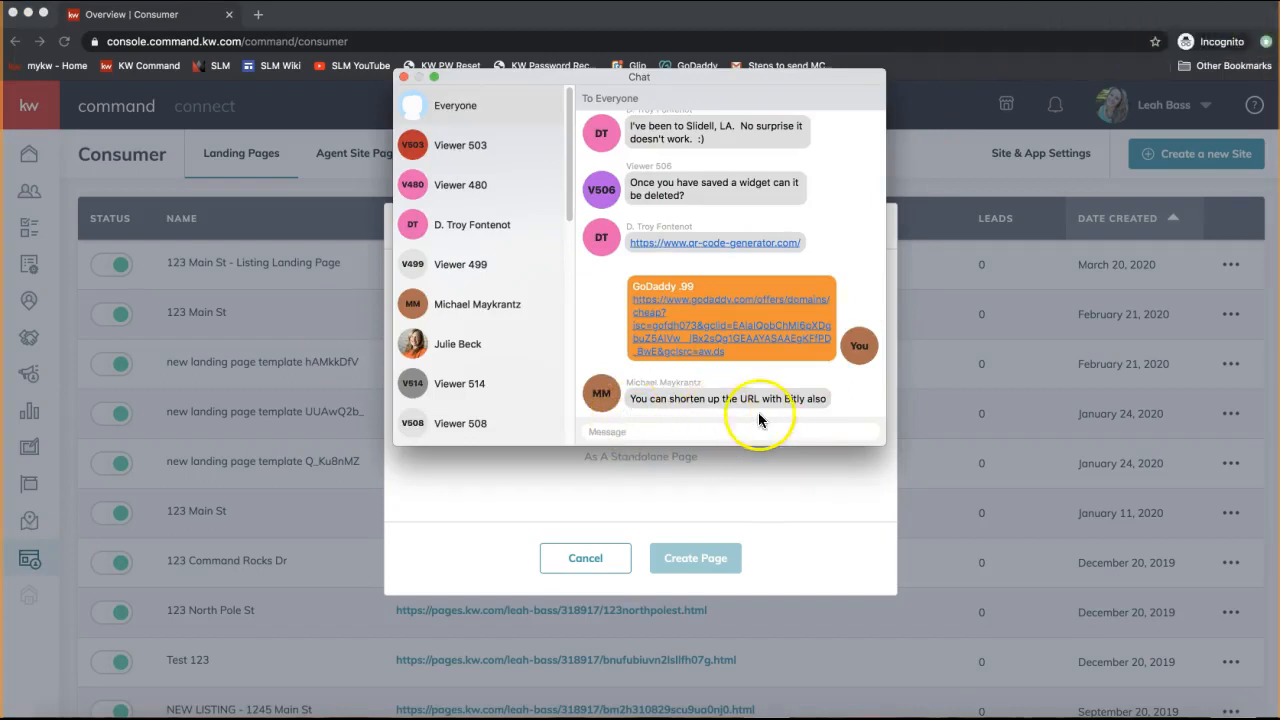
pyautogui.tripleClick(790, 398)
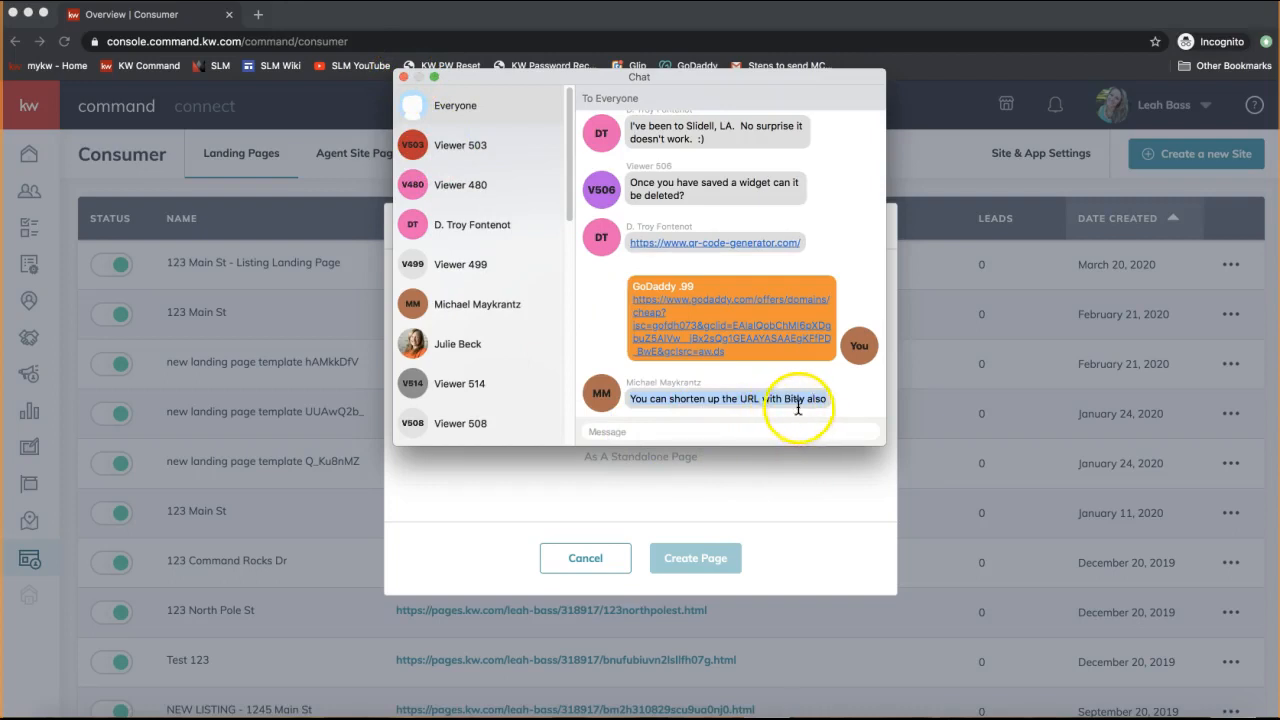
pyautogui.click(404, 78)
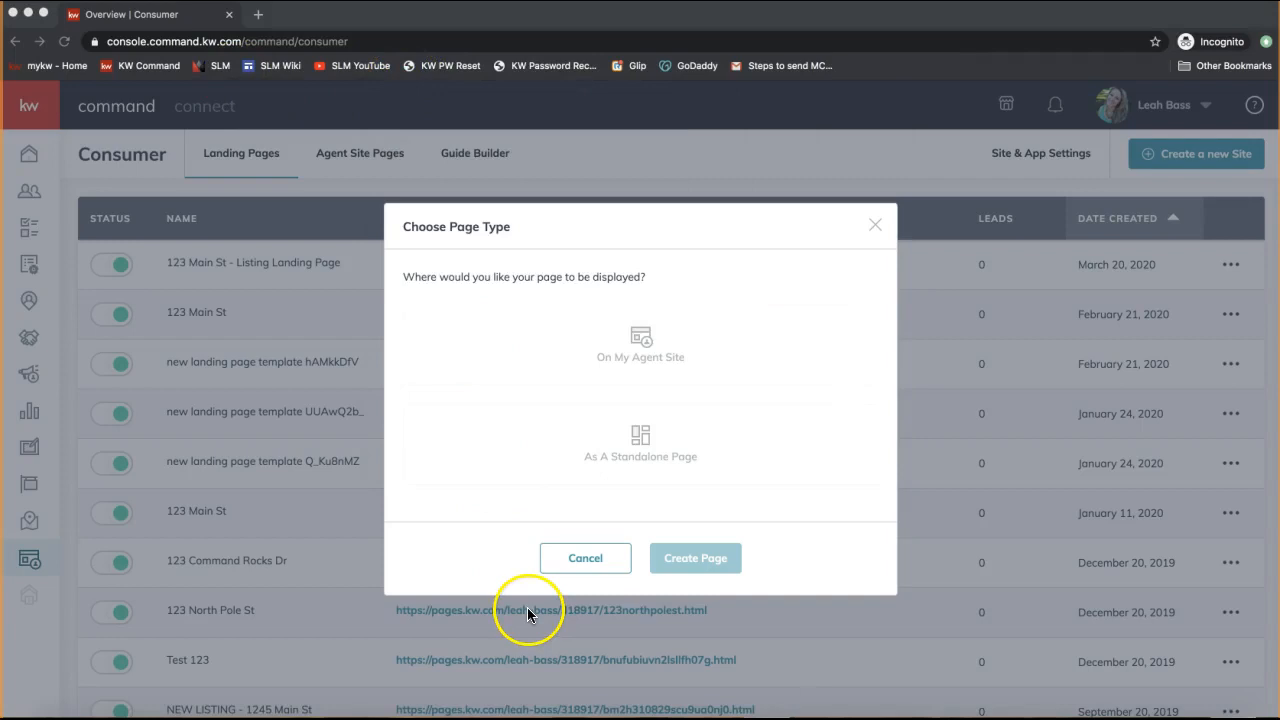
# Choose As A Standalone Page and create the new landing page.
pyautogui.click(872, 229)
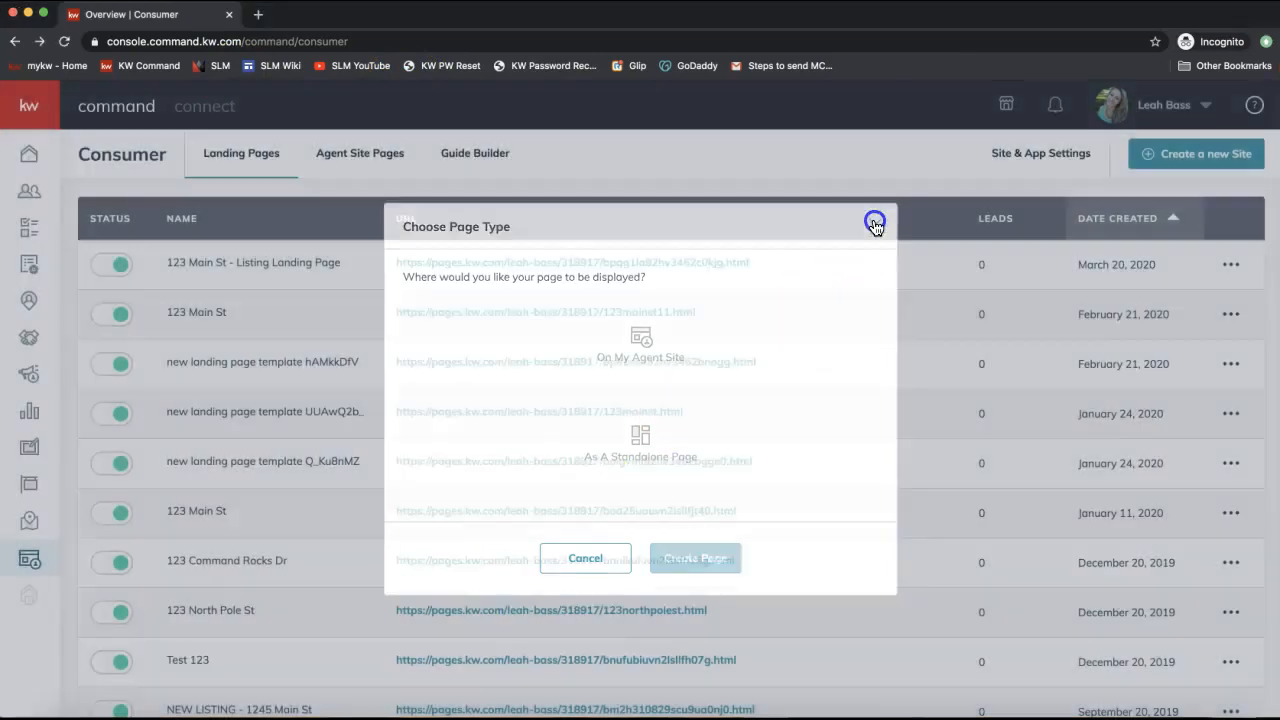
pyautogui.click(33, 568)
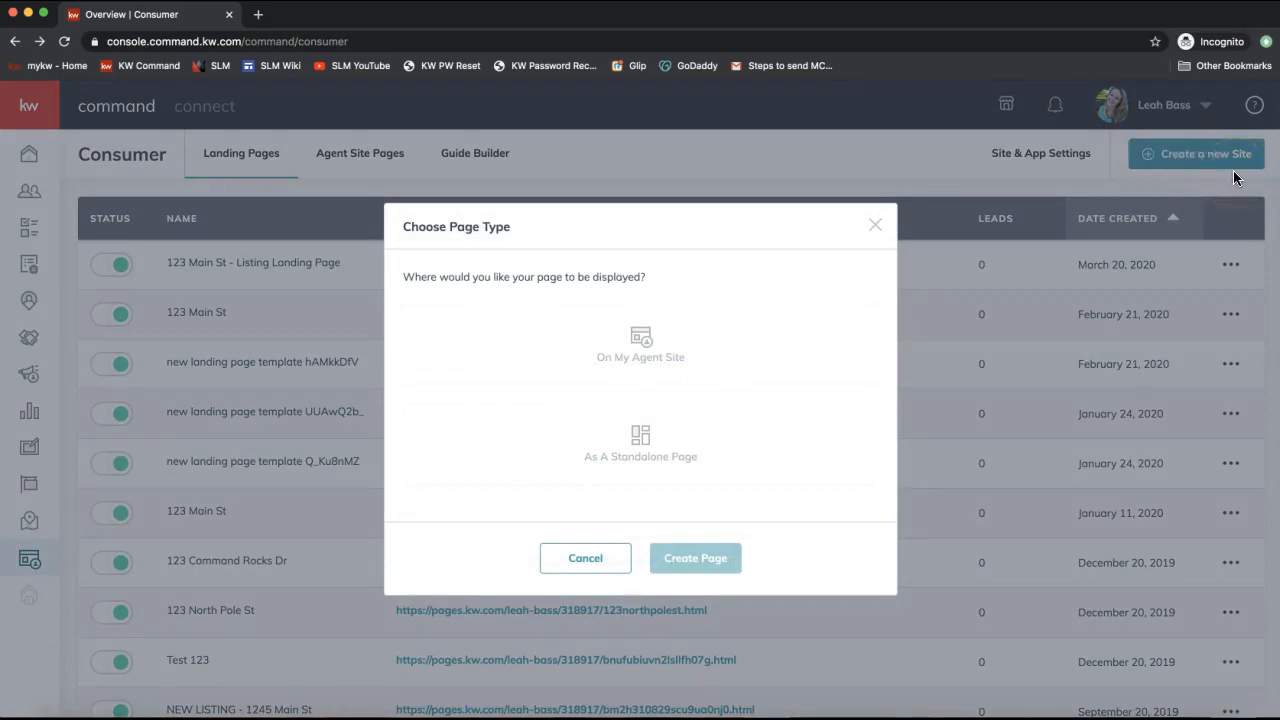
pyautogui.click(571, 433)
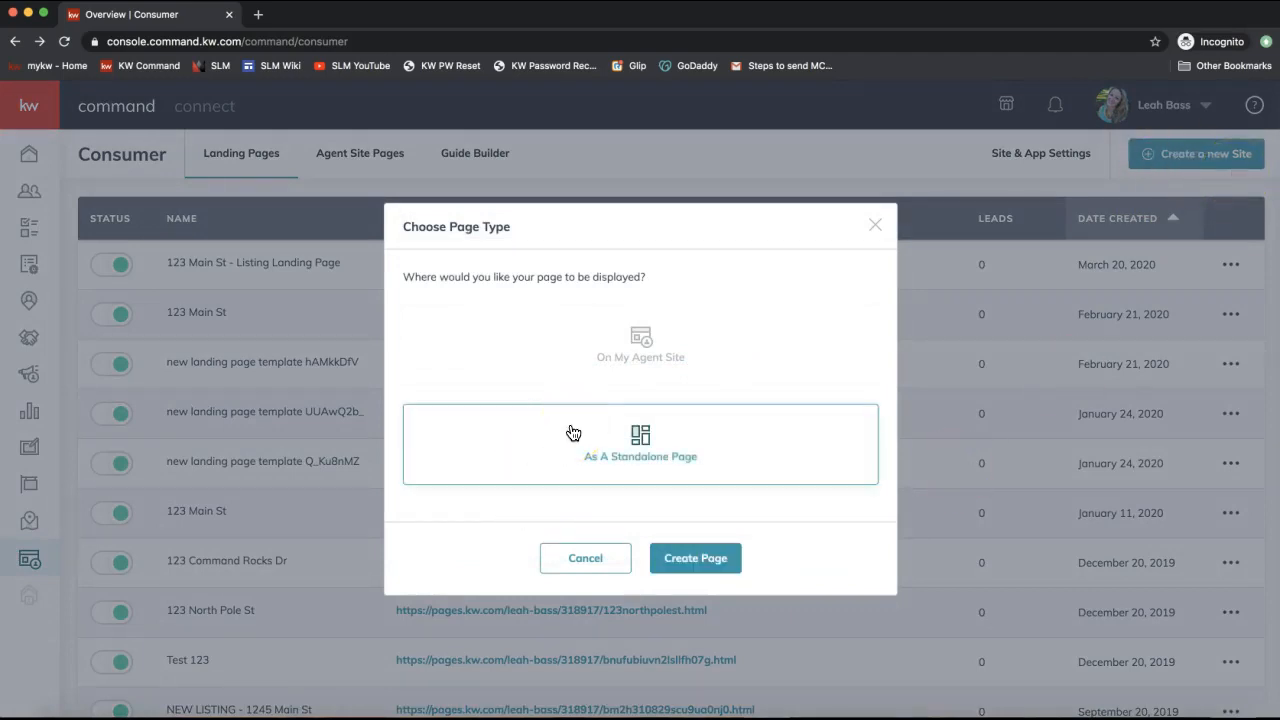
pyautogui.click(698, 566)
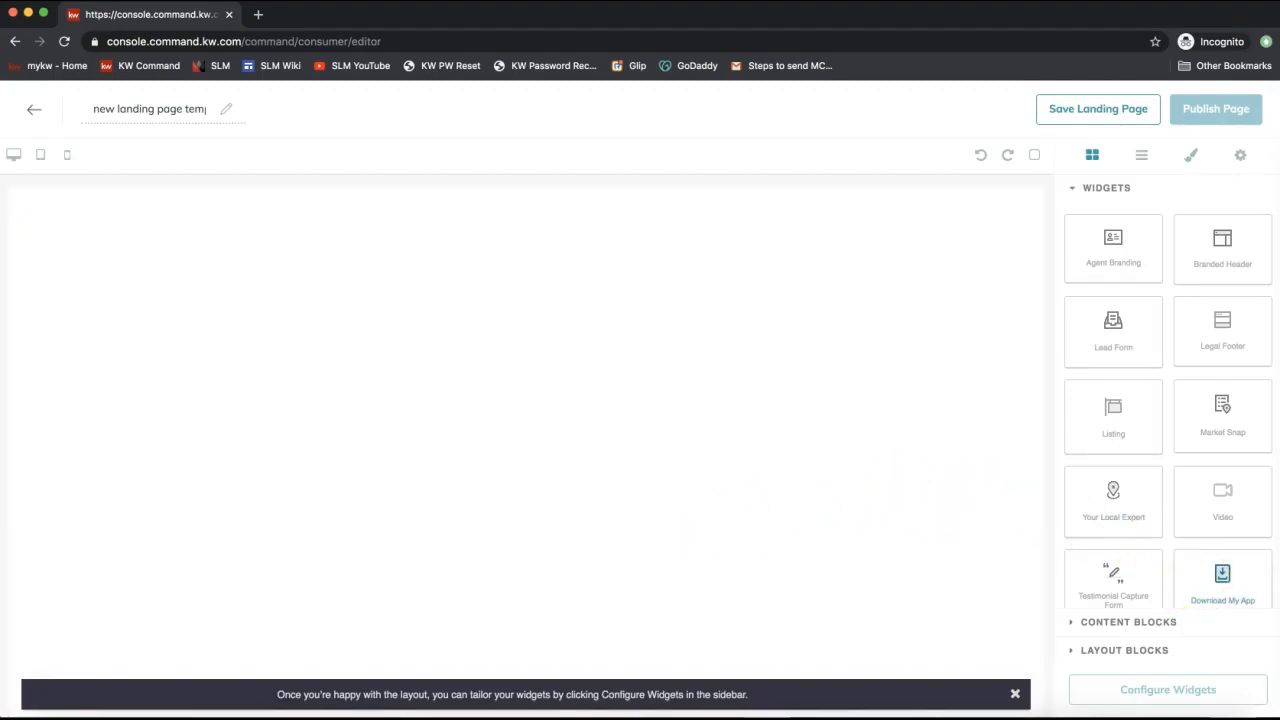
# Drag the Download My App widget onto the blank page and the Lead Form widget below it.
pyautogui.moveTo(1222, 578); pyautogui.dragTo(911, 325)
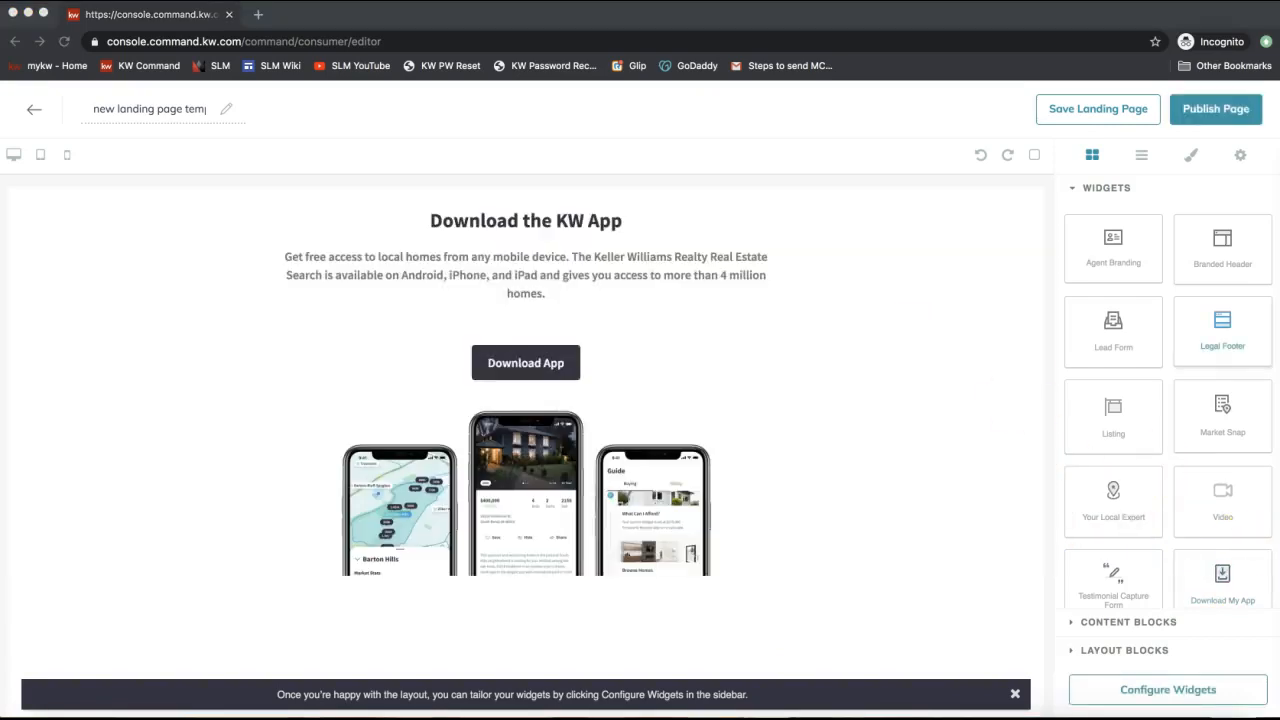
pyautogui.scroll(-1, 1179, 468)
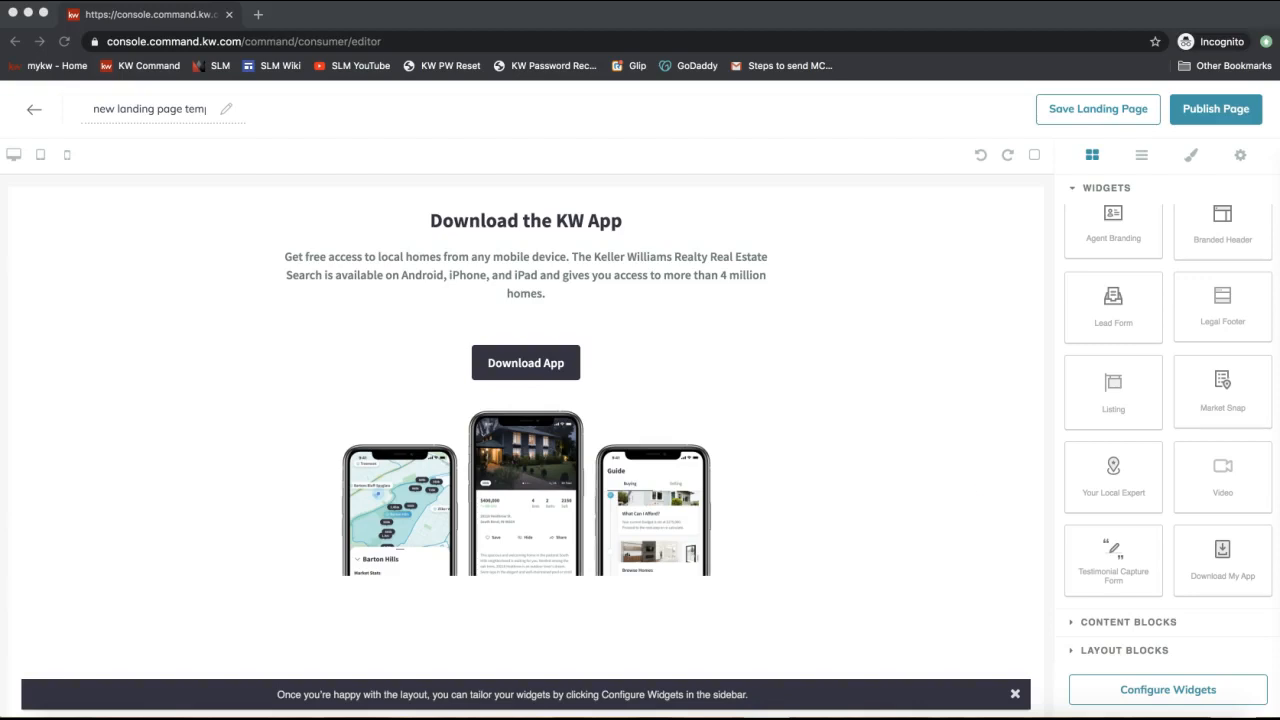
pyautogui.click(1147, 320)
pyautogui.moveTo(1147, 320); pyautogui.dragTo(876, 548)
pyautogui.scroll(-5, 812, 478)
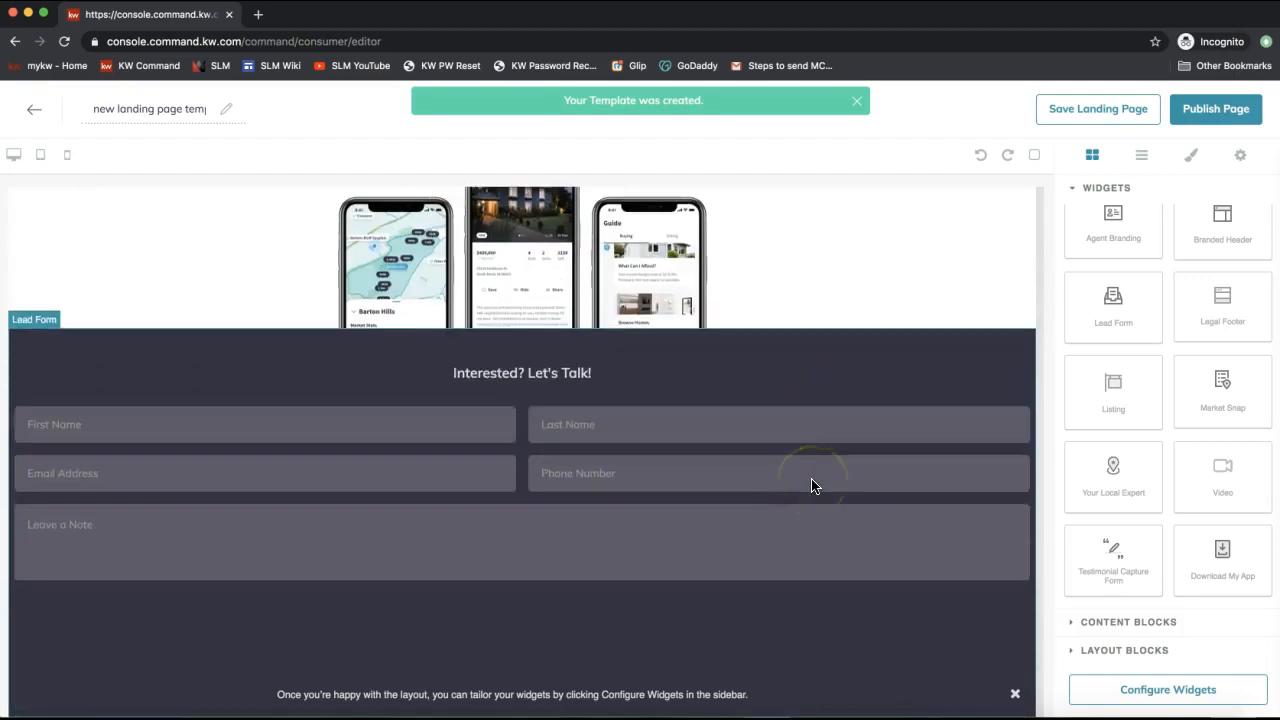
pyautogui.scroll(4, 812, 486)
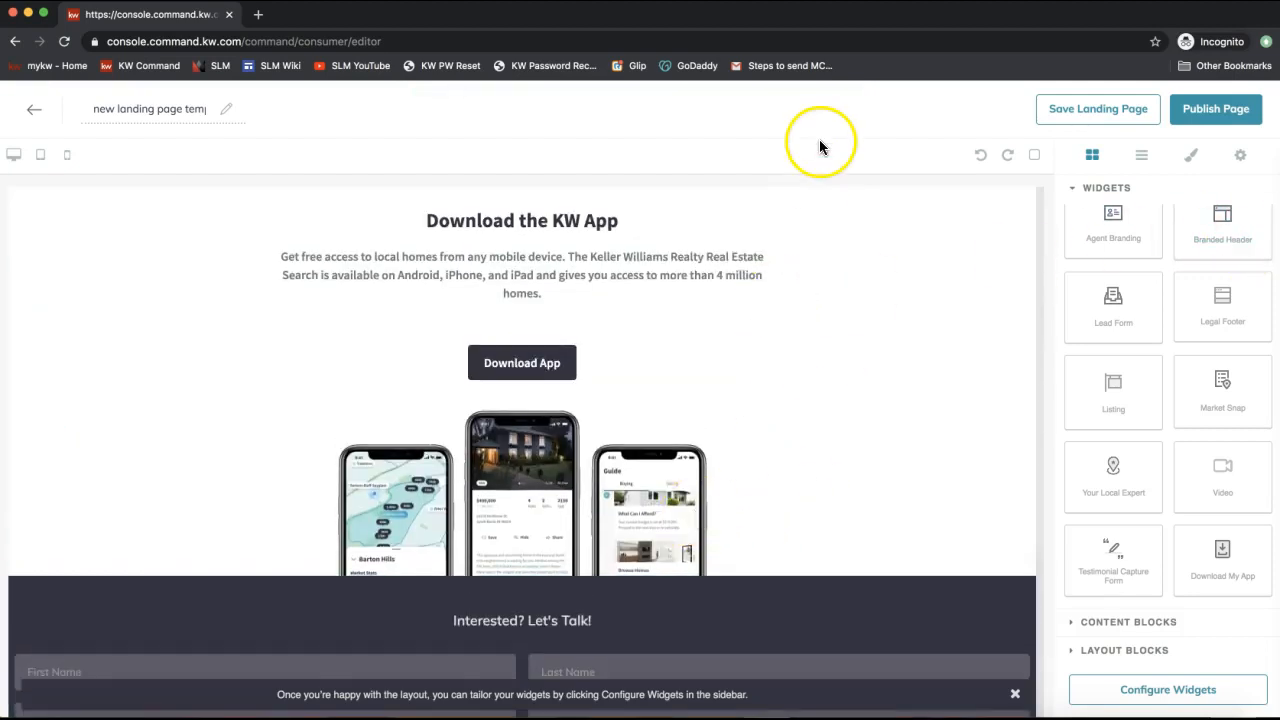
pyautogui.scroll(1, 1220, 330)
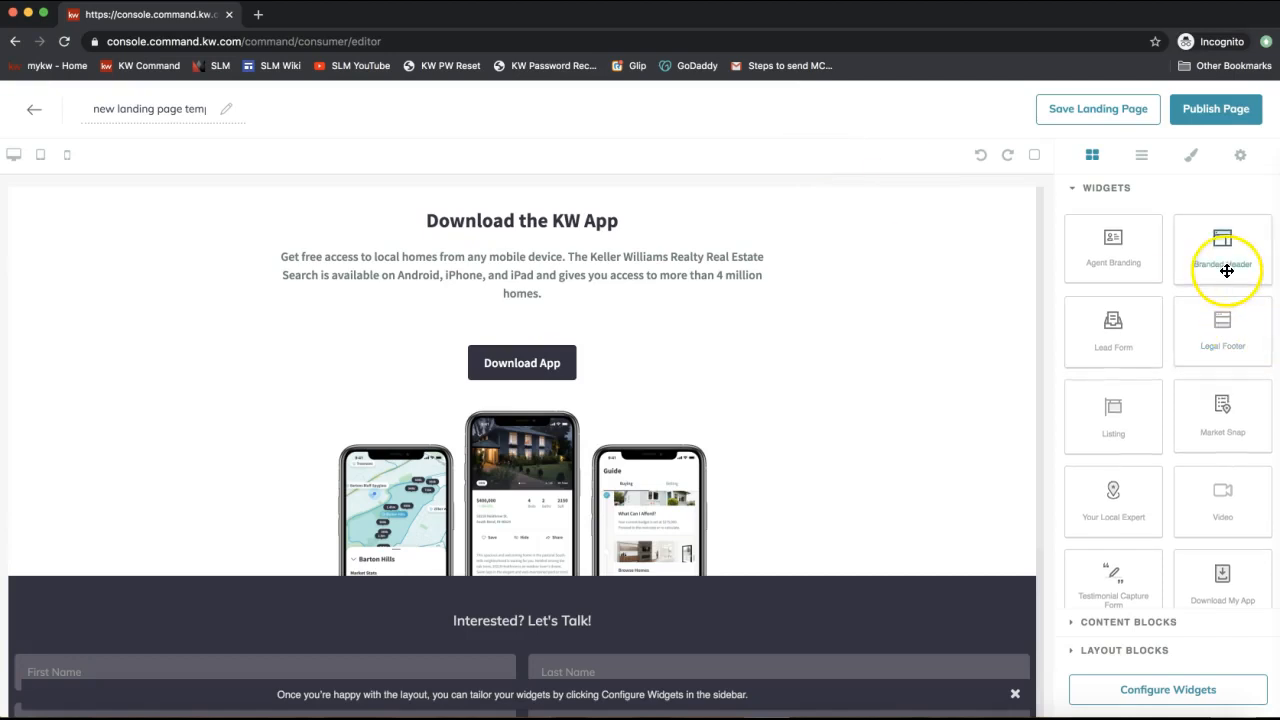
# Place the Branded Header widget above the Download the KW App section and select it.
pyautogui.moveTo(1222, 268); pyautogui.dragTo(1017, 223)
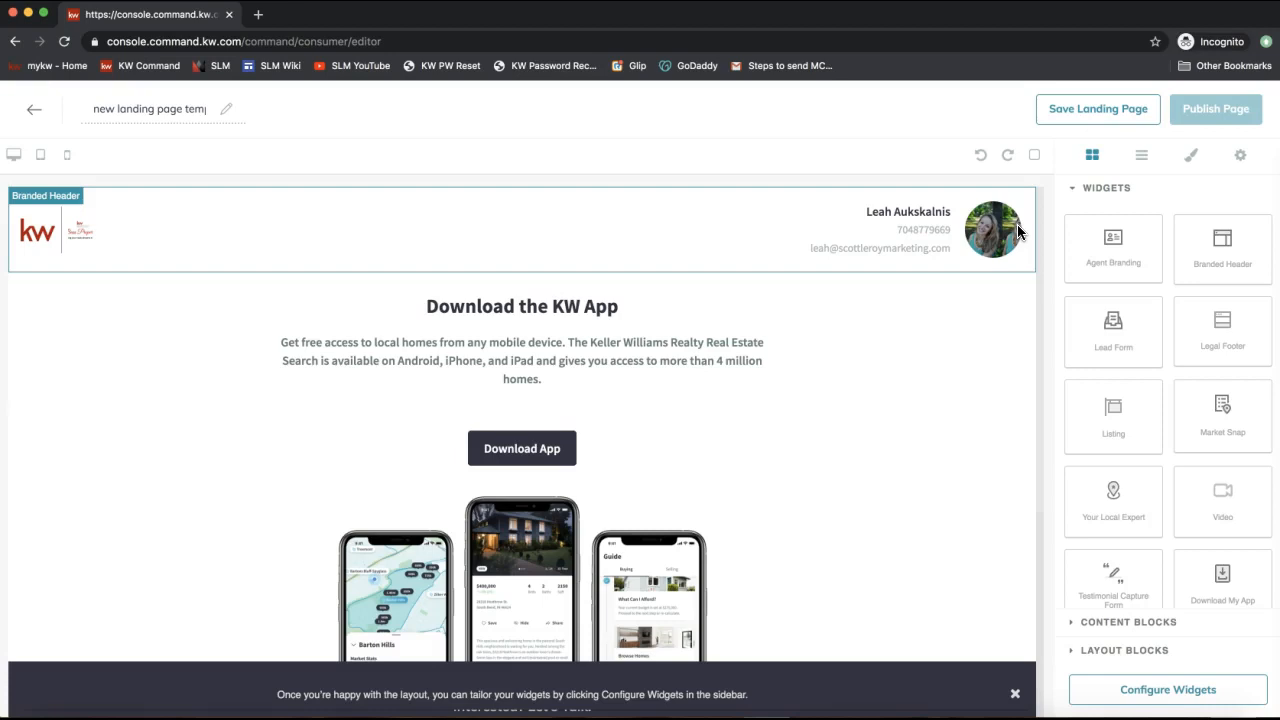
pyautogui.click(929, 215)
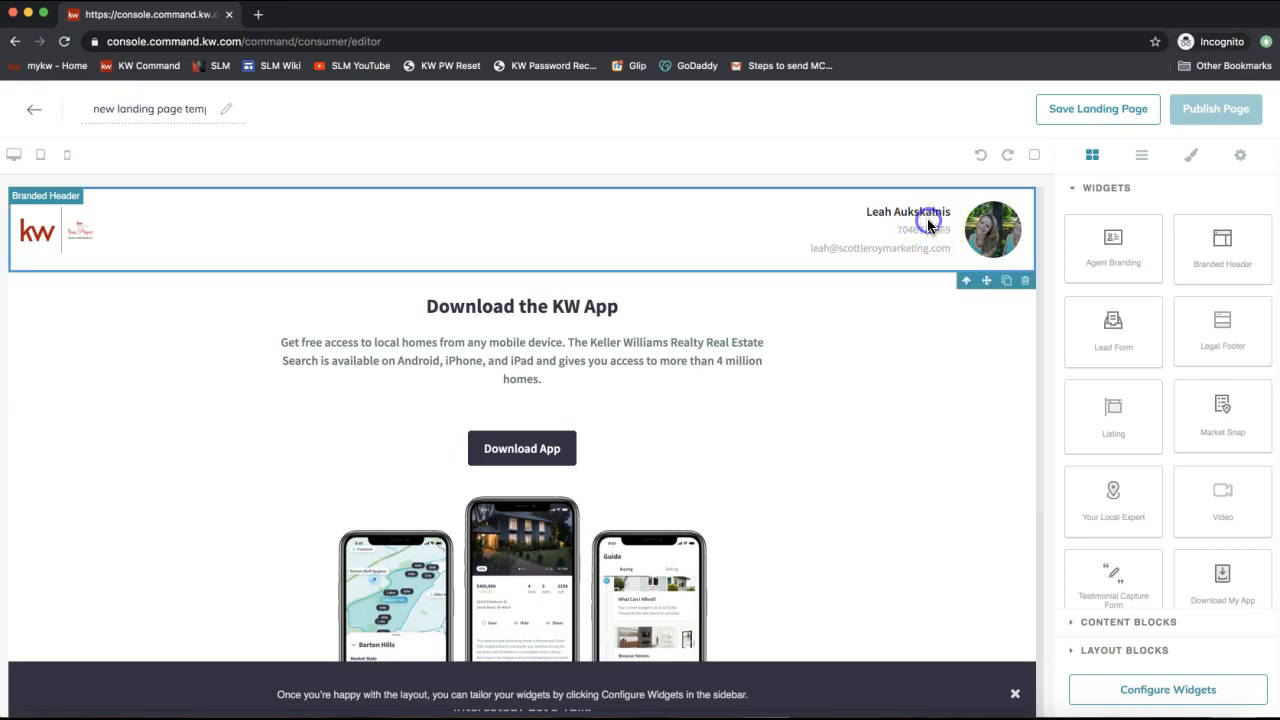
pyautogui.click(765, 238)
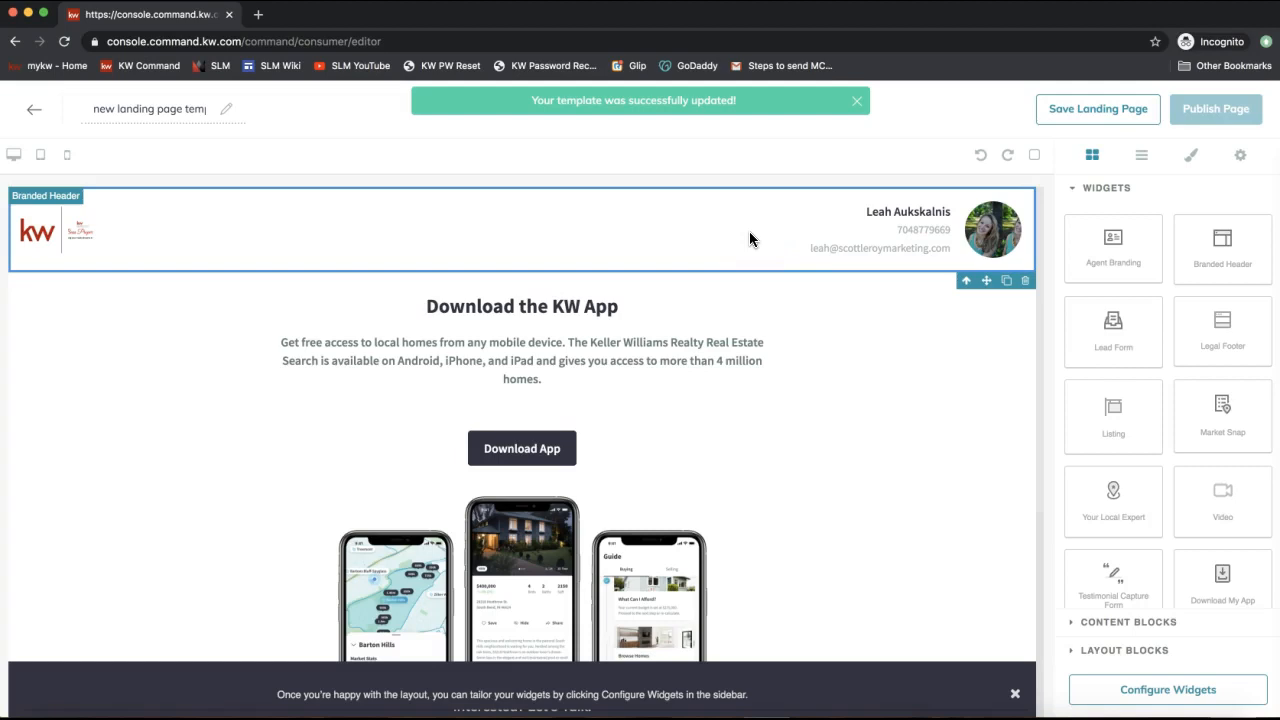
pyautogui.click(620, 228)
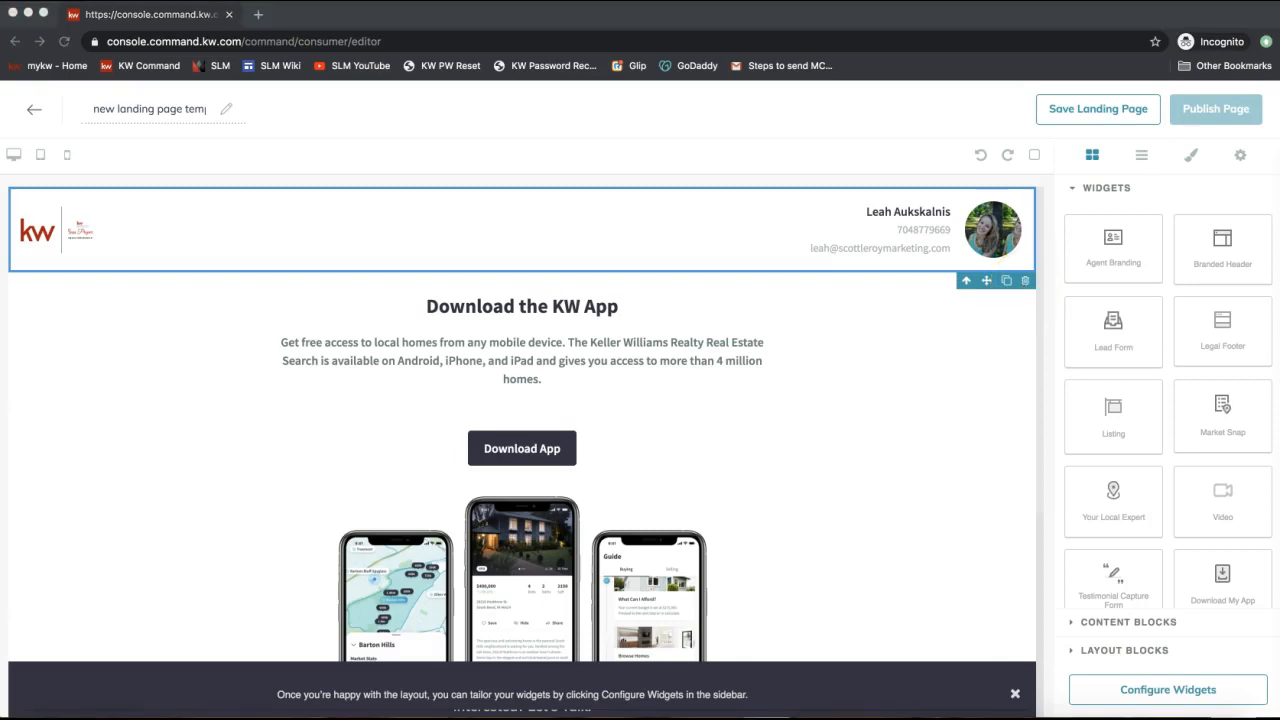
pyautogui.click(918, 124)
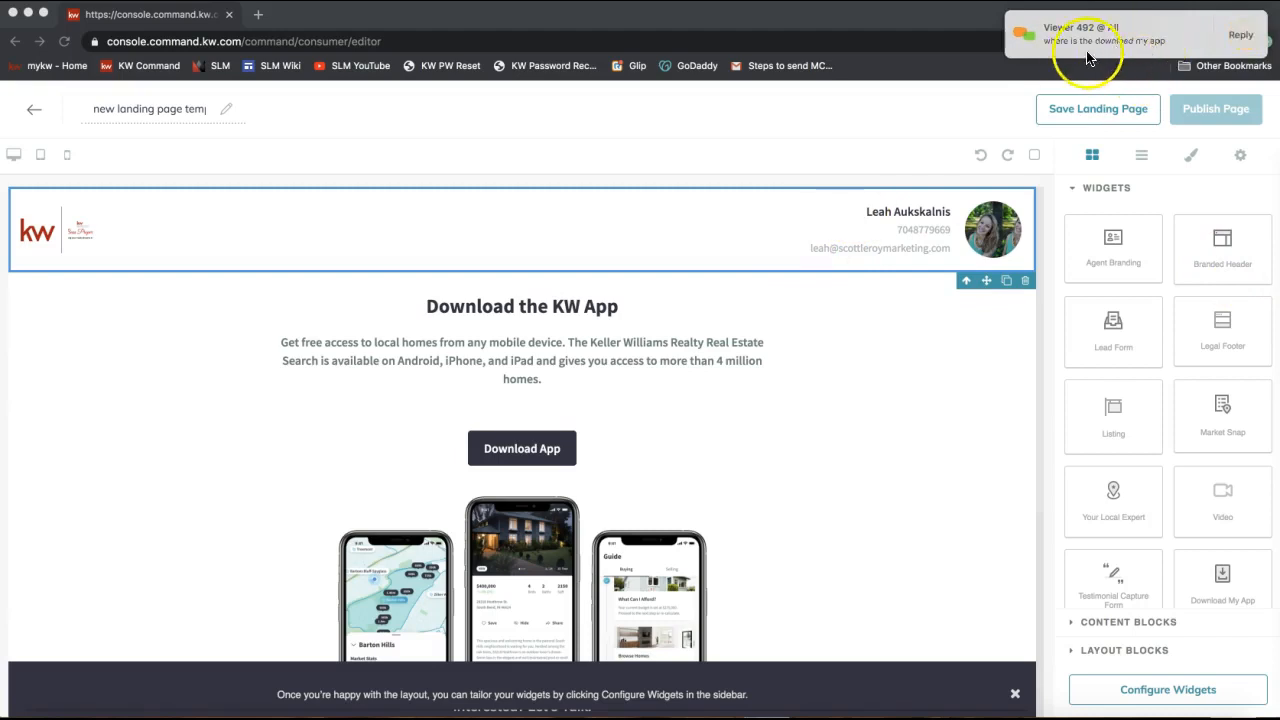
pyautogui.scroll(-1, 1193, 548)
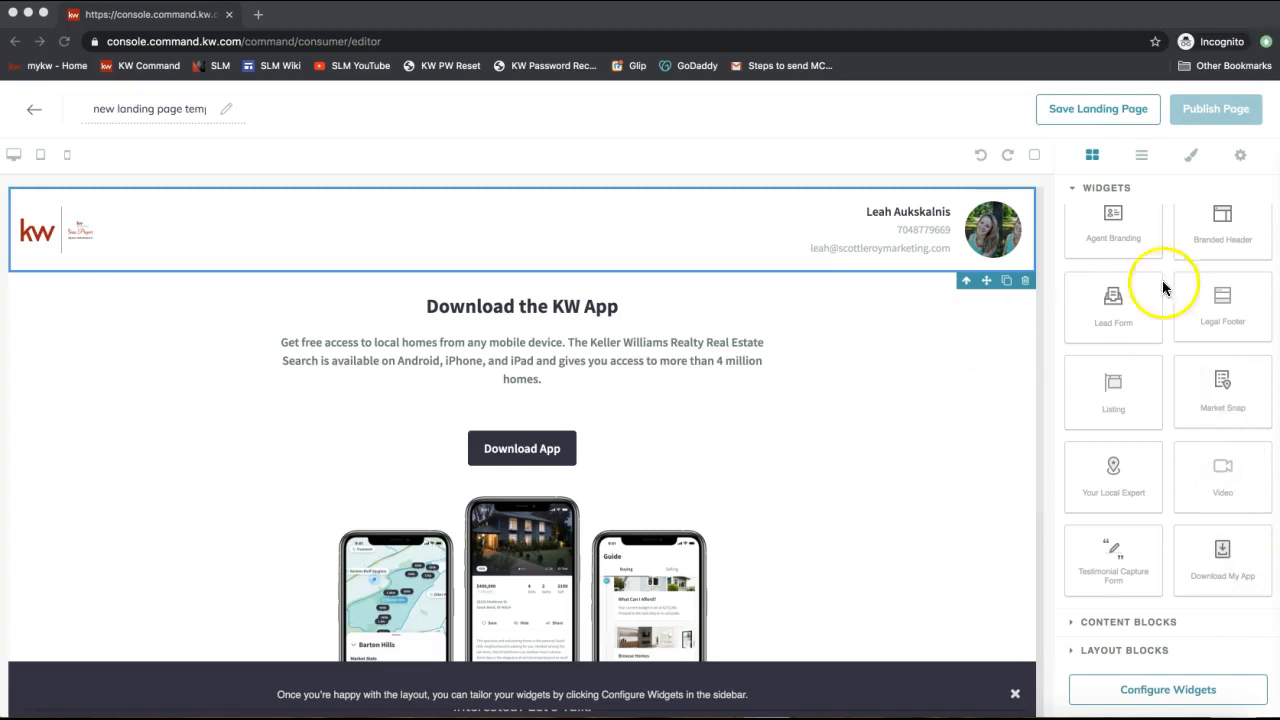
pyautogui.scroll(1, 1186, 278)
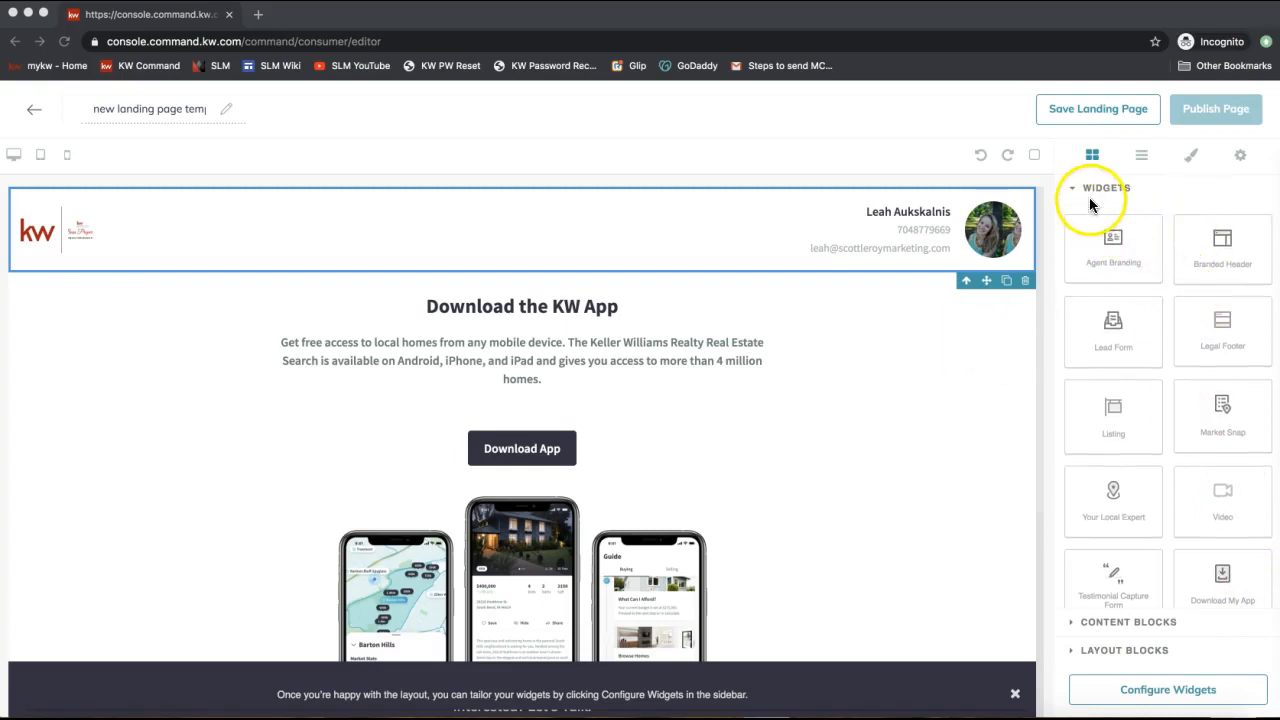
pyautogui.scroll(-1, 1141, 325)
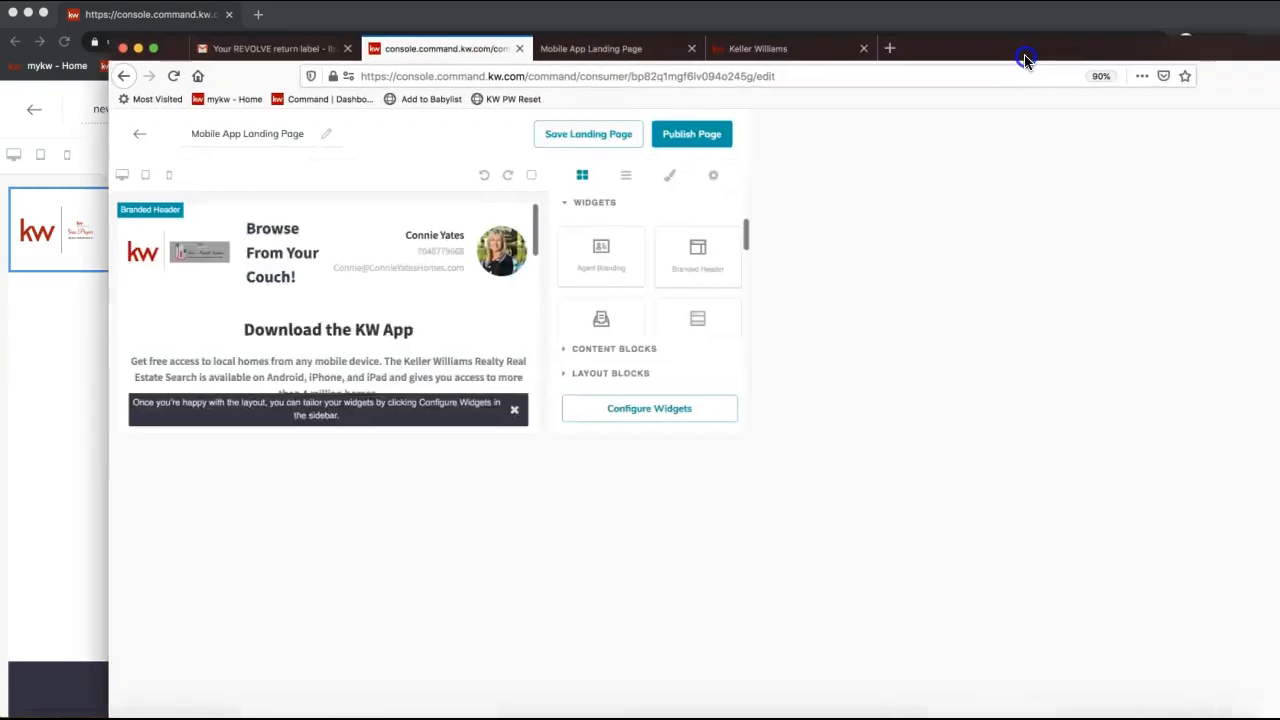
# Maximize the finished Mobile App Landing Page window and inspect its header and page title.
pyautogui.doubleClick(1023, 57)
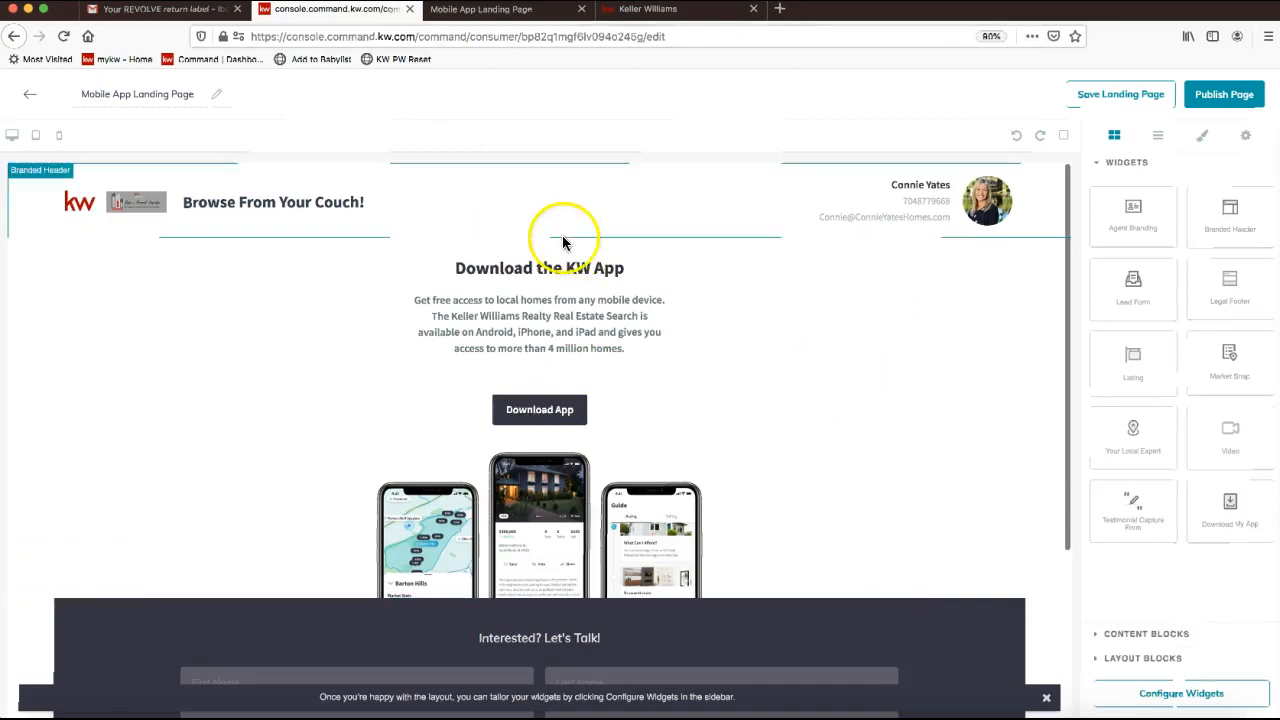
pyautogui.click(463, 204)
pyautogui.click(124, 94)
pyautogui.click(143, 95)
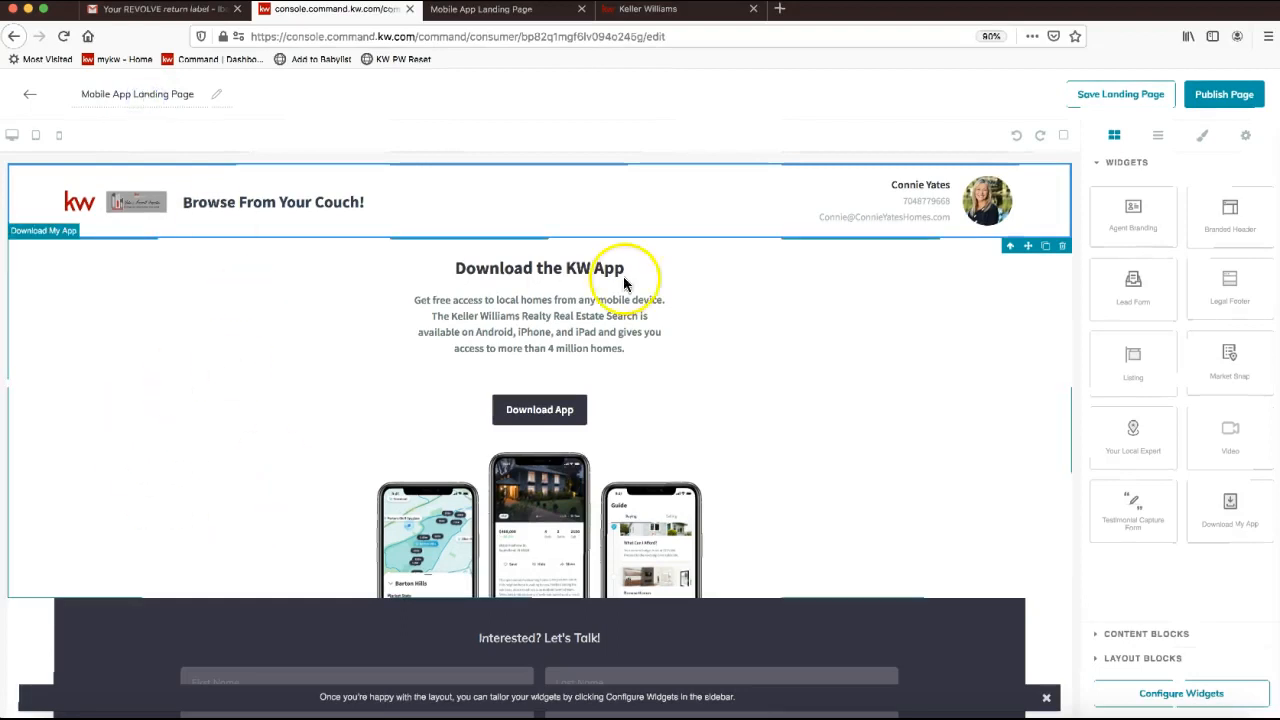
pyautogui.scroll(-4, 449, 401)
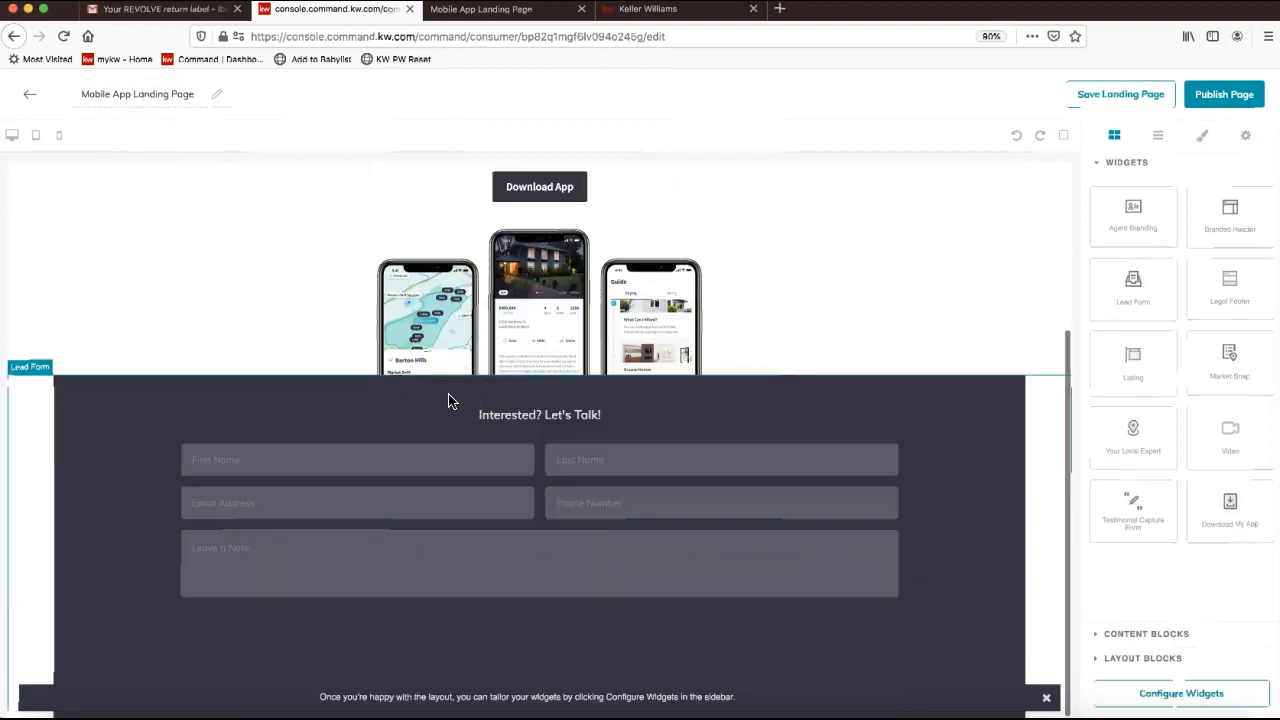
pyautogui.tripleClick(160, 97)
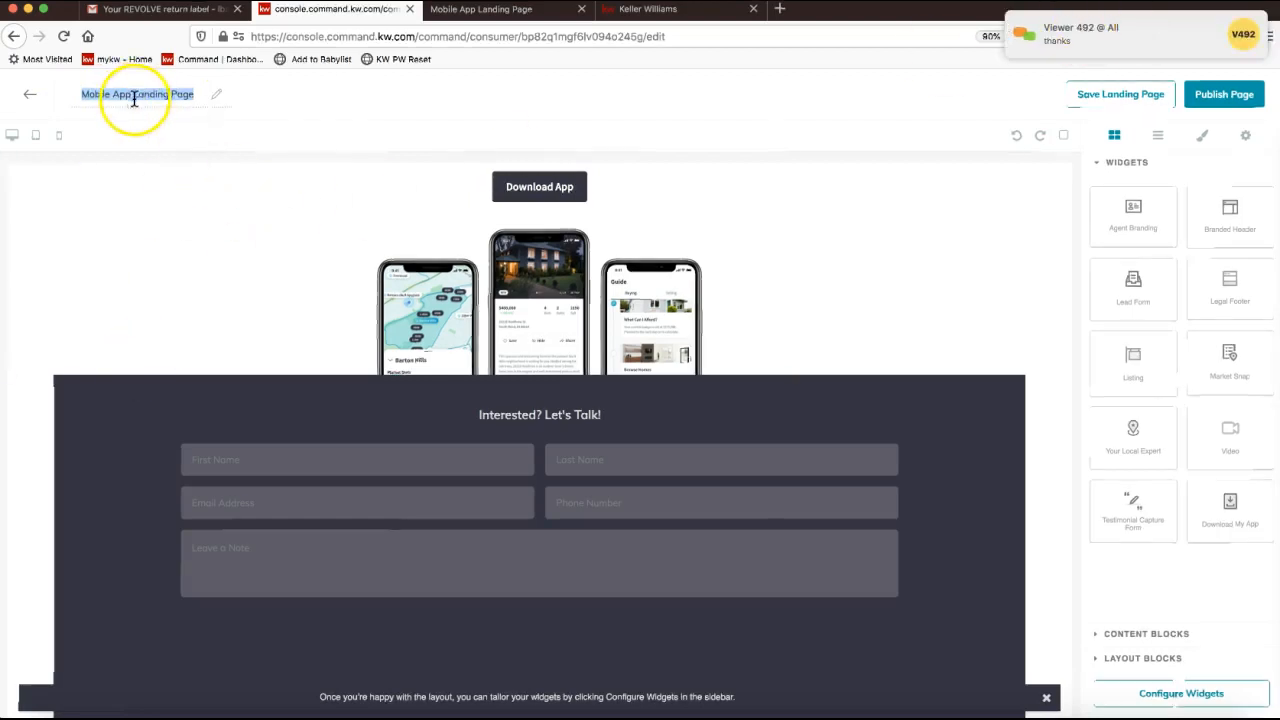
pyautogui.scroll(5, 240, 310)
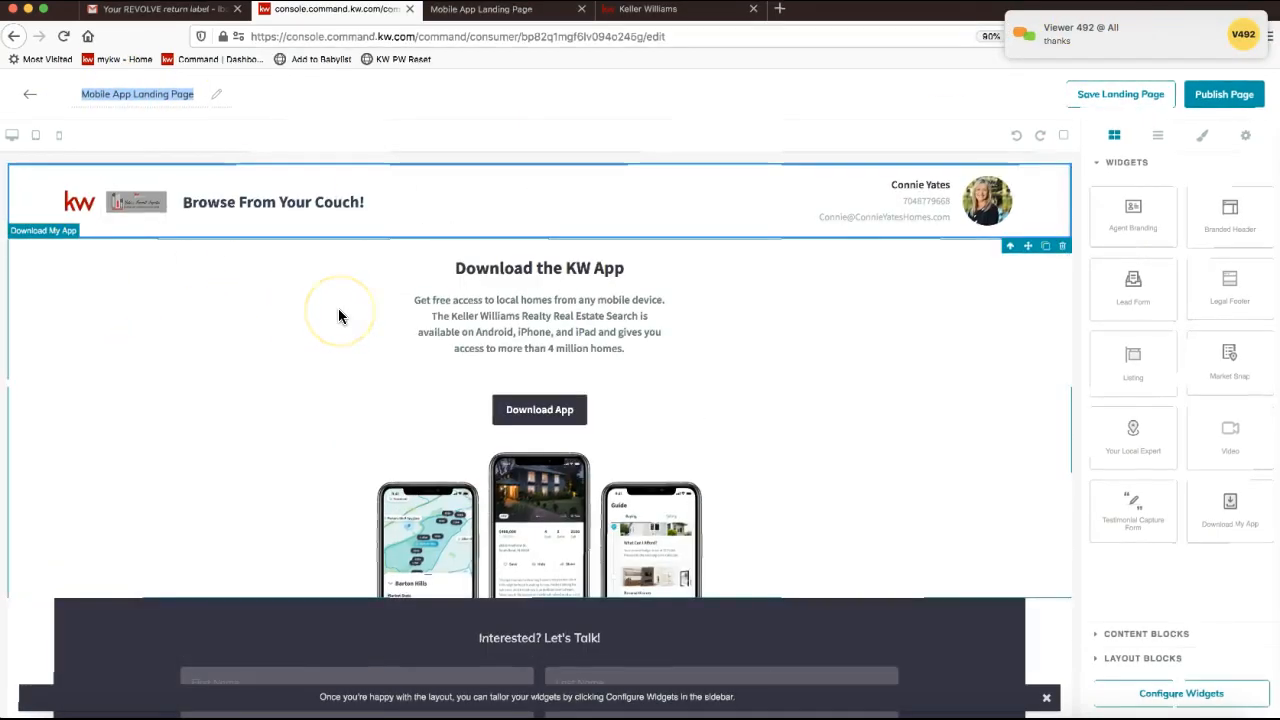
pyautogui.click(125, 95)
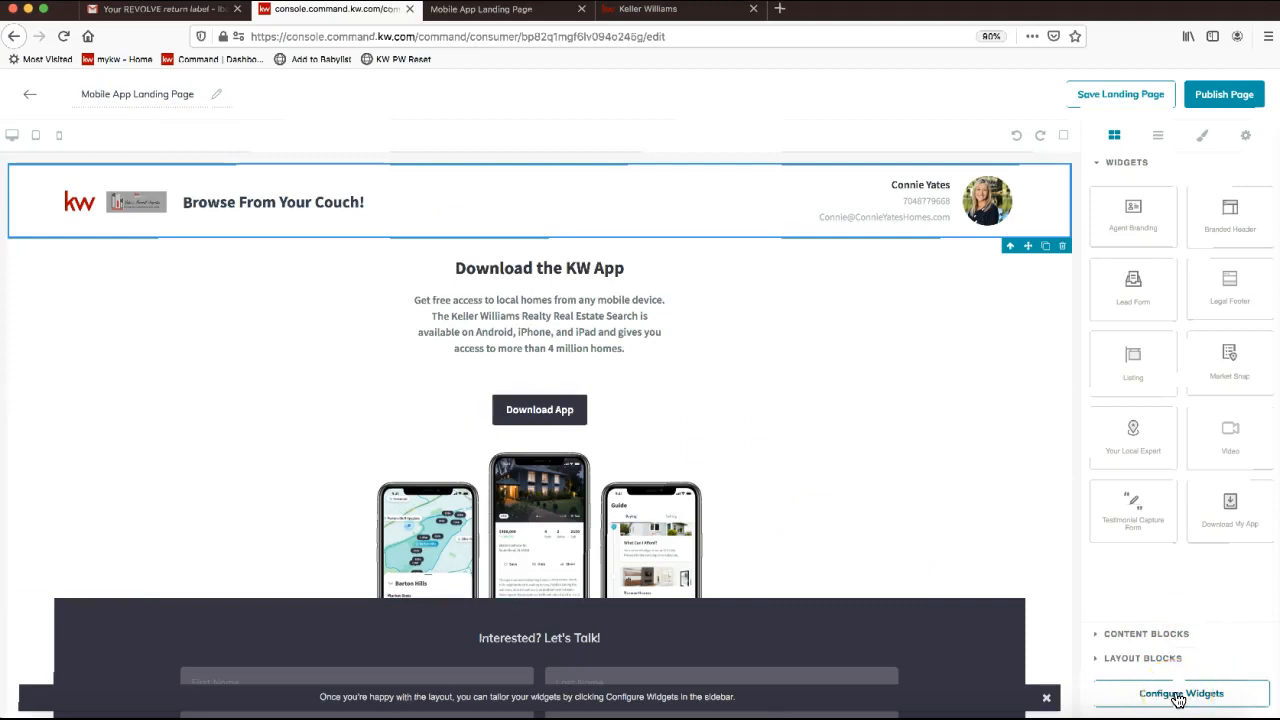
# Replace 'Couch!' with 'Phone!' in the branded header text.
pyautogui.click(1178, 697)
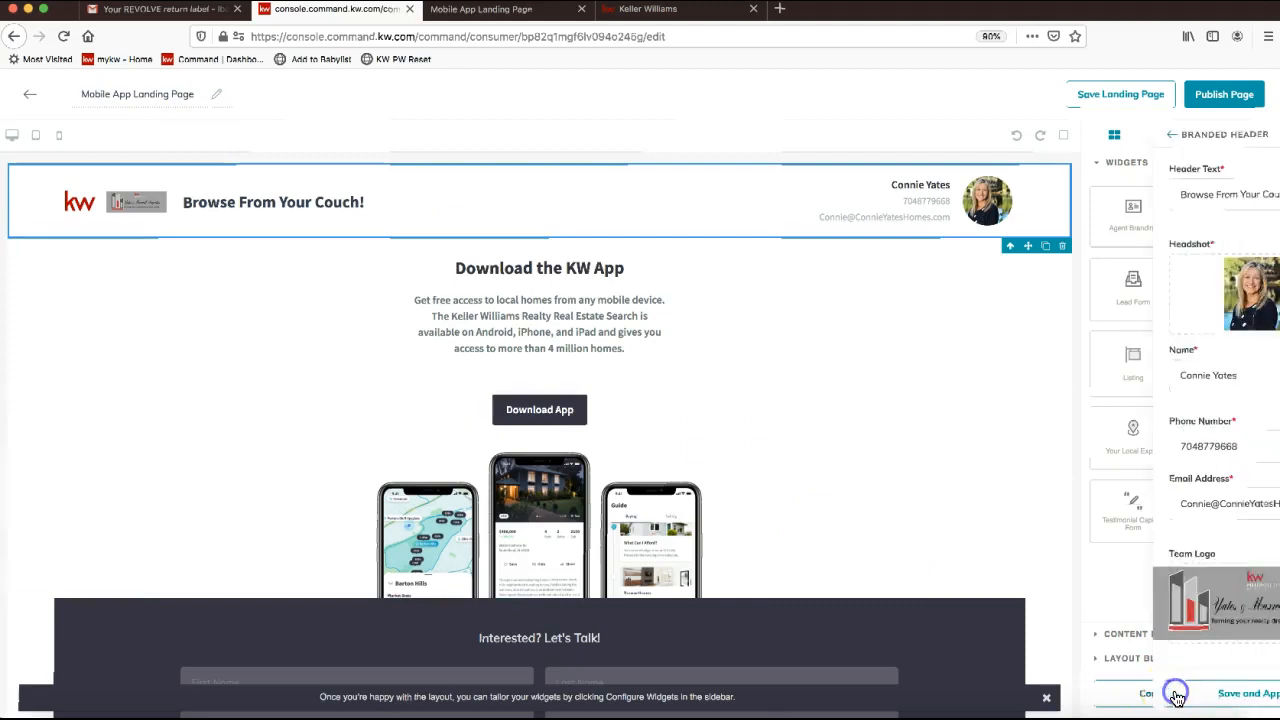
pyautogui.tripleClick(1209, 191)
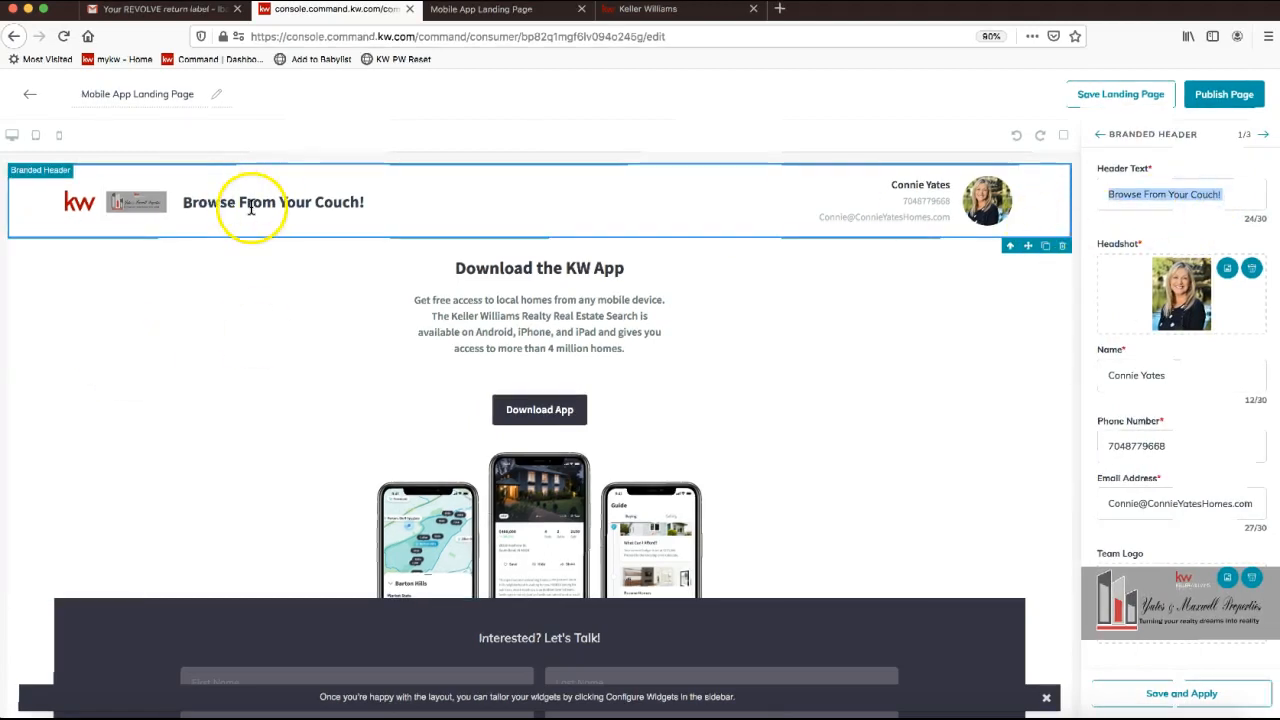
pyautogui.moveTo(1222, 195); pyautogui.dragTo(1192, 194)
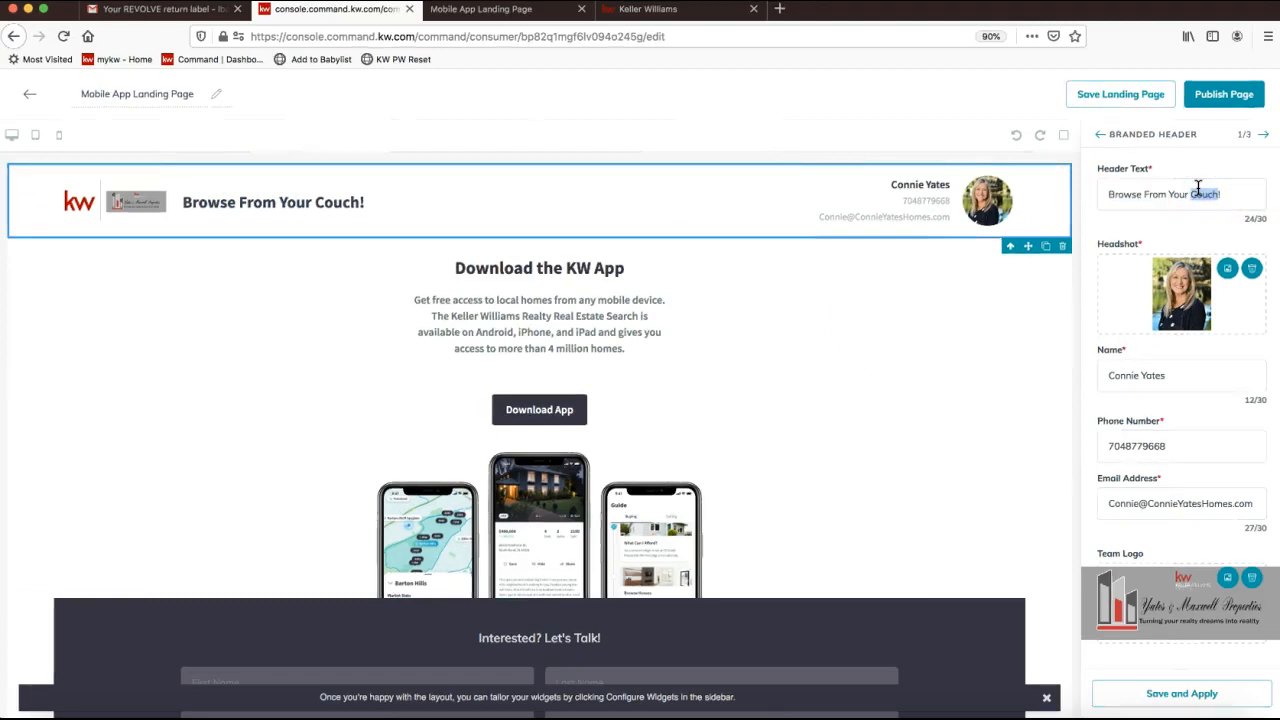
pyautogui.write('Phone')
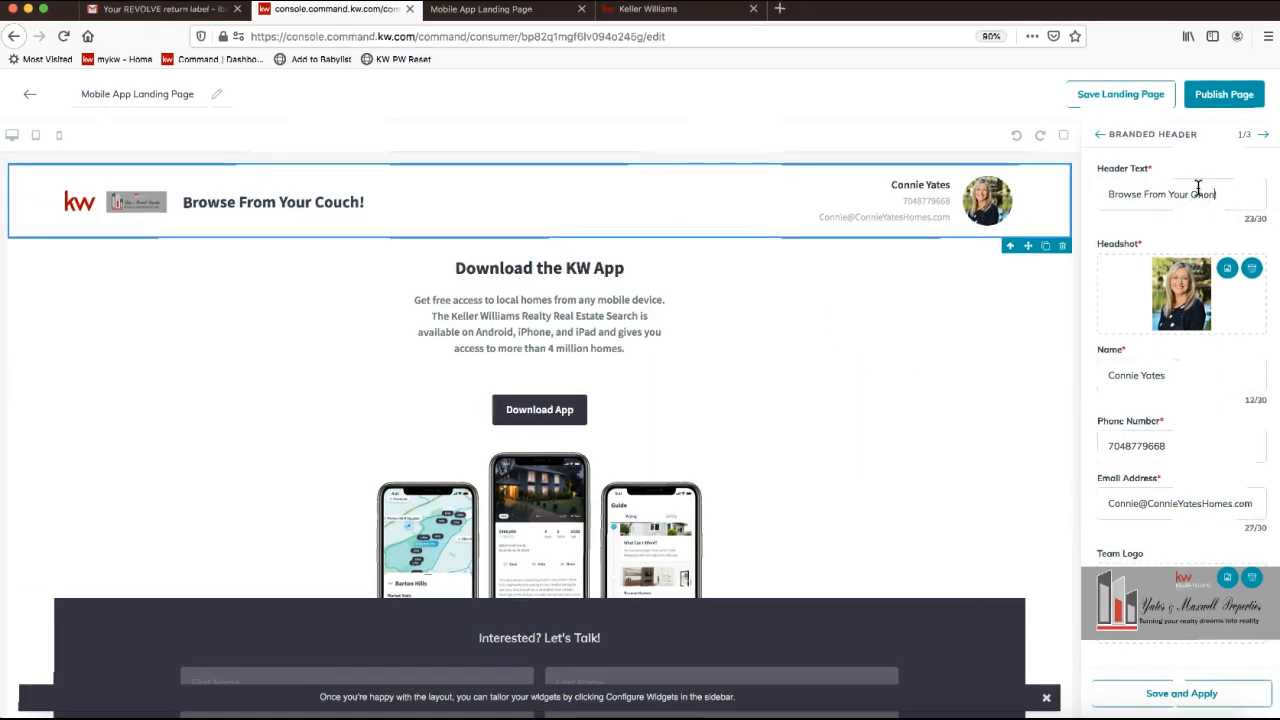
# Insert 'Homes' after 'Browse' and save and apply the header.
pyautogui.click(1147, 195)
pyautogui.write('Homes')
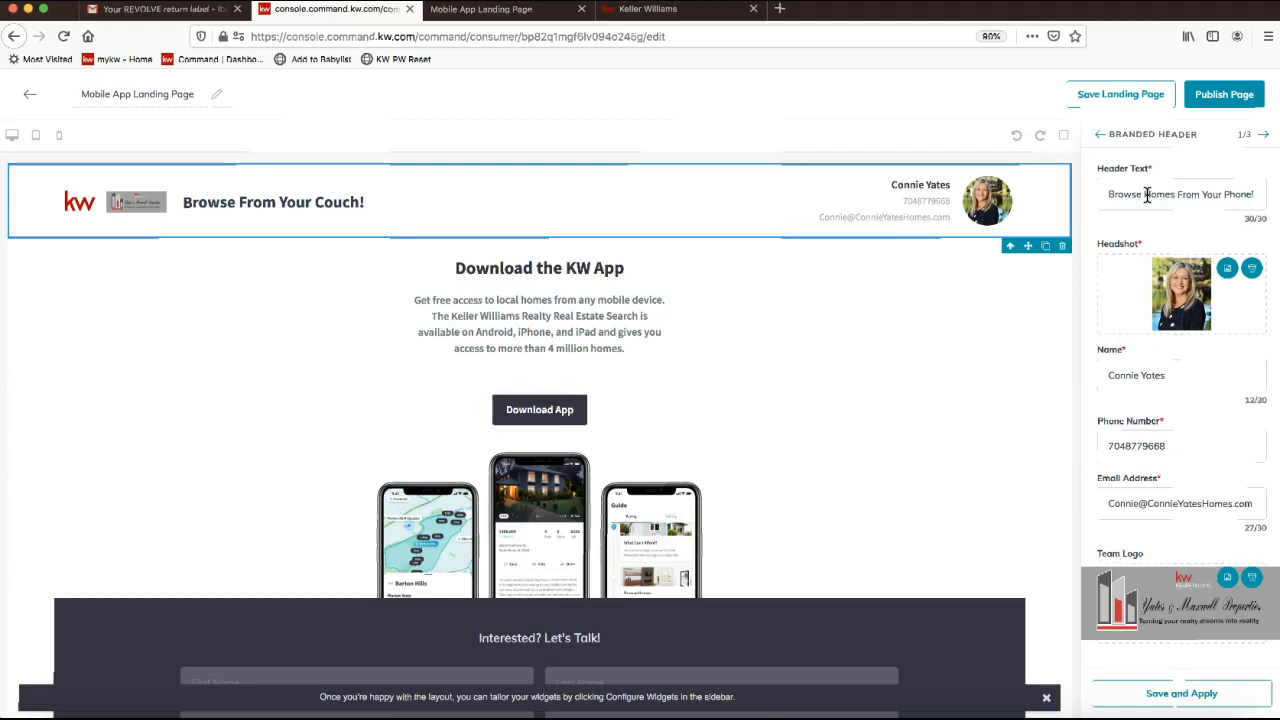
pyautogui.click(1238, 217)
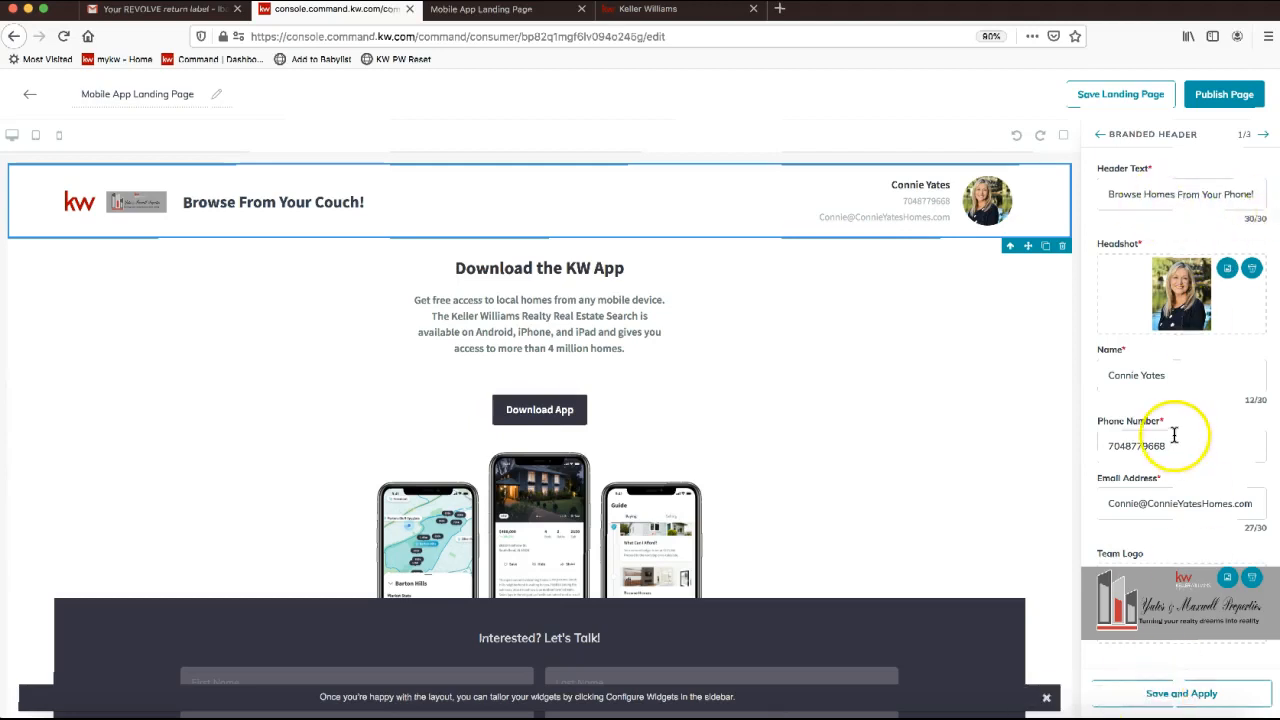
pyautogui.click(1150, 690)
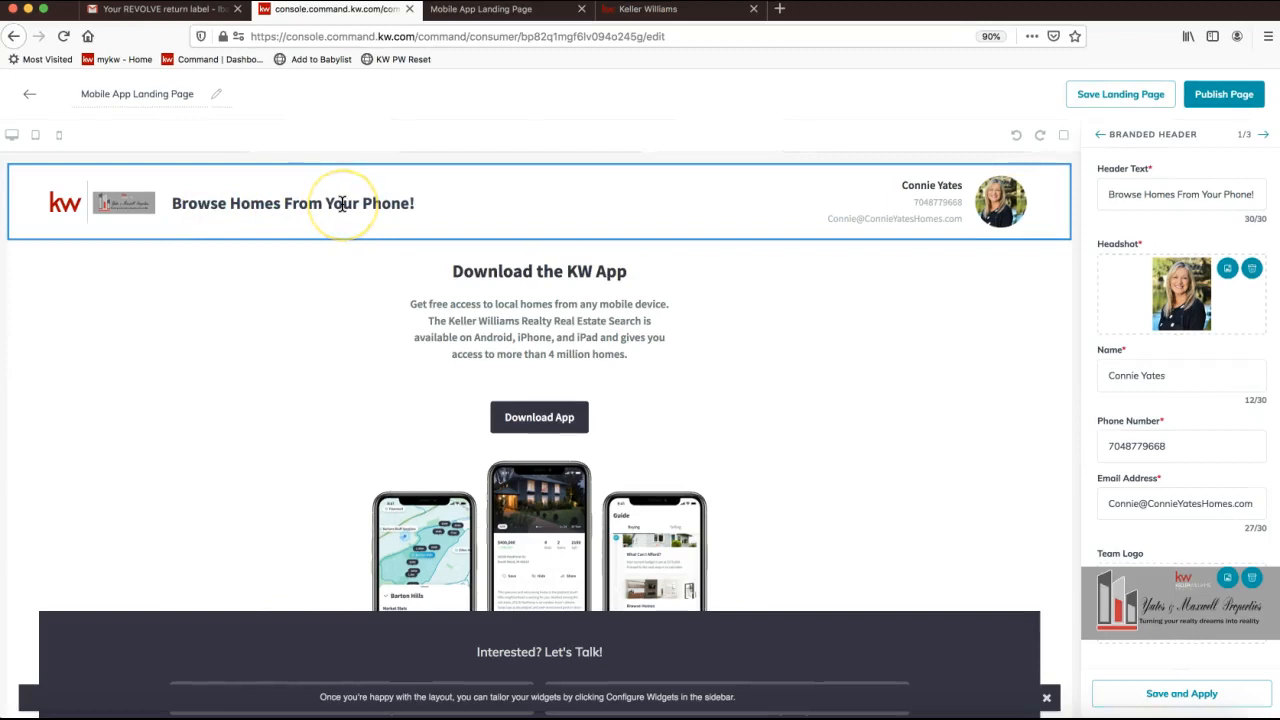
pyautogui.tripleClick(1180, 194)
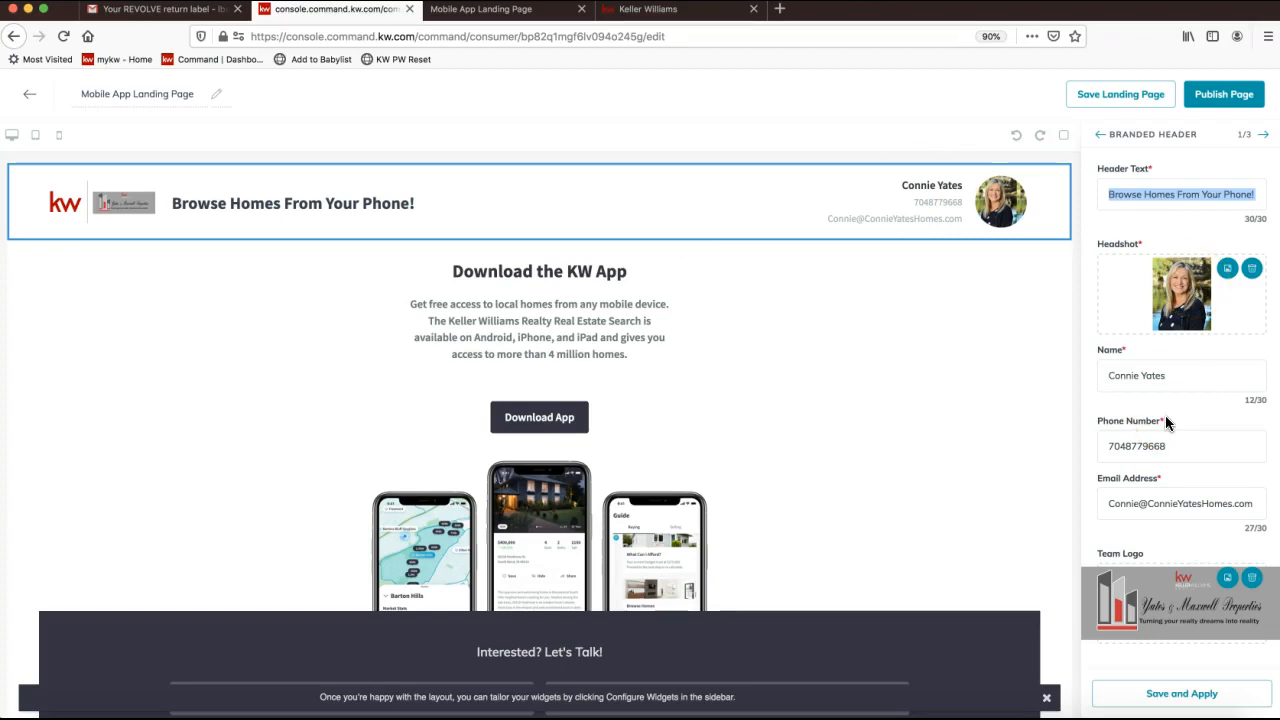
pyautogui.click(1157, 705)
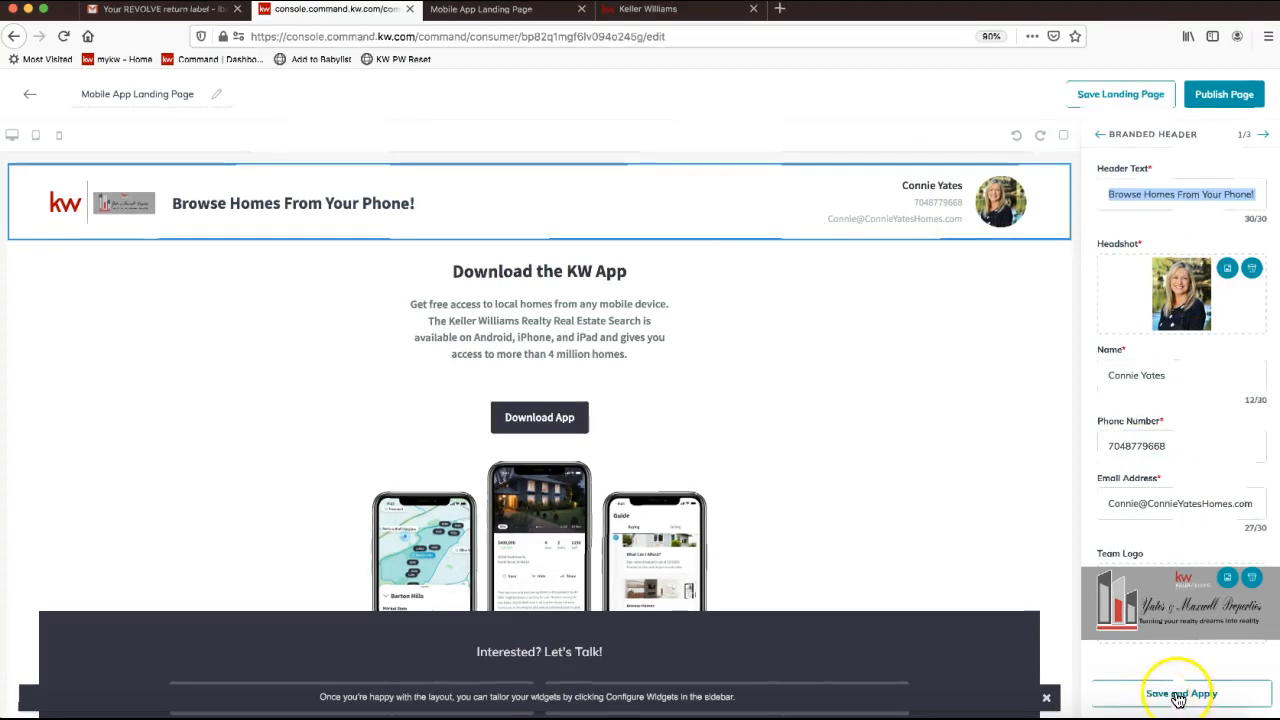
pyautogui.doubleClick(1243, 134)
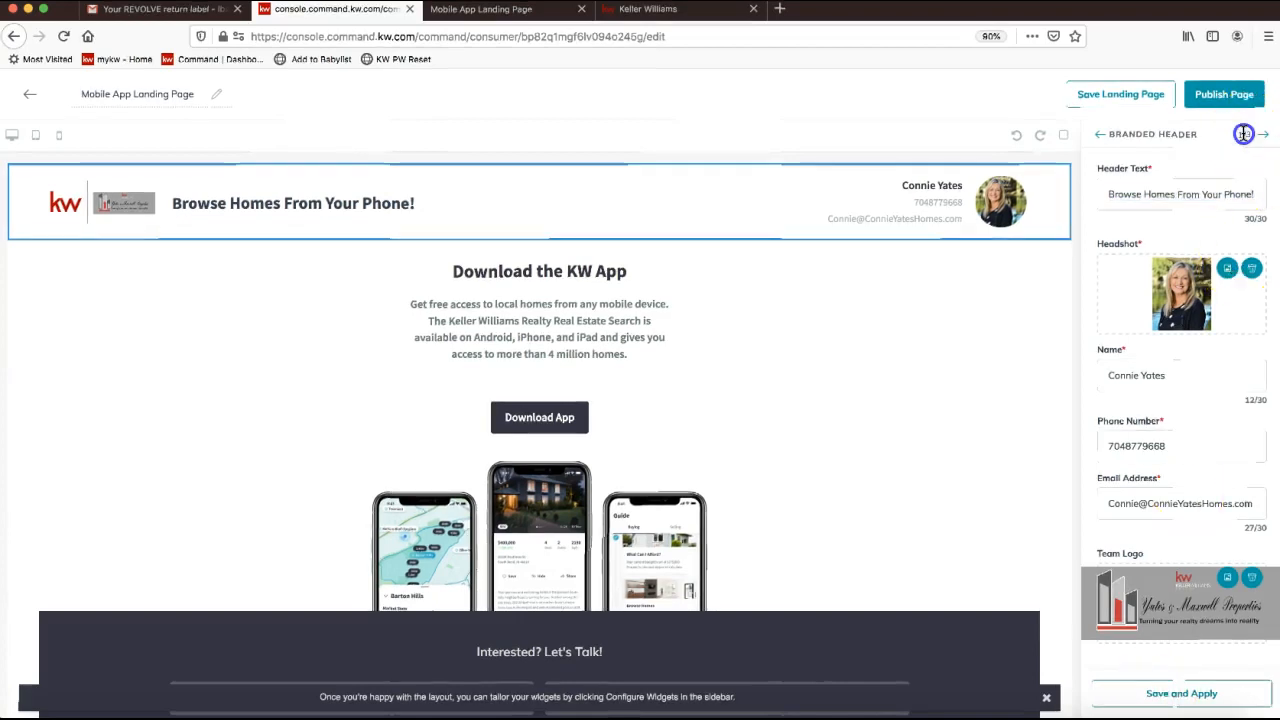
# Review the Download My App subtext and button redirect URL, leaving both unchanged.
pyautogui.click(1263, 135)
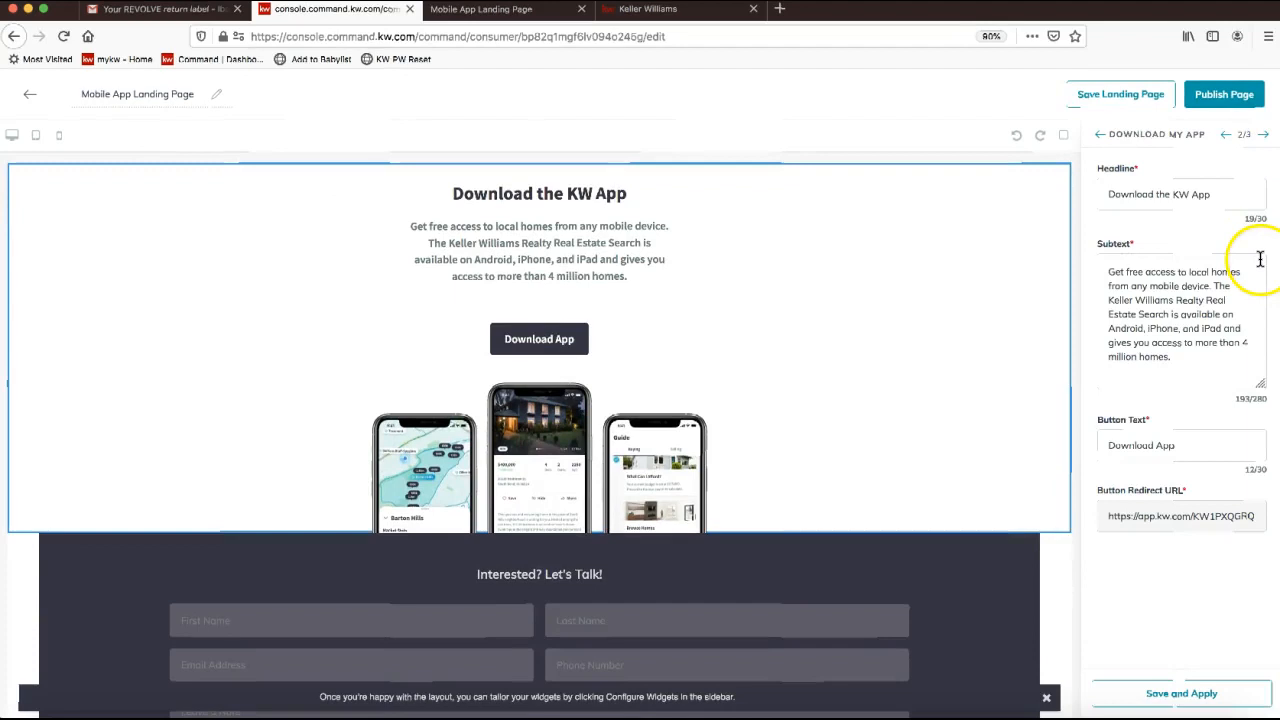
pyautogui.moveTo(1226, 350); pyautogui.dragTo(1076, 255)
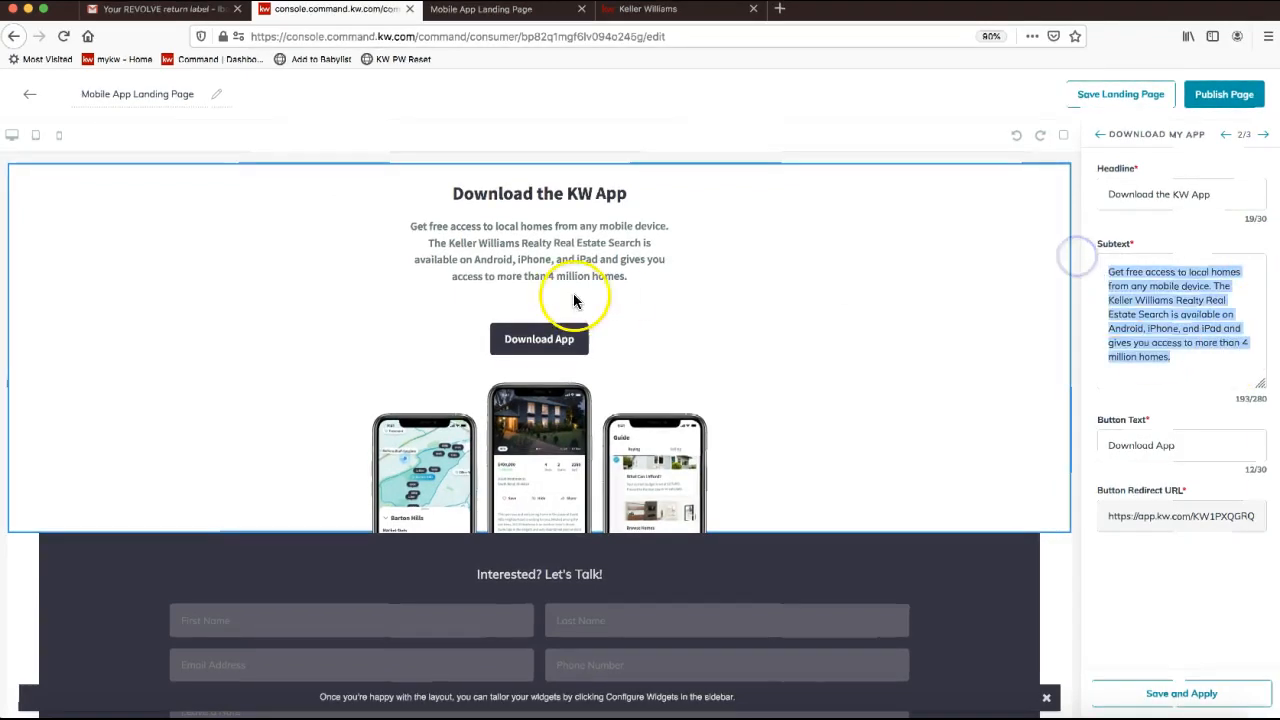
pyautogui.click(1222, 194)
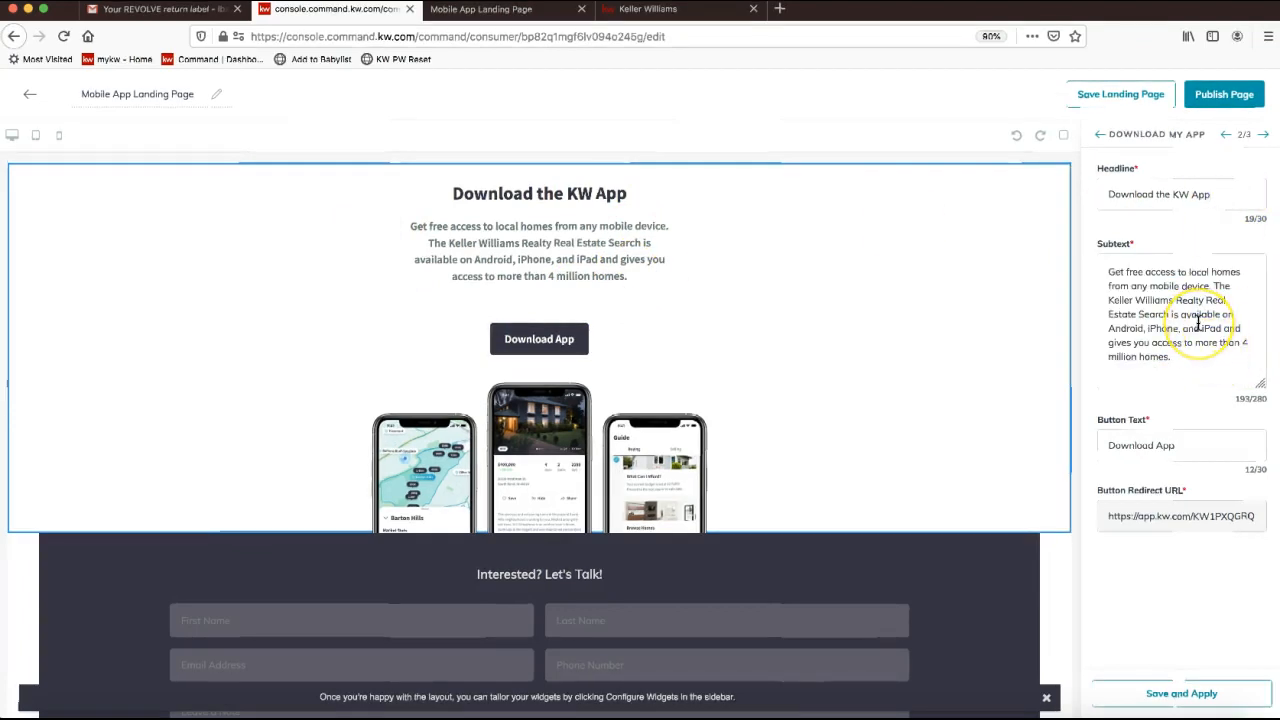
pyautogui.click(1209, 528)
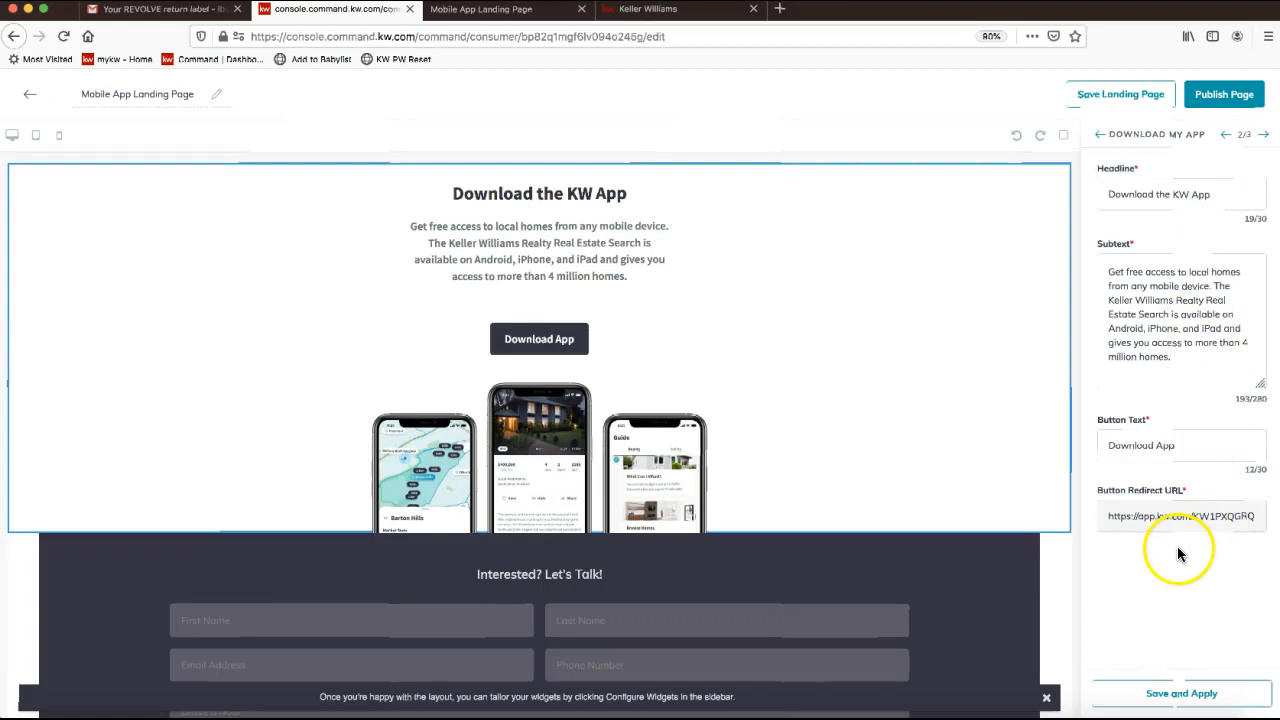
pyautogui.click(1249, 519)
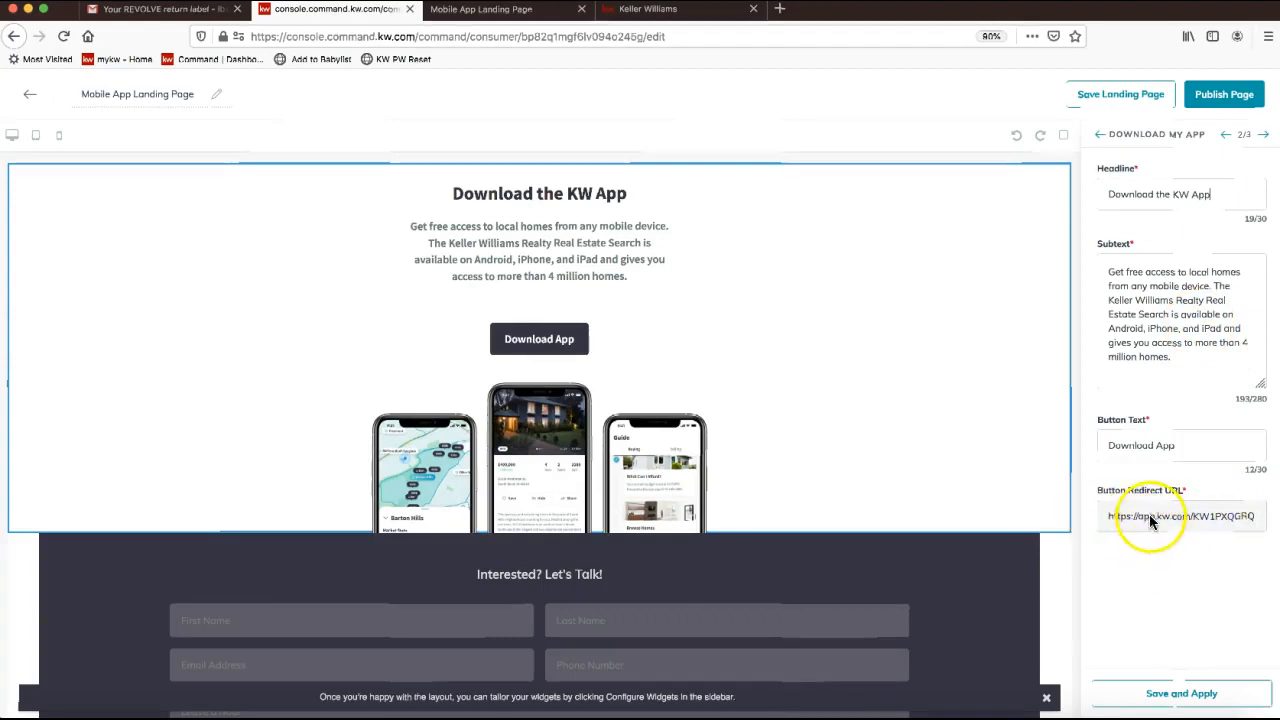
pyautogui.moveTo(1152, 518); pyautogui.dragTo(1134, 543)
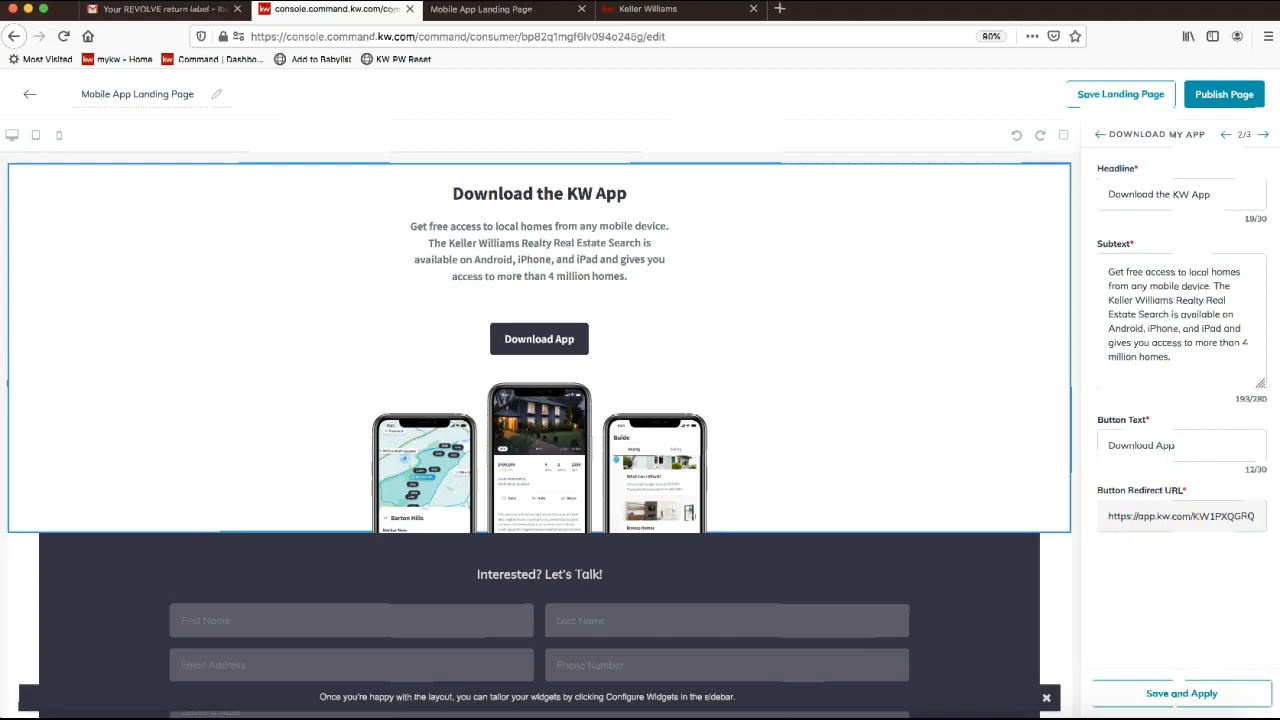
pyautogui.click(1265, 137)
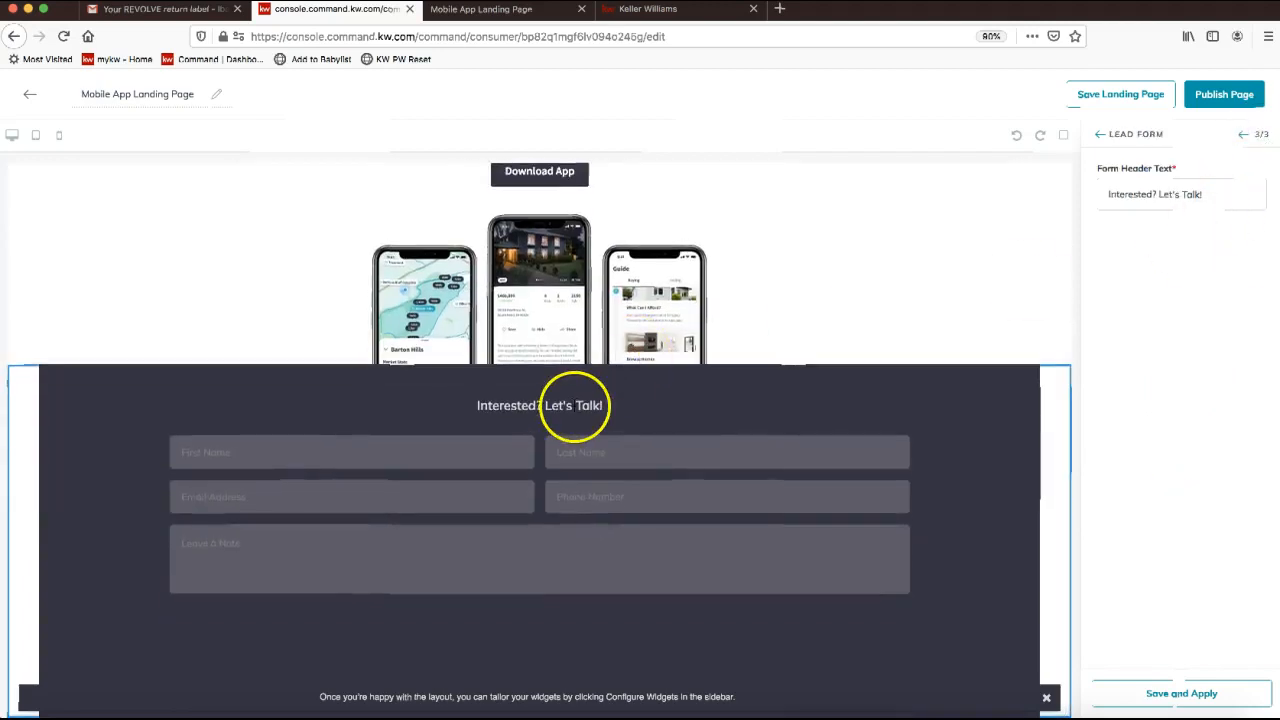
# Retype the lead form heading as 'See Your Future Home Today!'.
pyautogui.tripleClick(1150, 192)
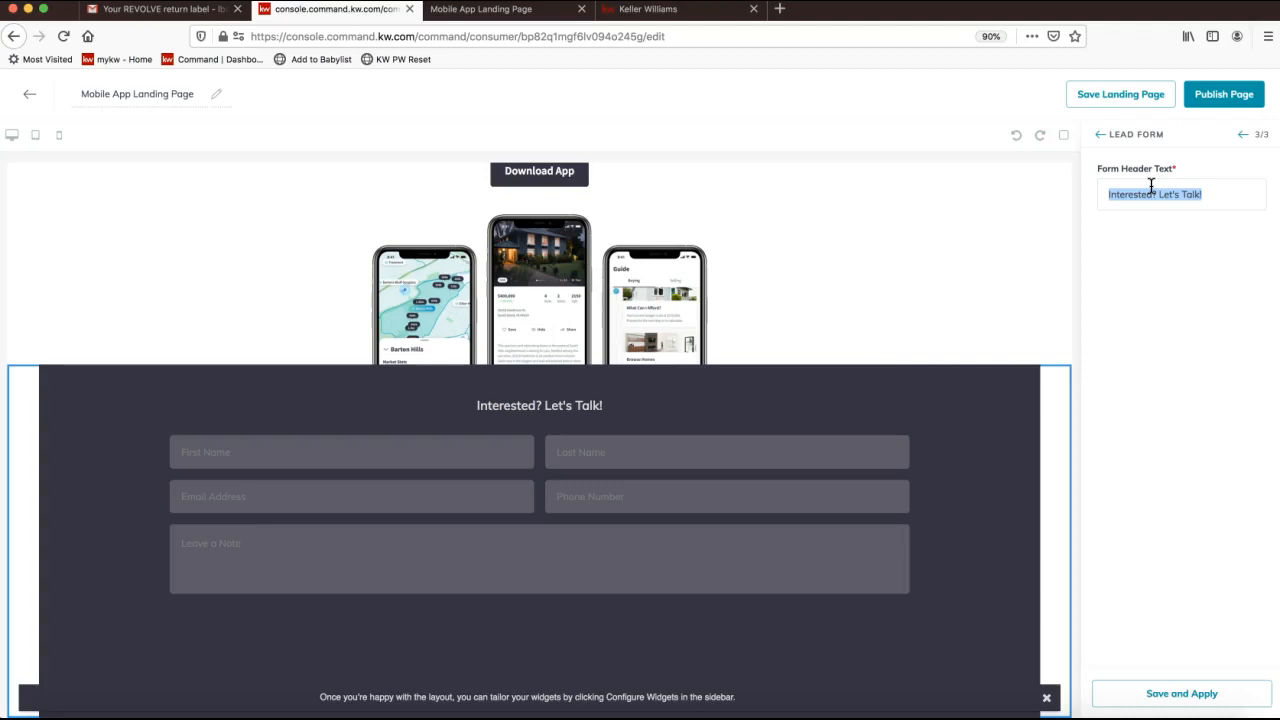
pyautogui.write('See o')
pyautogui.write(' Home Today!')
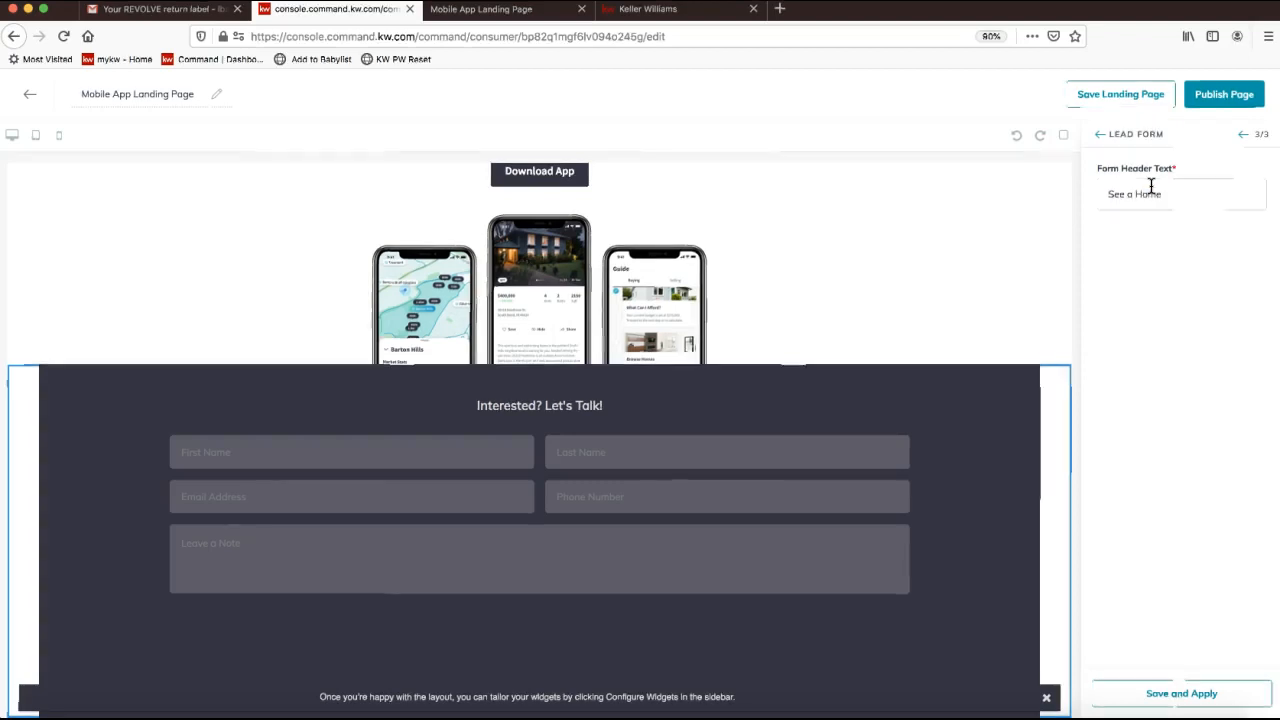
pyautogui.click(1122, 196)
pyautogui.press('BackSpace')
pyautogui.press('BackSpace')
pyautogui.press('BackSpace')
pyautogui.press('BackSpace')
pyautogui.write('ee Your')
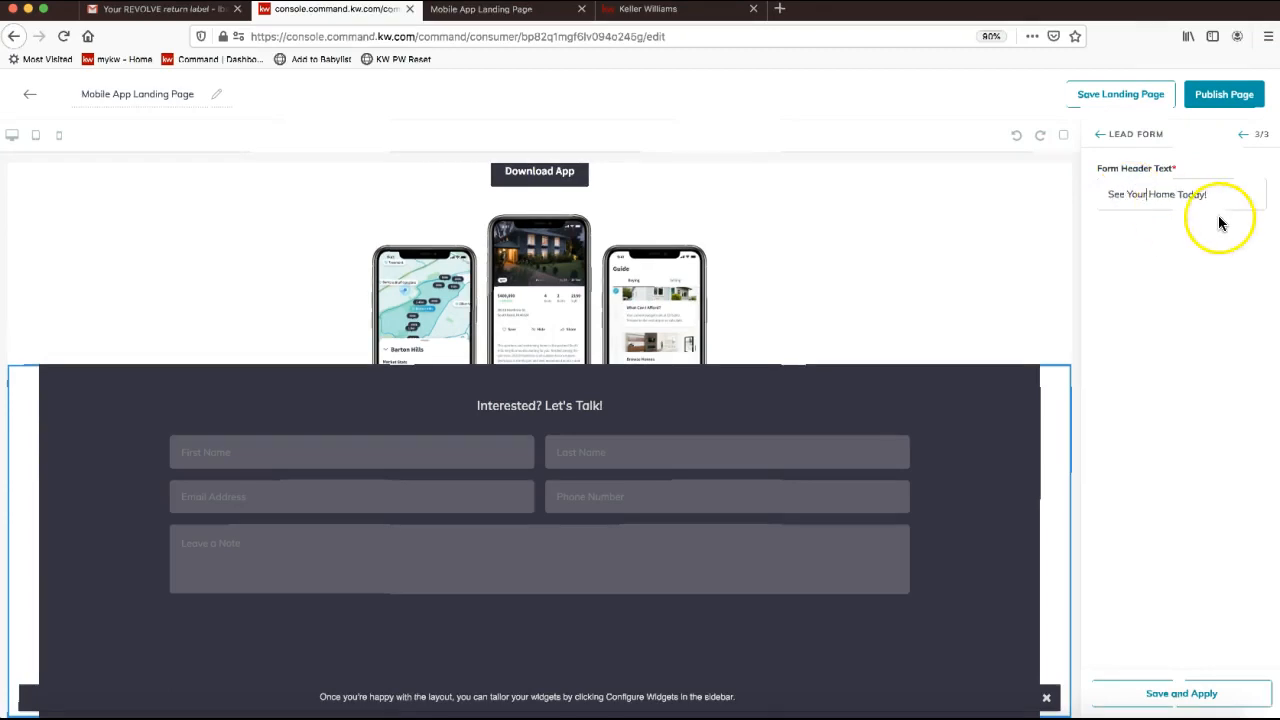
pyautogui.write(' New')
pyautogui.click(1155, 194)
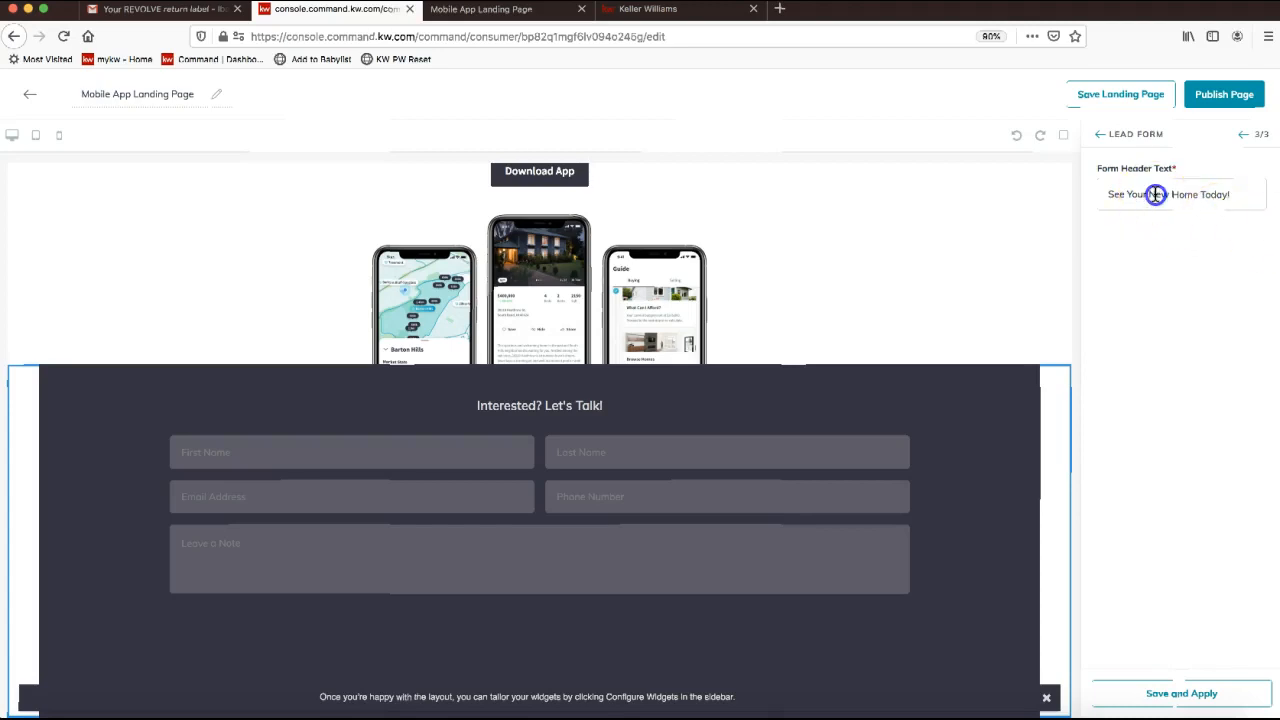
pyautogui.write('Future')
# Save and apply the new heading and return to the widget list.
pyautogui.click(1176, 693)
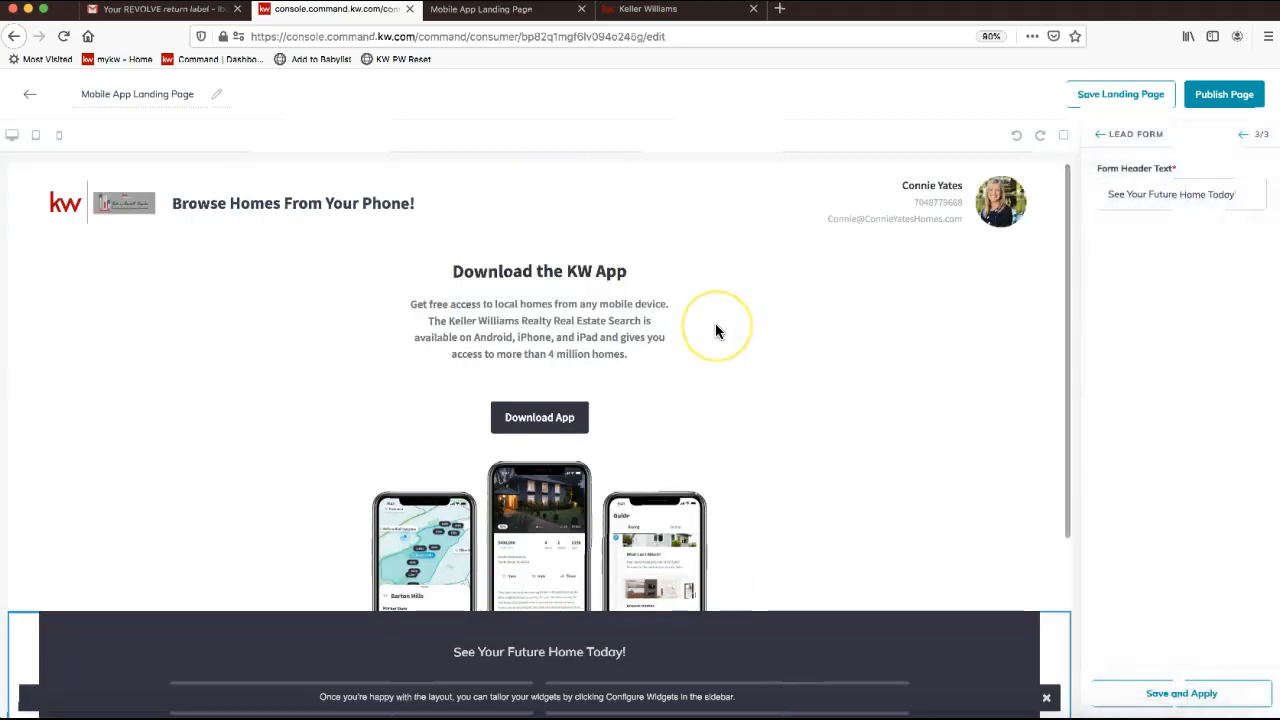
pyautogui.click(781, 305)
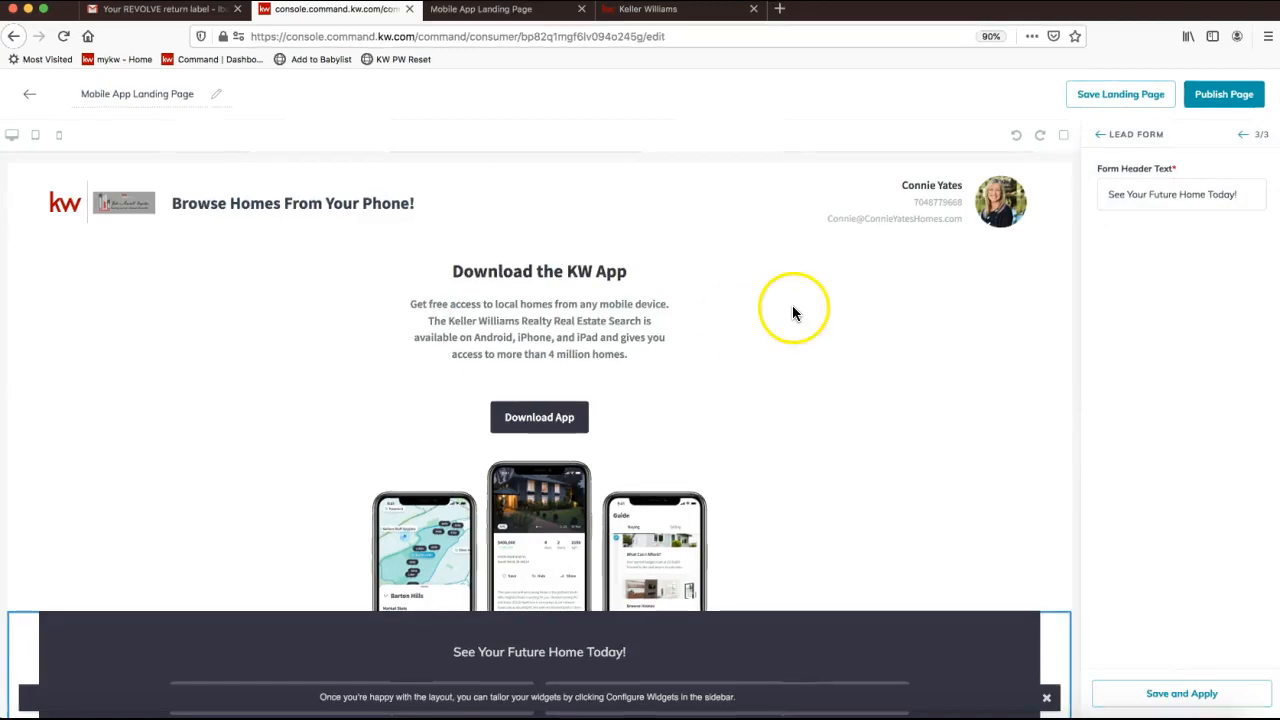
pyautogui.click(1262, 140)
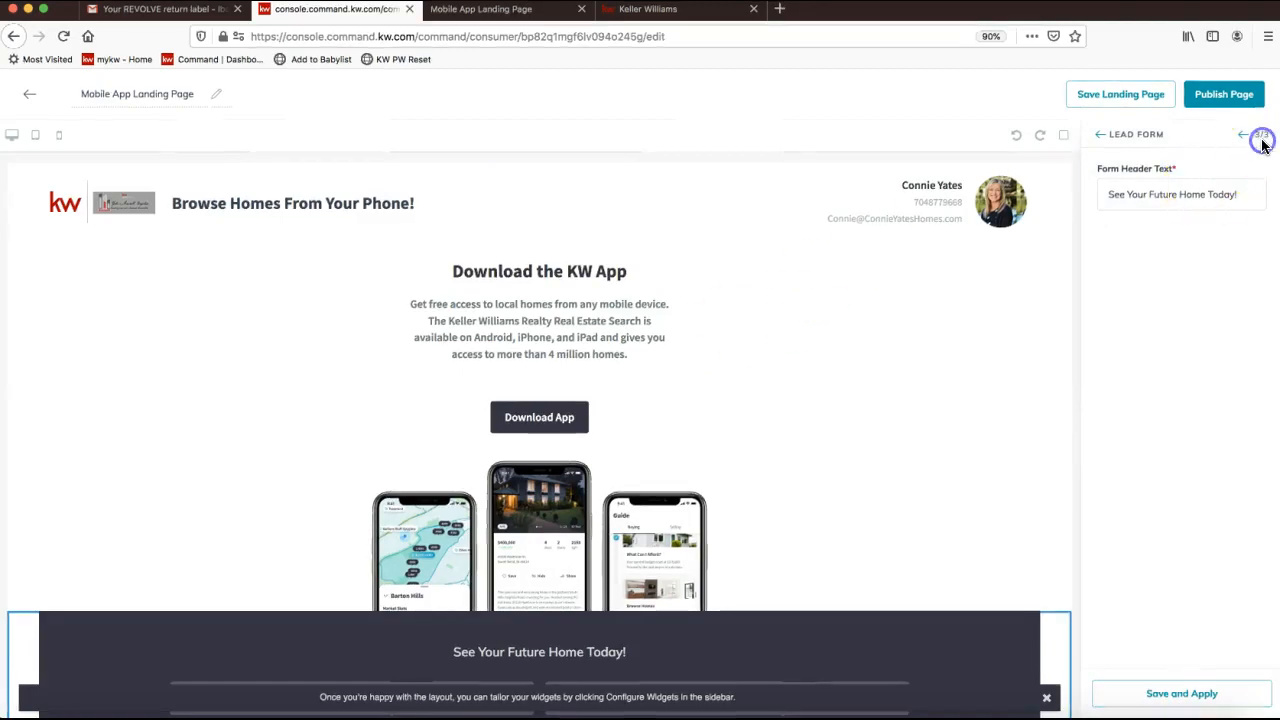
pyautogui.click(1099, 136)
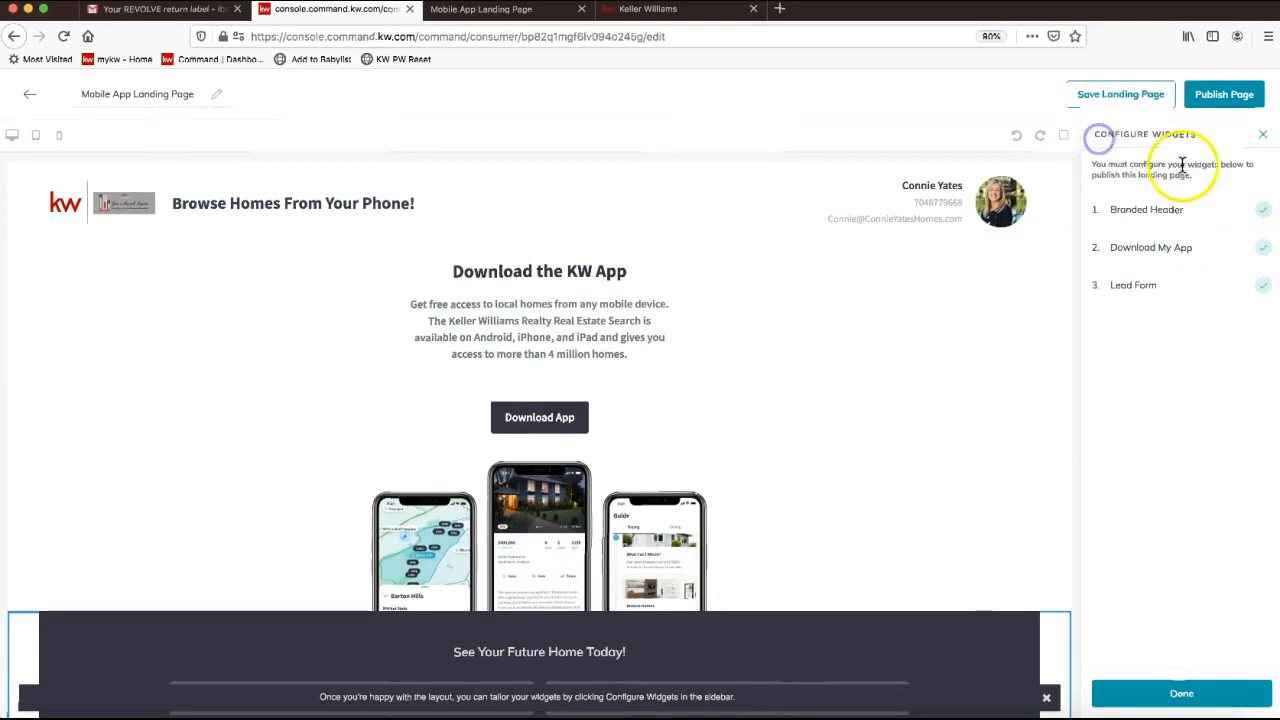
# Try to publish the landing page and dismiss the widget configuration list.
pyautogui.click(1226, 100)
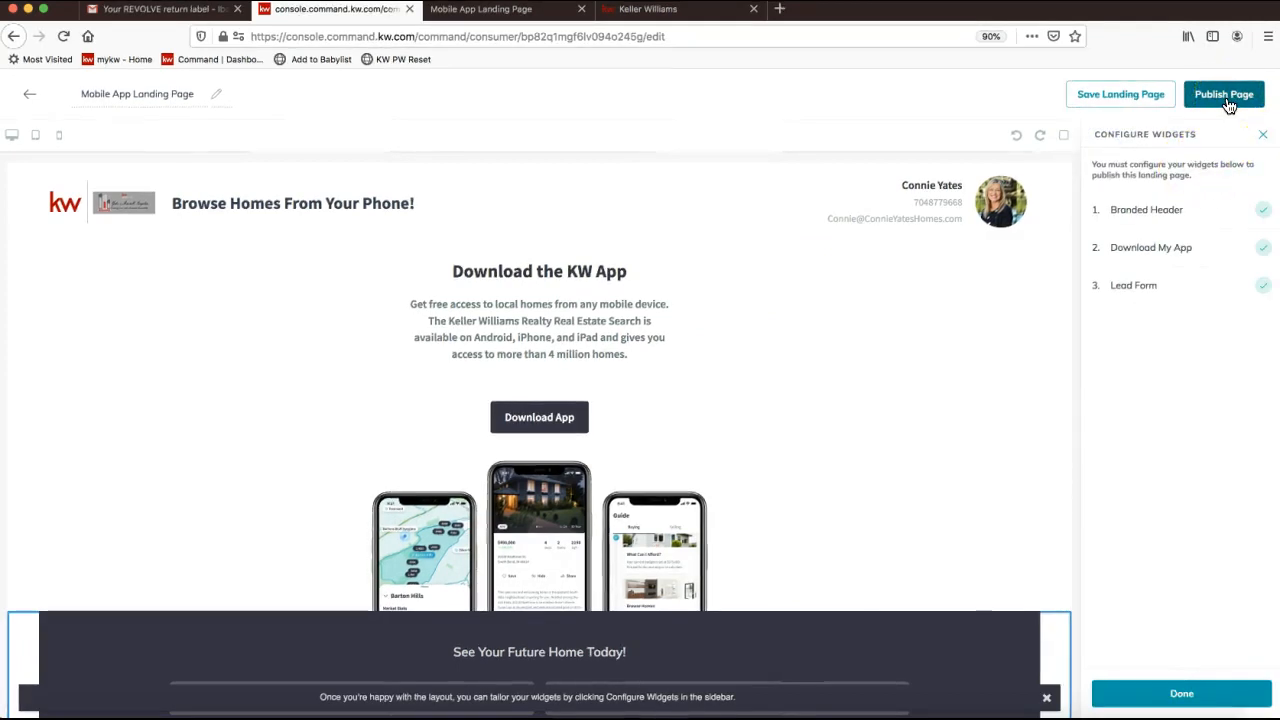
pyautogui.click(1235, 106)
pyautogui.click(1152, 700)
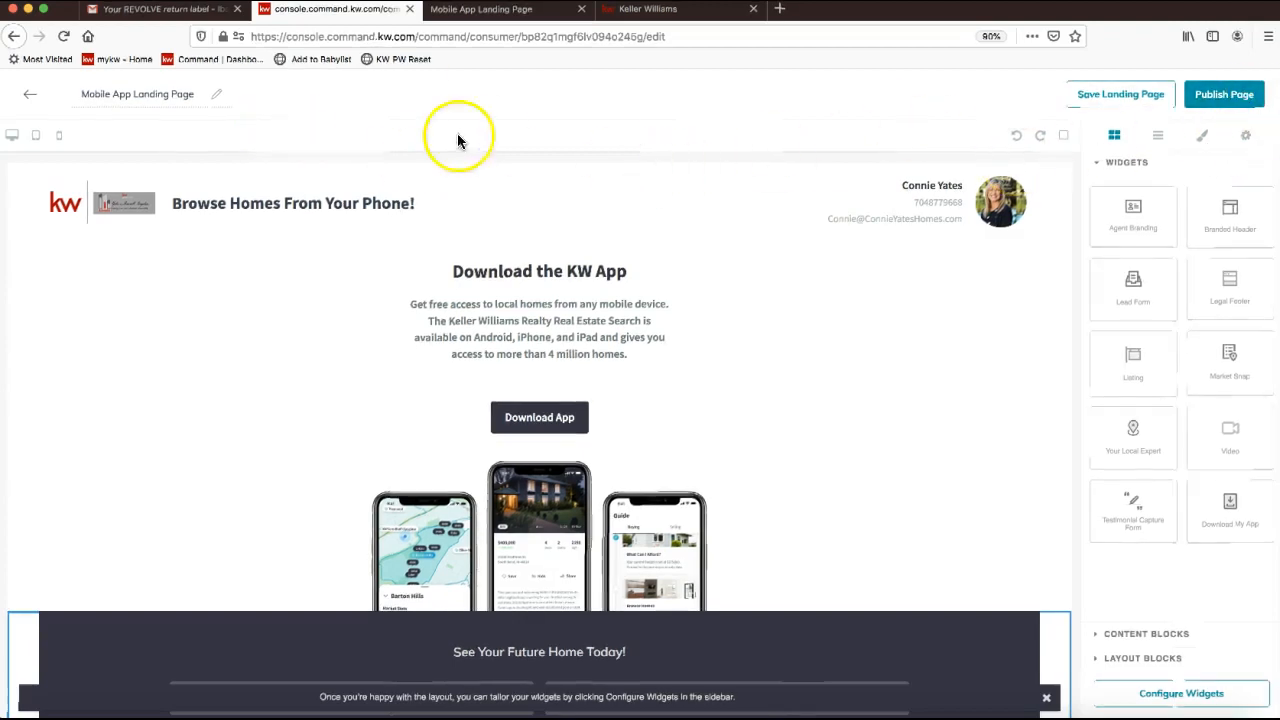
# Cycle the preview through desktop, tablet and phone widths, finishing at full desktop width.
pyautogui.click(16, 146)
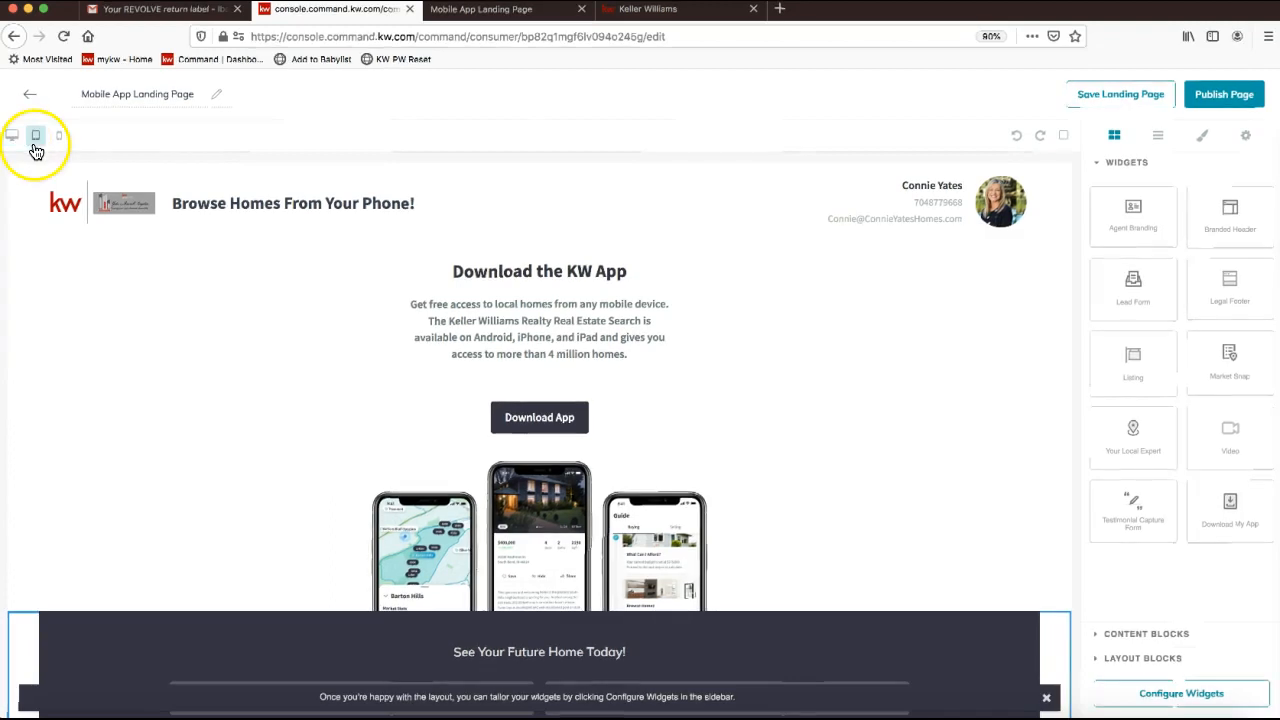
pyautogui.click(37, 137)
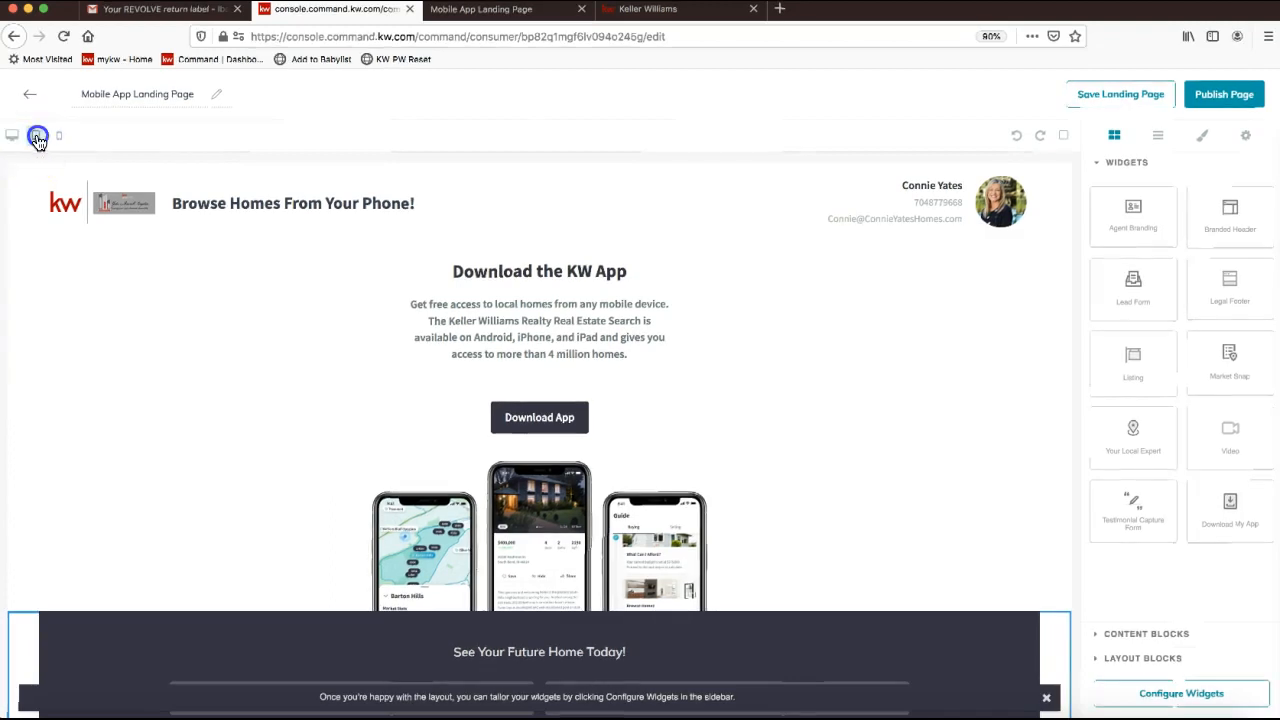
pyautogui.click(57, 140)
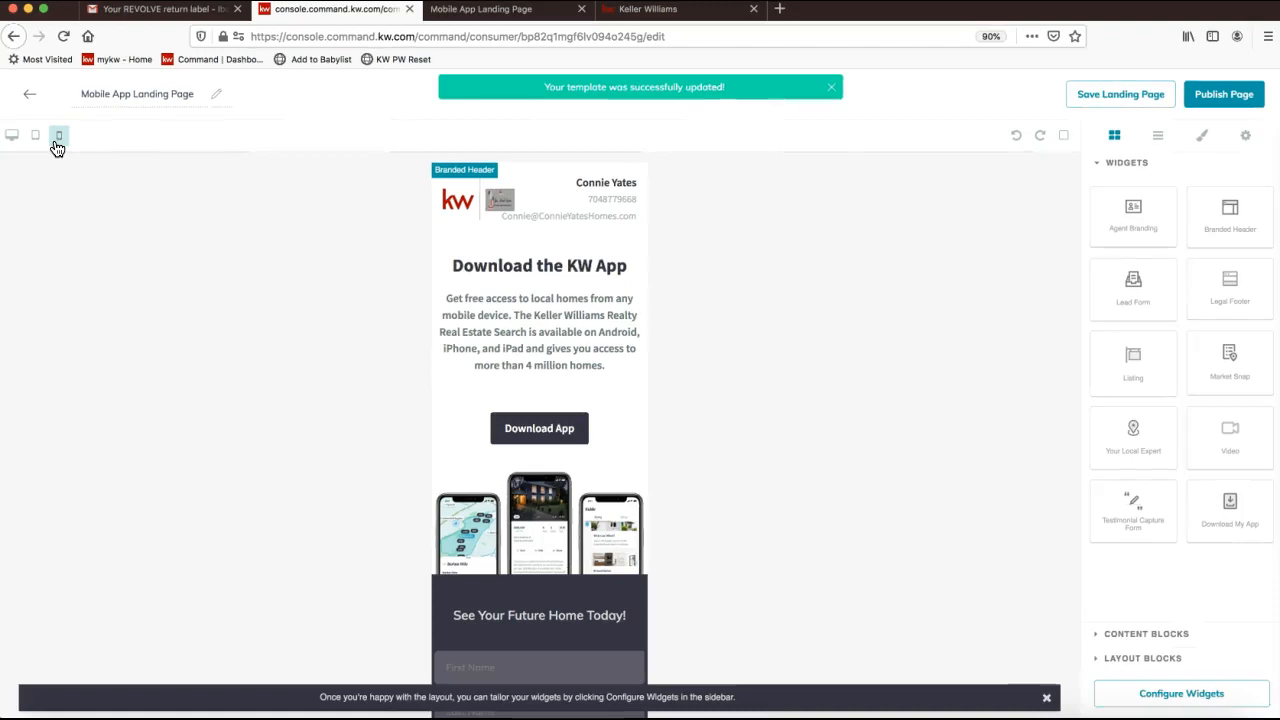
pyautogui.click(60, 146)
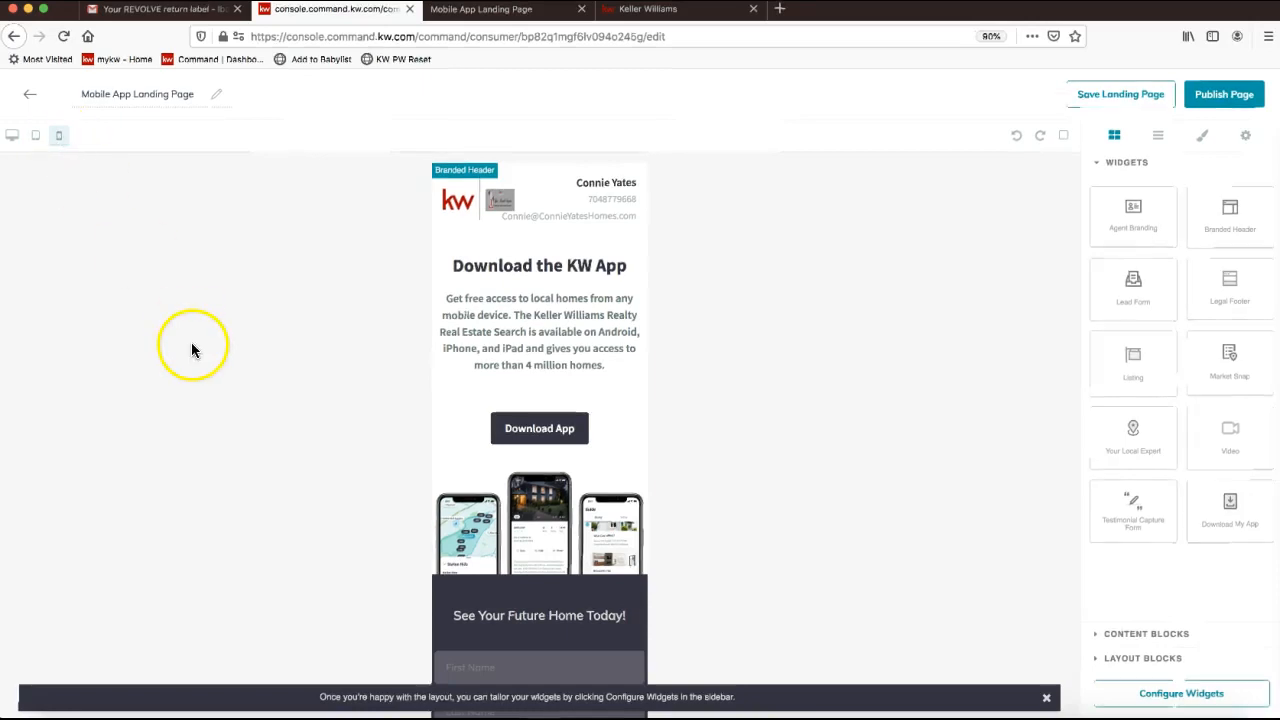
pyautogui.click(586, 343)
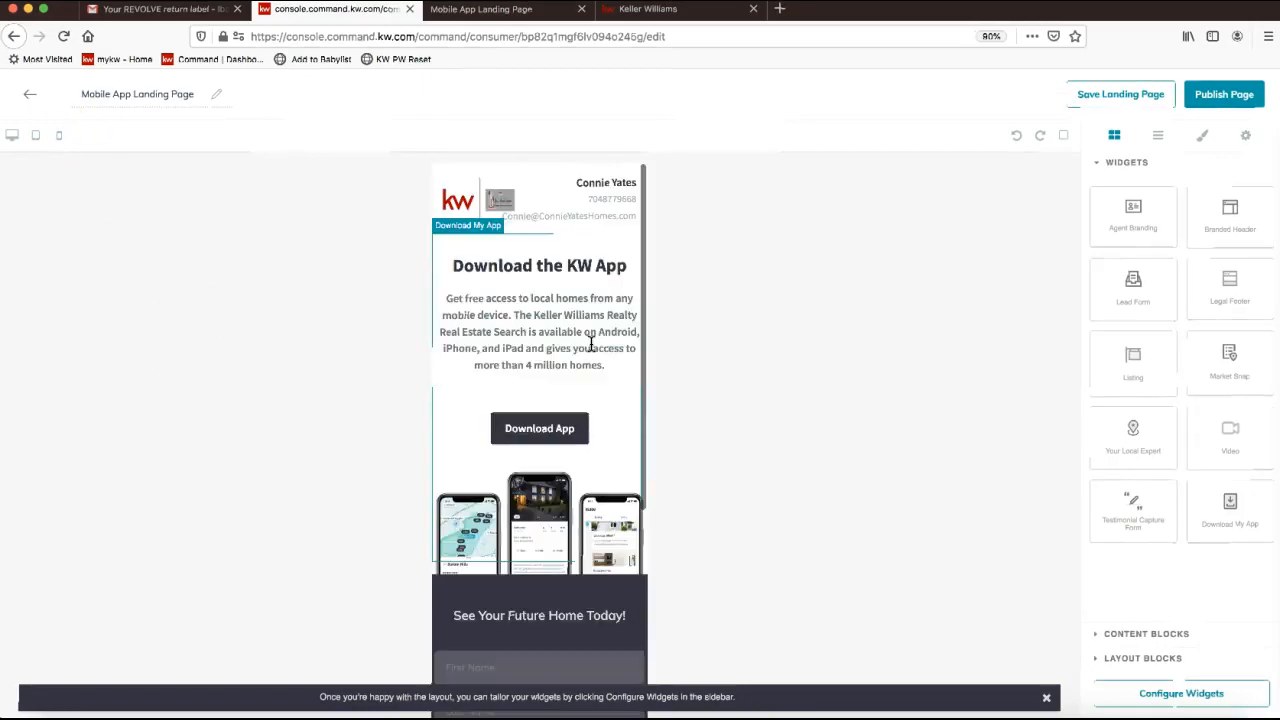
pyautogui.click(36, 140)
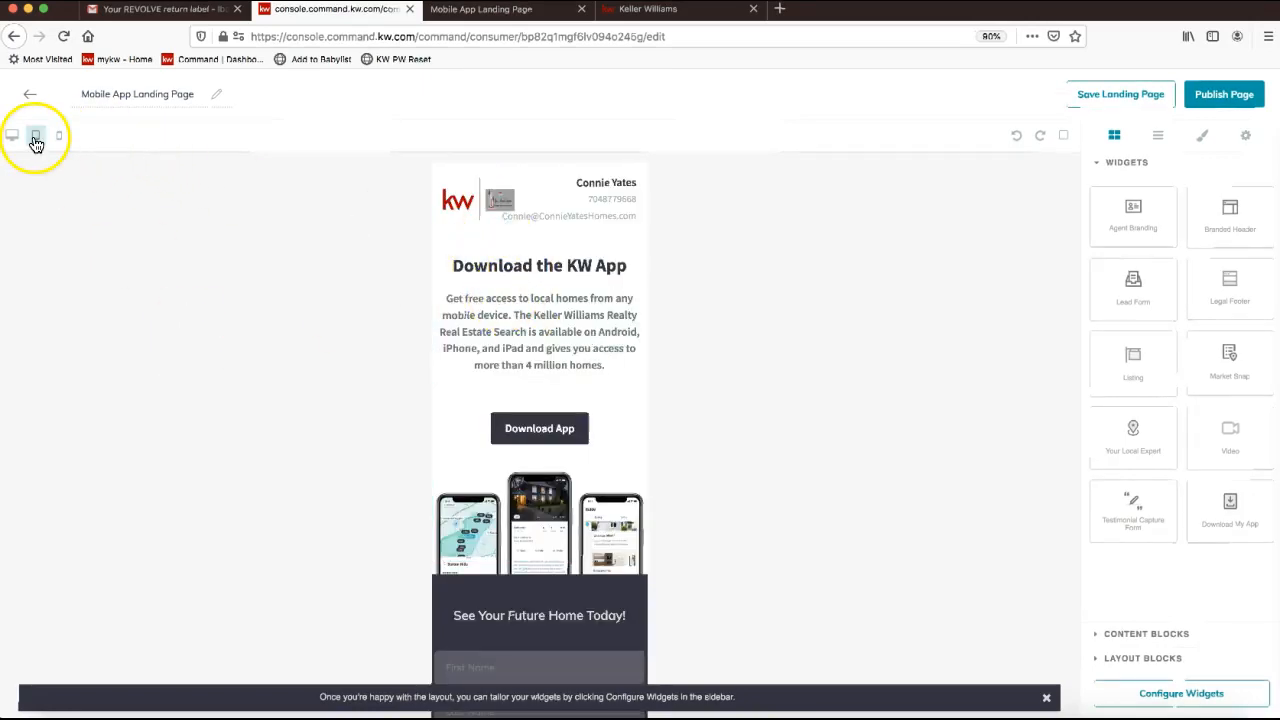
pyautogui.click(14, 140)
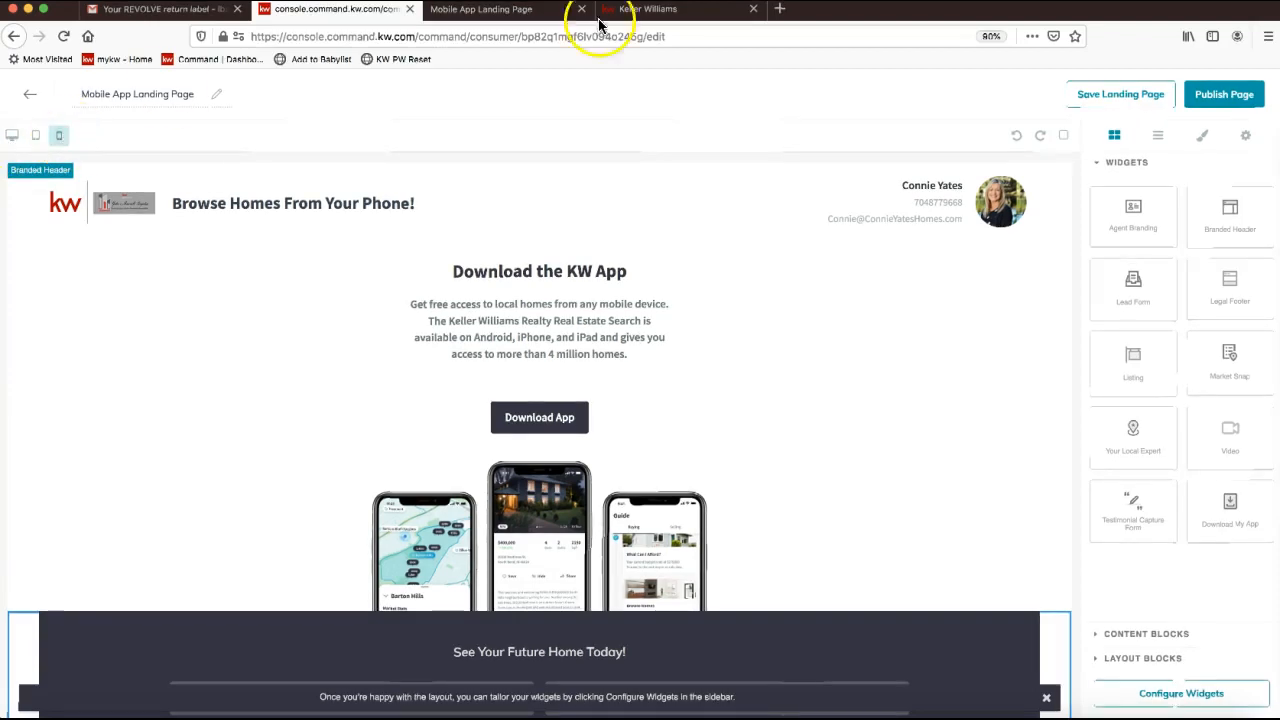
# Publish the Mobile App Landing Page and copy the new page's link location.
pyautogui.click(1225, 108)
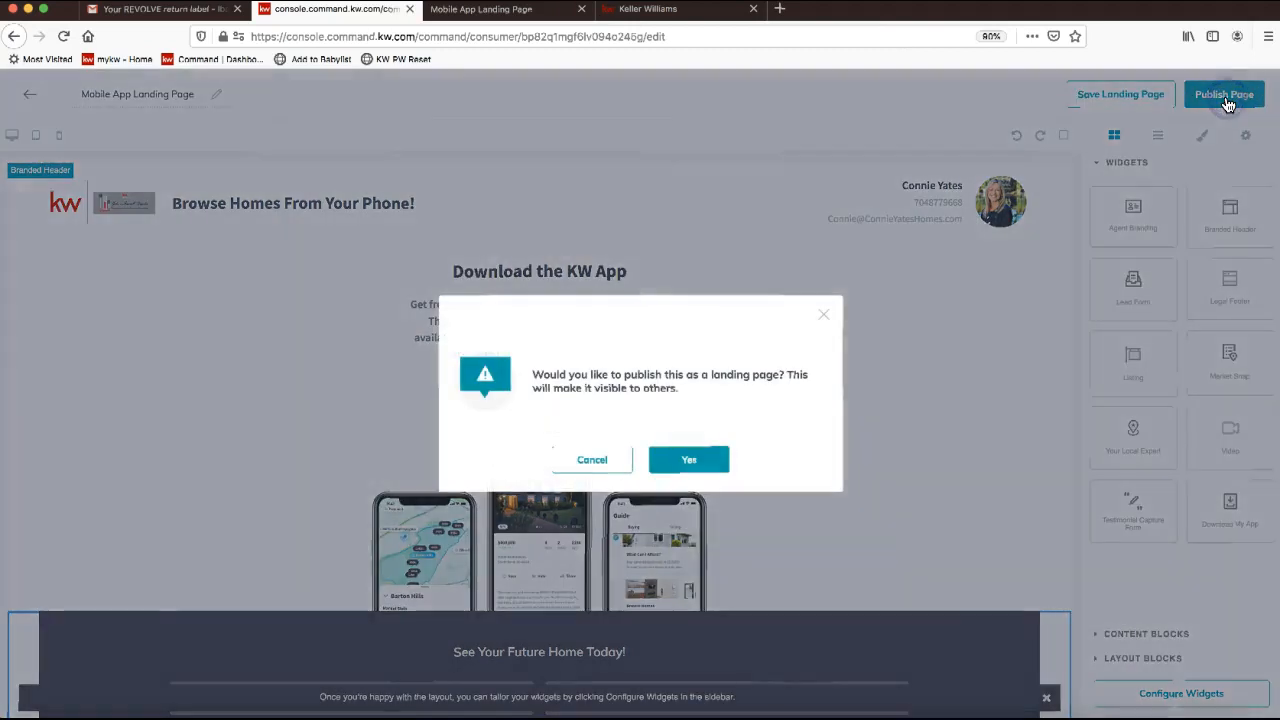
pyautogui.click(675, 473)
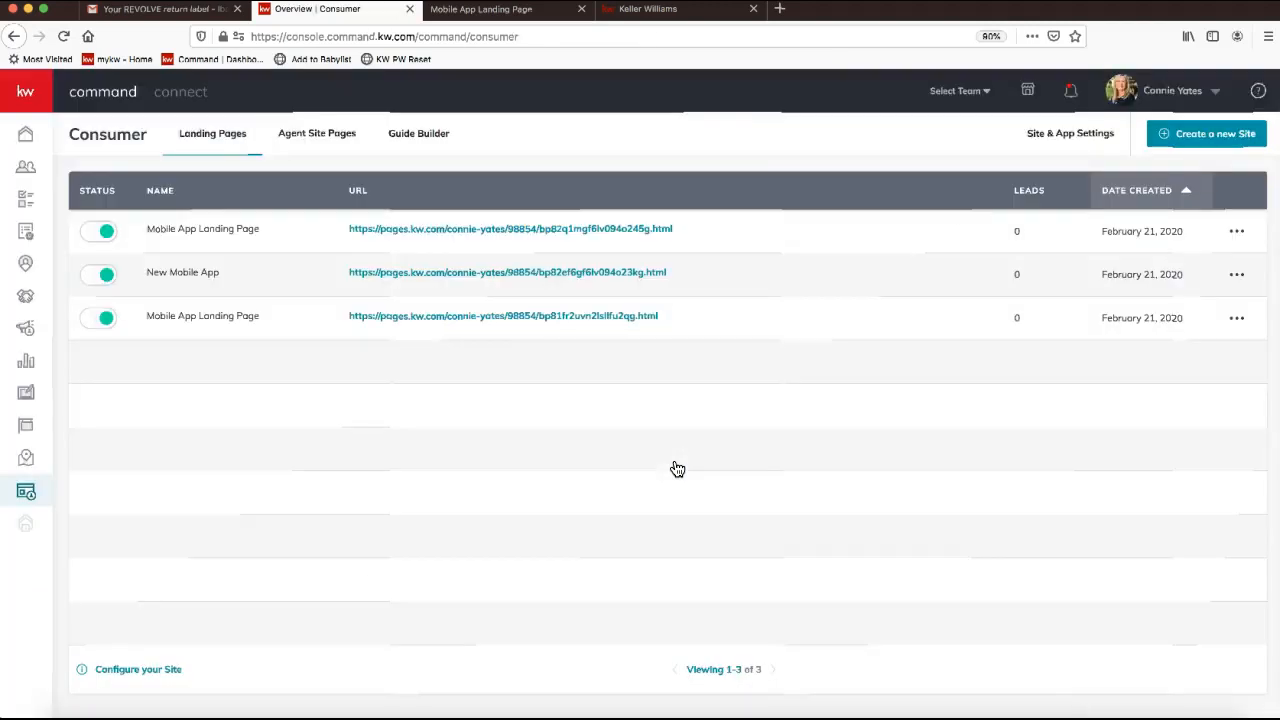
pyautogui.click(498, 233)
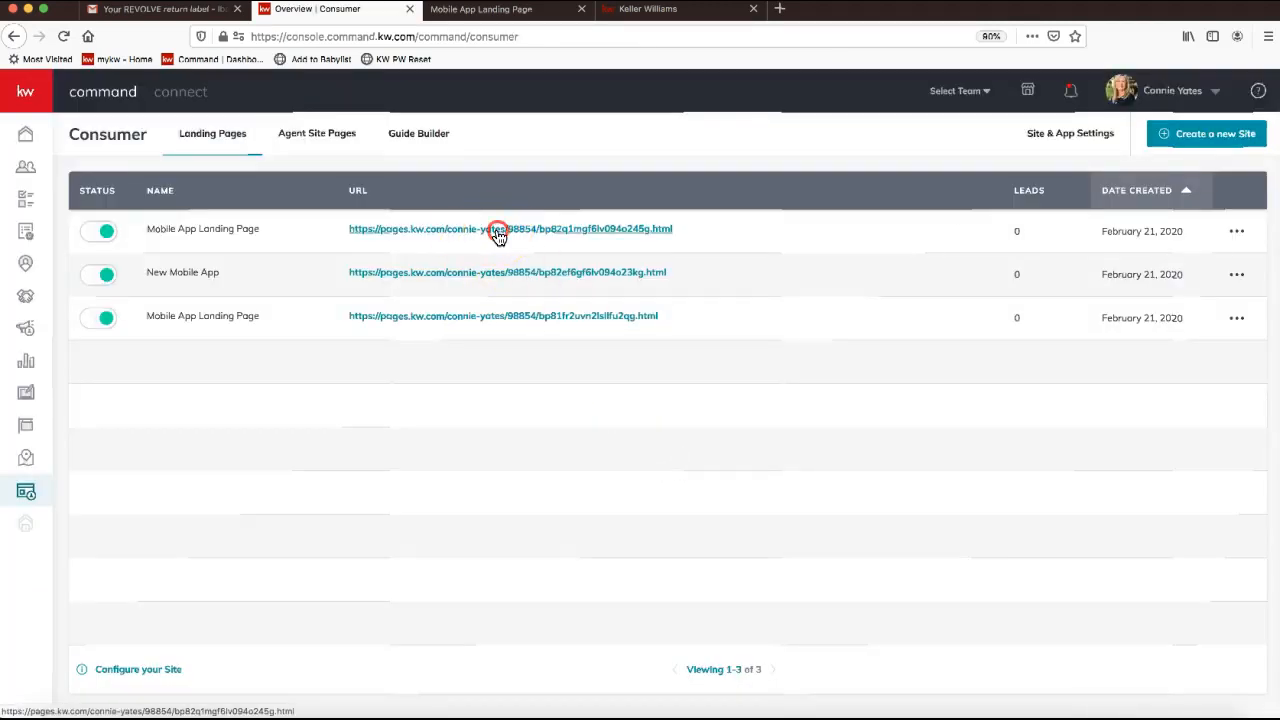
pyautogui.rightClick(498, 233)
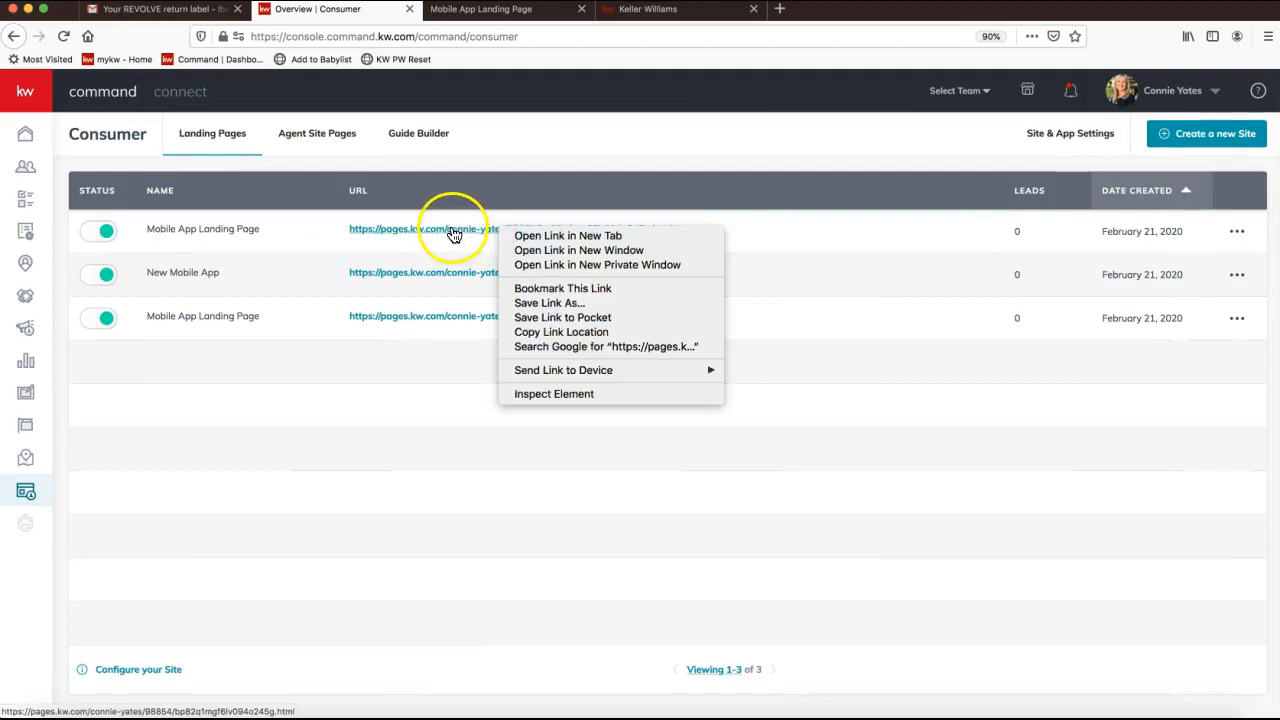
pyautogui.click(548, 332)
# Highlight the published page's full URL, clear the selection, then move to the Listings section.
pyautogui.moveTo(352, 233); pyautogui.dragTo(694, 240)
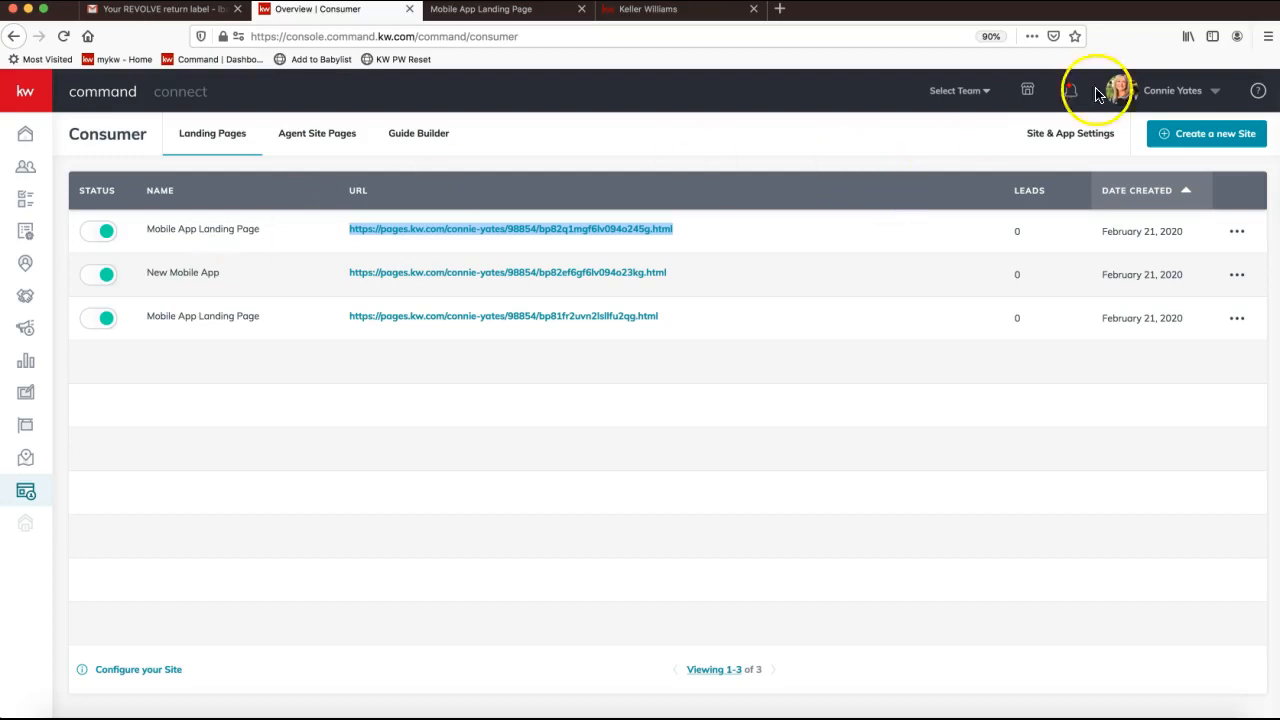
pyautogui.click(335, 447)
pyautogui.click(335, 448)
pyautogui.click(27, 491)
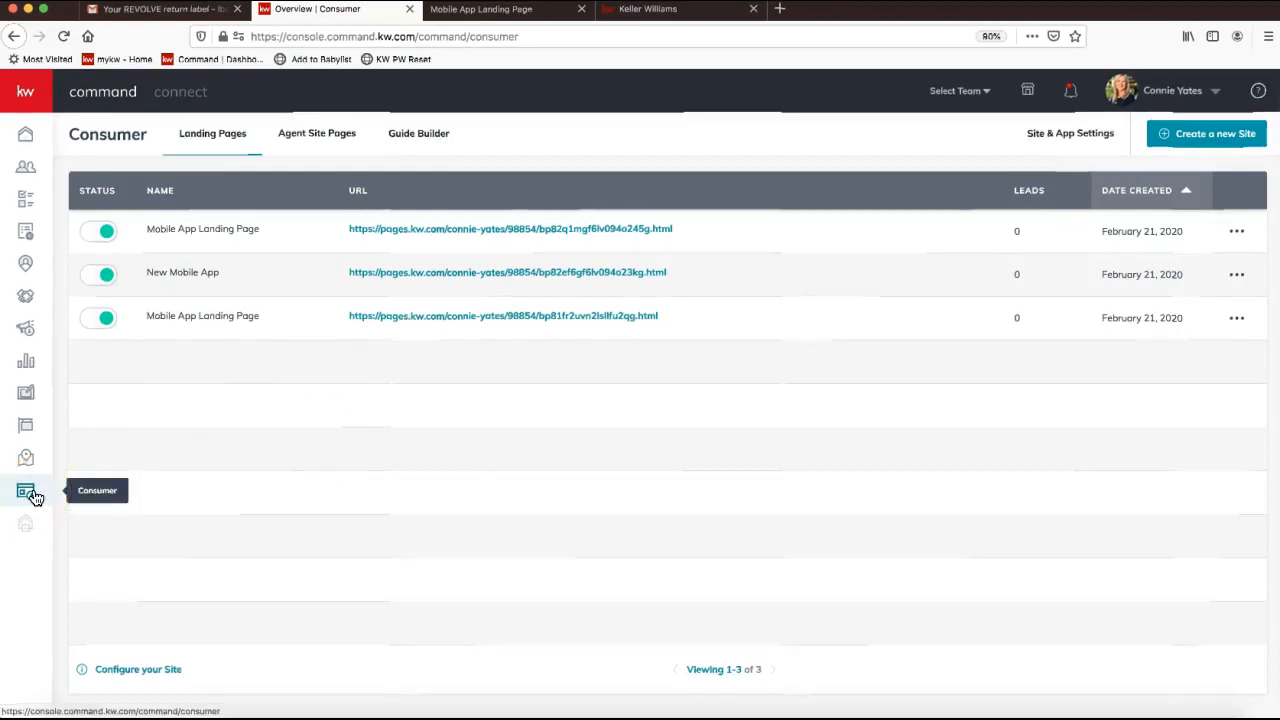
pyautogui.click(30, 433)
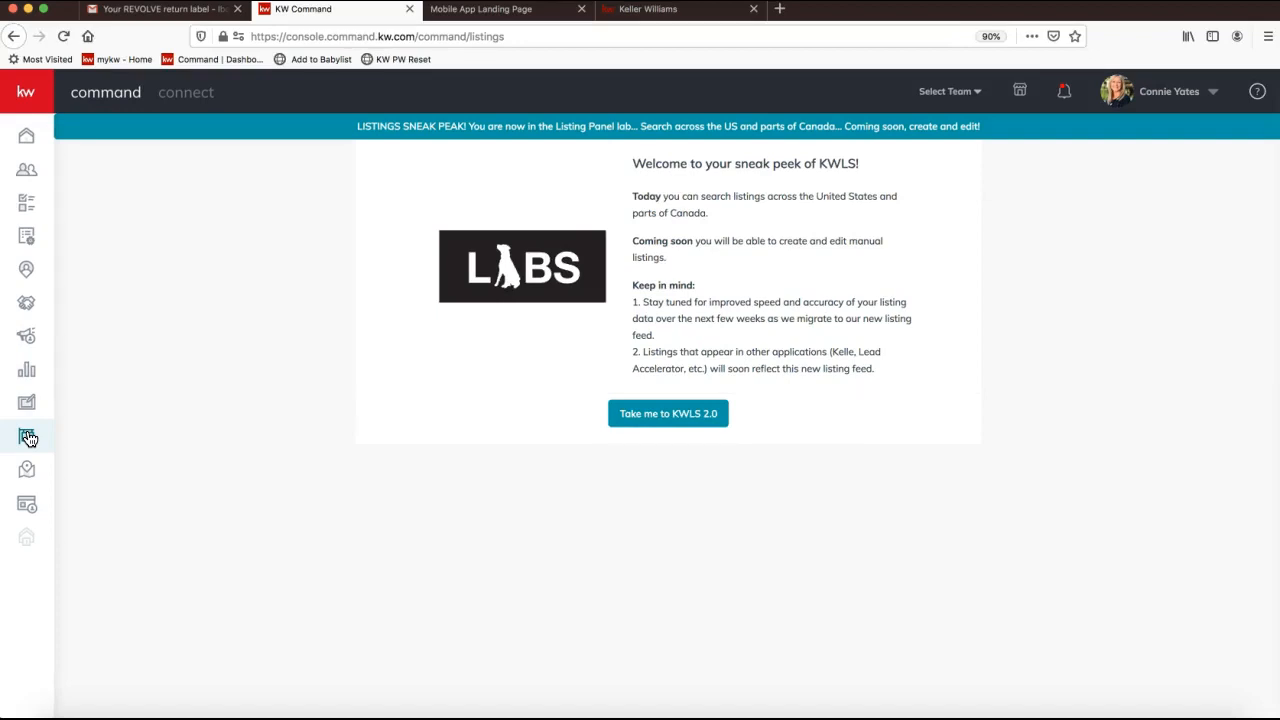
# Show the KWLS sneak peek, highlight its search coverage note, and open the viewer's chat message.
pyautogui.click(31, 439)
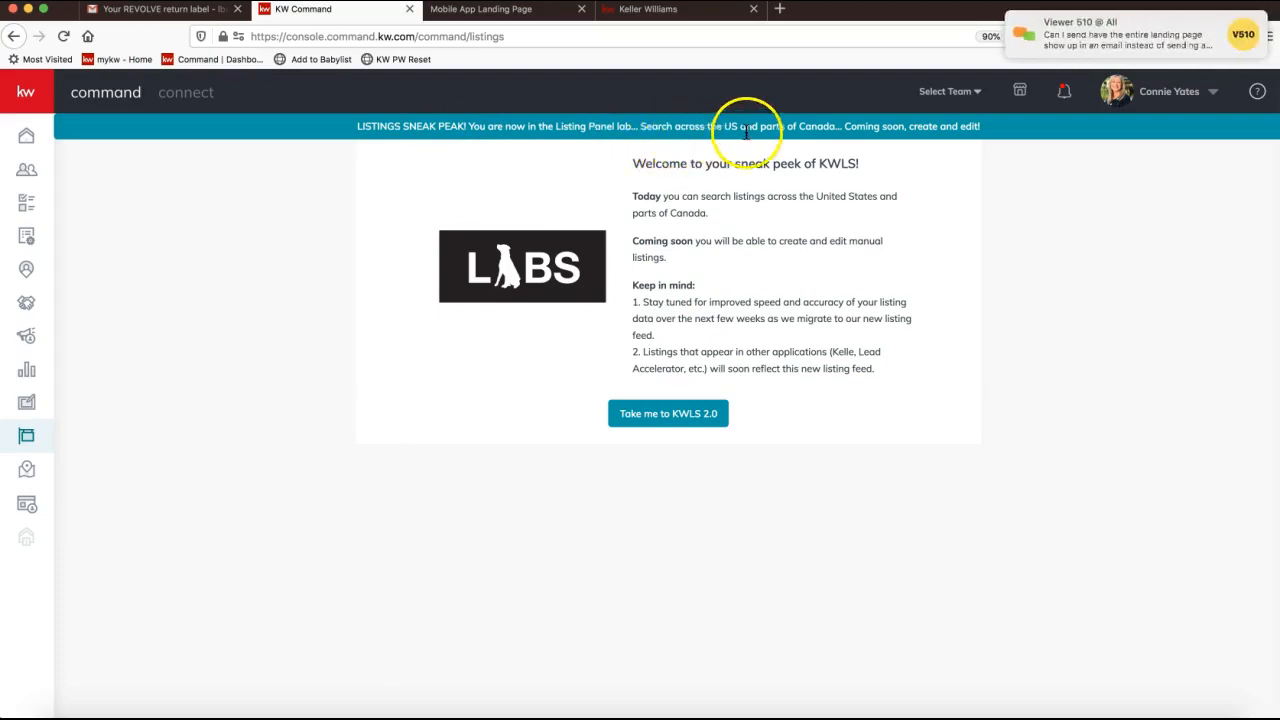
pyautogui.moveTo(842, 127); pyautogui.dragTo(642, 126)
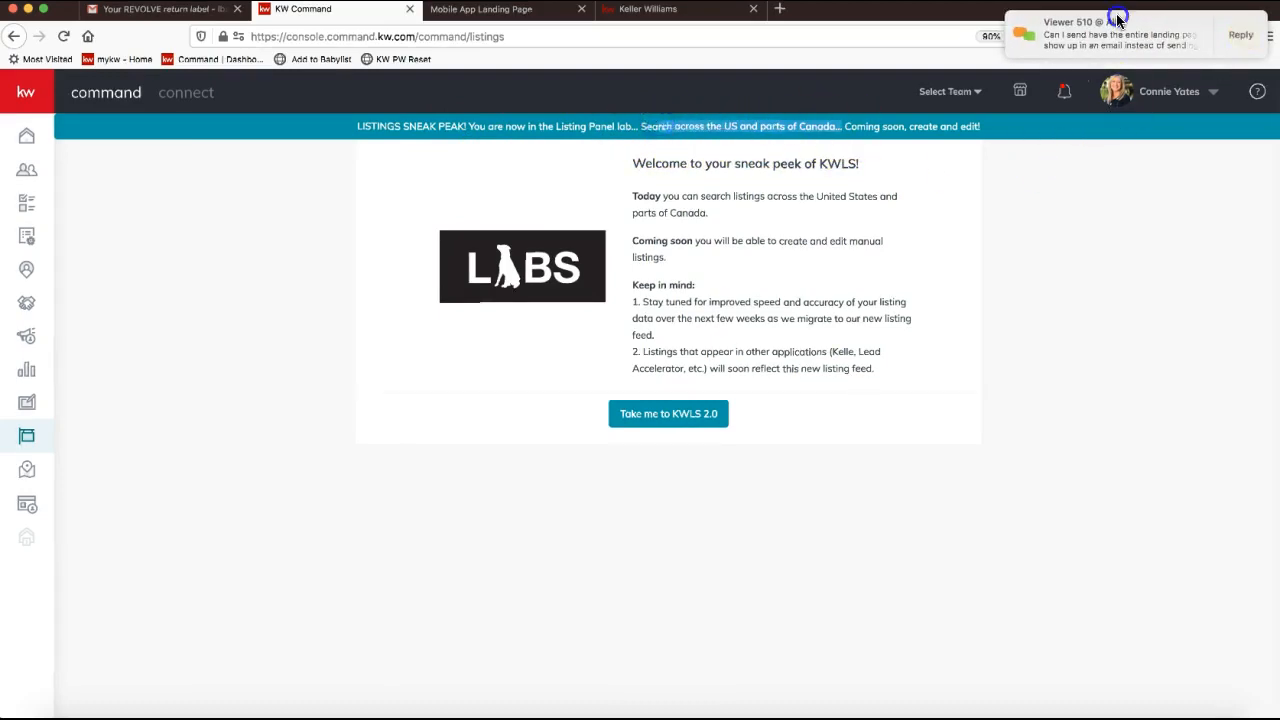
pyautogui.click(1115, 20)
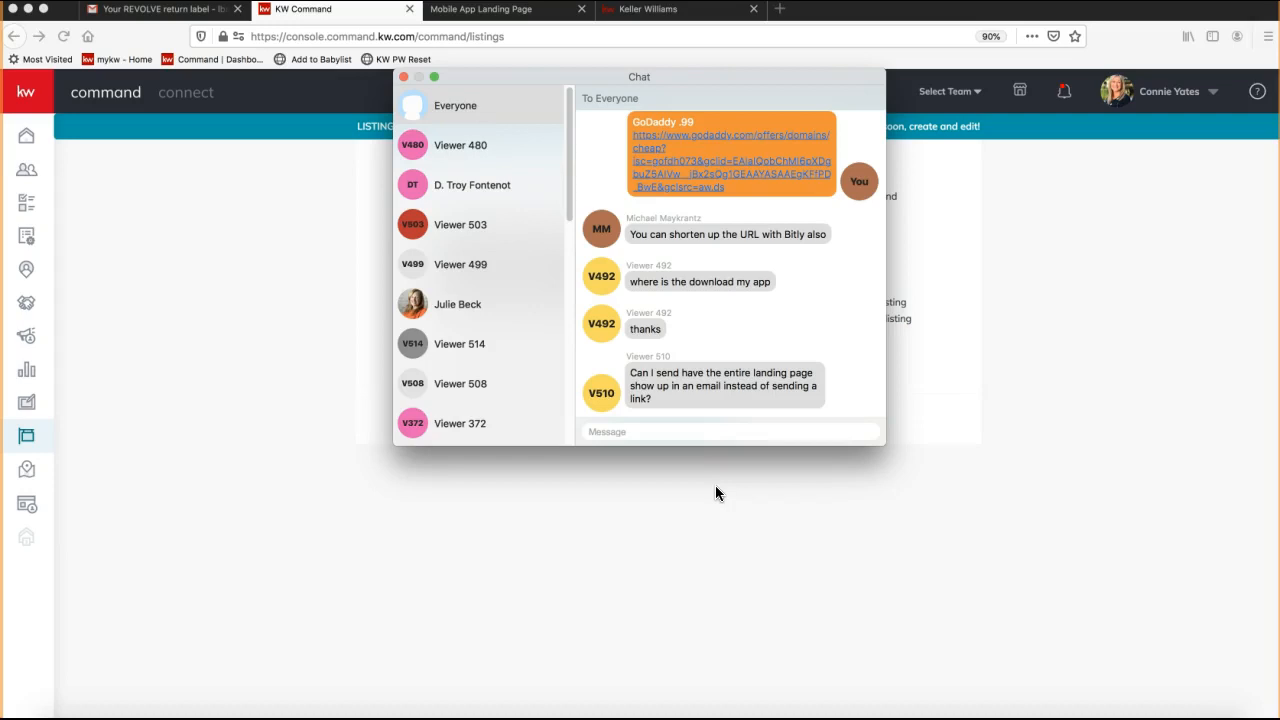
# Bring the chat window into focus, click its message box, then close it.
pyautogui.click(184, 329)
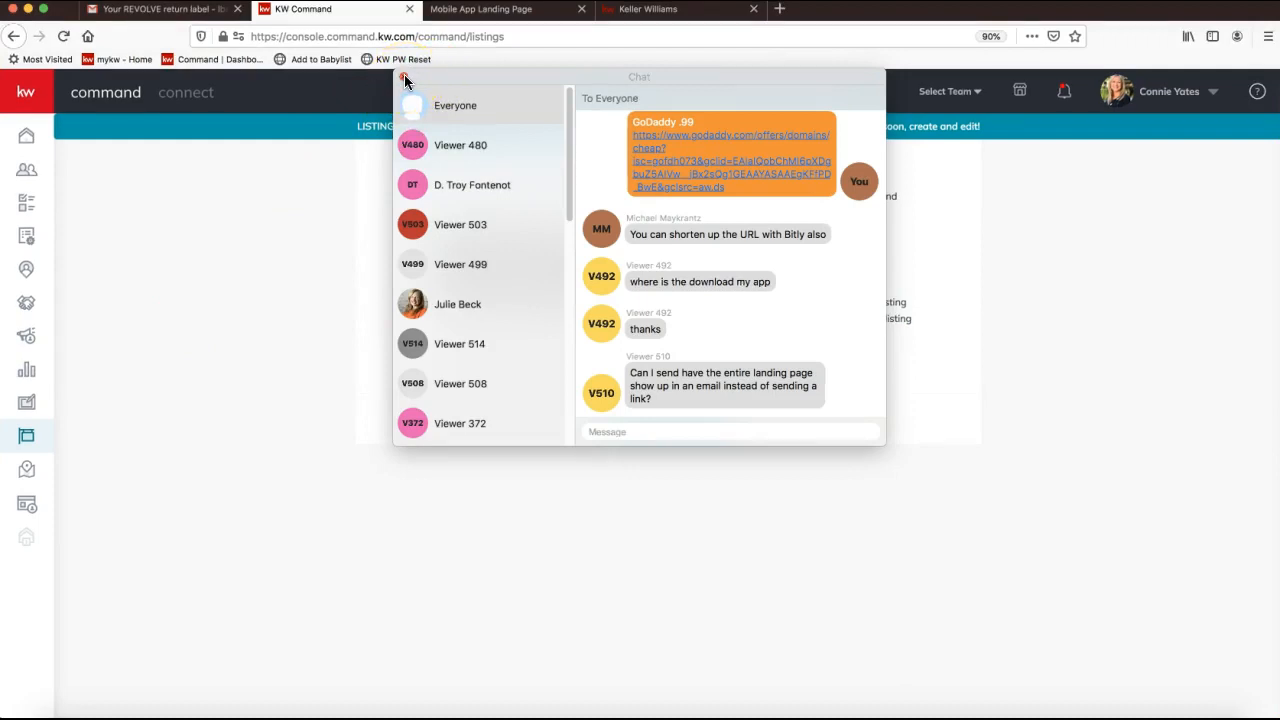
pyautogui.click(703, 480)
pyautogui.click(663, 434)
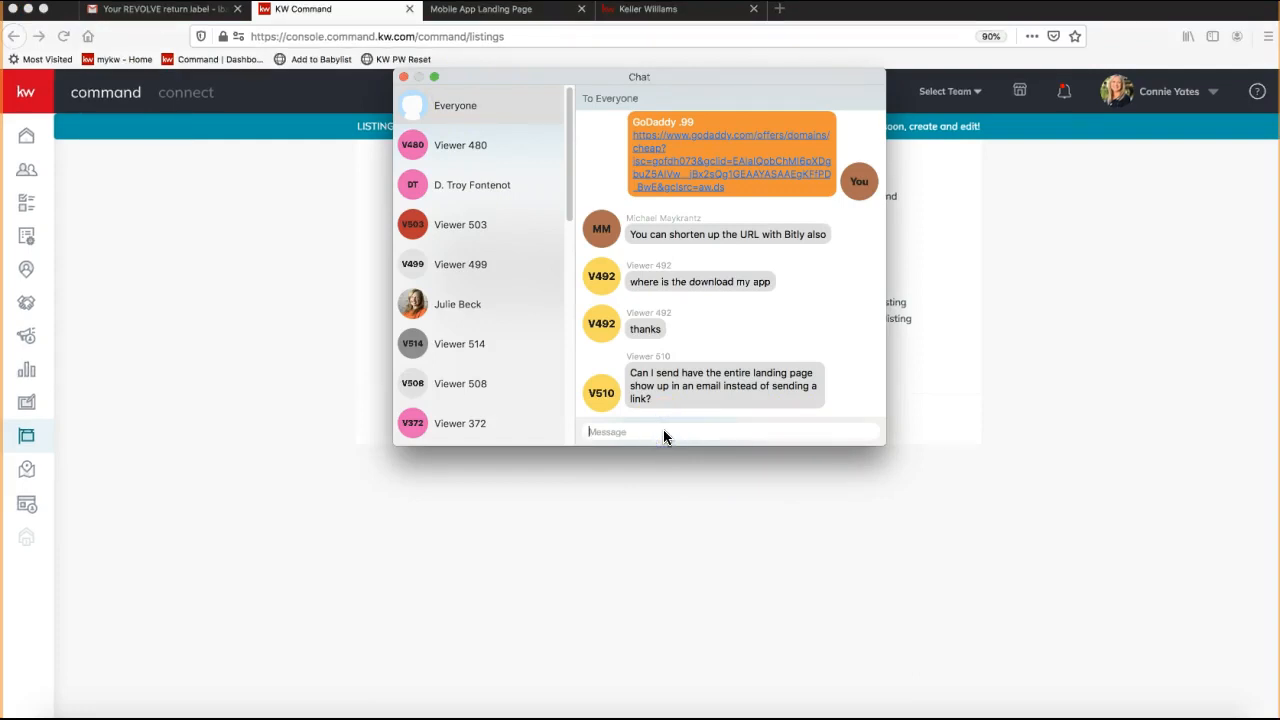
pyautogui.click(402, 77)
pyautogui.click(404, 77)
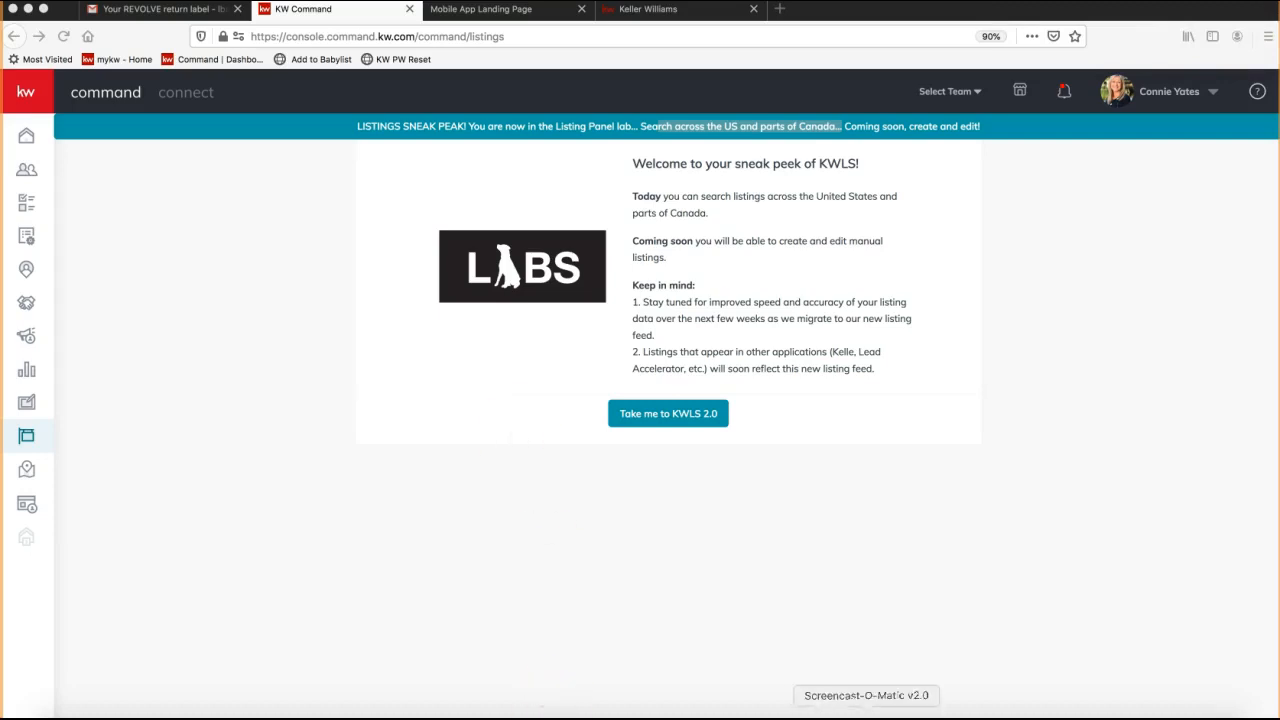
# Reopen the meeting chat, point out the HTML emails answer and follow-up, then close it.
pyautogui.click(813, 710)
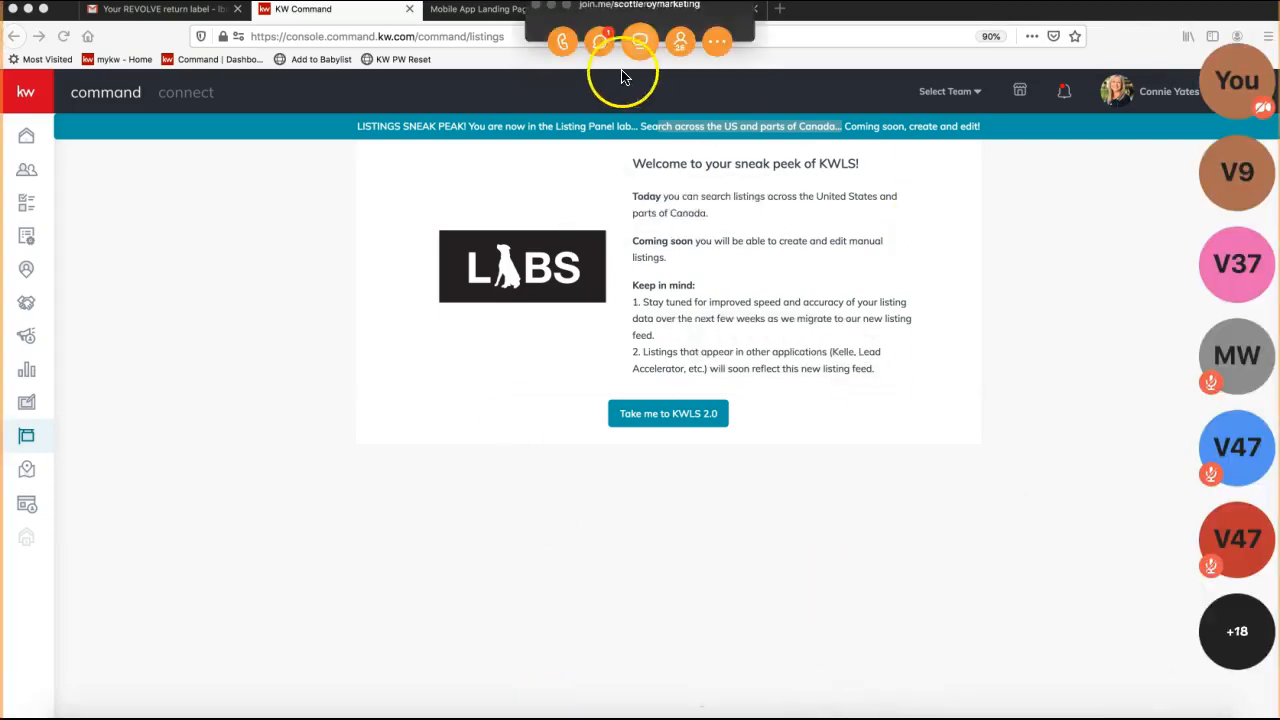
pyautogui.click(600, 41)
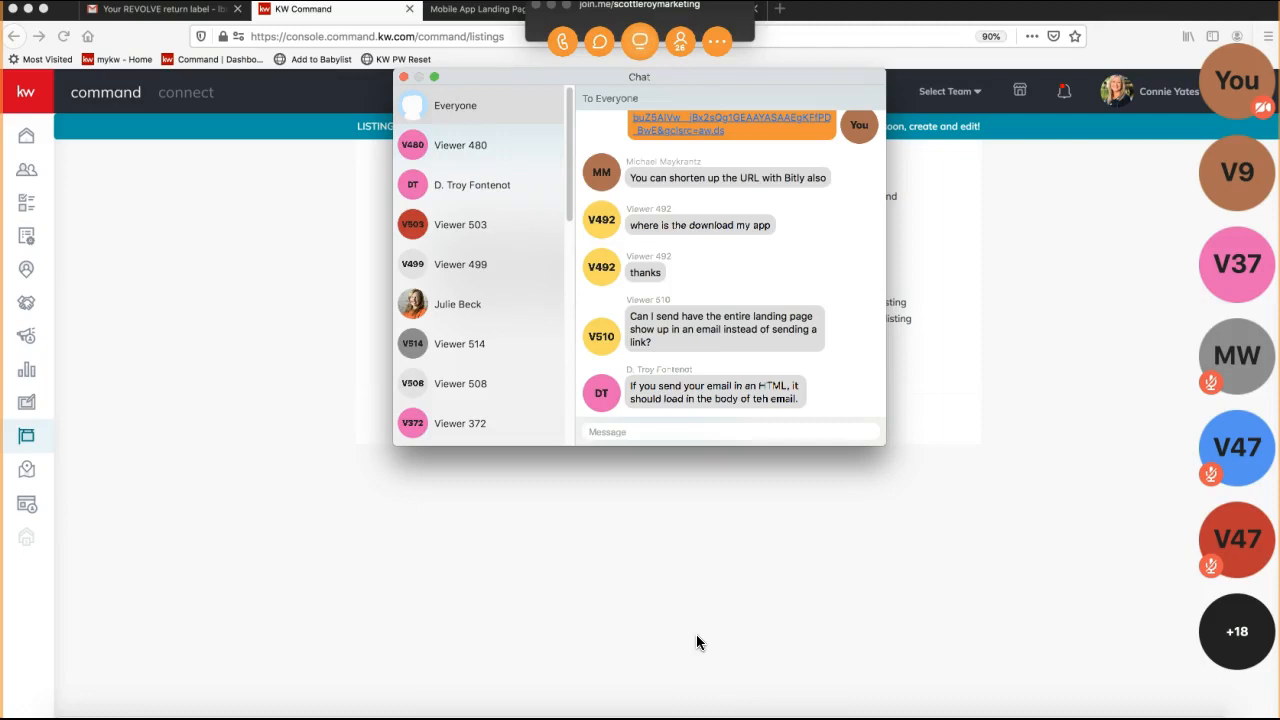
pyautogui.click(665, 398)
pyautogui.click(671, 334)
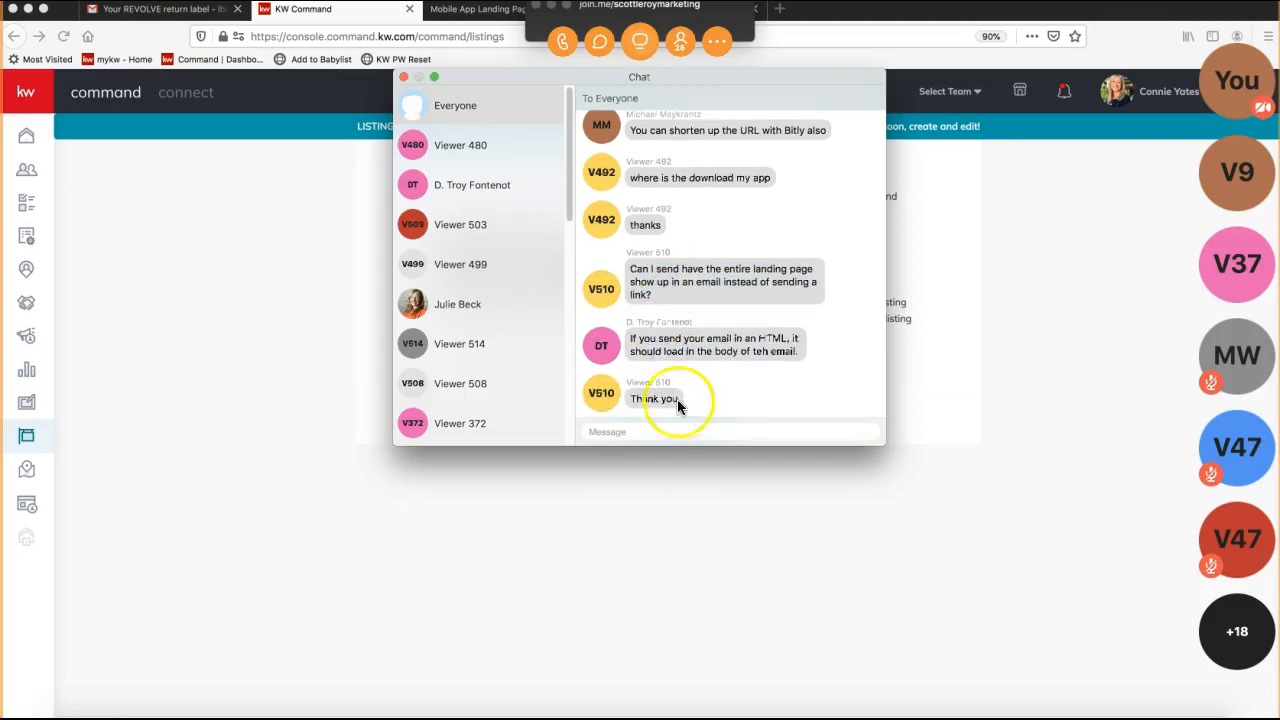
pyautogui.click(403, 77)
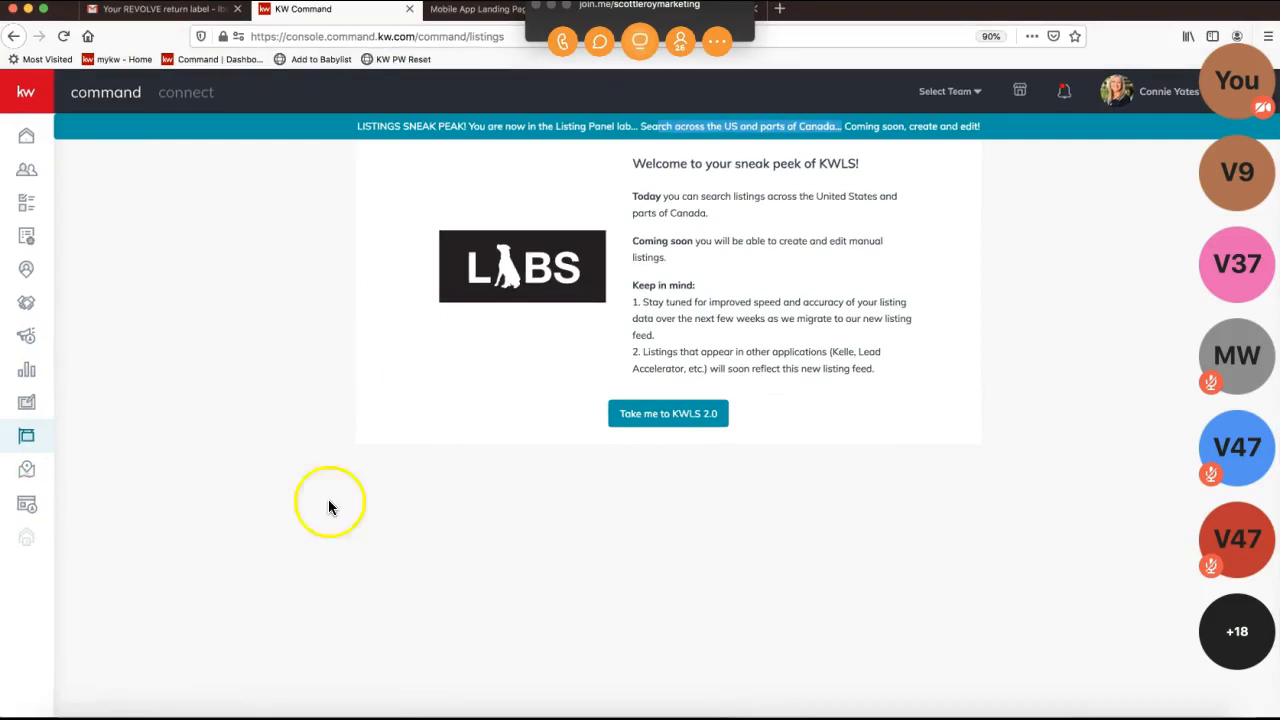
# Send 'ideas.kw.com' to everyone, close the chat and minimize the meeting toolbar.
pyautogui.click(600, 41)
pyautogui.write('ideas.kw.com')
pyautogui.press('Return')
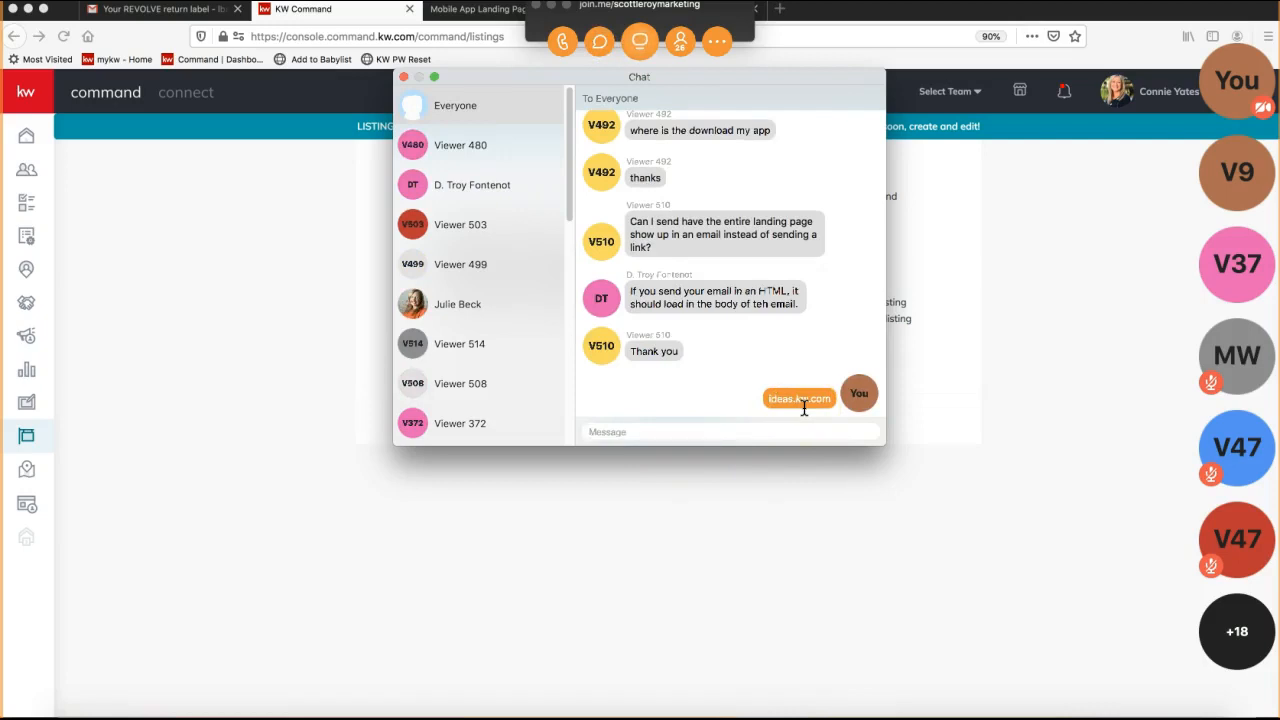
pyautogui.click(403, 77)
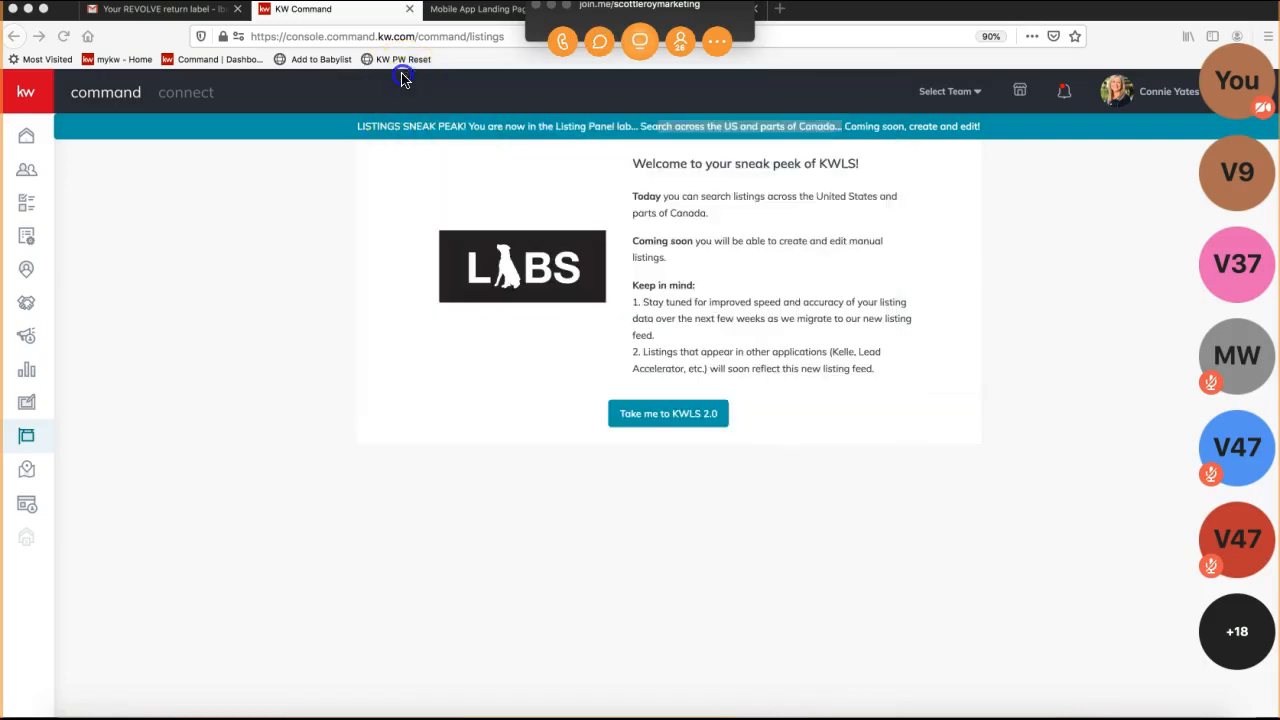
pyautogui.click(553, 8)
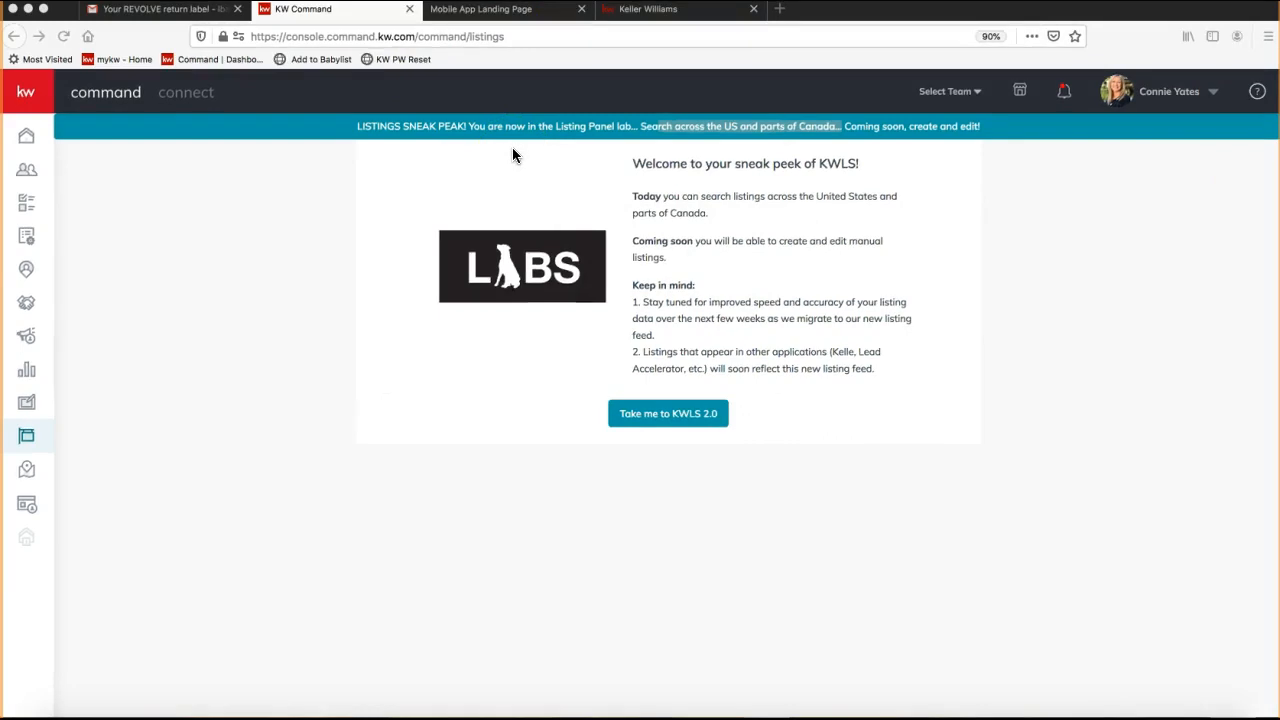
# Read the KWLS welcome notes, highlighting the second Keep in mind note, then enter KWLS 2.0.
pyautogui.click(643, 133)
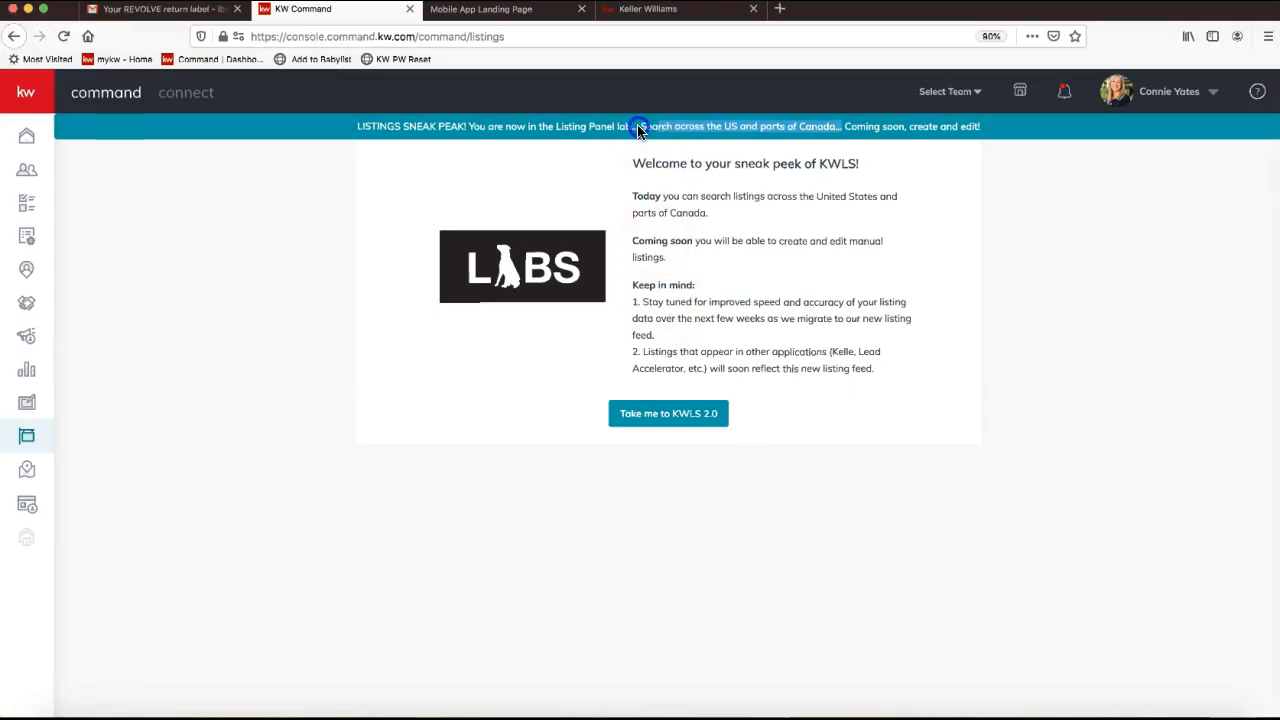
pyautogui.click(716, 239)
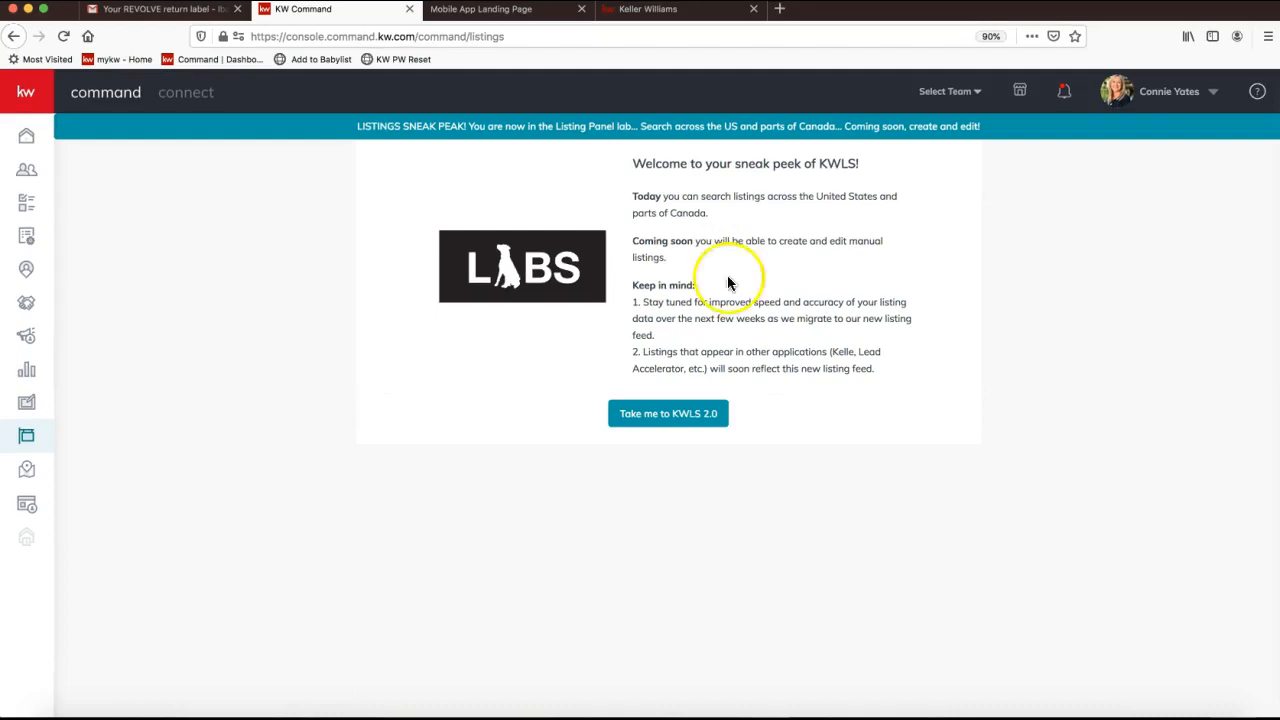
pyautogui.tripleClick(817, 371)
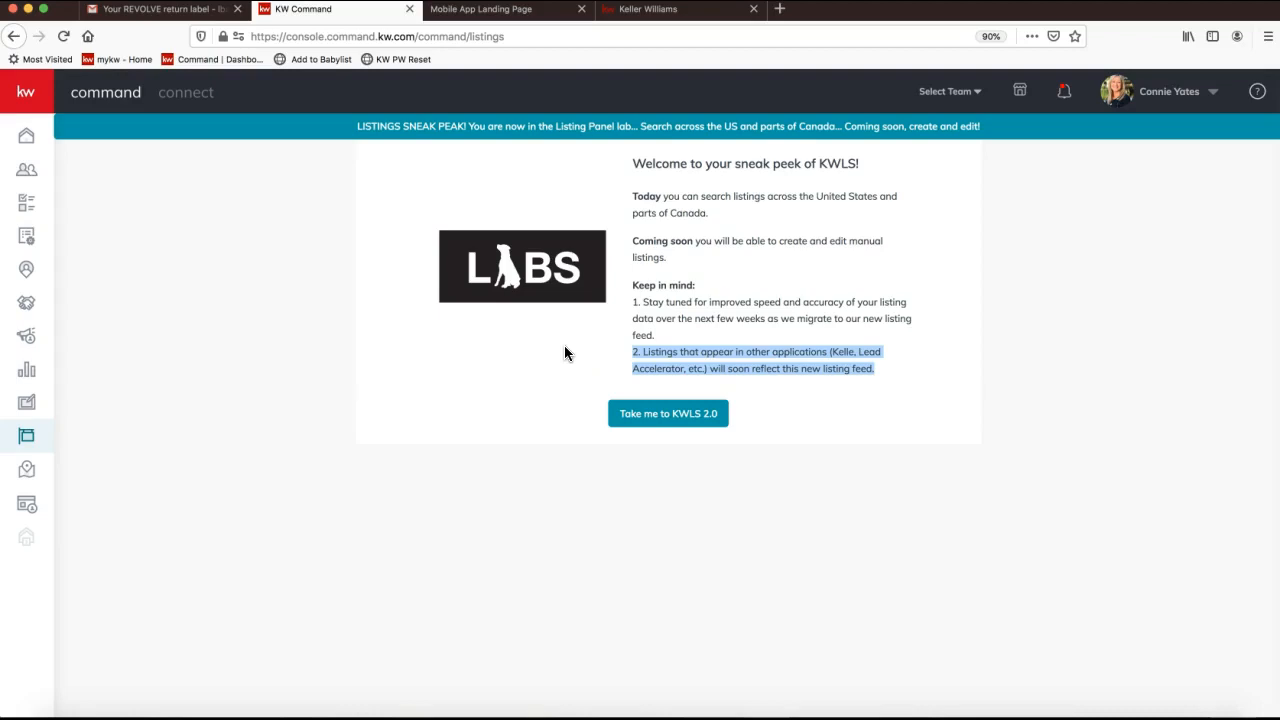
pyautogui.click(698, 320)
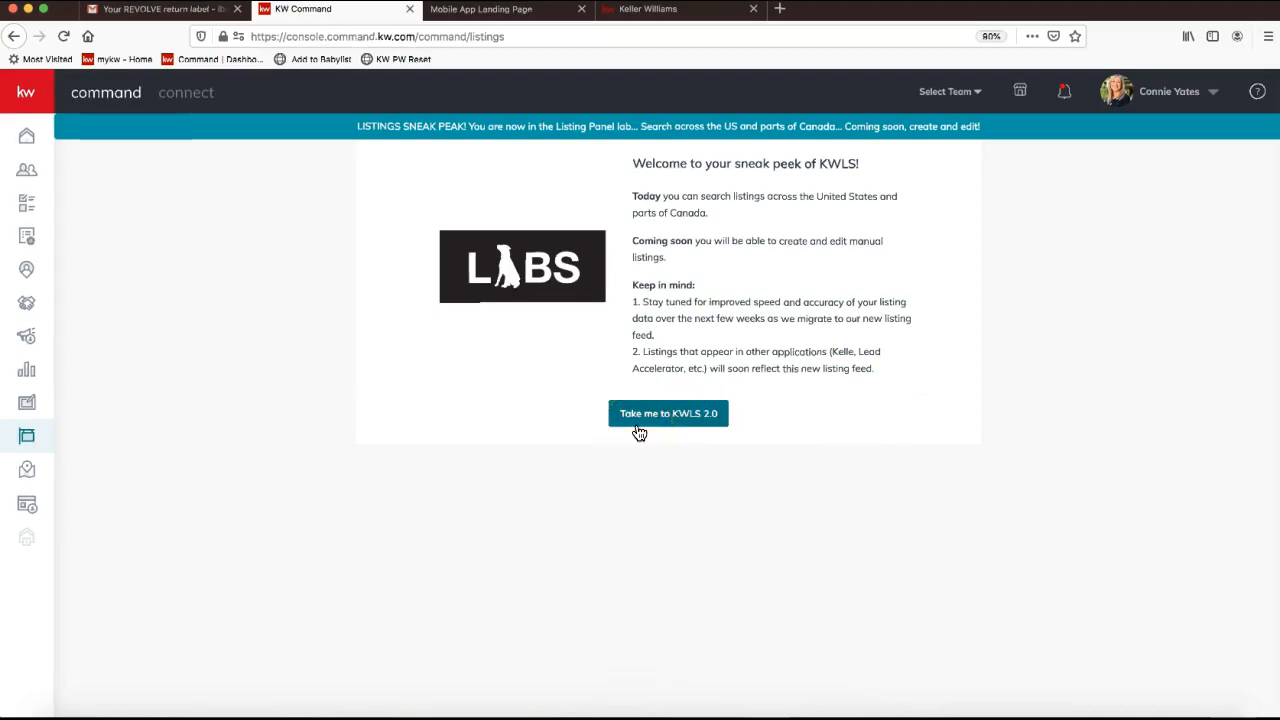
pyautogui.click(668, 422)
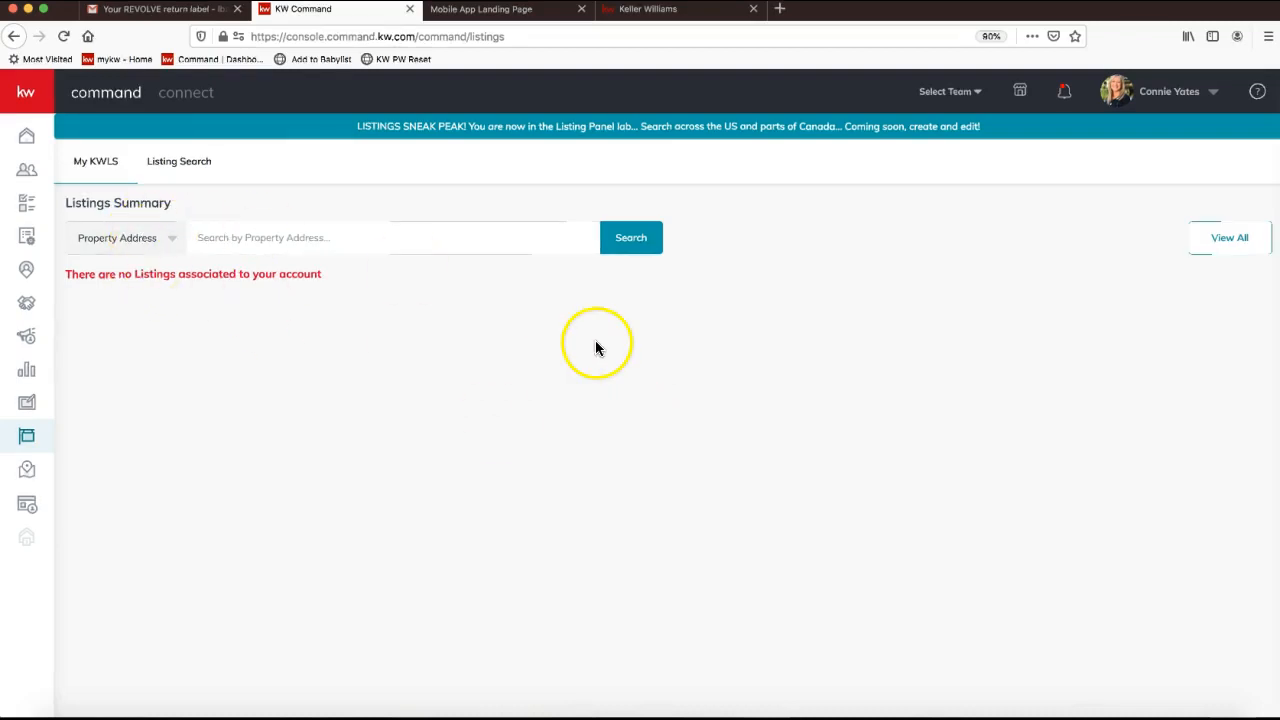
# Switch to Listing Search and allow location access, loading 27 Waxhaw, NC results on the map.
pyautogui.tripleClick(338, 276)
pyautogui.click(185, 172)
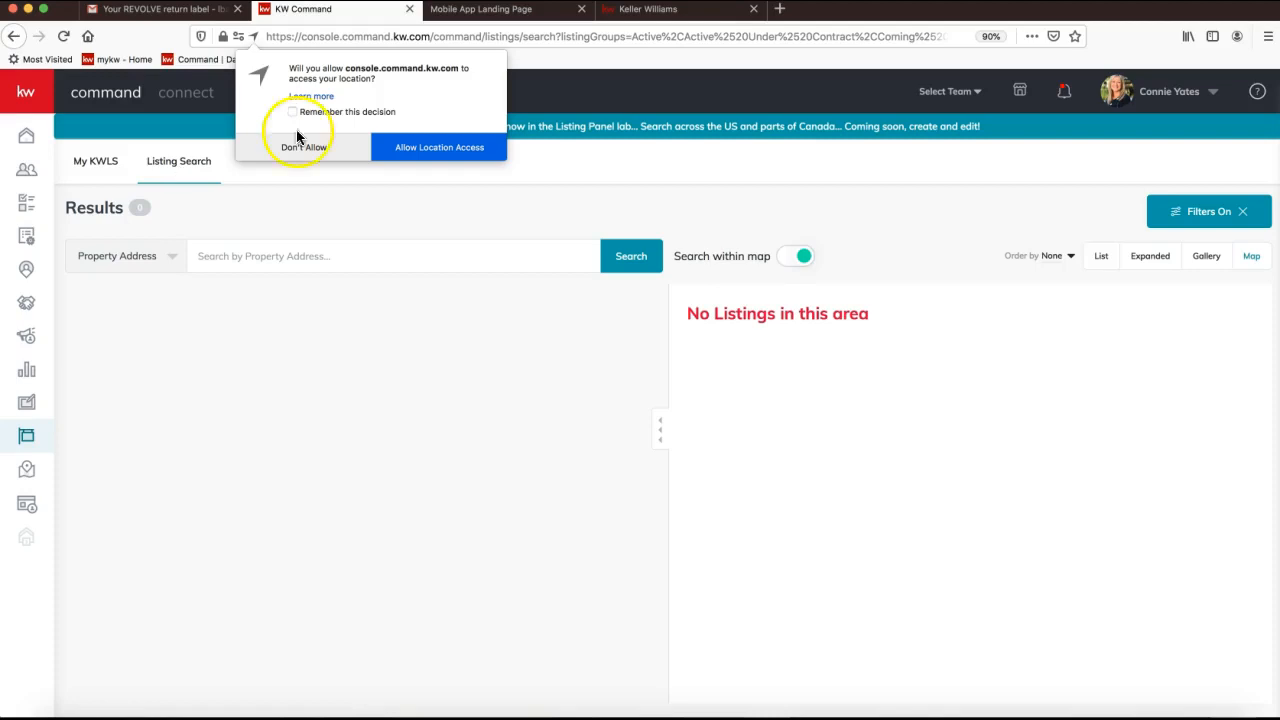
pyautogui.click(468, 148)
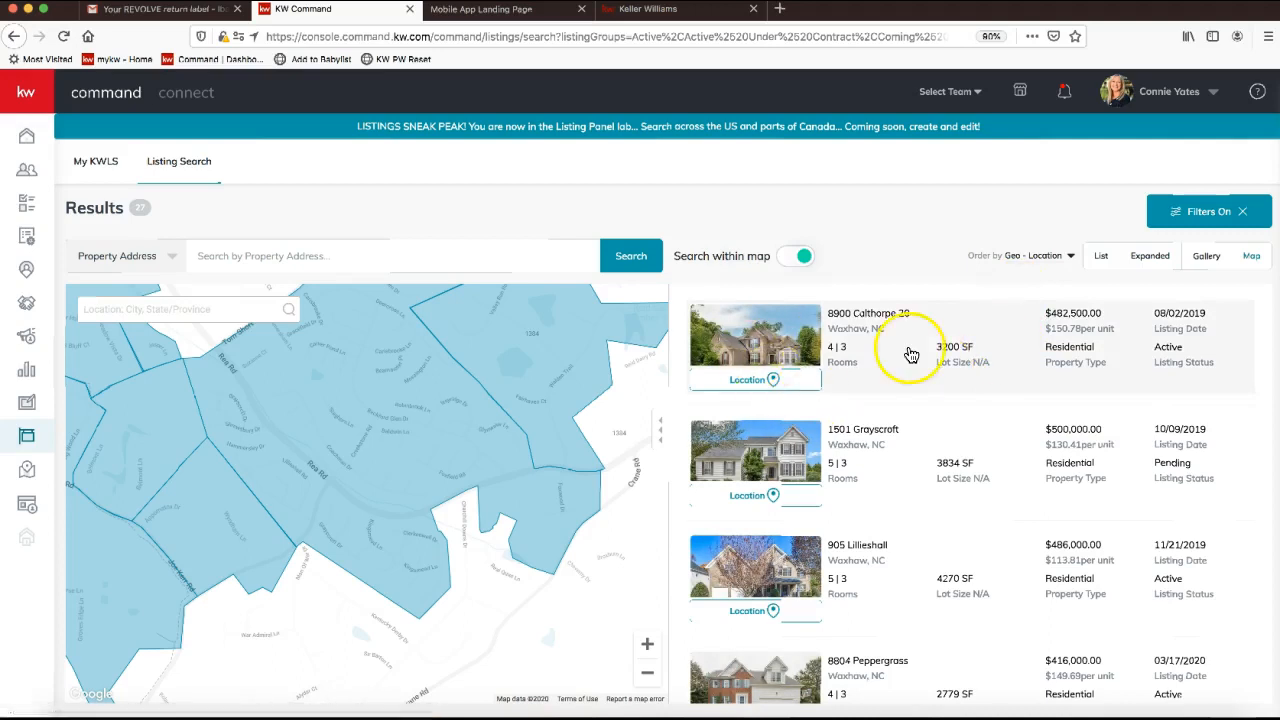
pyautogui.scroll(-1, 910, 350)
pyautogui.scroll(1, 916, 333)
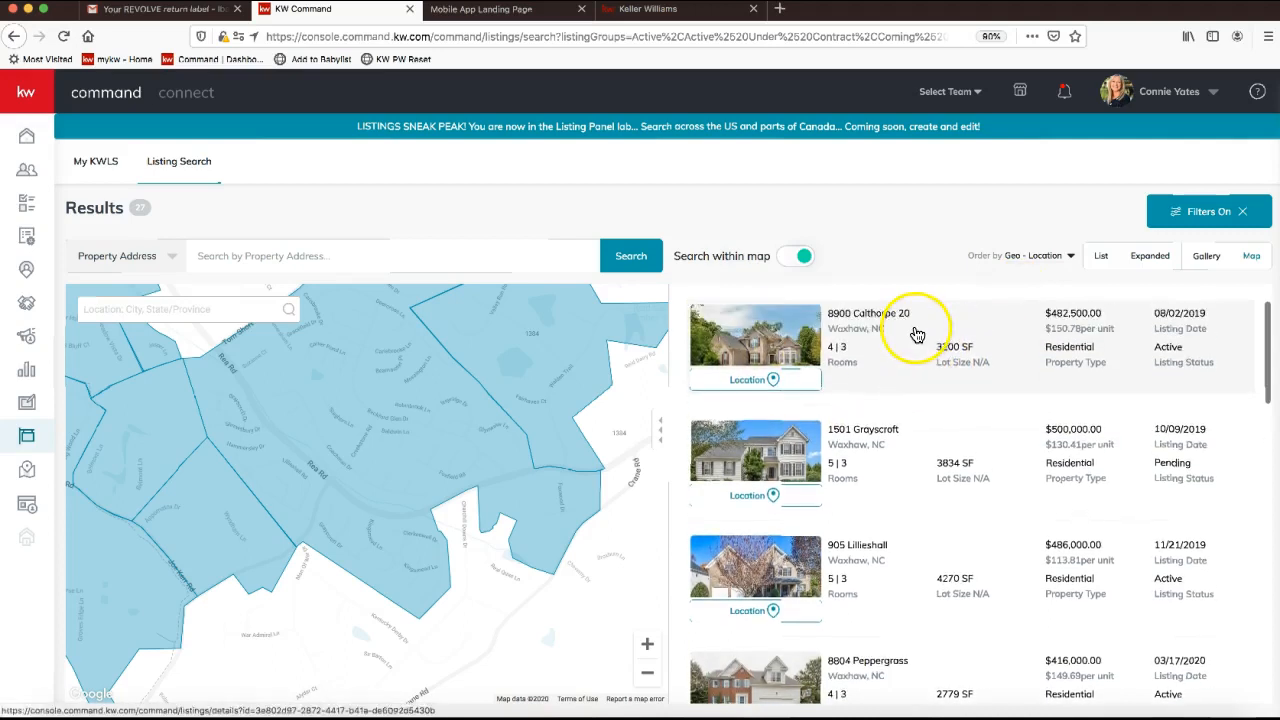
pyautogui.click(916, 338)
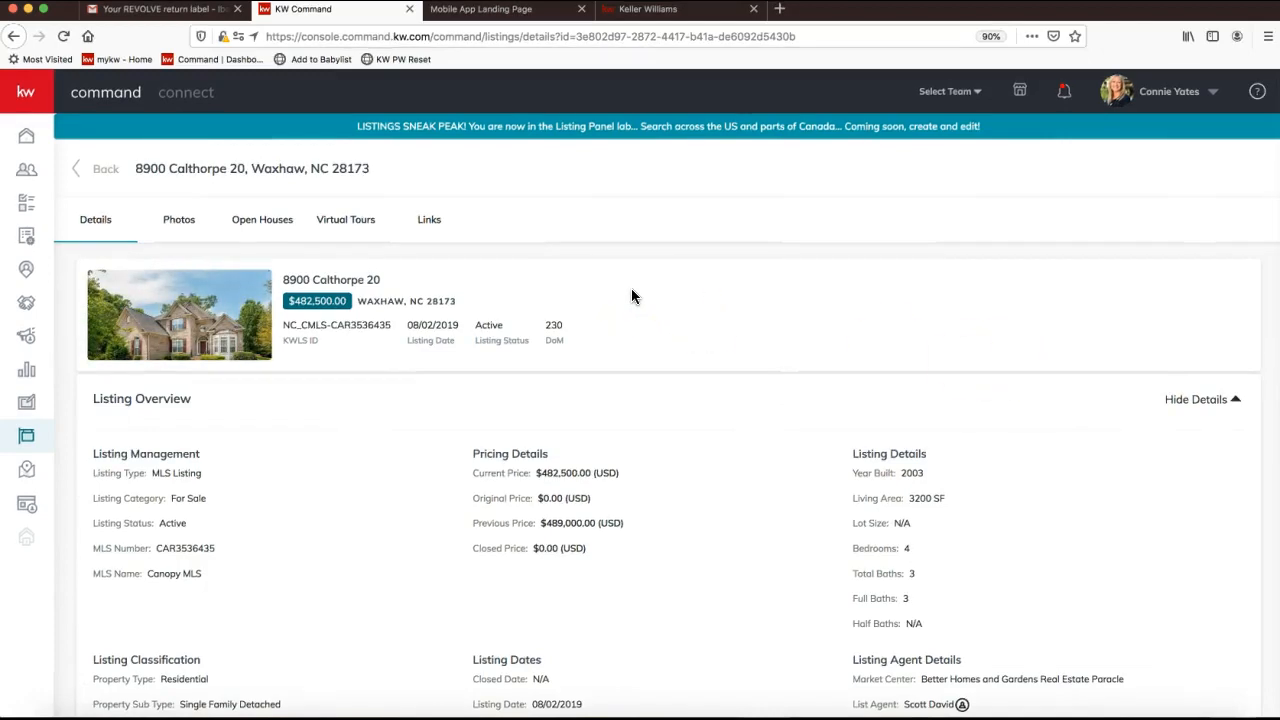
pyautogui.scroll(-3, 631, 295)
pyautogui.scroll(-2, 631, 295)
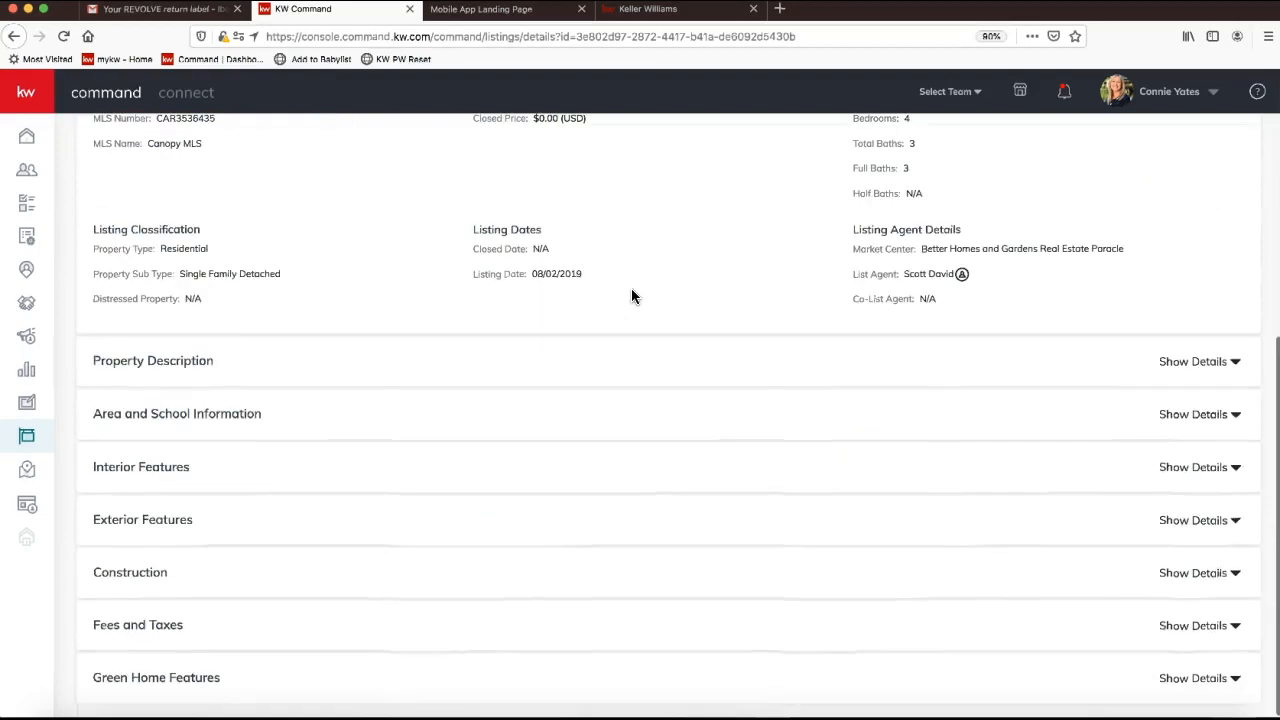
pyautogui.scroll(5, 631, 294)
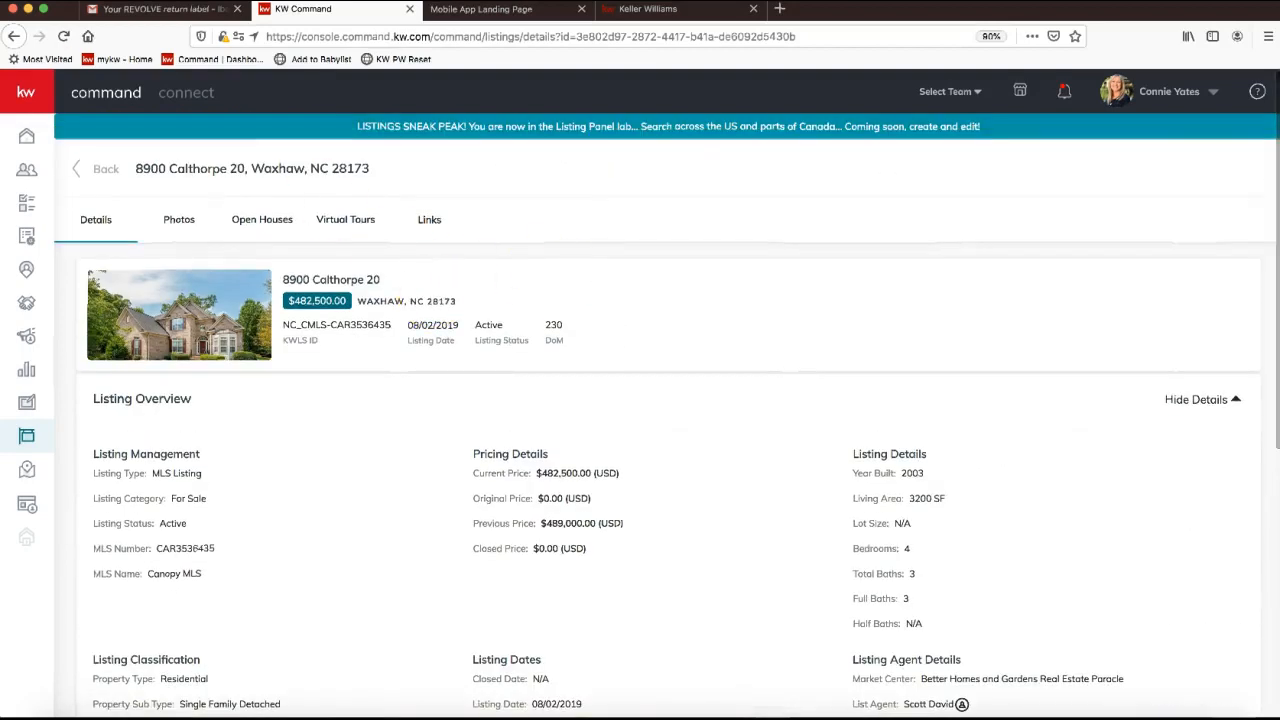
# Return to results, allow location again, clear the active filters and open the Filters panel.
pyautogui.click(14, 36)
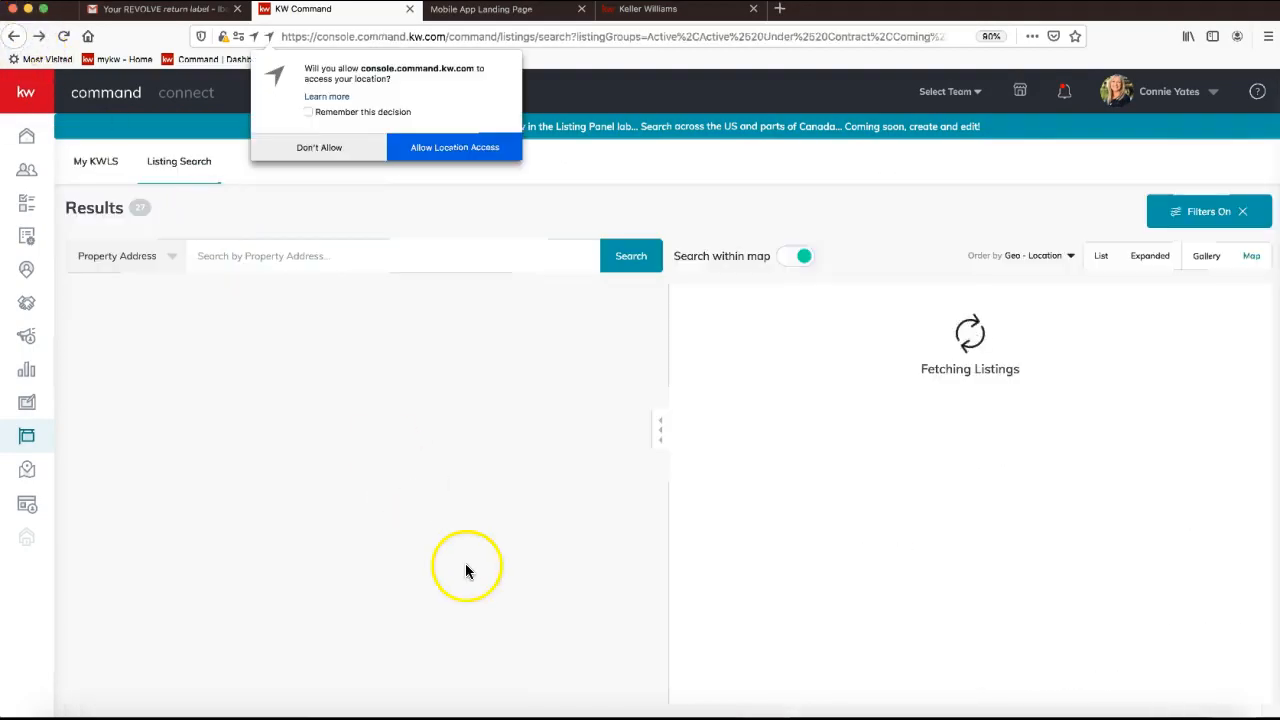
pyautogui.click(452, 147)
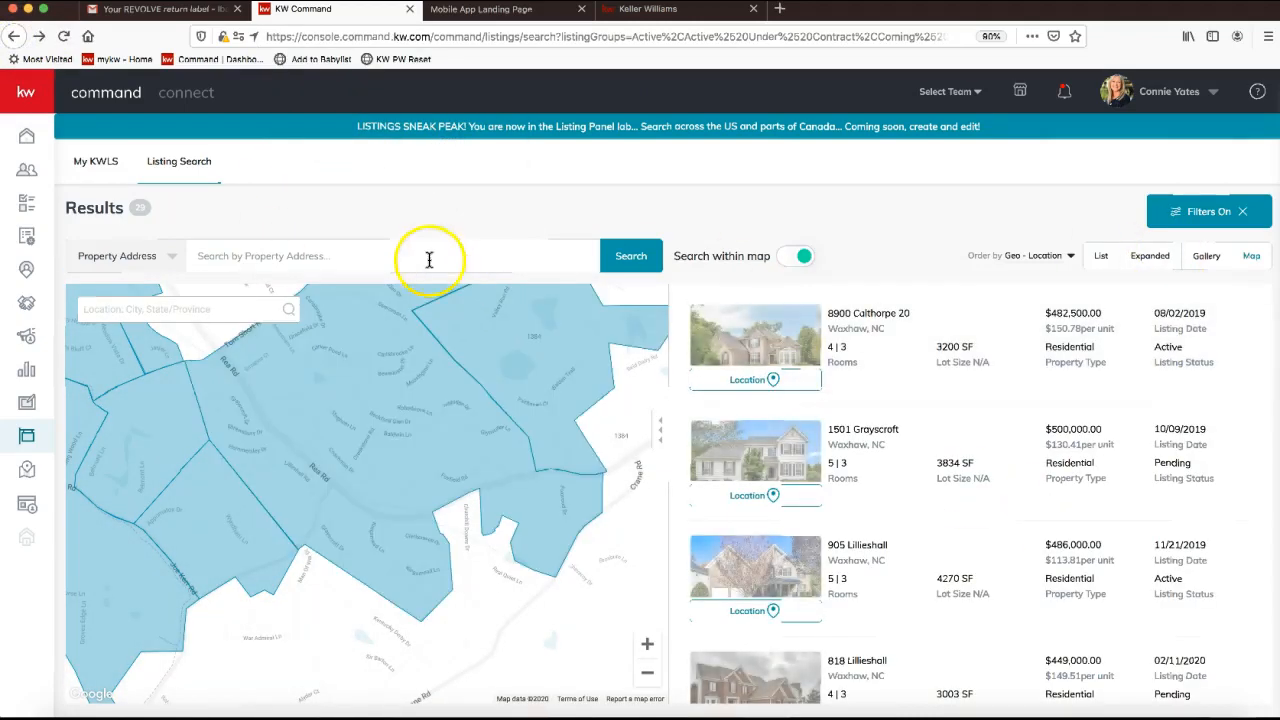
pyautogui.click(1238, 210)
pyautogui.click(1222, 215)
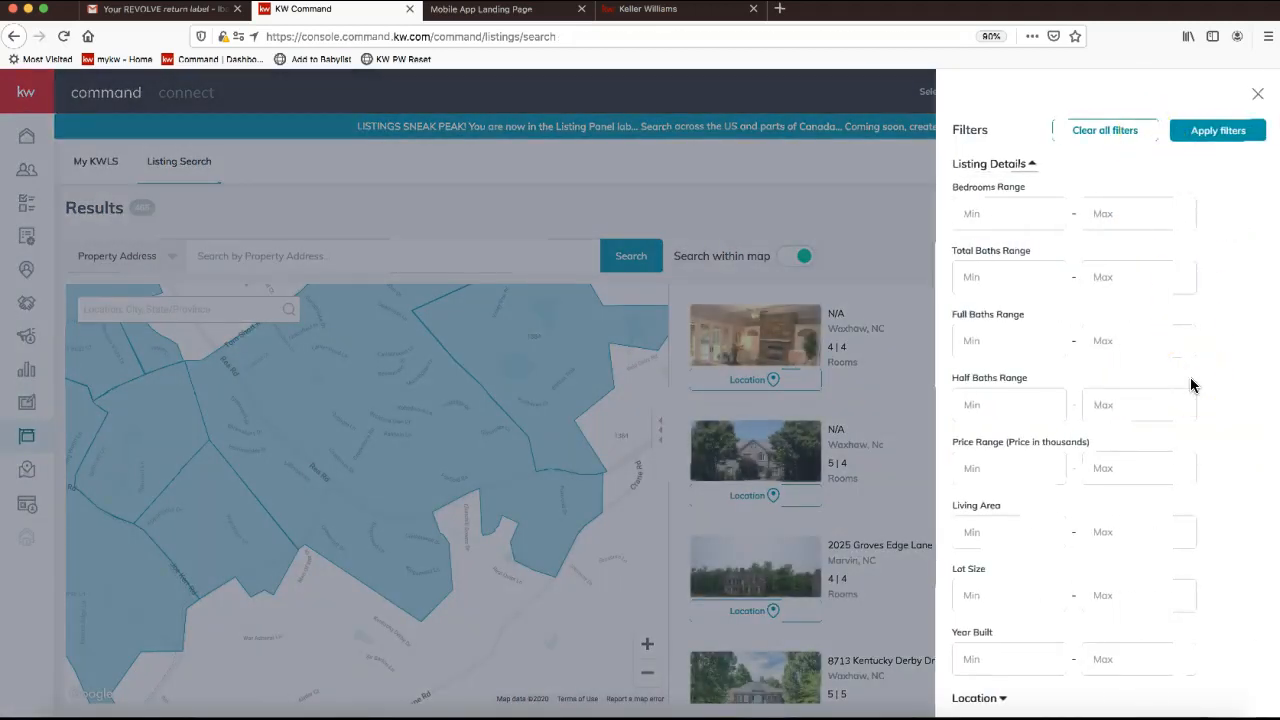
# Scroll the filter options, close the panel unset to keep 465 results, and open the meeting chat.
pyautogui.scroll(-1, 1191, 385)
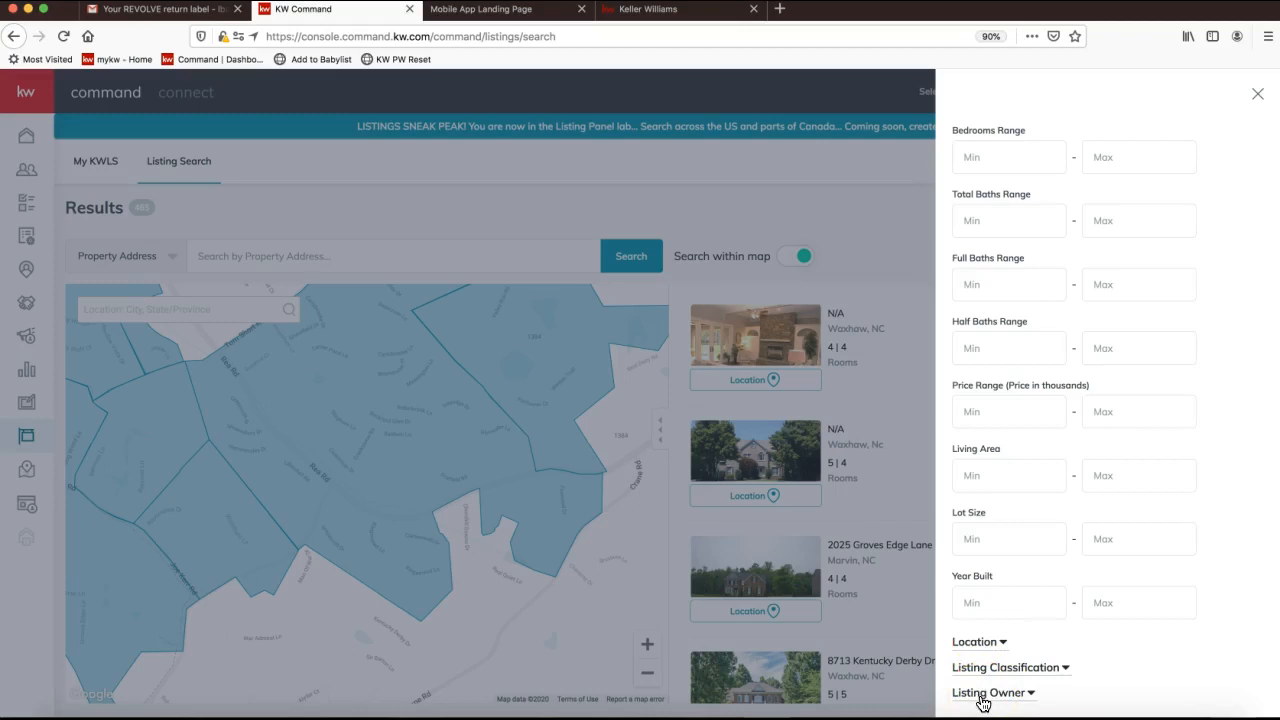
pyautogui.click(1258, 93)
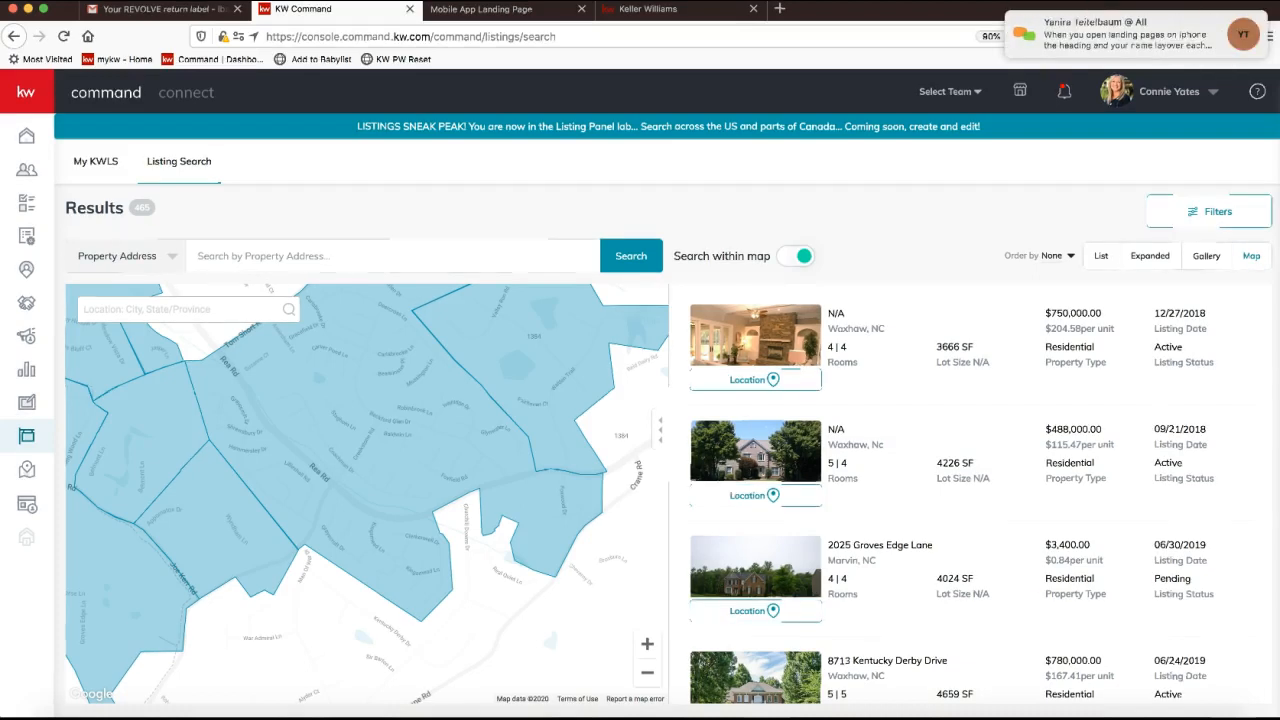
pyautogui.click(1180, 28)
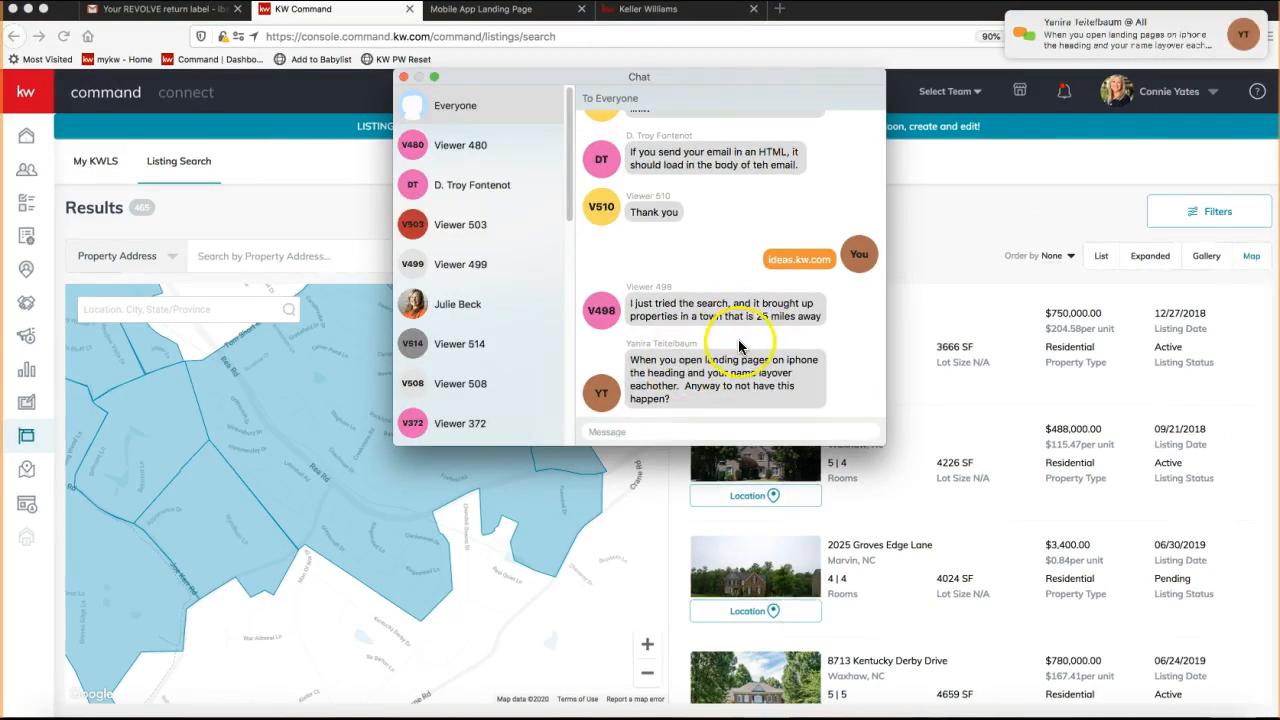
pyautogui.tripleClick(779, 320)
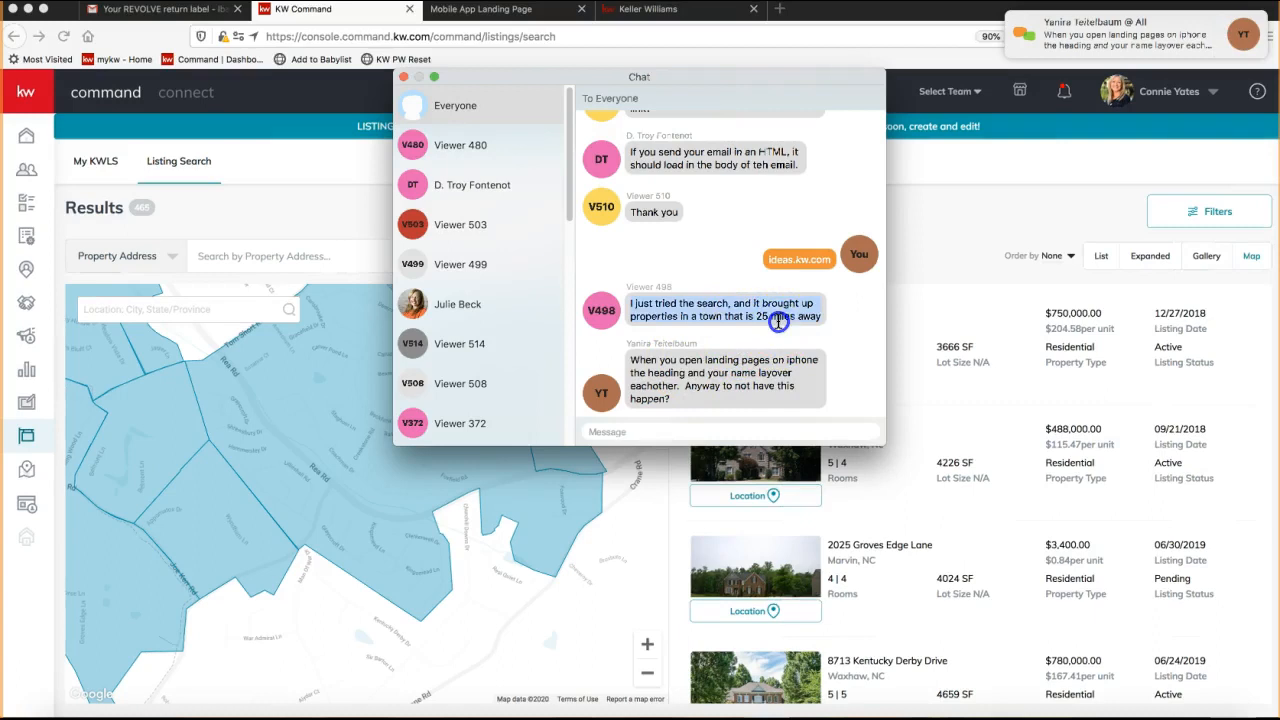
pyautogui.click(404, 78)
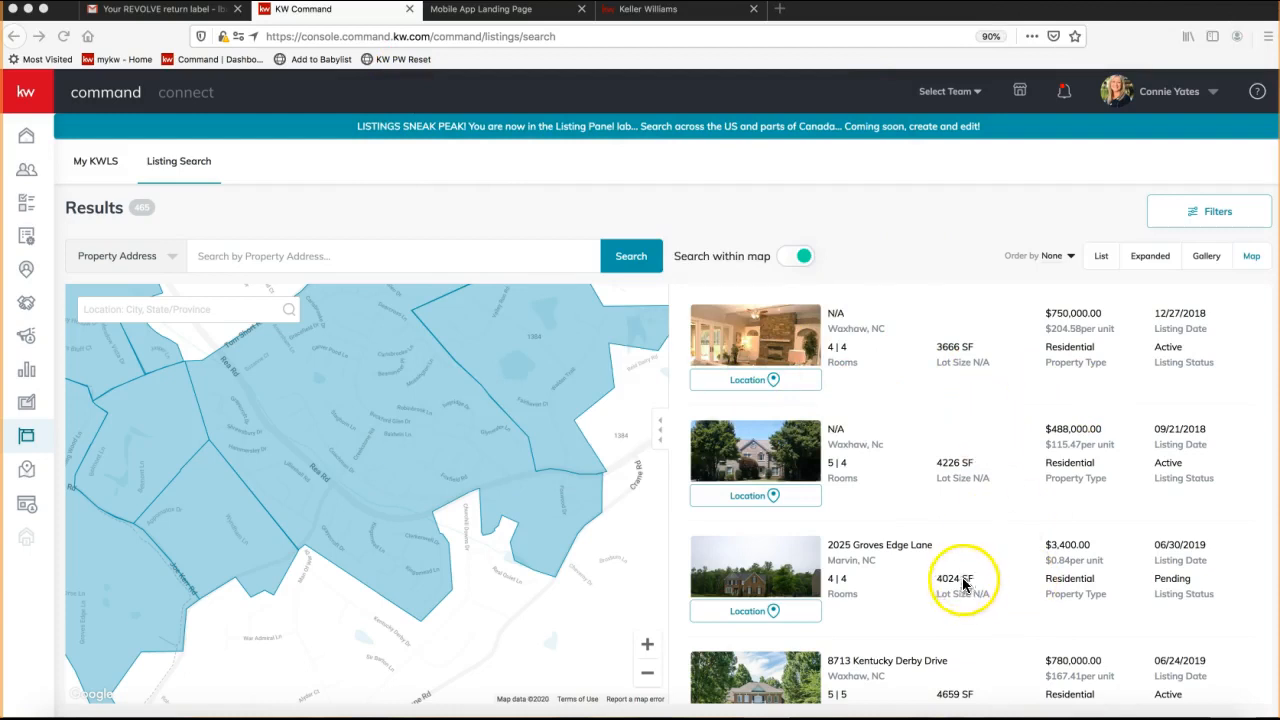
pyautogui.click(250, 255)
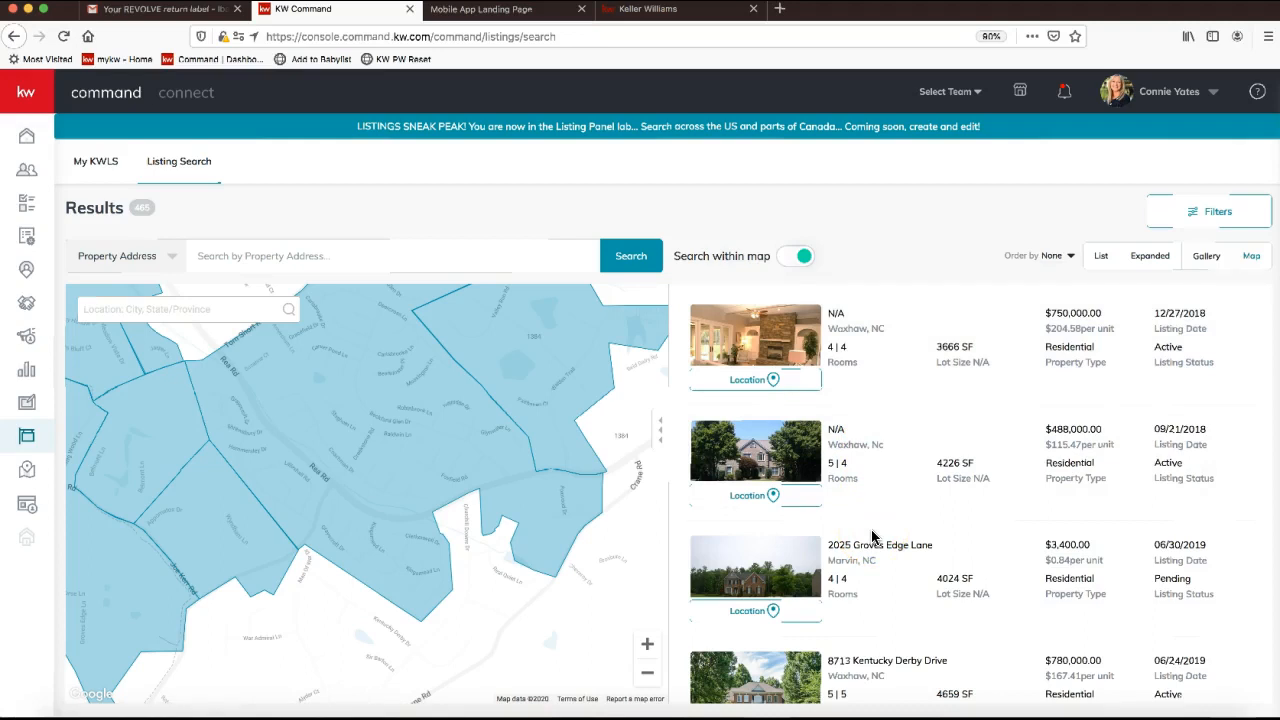
pyautogui.click(1257, 91)
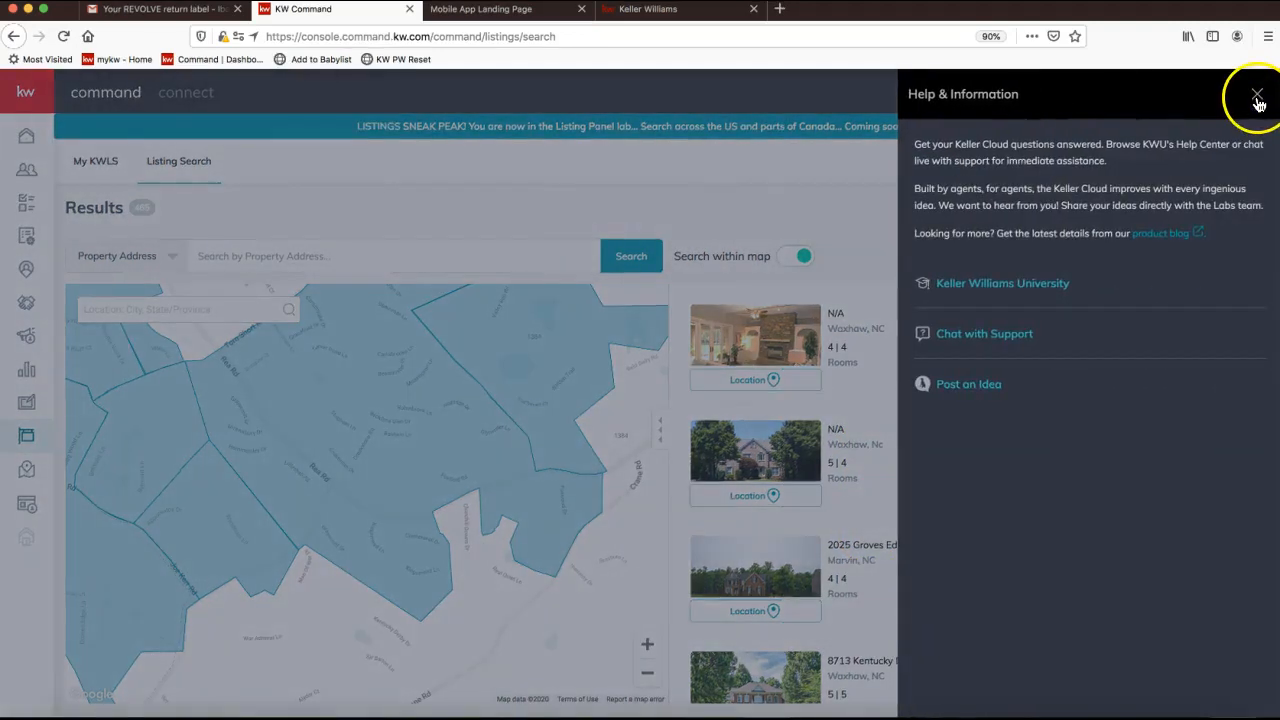
# Close, reopen and close the Help & Information panel, then bring up the join.me meeting controls.
pyautogui.click(1257, 96)
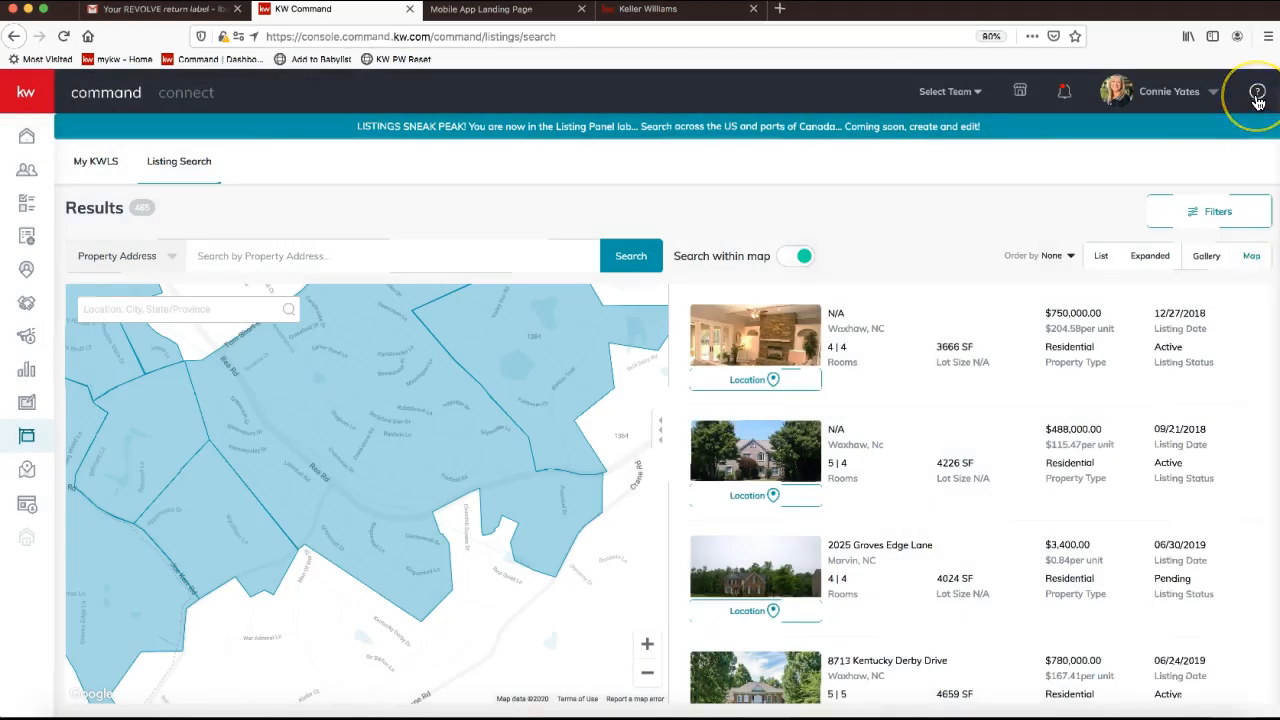
pyautogui.click(1257, 96)
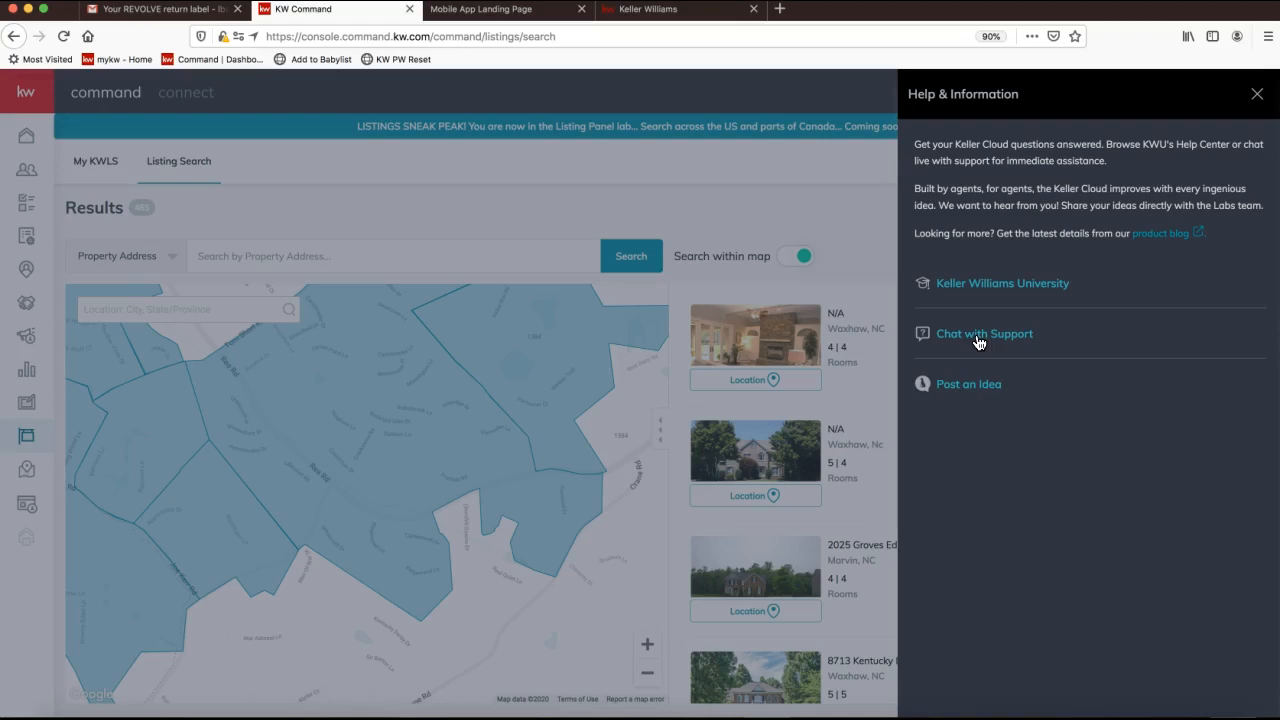
pyautogui.click(1257, 93)
pyautogui.click(808, 713)
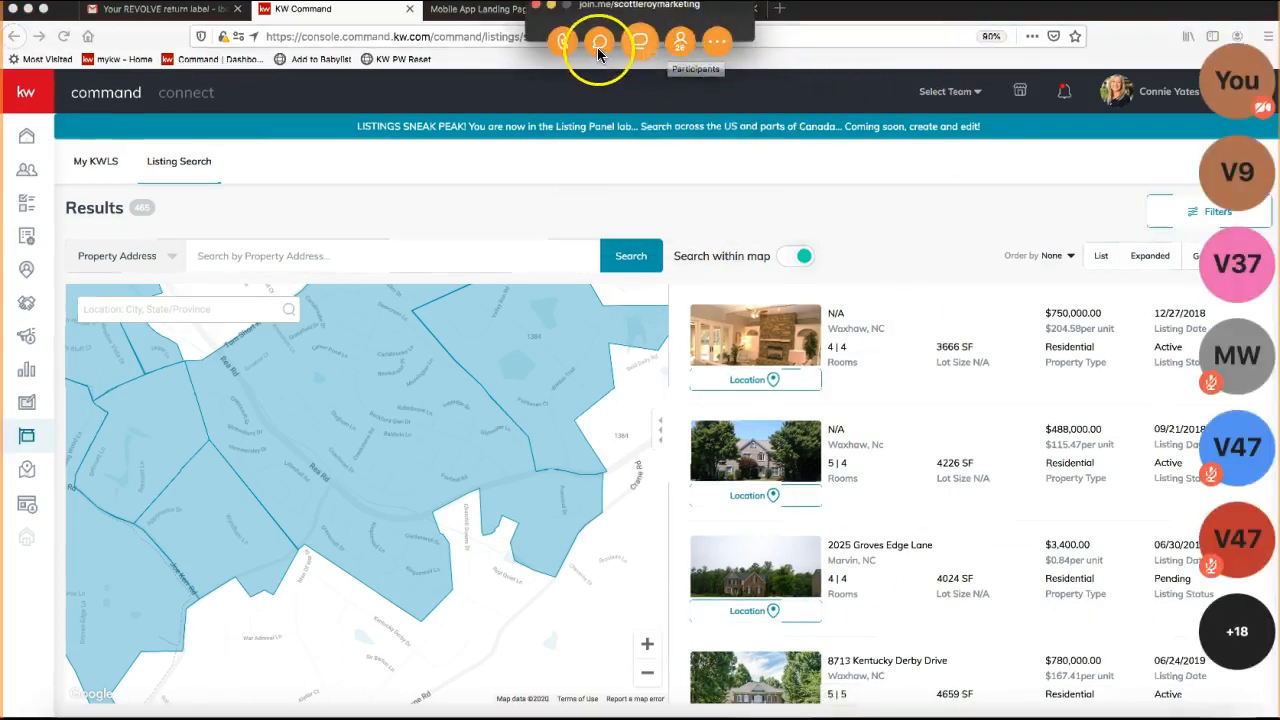
pyautogui.click(599, 41)
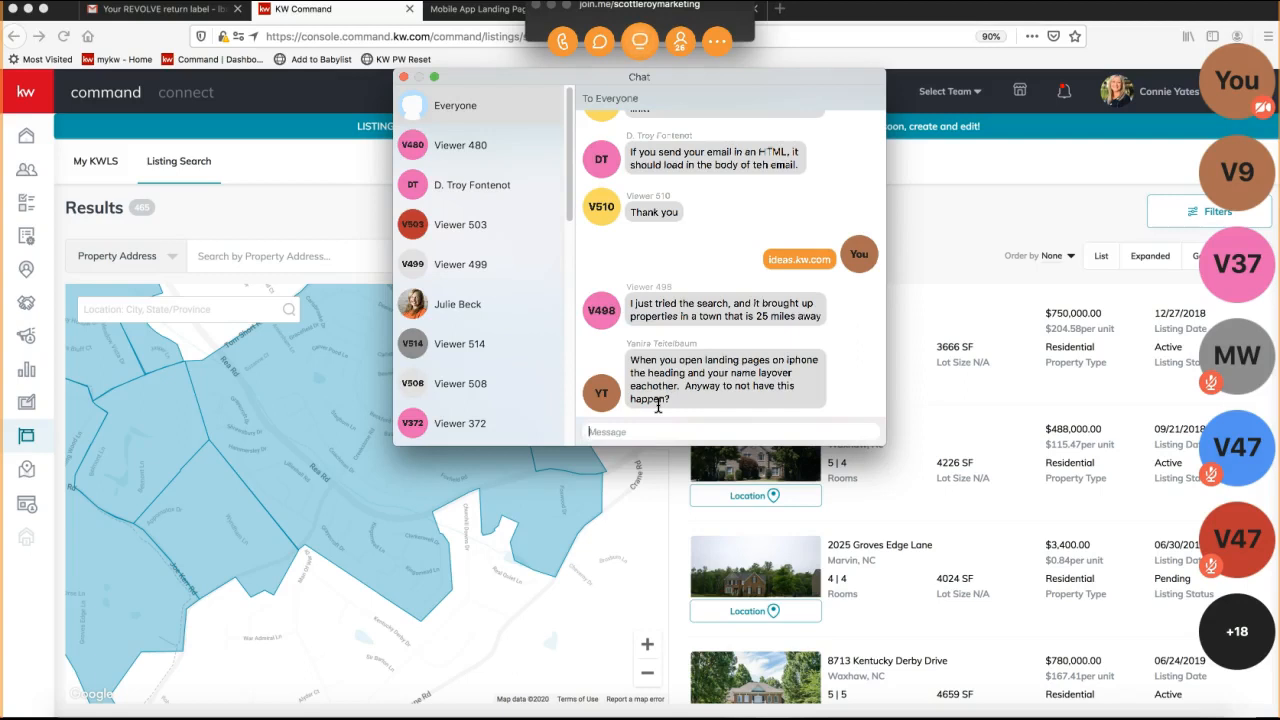
pyautogui.moveTo(660, 402); pyautogui.dragTo(630, 360)
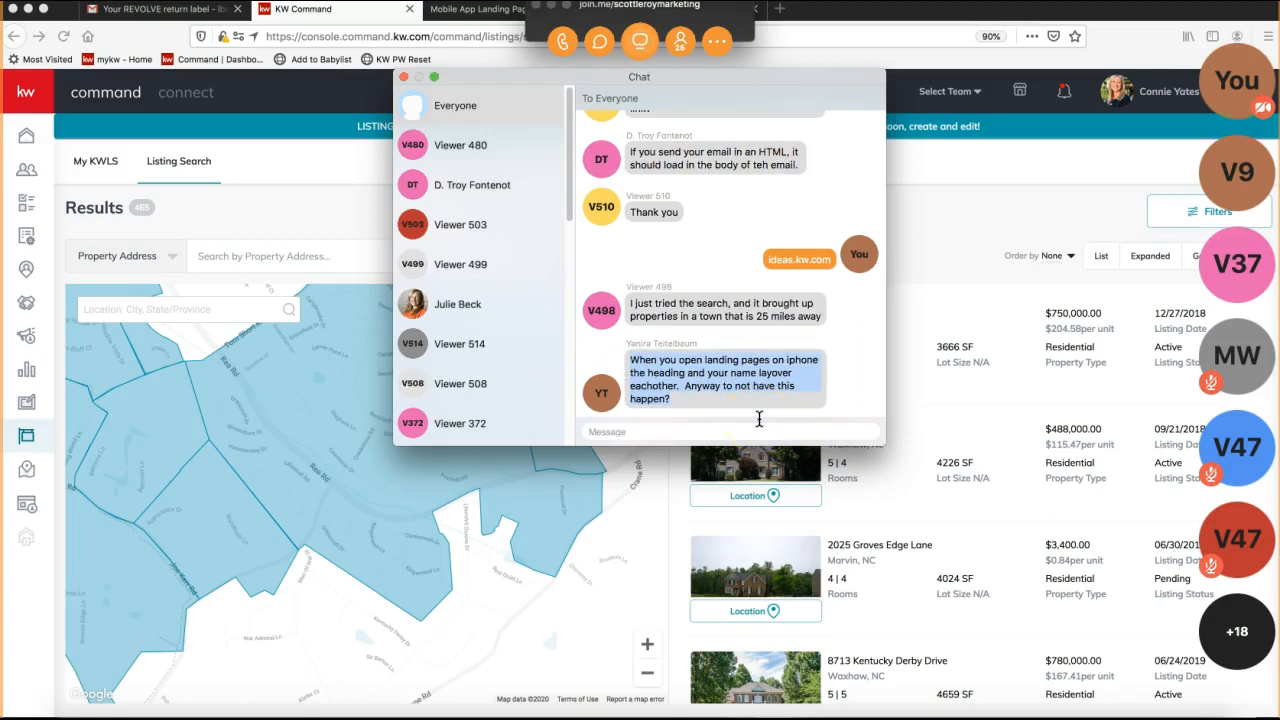
pyautogui.tripleClick(701, 401)
pyautogui.click(402, 78)
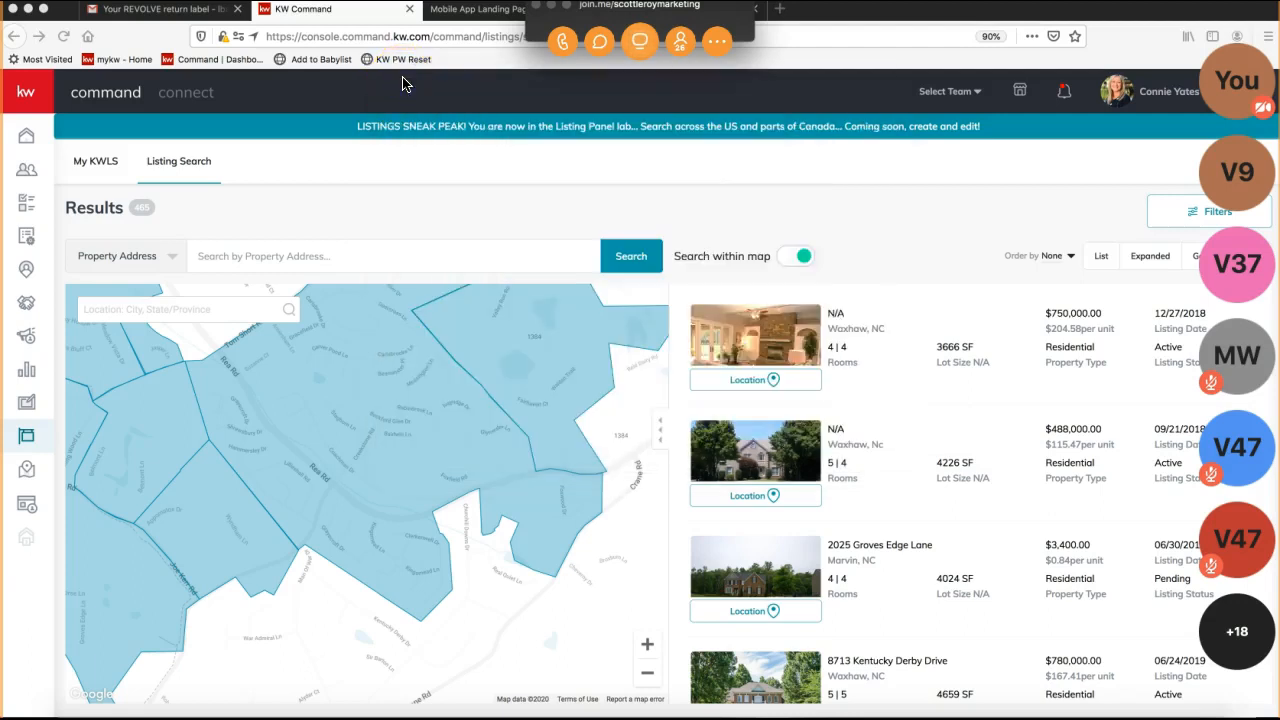